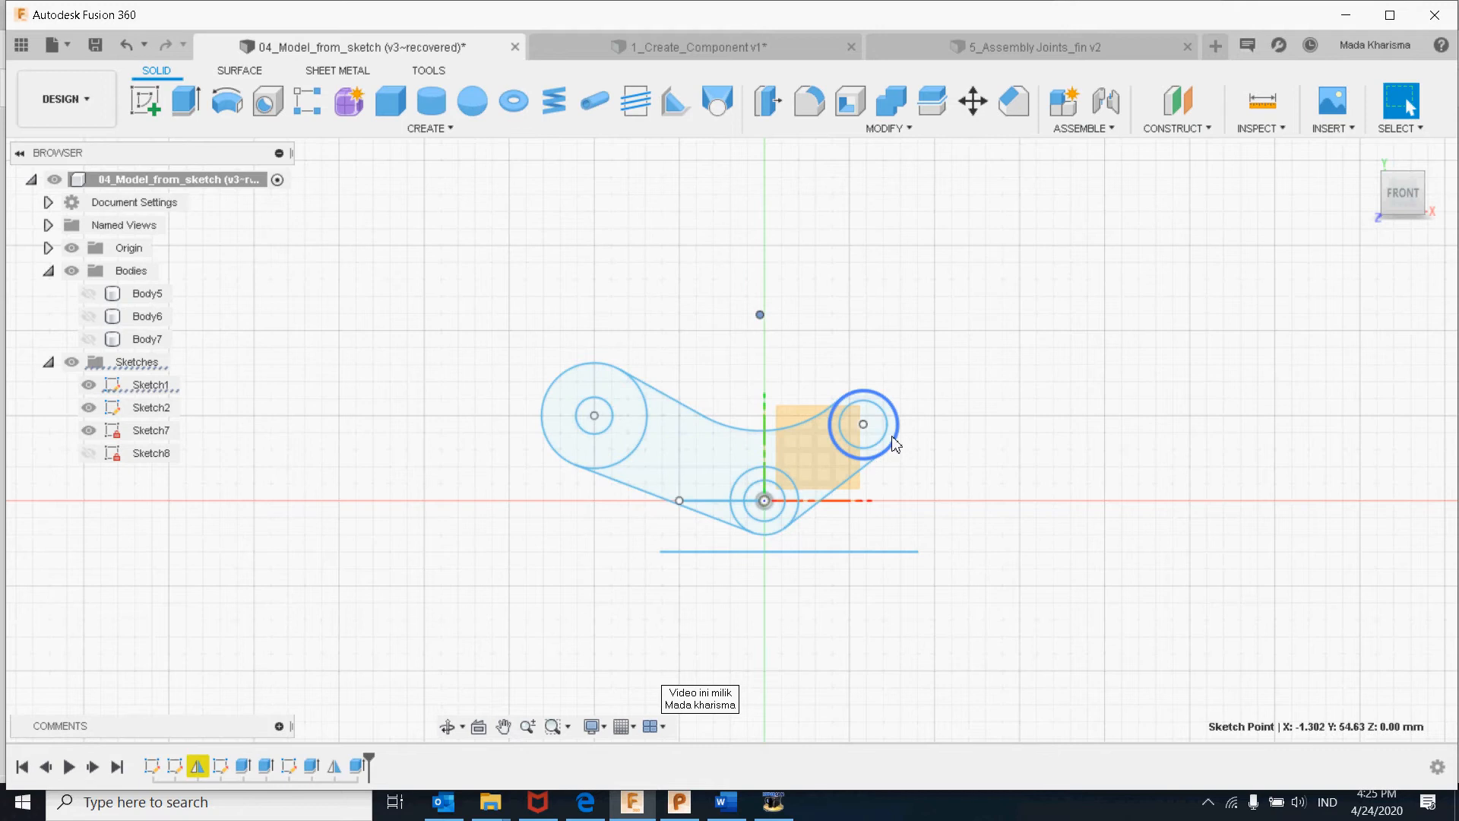
- Extrude the four arm profiles of Sketch1, leaving out the three holes, with a one-sided distance of 20 mm
scroll(788, 490, down, 1)
scroll(789, 490, up, 1)
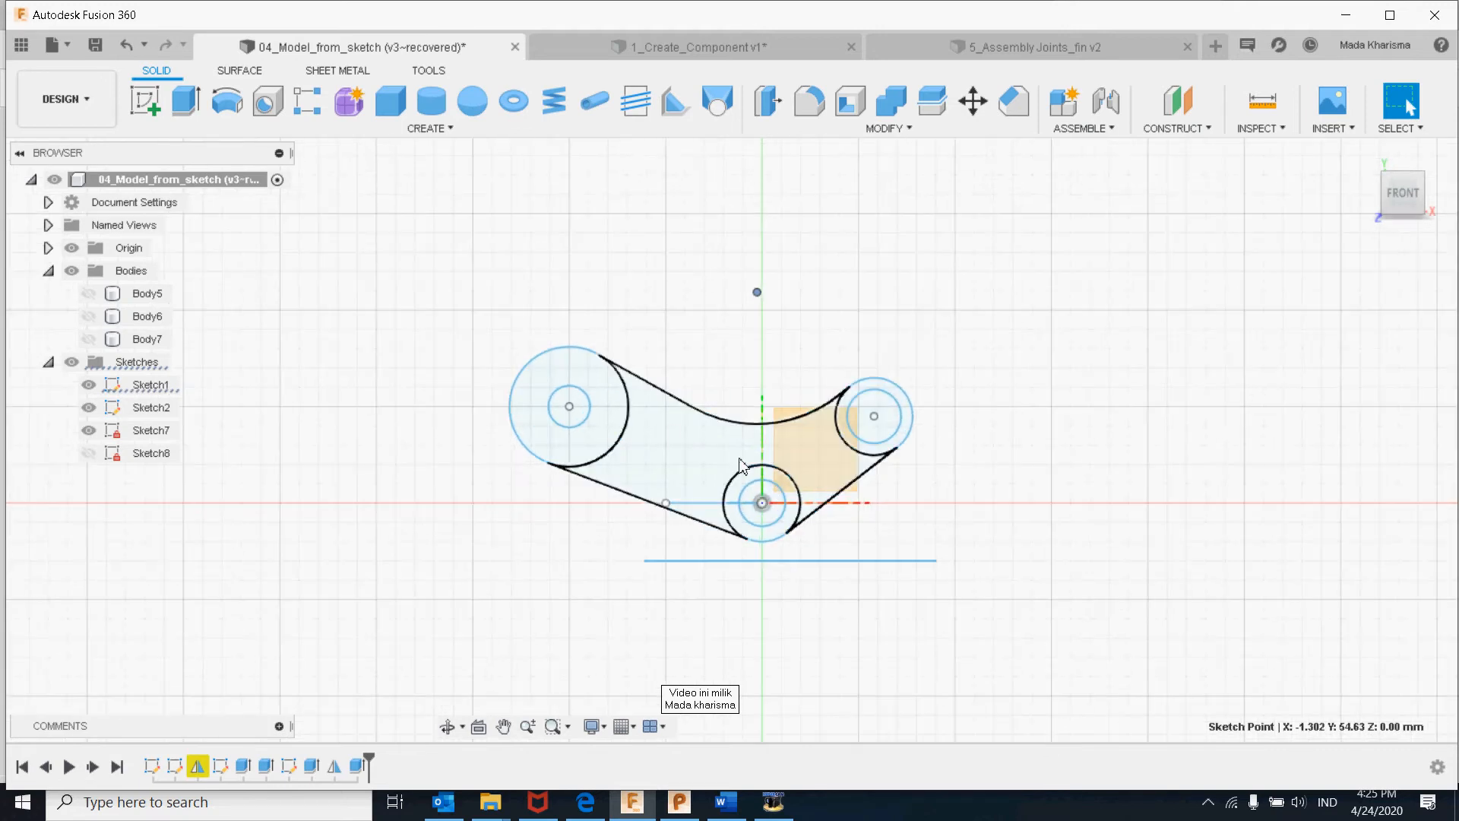
scroll(844, 438, up, 1)
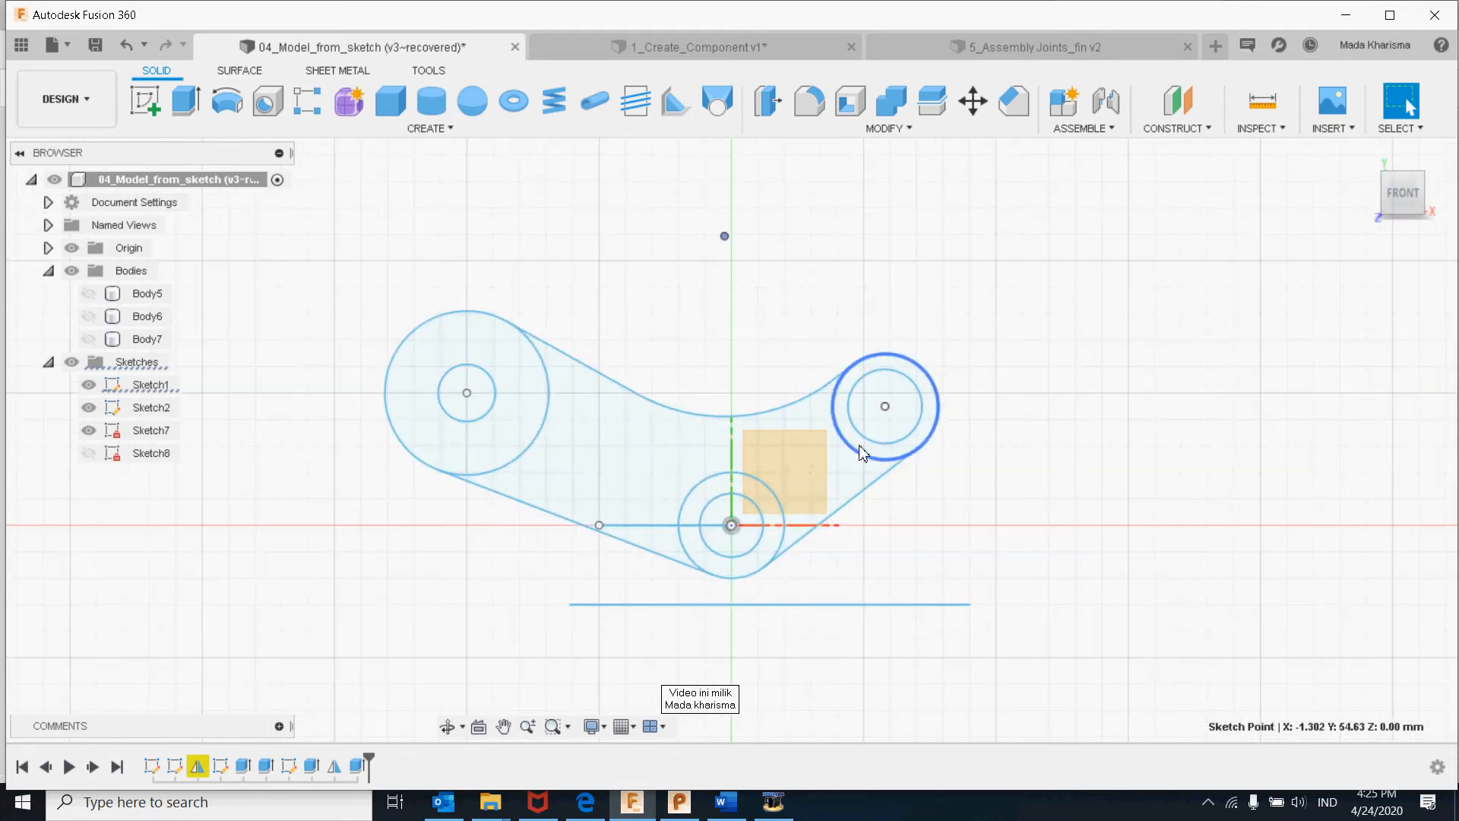
click(872, 455)
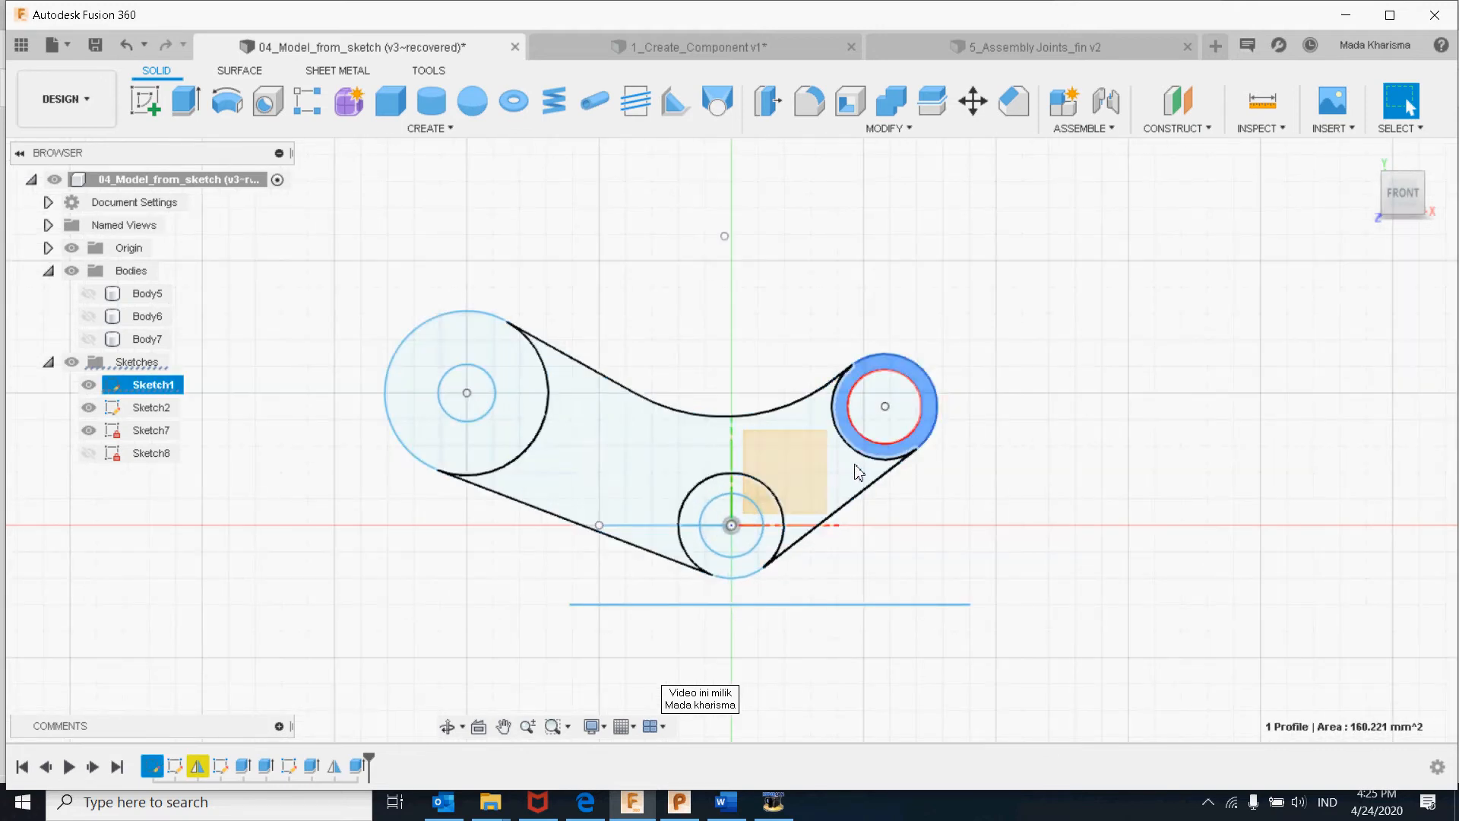
ctrl+click(808, 479)
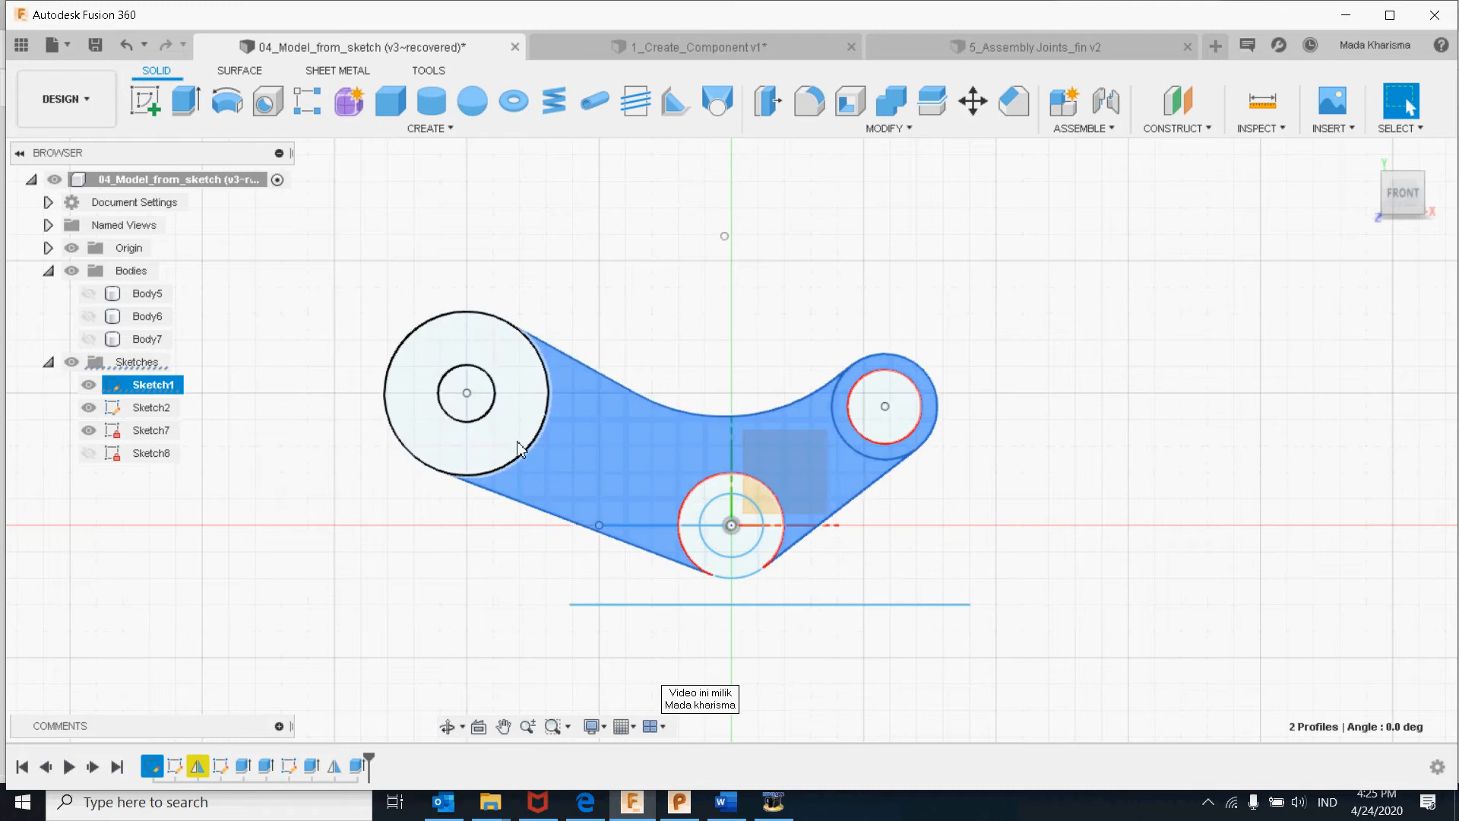
ctrl+click(696, 514)
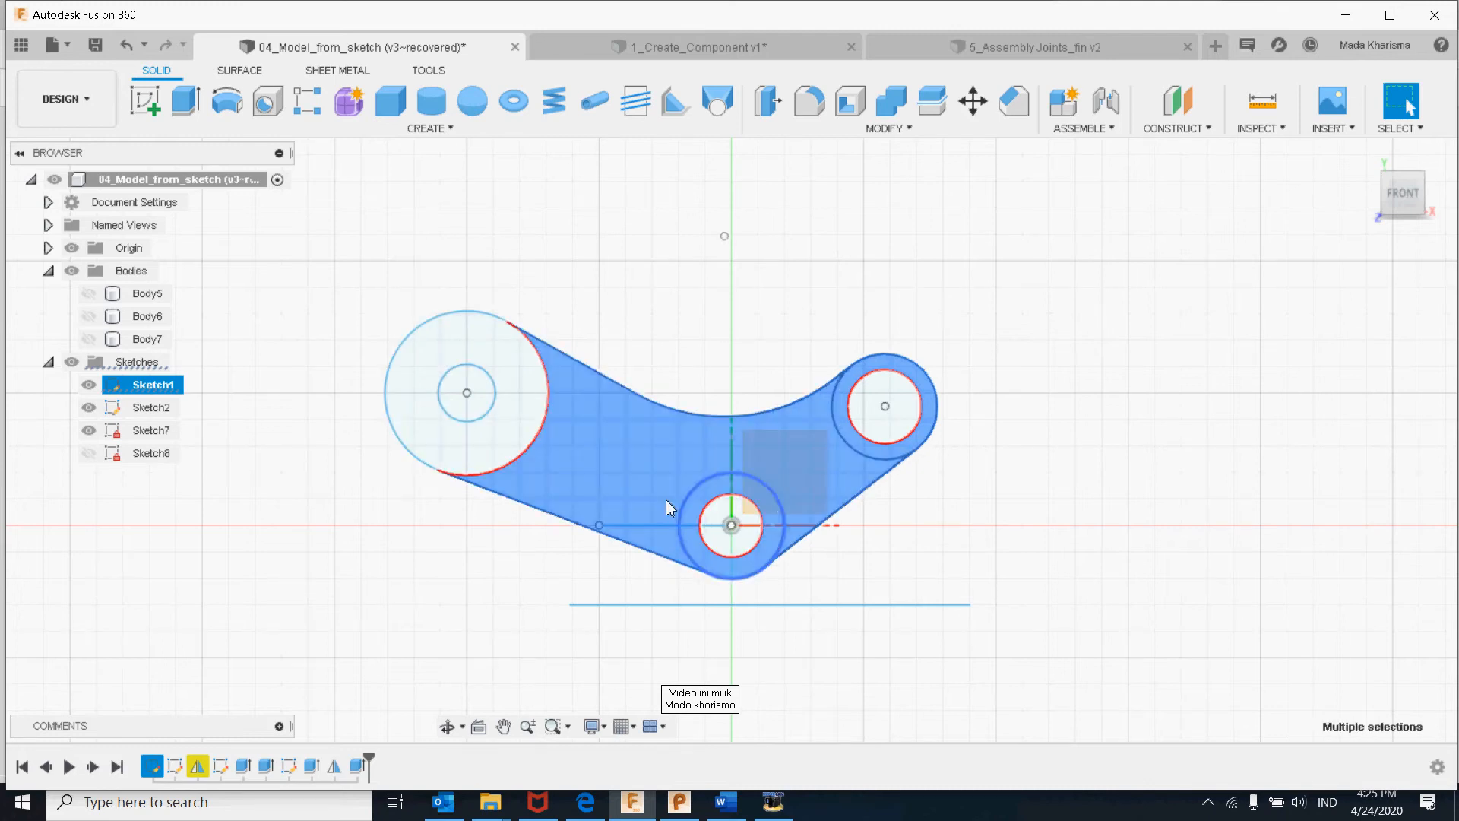
ctrl+click(530, 443)
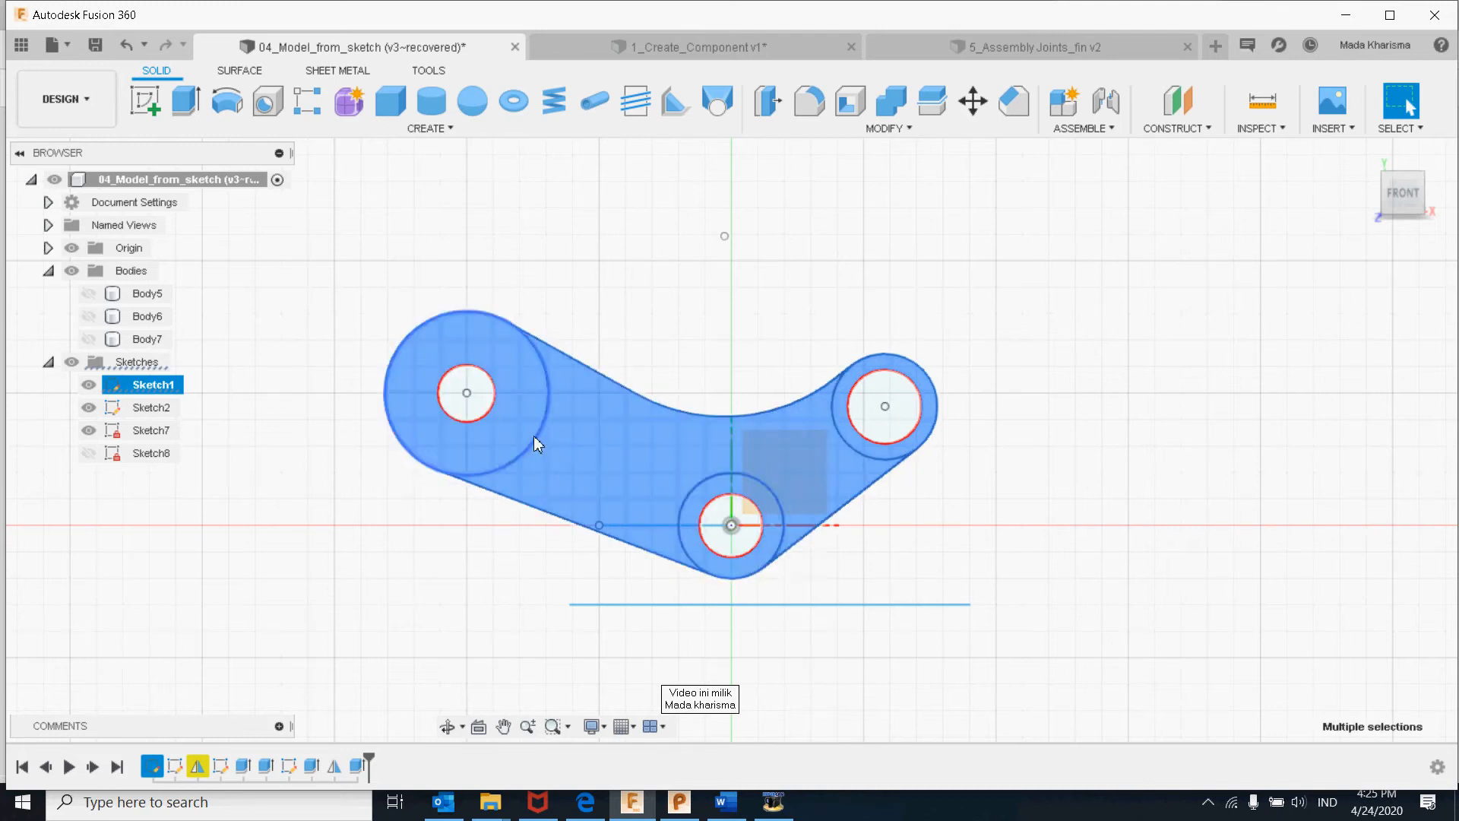
right_click(639, 464)
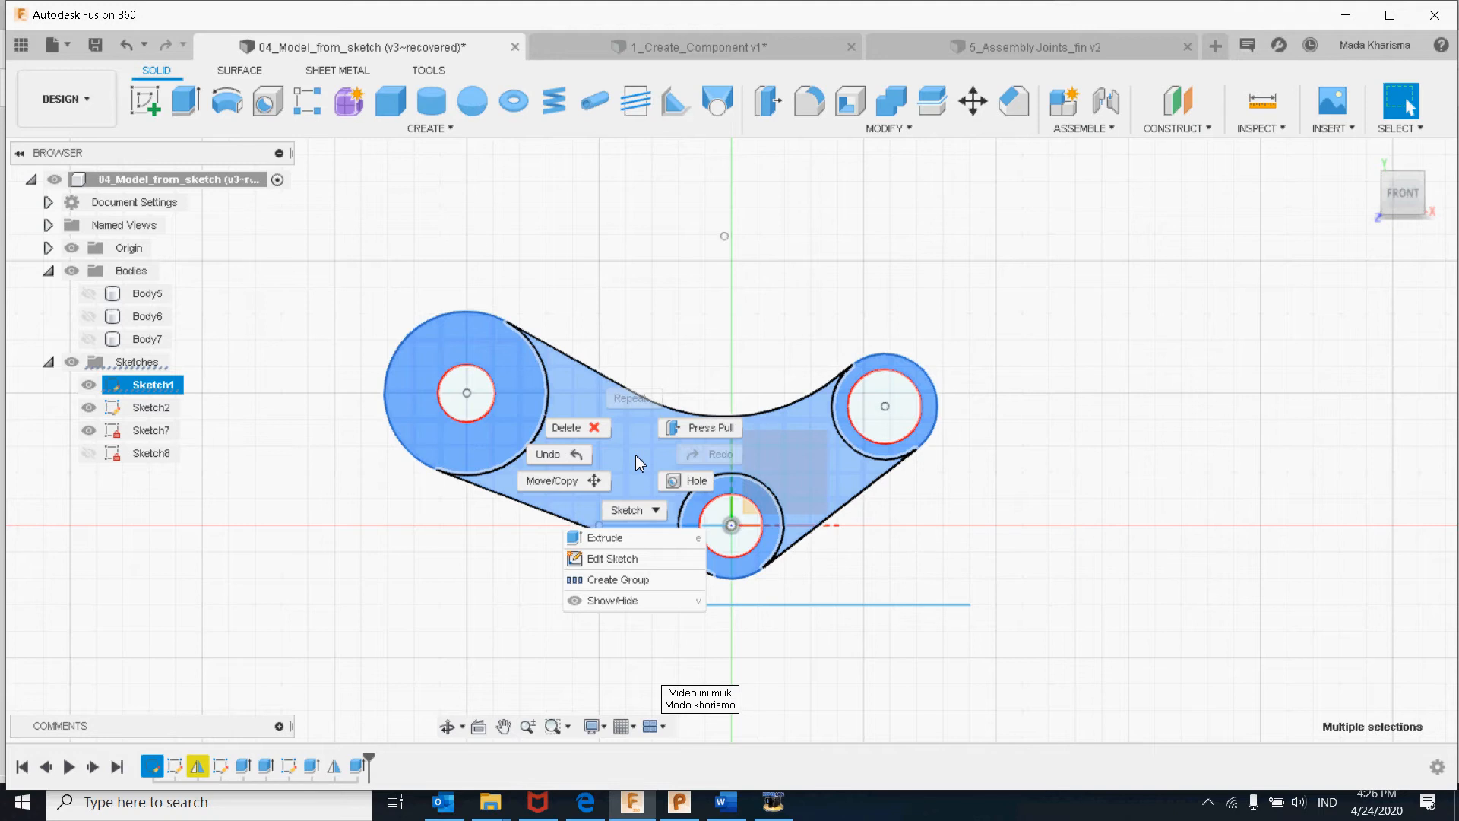
click(701, 427)
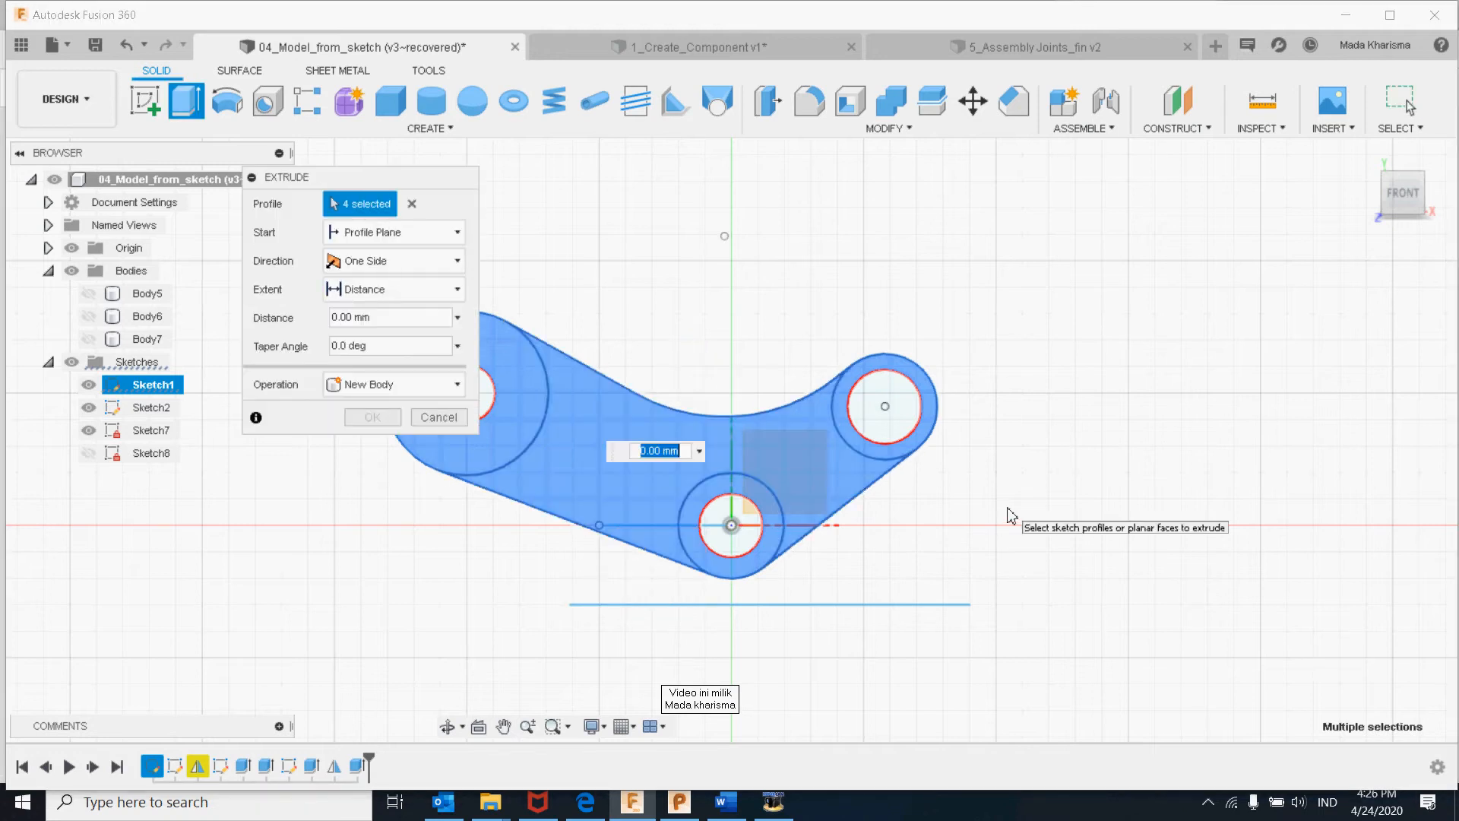
shift+middle_drag(1004, 513, 995, 547)
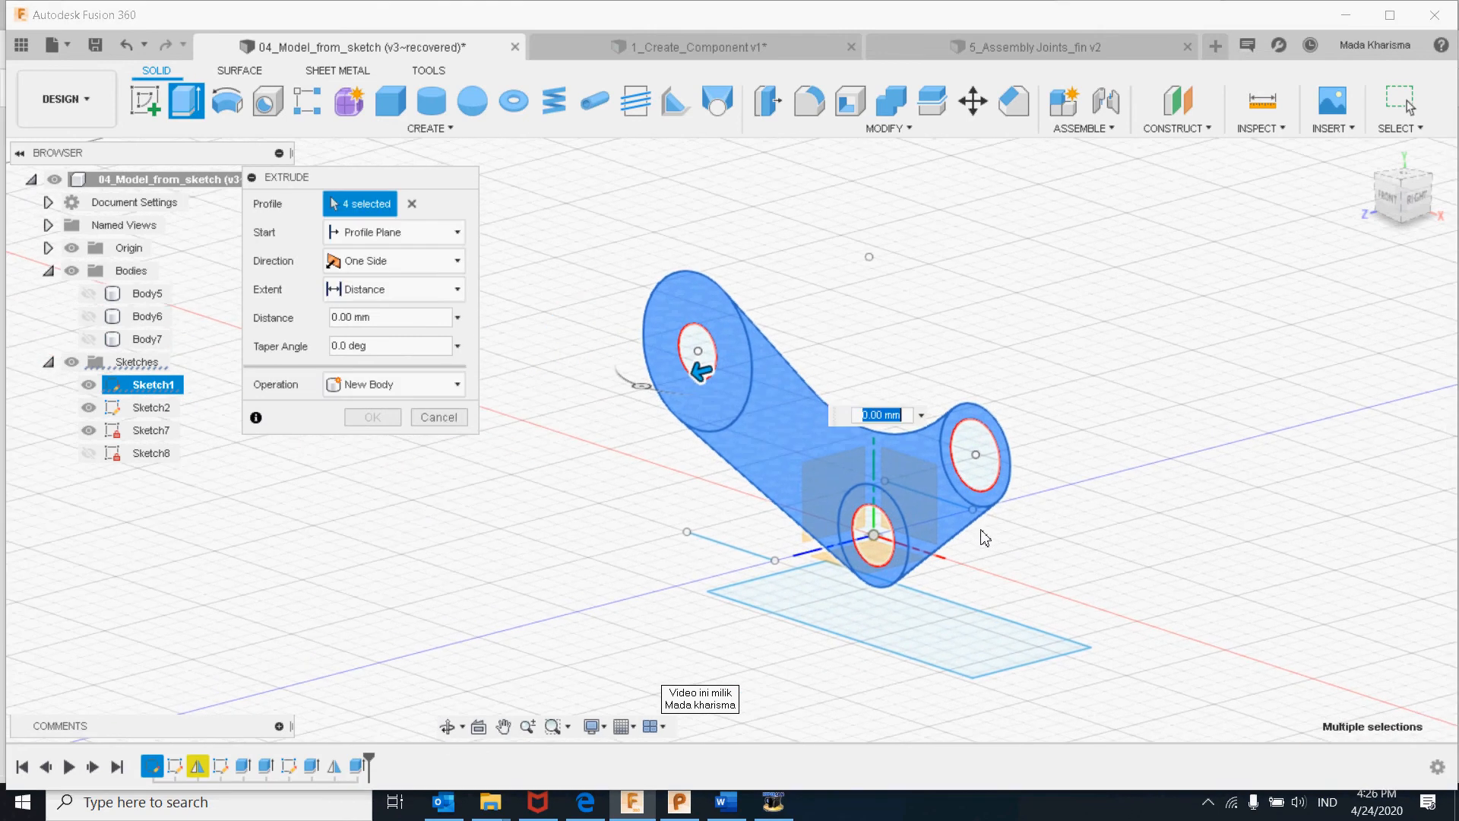
drag(703, 375, 650, 391)
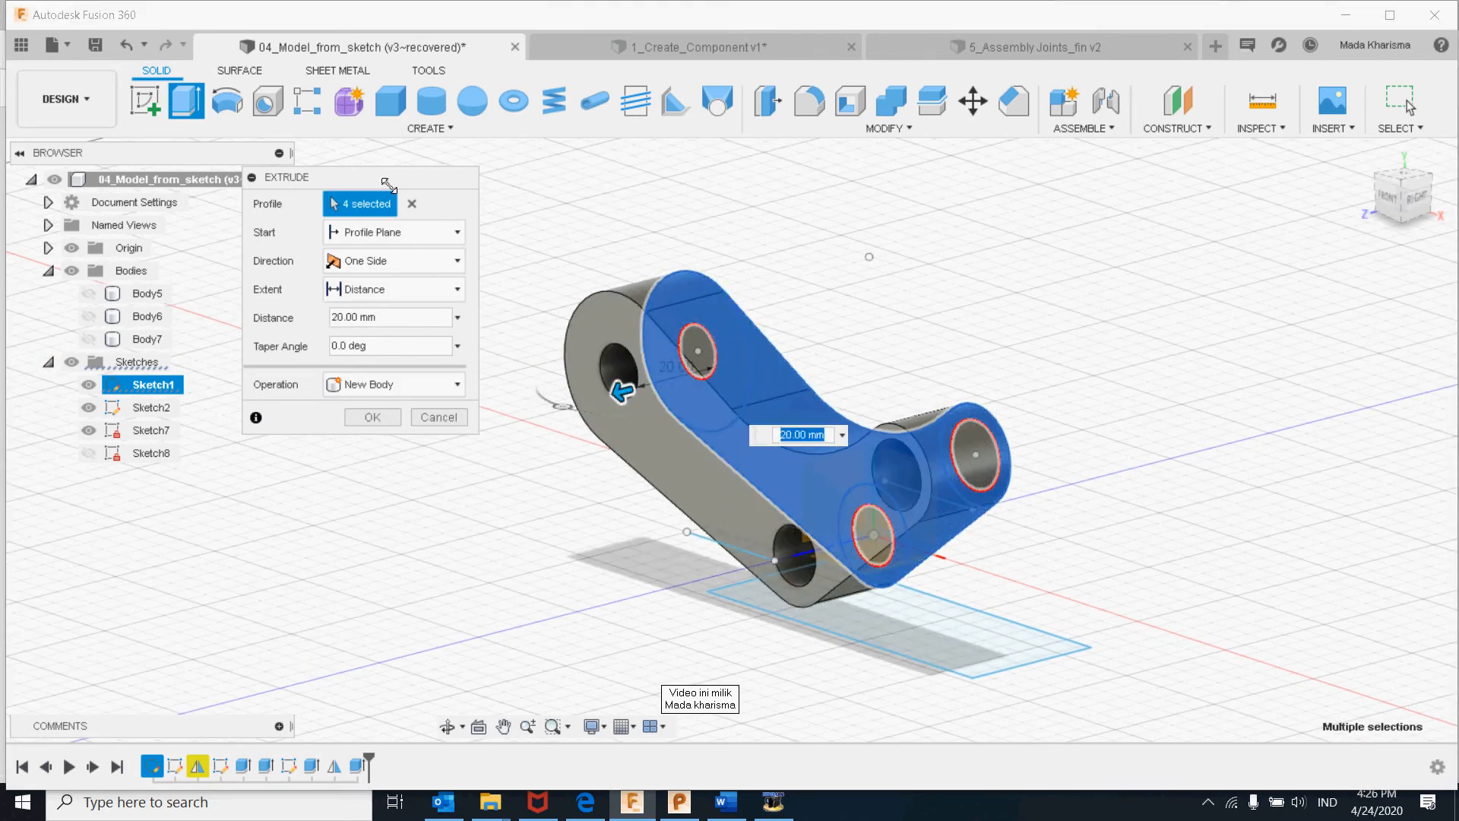
drag(387, 182, 519, 249)
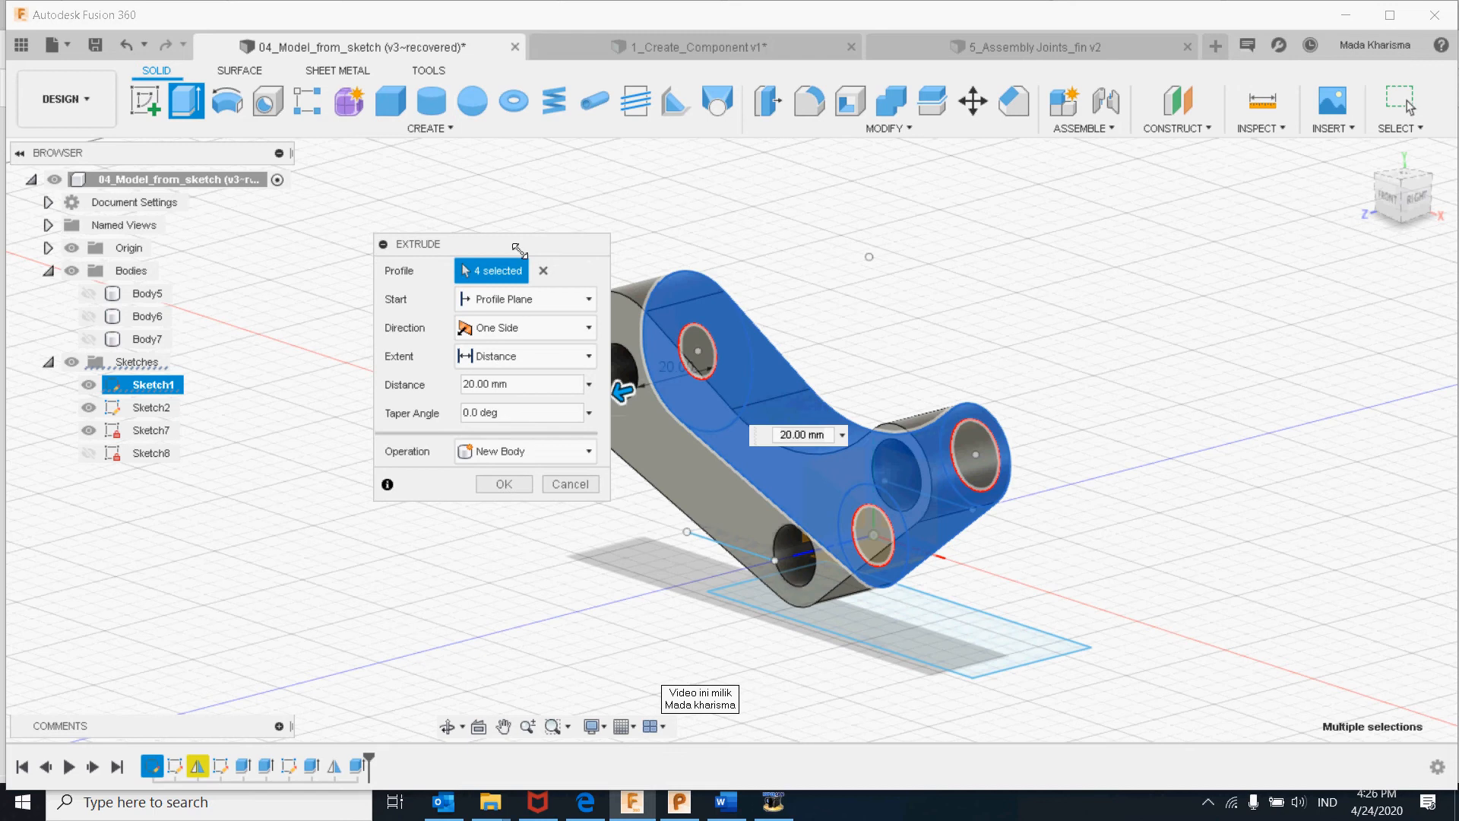
- Try starting the extrusion from the outer end point of the front Sketch2 line, and return the start to Profile Plane
click(561, 301)
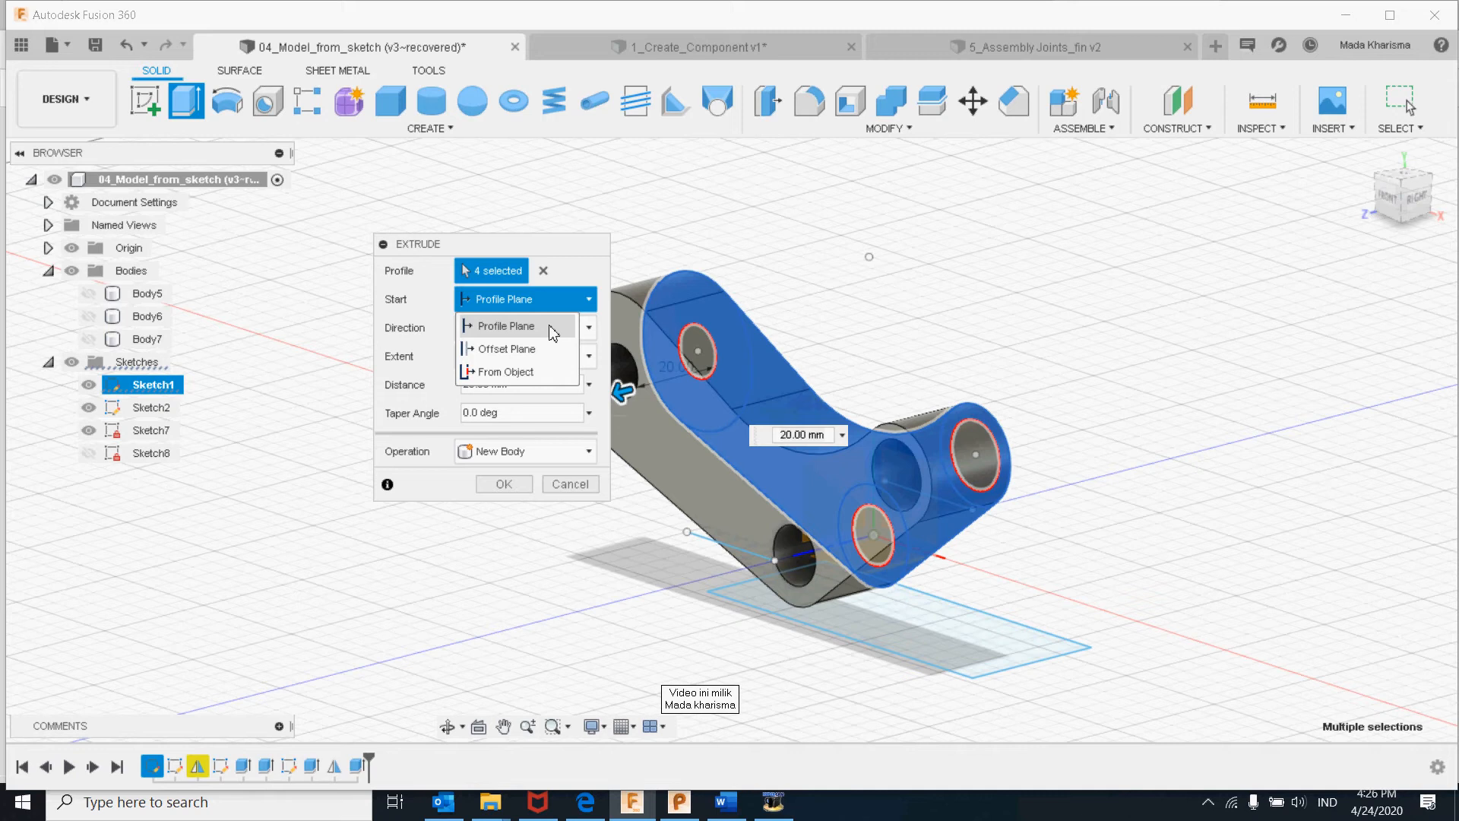
click(529, 372)
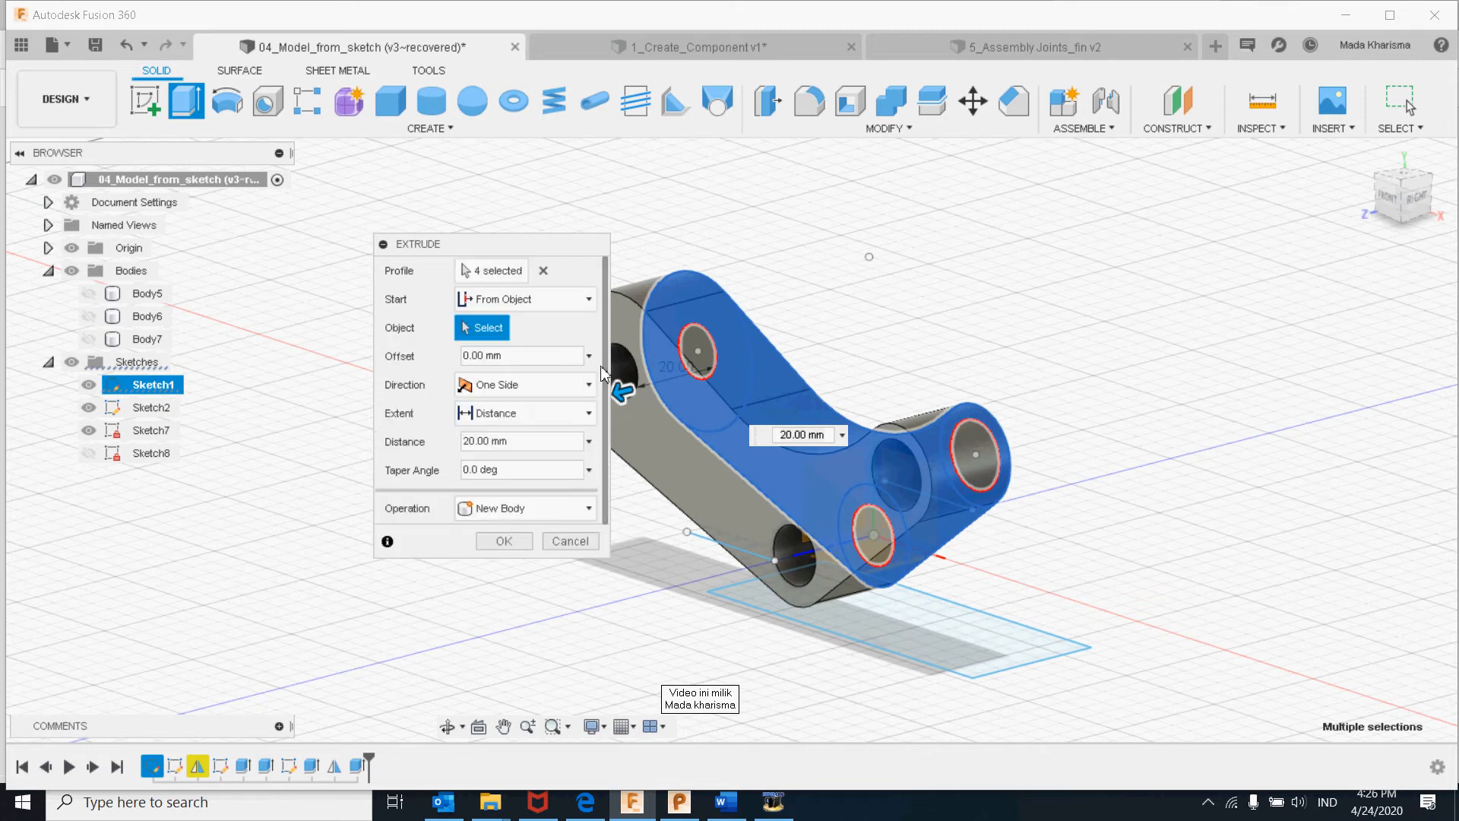
click(687, 535)
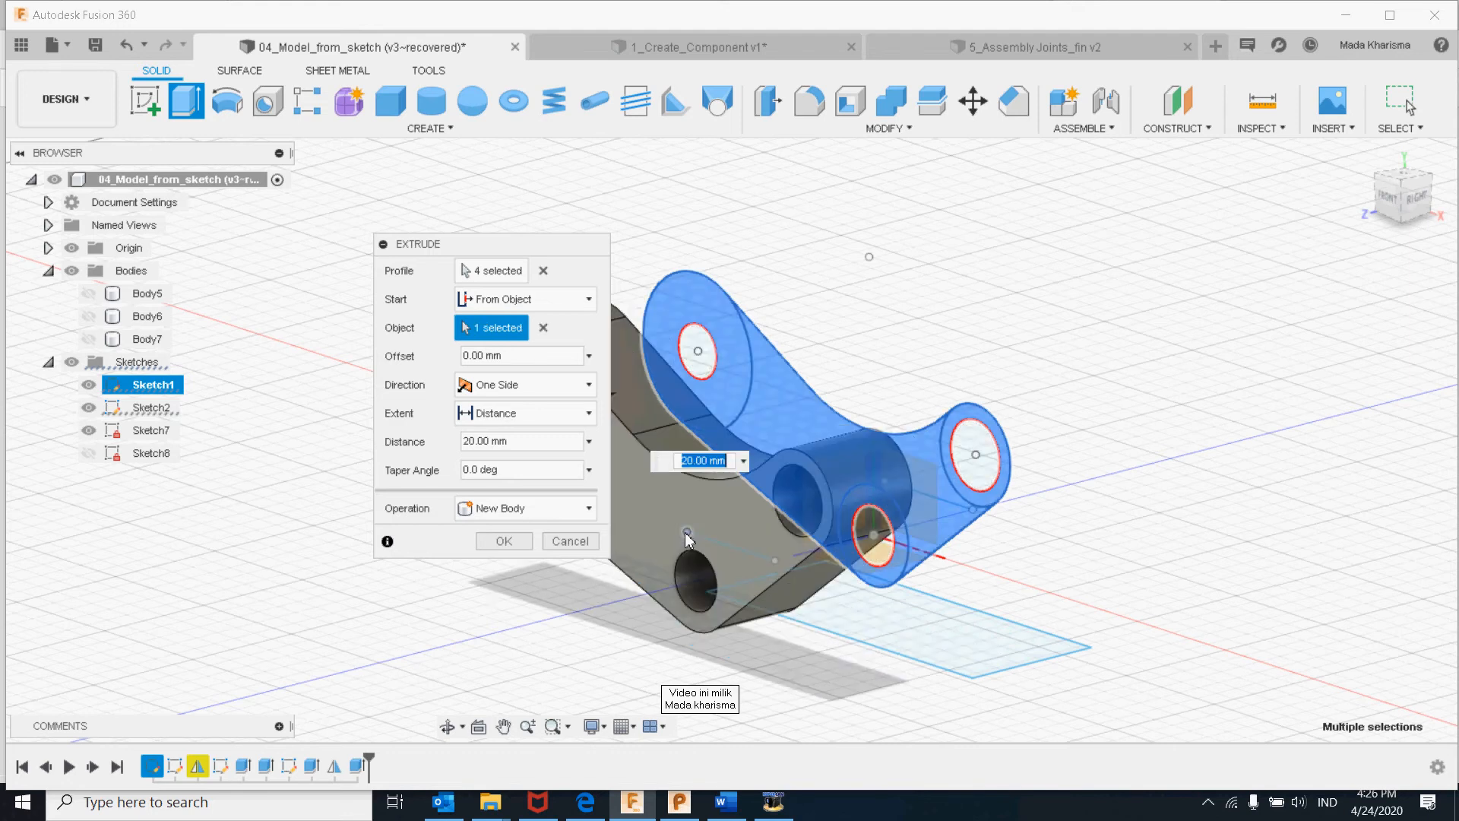
shift+middle_drag(697, 538, 946, 508)
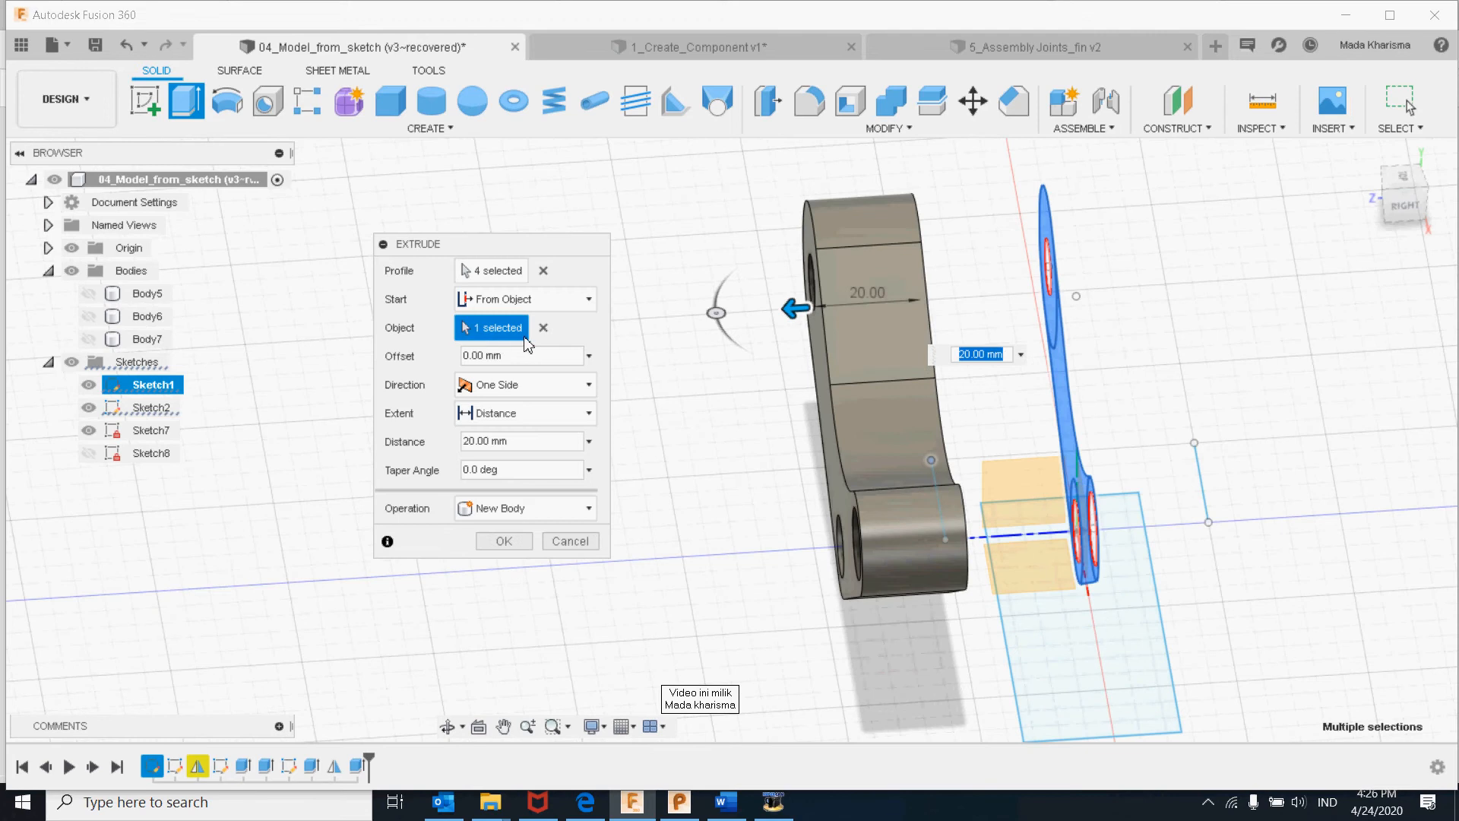
click(544, 329)
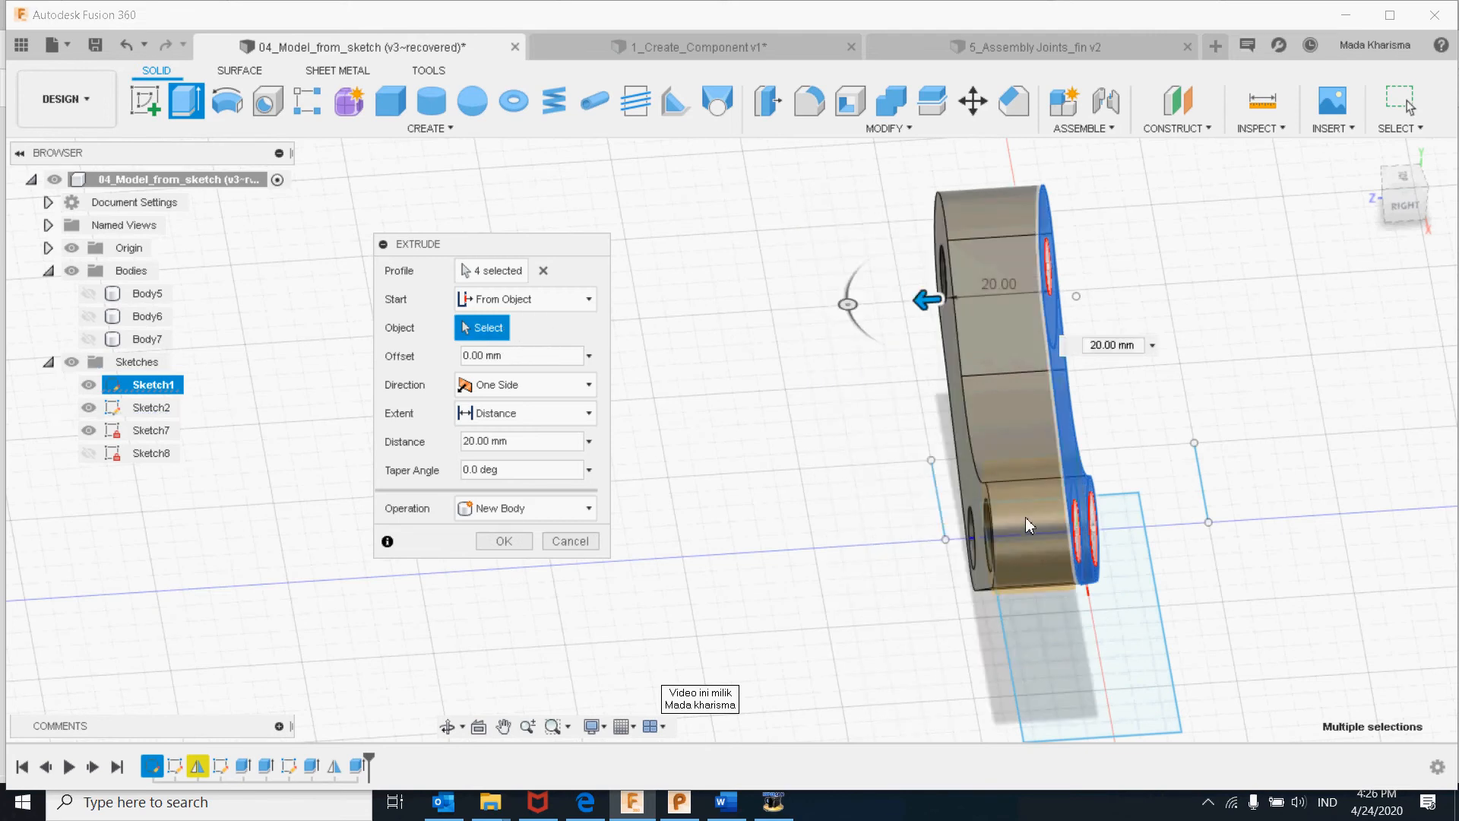
click(546, 304)
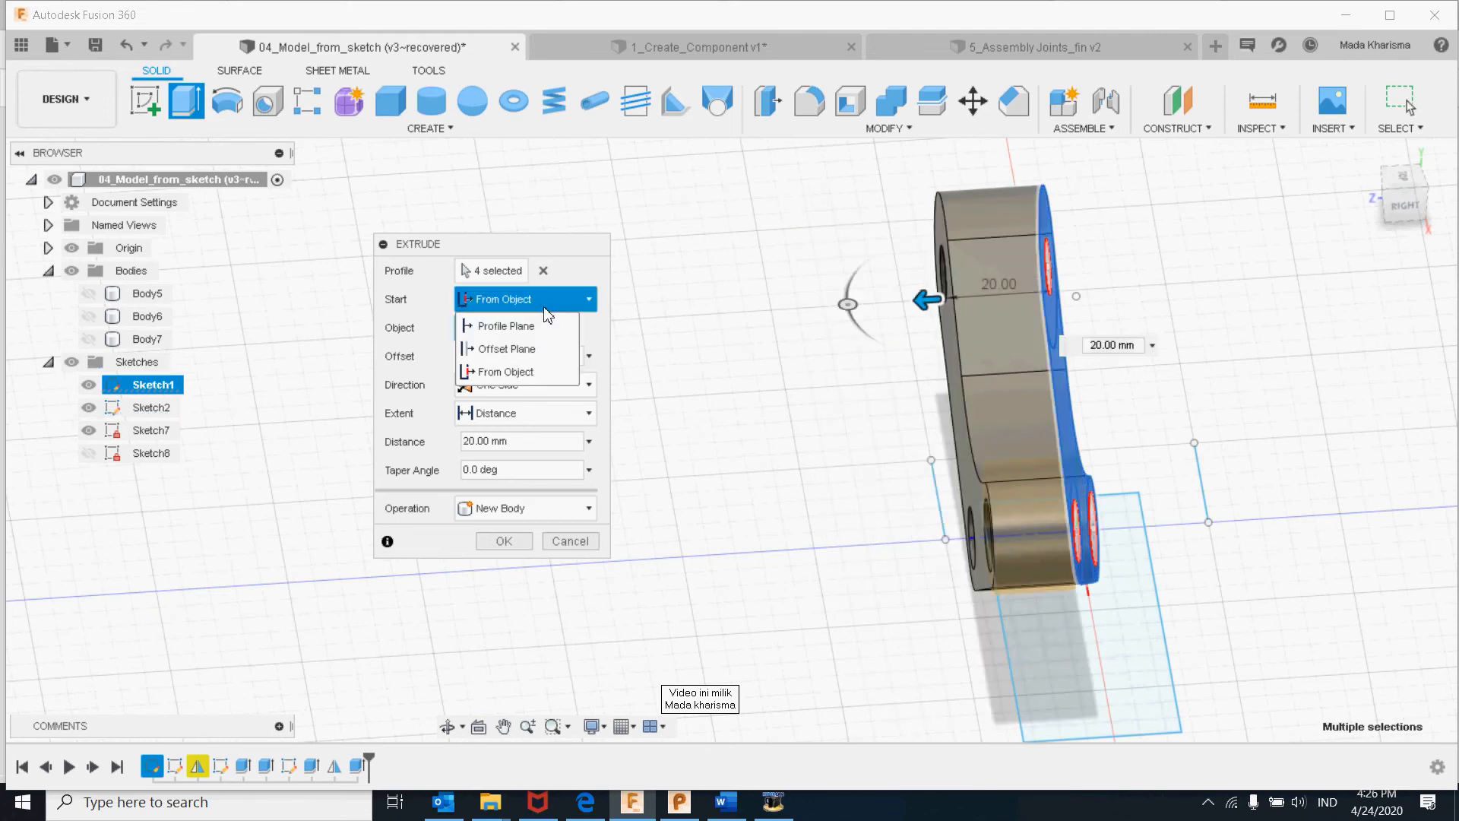
click(544, 327)
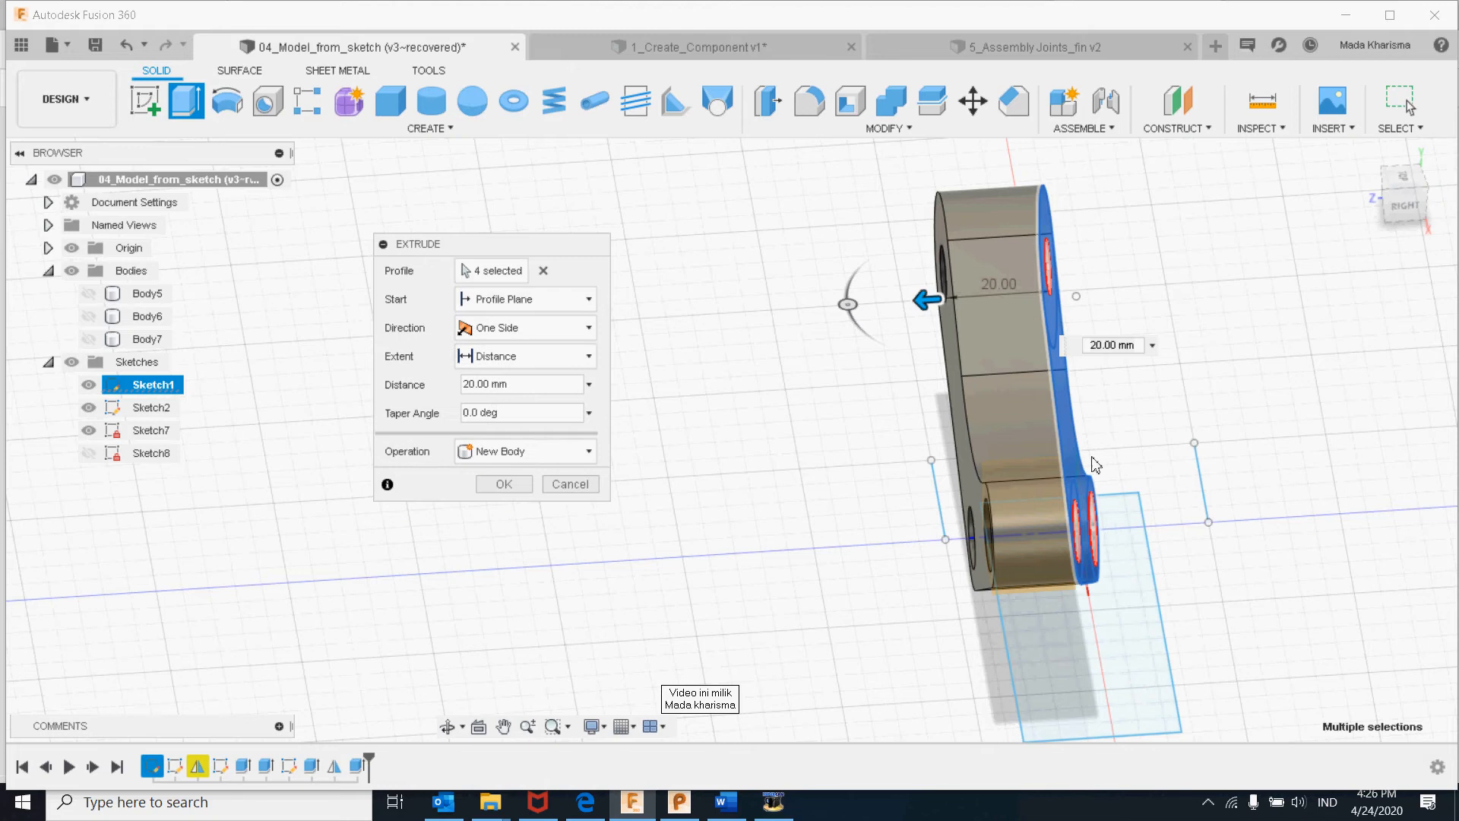
- Try a Two Sides extrusion with a distance of 10 mm on side 2
click(588, 329)
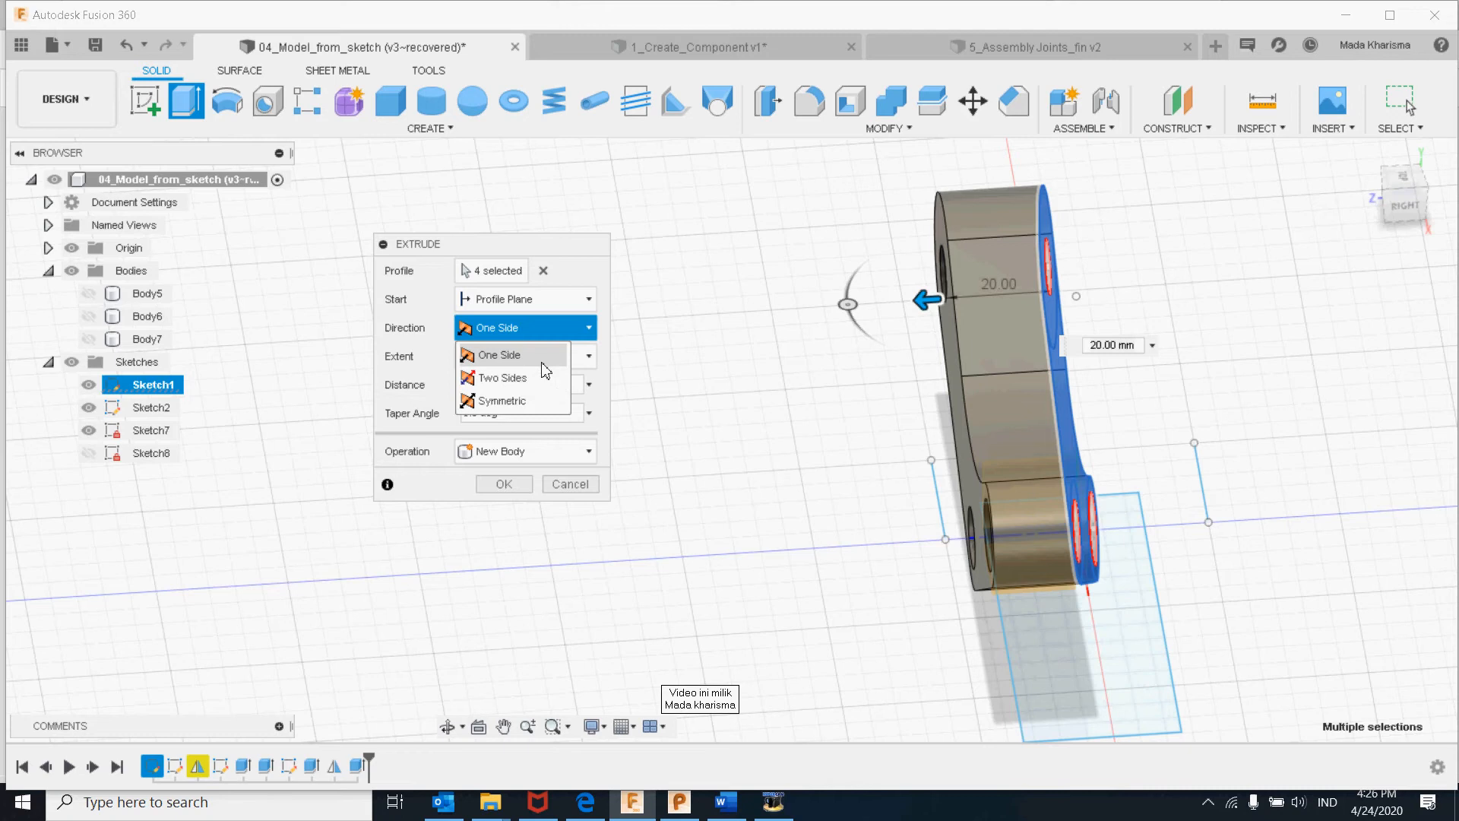
click(504, 378)
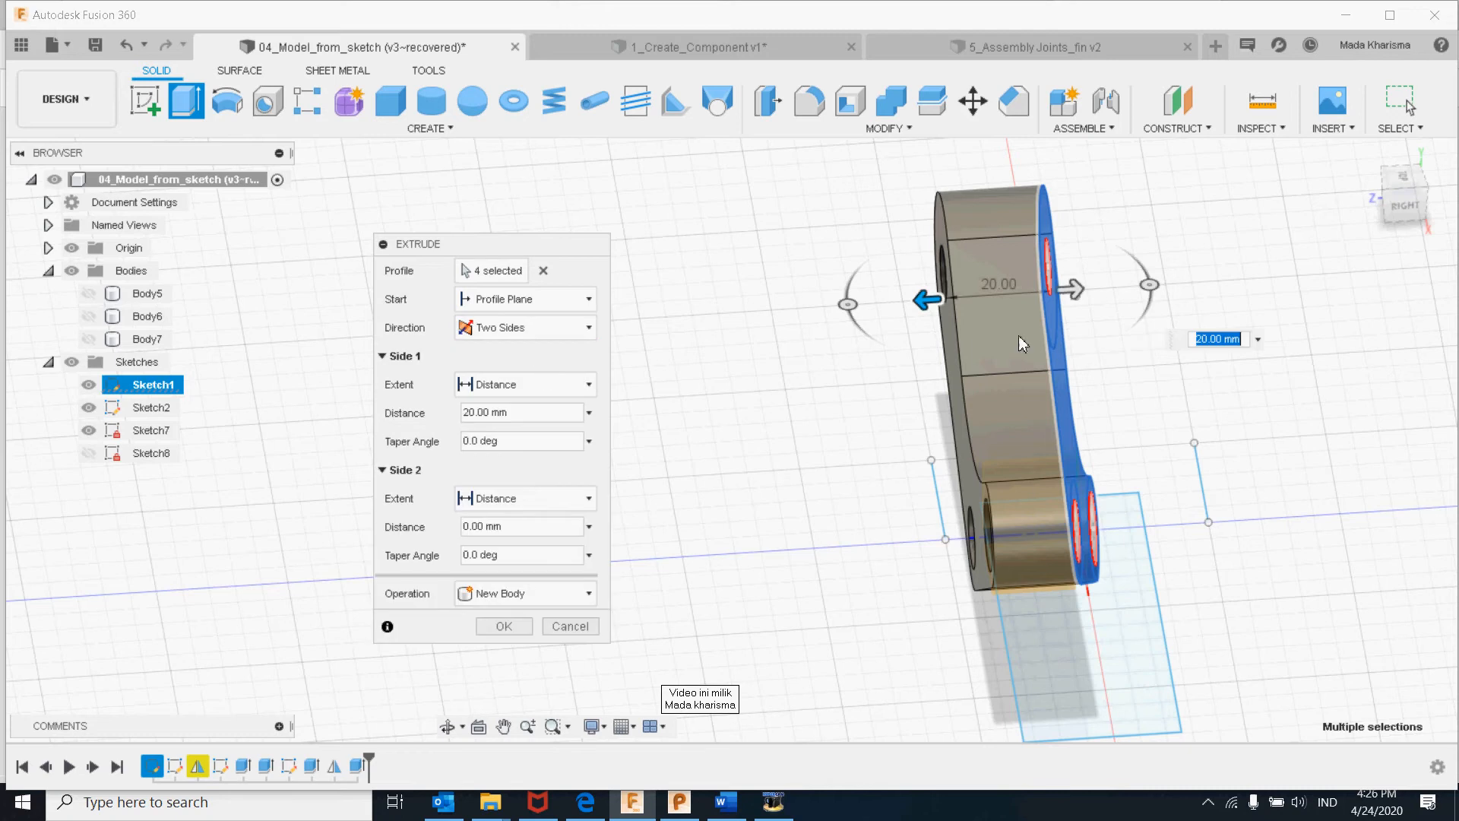
click(517, 327)
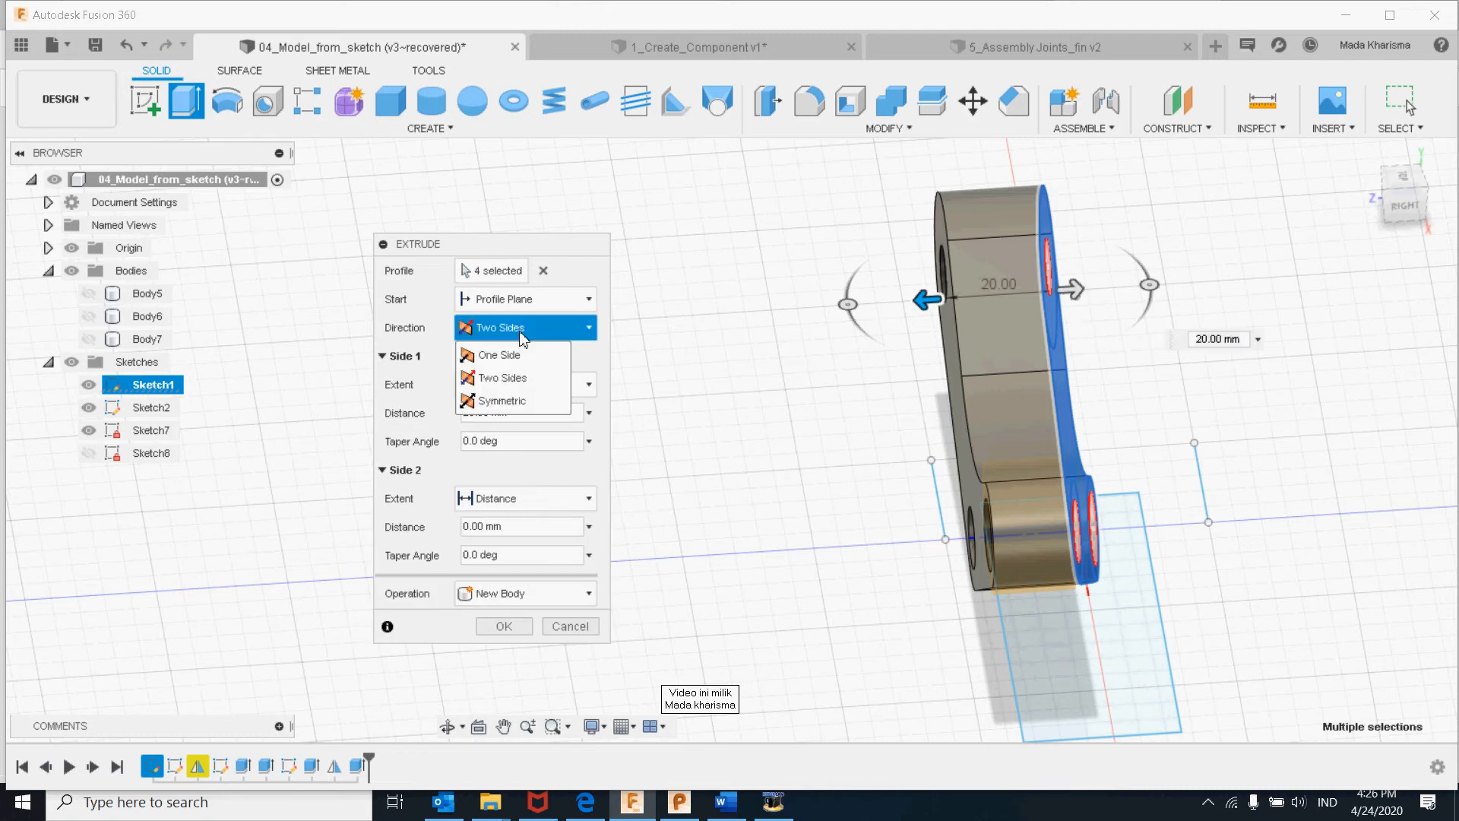
click(523, 338)
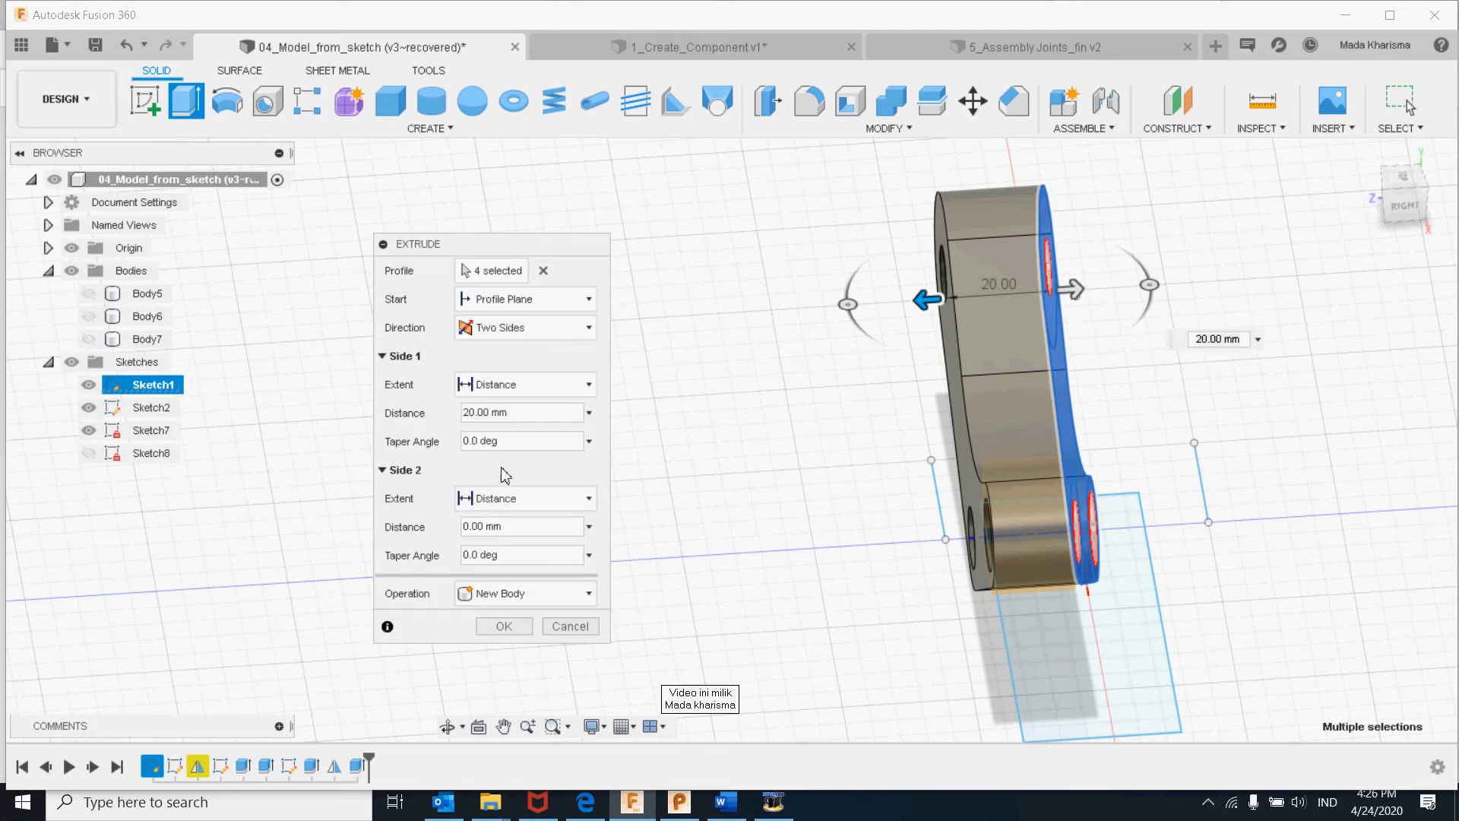
click(513, 413)
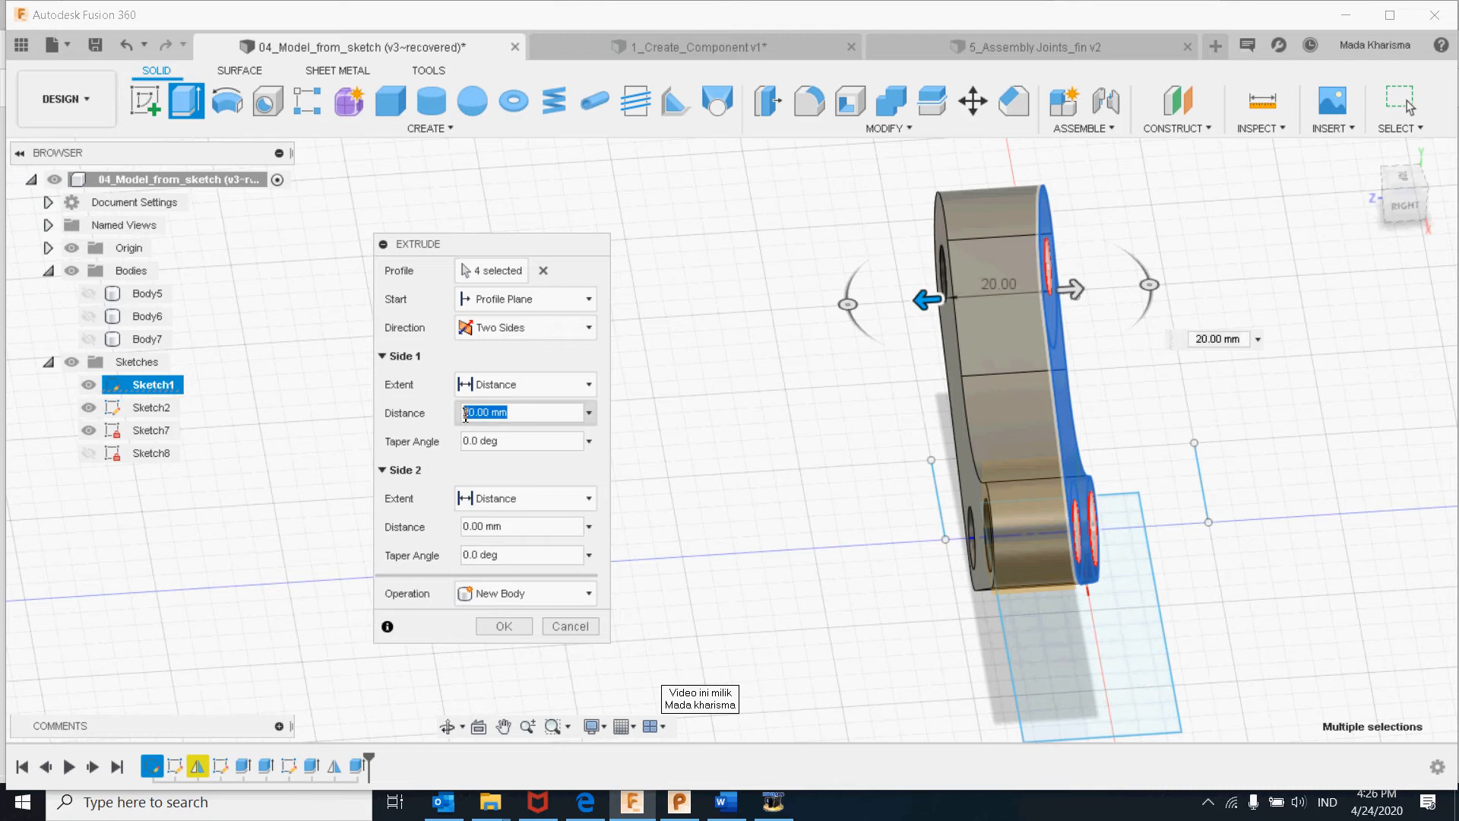
click(535, 526)
text(10)
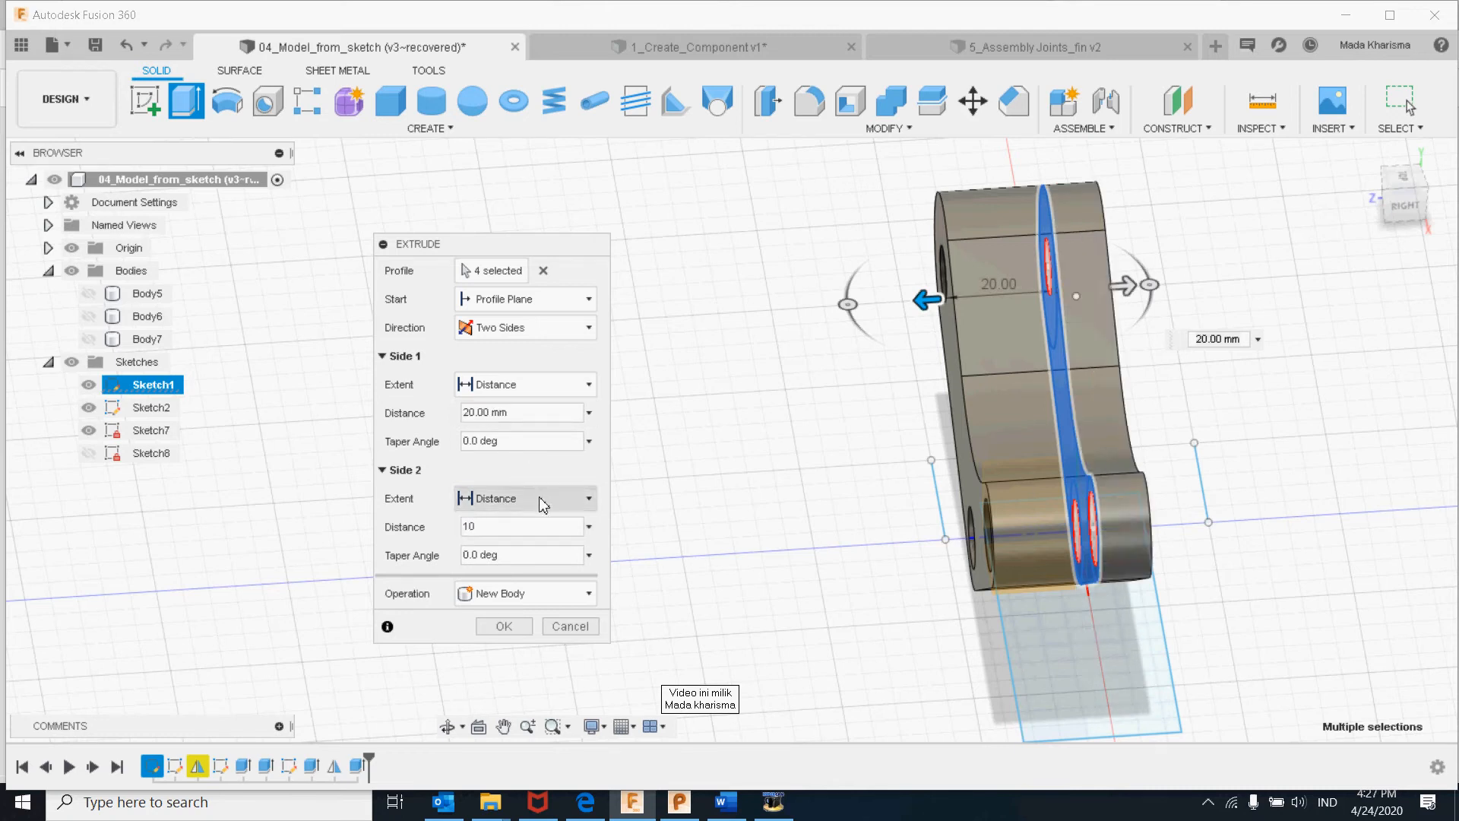
click(543, 416)
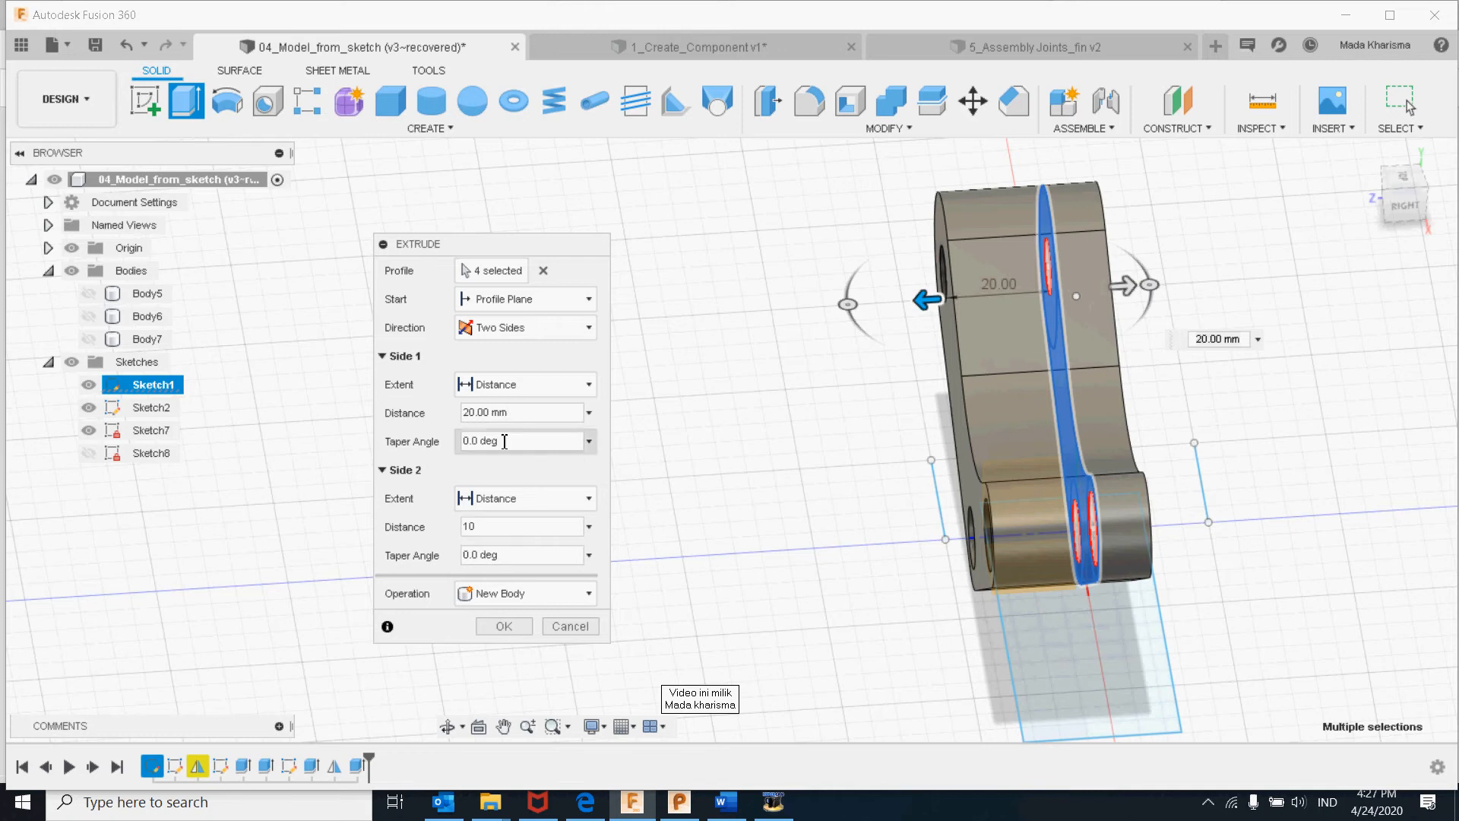
- Try the Symmetric direction with a Distance extent, and return the direction to One Side
click(548, 332)
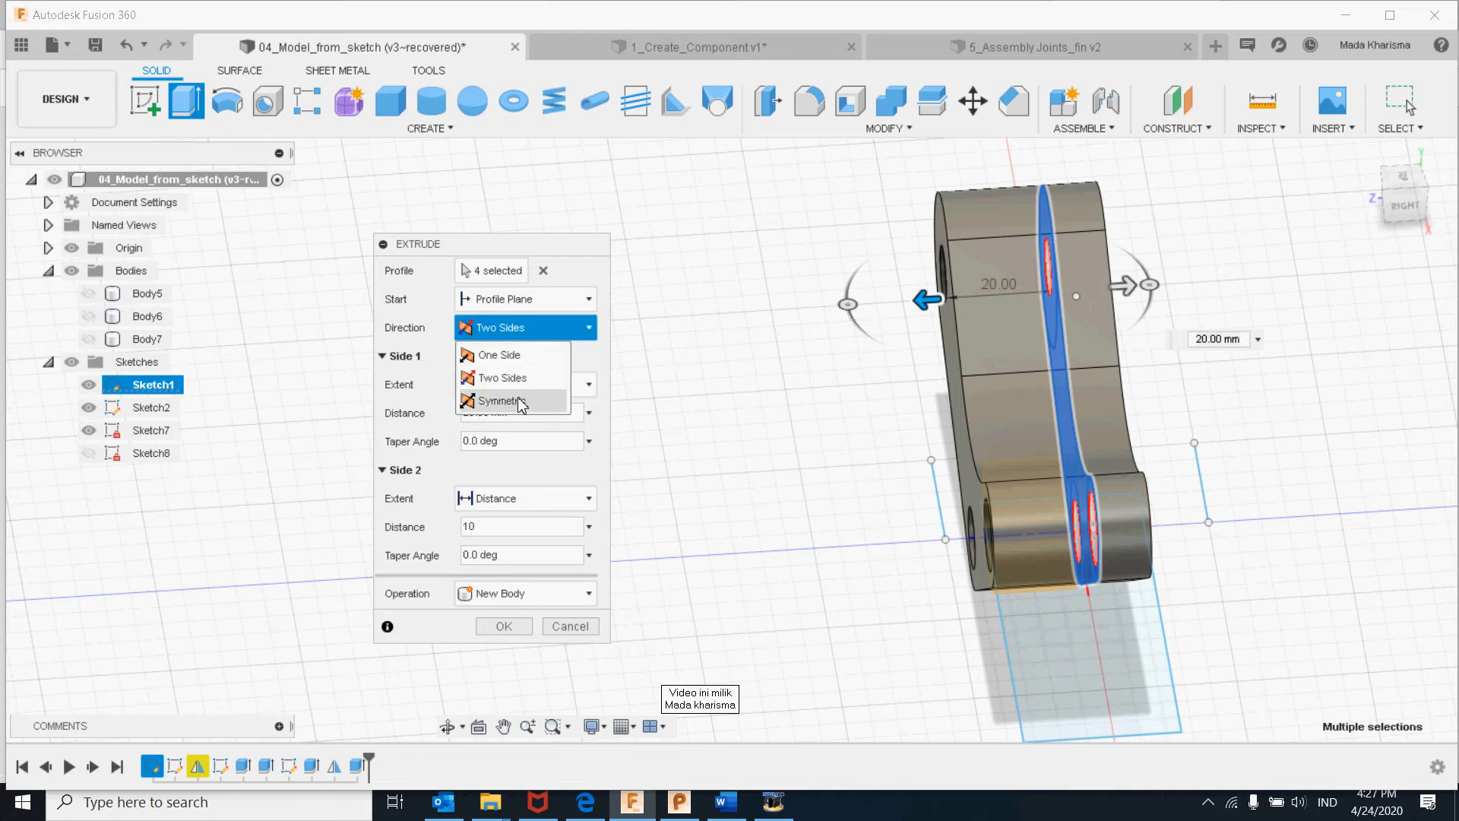
click(501, 400)
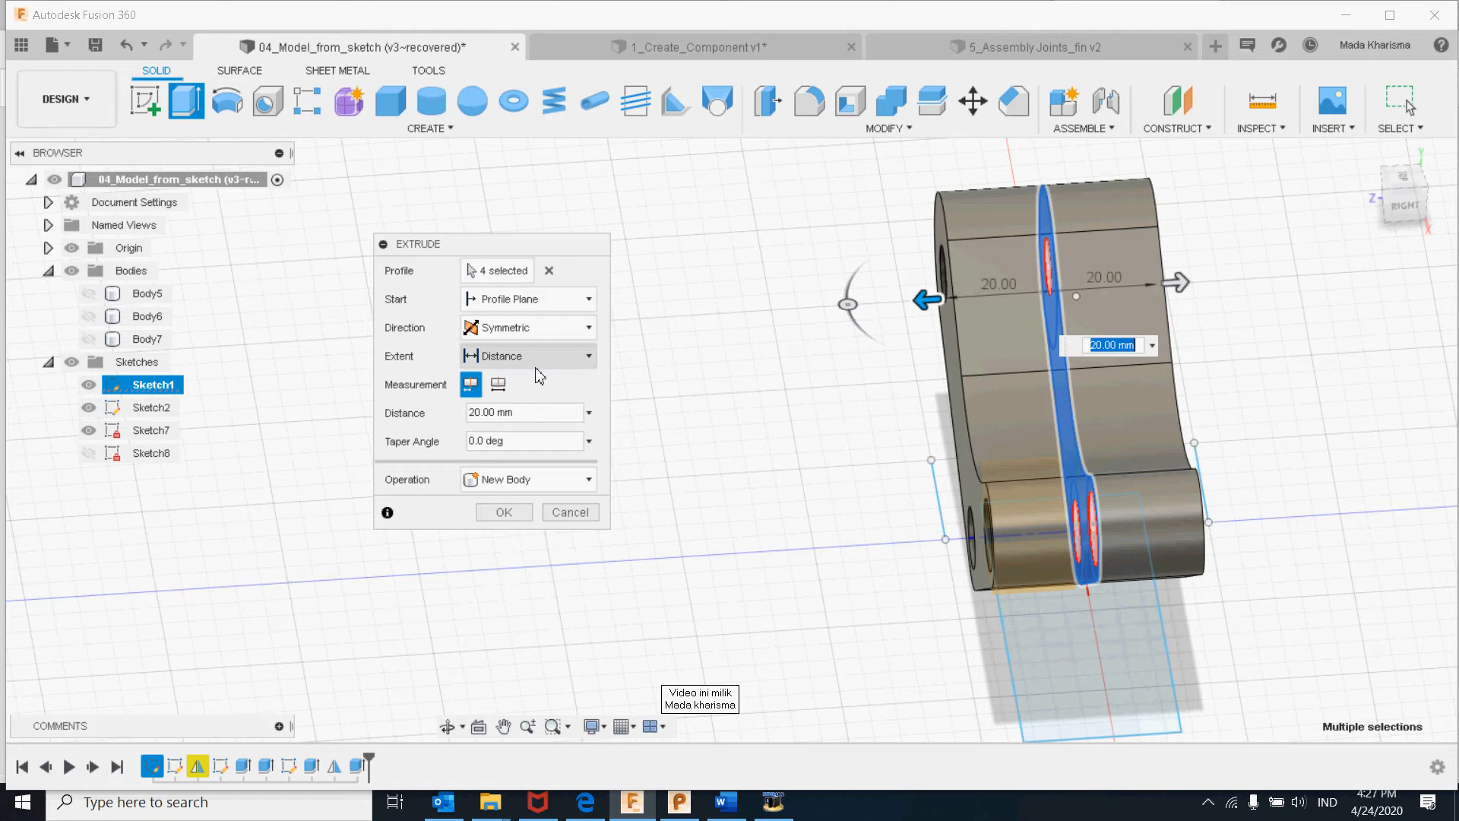
click(569, 362)
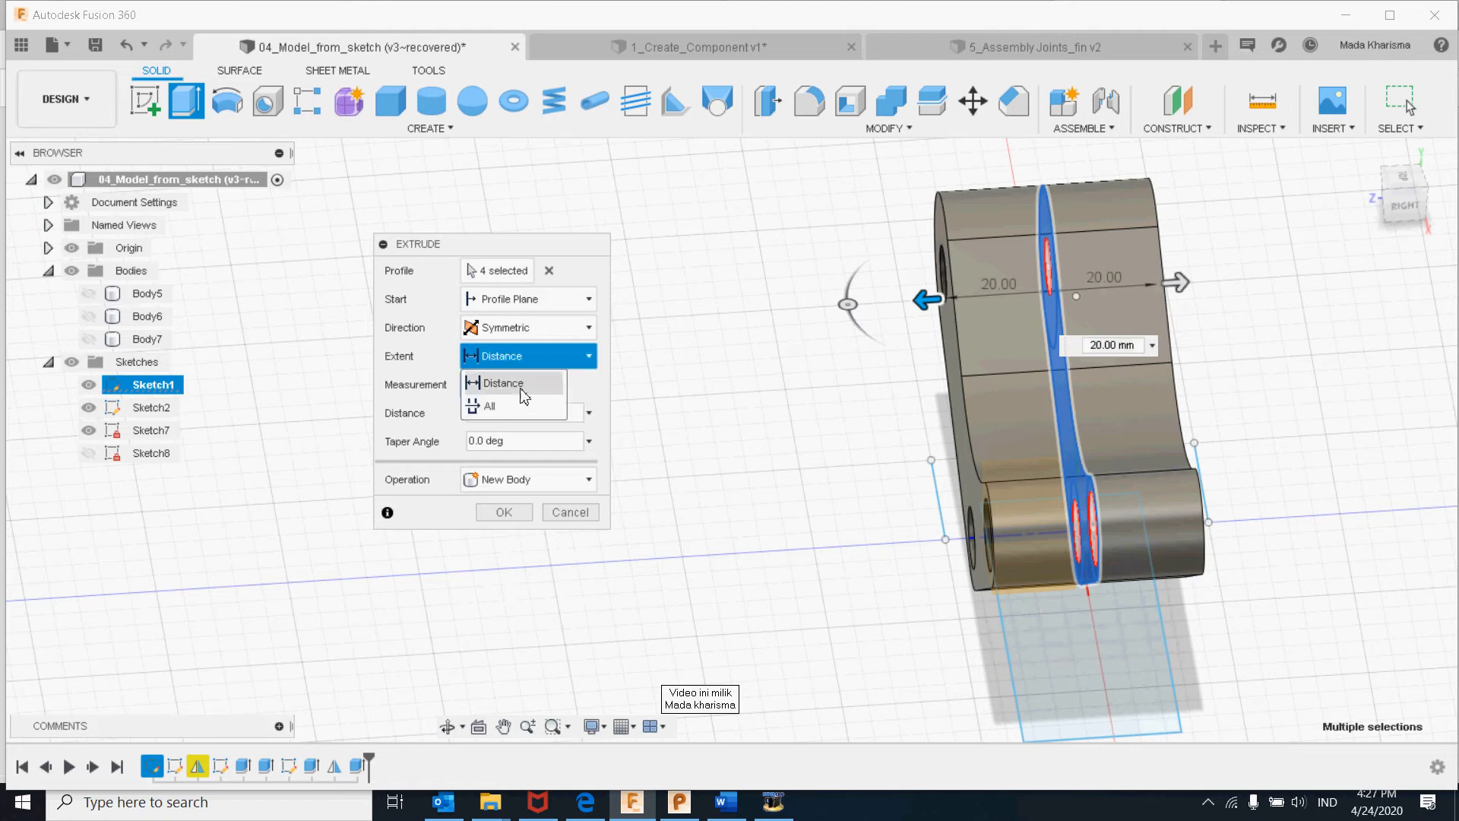
click(524, 383)
click(563, 327)
click(536, 357)
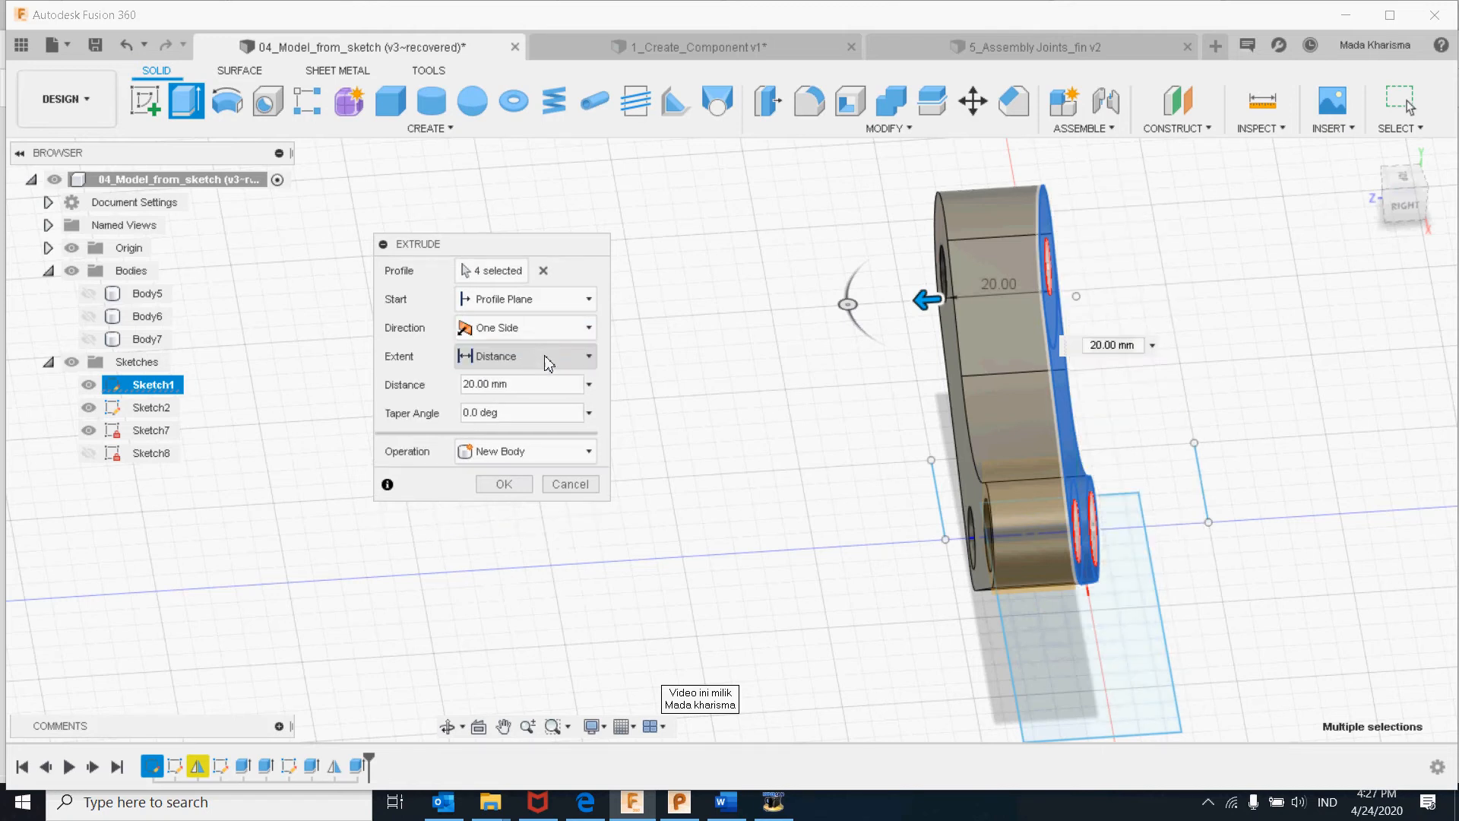
- Extend the extrusion to the outer end point of the front Sketch2 line, and switch its direction to Symmetric
click(575, 353)
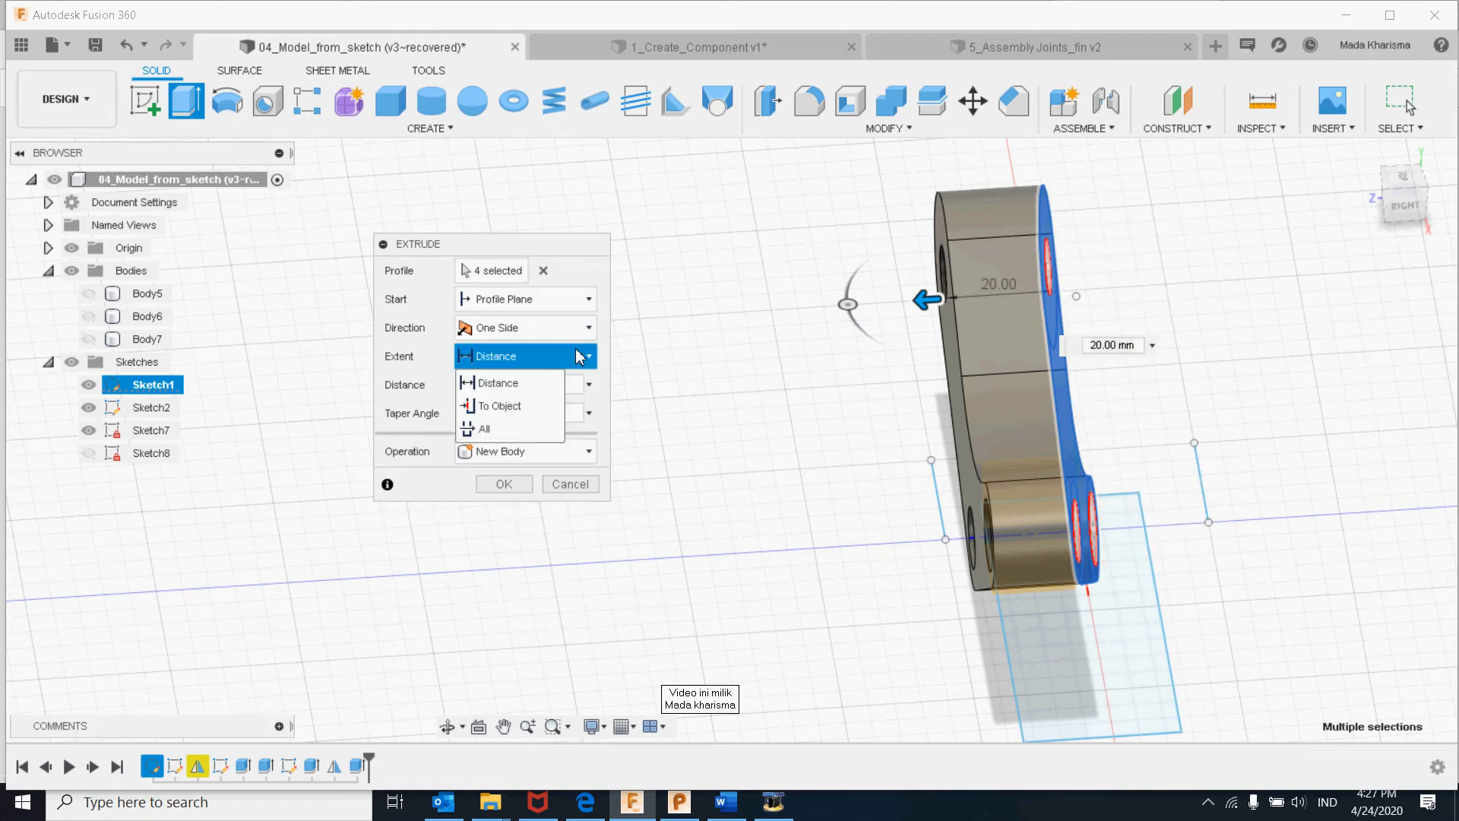
click(537, 408)
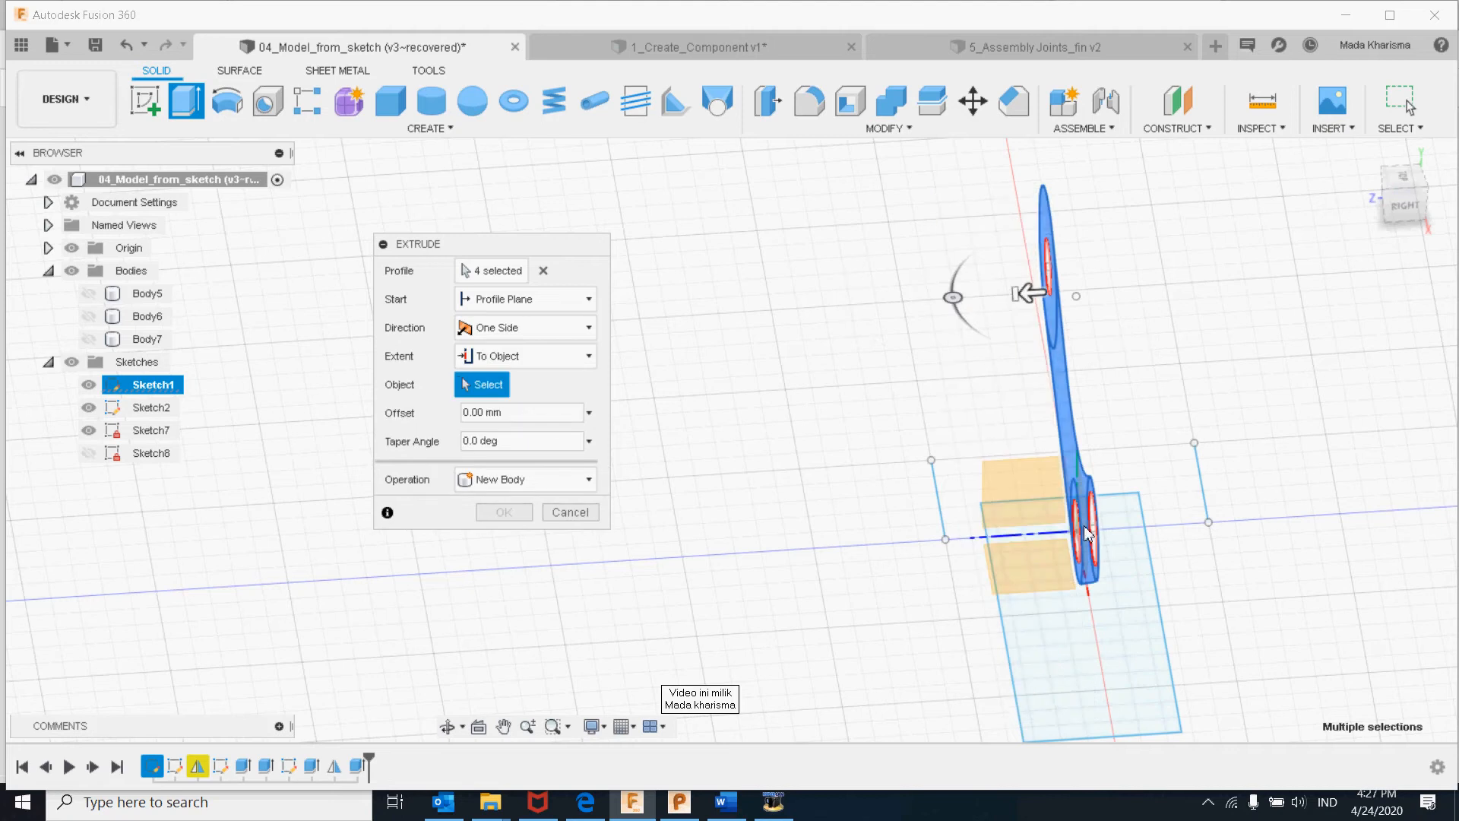
click(931, 464)
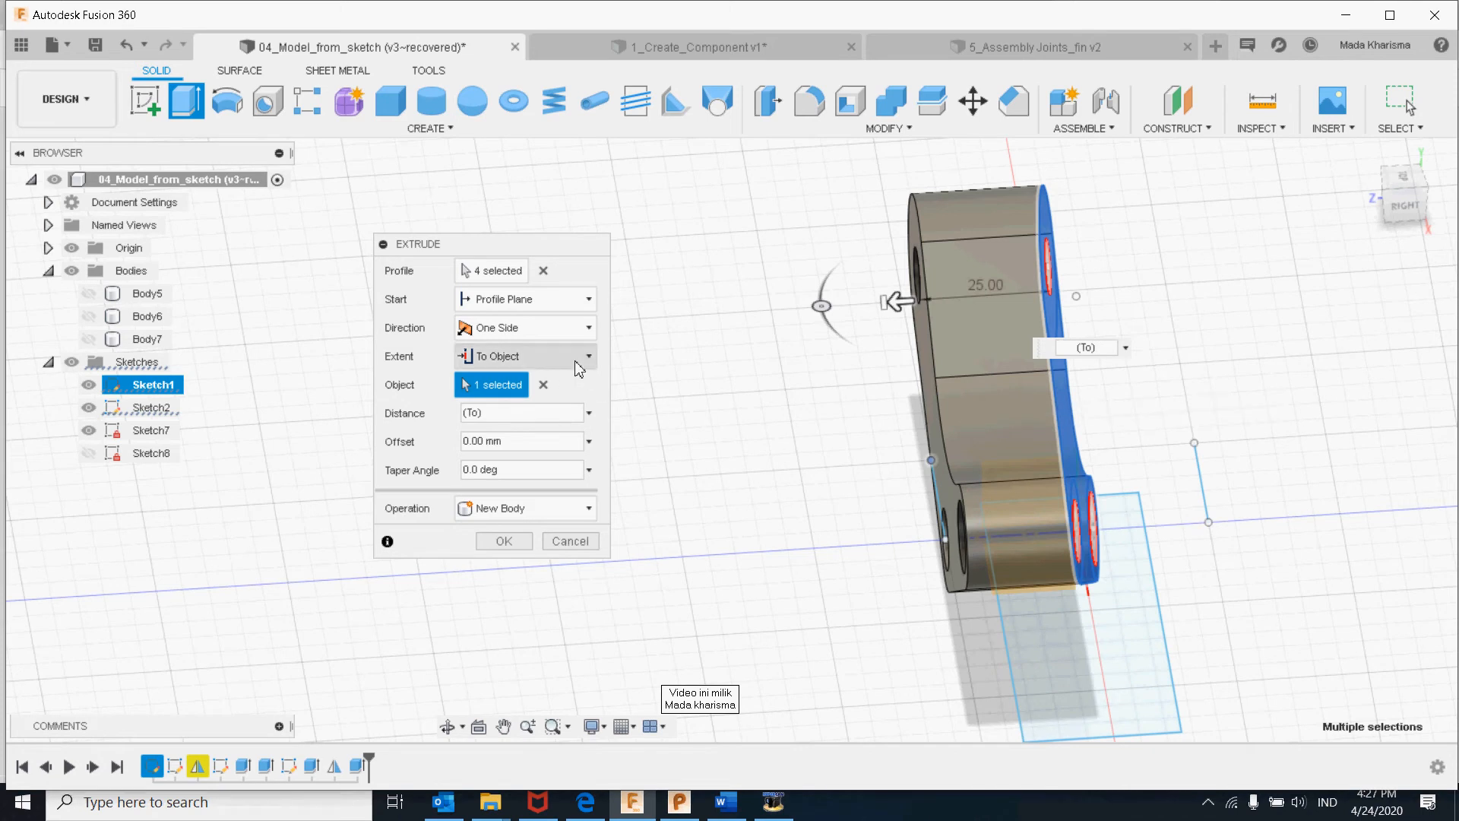
click(589, 337)
click(532, 400)
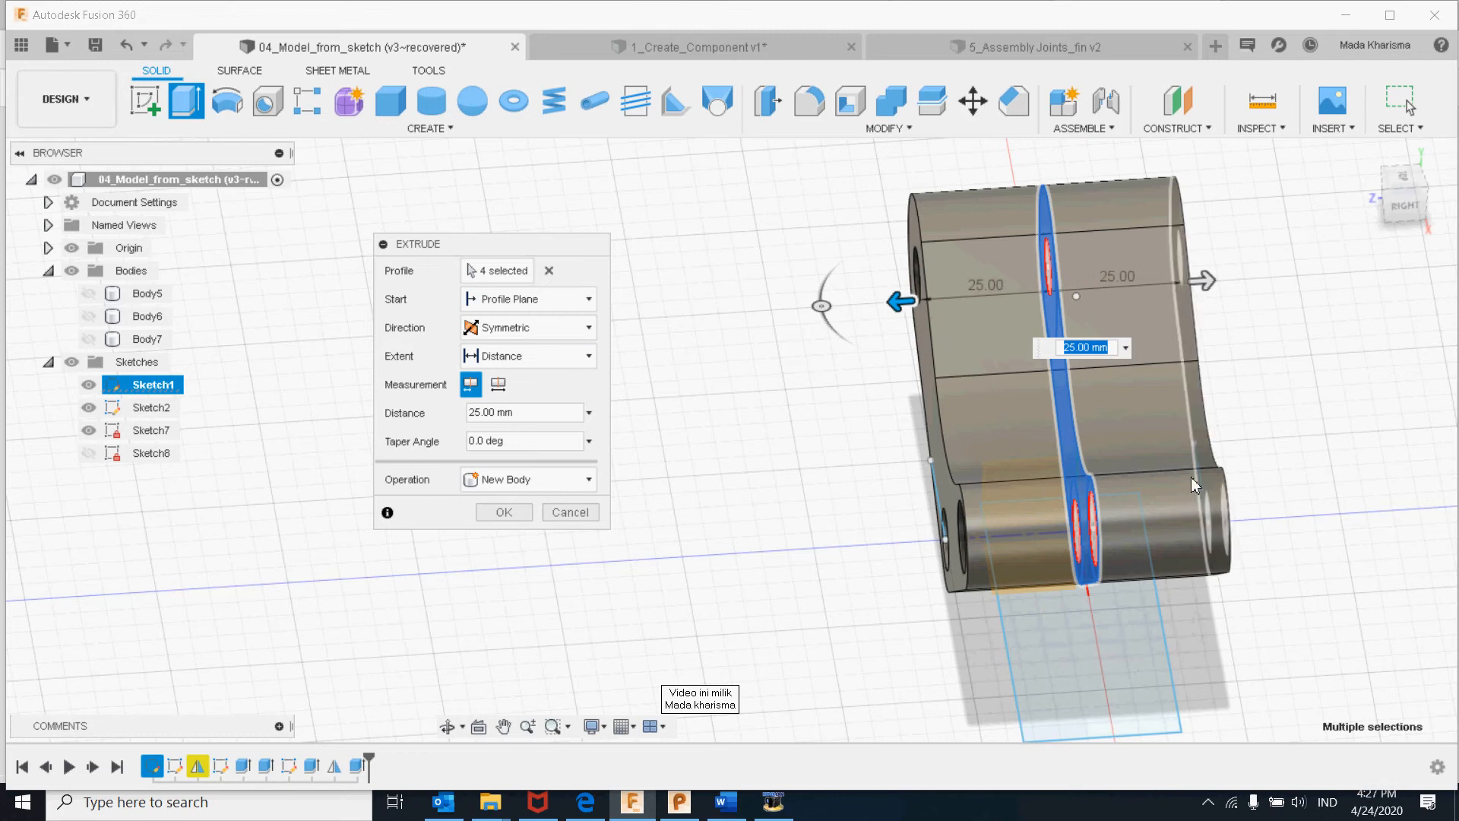
- Complete the symmetric 25 mm extrusion of the arm profile, keeping New Body as the operation
middle_drag(1087, 581, 1024, 603)
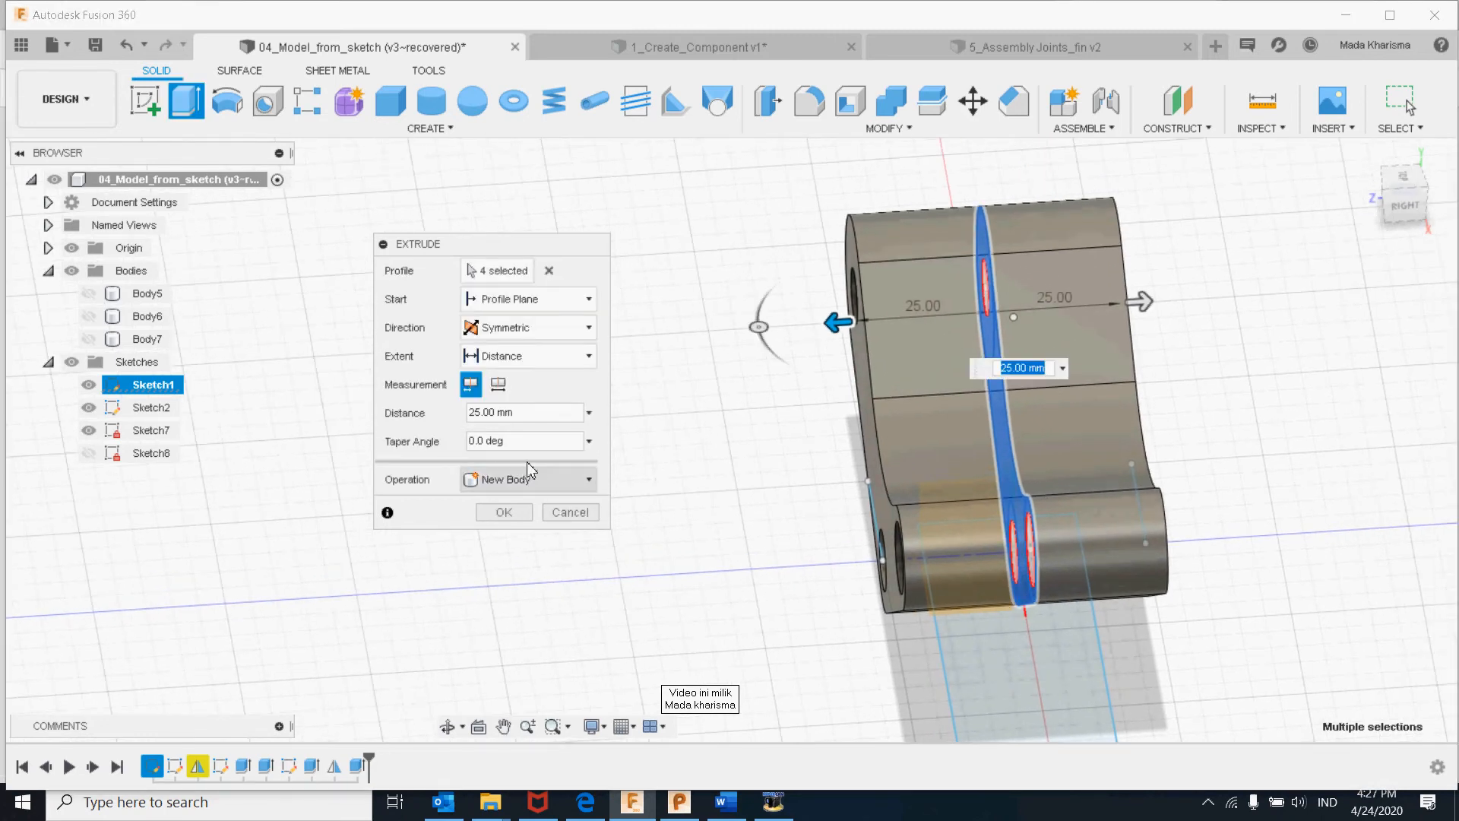
click(571, 480)
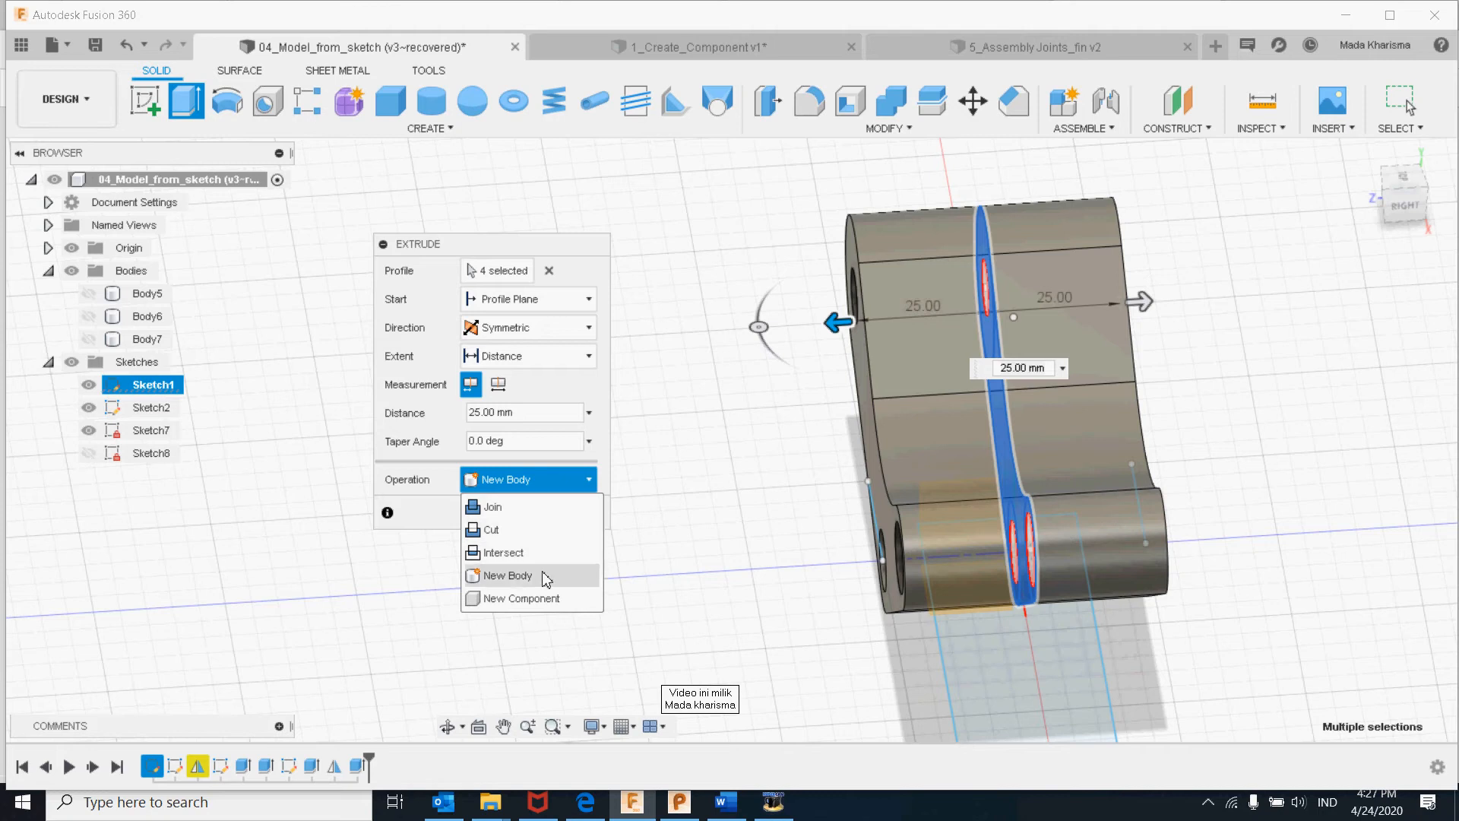
click(593, 476)
click(519, 523)
shift+middle_drag(934, 607, 760, 501)
click(760, 501)
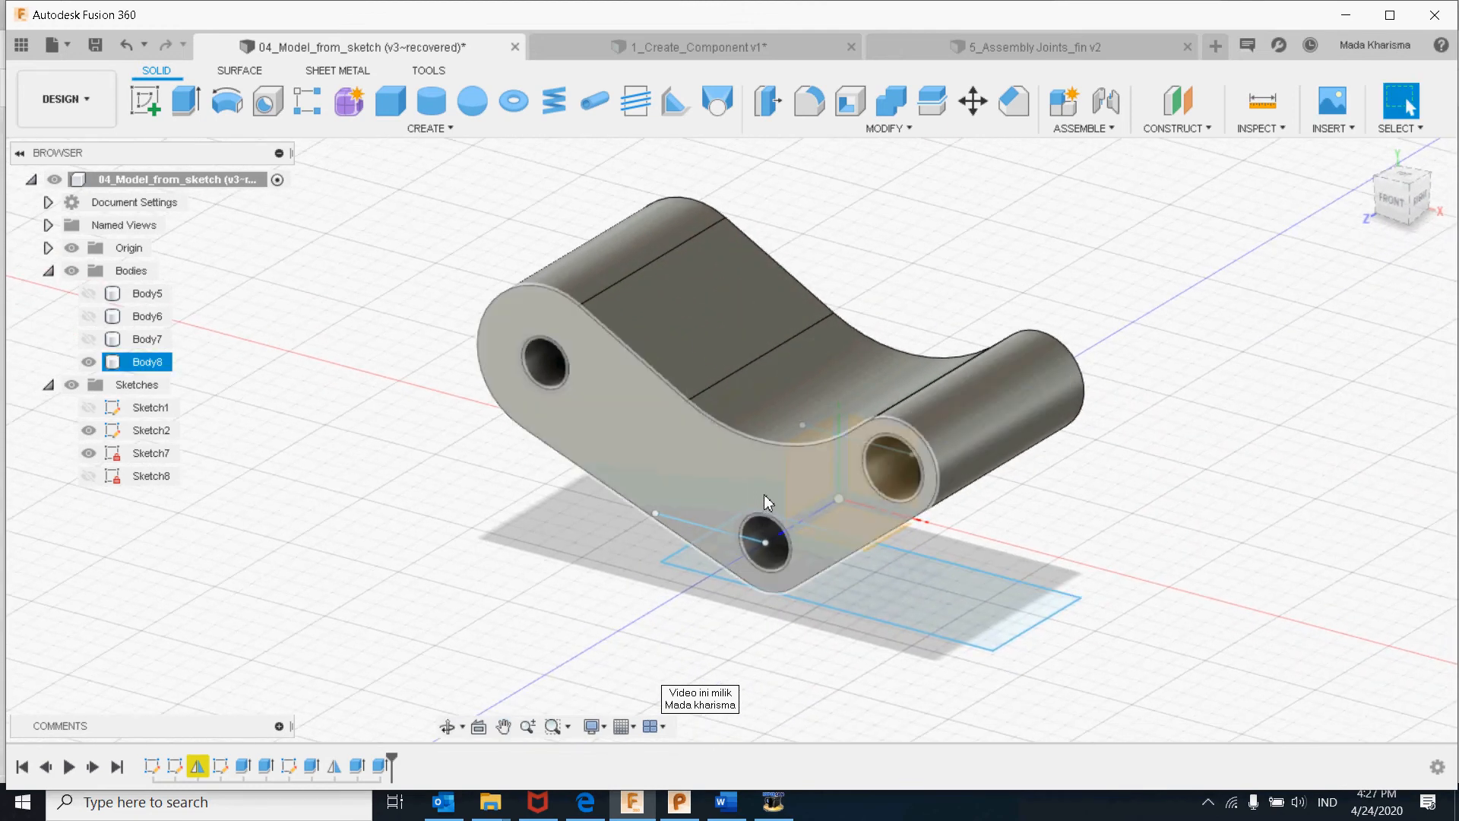
mouse_move(773, 506)
shift+middle_down()
mouse_move(830, 456)
mouse_move(776, 508)
shift+middle_up()
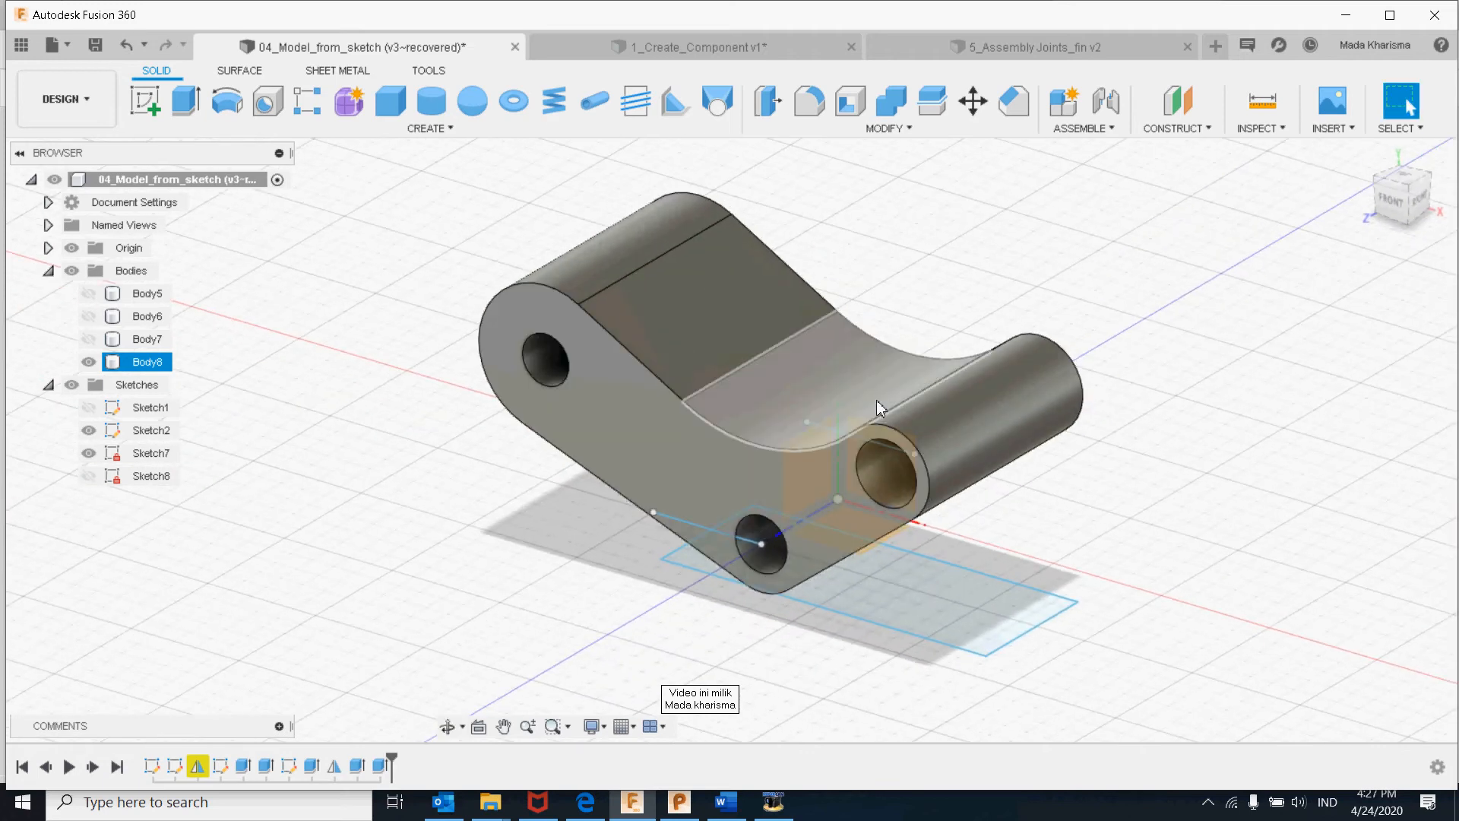
- Show Sketch1 and select its inner circle at the short arm end
click(90, 409)
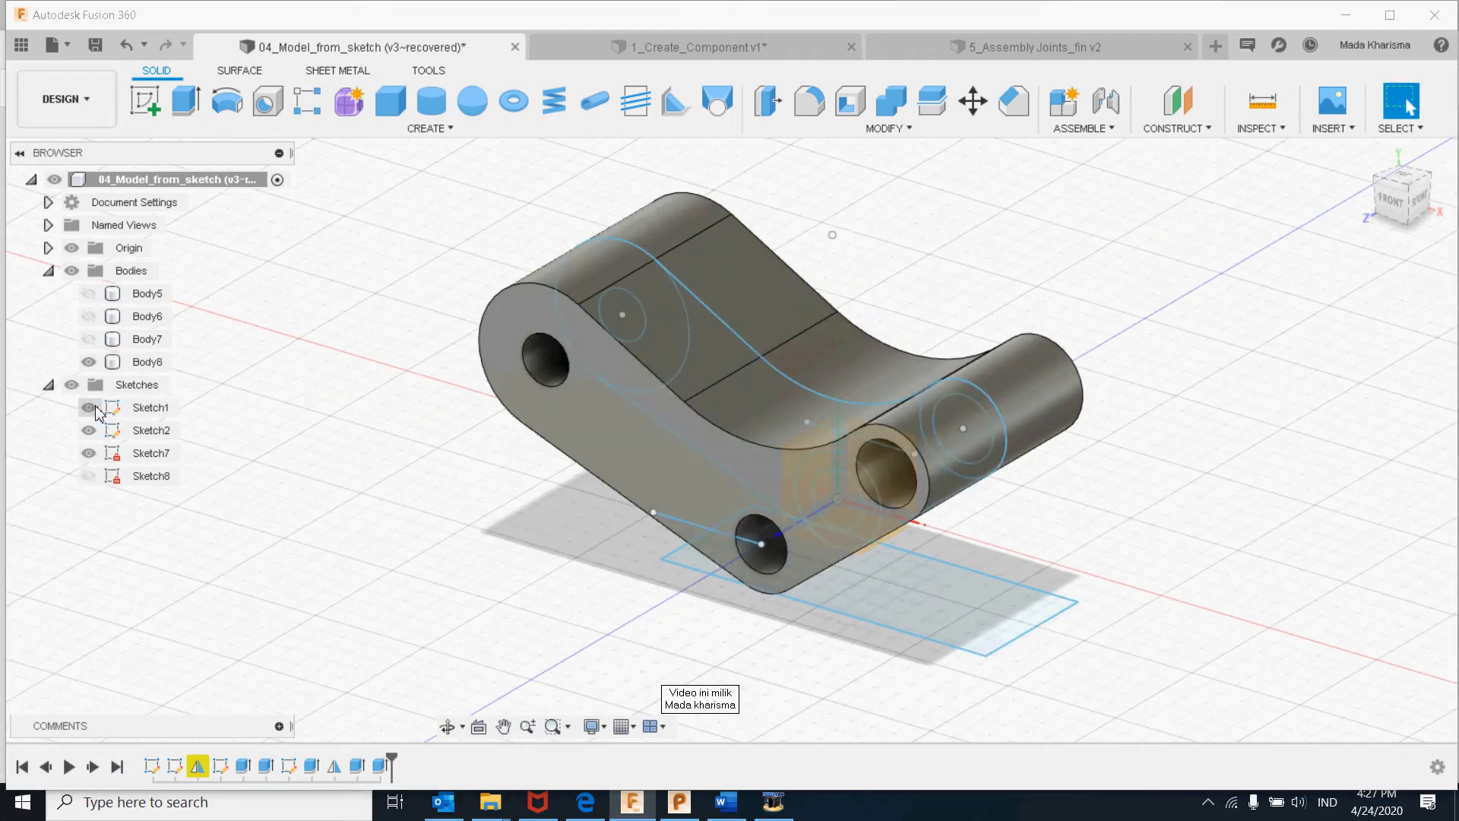
click(147, 362)
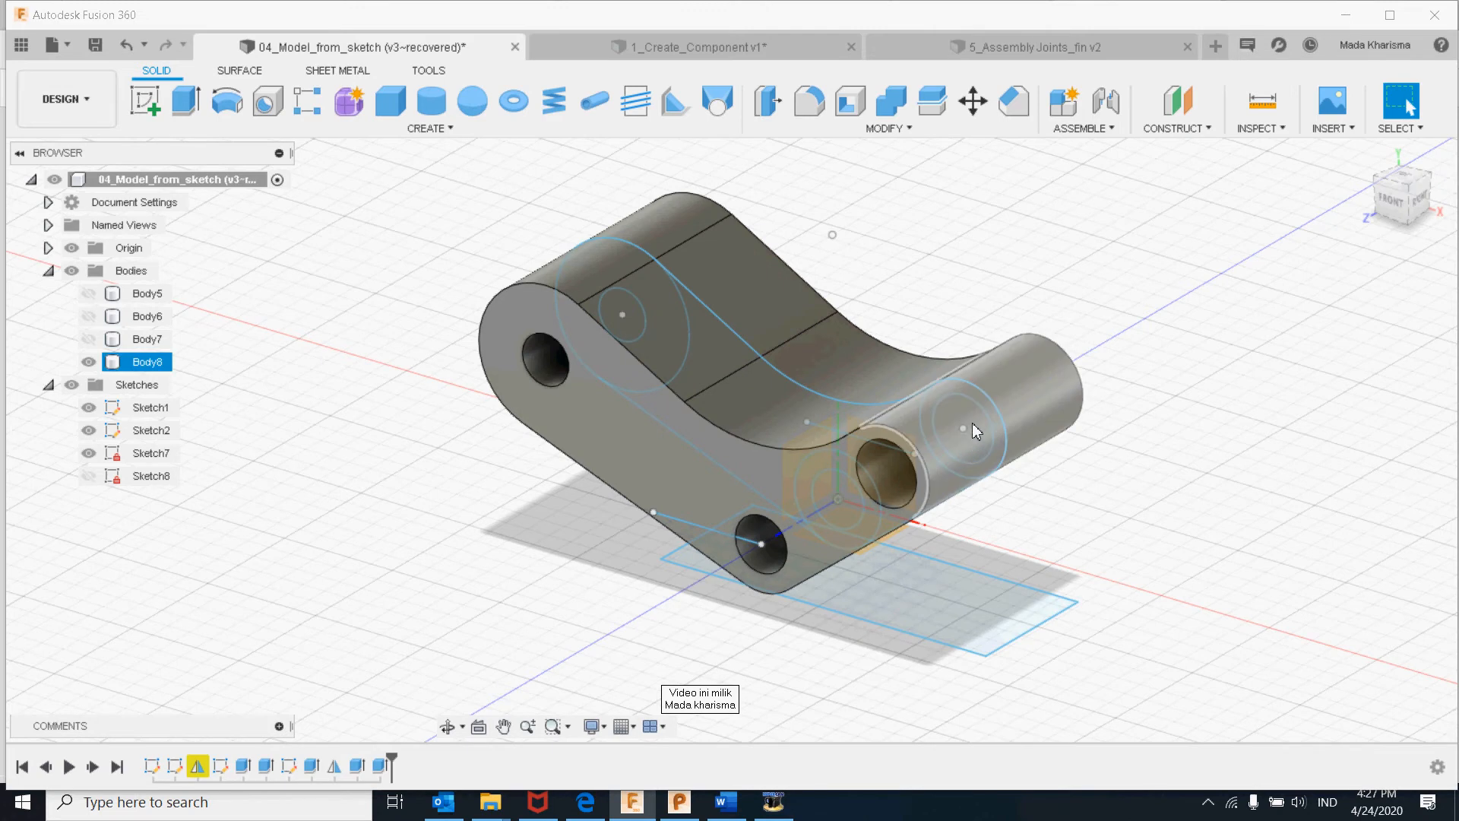
click(968, 401)
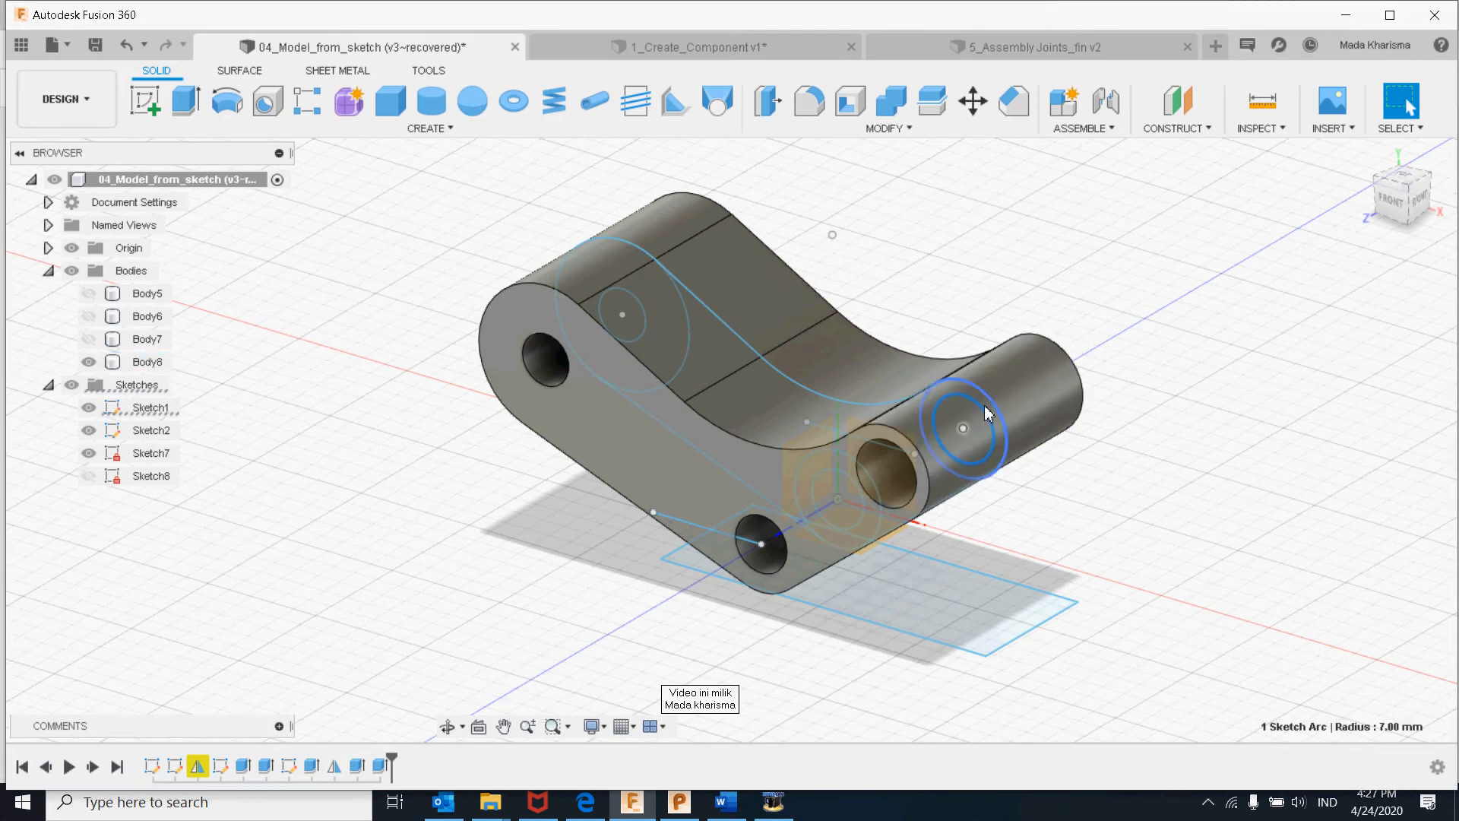
mouse_move(983, 404)
shift+middle_down()
mouse_move(1026, 447)
mouse_move(1041, 441)
shift+middle_up()
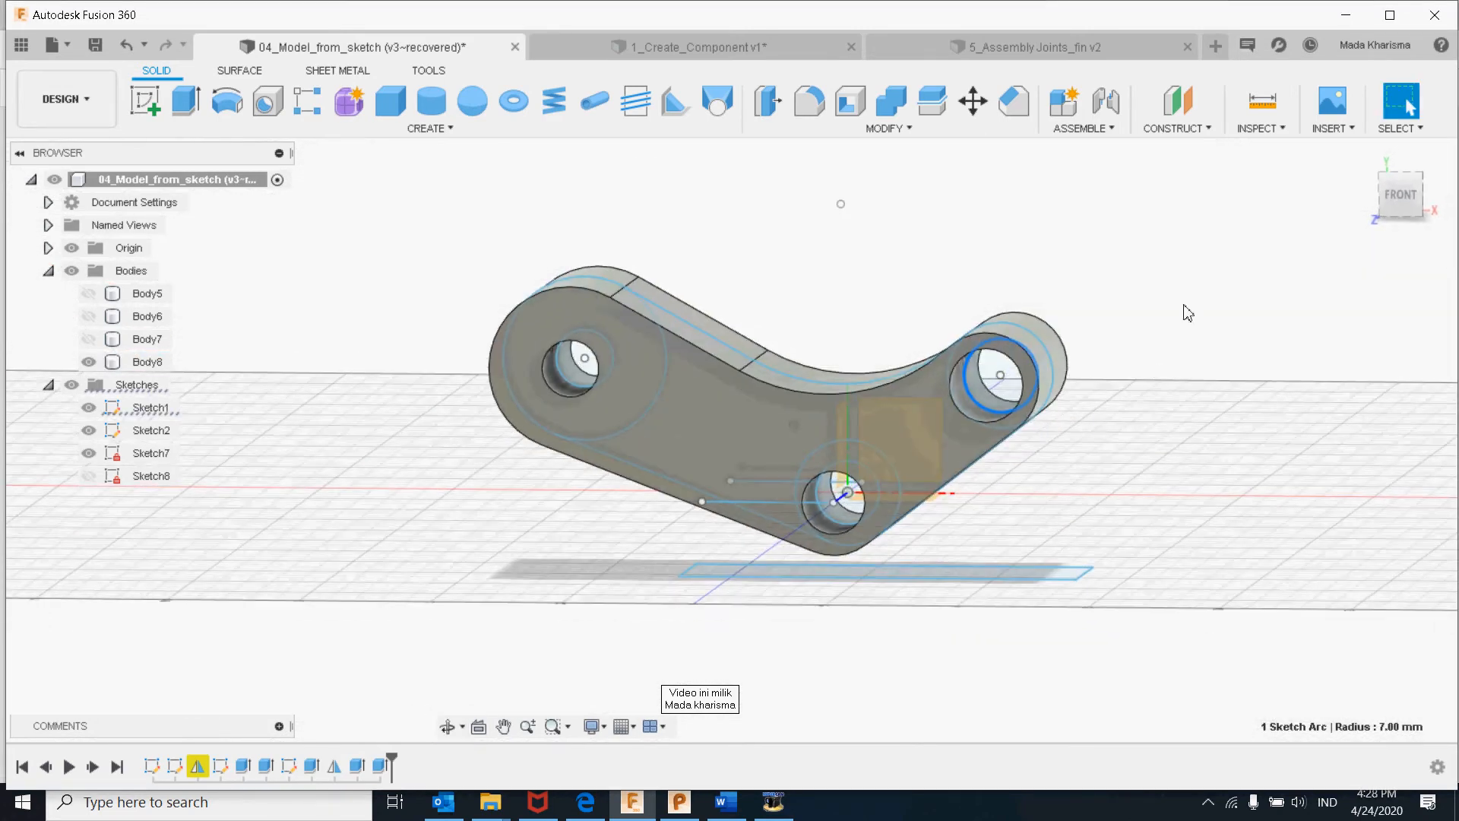
- Extrude Sketch1's inner circle at the short arm end symmetrically, 20 mm per side, with the Join operation to fill the bore
click(990, 397)
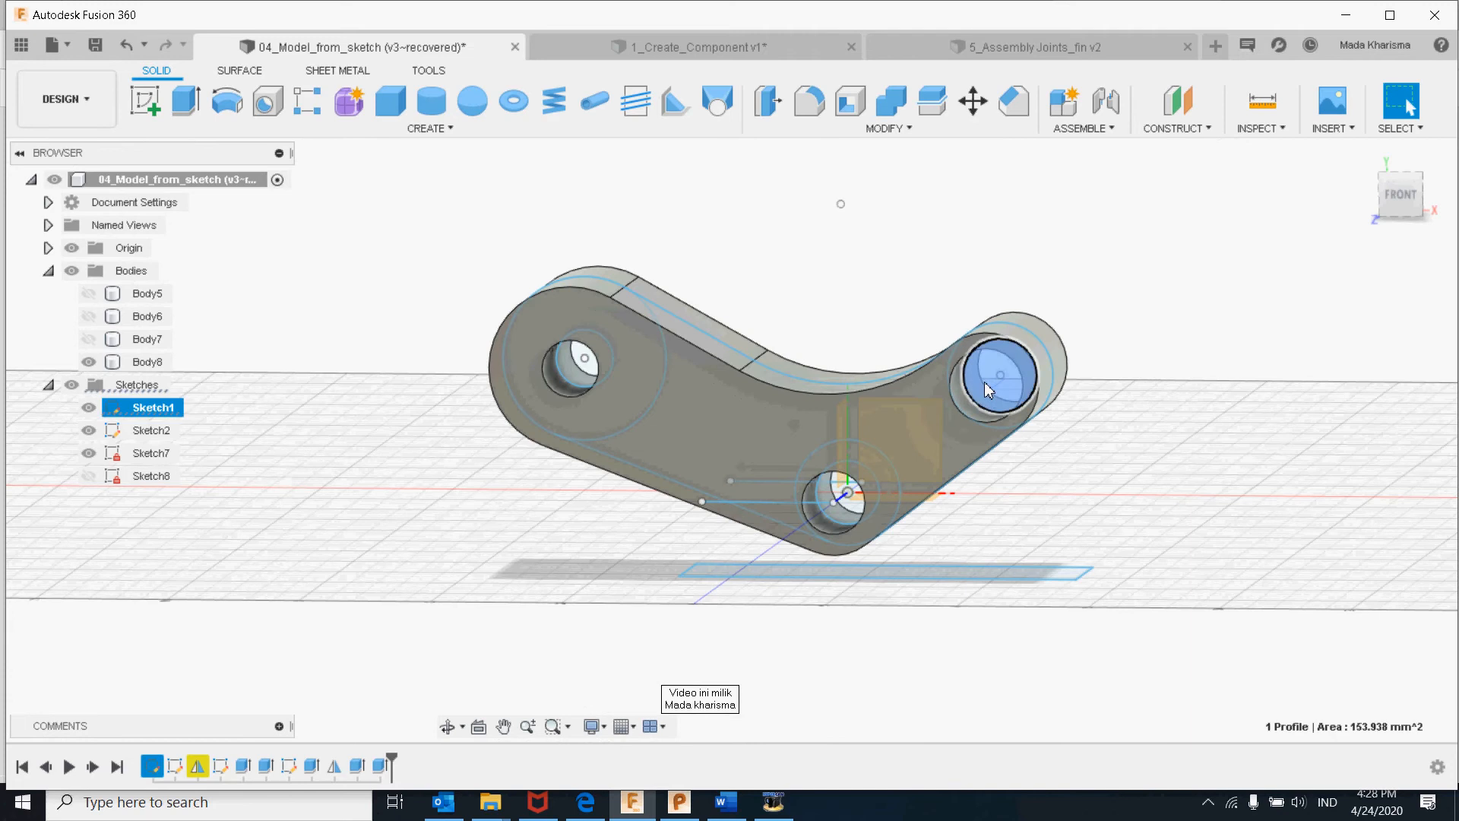
right_click(989, 391)
click(1063, 365)
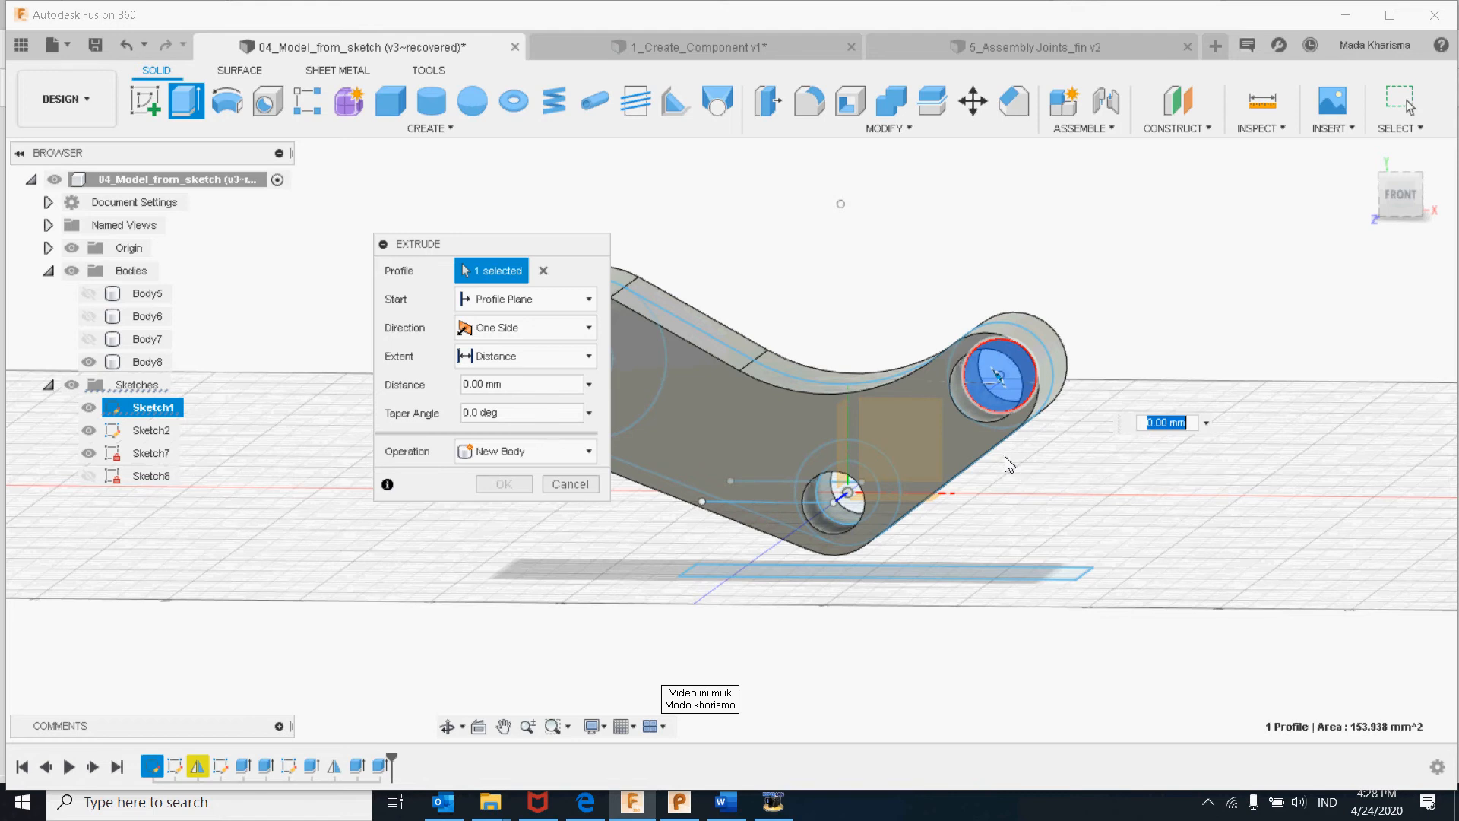
shift+middle_drag(1010, 462, 911, 435)
drag(912, 435, 879, 445)
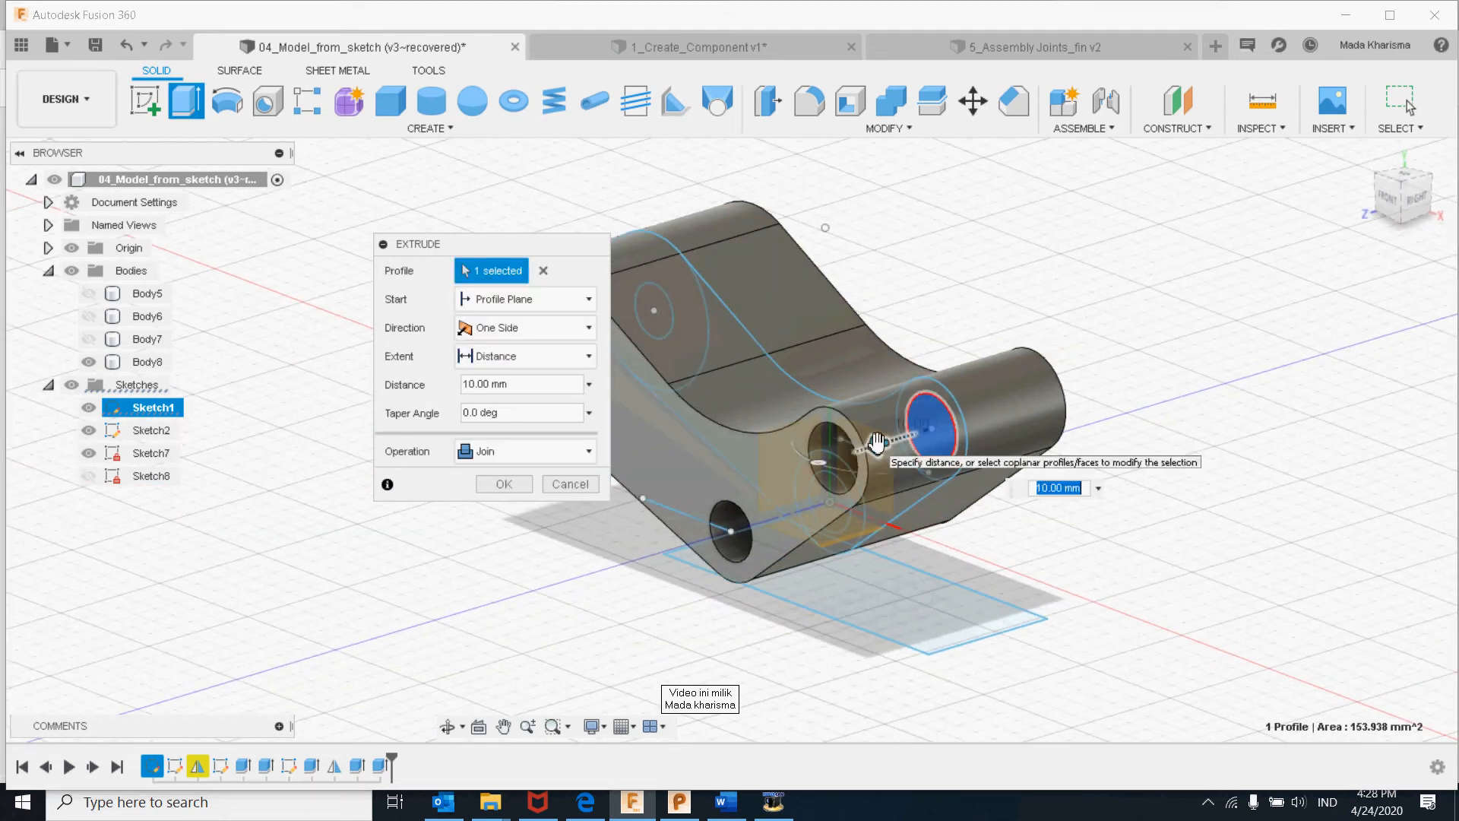
click(562, 327)
click(526, 403)
drag(904, 443, 841, 448)
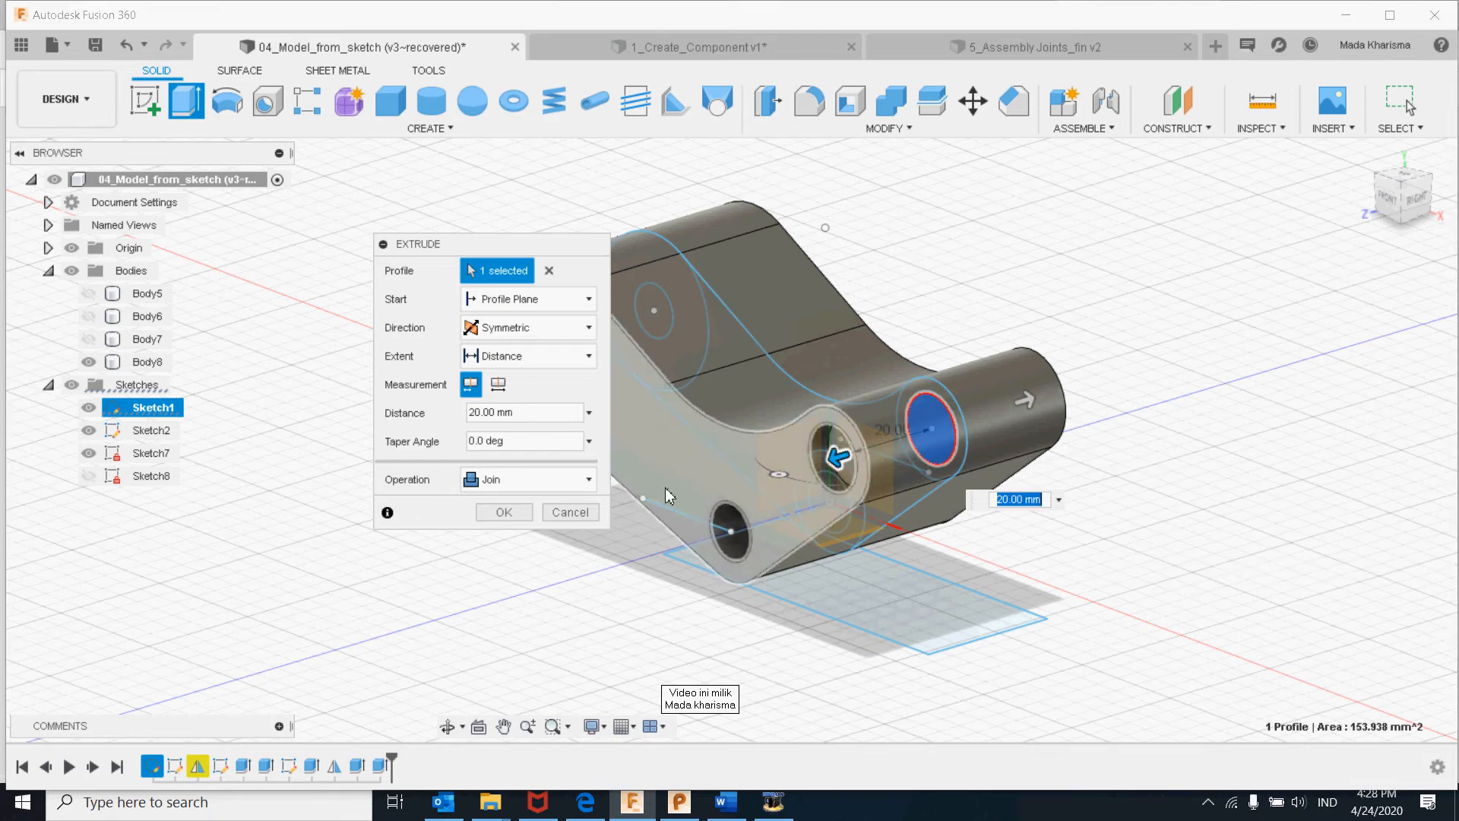
click(502, 512)
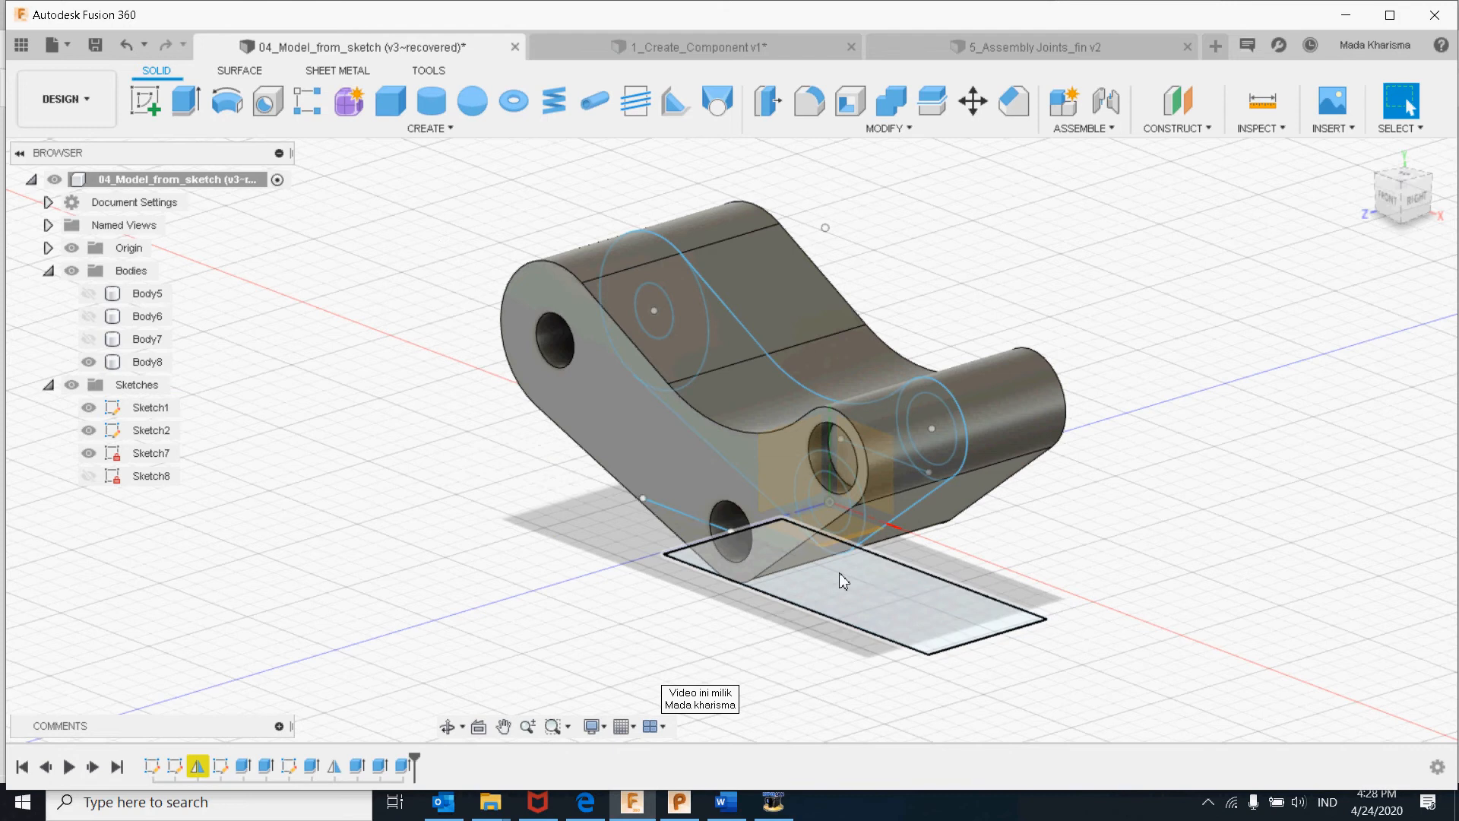
- Reopen the bore-filling extrusion for editing, review its operation options and keep Join
shift+middle_drag(839, 572, 745, 579)
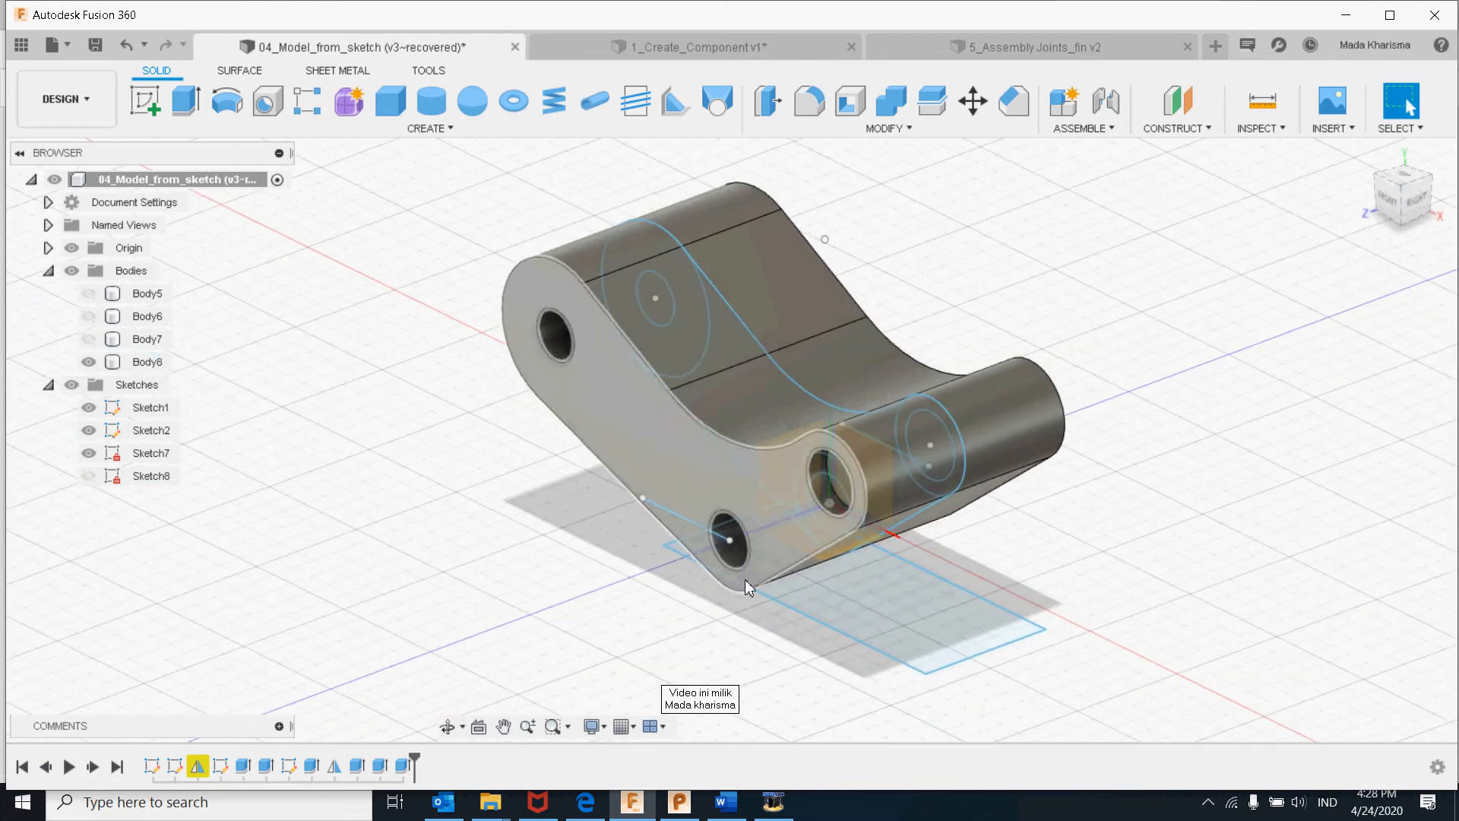
right_click(408, 769)
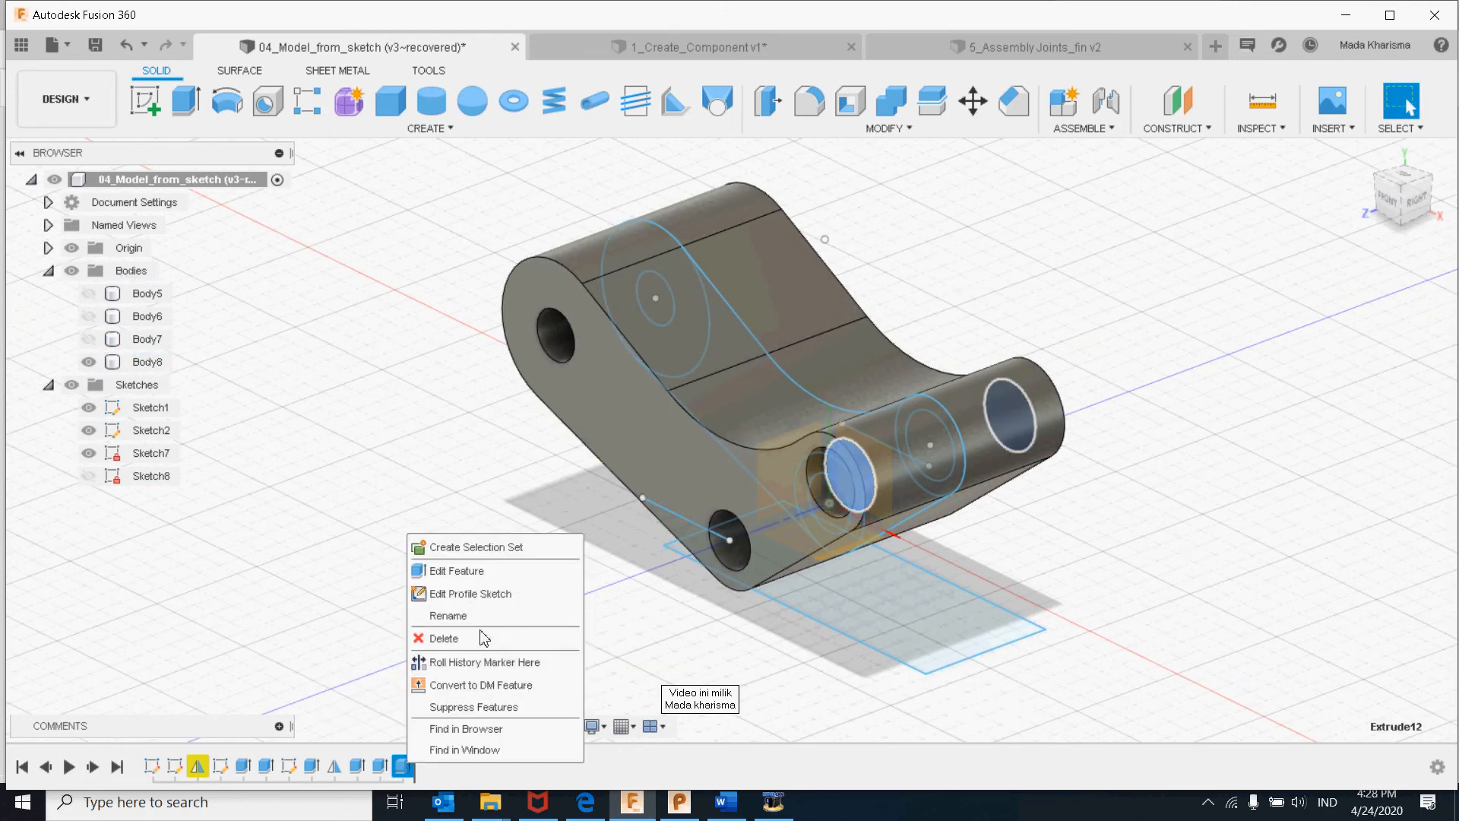
click(475, 567)
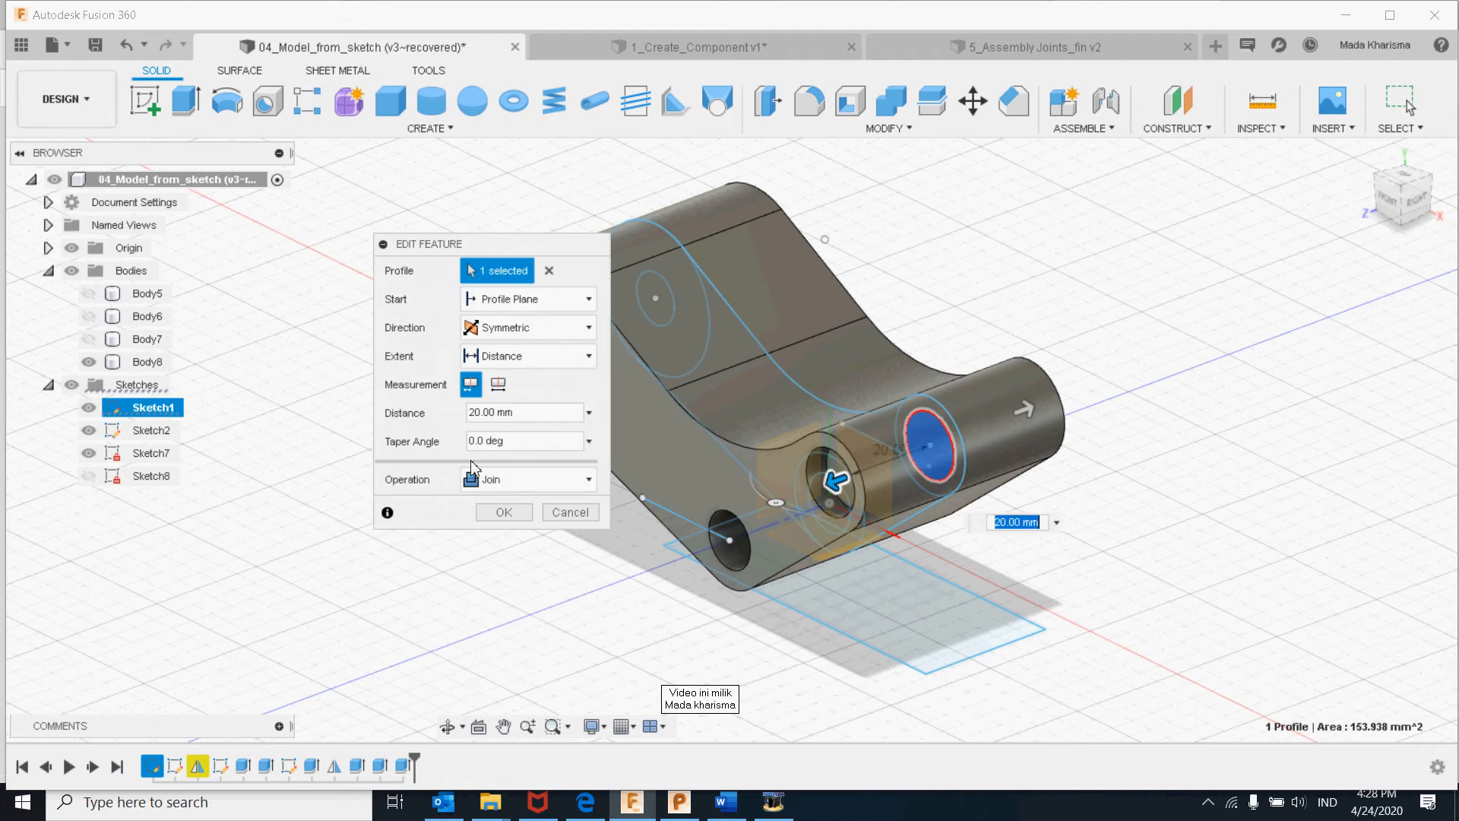
click(535, 484)
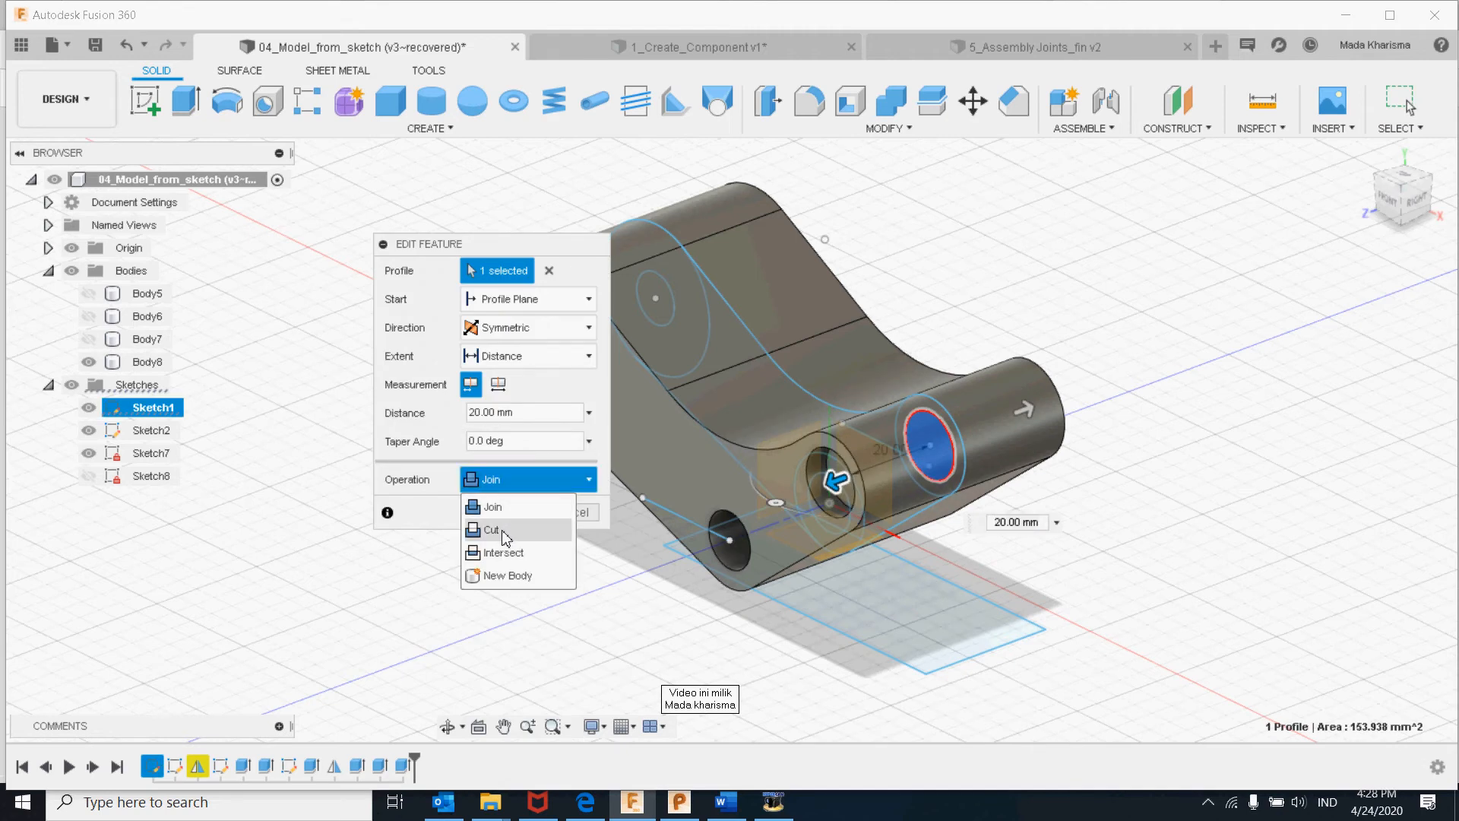
click(494, 507)
click(520, 514)
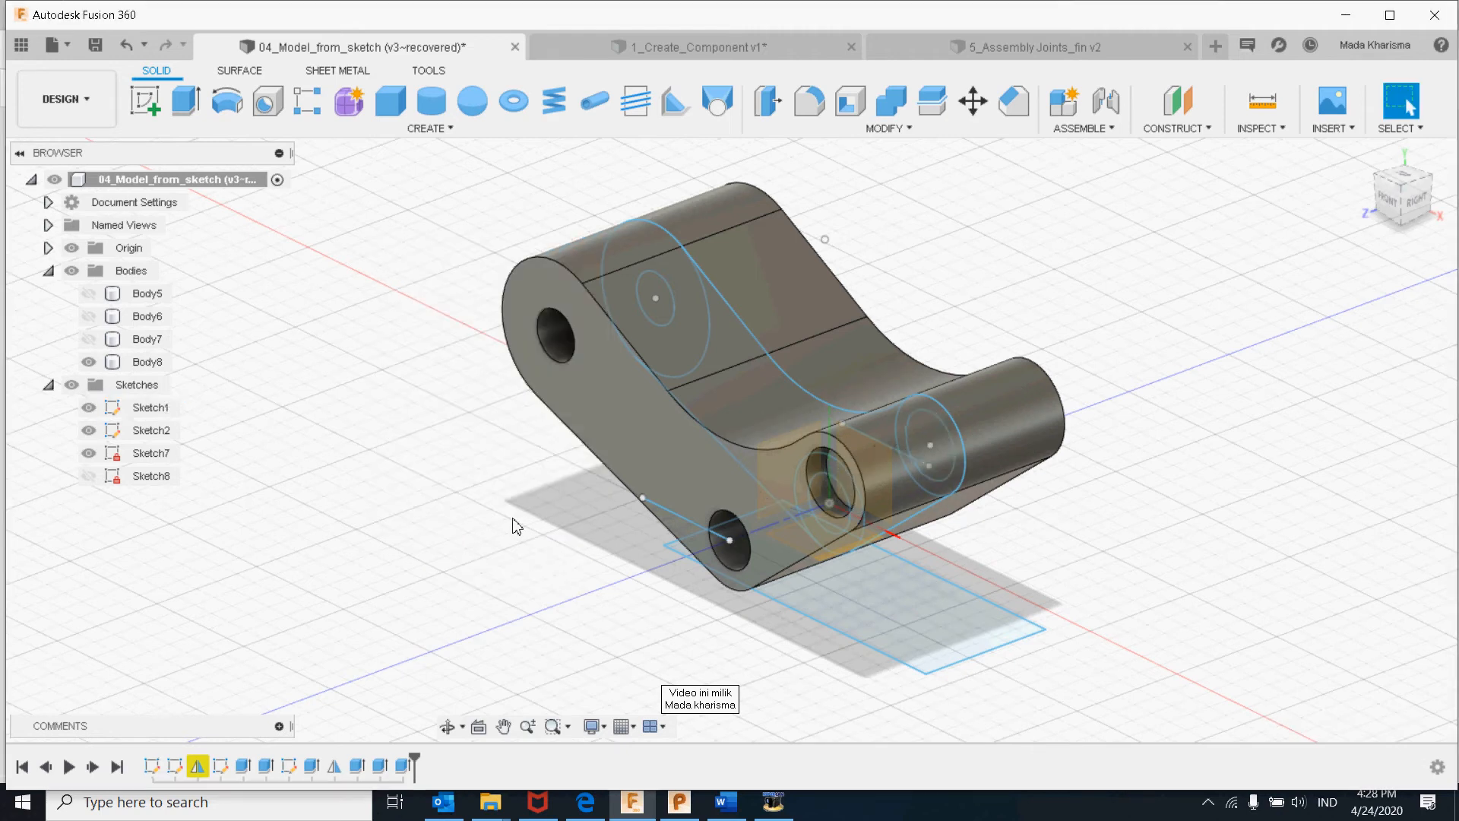
- Start a new sketch on the arm's flat front face
click(650, 461)
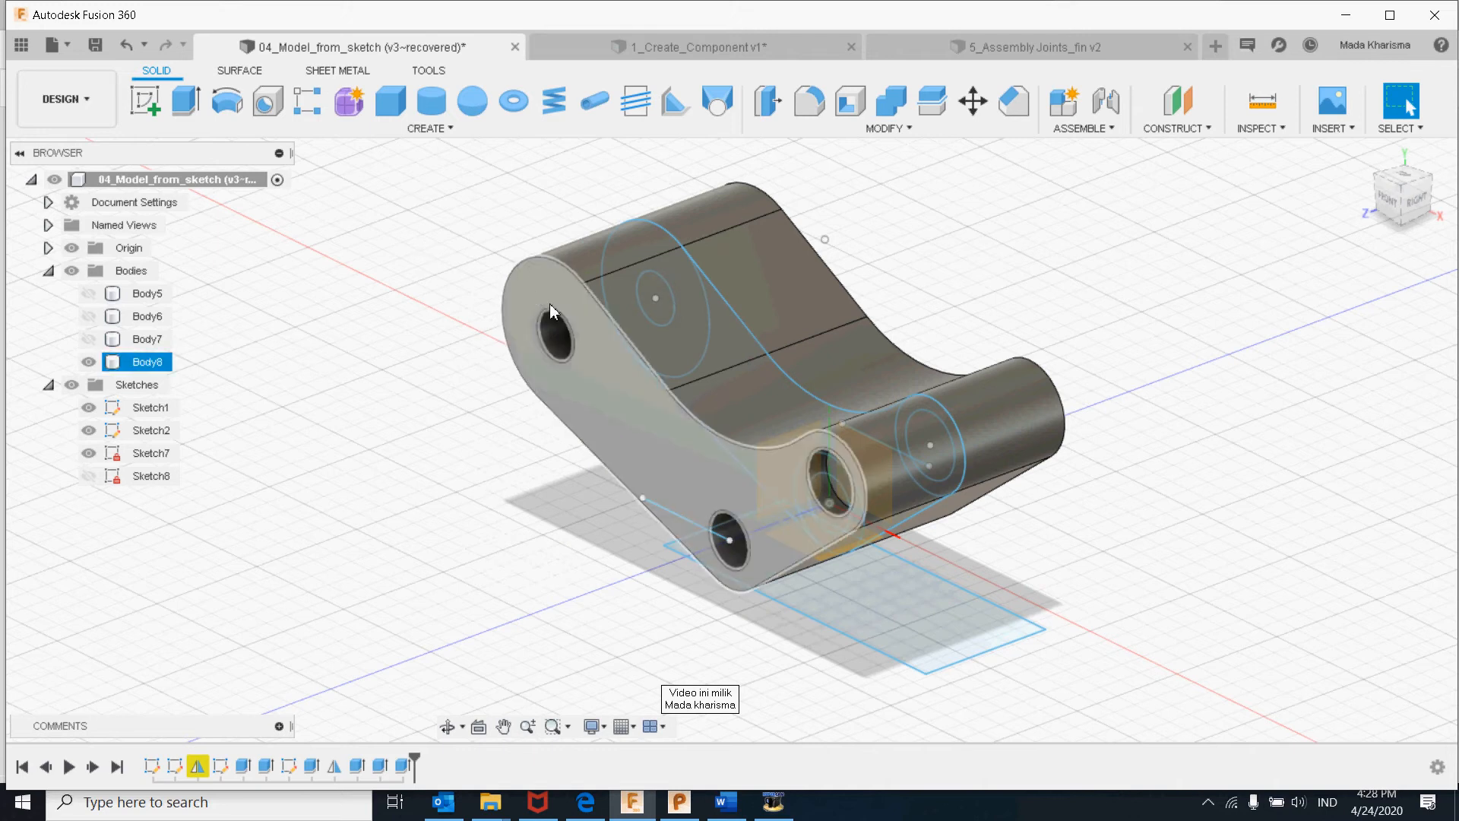
key(Escape)
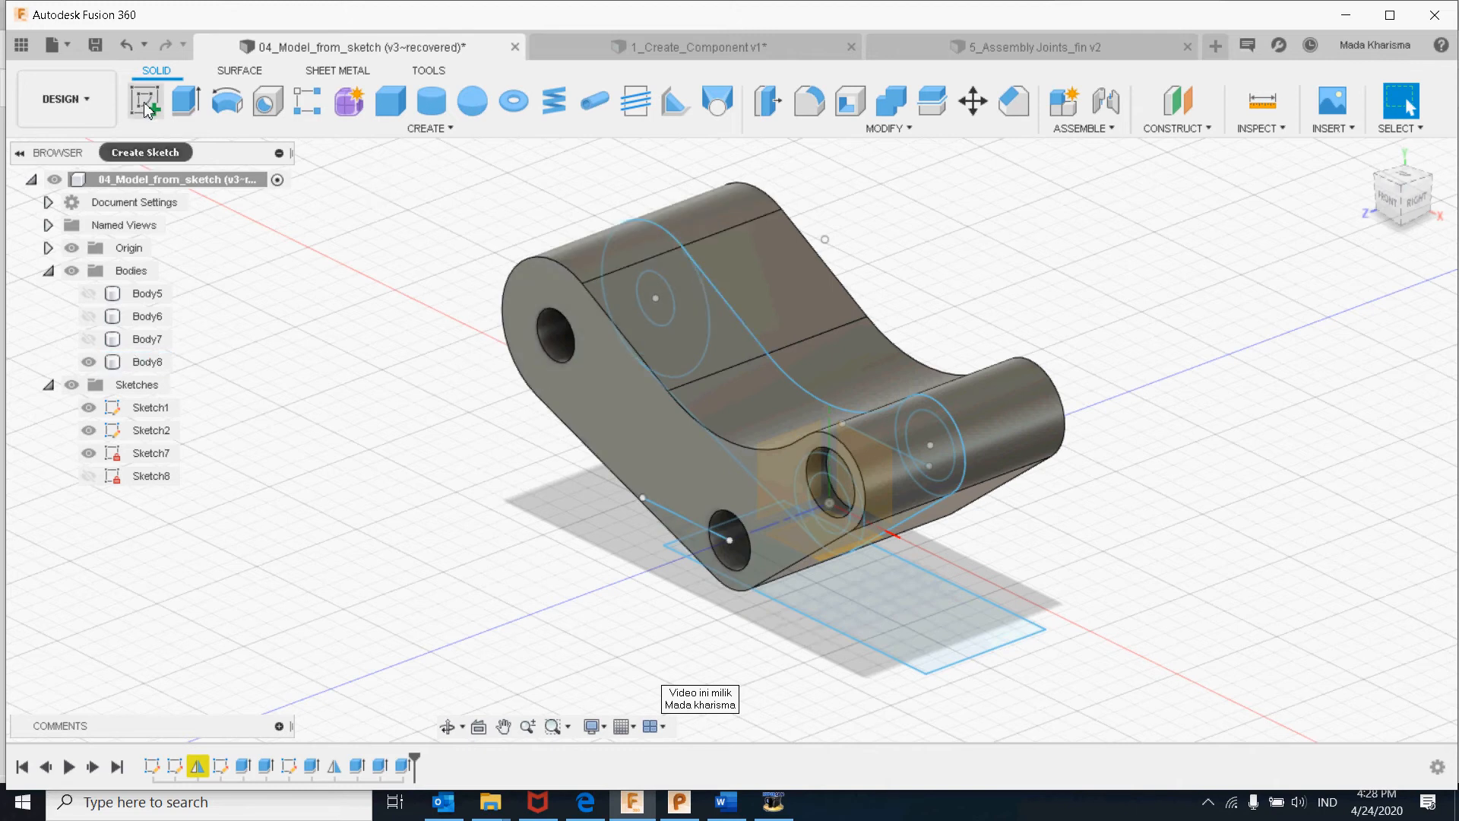
click(536, 327)
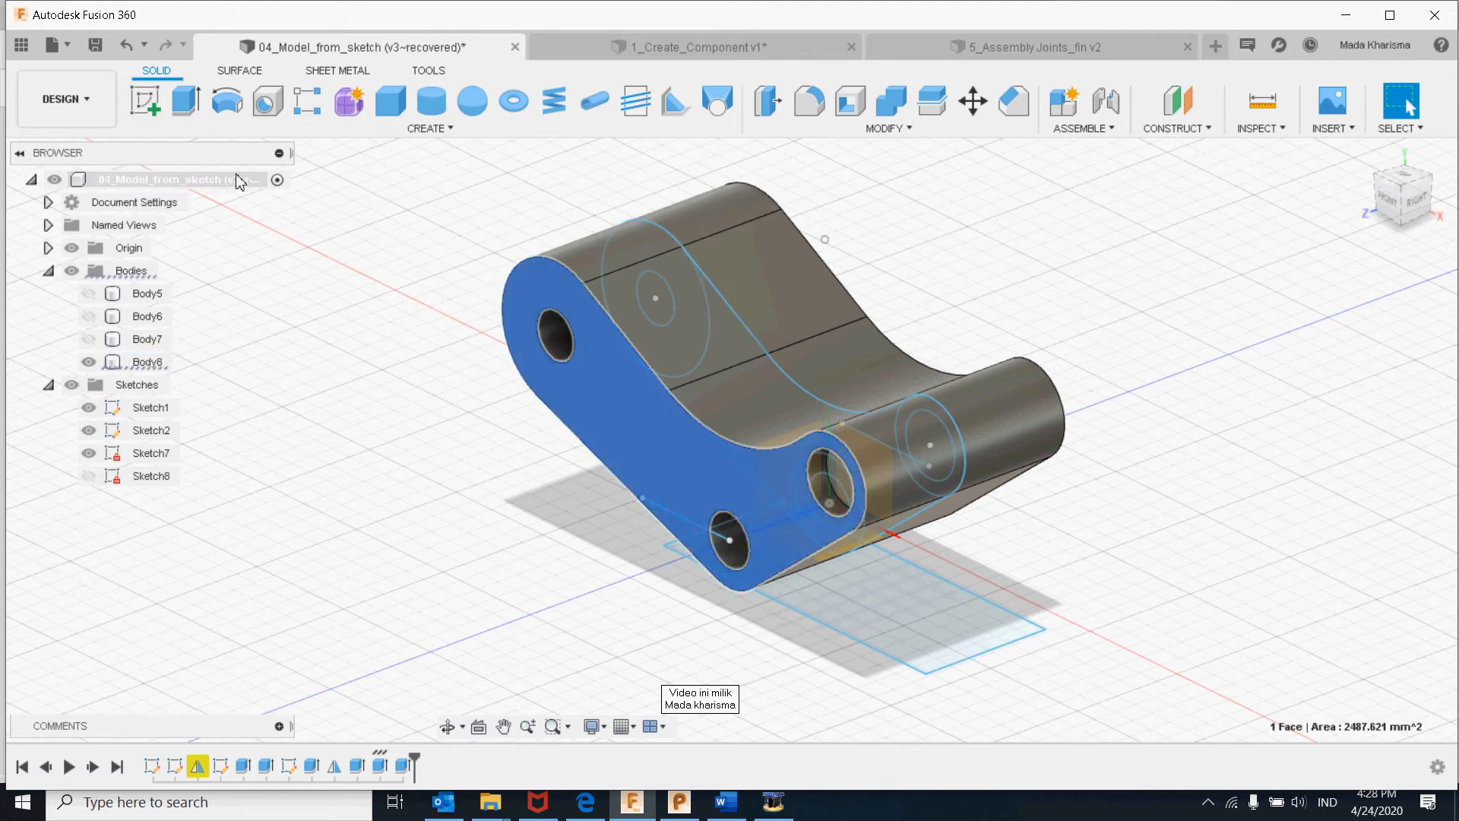
click(145, 100)
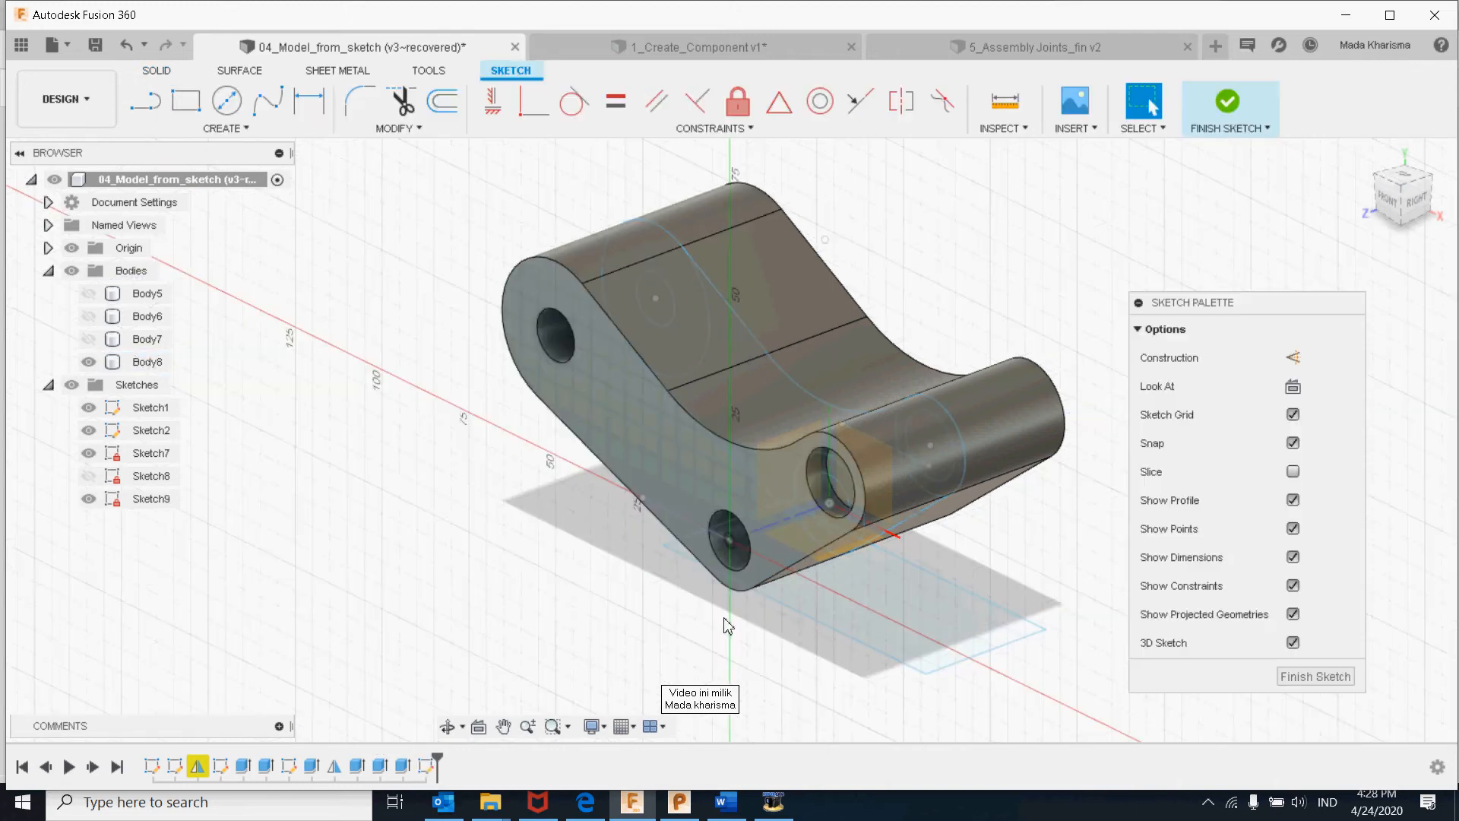
click(590, 336)
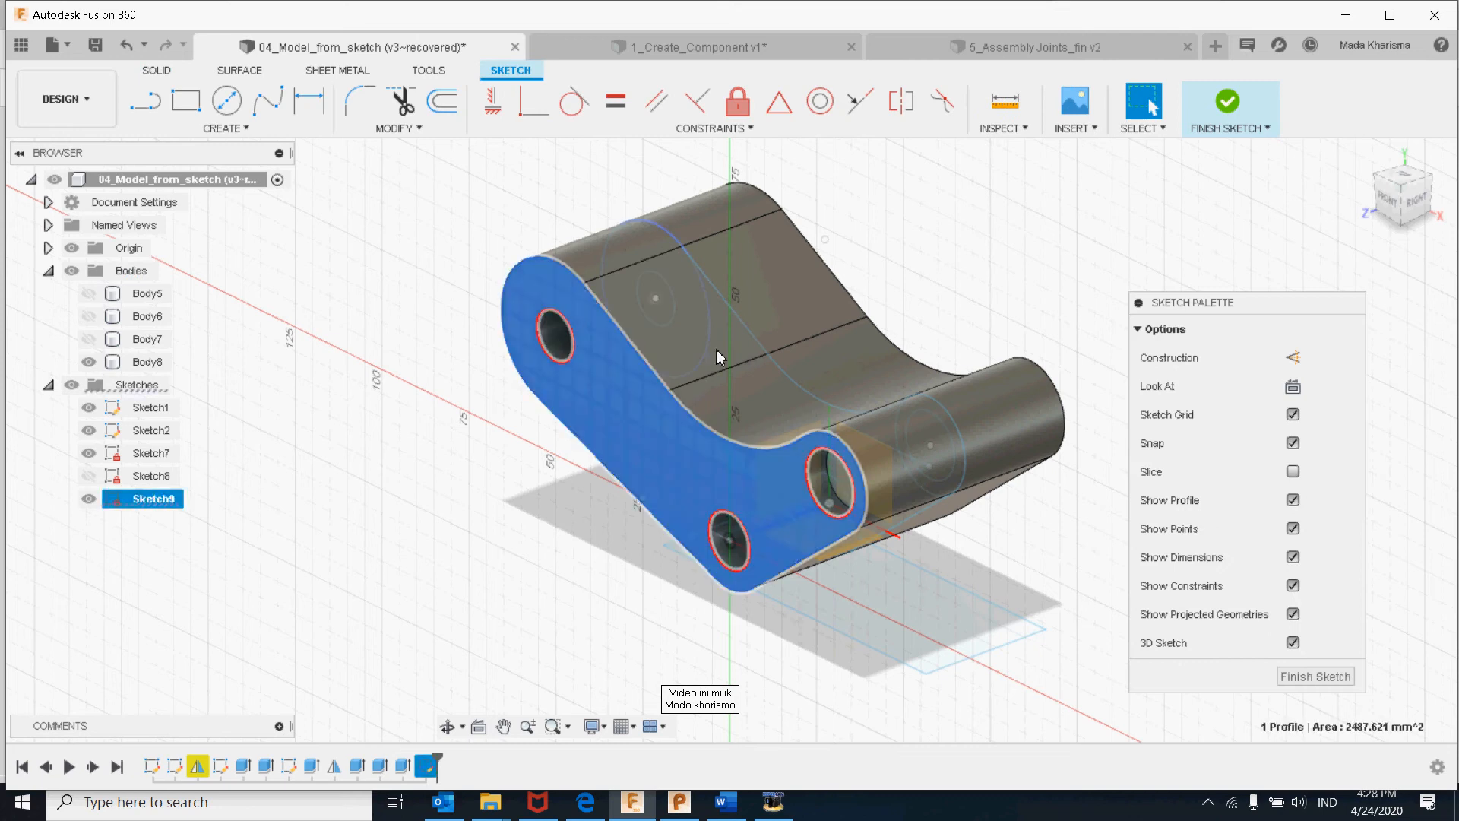
click(1388, 204)
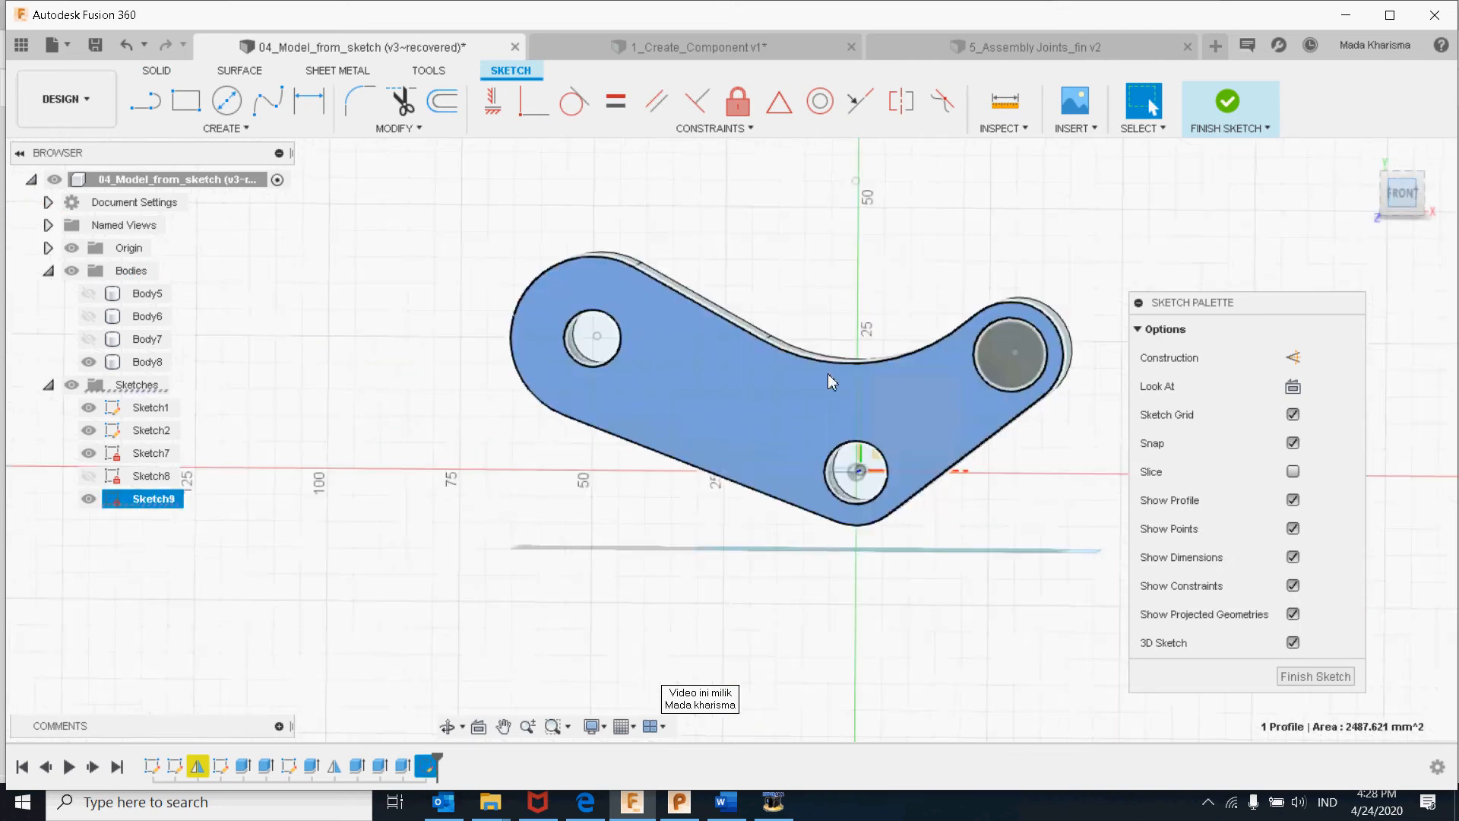
- Sketch a circle about 22 mm in diameter, centred on the hole at the long arm end
key(c)
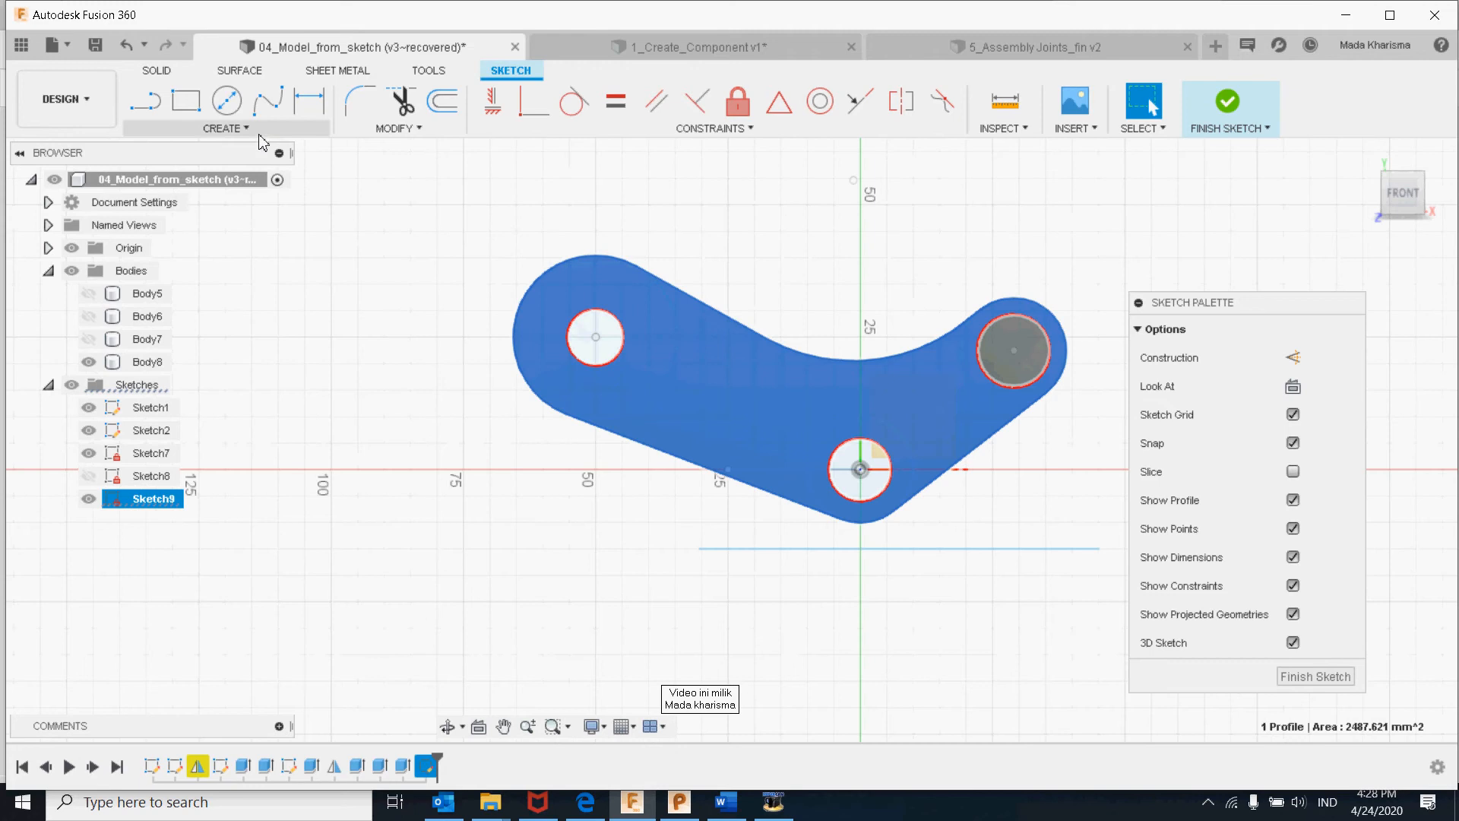
click(596, 338)
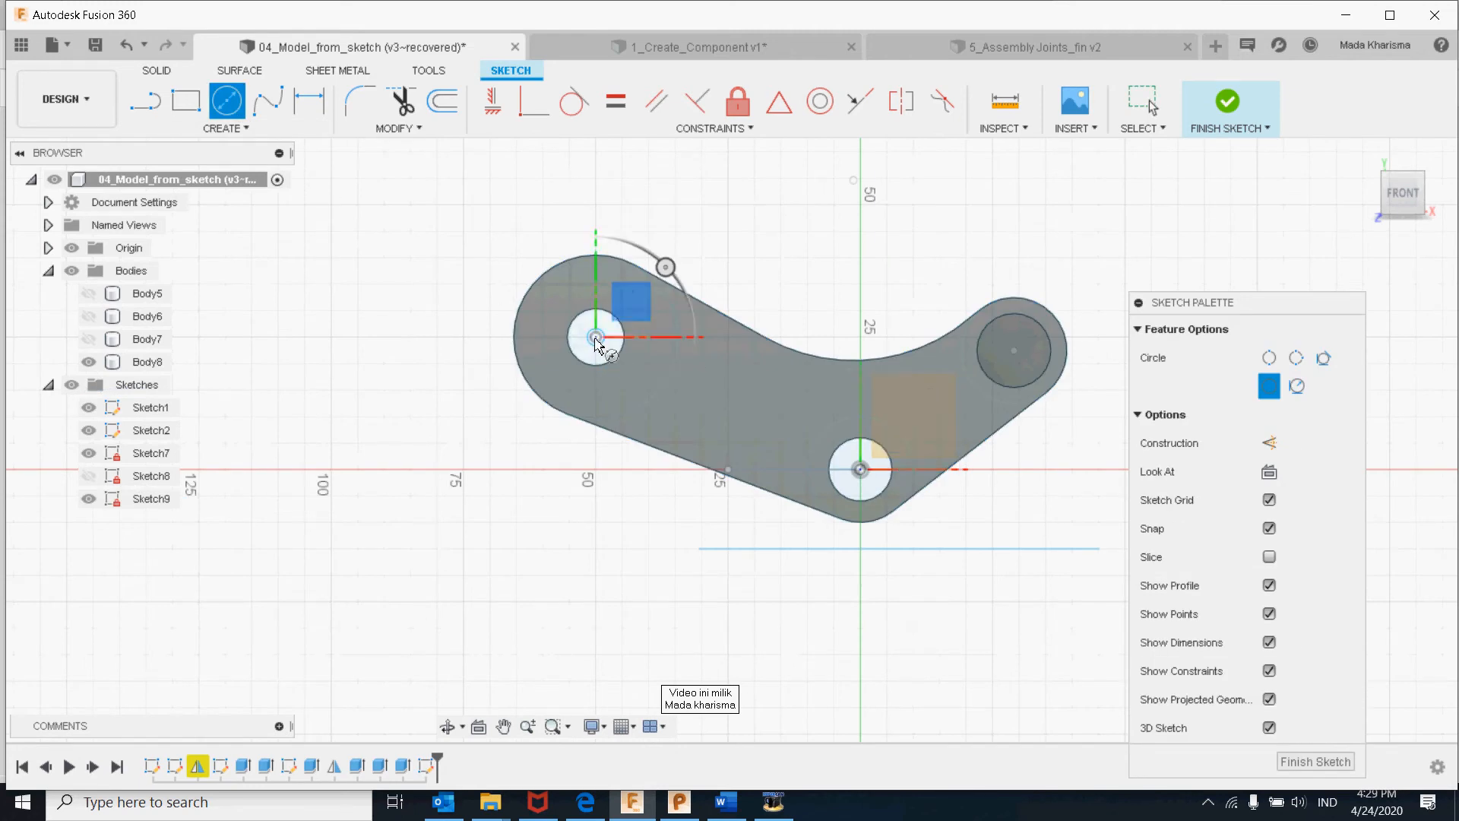
click(643, 375)
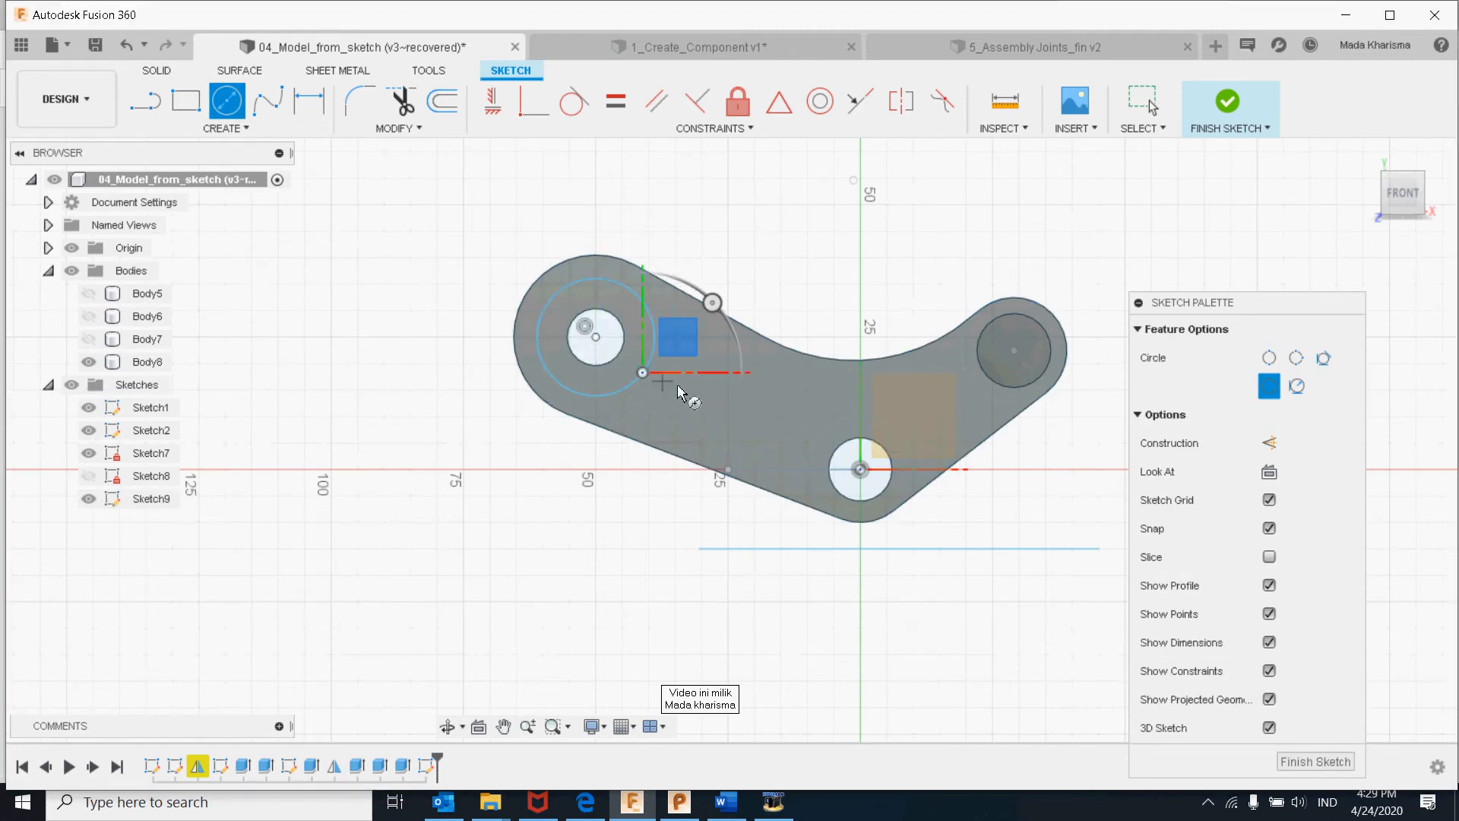
- Dimension the circle's diameter to 20 mm and finish the sketch
click(308, 100)
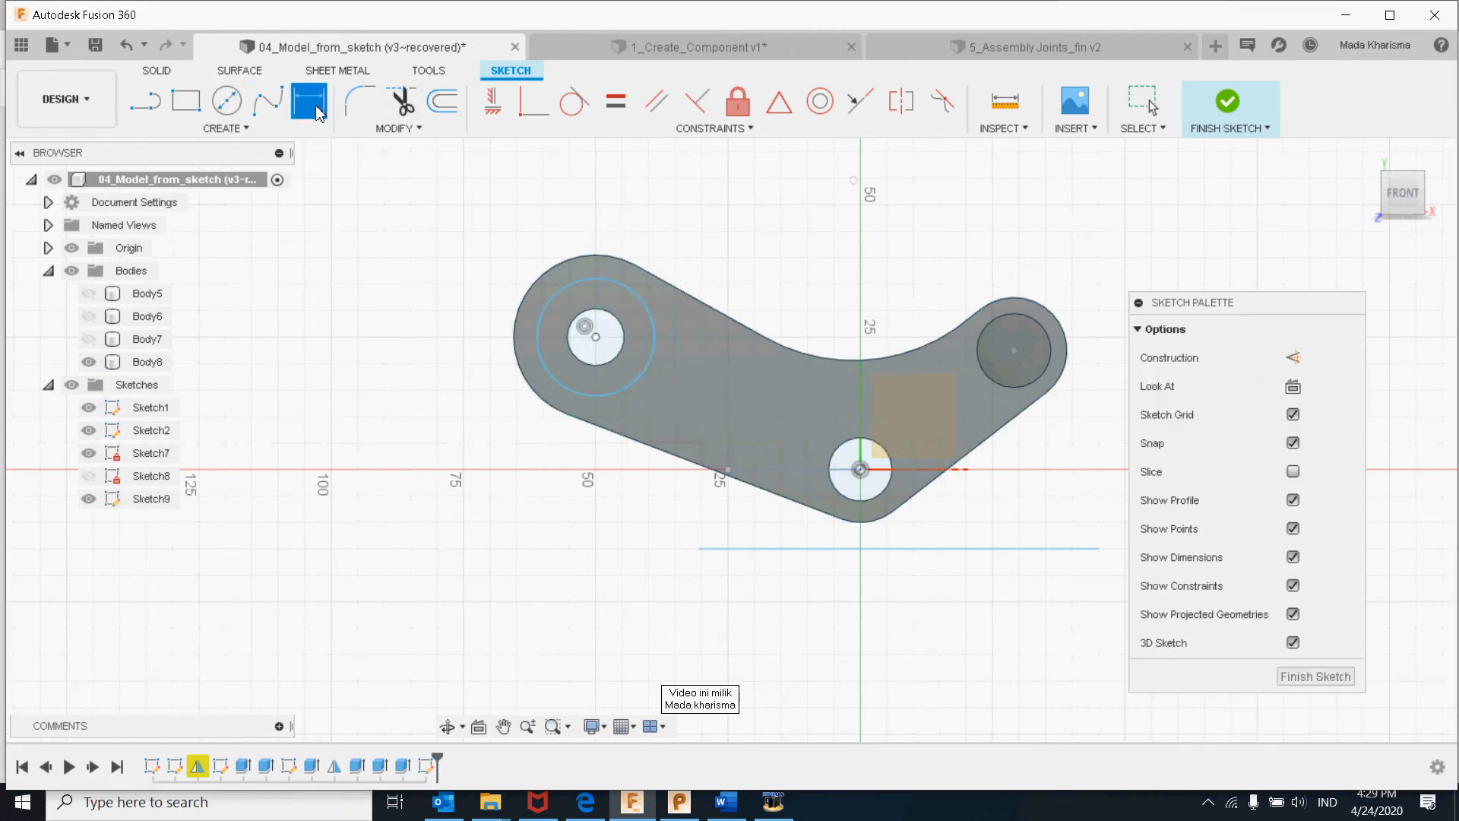
click(627, 298)
click(752, 236)
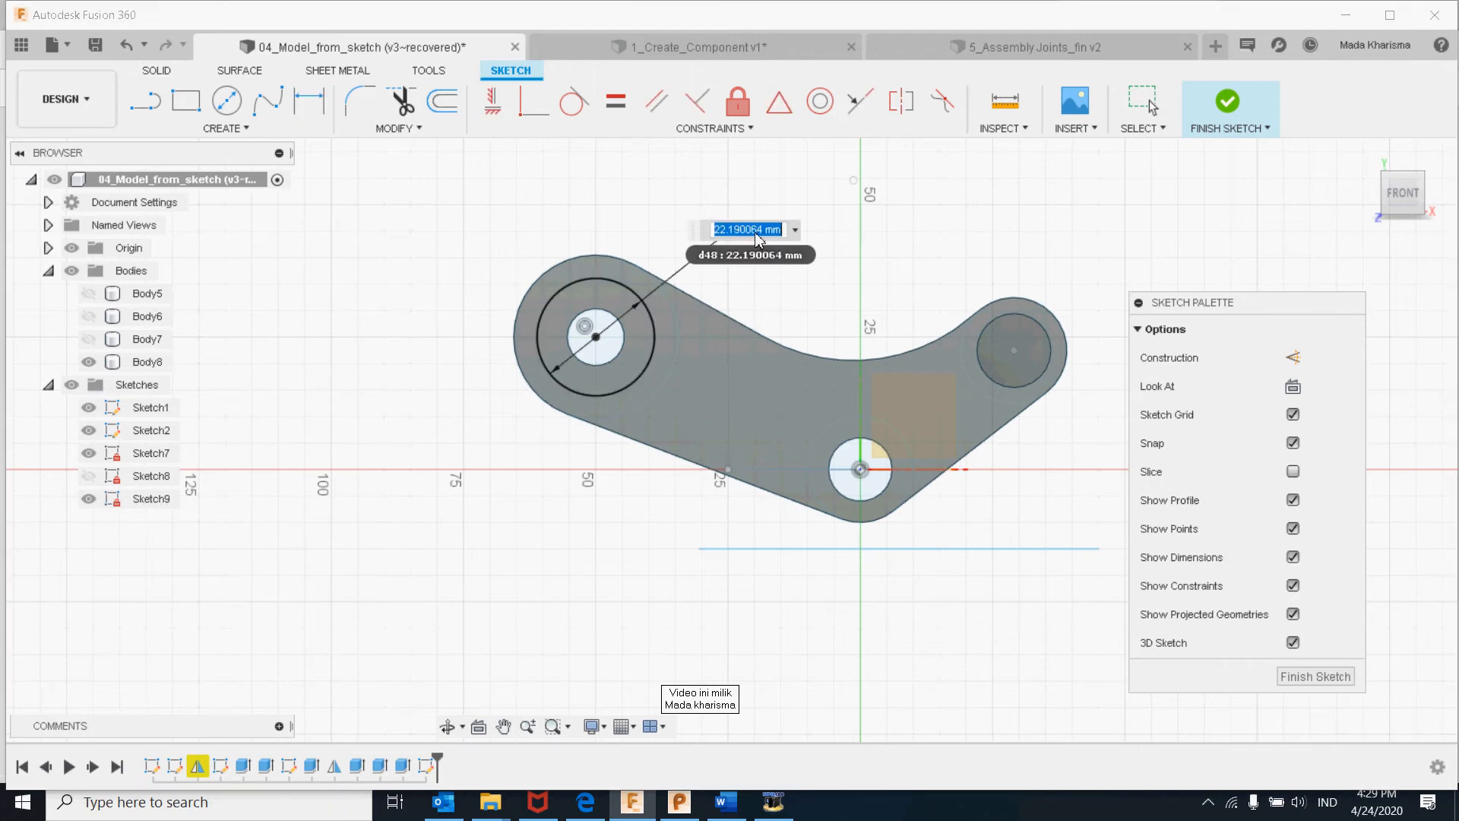
text(20)
key(Return)
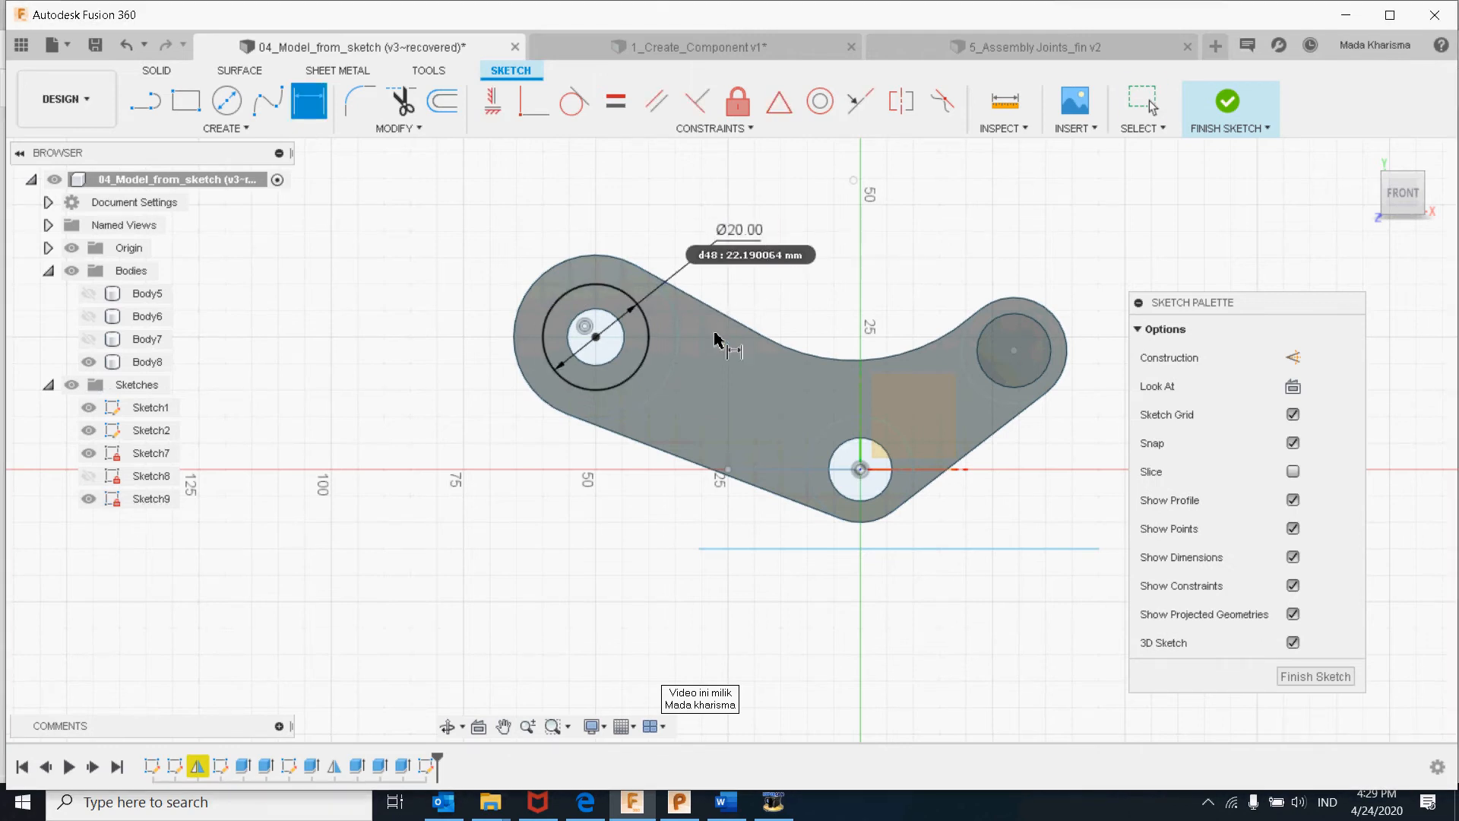
shift+middle_drag(711, 364, 658, 346)
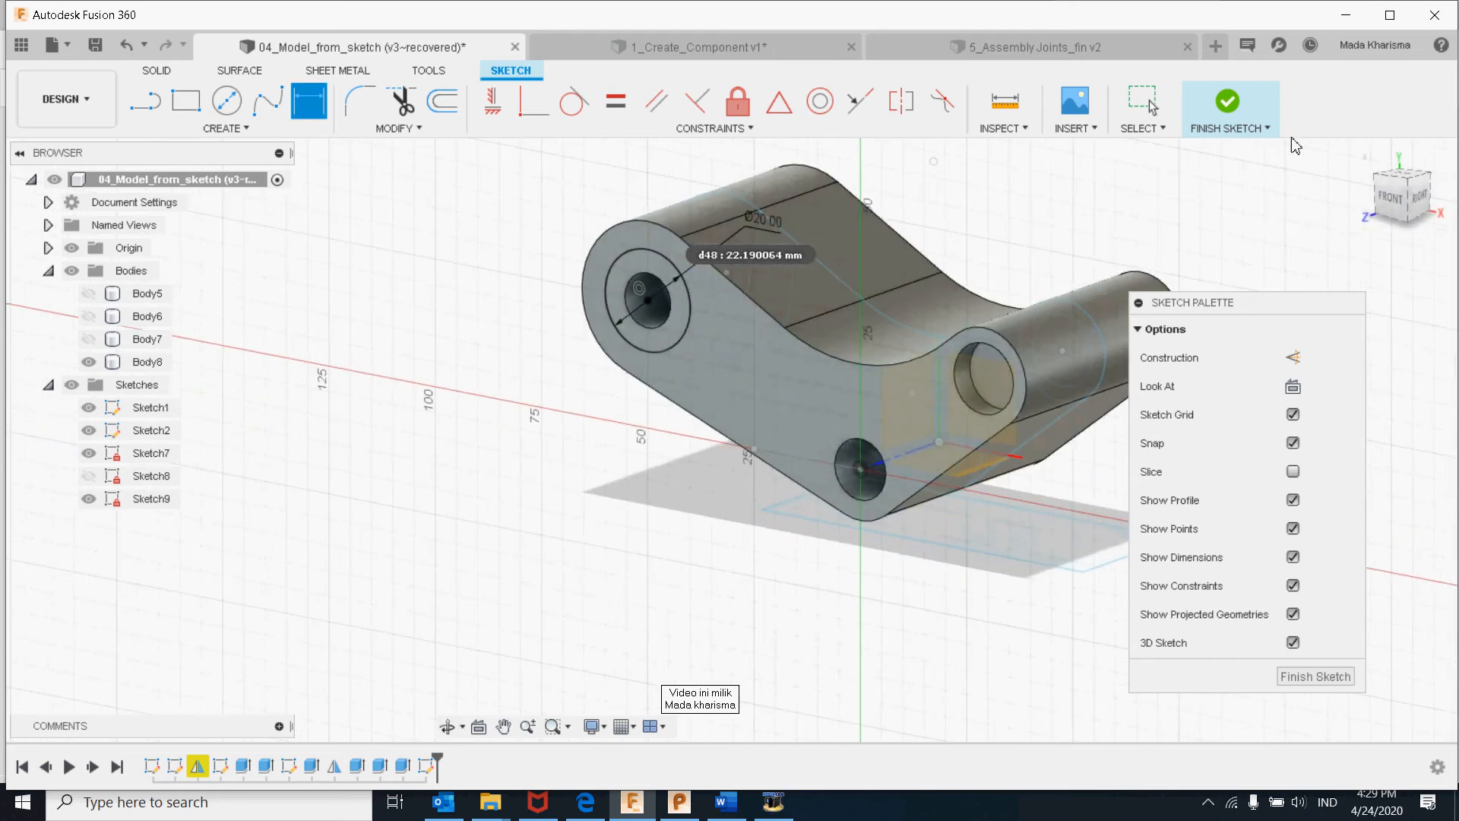
click(1227, 103)
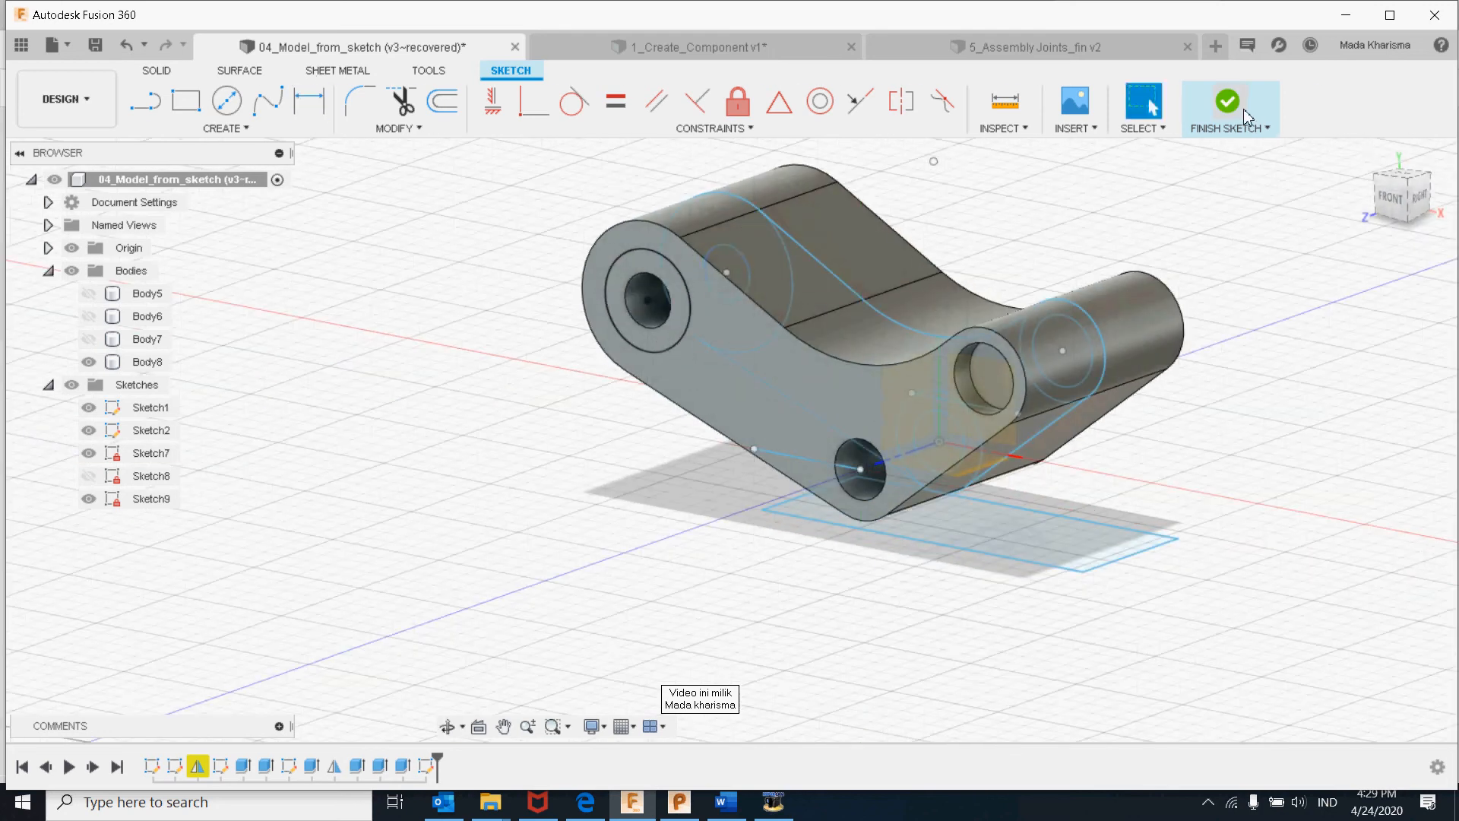
- Cut the ring profile around the long-end hole 5 mm into the arm with Press Pull
click(668, 335)
right_click(668, 335)
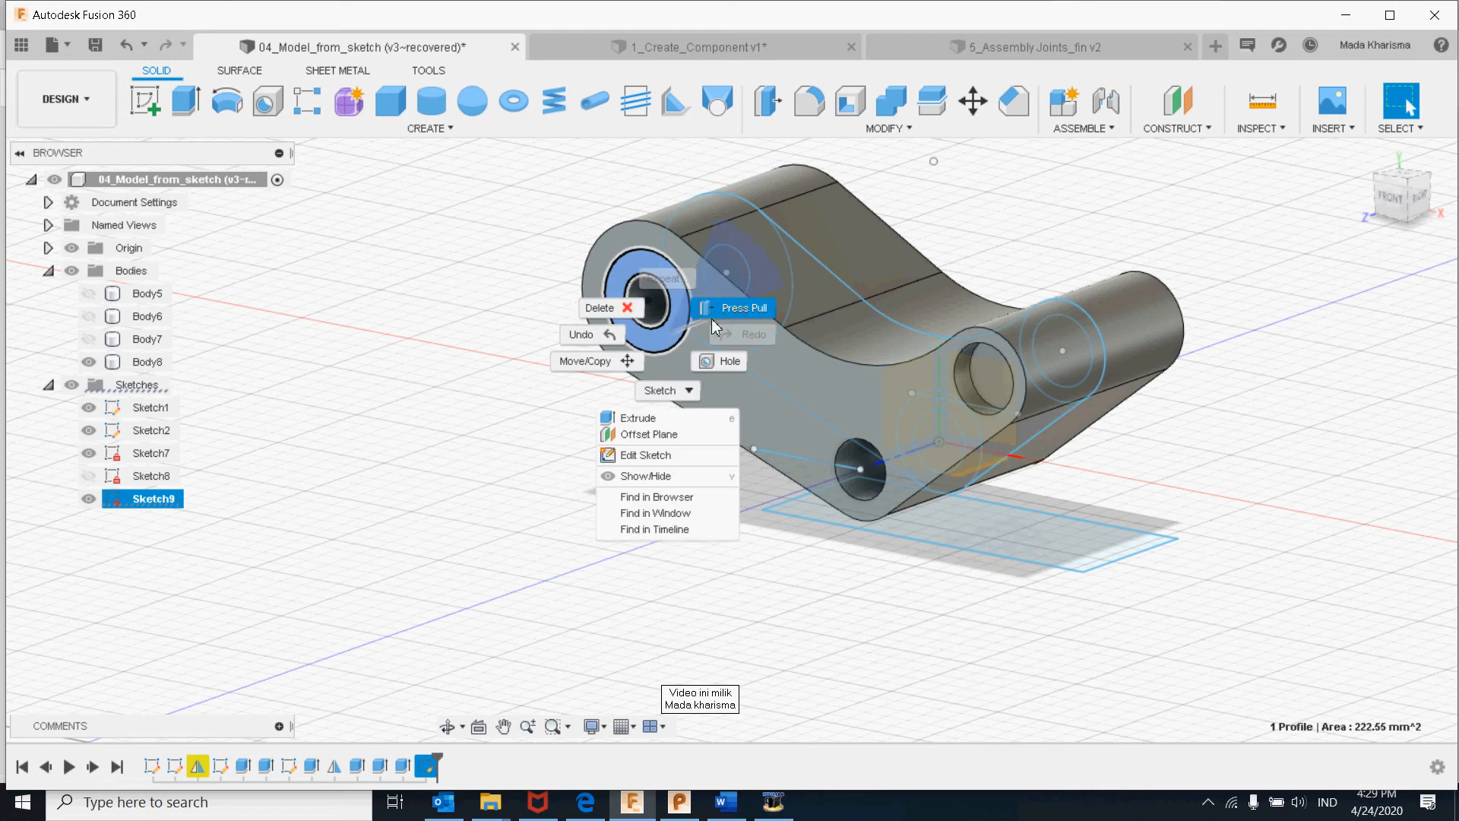
click(735, 304)
drag(648, 310, 677, 304)
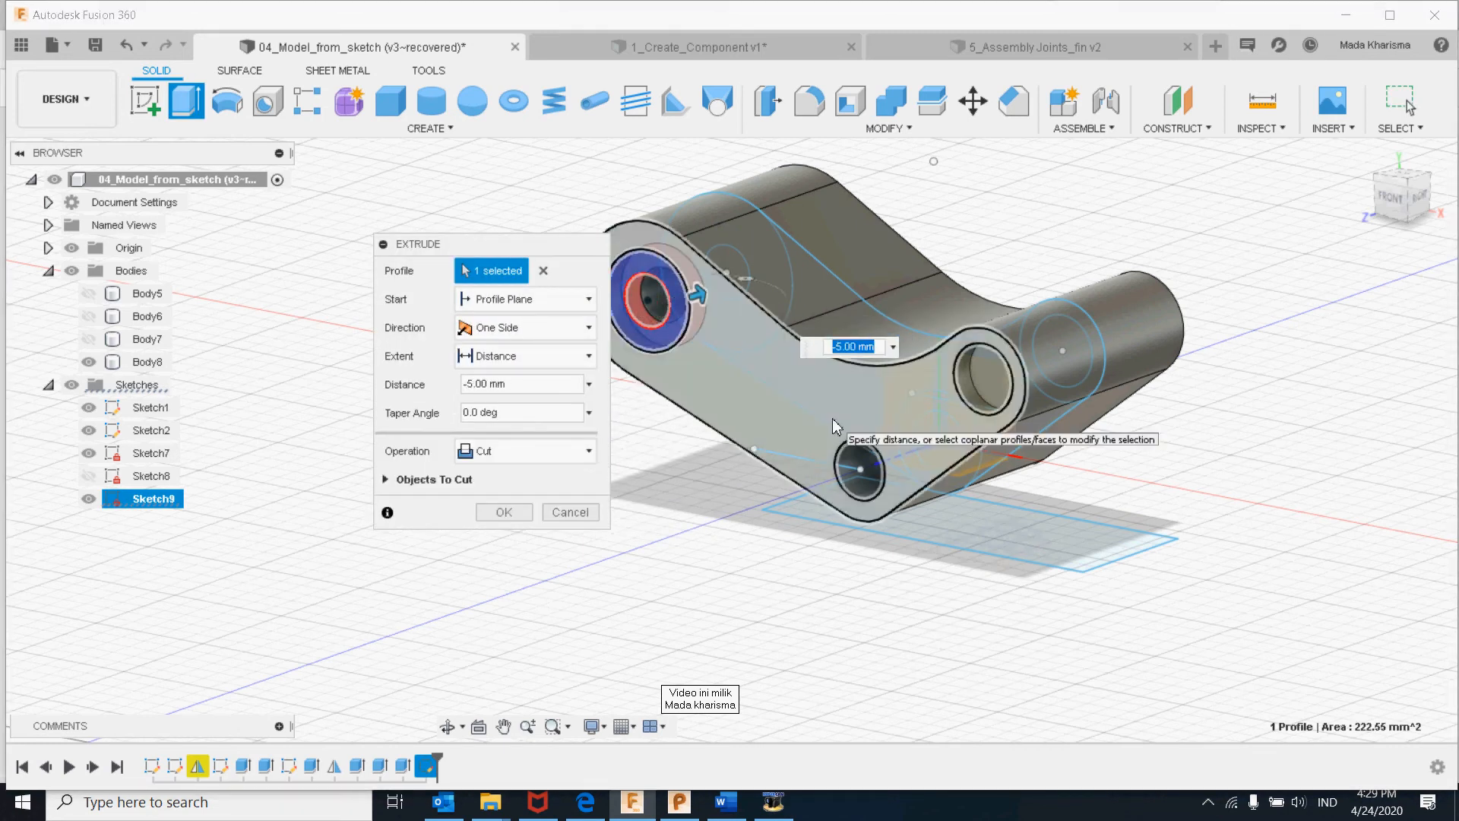
click(503, 514)
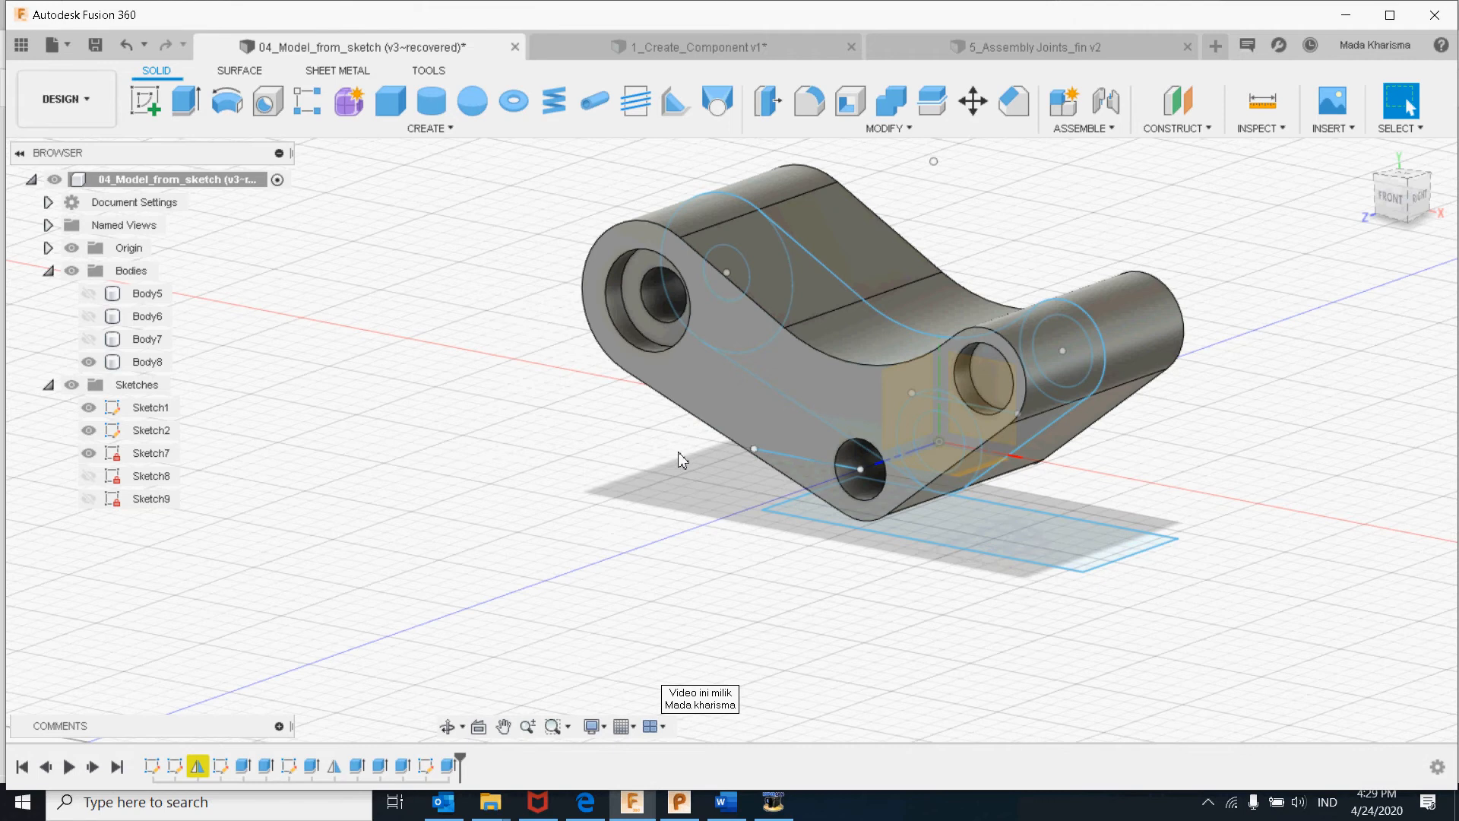
- Mirror the 5 mm counterbore cut feature to the arm's opposite side about the origin plane in the middle of the arm's width
middle_drag(682, 460, 723, 510)
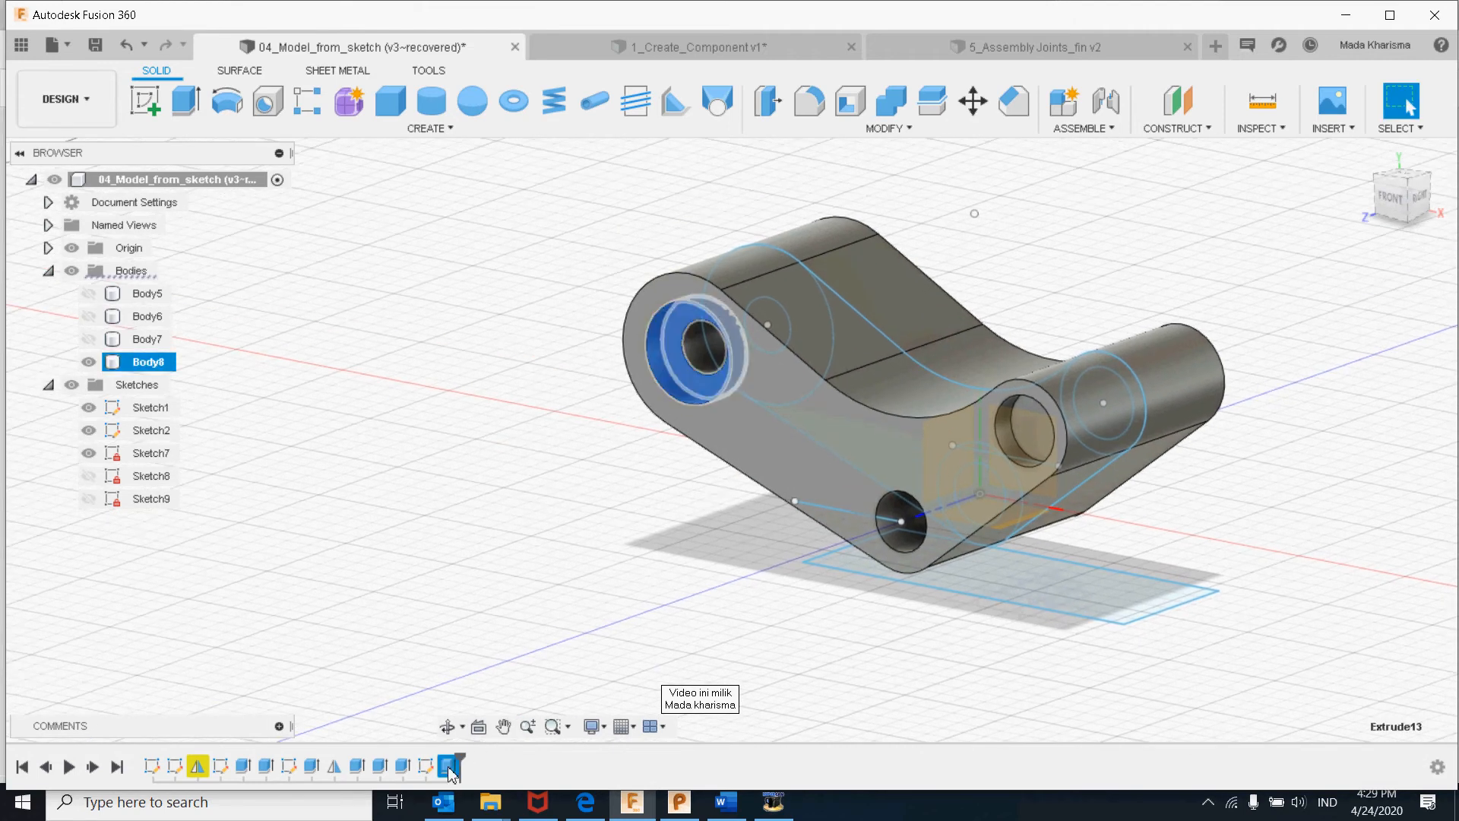
click(449, 131)
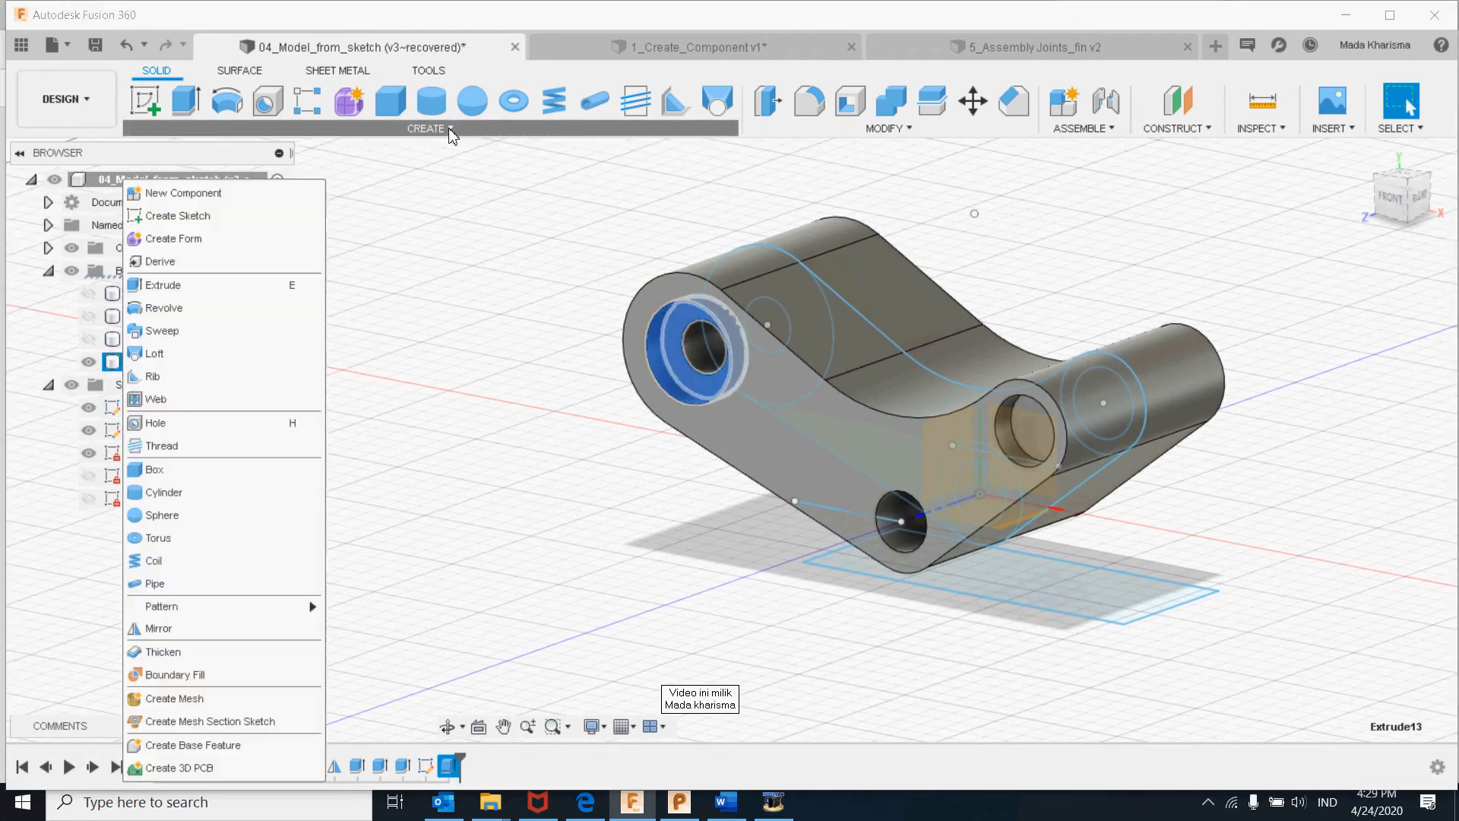
click(266, 586)
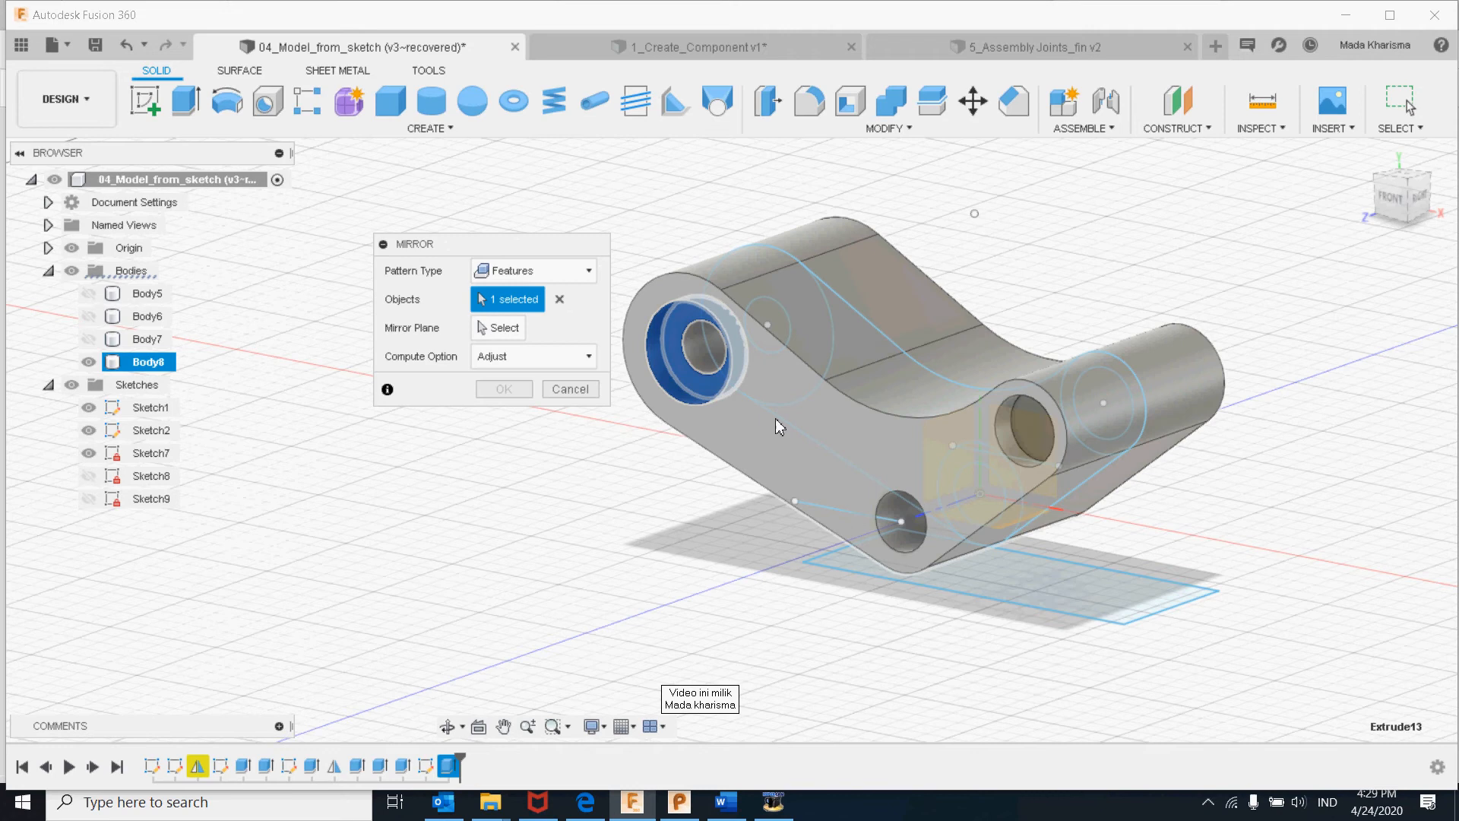
click(500, 328)
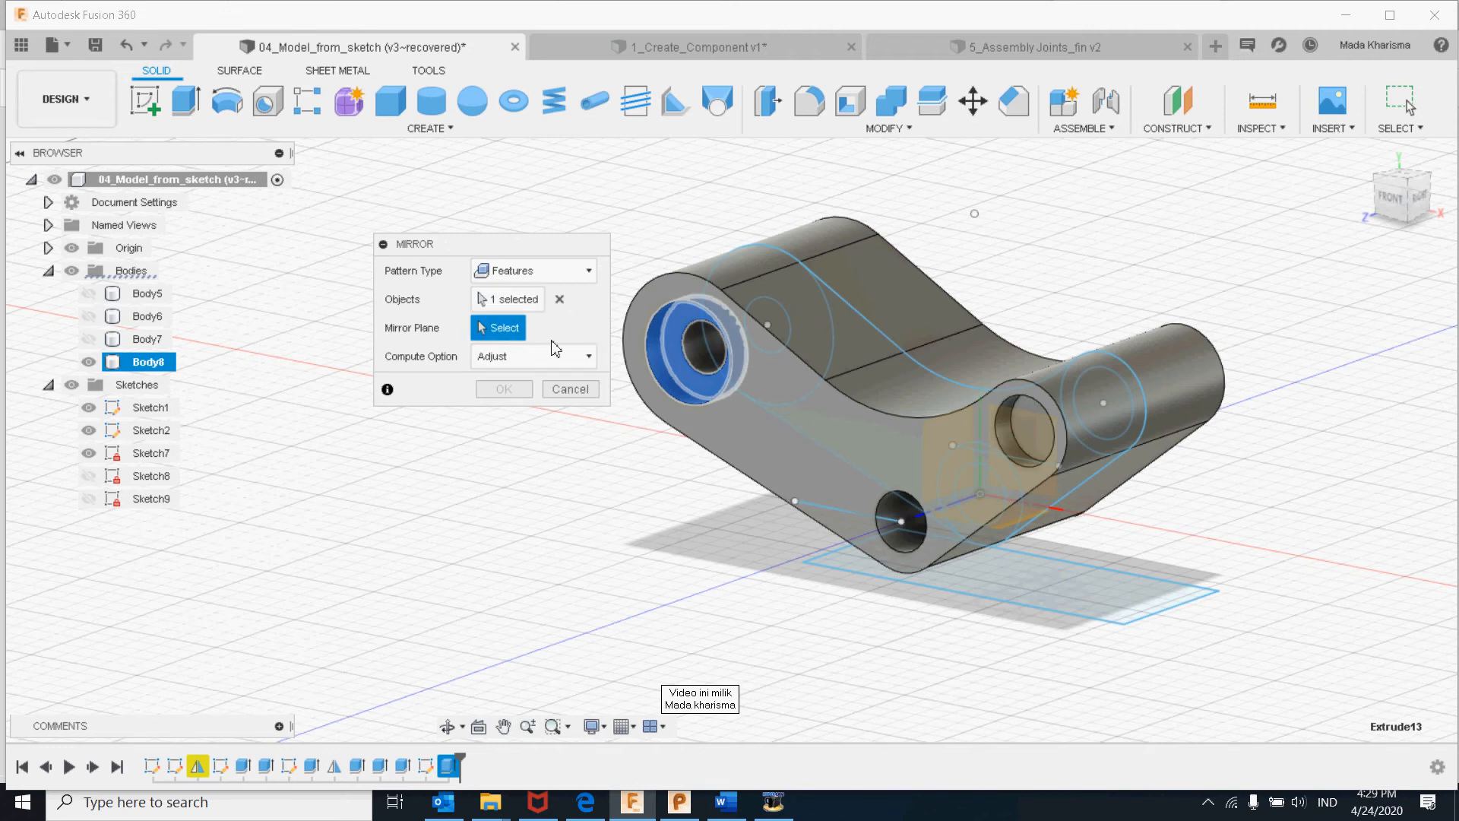
click(1017, 439)
shift+middle_drag(1018, 449, 1022, 510)
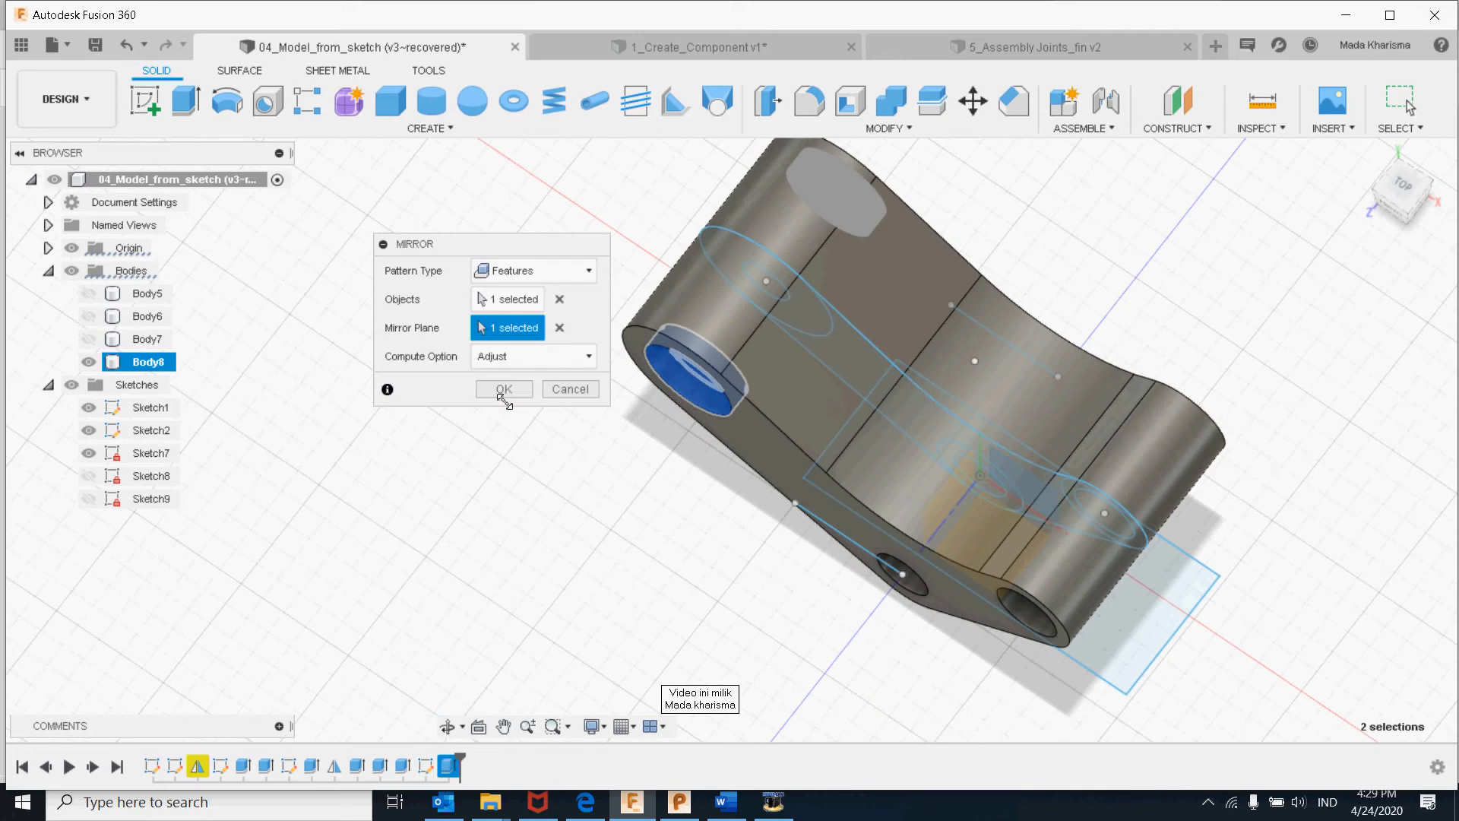
click(503, 389)
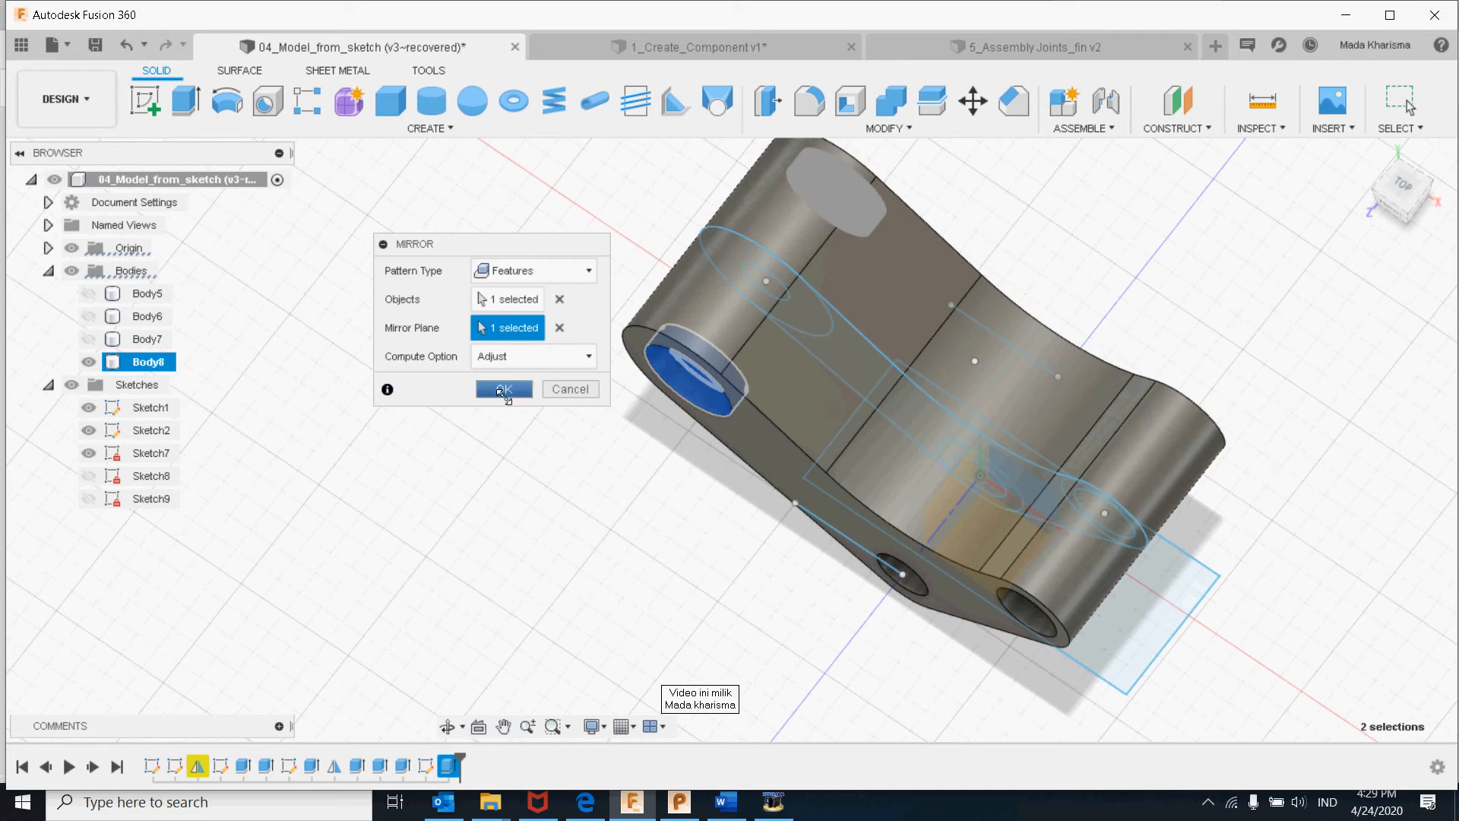
click(904, 546)
shift+middle_drag(904, 546, 946, 437)
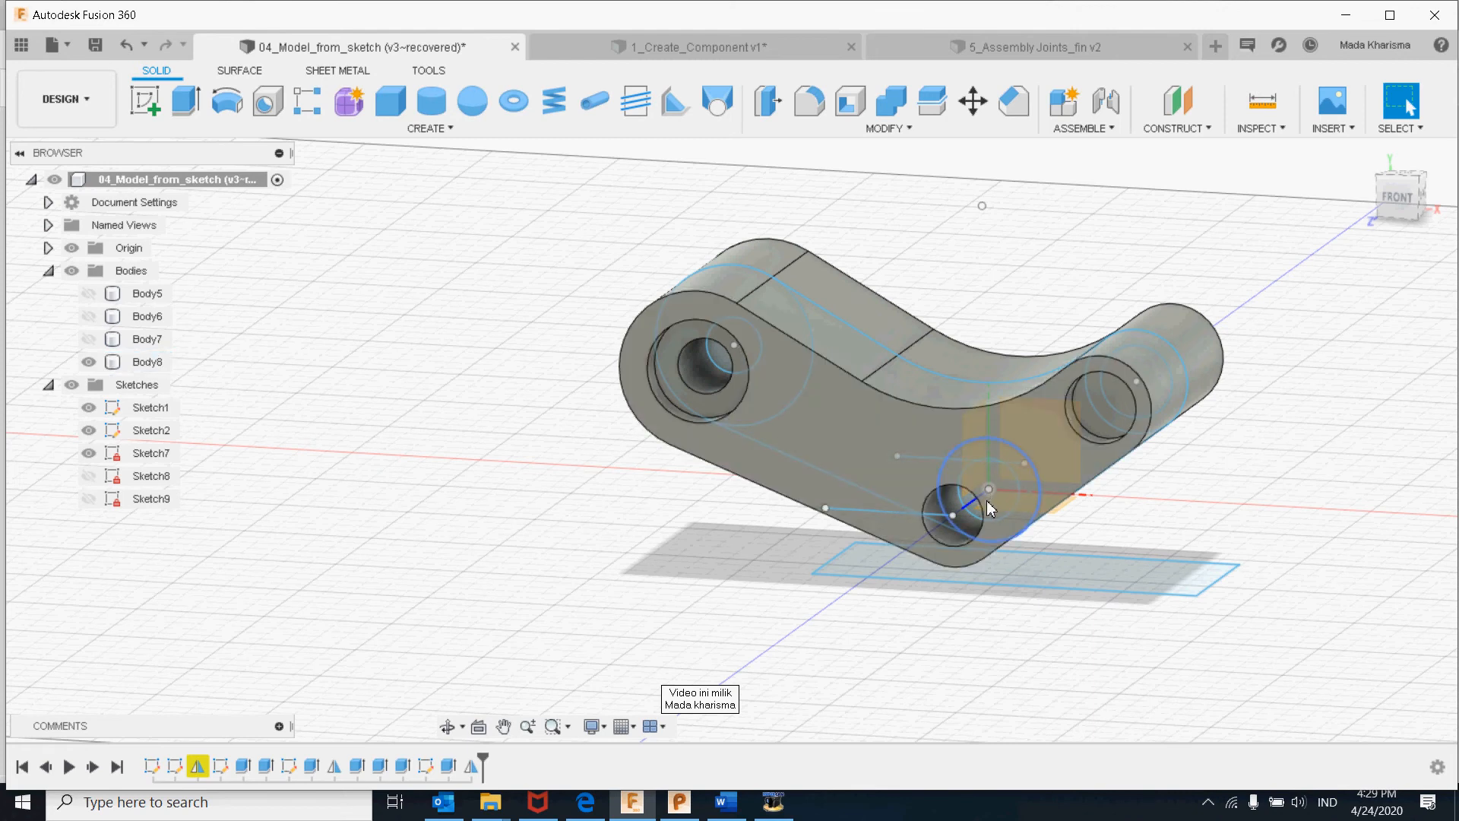
- Extrude the rectangular sketch profile below the arm 60 mm upward as a Cut through the arm between its forked ends
shift+middle_drag(951, 568, 903, 586)
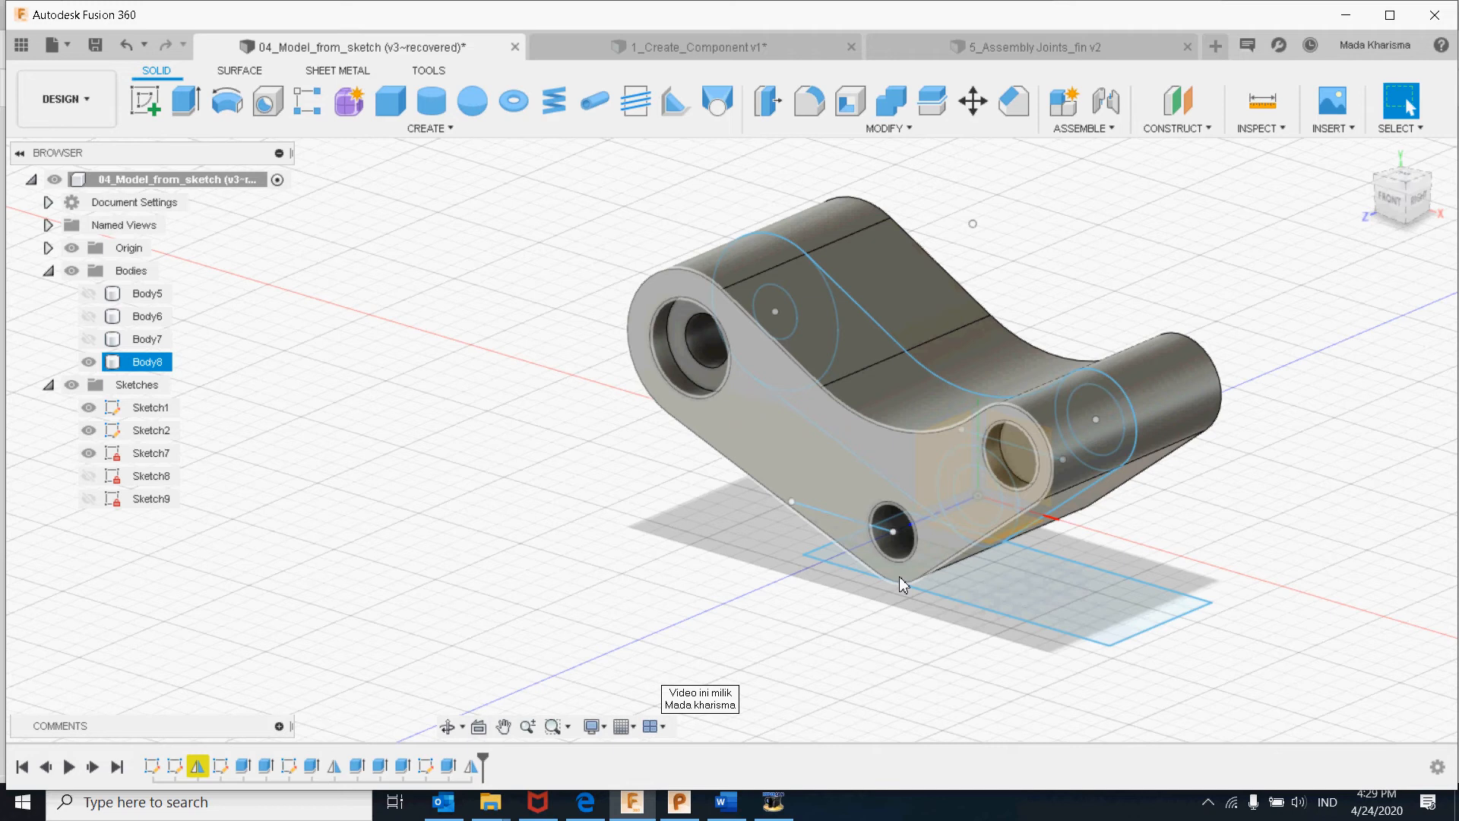
click(1017, 604)
right_click(1042, 604)
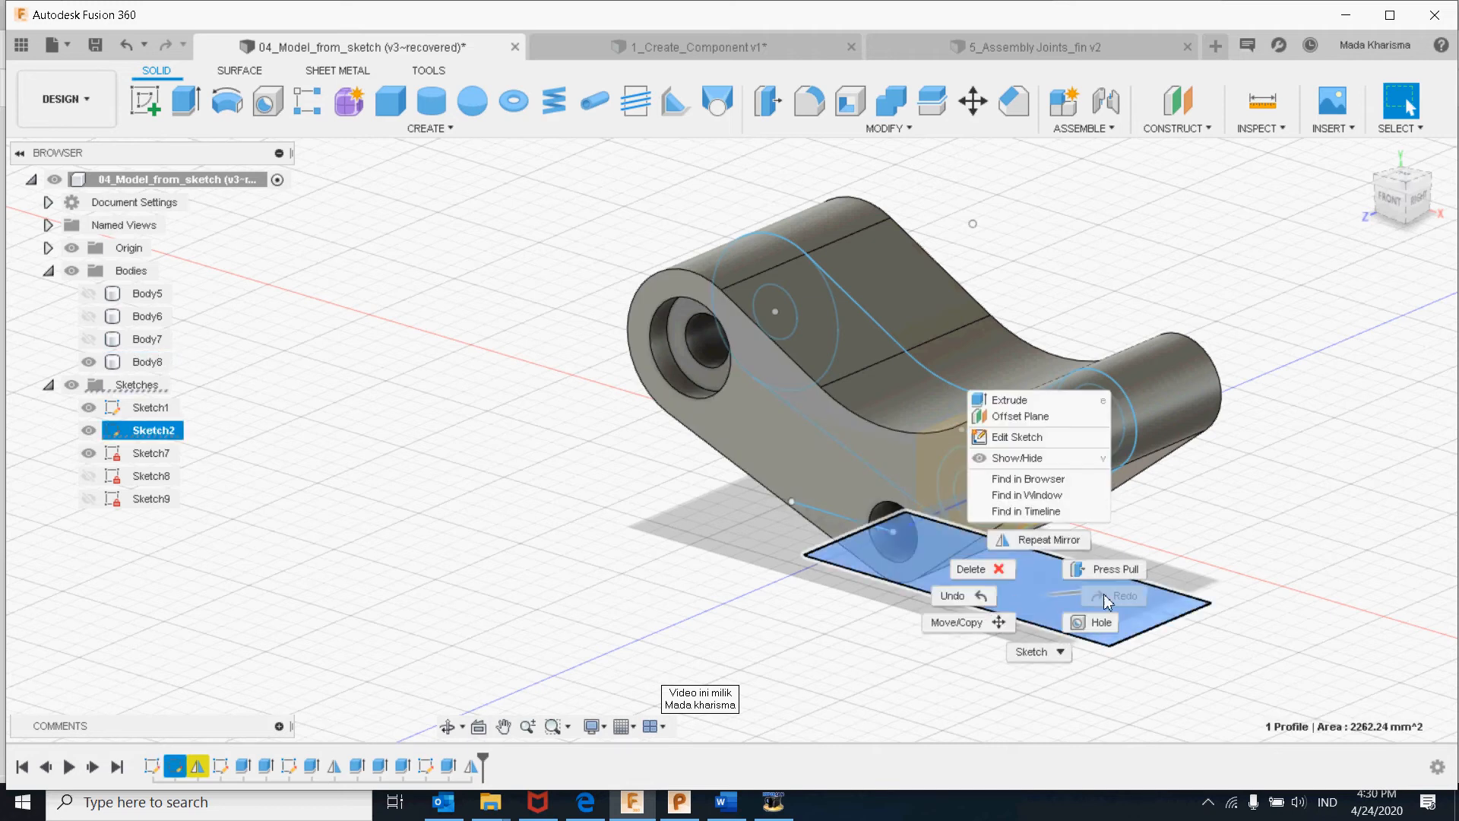
key(e)
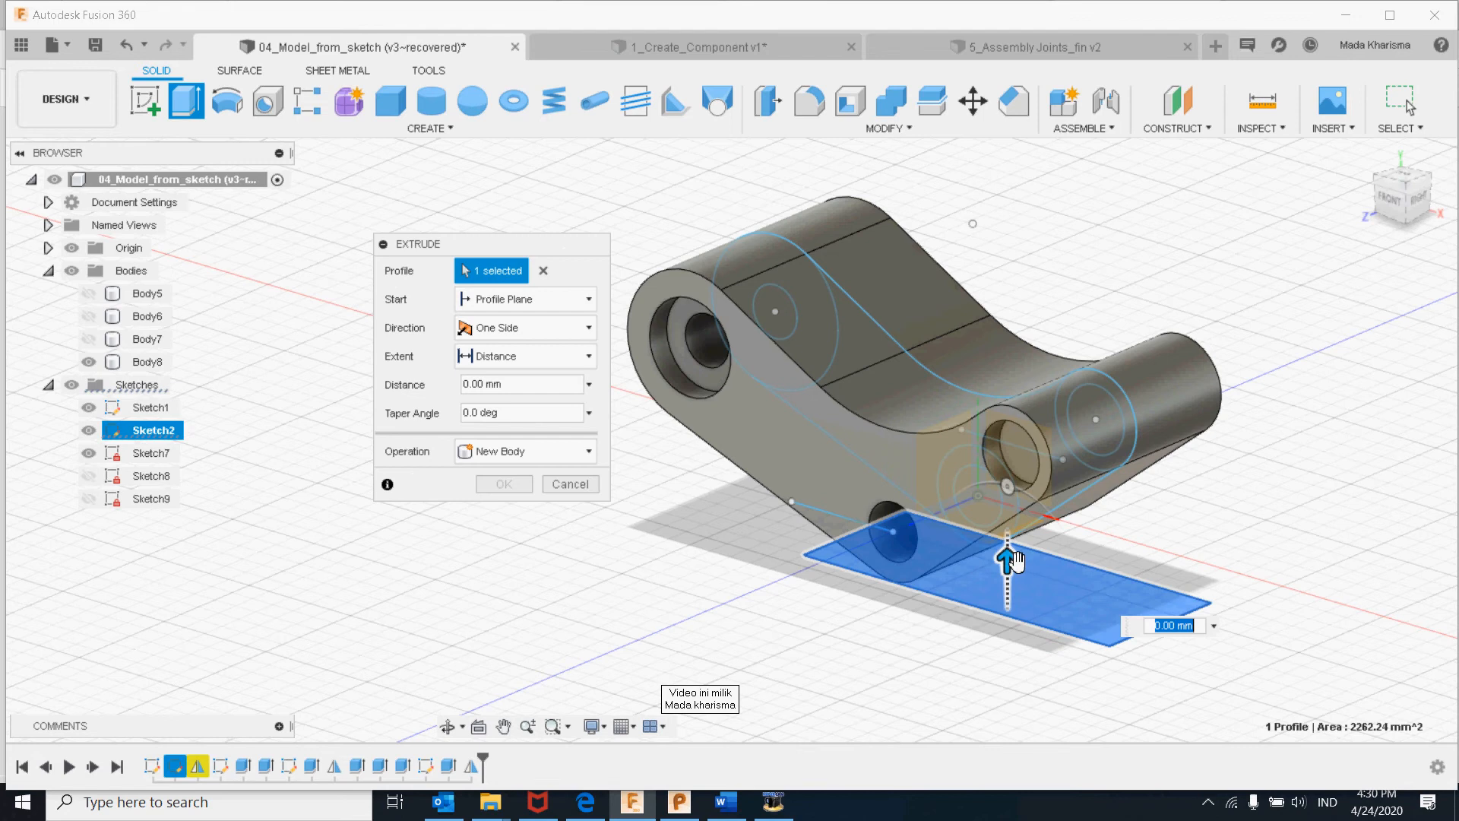
drag(1017, 561, 1017, 266)
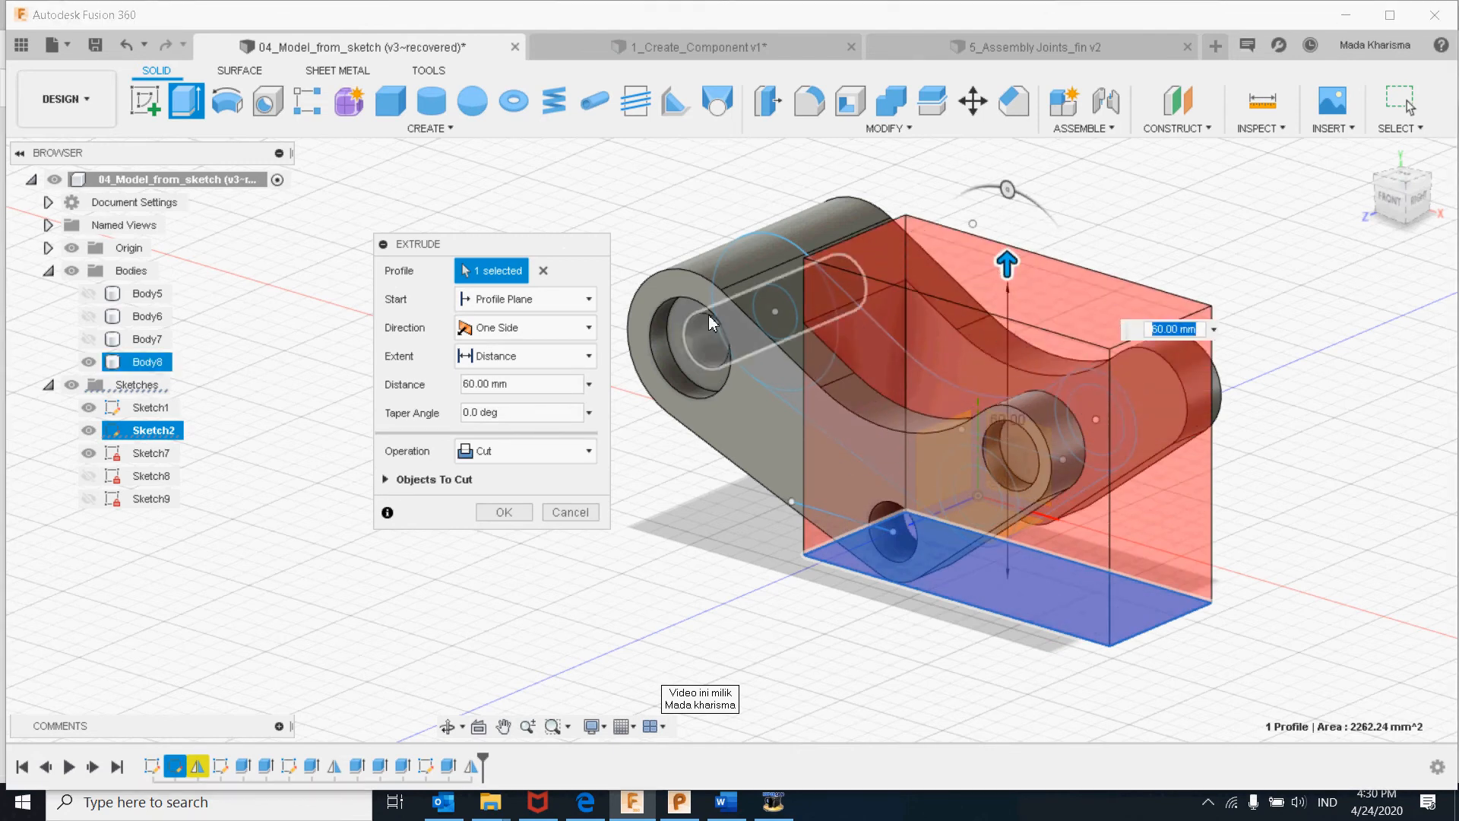
click(431, 132)
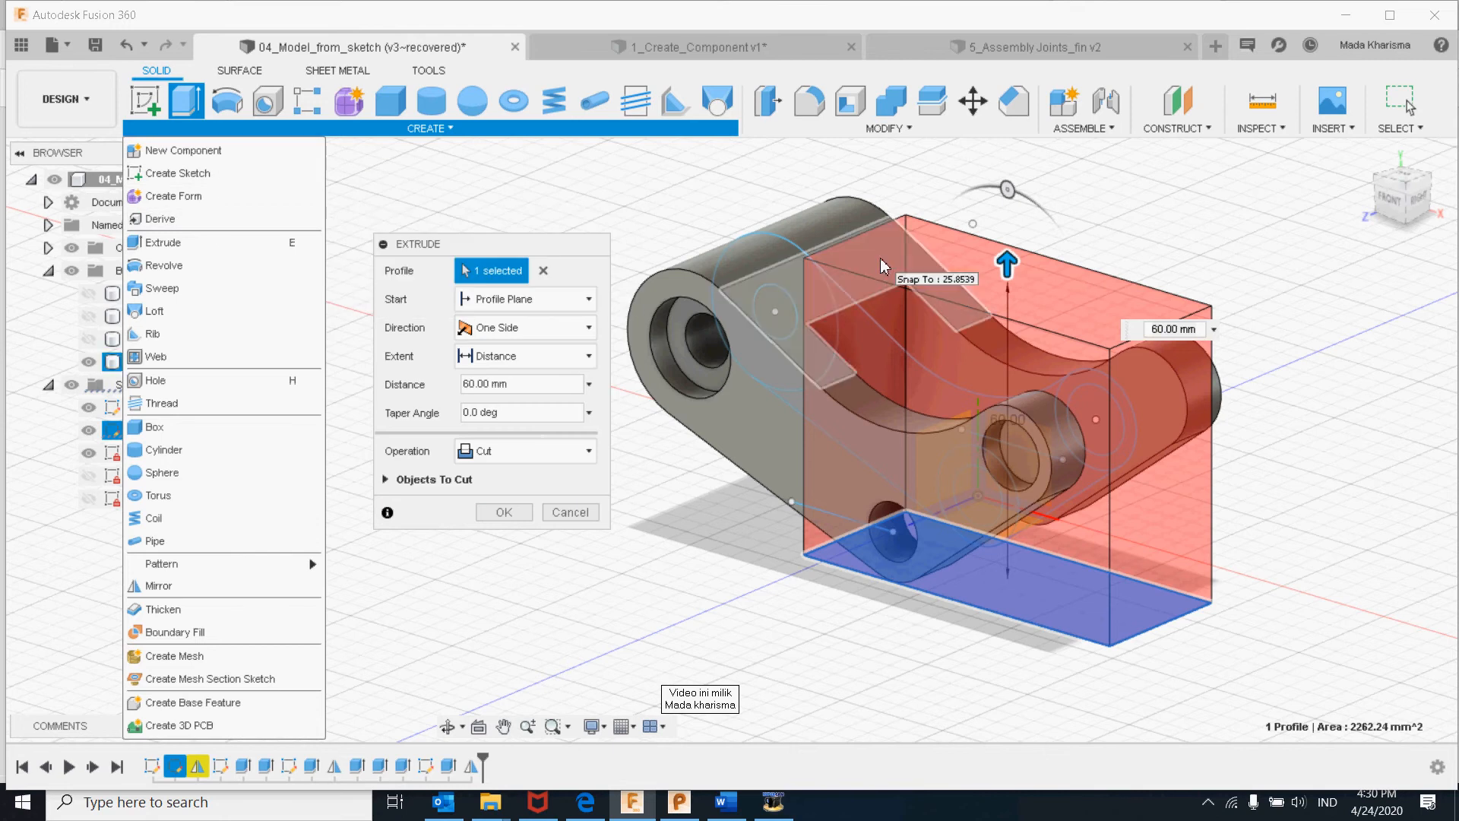
click(502, 514)
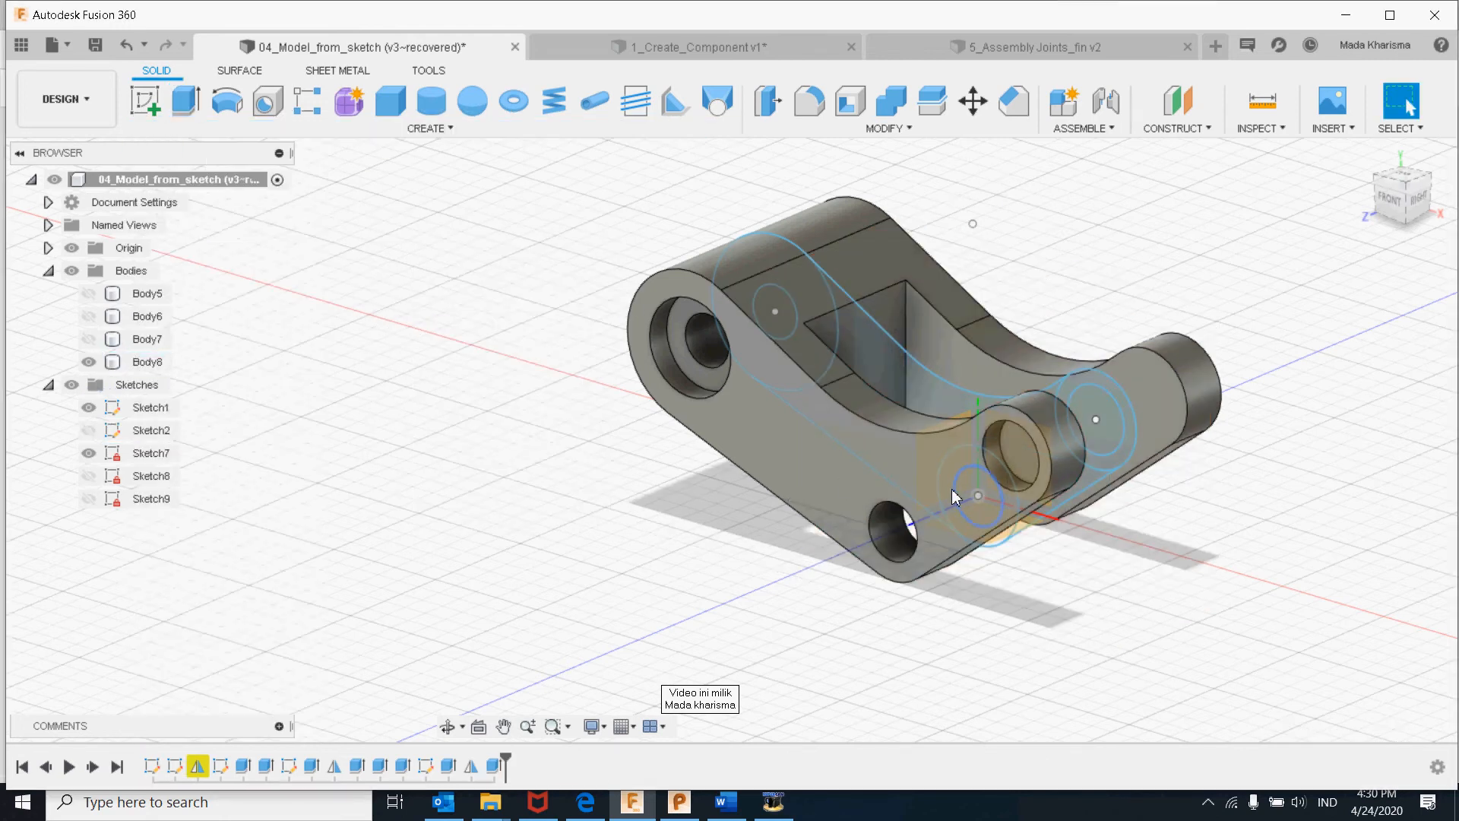
- Hide the whole Sketches folder so that only the arm body is displayed
mouse_move(956, 501)
shift+middle_down()
mouse_move(905, 533)
mouse_move(935, 537)
shift+middle_up()
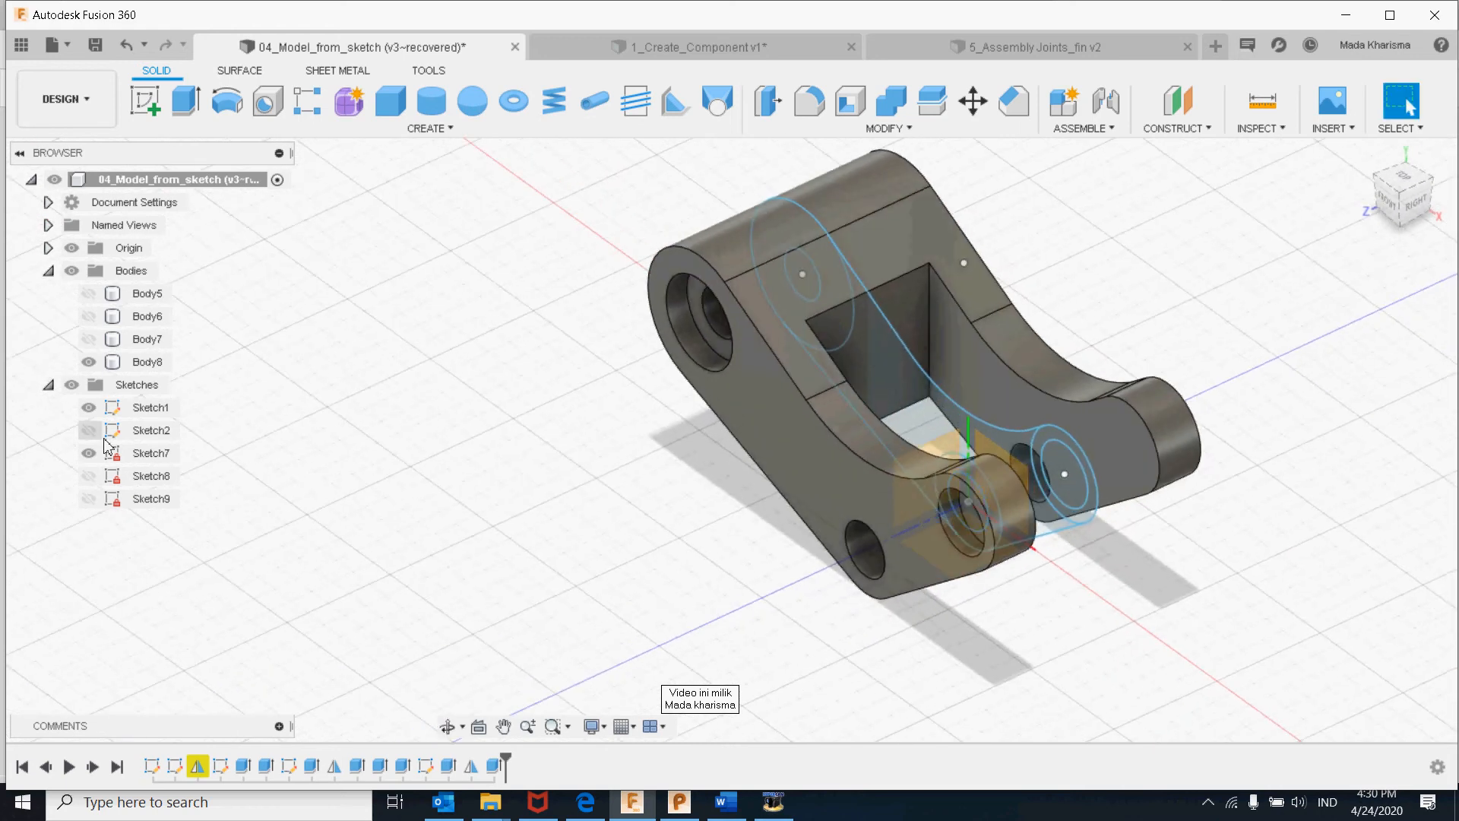
click(71, 385)
click(147, 362)
middle_drag(946, 450, 777, 523)
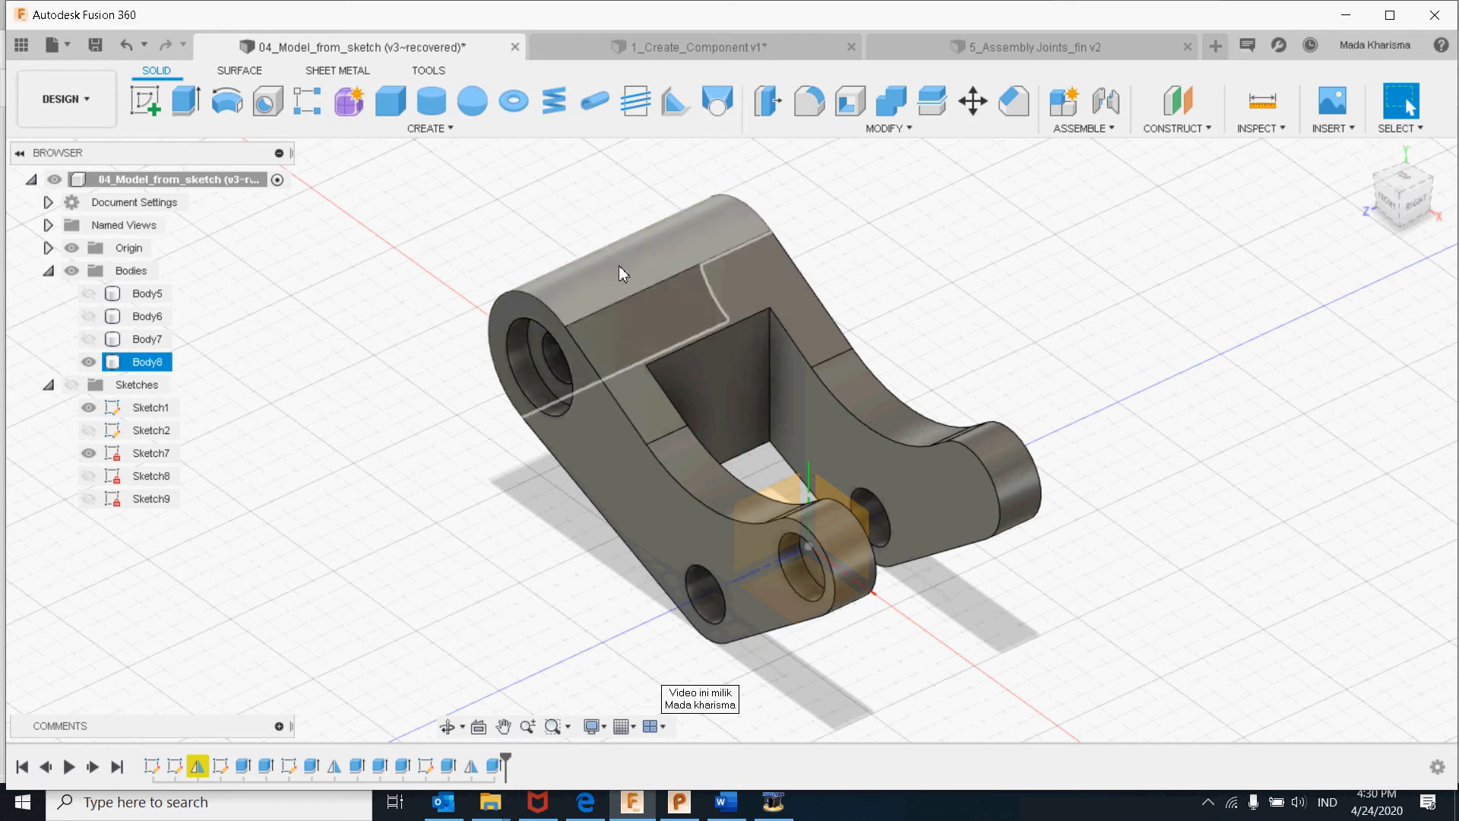
click(857, 296)
- Insert Autodesk Logo.jpg from FUSION TRAINING DATA > PRODUCT DESIGN DATASET 1 as a canvas on the flat face beside the rectangular cutout
click(1331, 128)
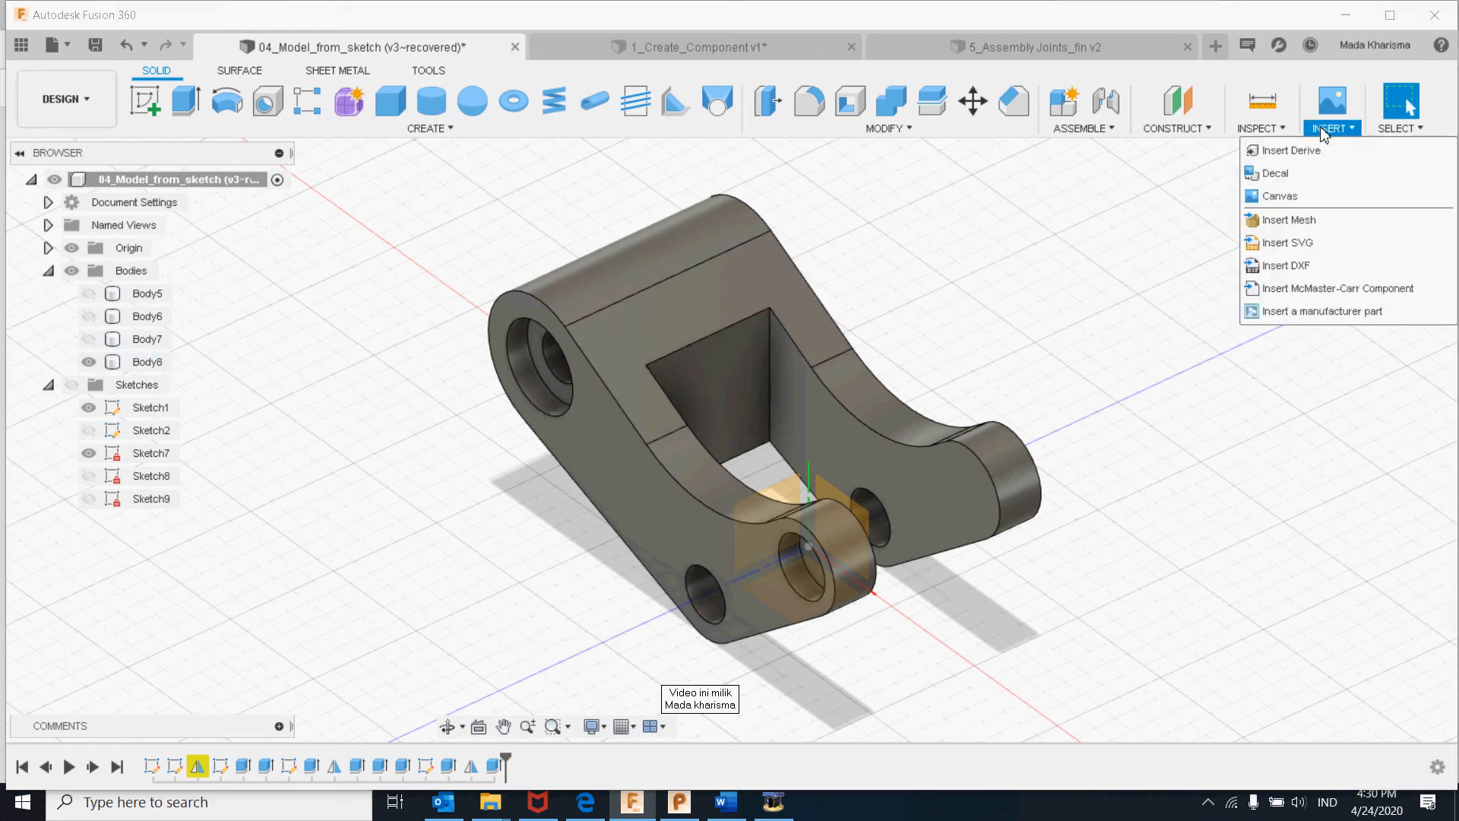
click(1322, 180)
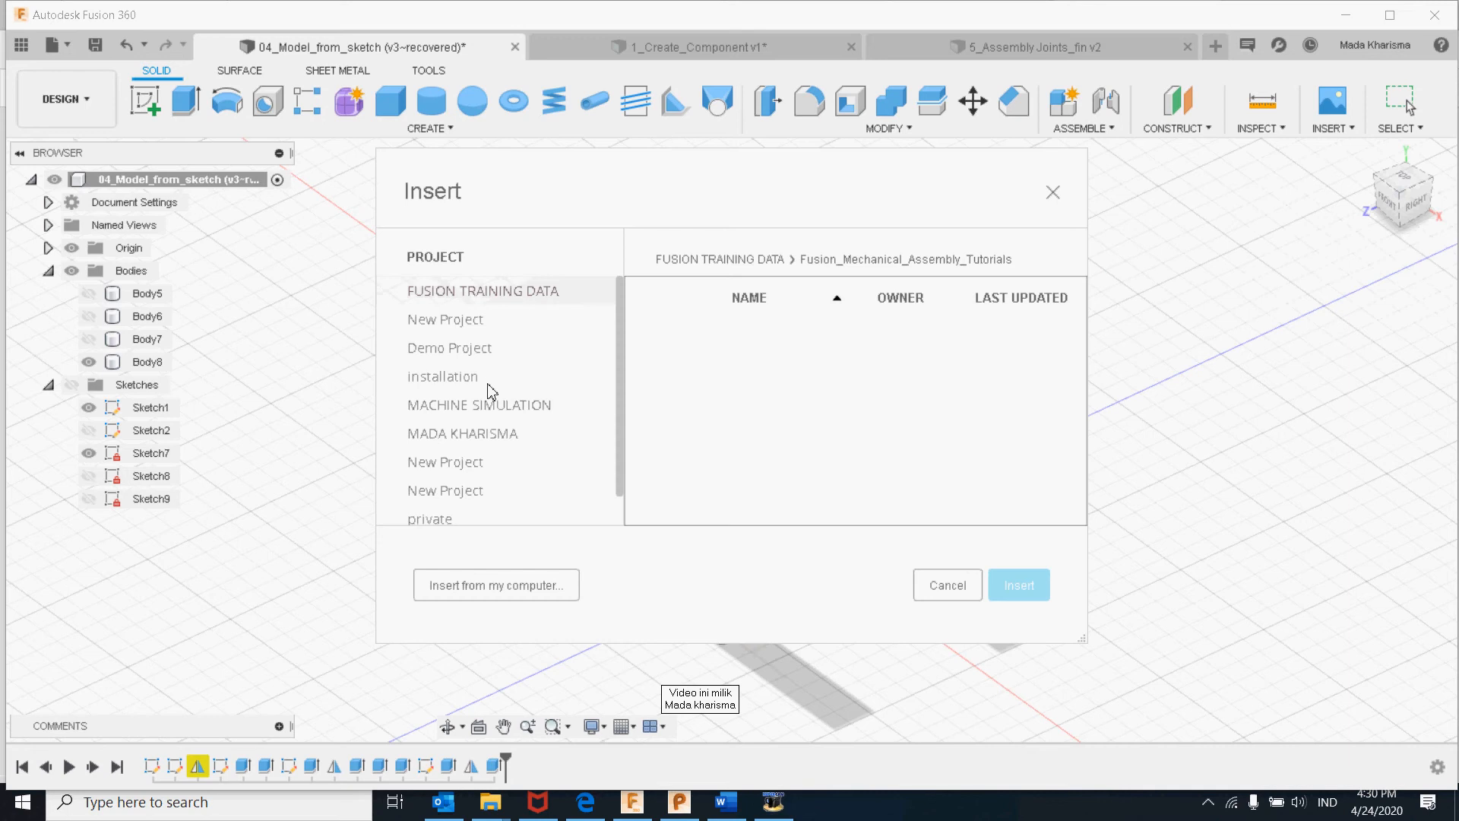
scroll(490, 396, down, 1)
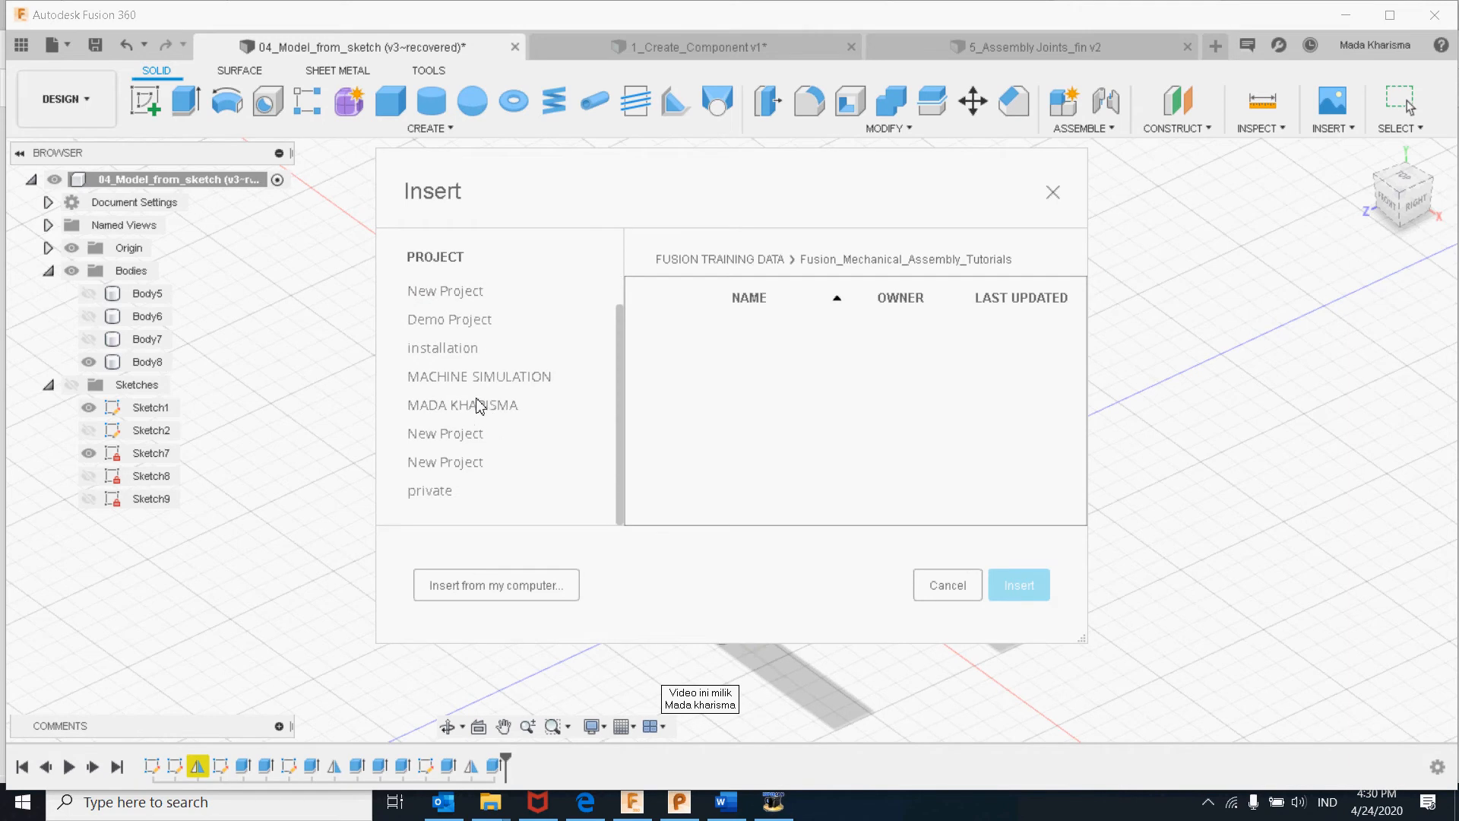
scroll(445, 471, up, 1)
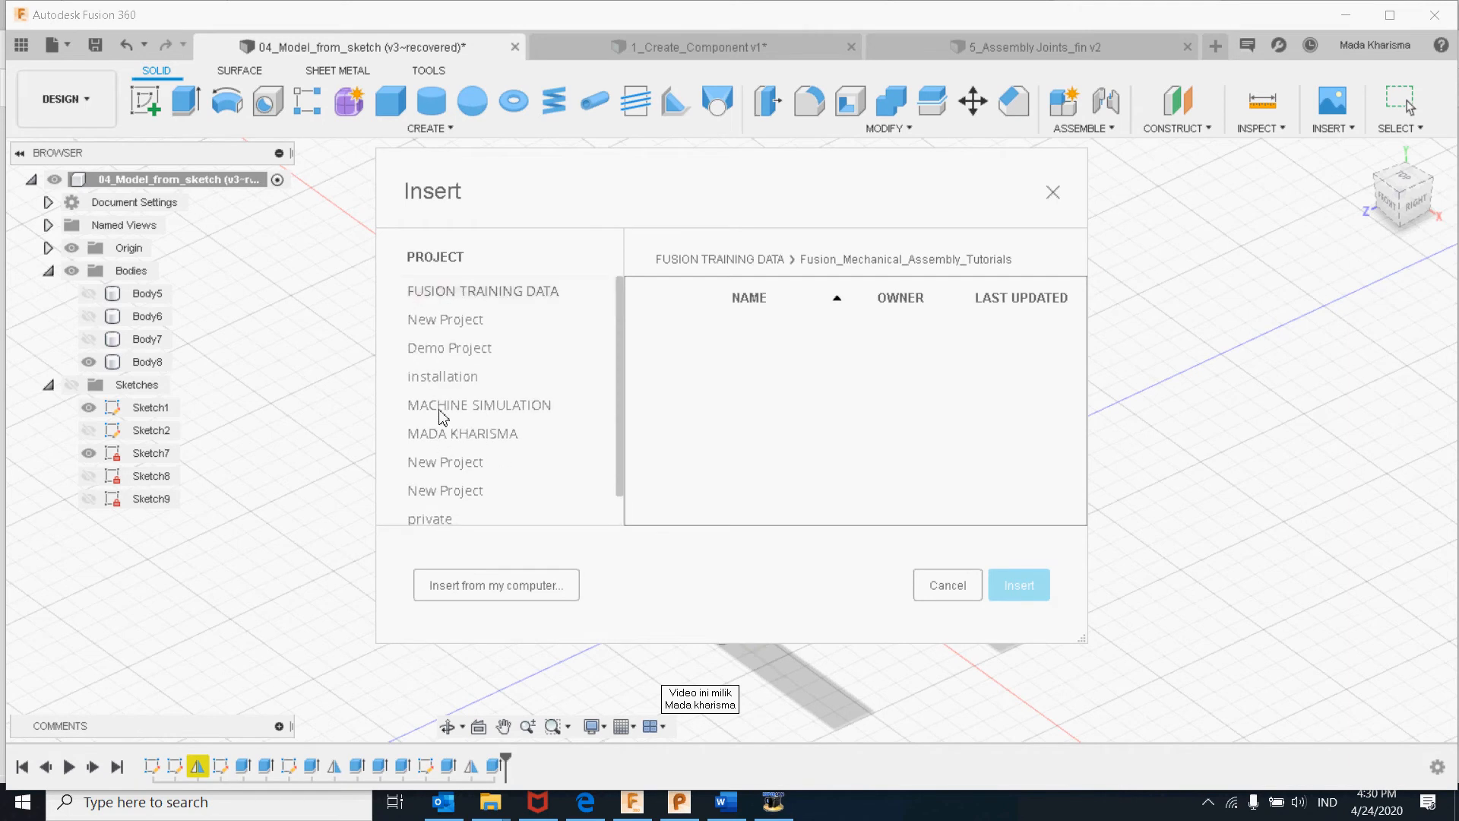
click(466, 351)
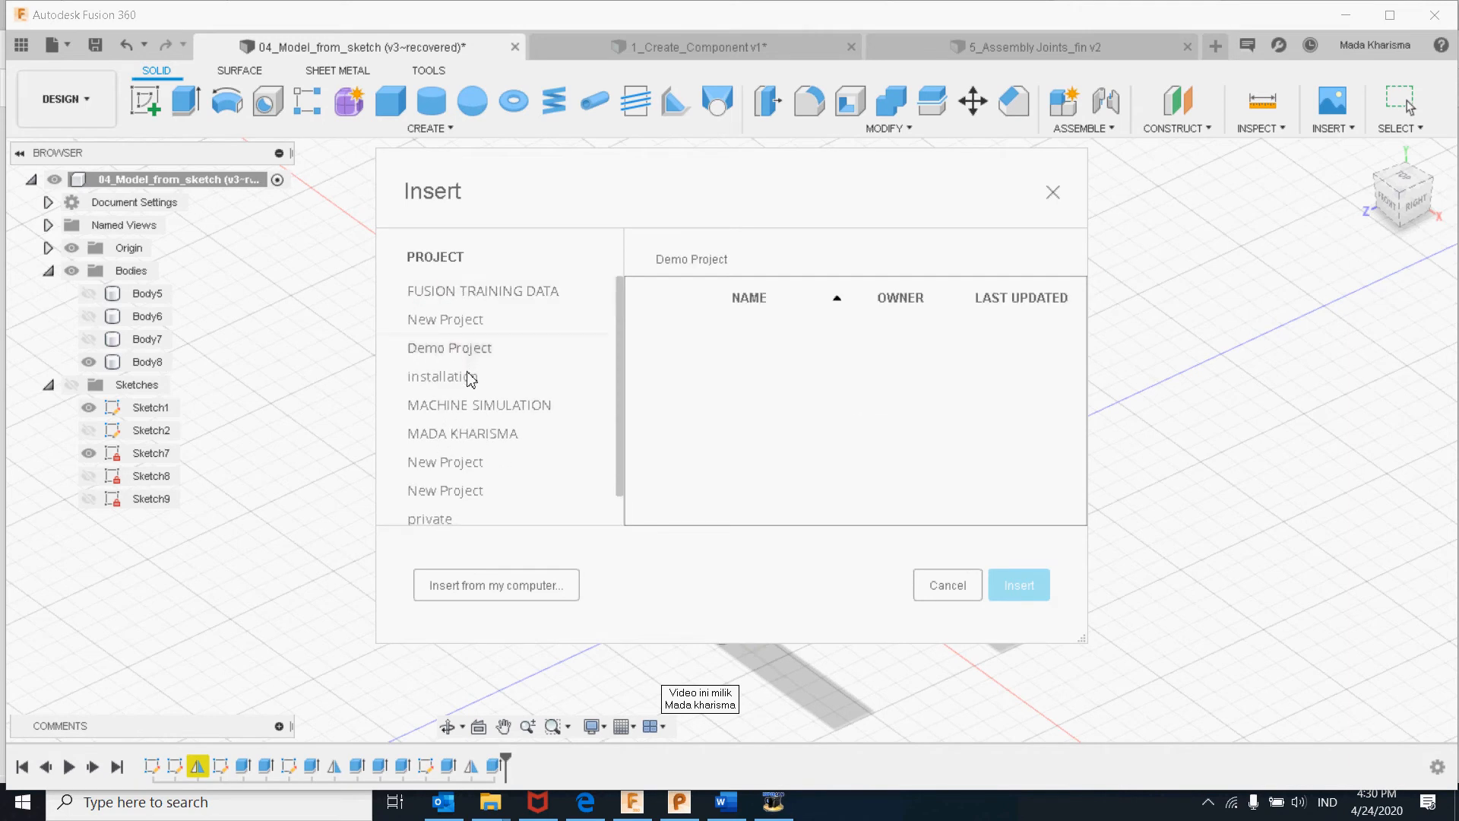
click(469, 380)
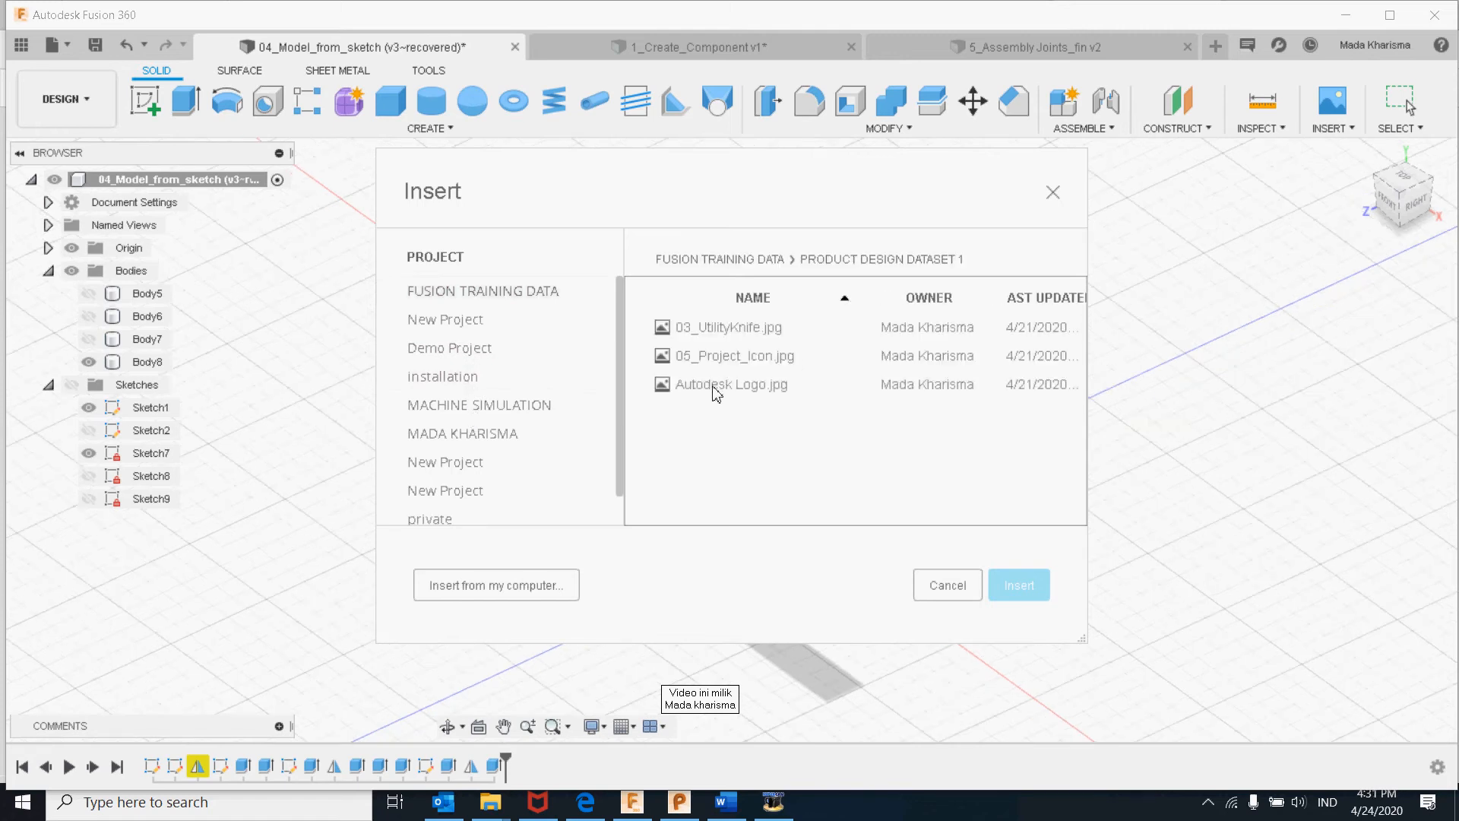
click(726, 385)
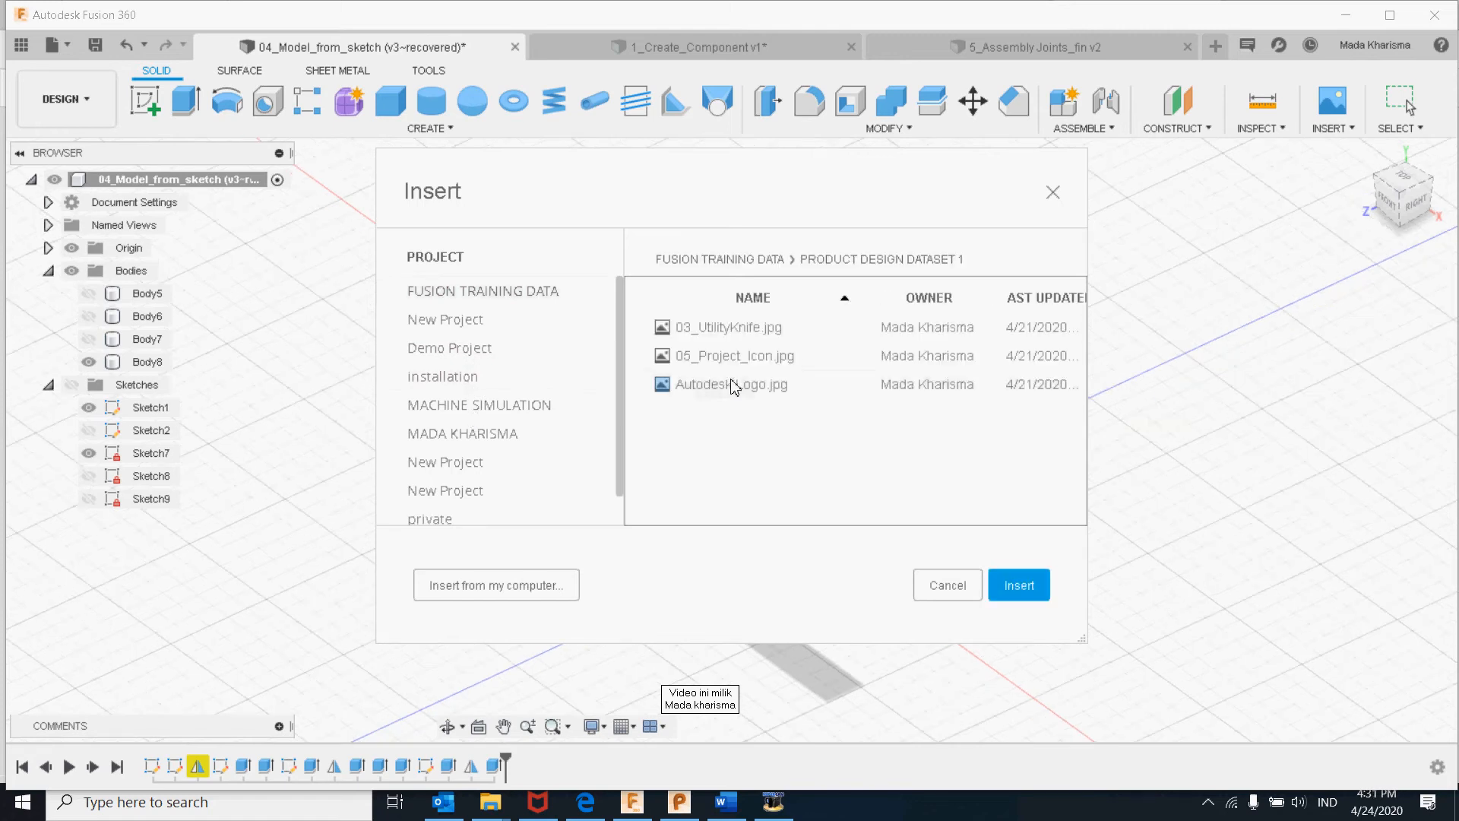
click(1019, 585)
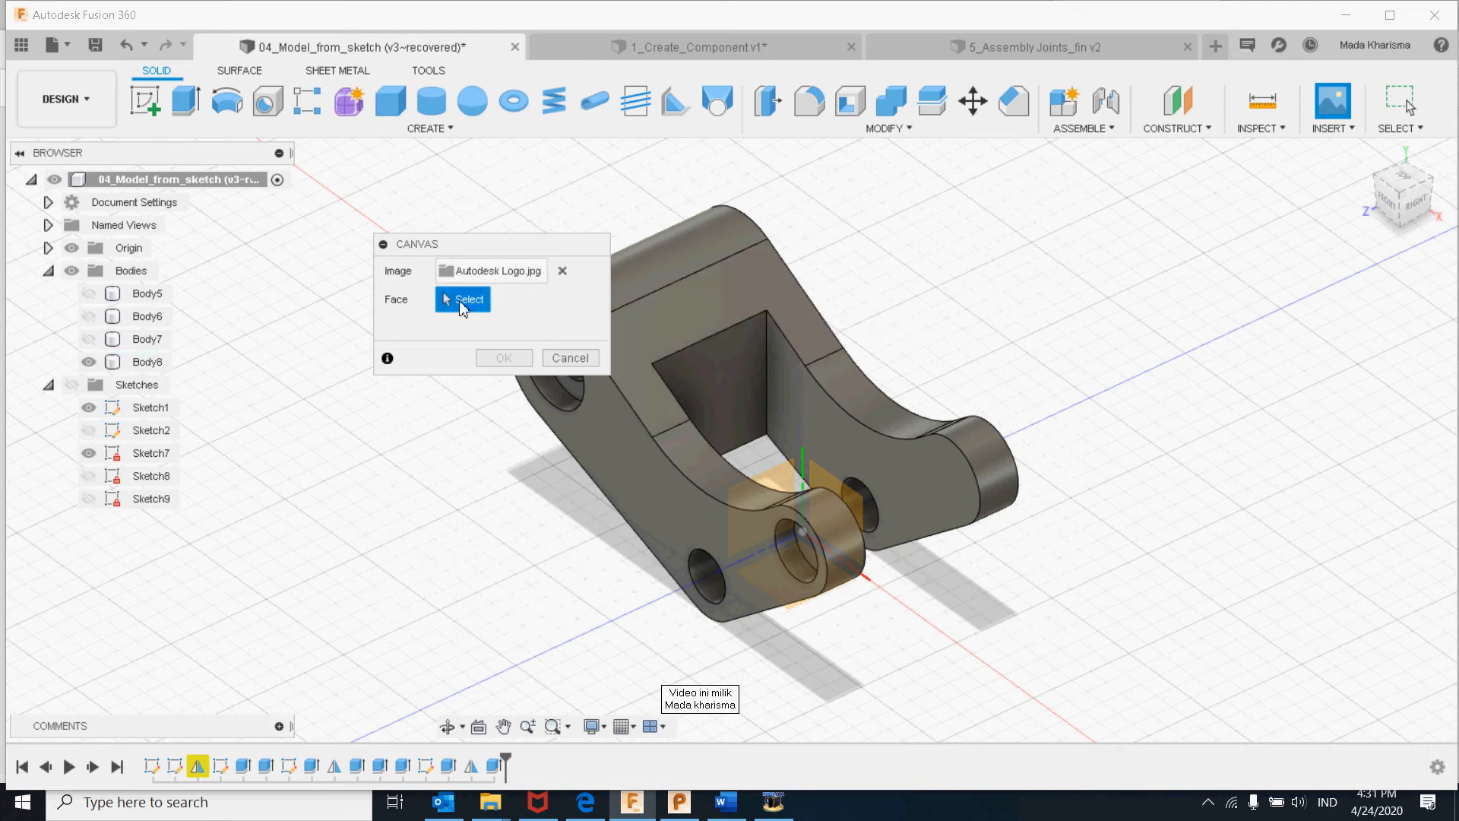
click(691, 295)
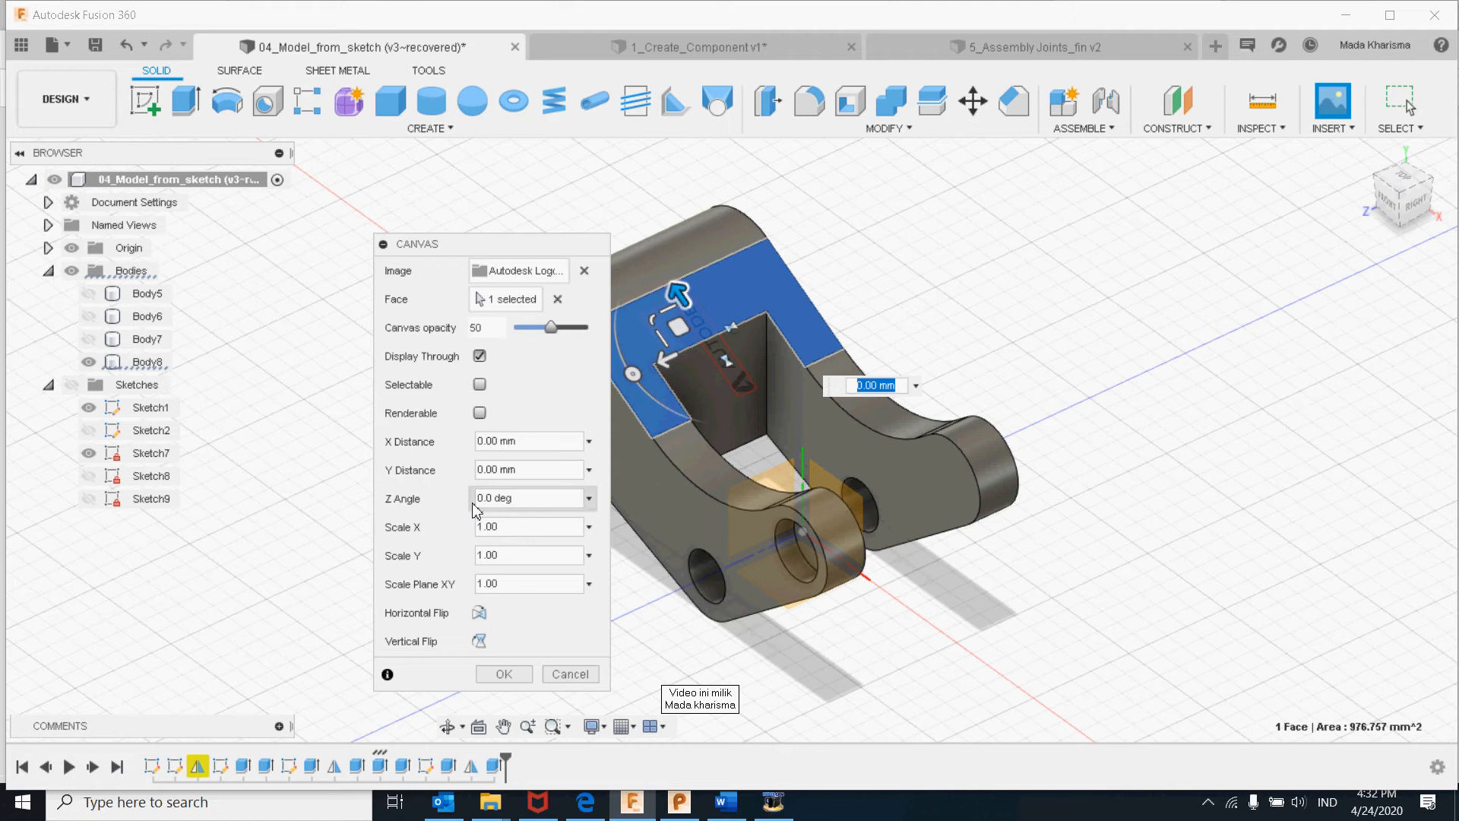
- Try the logo canvas at a Z angle of -90 deg, moved about 2.34 mm in X and 6.51 mm in Y
click(525, 497)
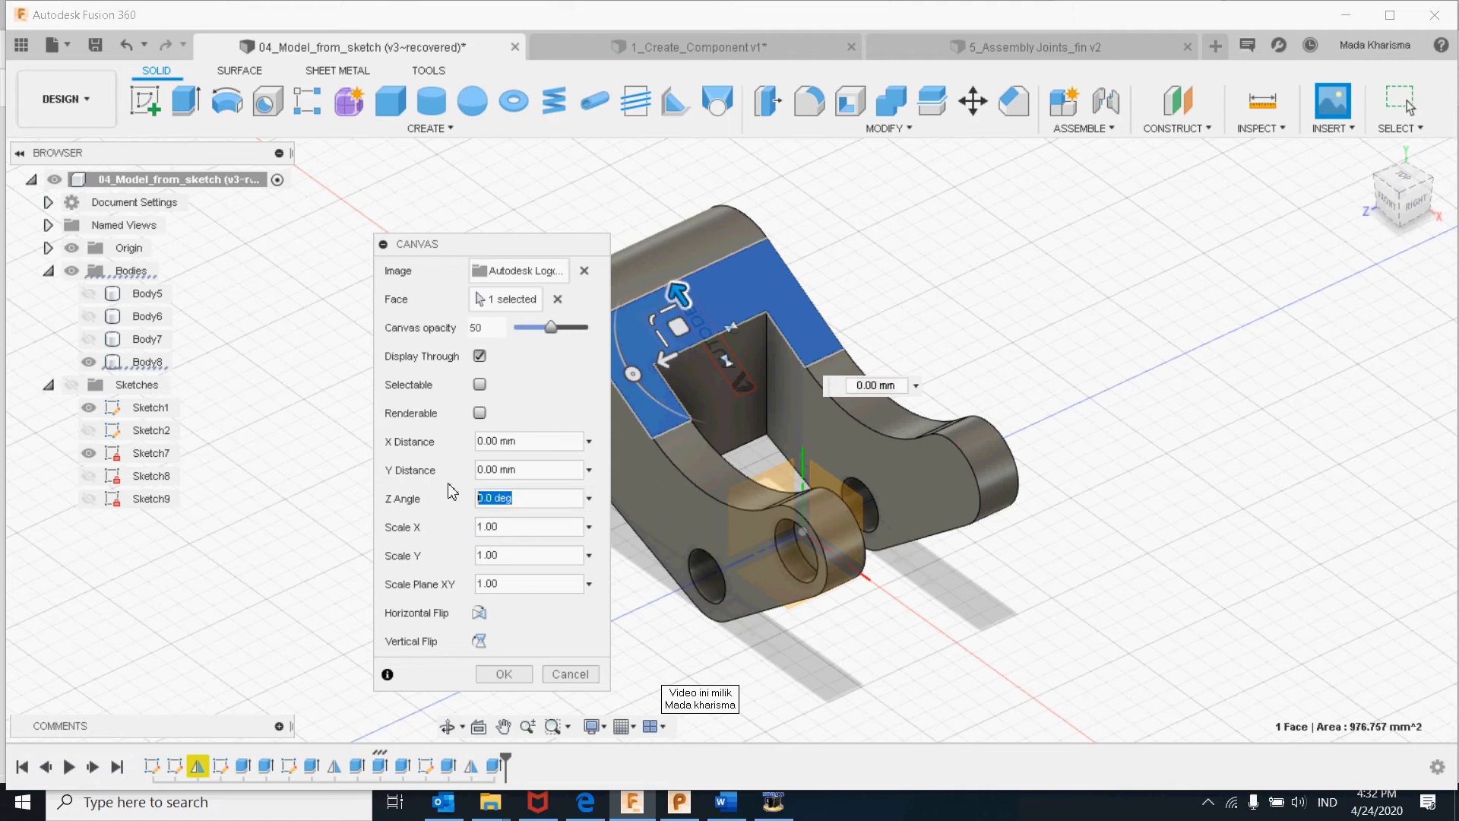
key(Return)
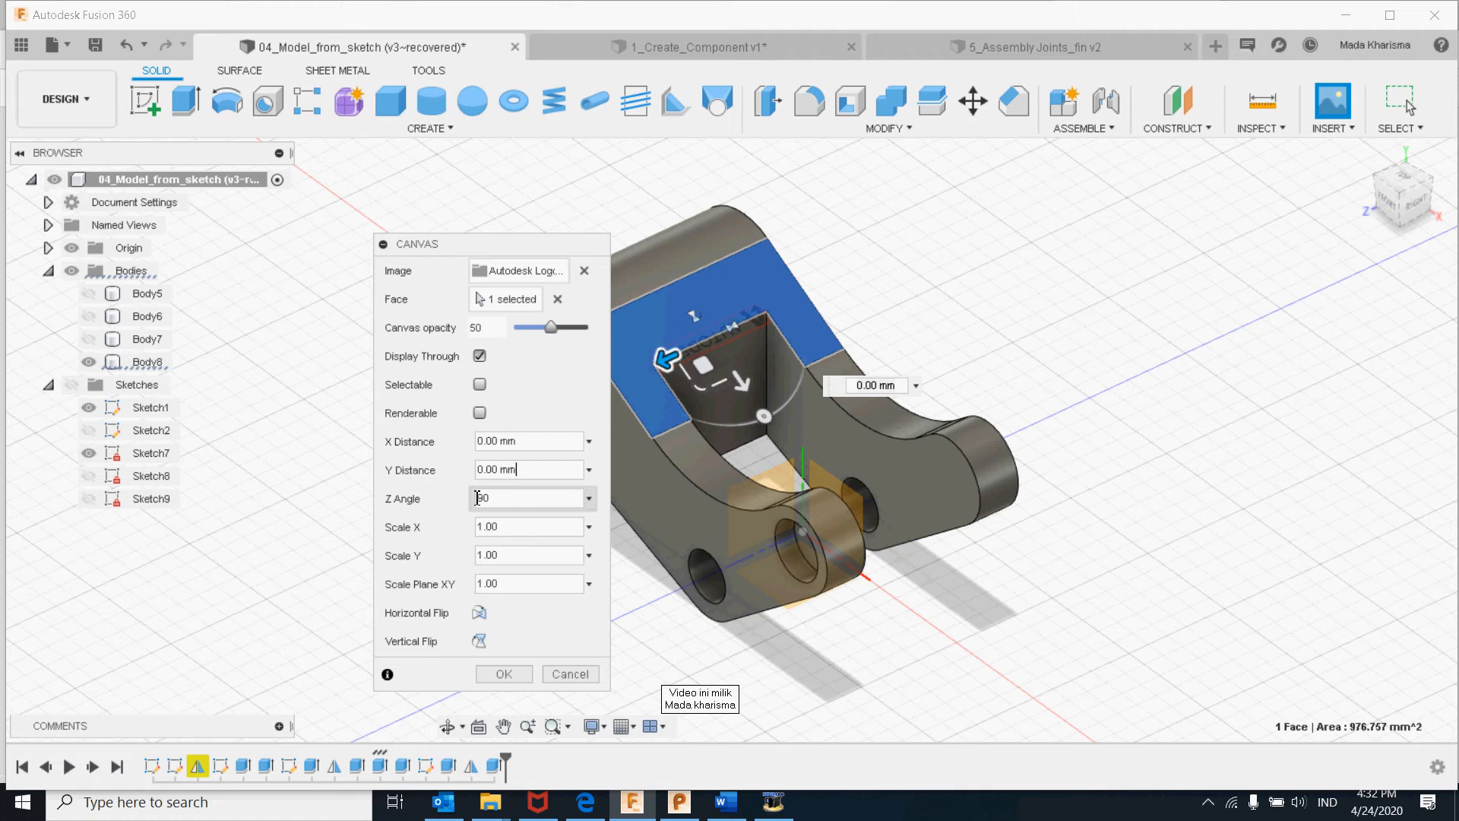
click(525, 469)
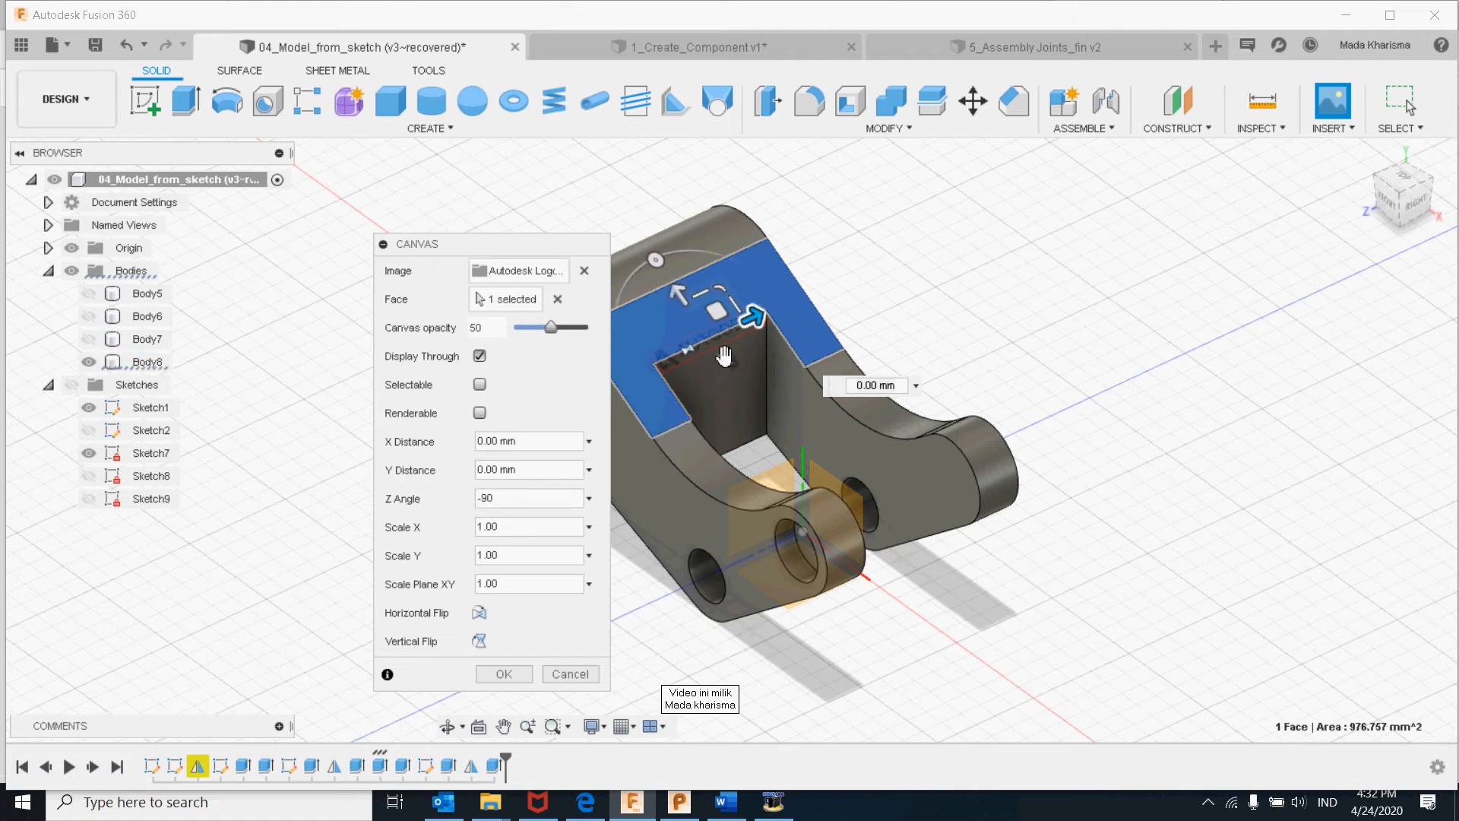
middle_drag(722, 353, 720, 353)
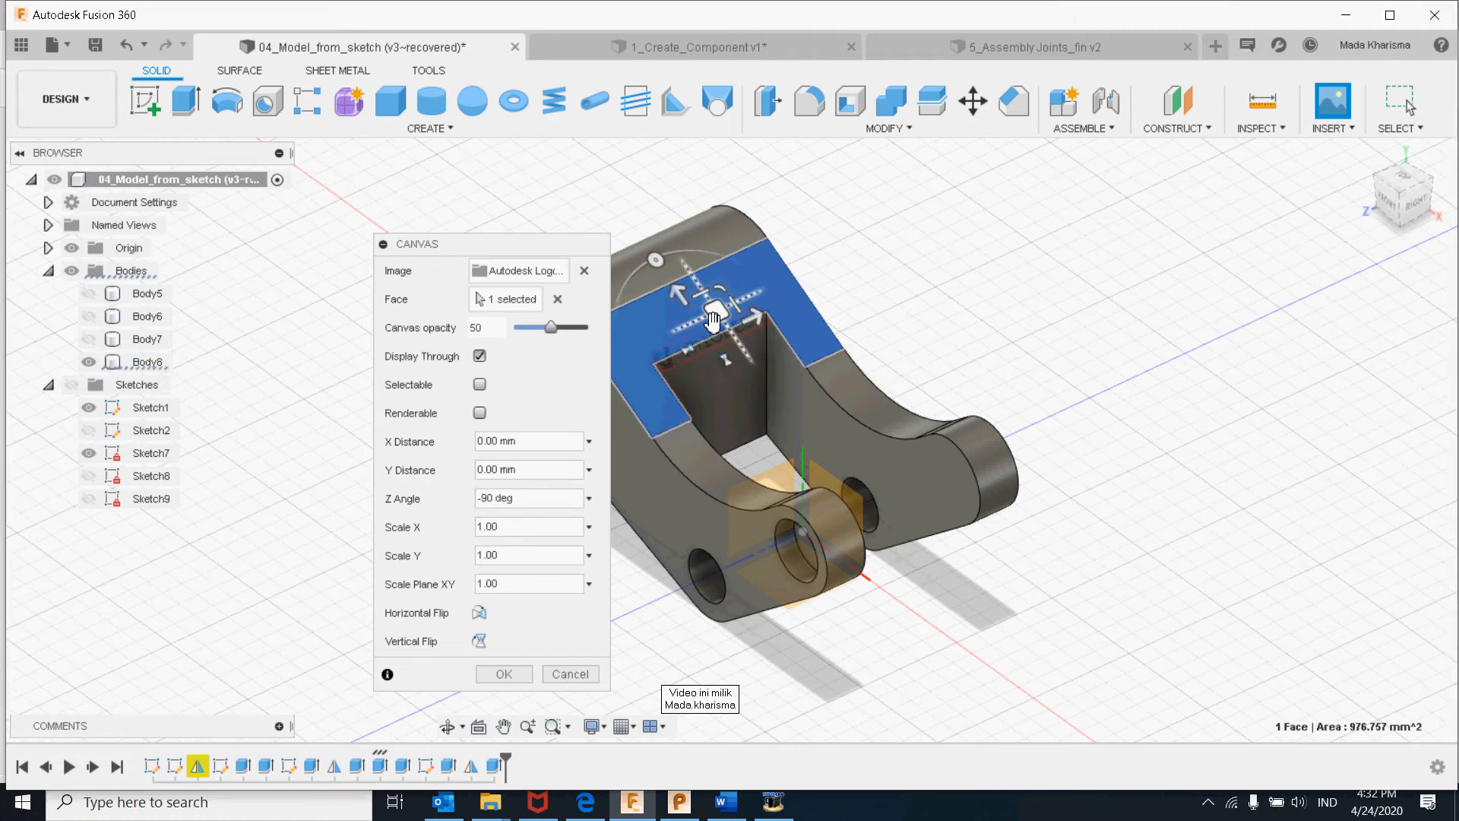
drag(721, 322, 706, 295)
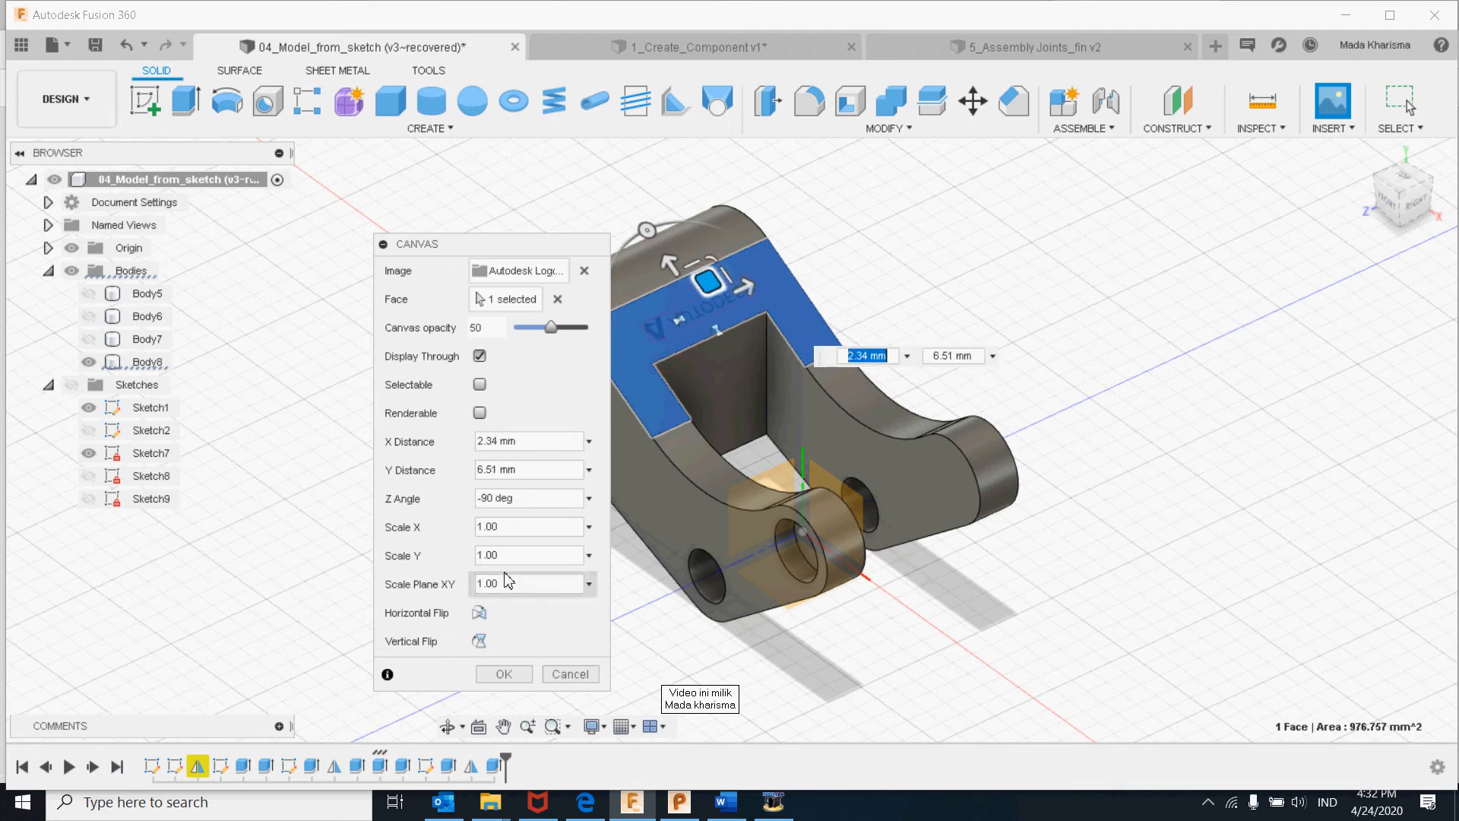
- Flip the logo canvas horizontally and set its Z angle to 180 deg with X and Y distances of 0 mm
click(518, 498)
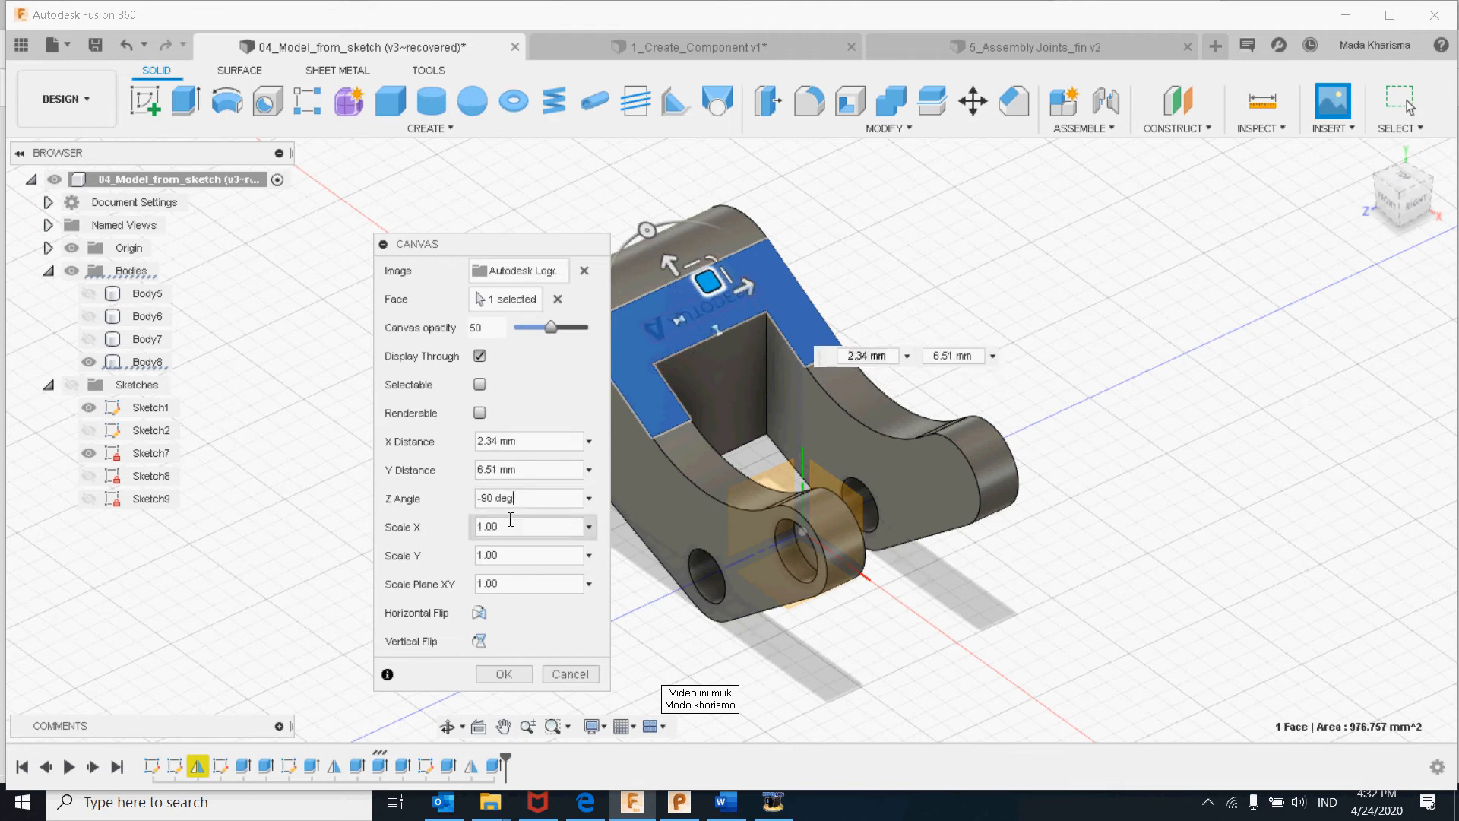
click(480, 613)
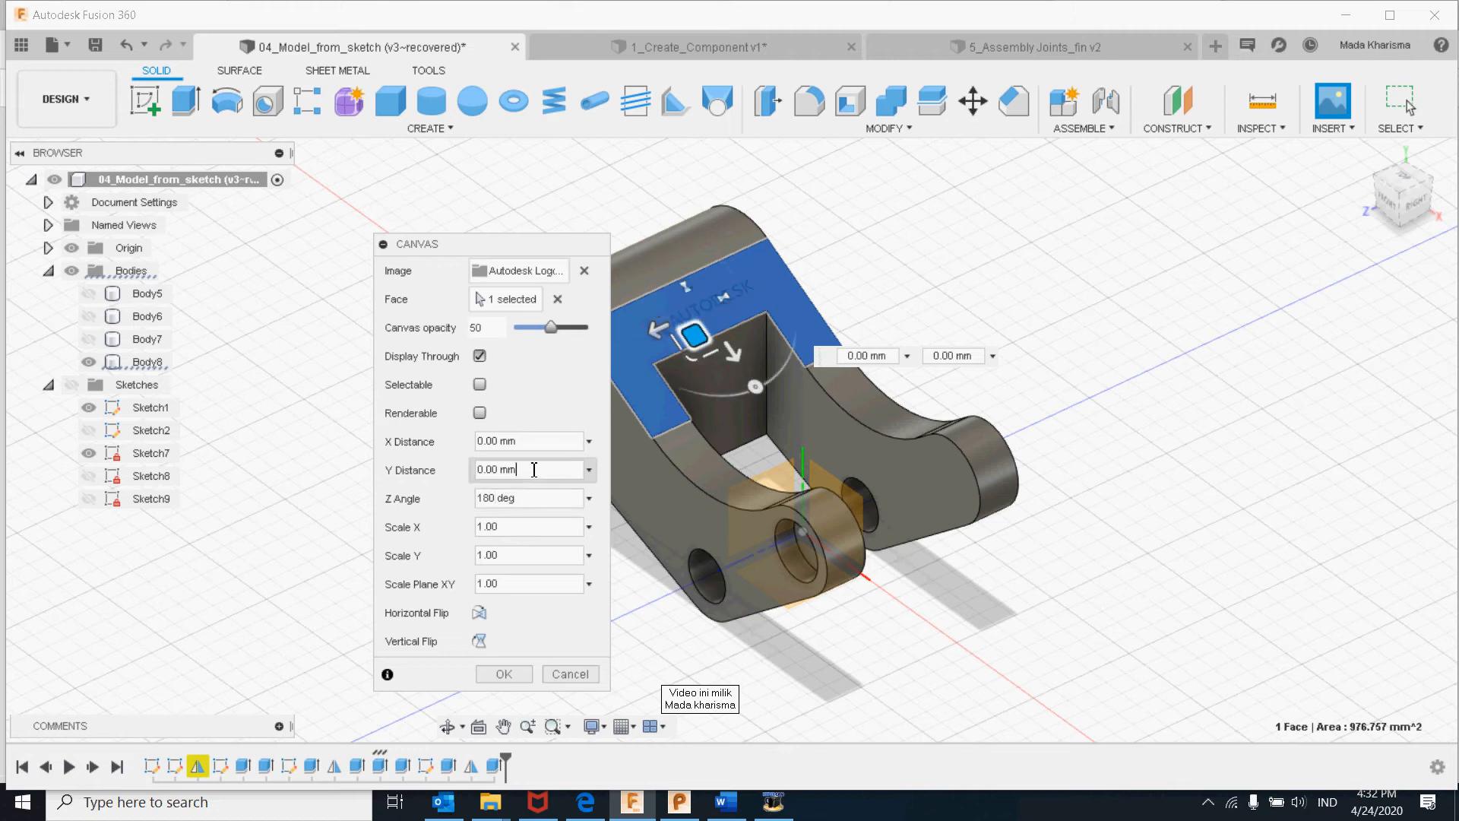
- Shift the logo canvas about 2.03 mm in X and -0.506 mm in Y on the face and finish the canvas
middle_drag(790, 428, 943, 481)
scroll(873, 397, up, 1)
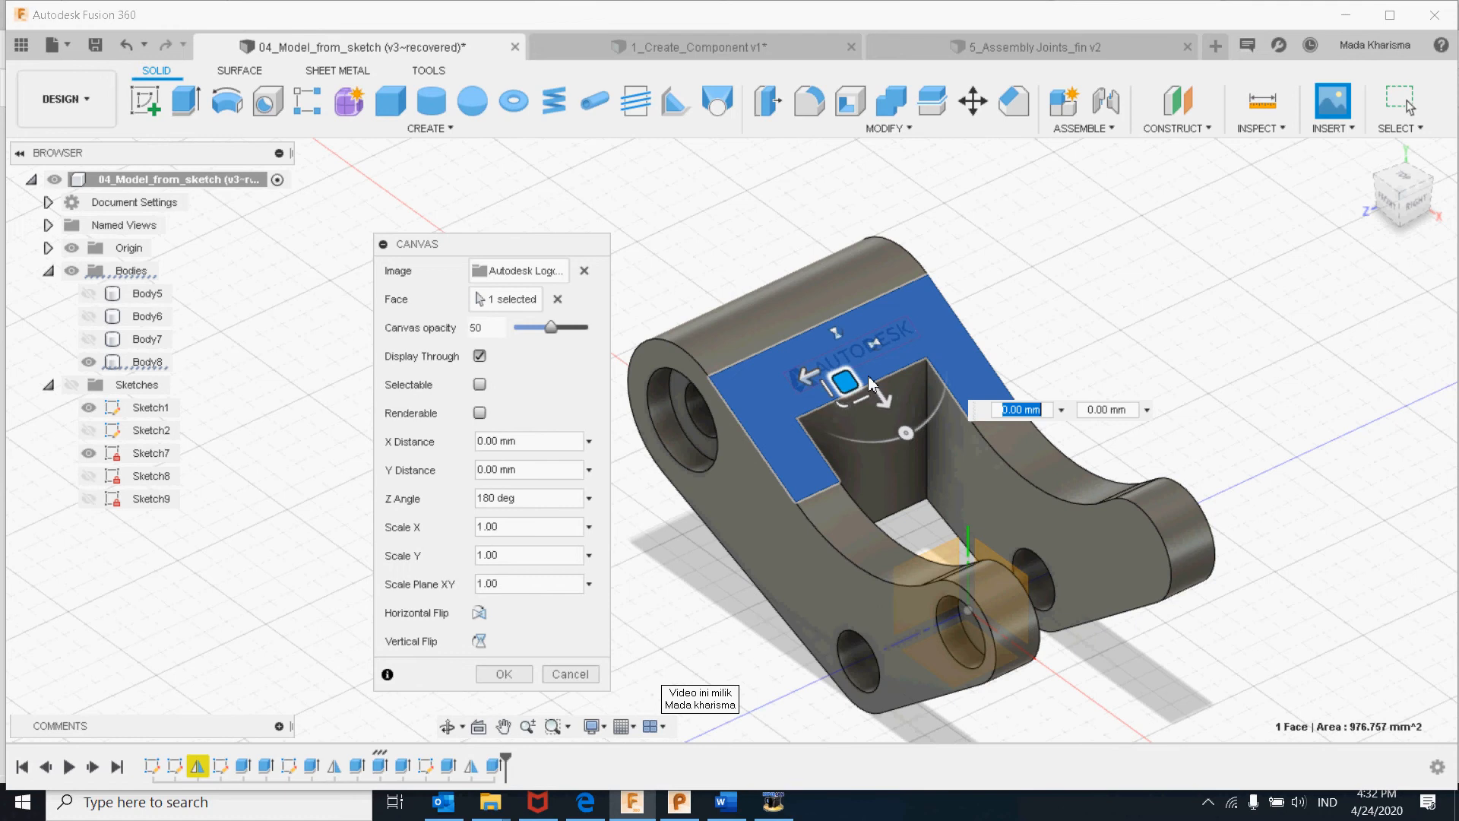
drag(839, 338, 882, 395)
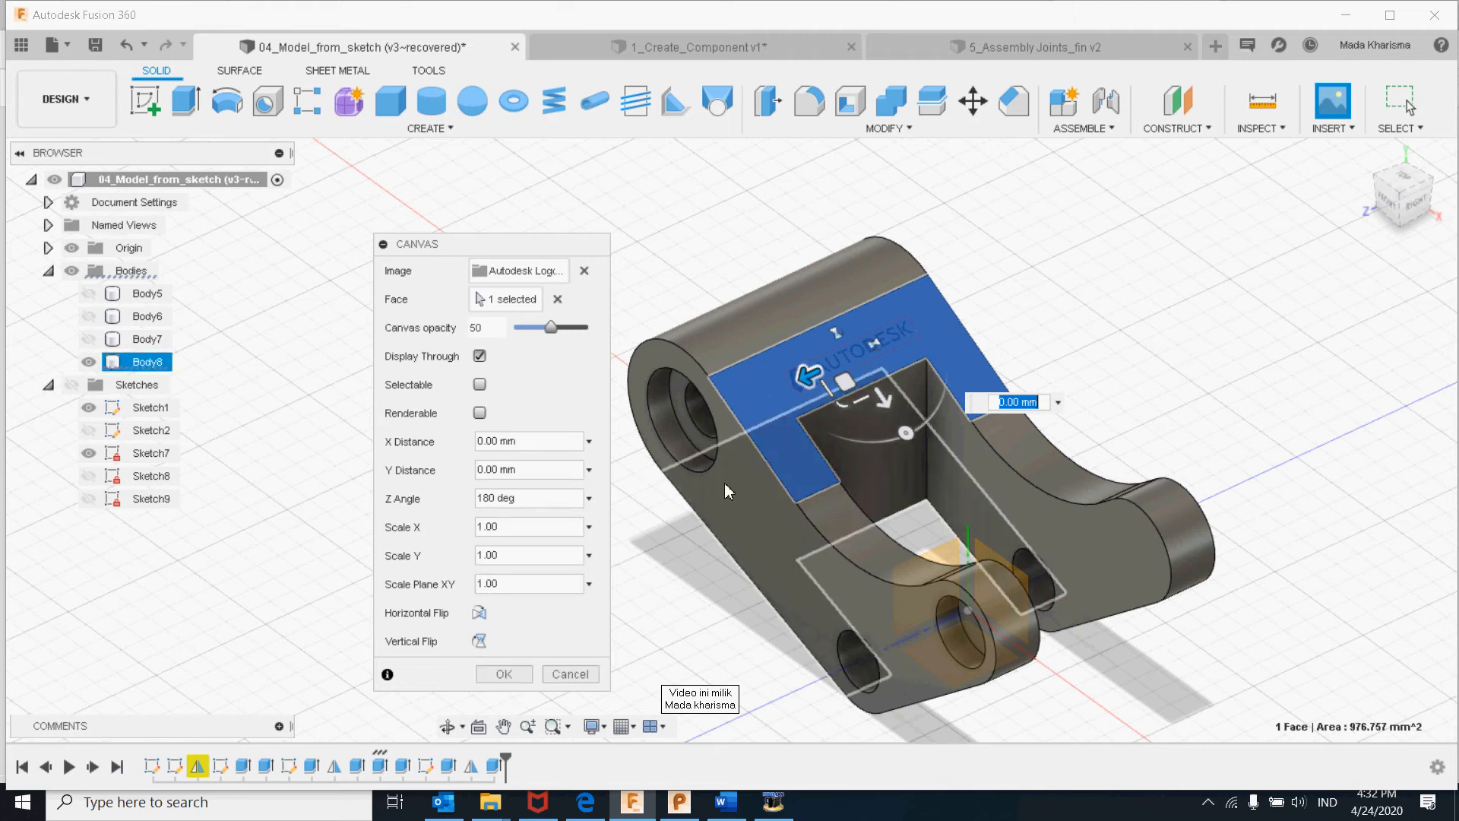
drag(851, 389, 843, 393)
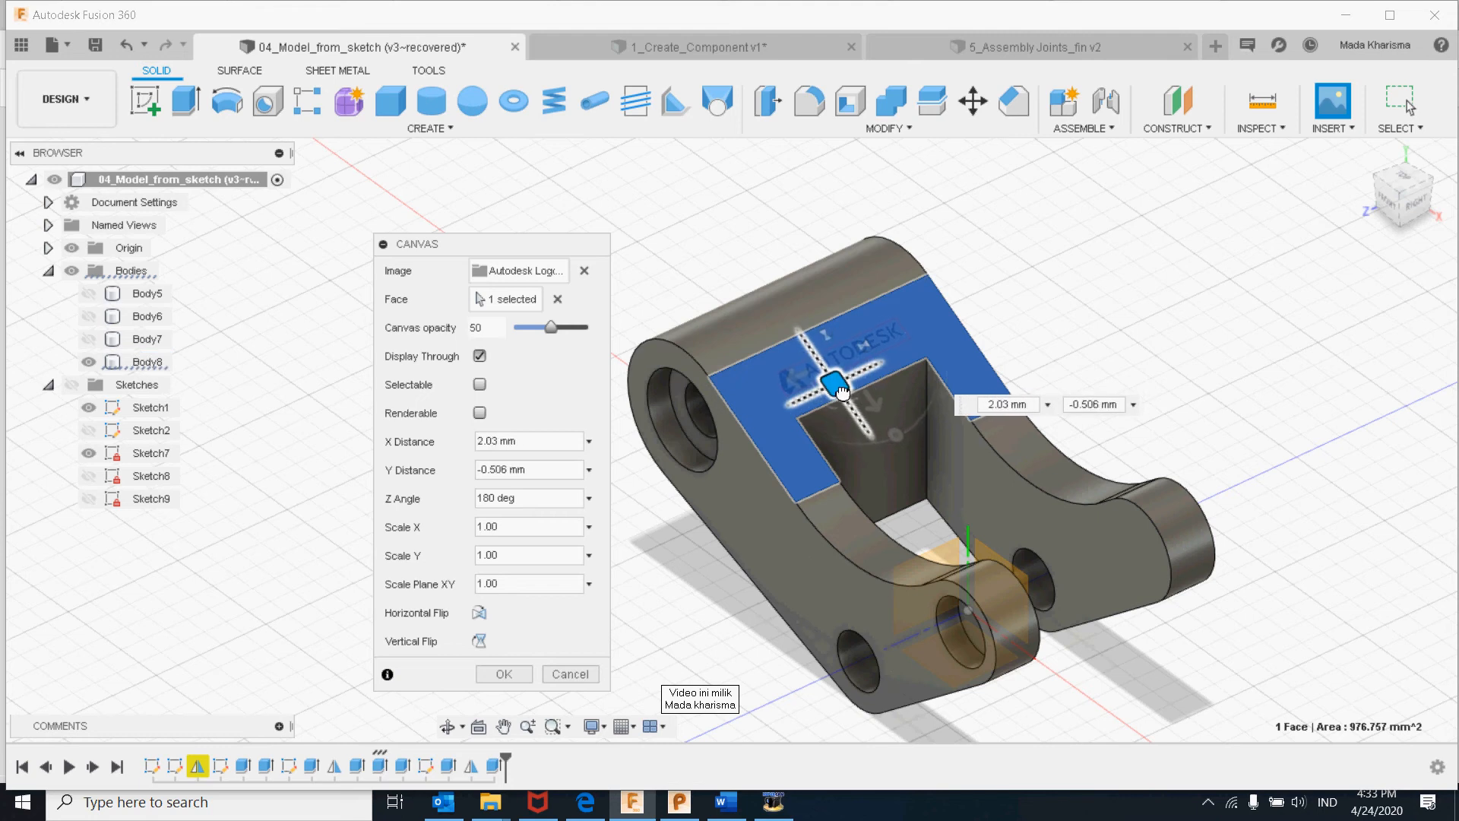
click(504, 675)
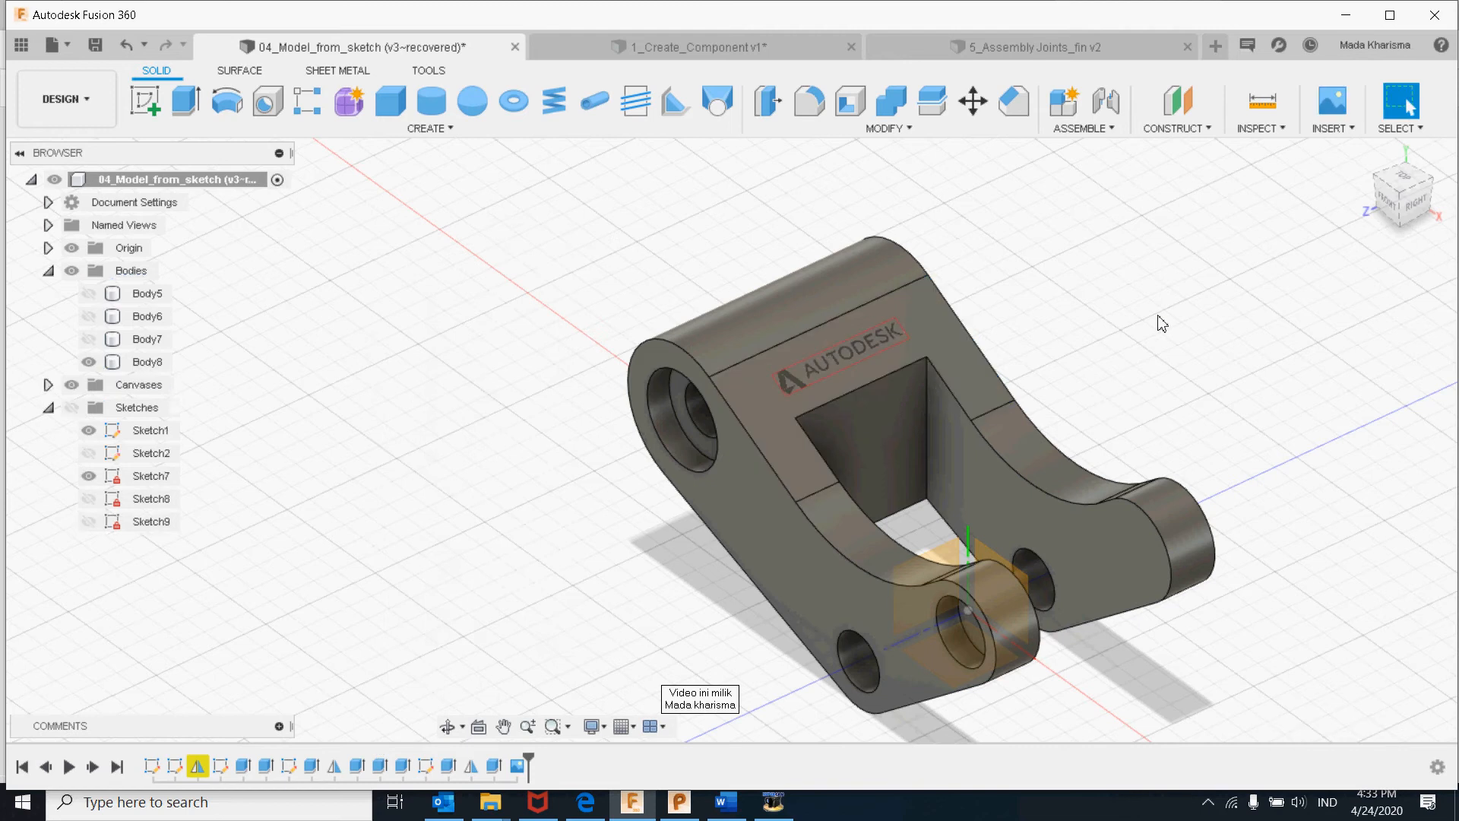
scroll(851, 382, down, 3)
scroll(851, 380, up, 3)
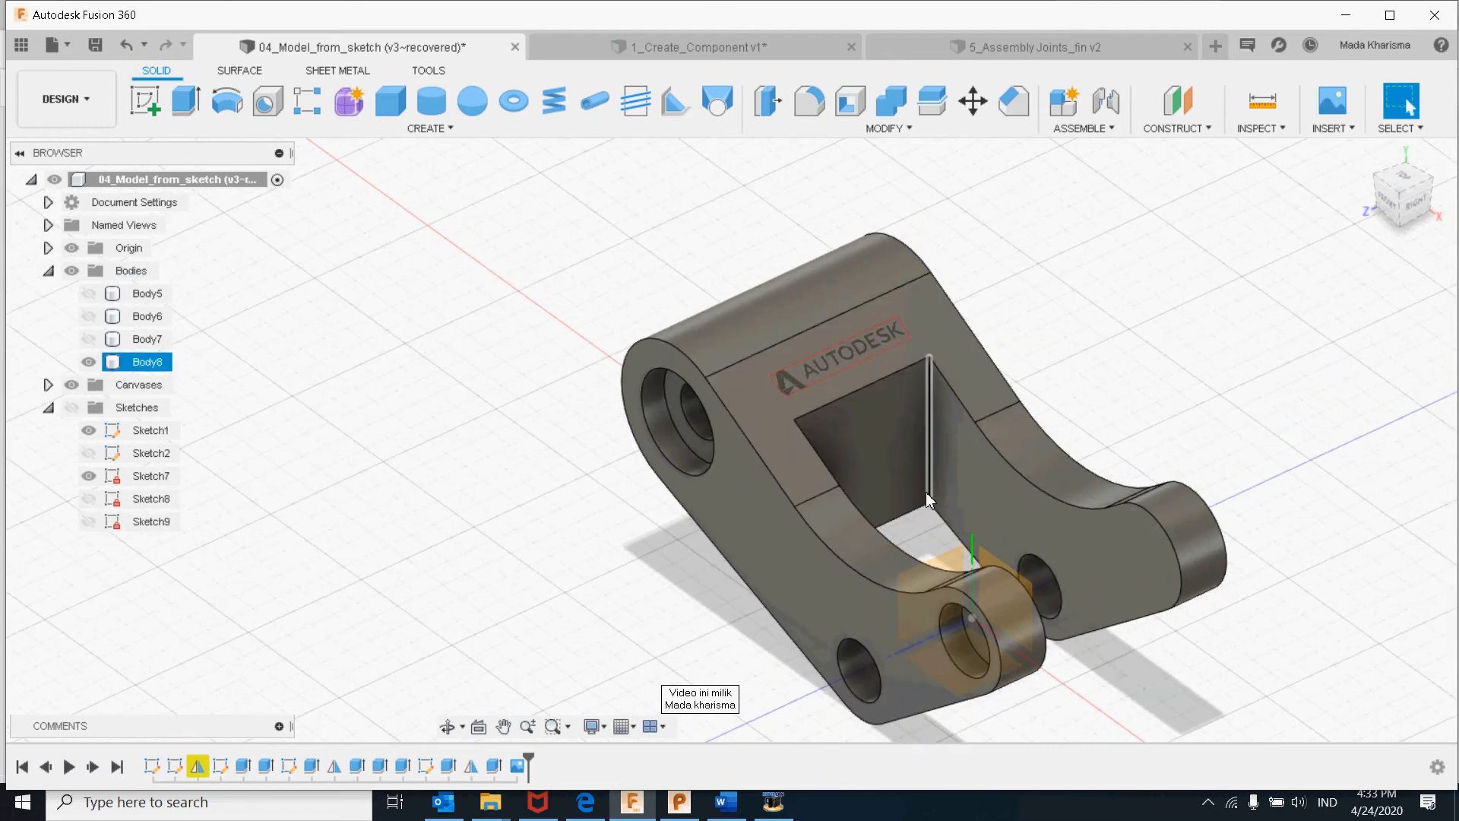
shift+middle_drag(926, 491, 787, 453)
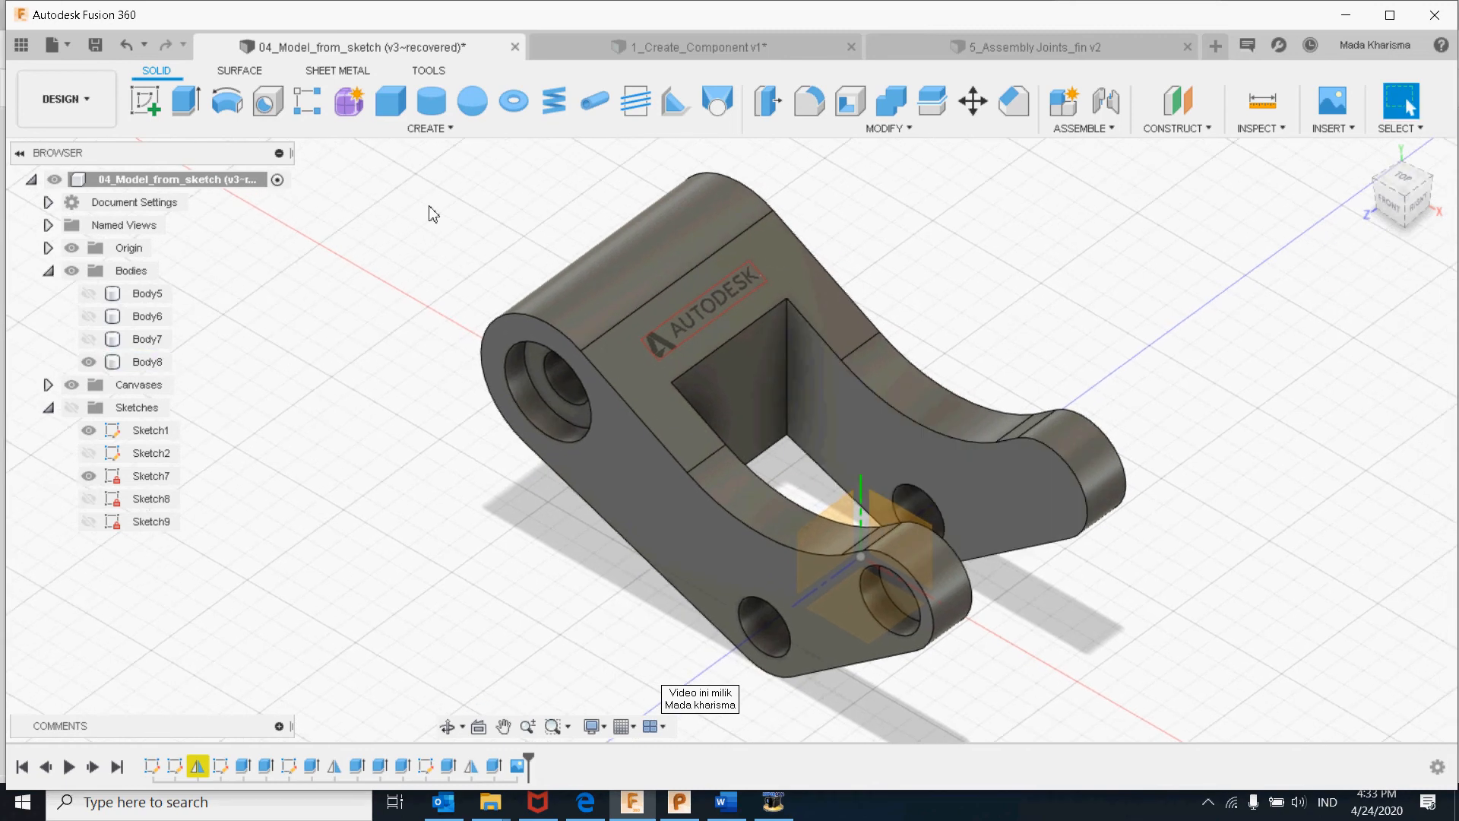
click(79, 102)
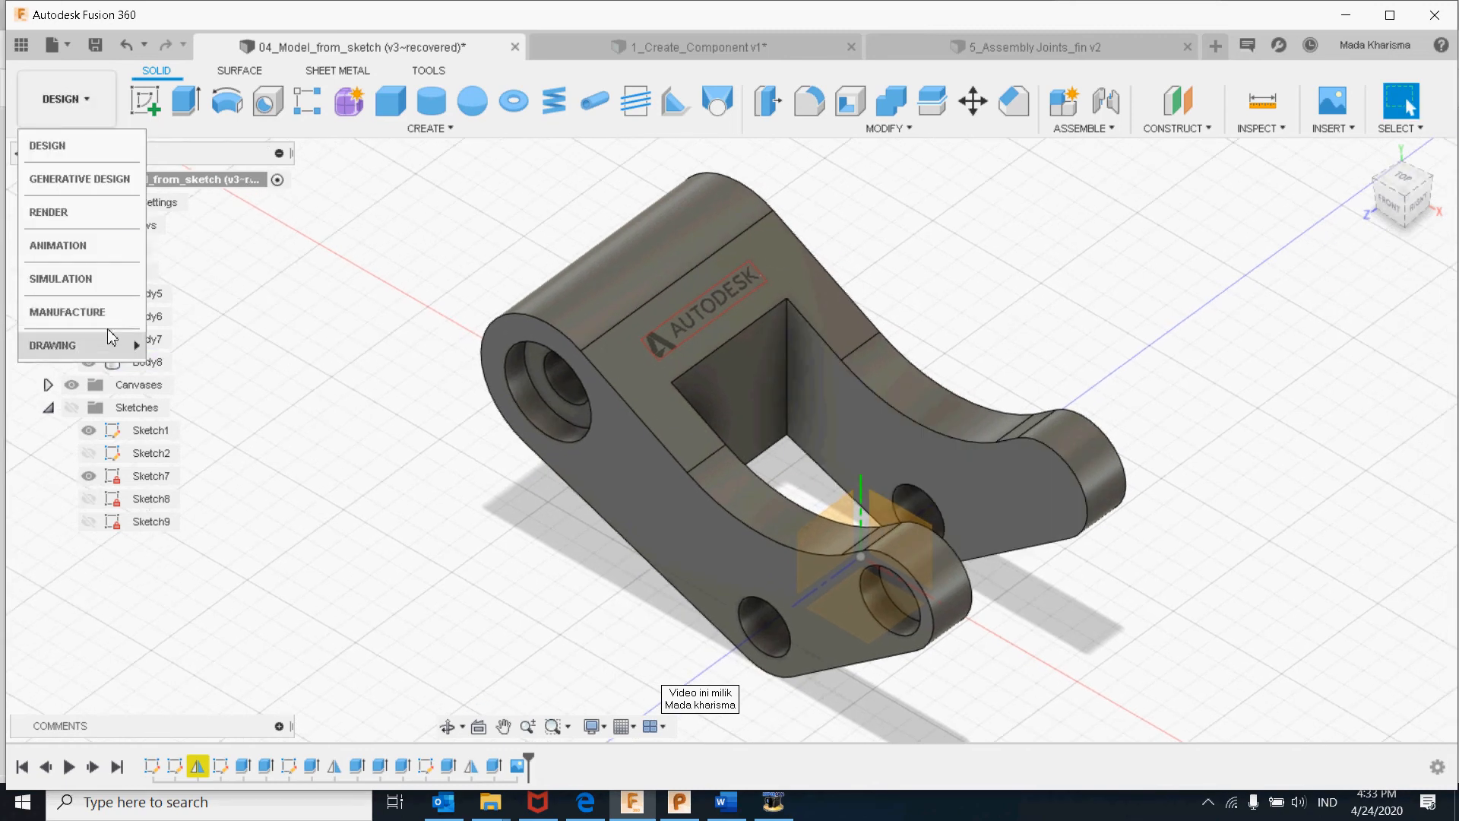
click(95, 213)
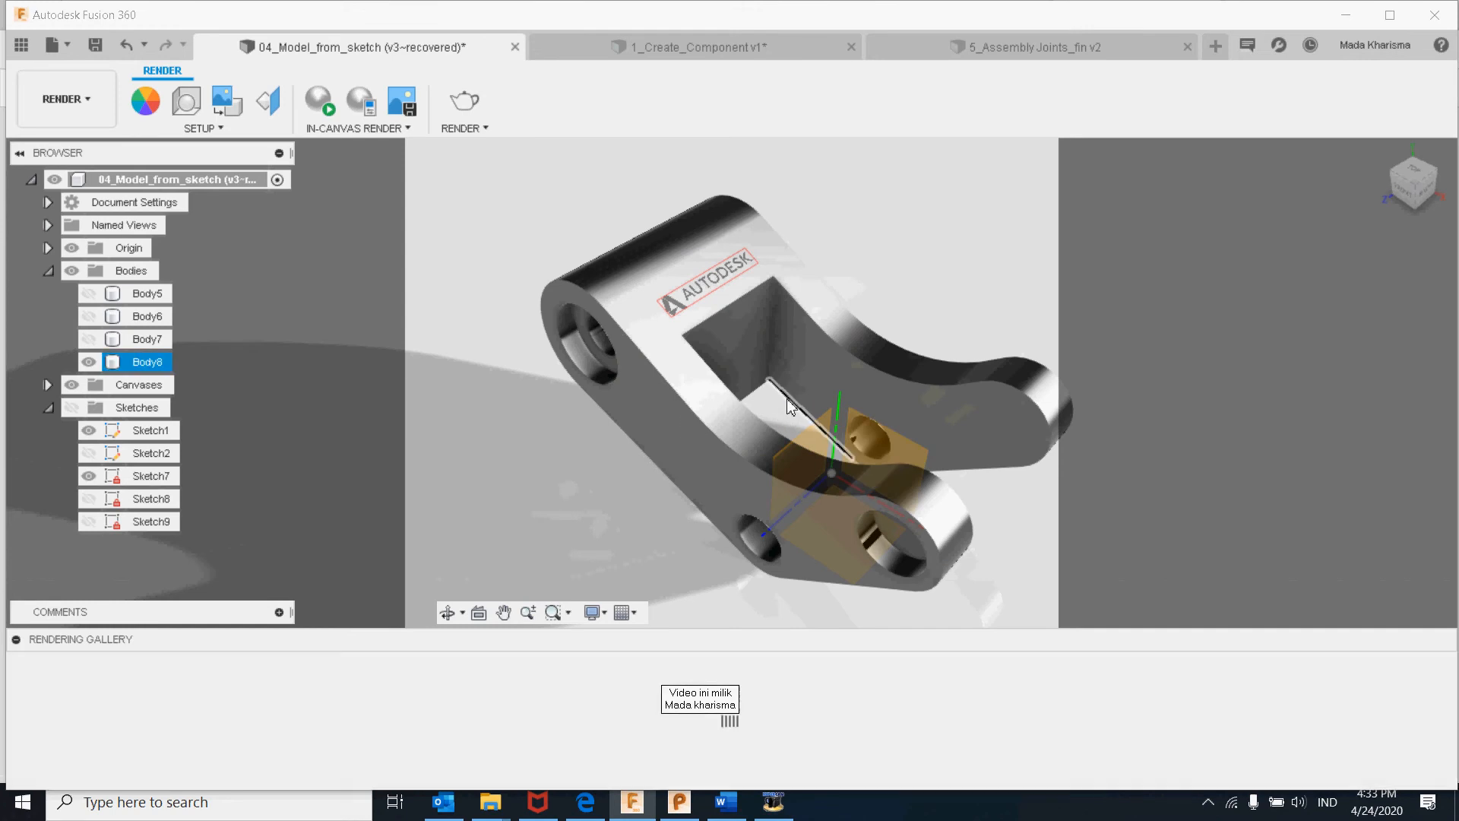
click(745, 397)
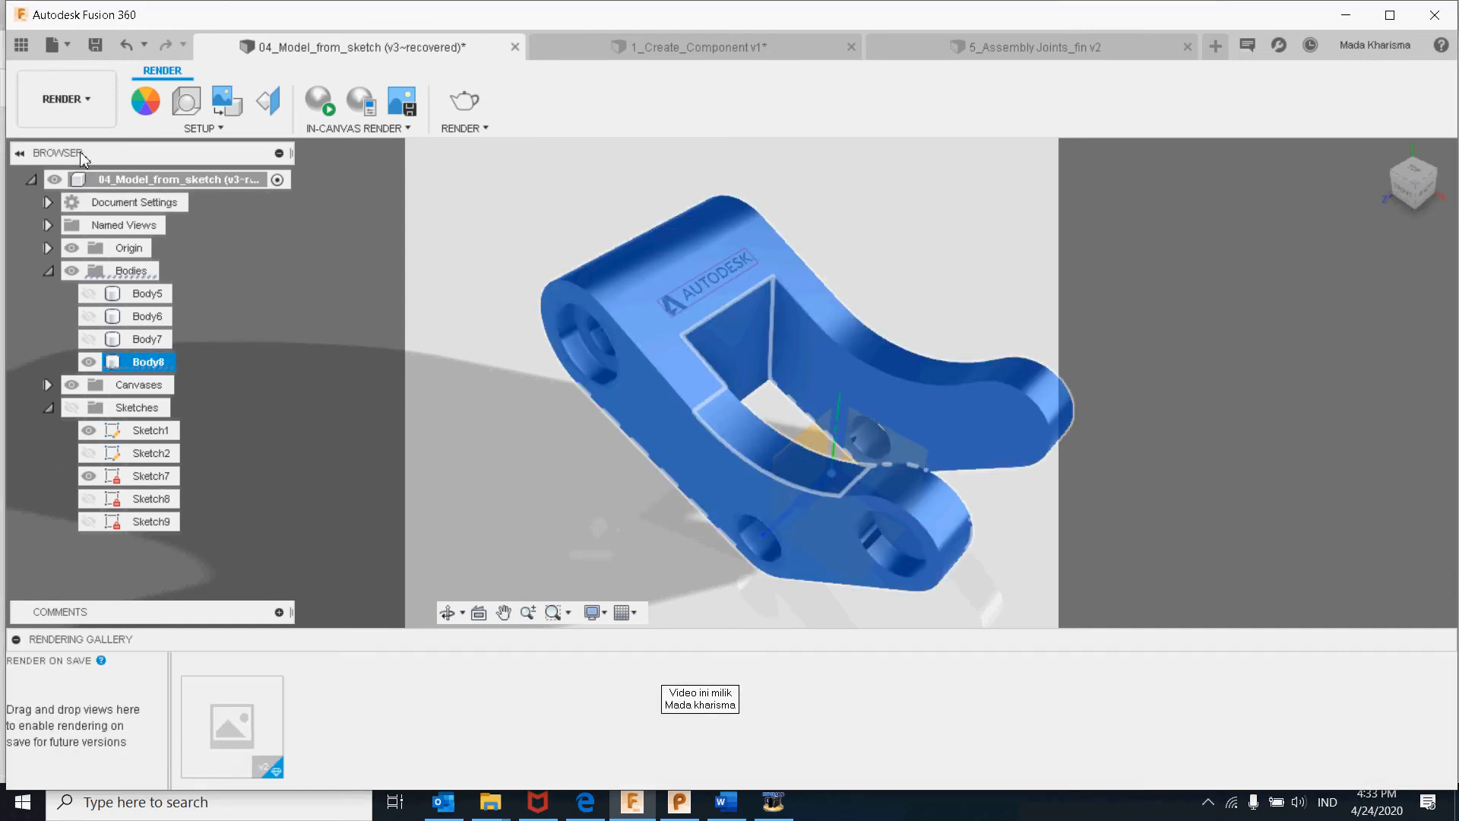
click(76, 107)
click(82, 151)
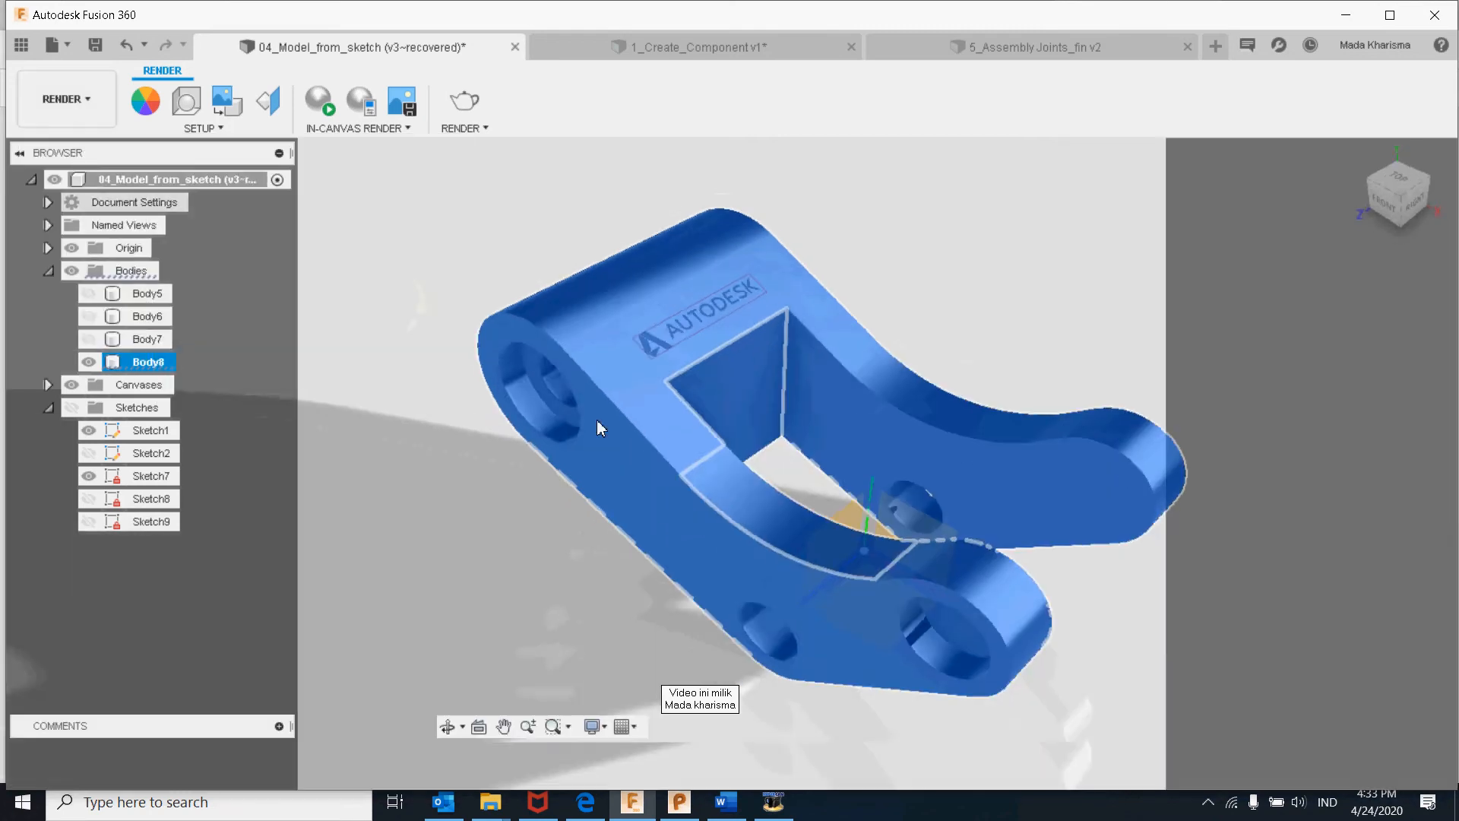
click(1169, 360)
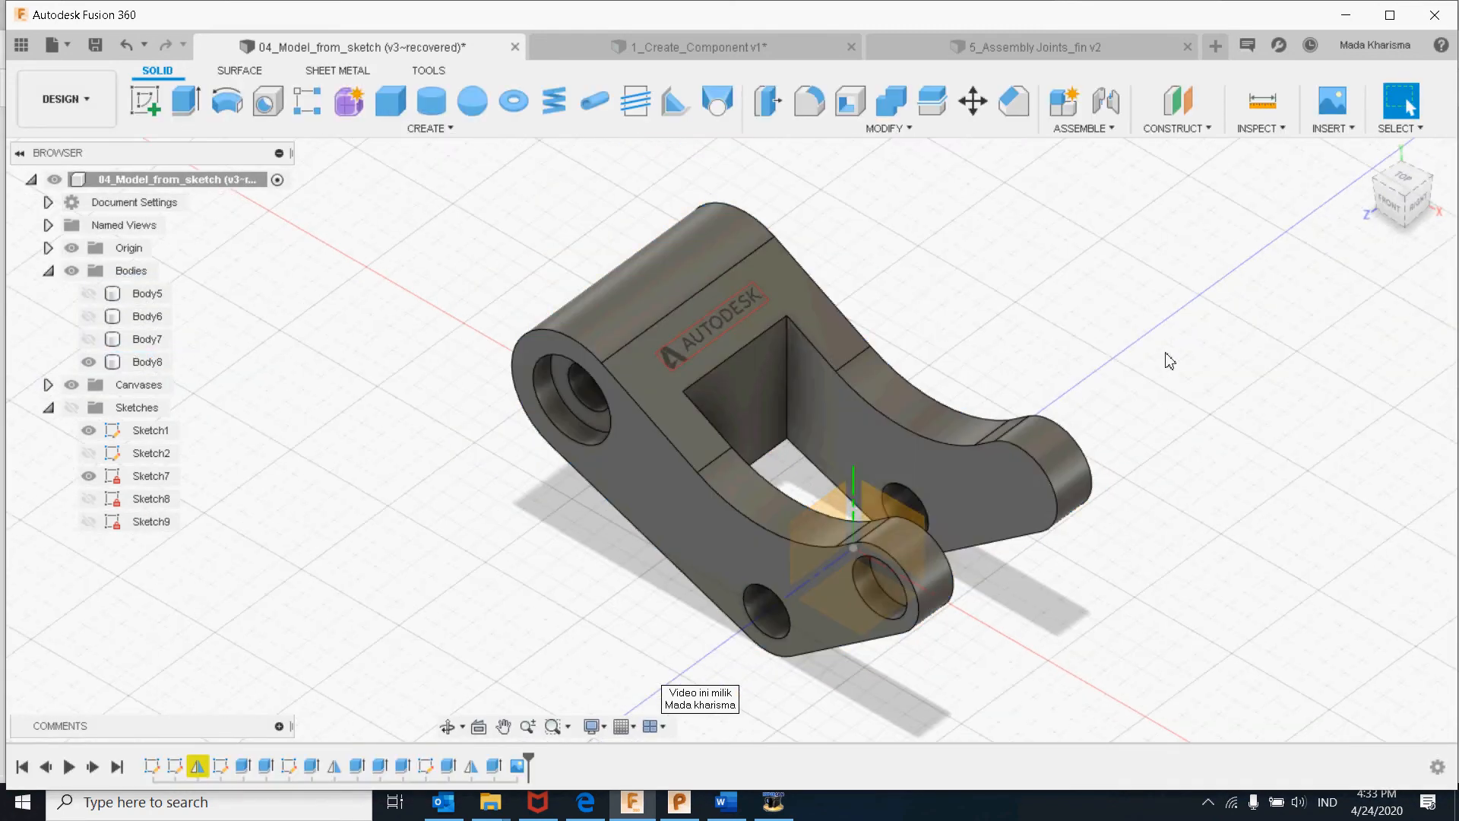
click(744, 453)
click(801, 473)
middle_drag(810, 469, 761, 483)
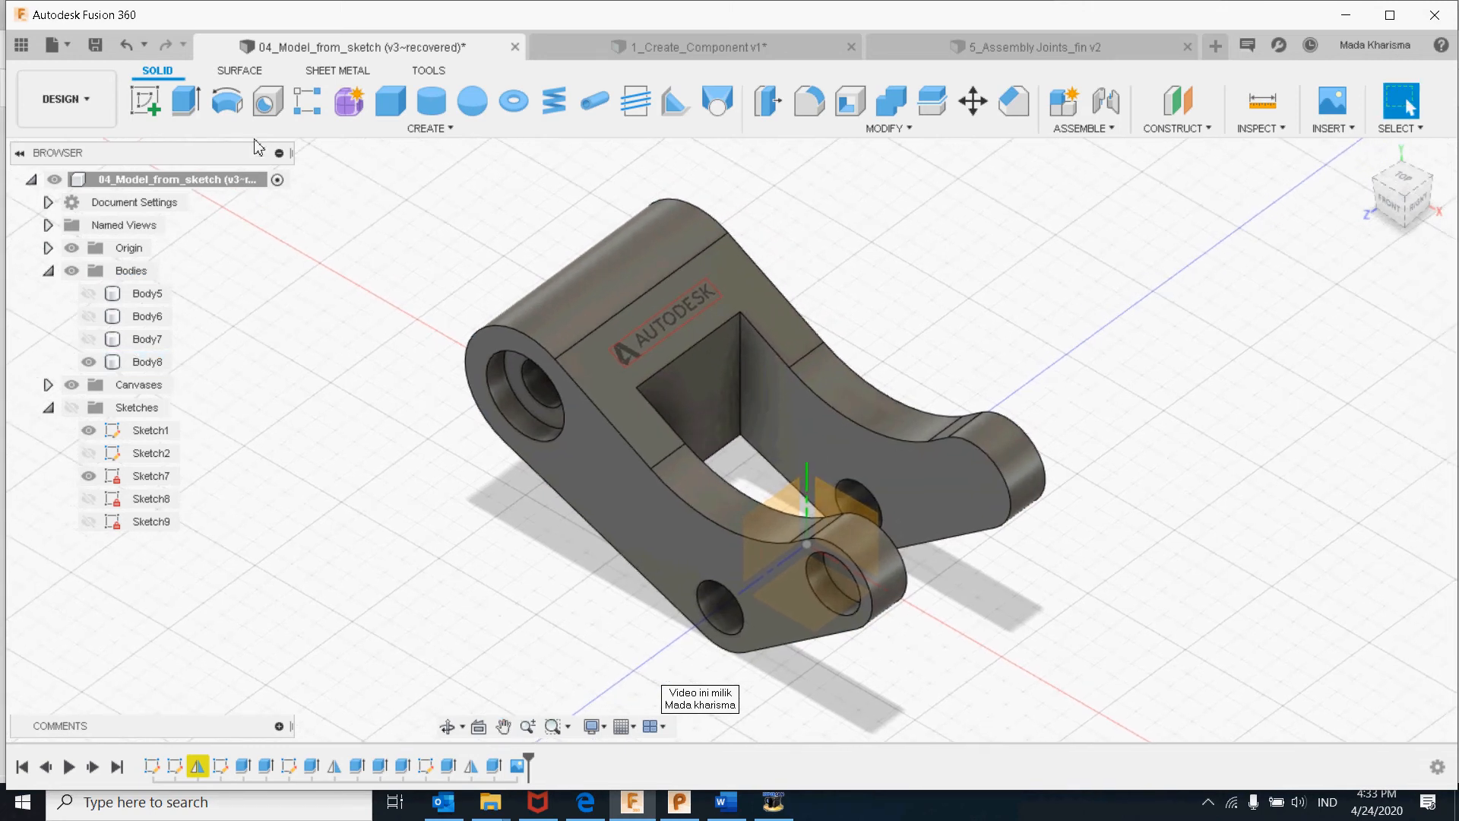
- Switch to the Render workspace and hide the Origin folder's planes and axes
click(80, 105)
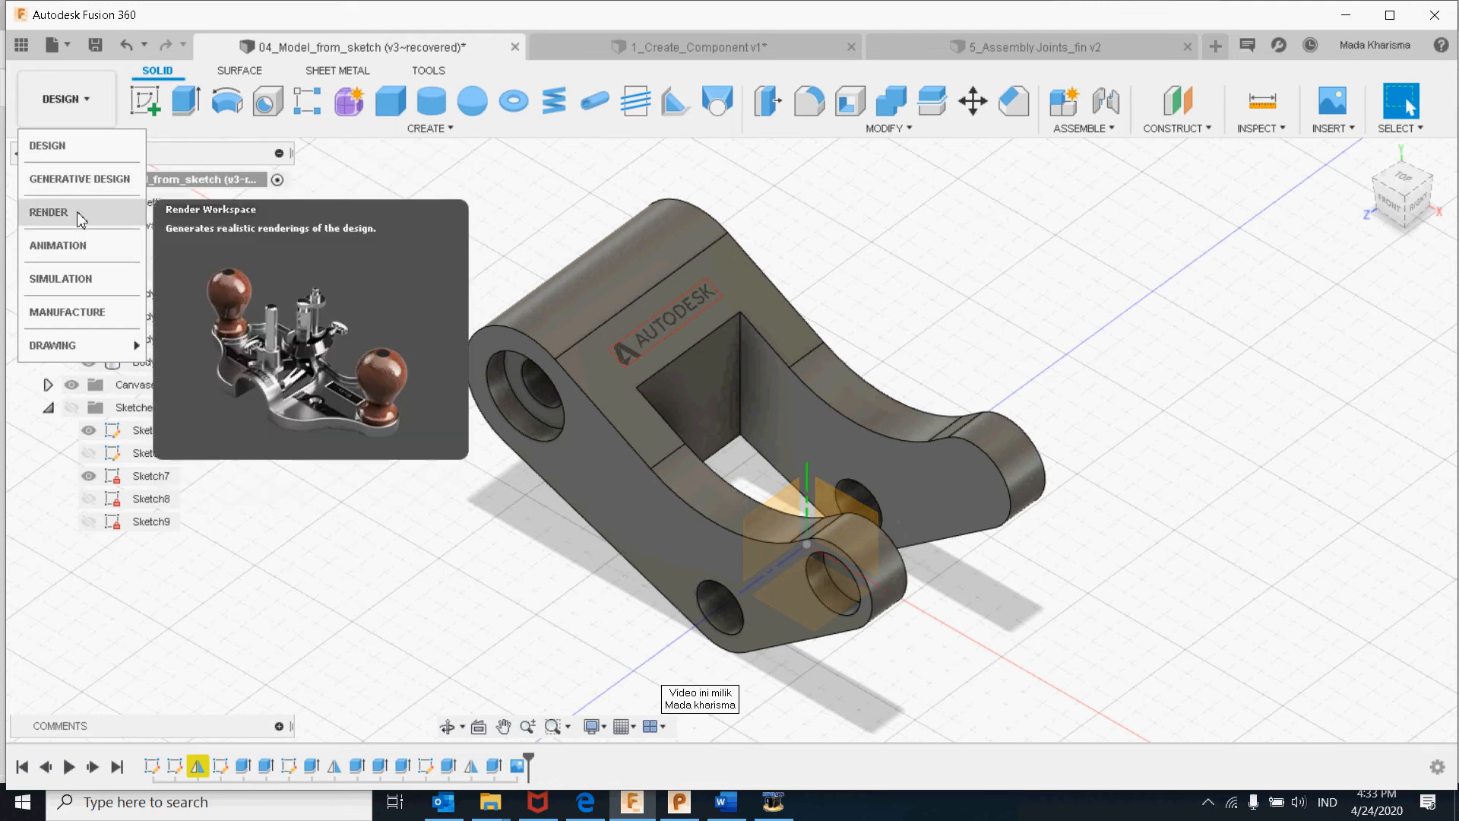
click(47, 213)
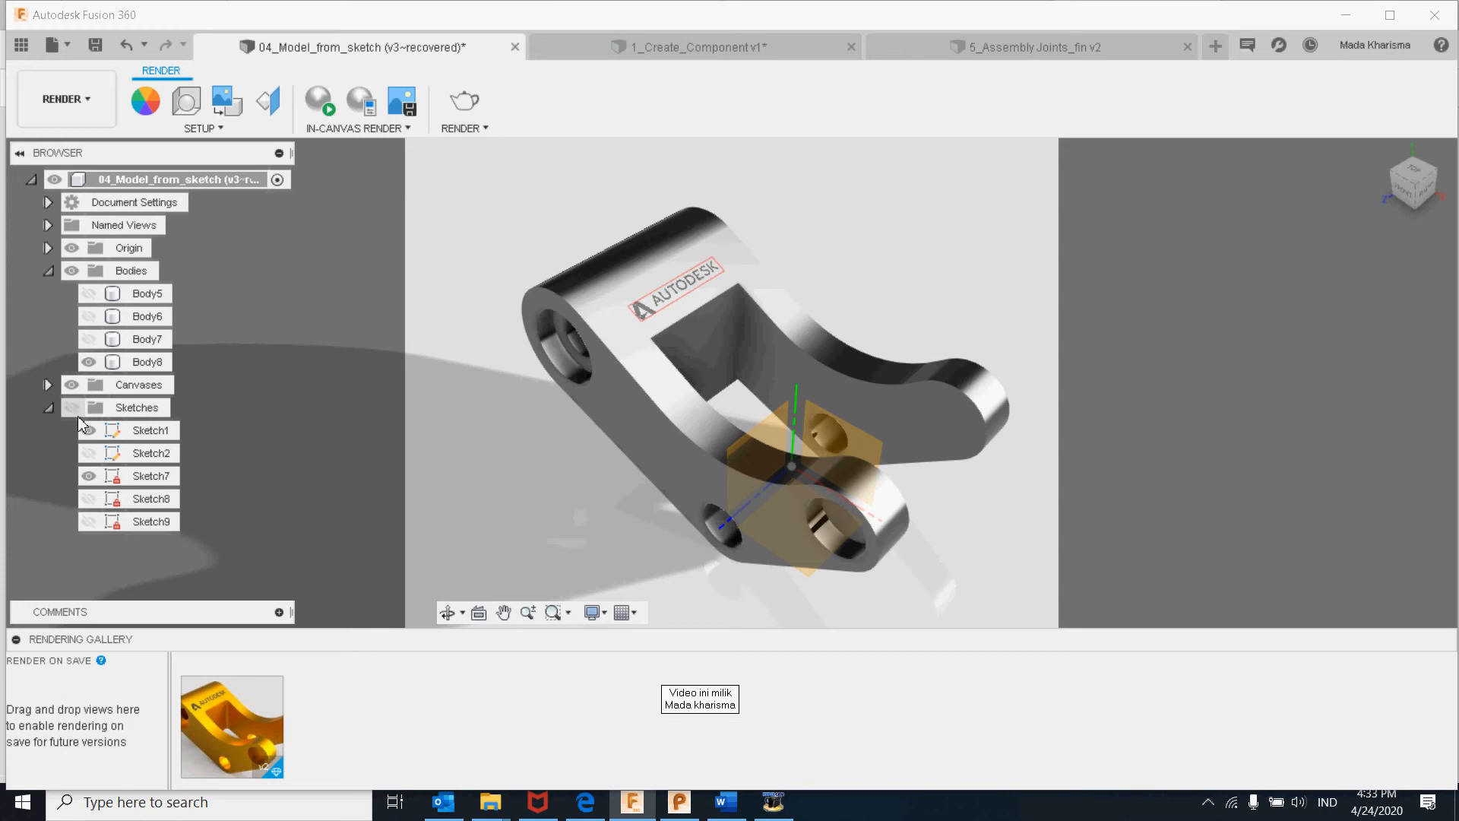
click(72, 249)
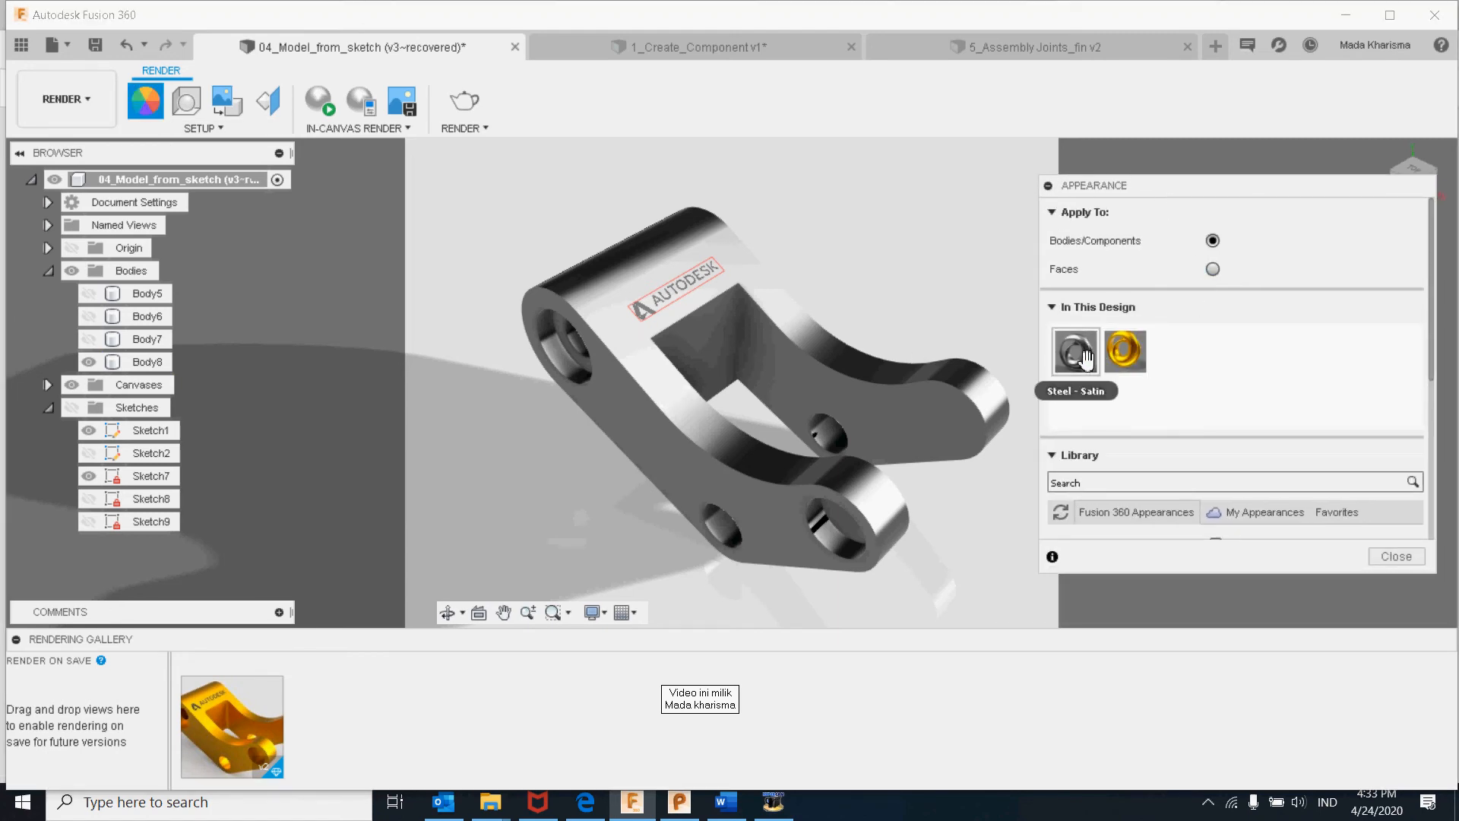
- Unassign and delete the Steel - Satin appearance from the design and look through the Fusion 360 appearance library
right_click(1085, 355)
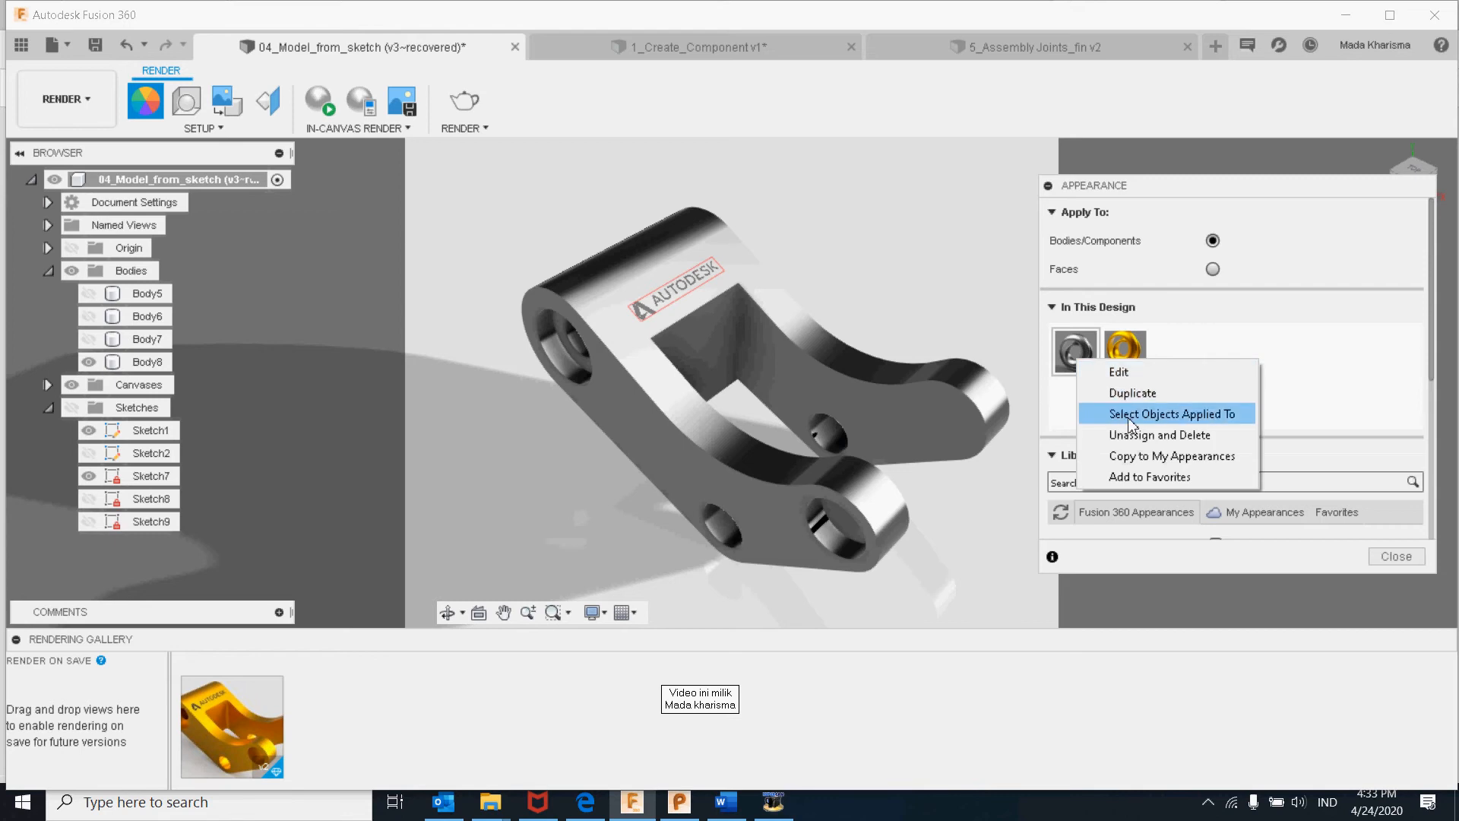
click(1160, 435)
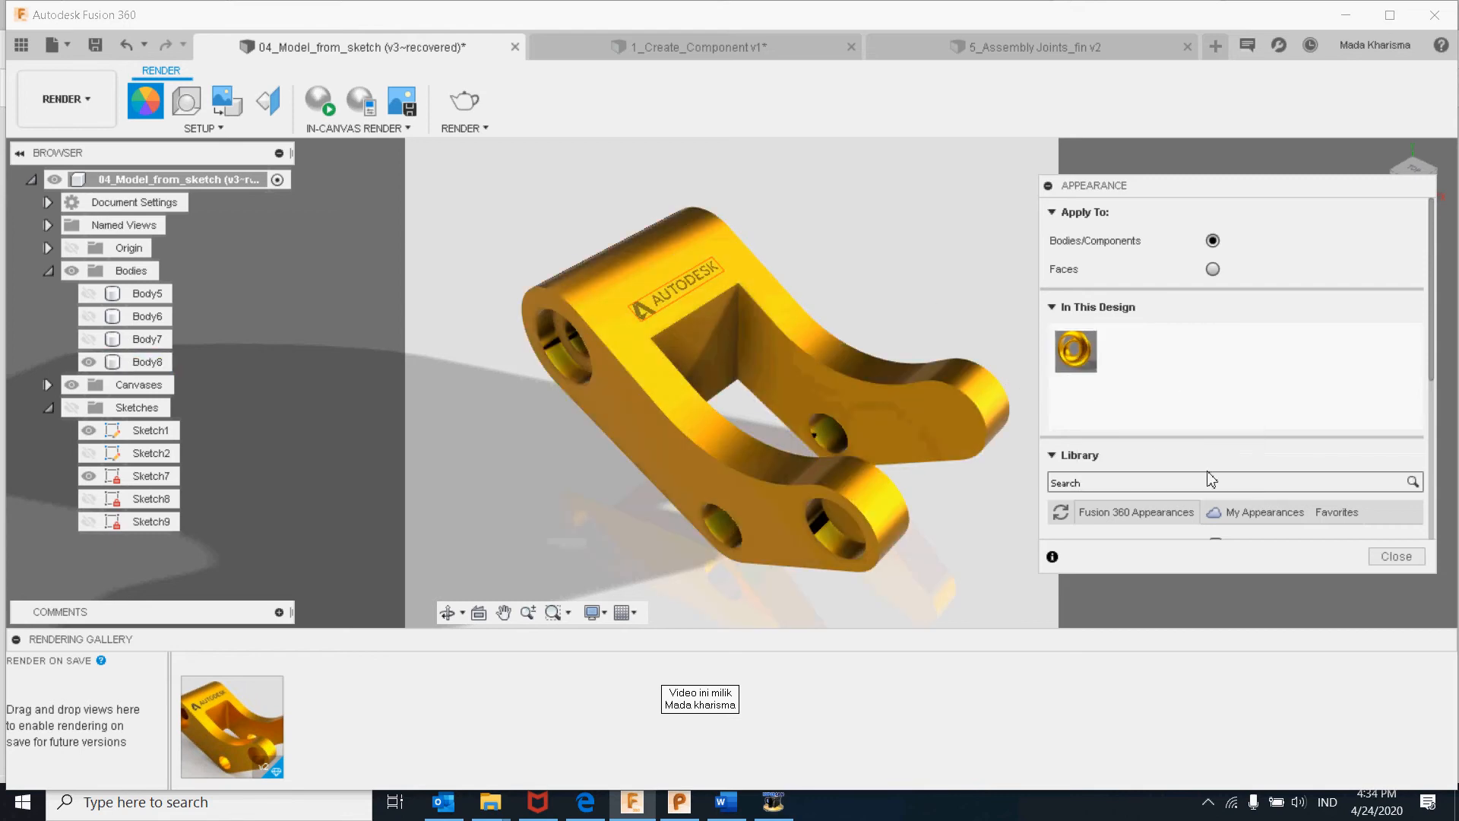
scroll(1171, 357, down, 3)
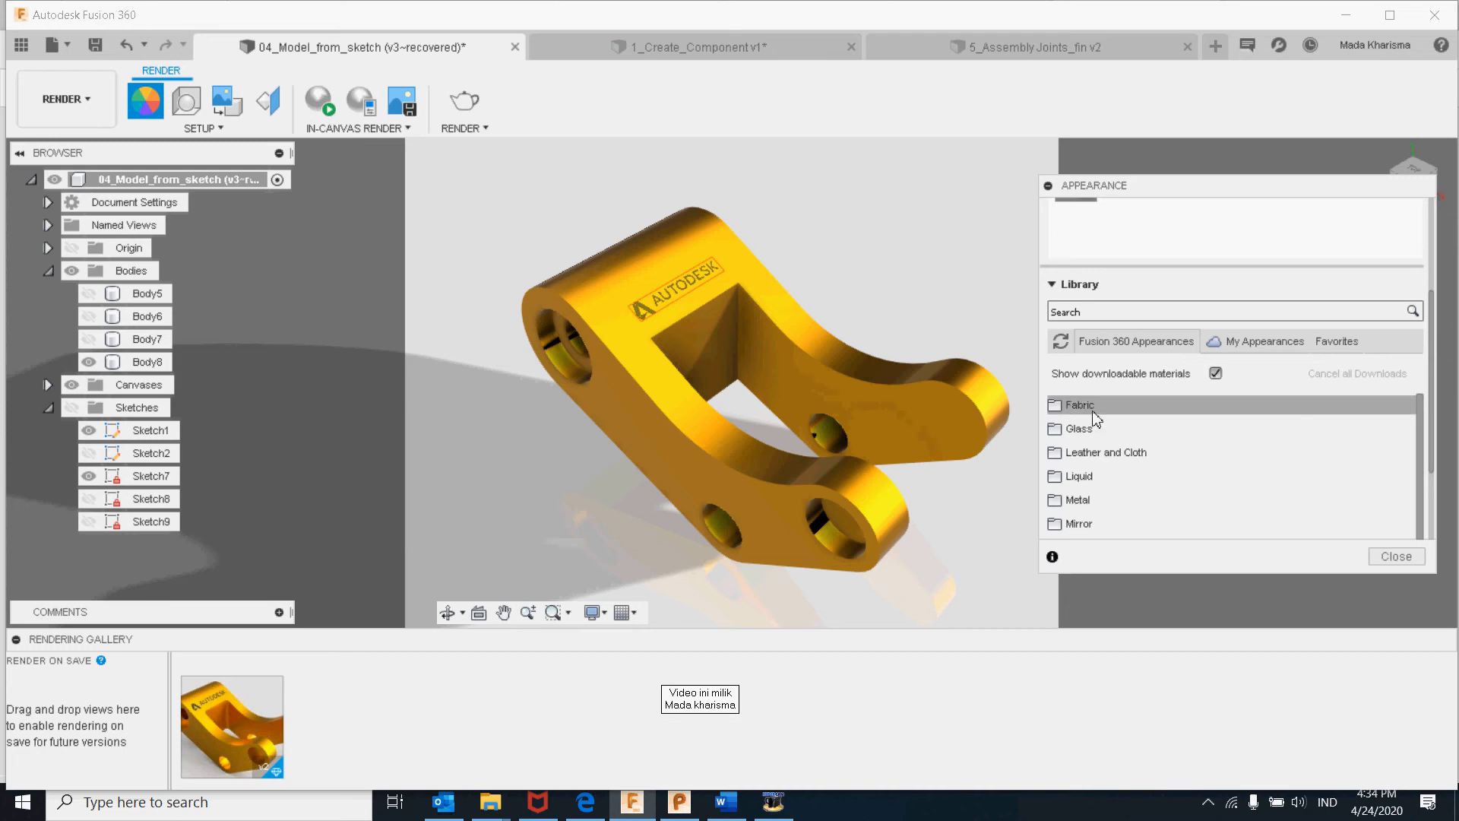
scroll(1097, 421, down, 1)
scroll(1102, 422, down, 3)
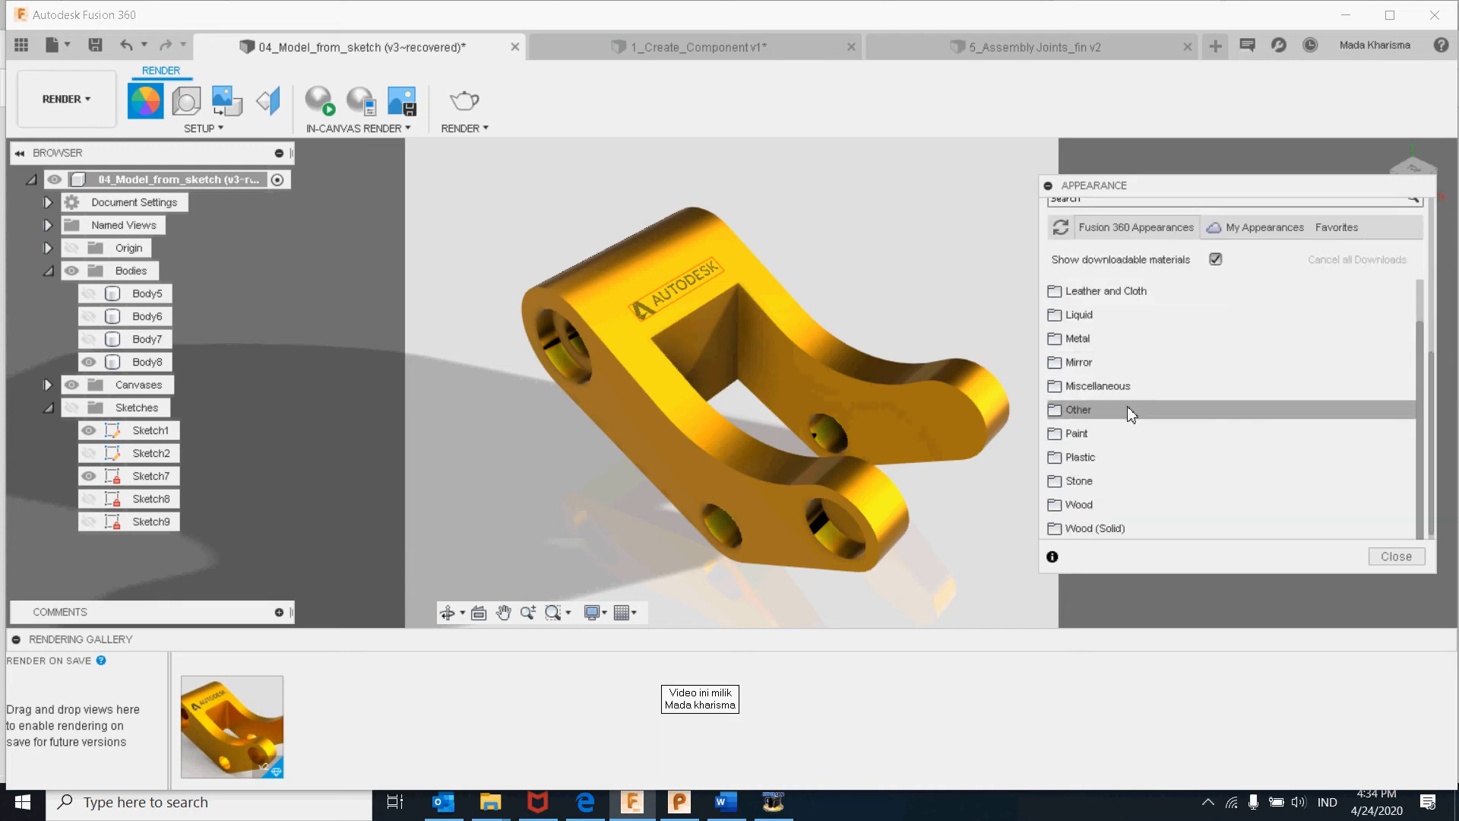
scroll(1137, 441, down, 1)
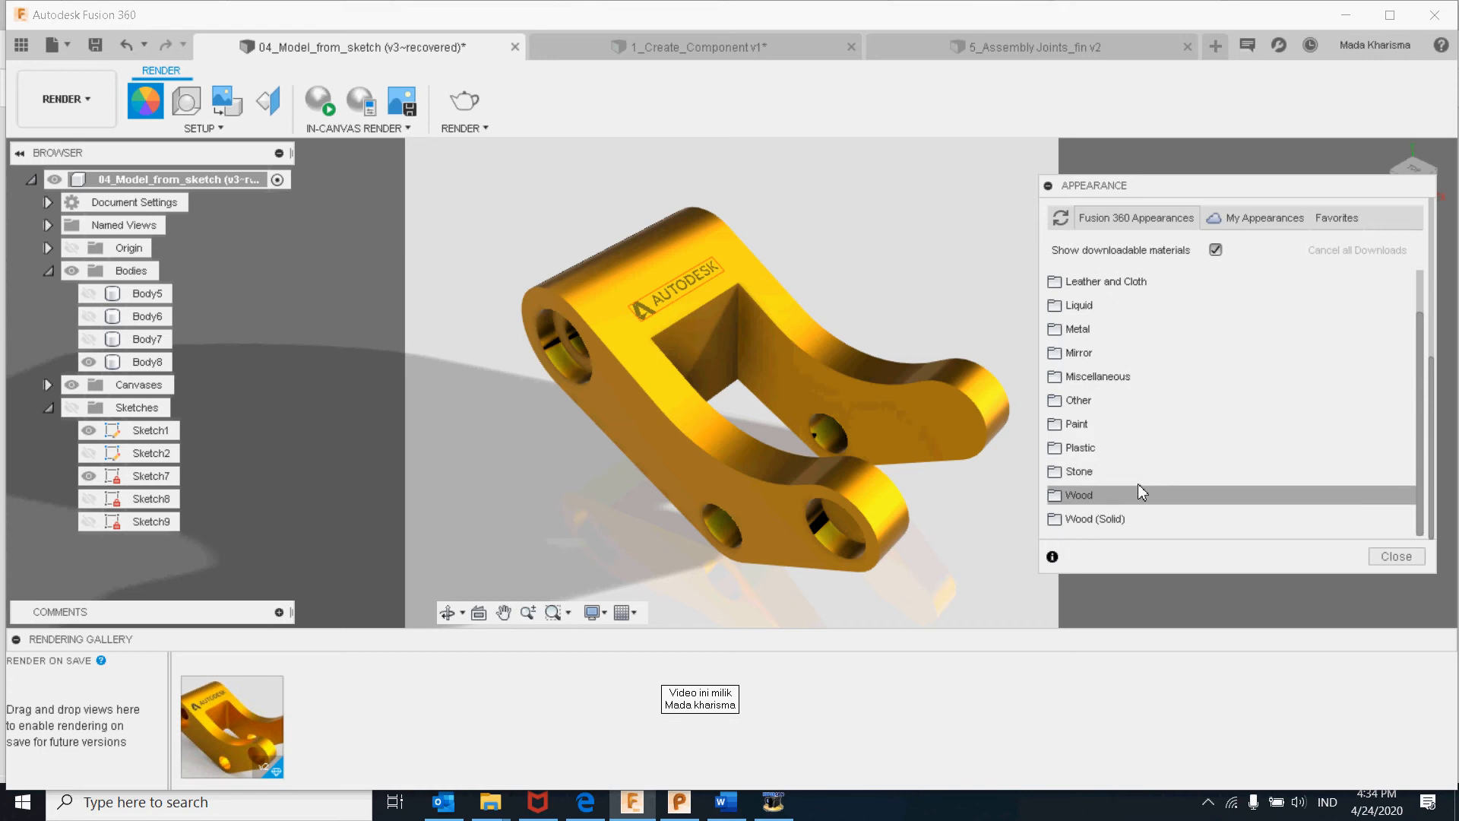
scroll(1264, 482, up, 10)
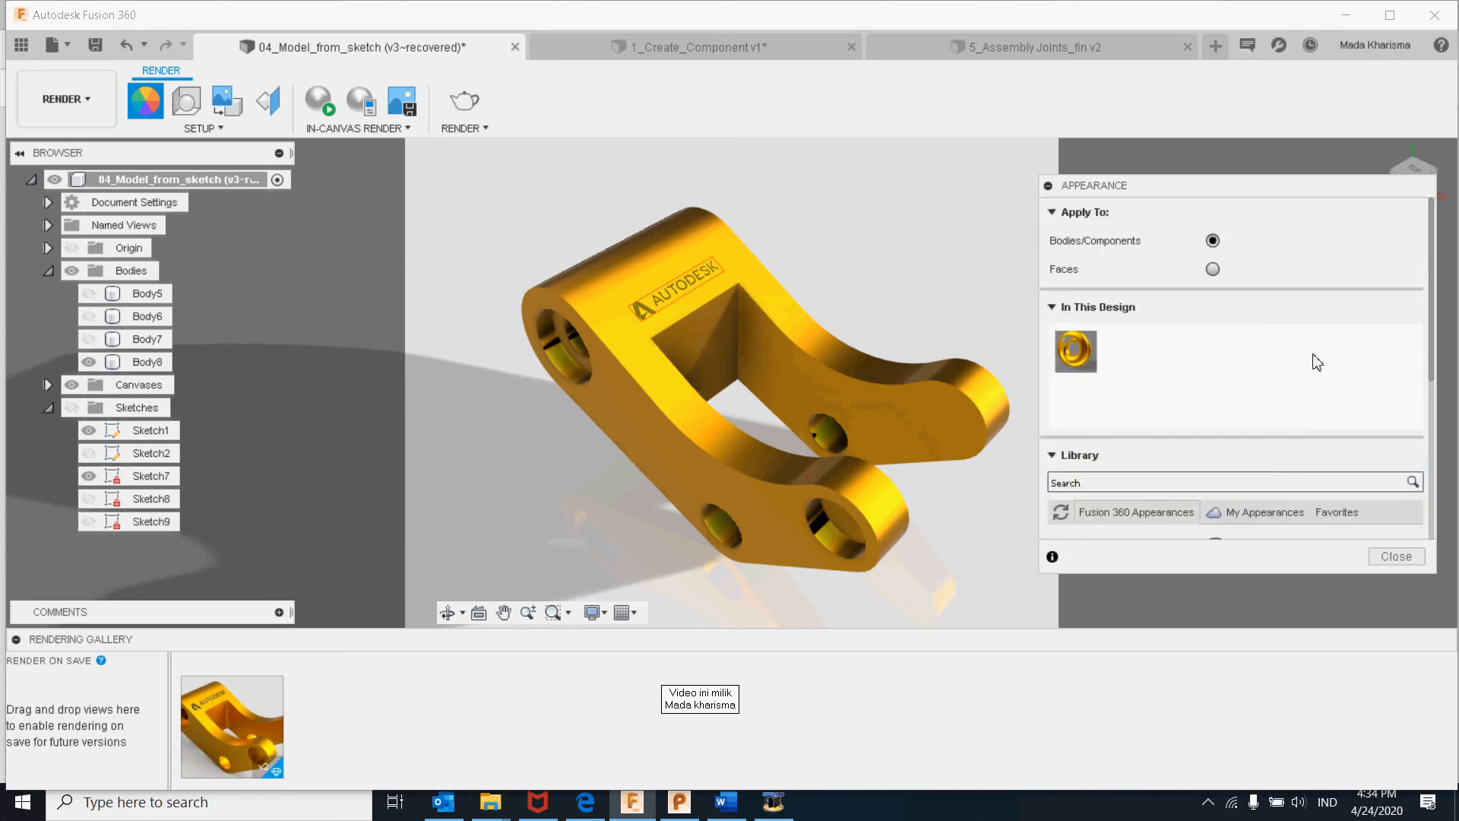
click(1399, 556)
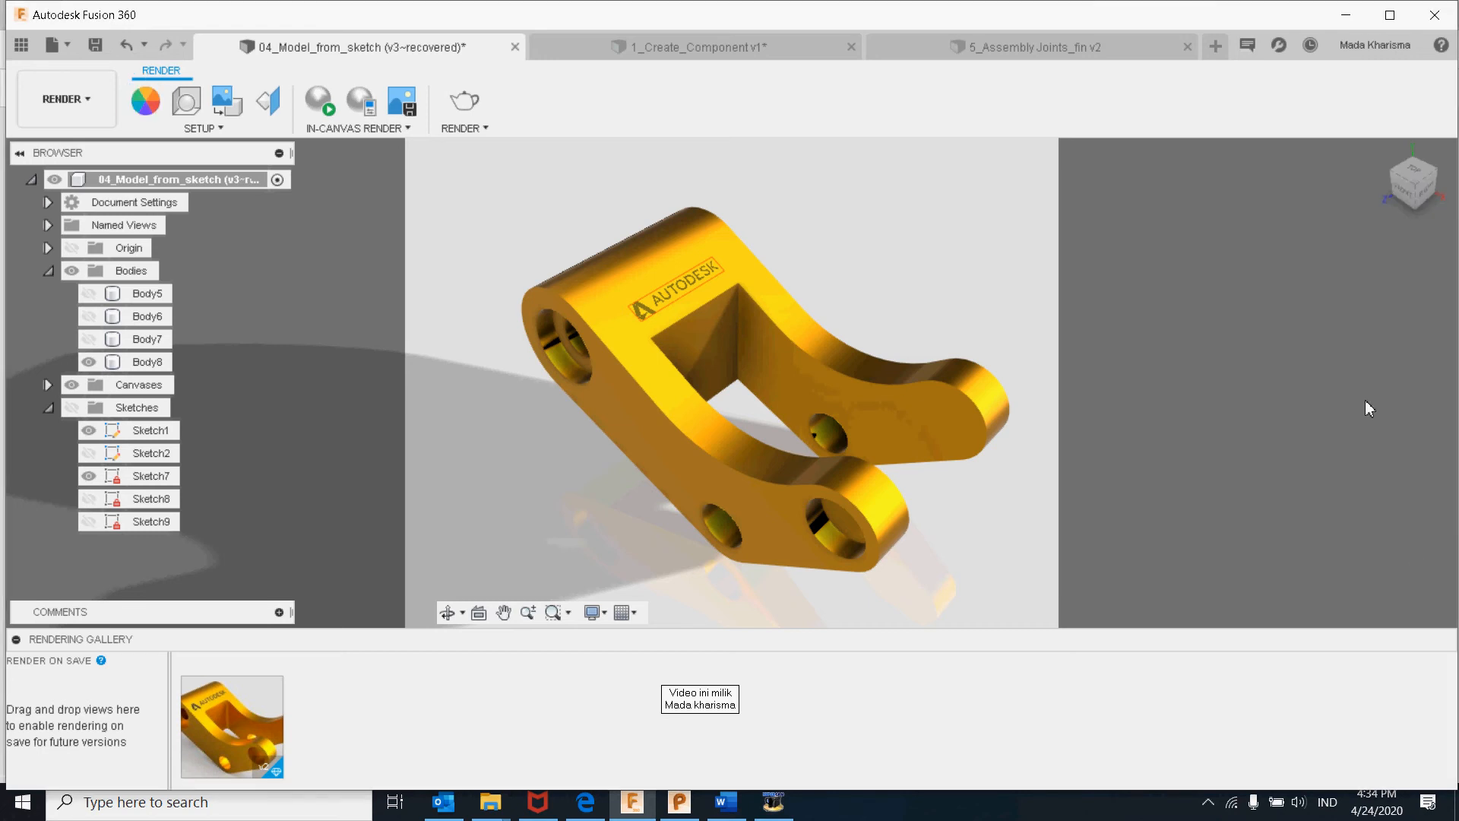
- Set the scene's environment brightness to 1449.275 lx, keeping the Solid Color background and its current color
click(187, 101)
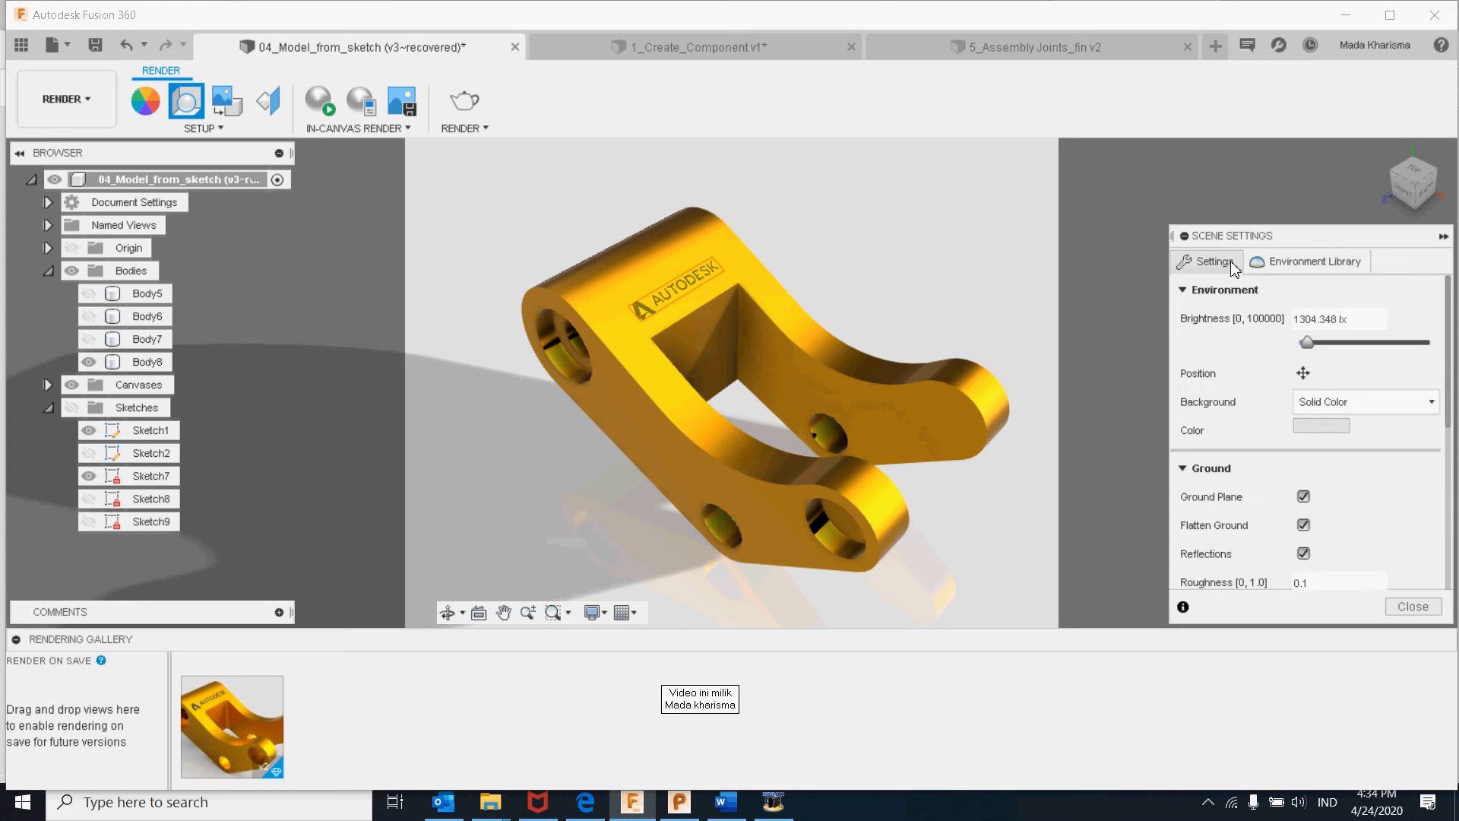
mouse_move(1309, 344)
mouse_down()
mouse_move(1326, 343)
mouse_move(1309, 346)
mouse_up()
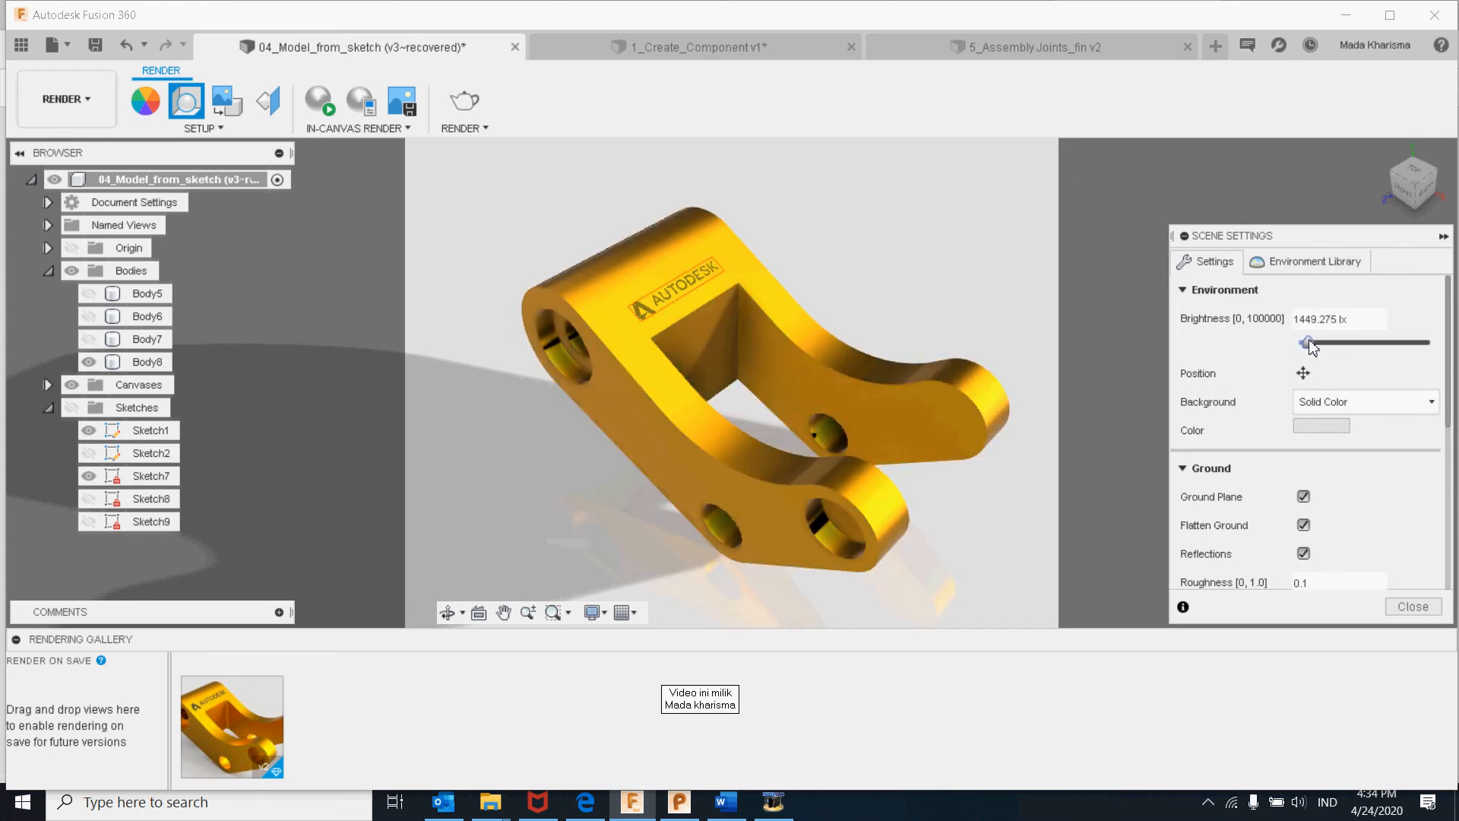
click(1341, 403)
click(1343, 406)
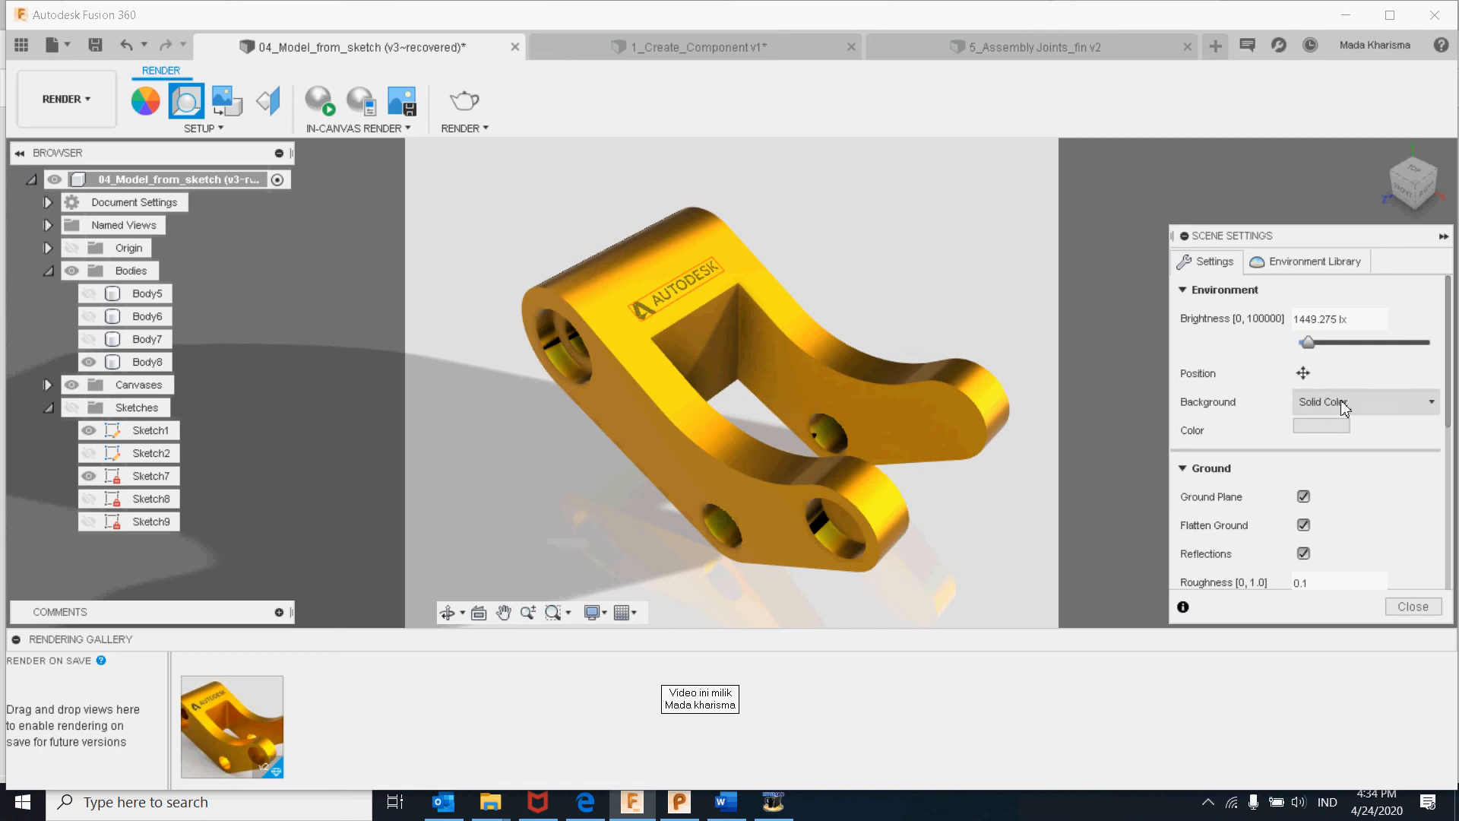
click(1335, 434)
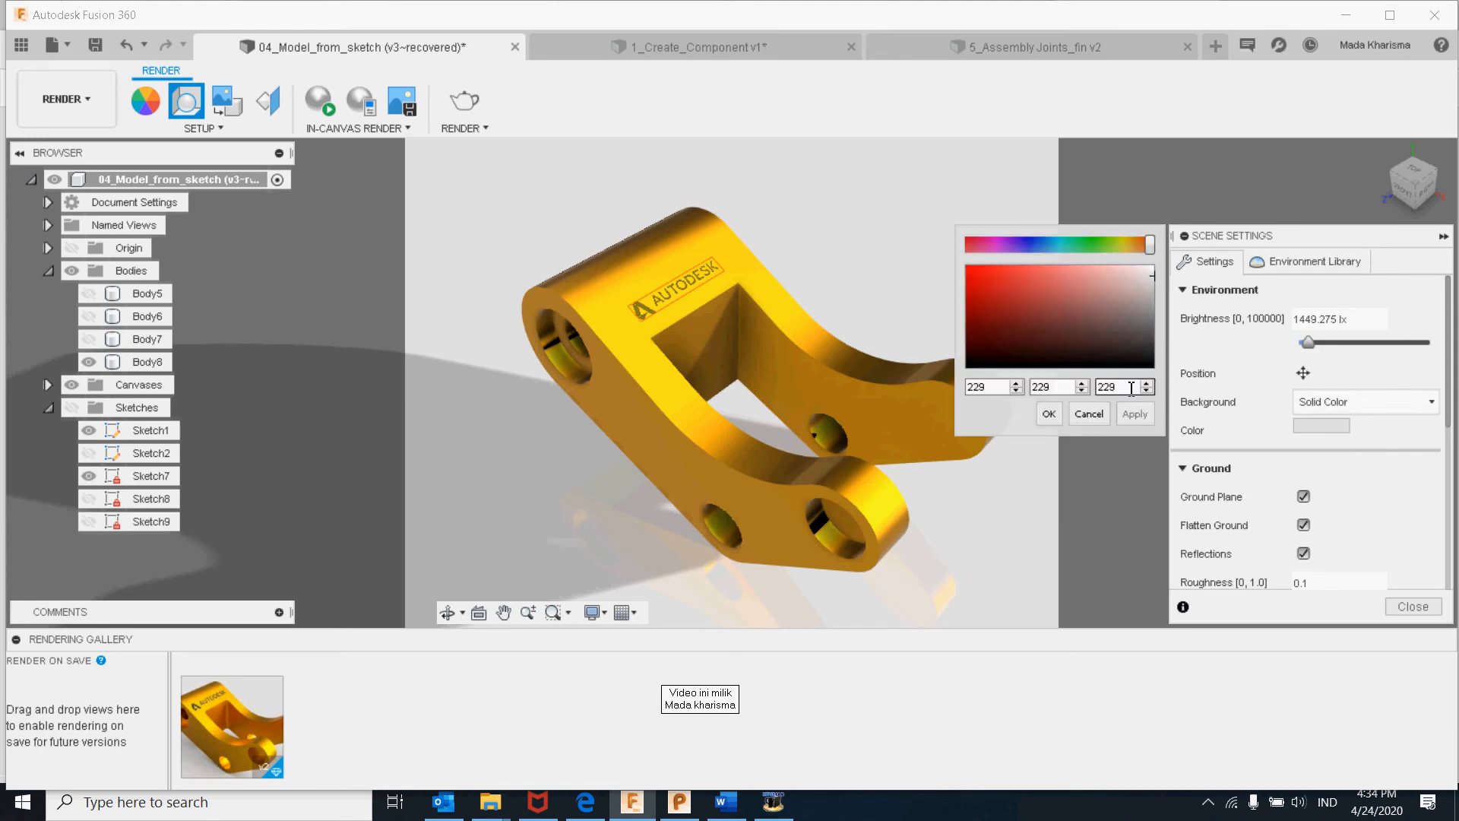
click(1090, 413)
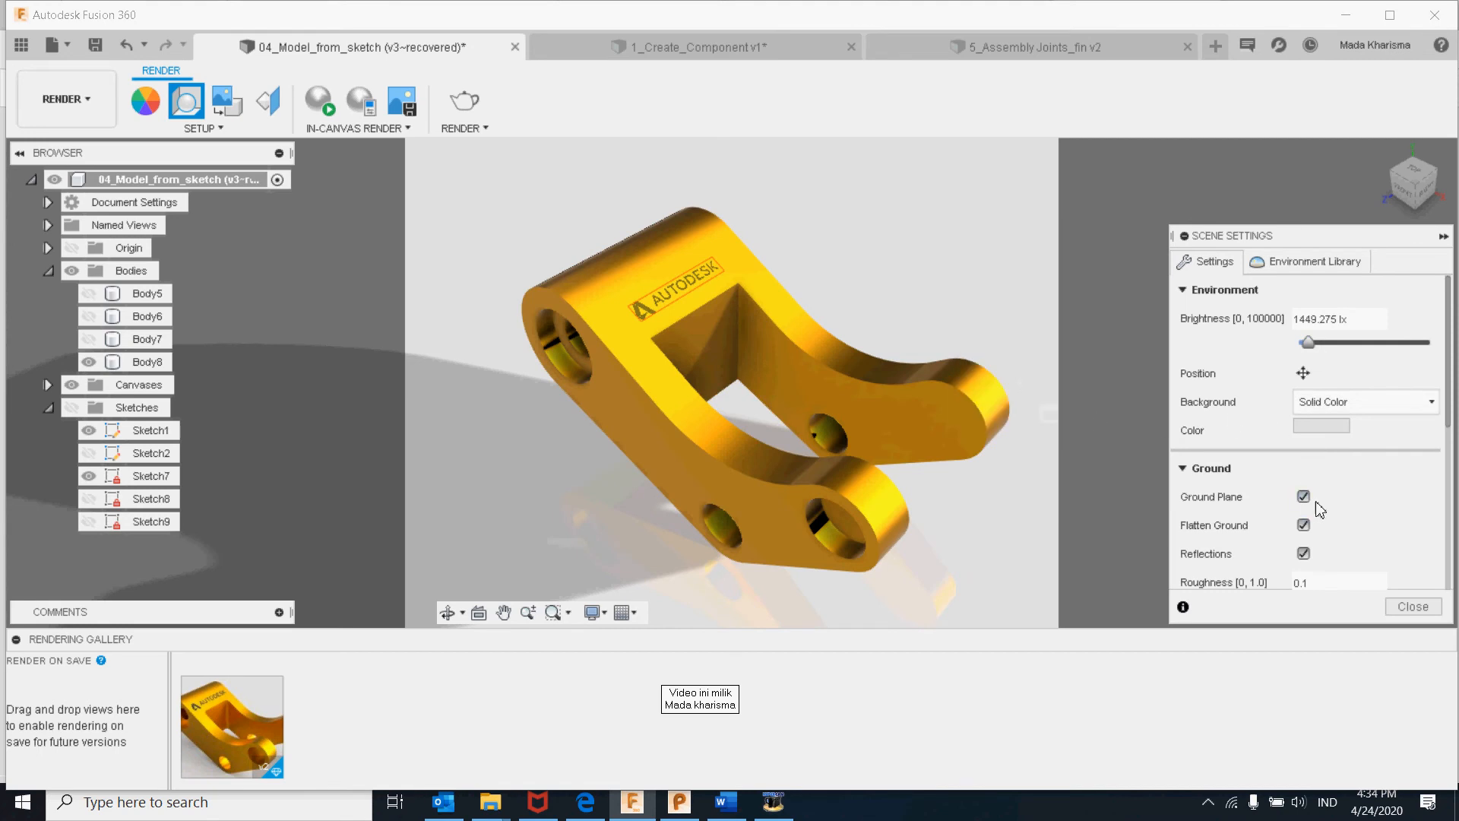
- Set the ground roughness to 0.3, turn off Flatten Ground, and test the Reflections and Ground Plane options
scroll(1331, 501, down, 3)
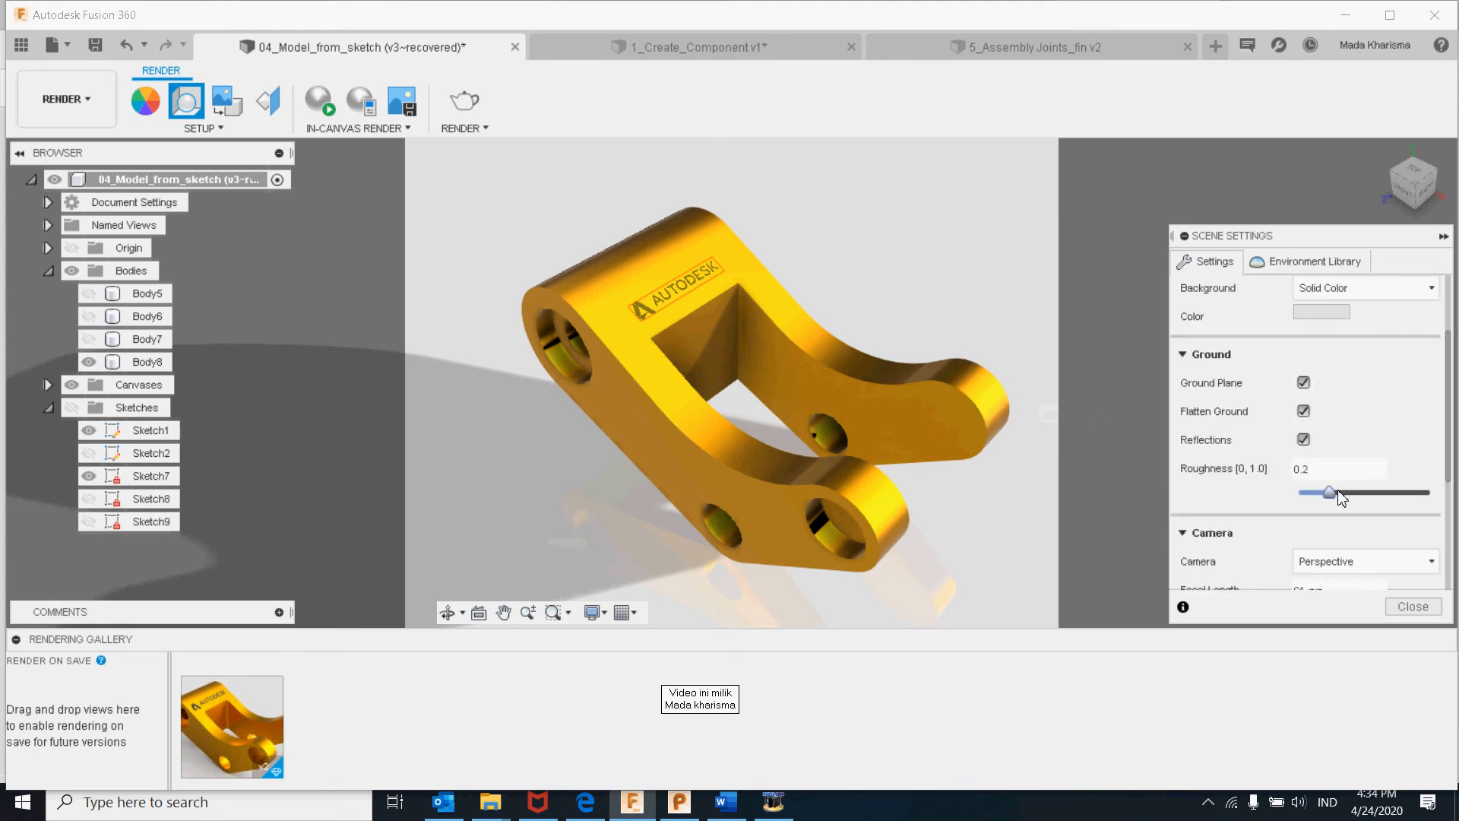
click(1303, 441)
click(1305, 440)
click(1304, 382)
click(1304, 383)
click(1304, 382)
click(1304, 382)
- Set the render camera to Perspective with Ortho Faces after trying Orthographic, with a 76 mm focal length and 8.0 EV exposure
scroll(1315, 549, down, 3)
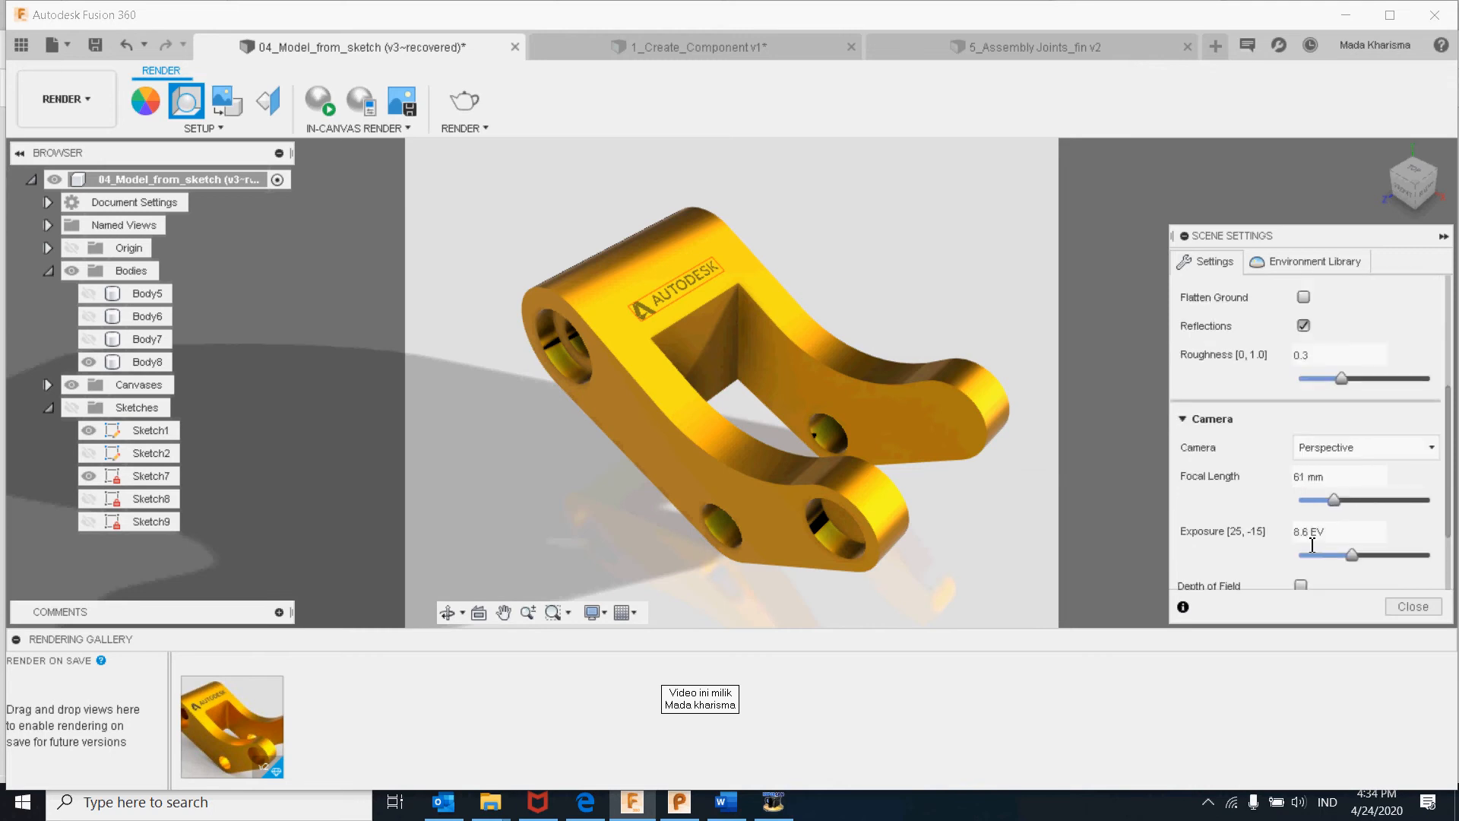
click(1379, 448)
click(1324, 473)
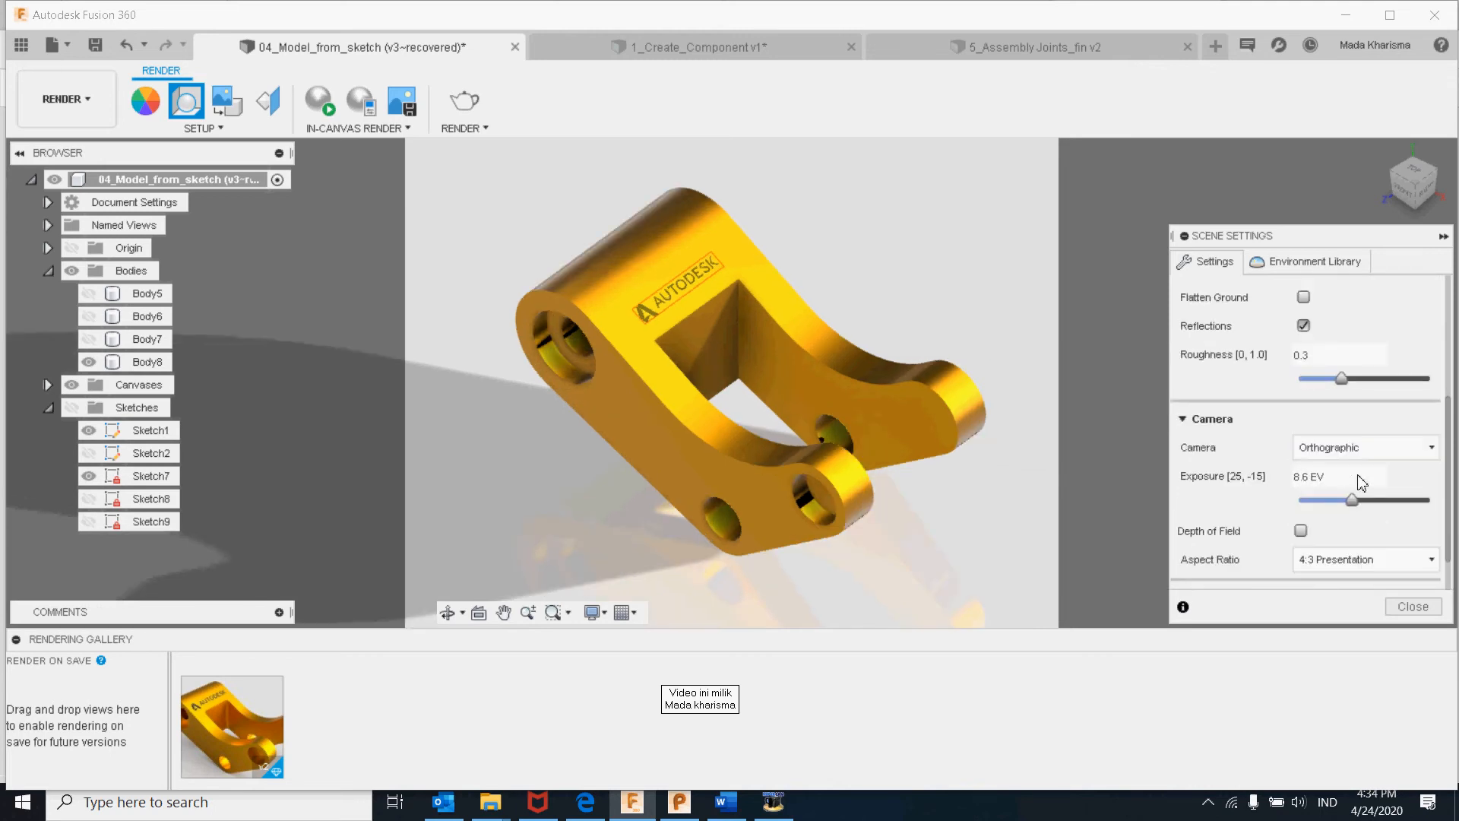
click(1416, 450)
click(1403, 516)
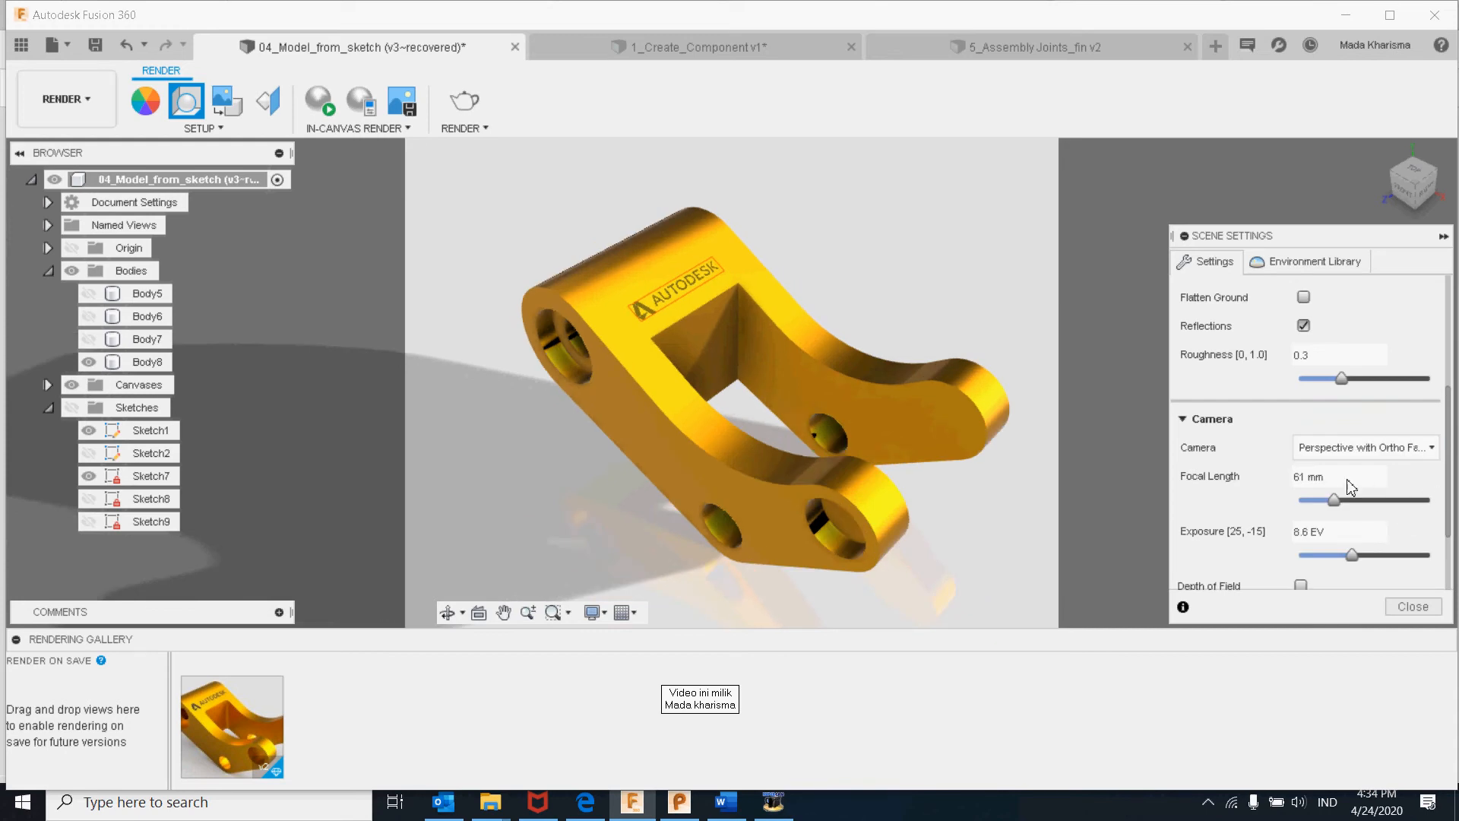
mouse_move(1336, 503)
mouse_down()
mouse_move(1414, 512)
mouse_move(1308, 504)
mouse_move(1347, 509)
mouse_up()
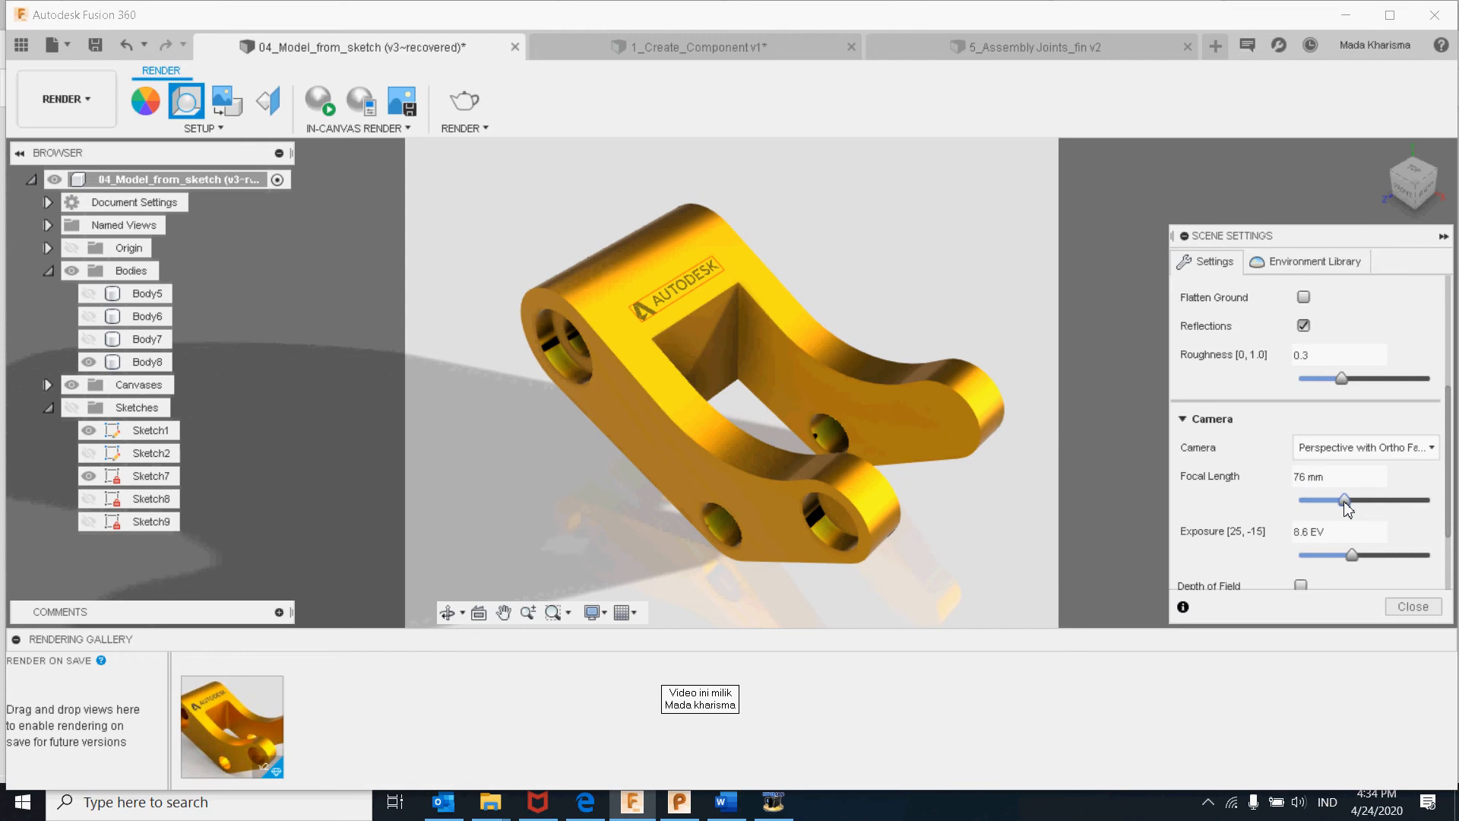
mouse_move(1355, 561)
mouse_down()
mouse_move(1383, 561)
mouse_move(1343, 563)
mouse_move(1359, 564)
mouse_up()
- Set the scene's aspect ratio to Viewport aspect ratio, save the scene settings as defaults and close them
scroll(1297, 571, down, 3)
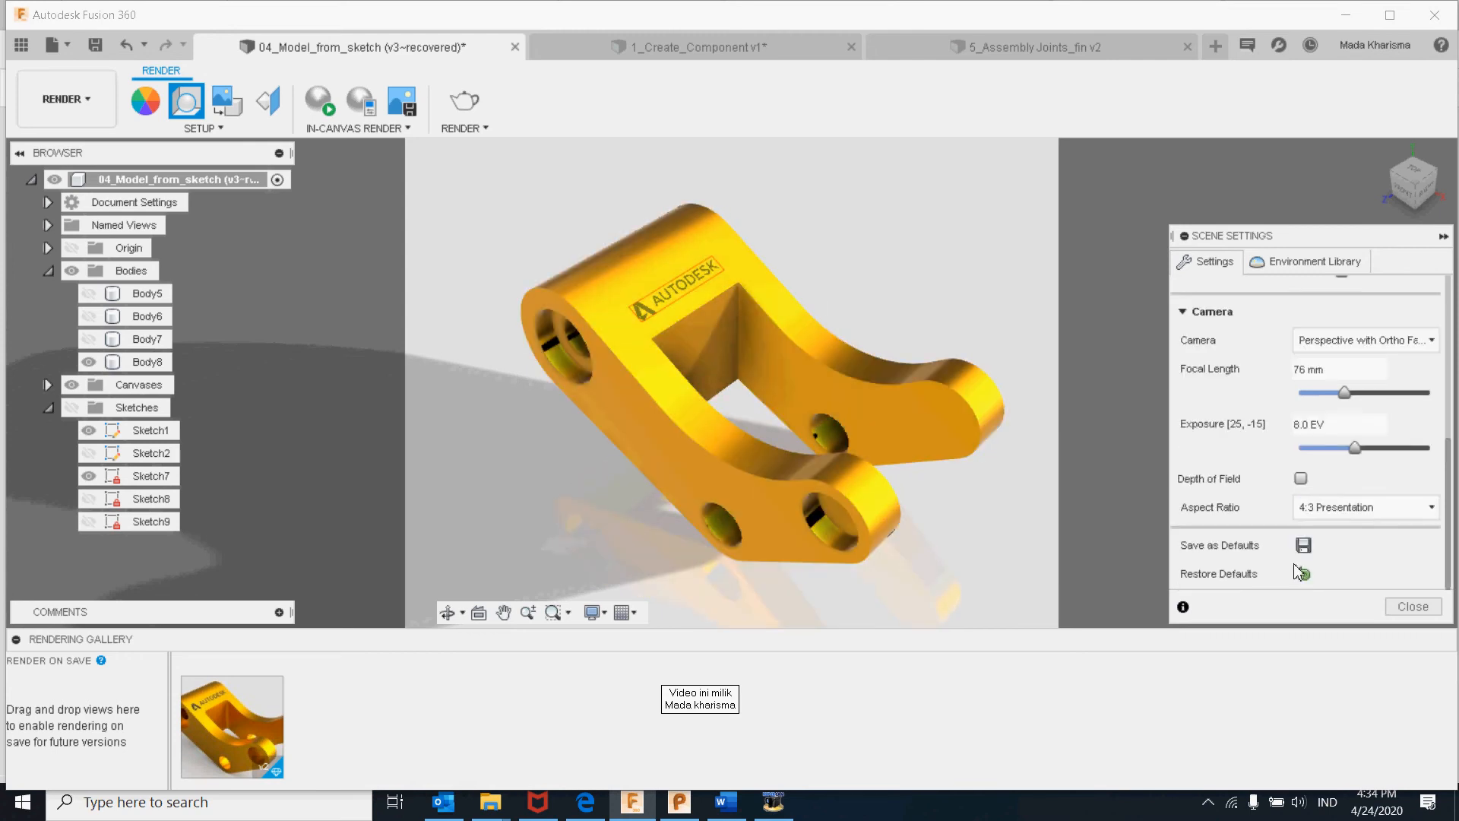
click(1344, 510)
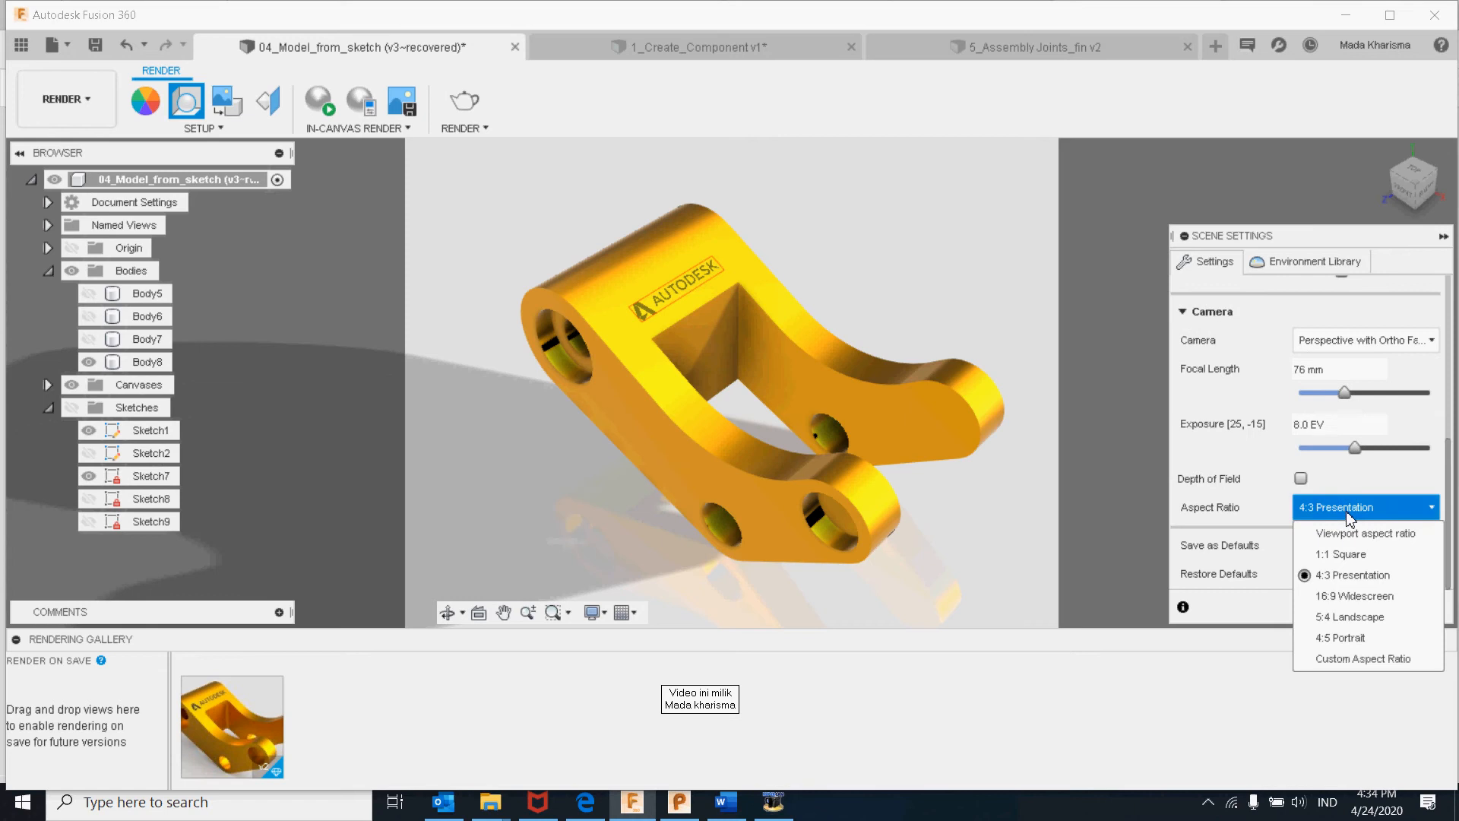
click(1354, 536)
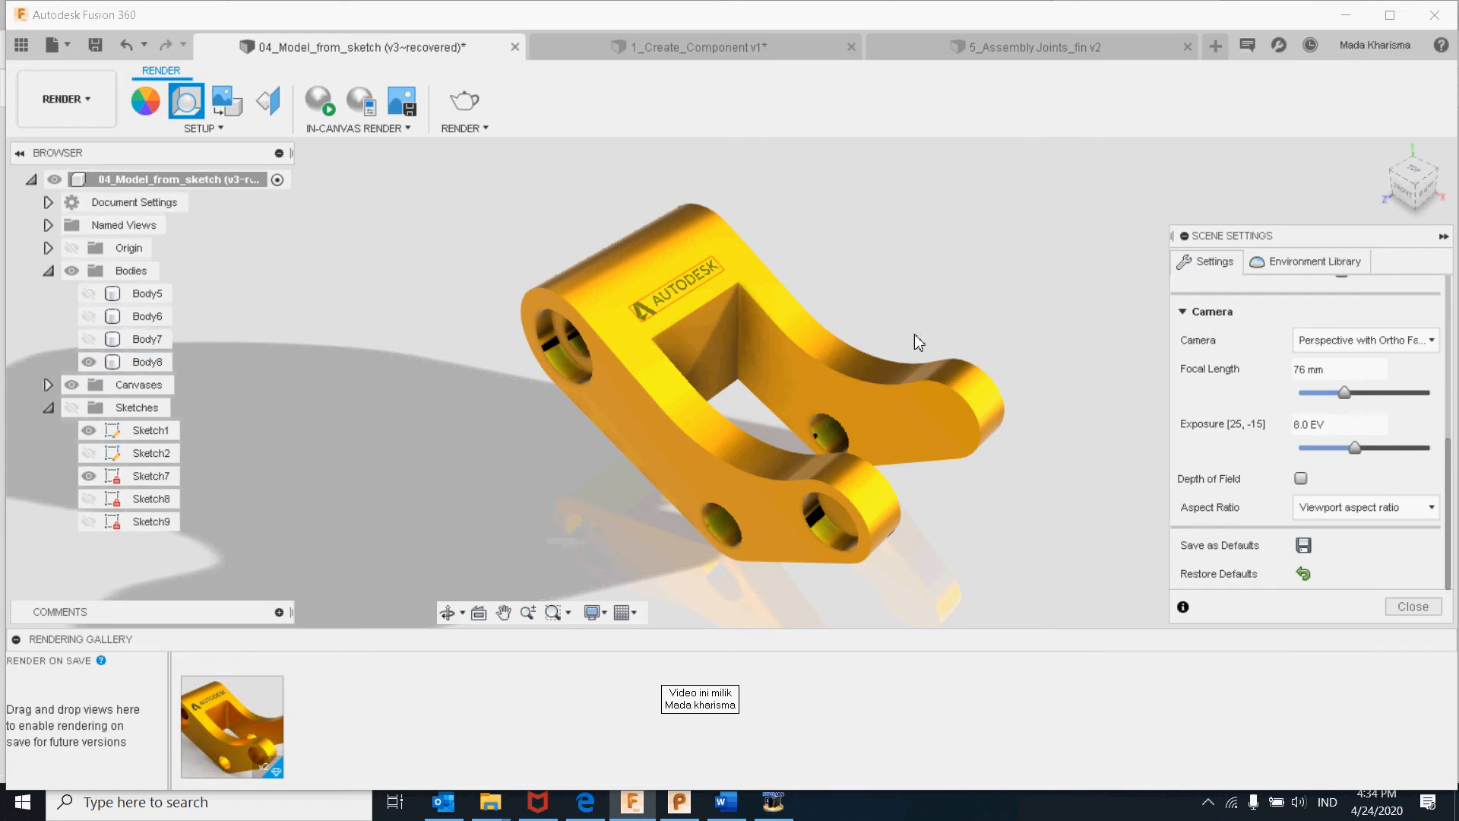
click(1364, 509)
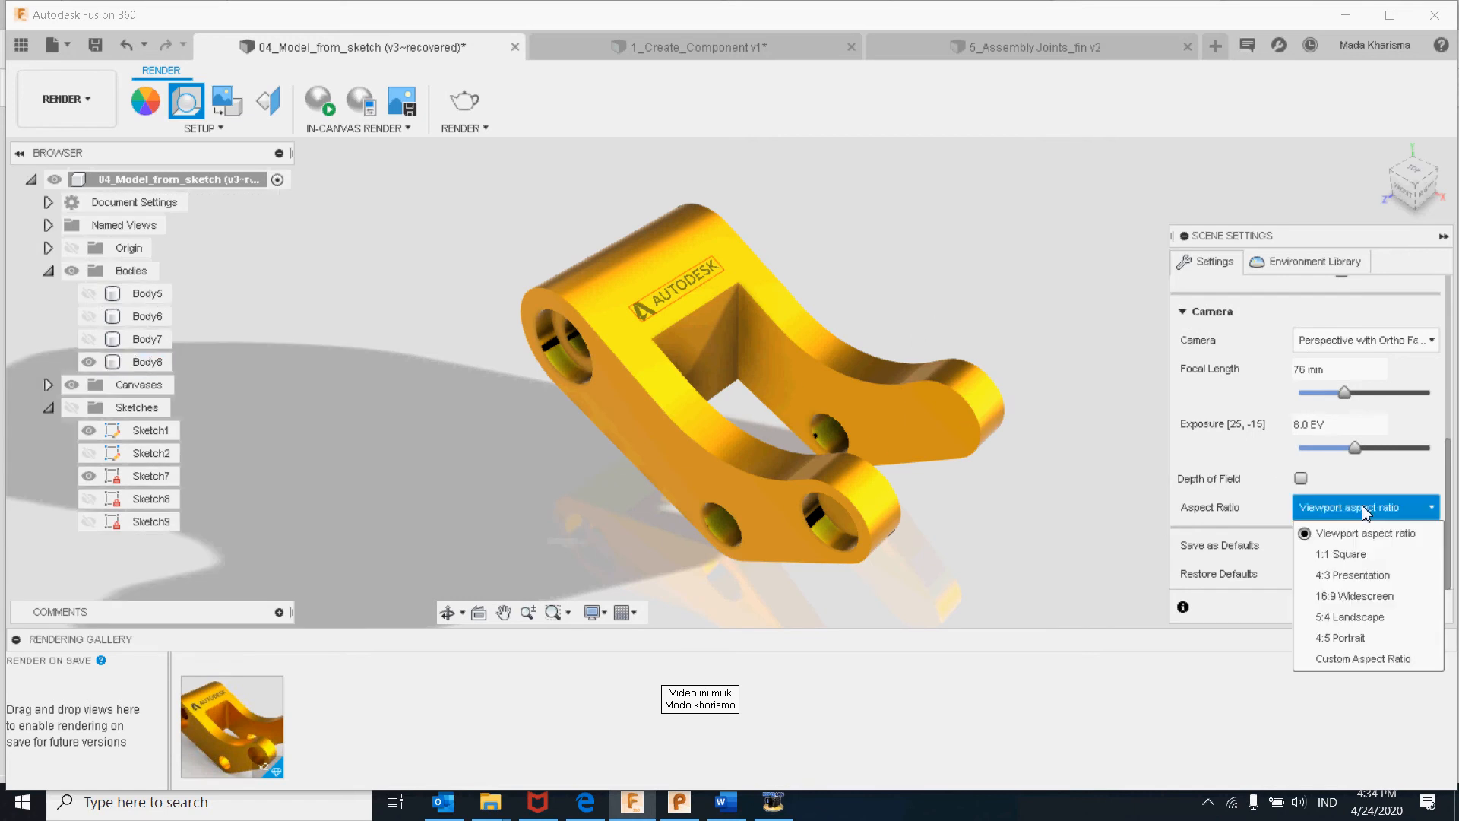
click(1369, 515)
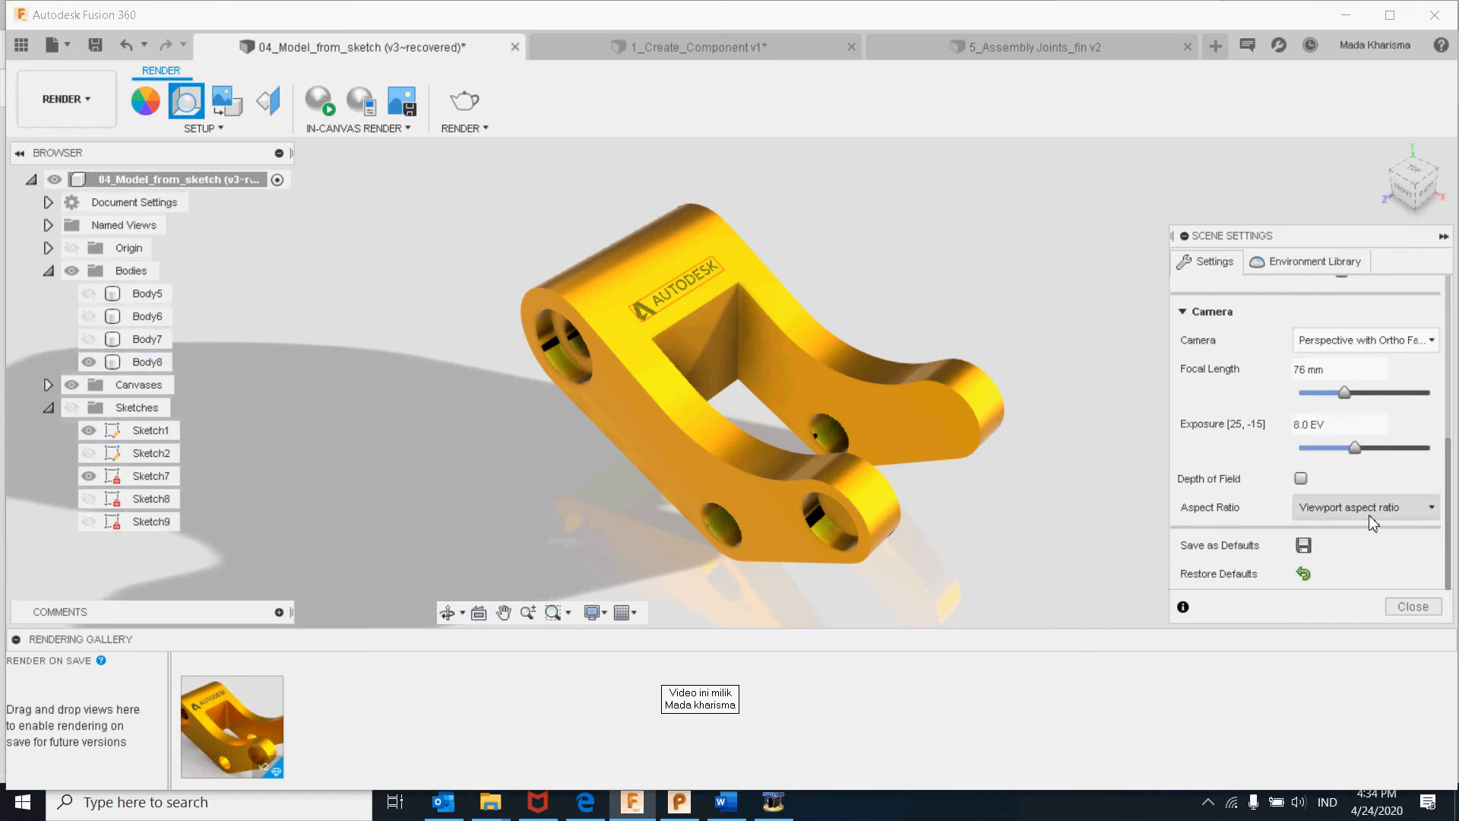
click(1303, 546)
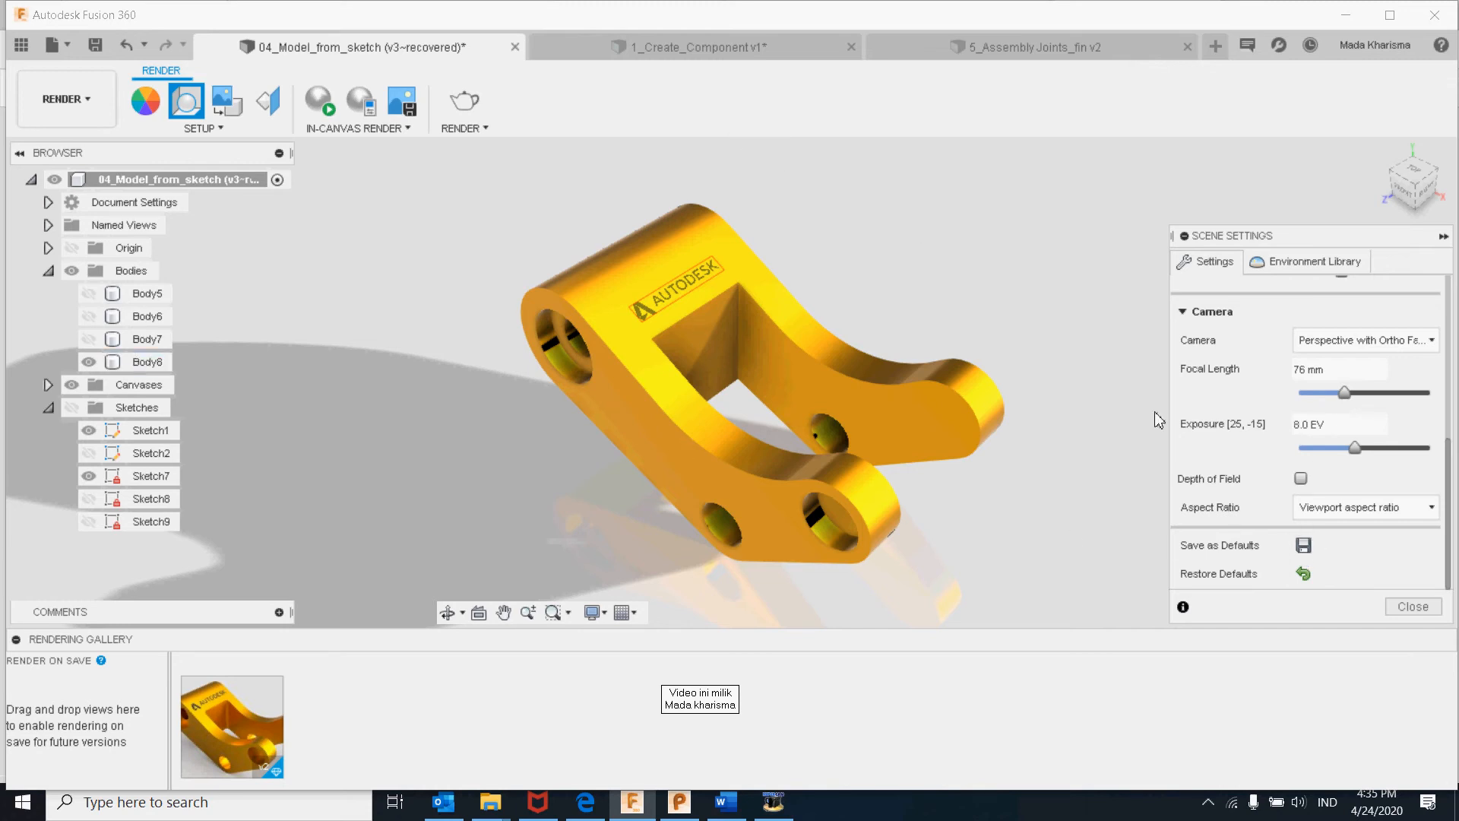
click(1415, 606)
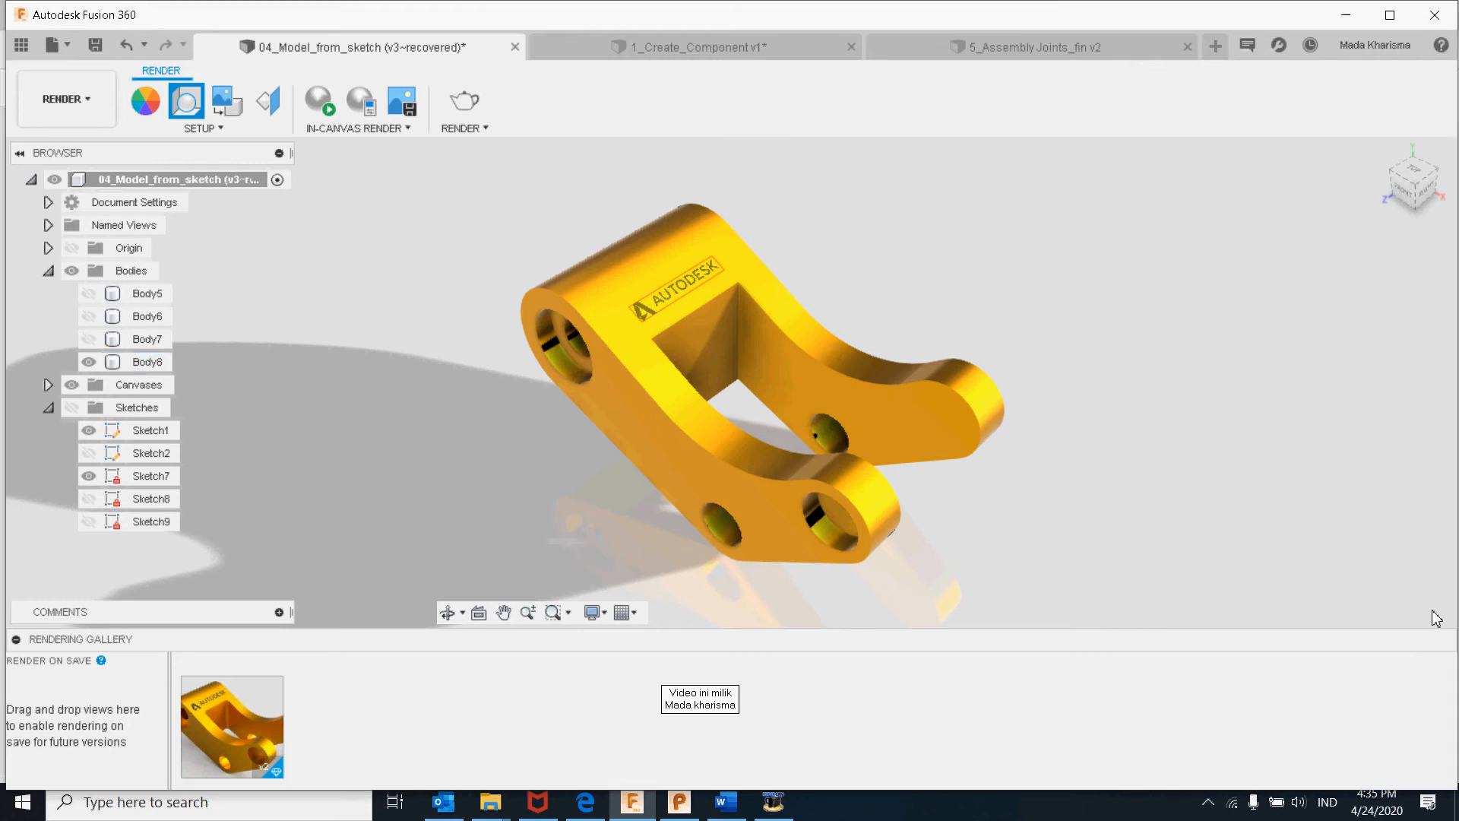
- Review the PNG save options for capturing the canvas image and the in-canvas render performance settings
click(396, 111)
click(919, 526)
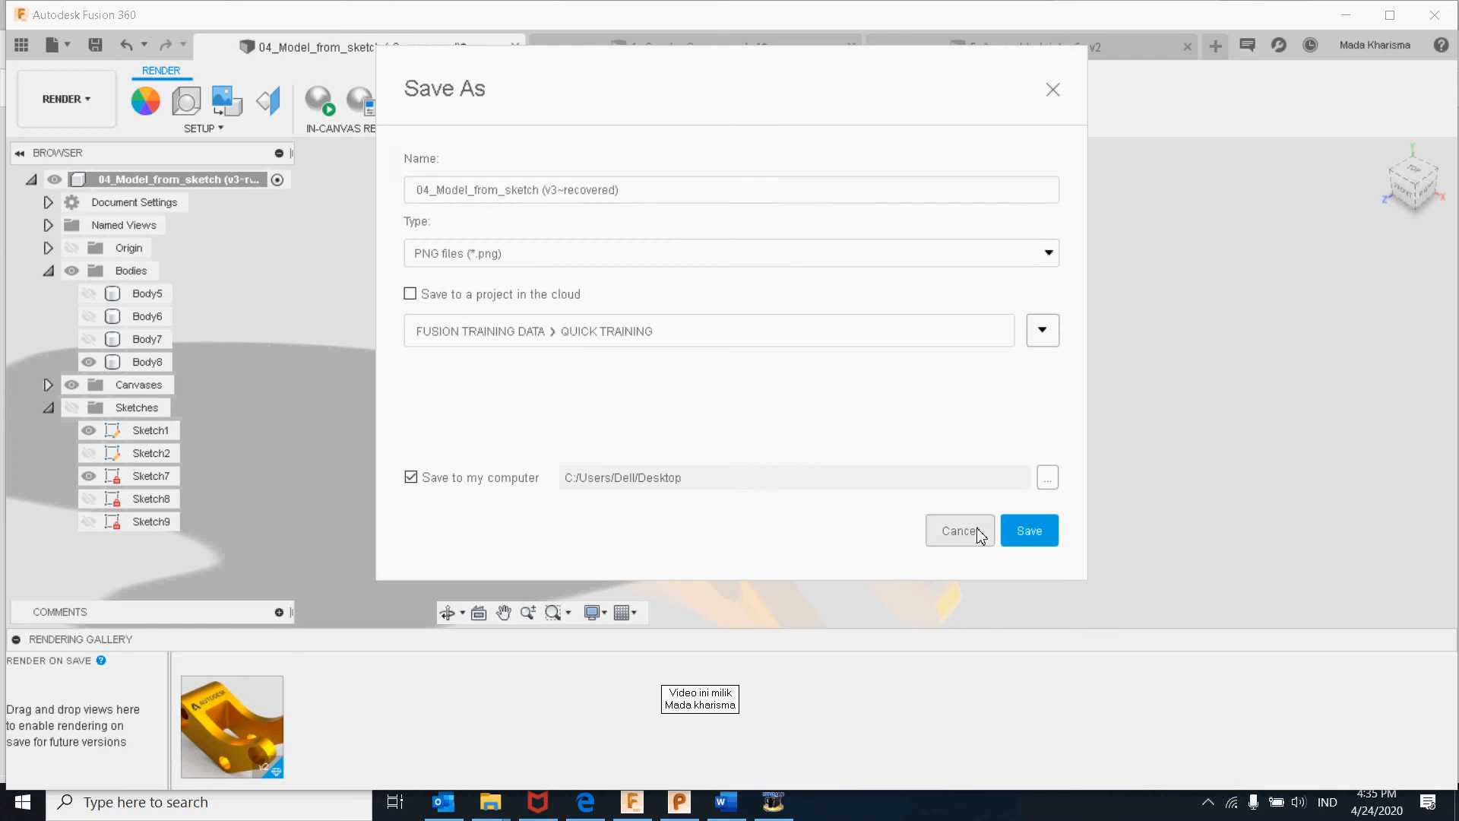
click(960, 531)
click(361, 107)
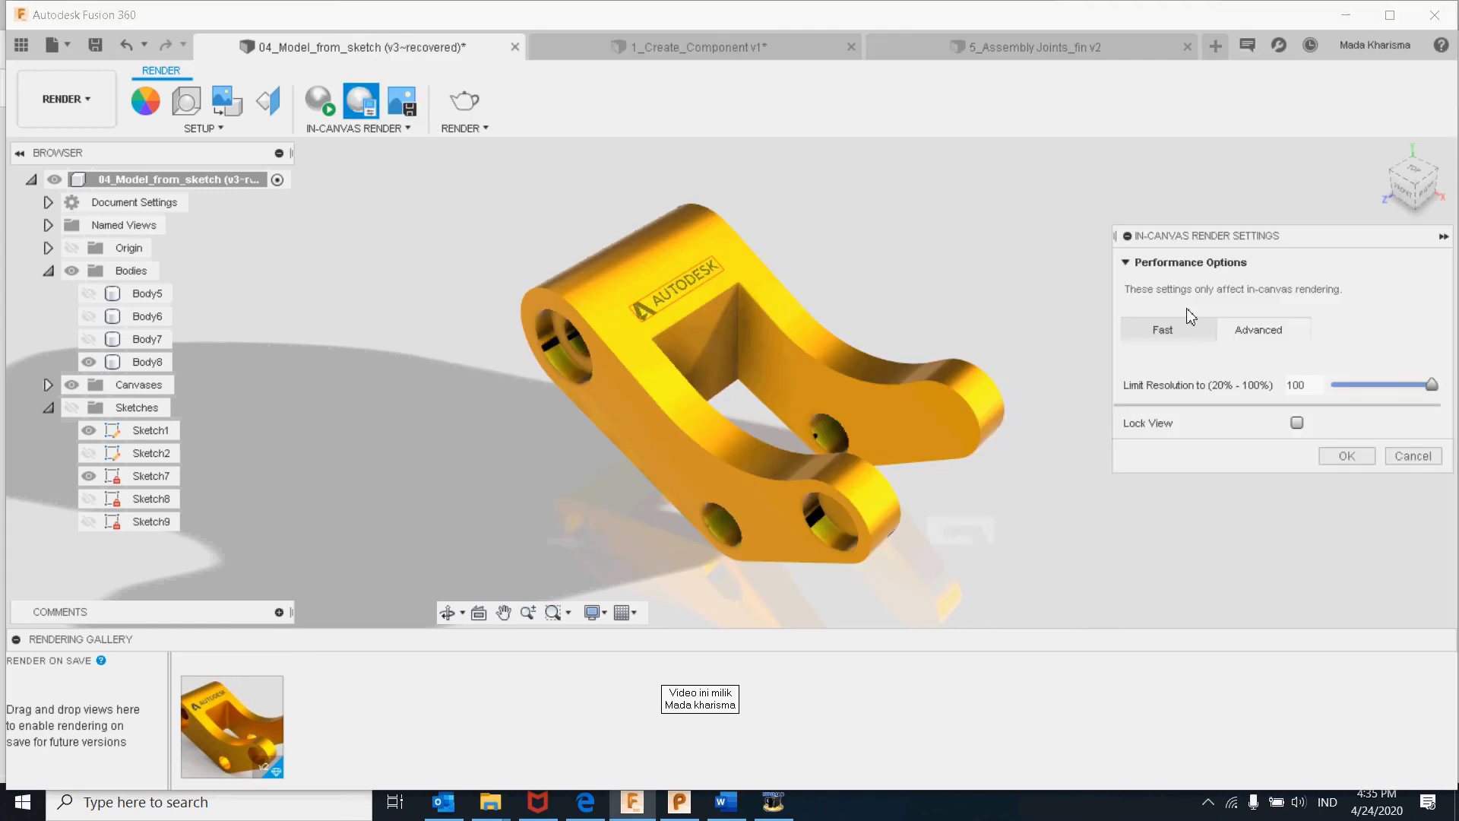
click(1402, 459)
- Run the in-canvas render of the arm, and open the rendered PNG image from the Desktop folder in File Explorer
click(319, 101)
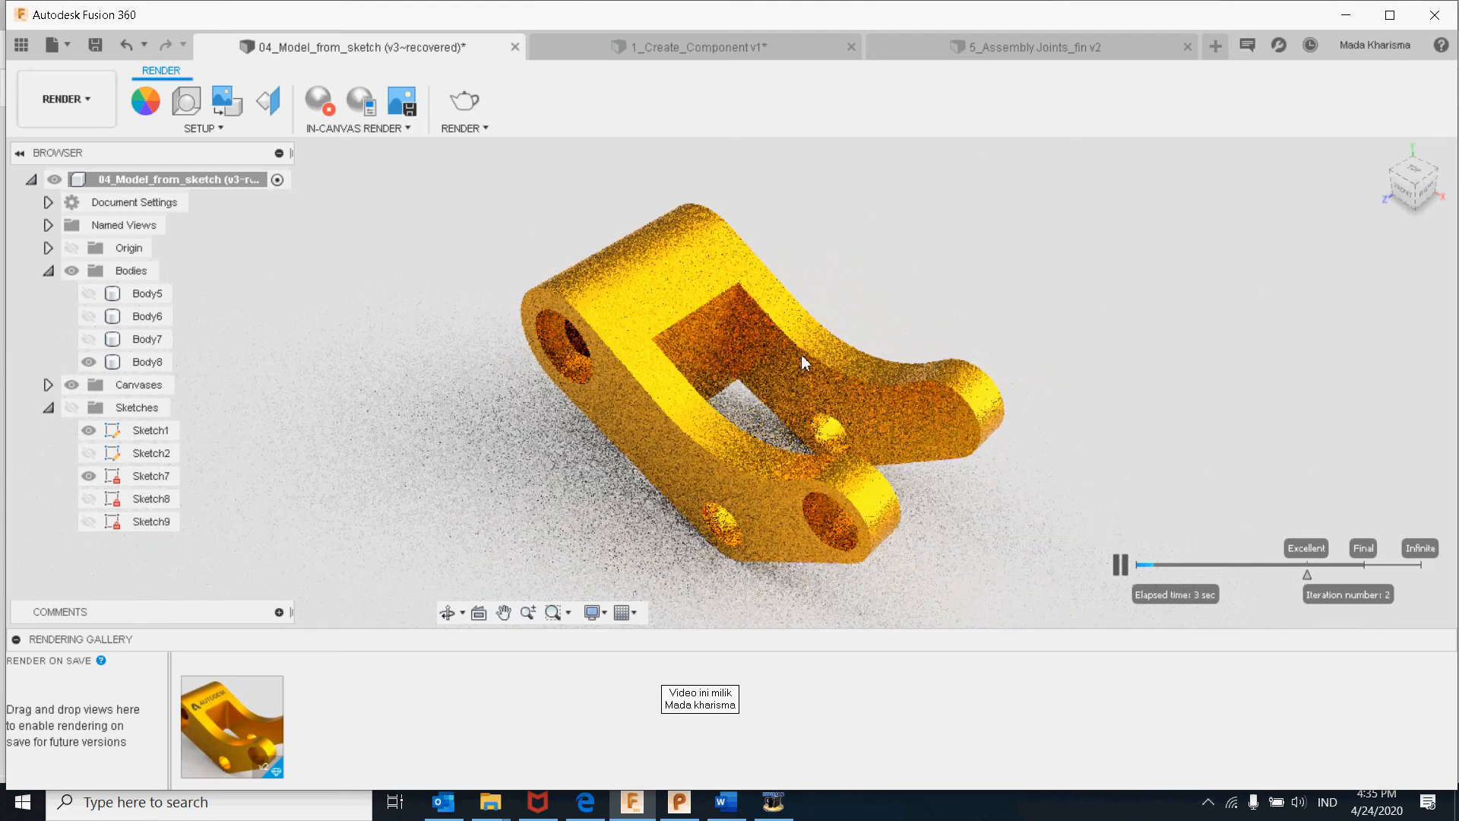
click(706, 346)
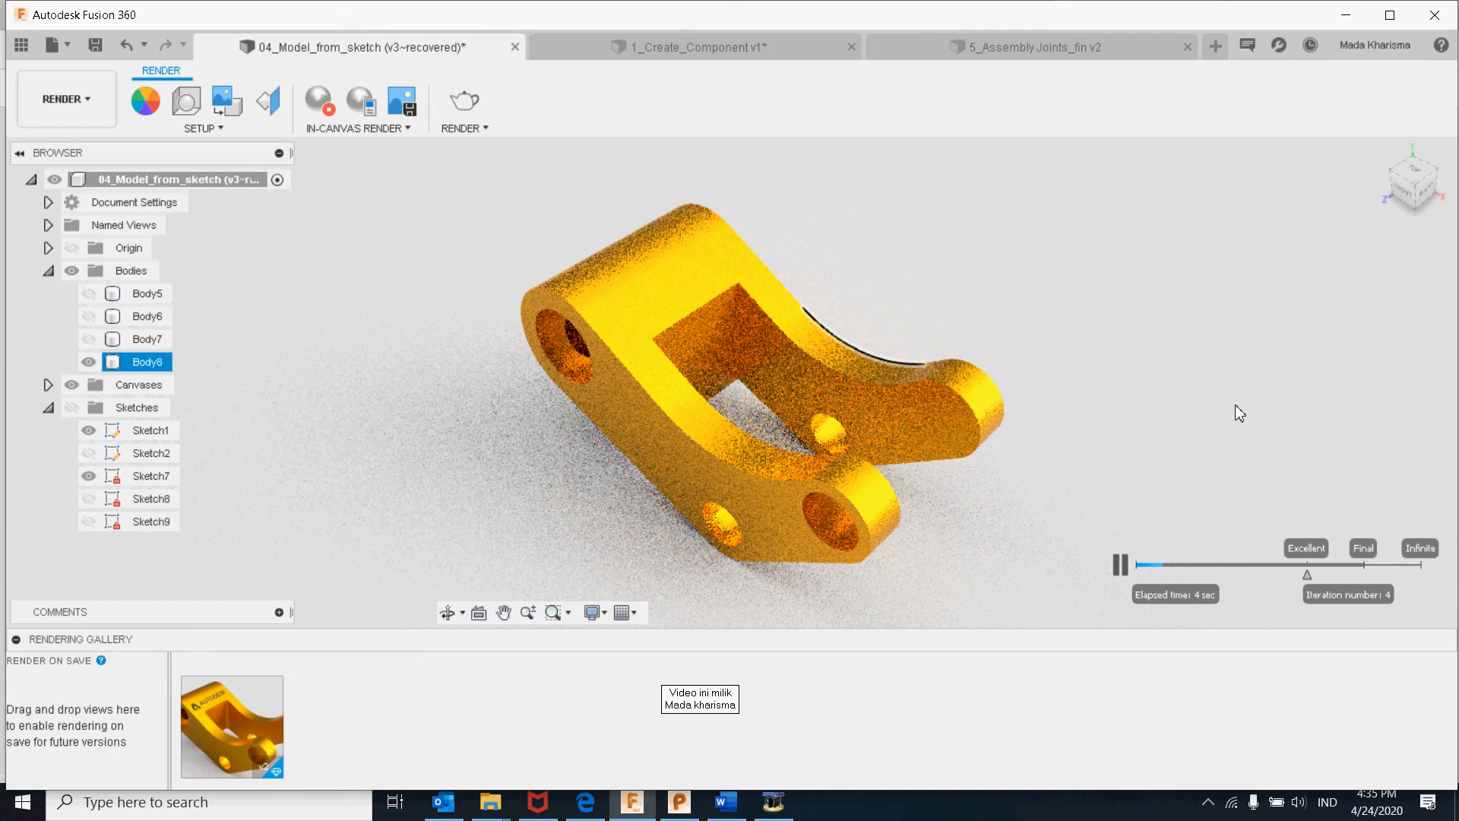
key(Escape)
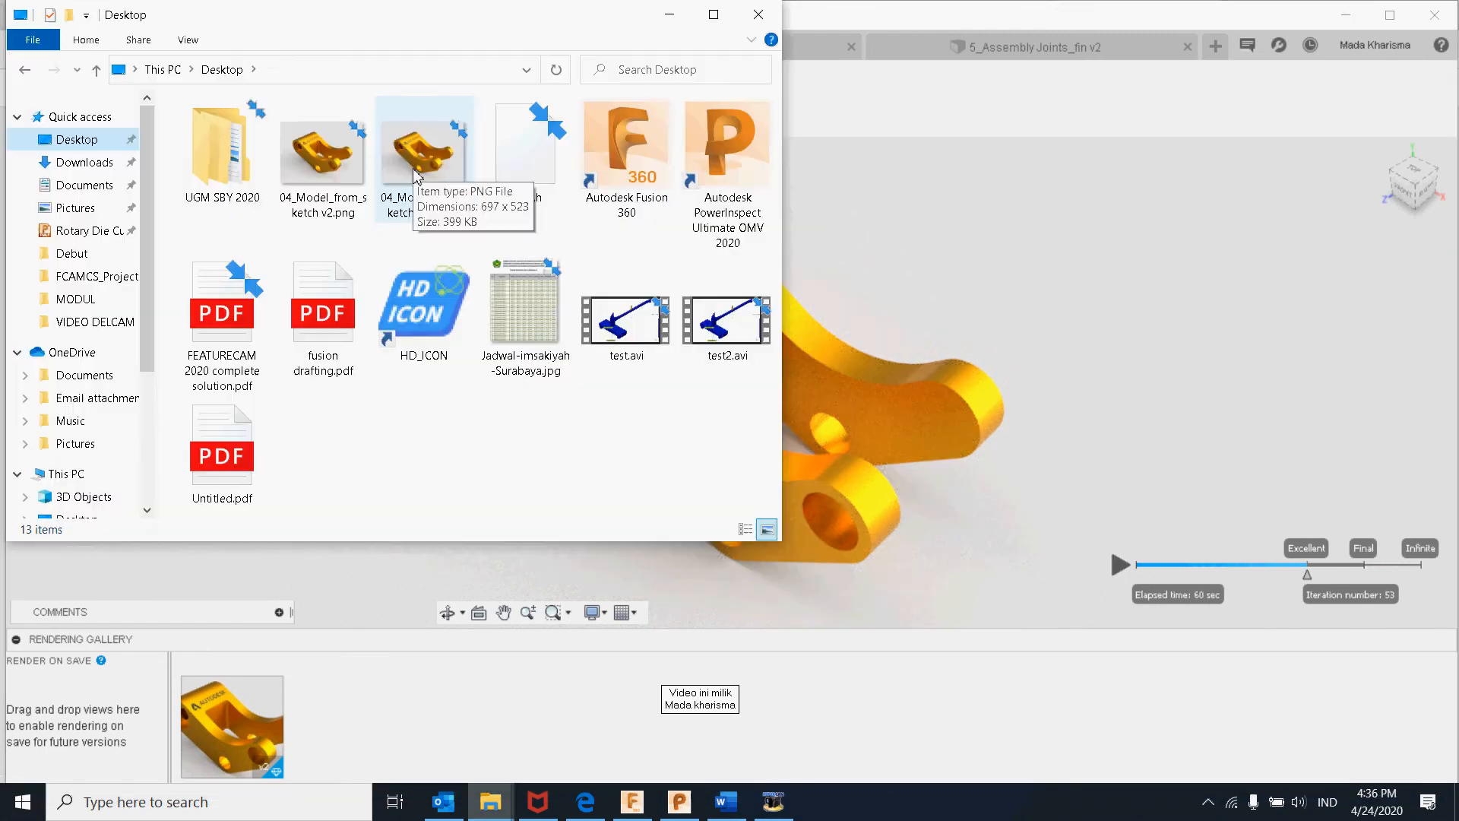
double_click(416, 177)
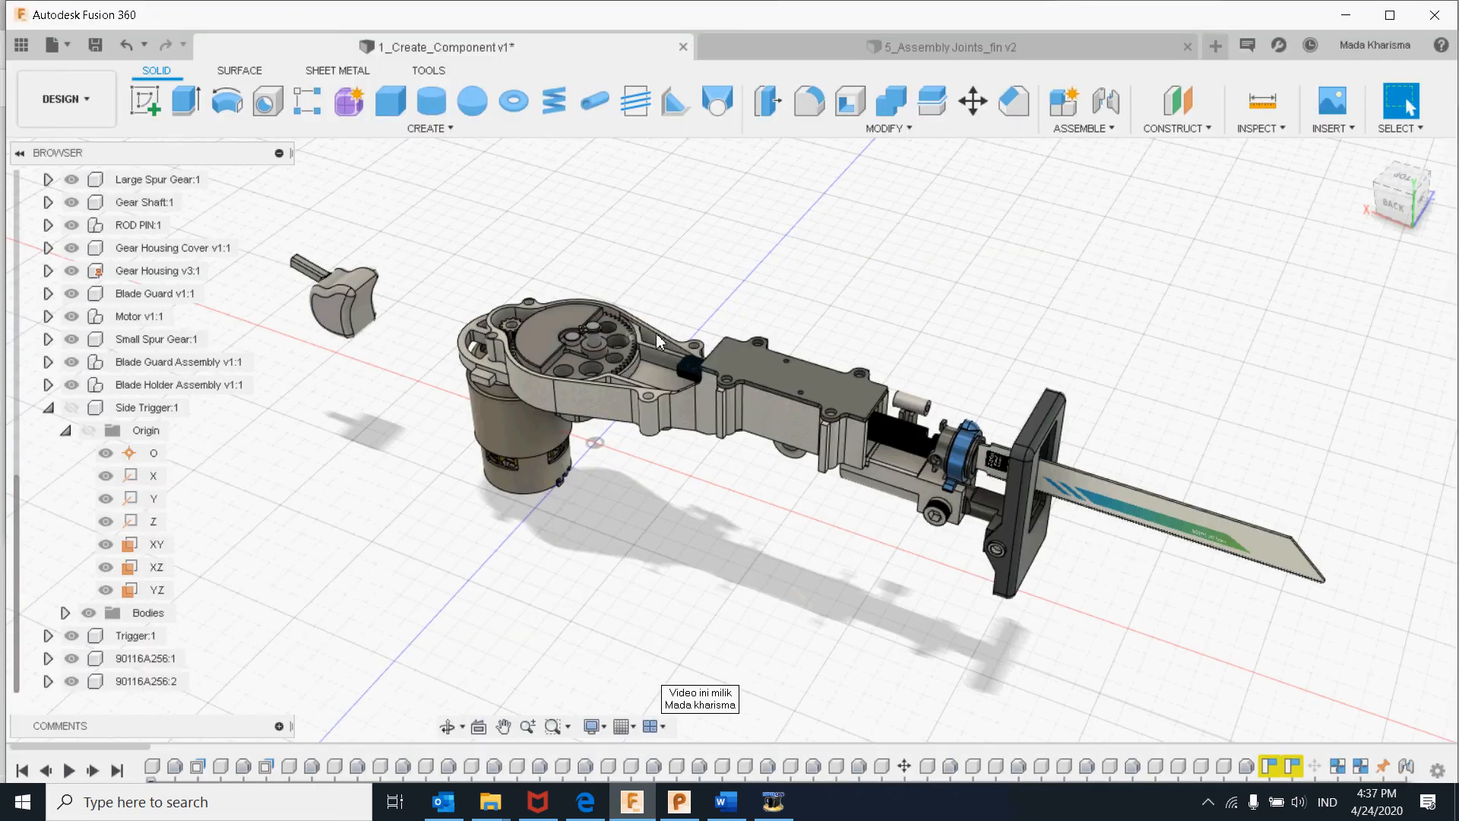
- In the 1_Create_Component design, isolate the Large Spur Gear and Blade Holder Assembly components
scroll(660, 337, up, 5)
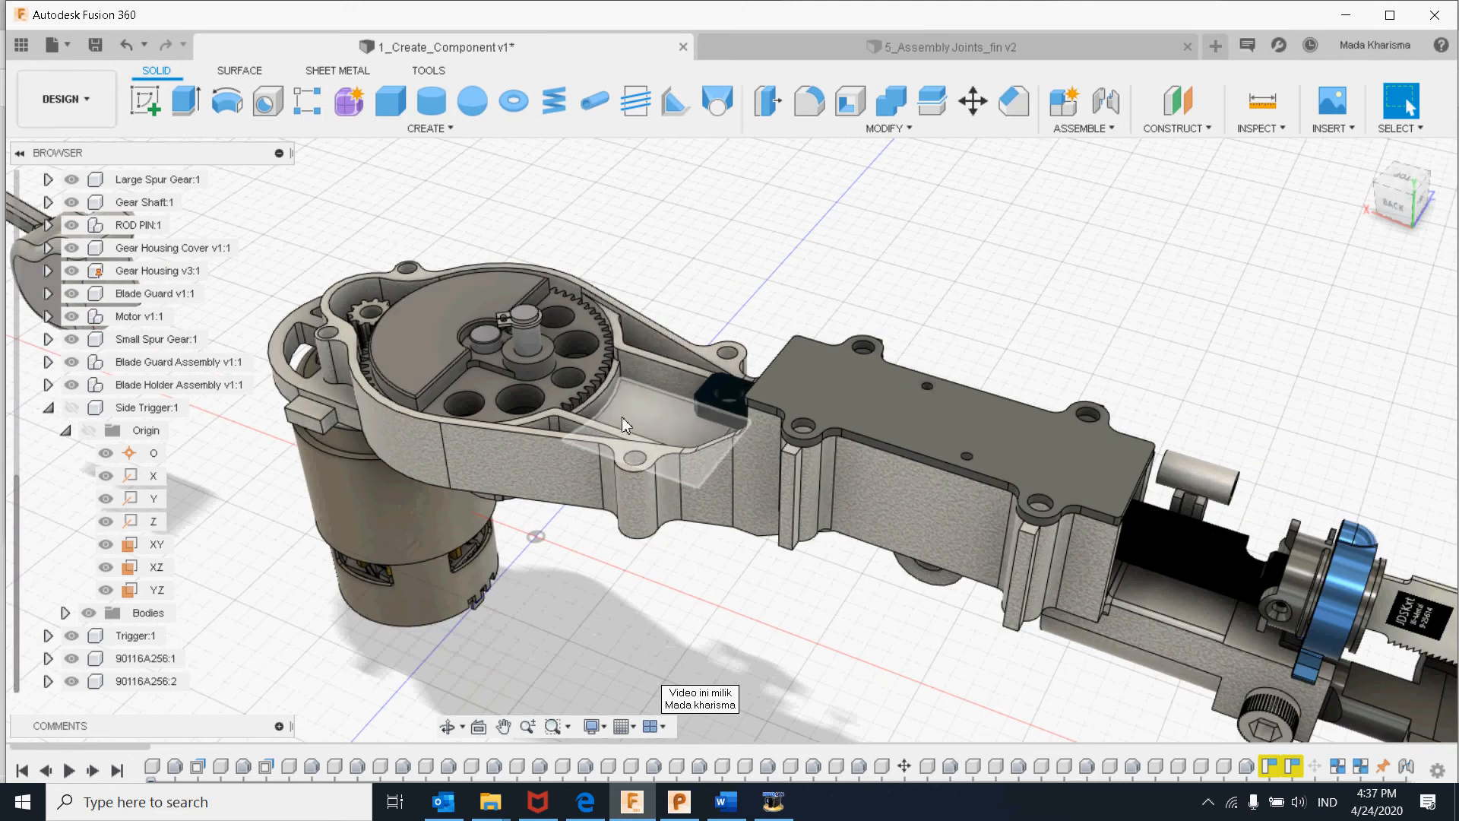
mouse_move(874, 524)
shift+middle_down()
mouse_move(844, 531)
mouse_move(865, 520)
shift+middle_up()
middle_drag(668, 522, 845, 461)
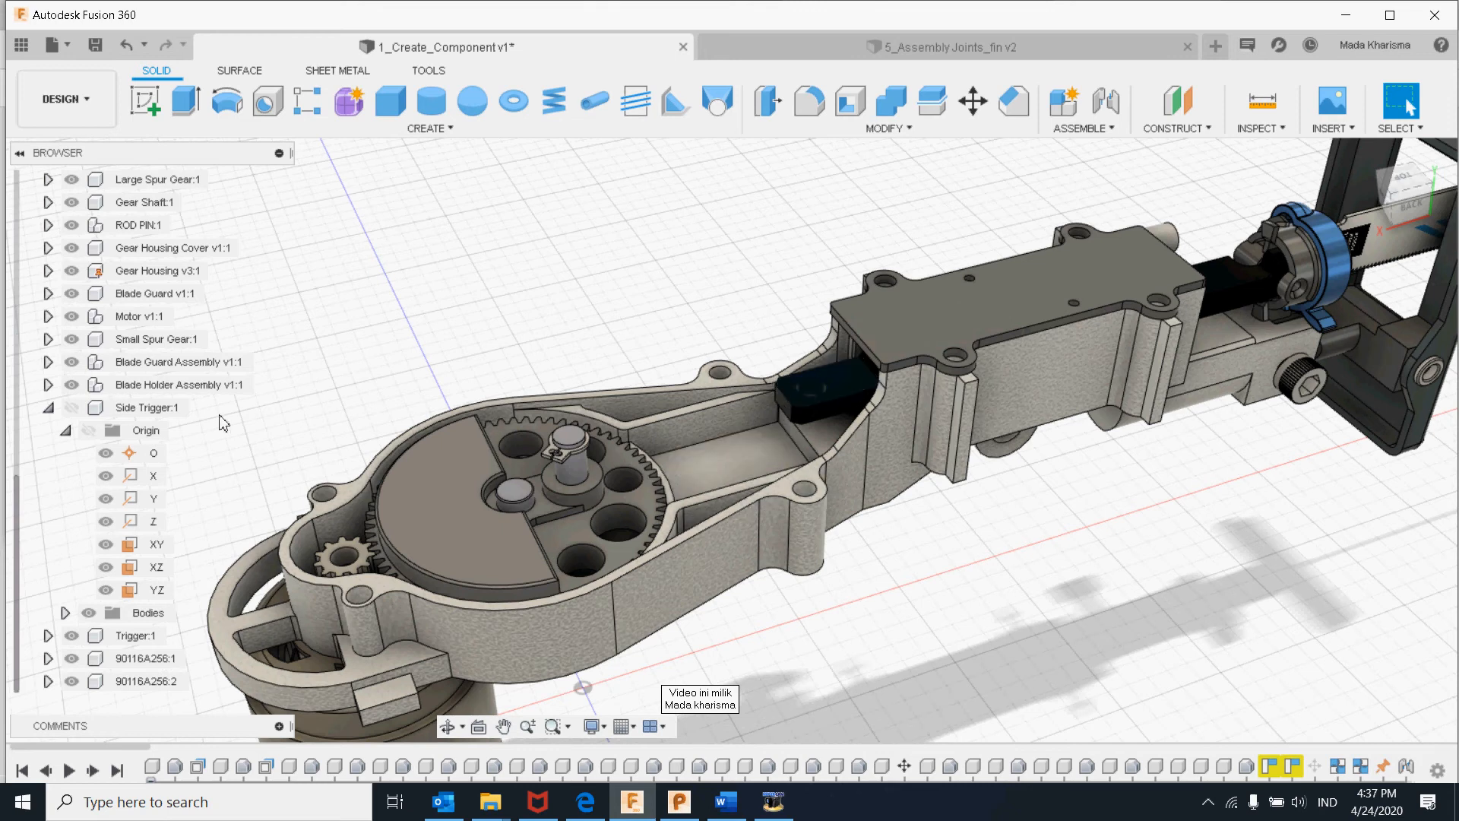
click(199, 386)
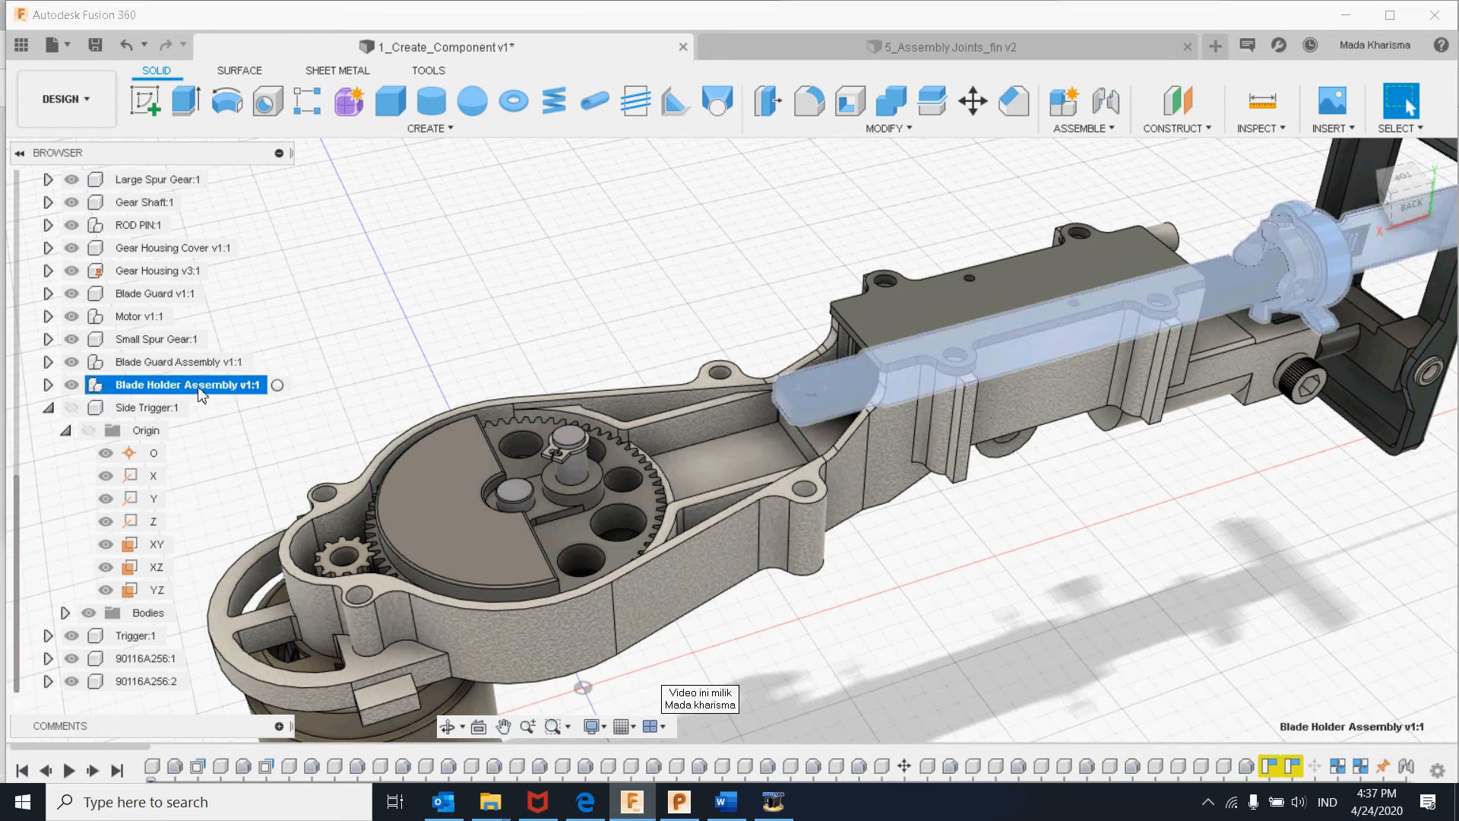
scroll(201, 392, up, 3)
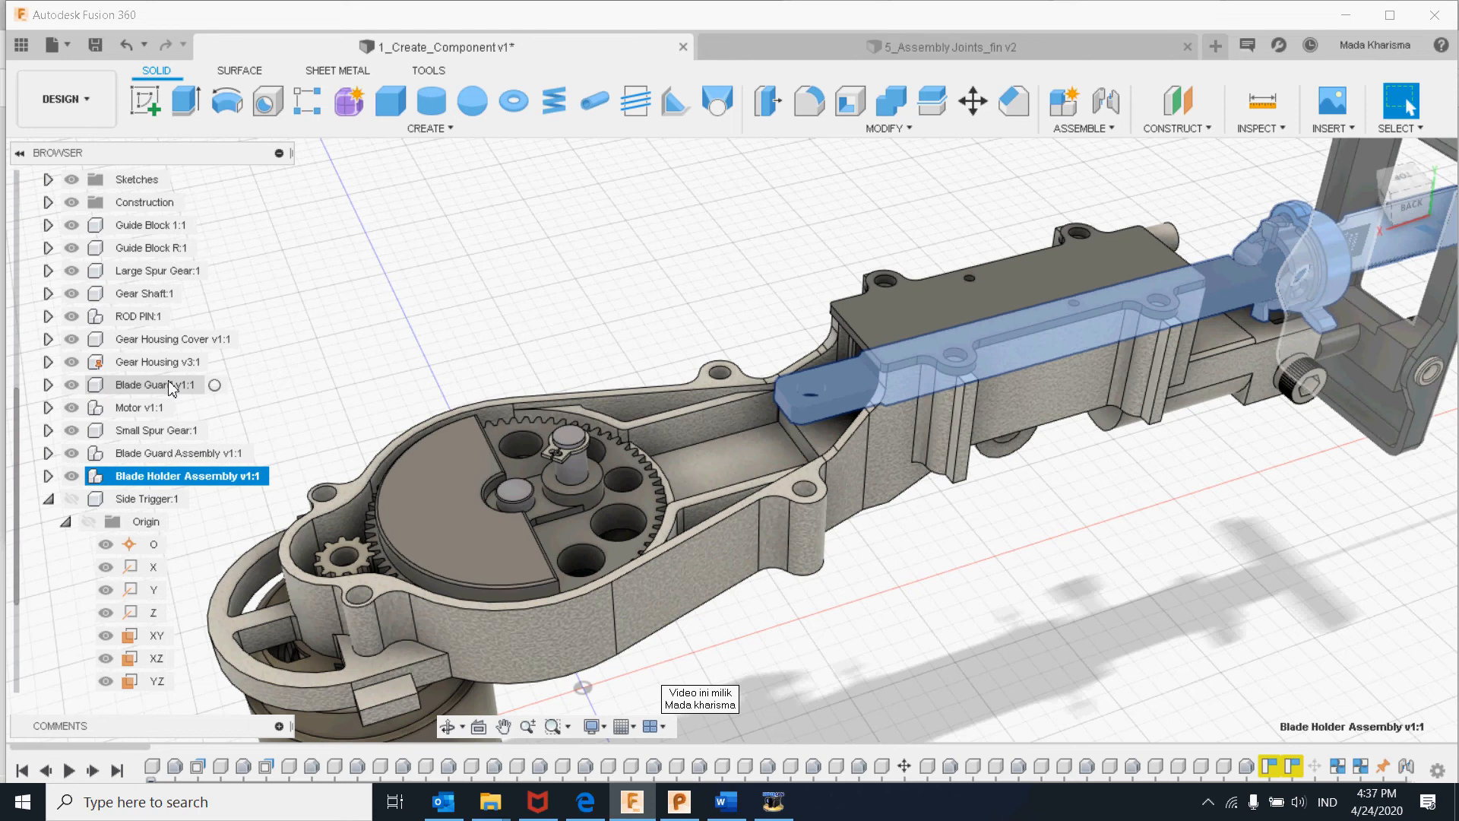
scroll(175, 304, up, 1)
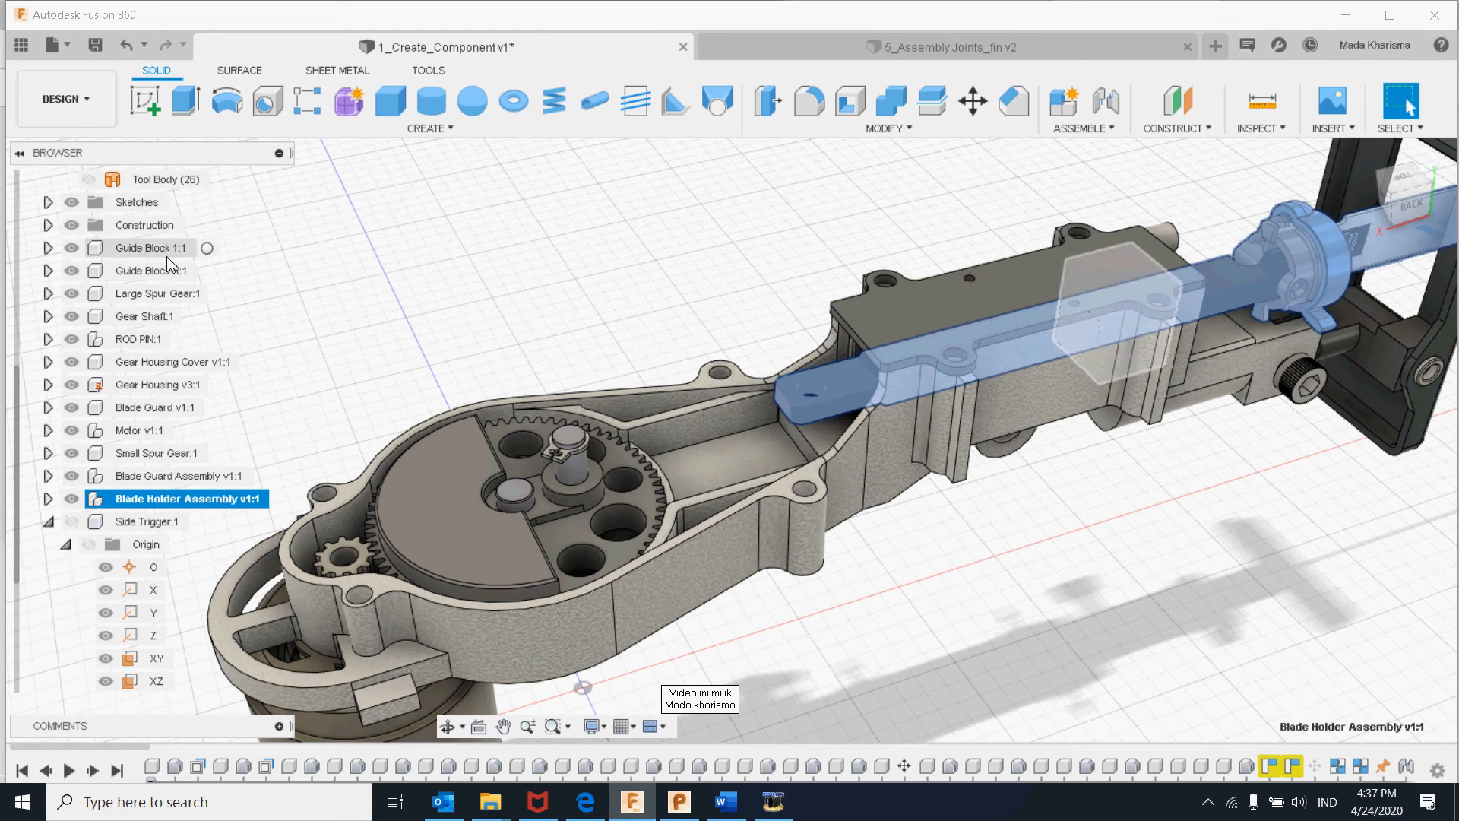
shift+click(170, 295)
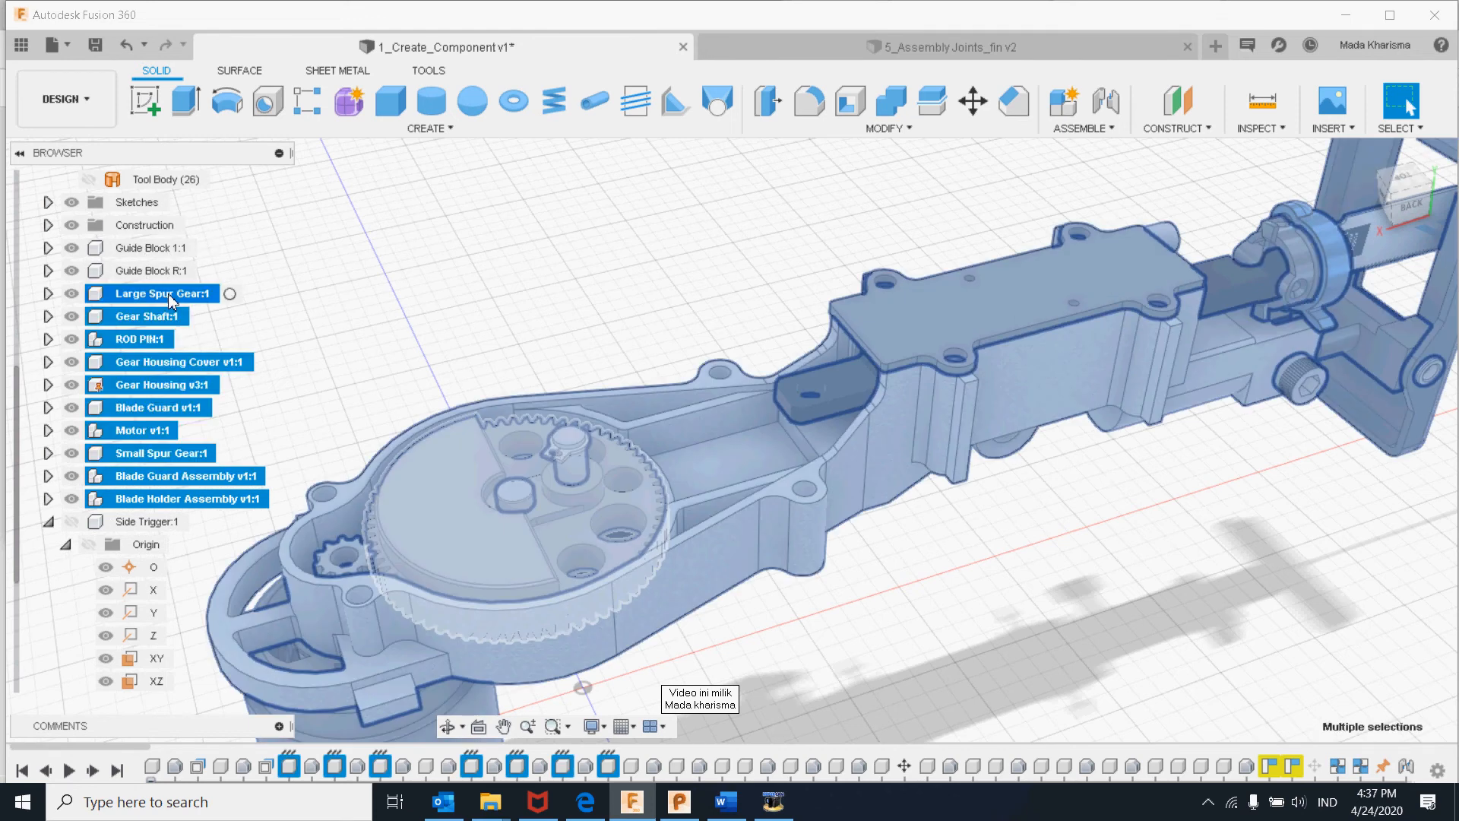
click(181, 298)
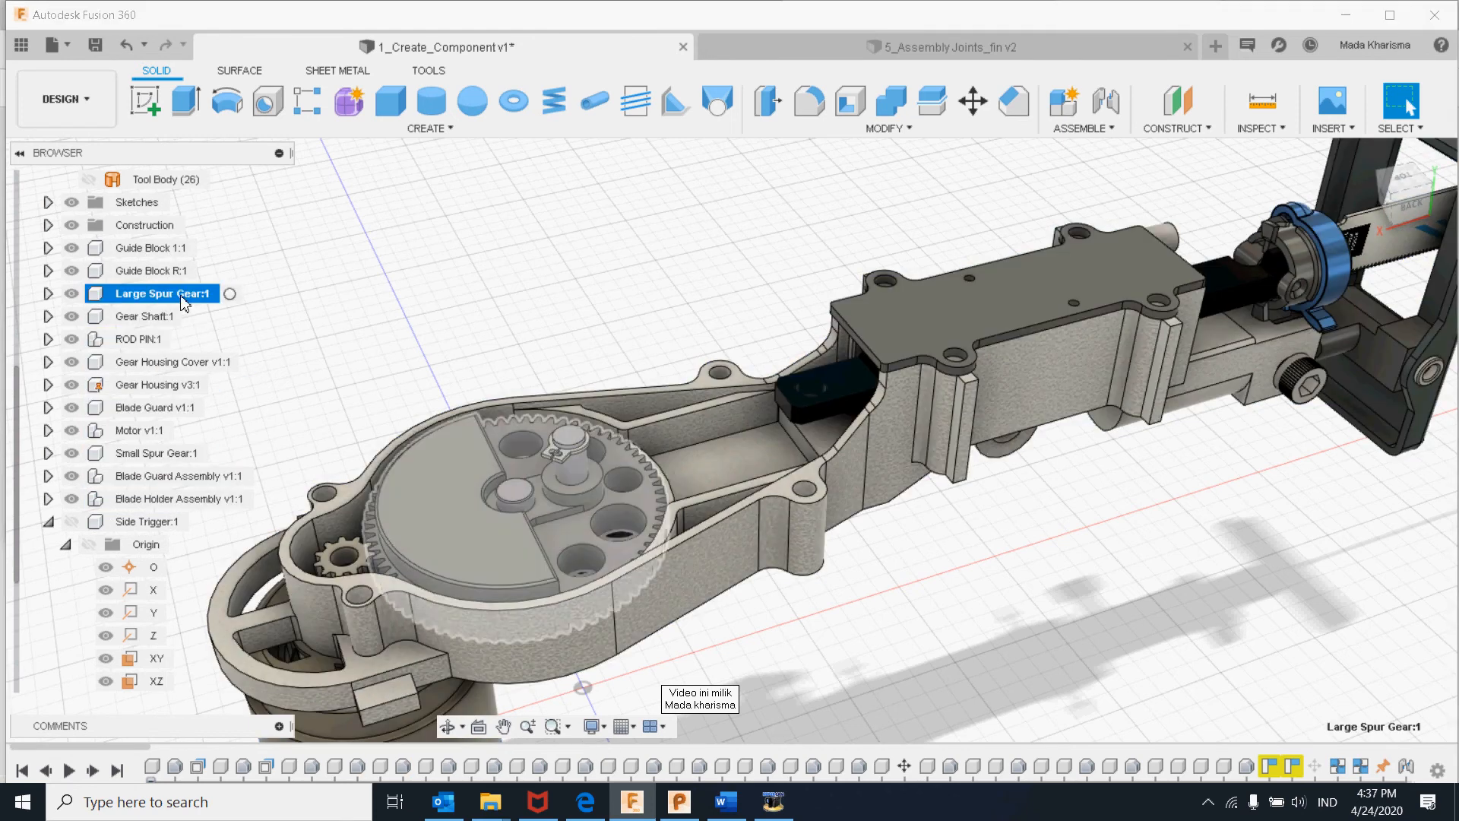
ctrl+click(192, 479)
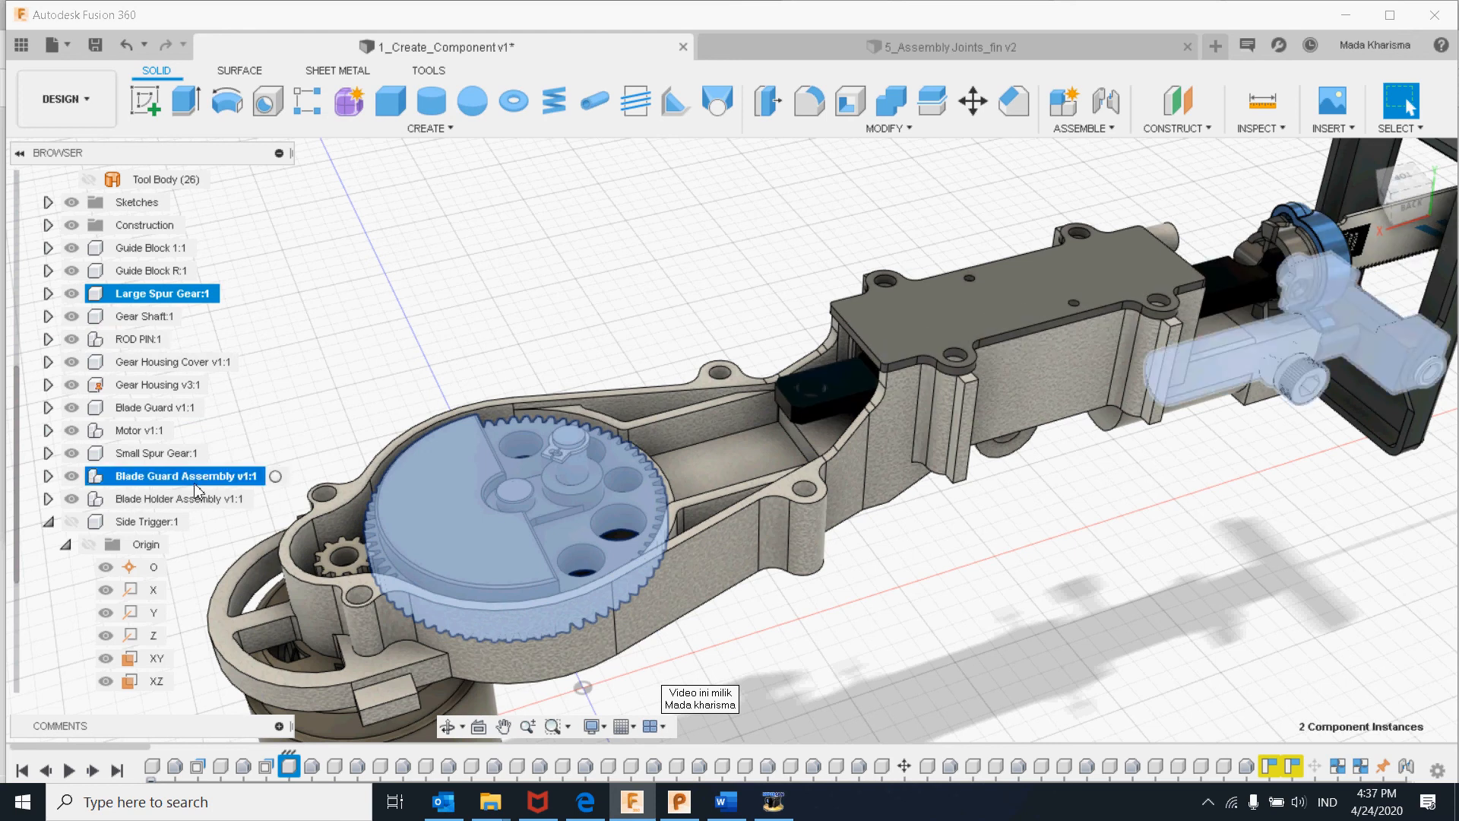
click(194, 499)
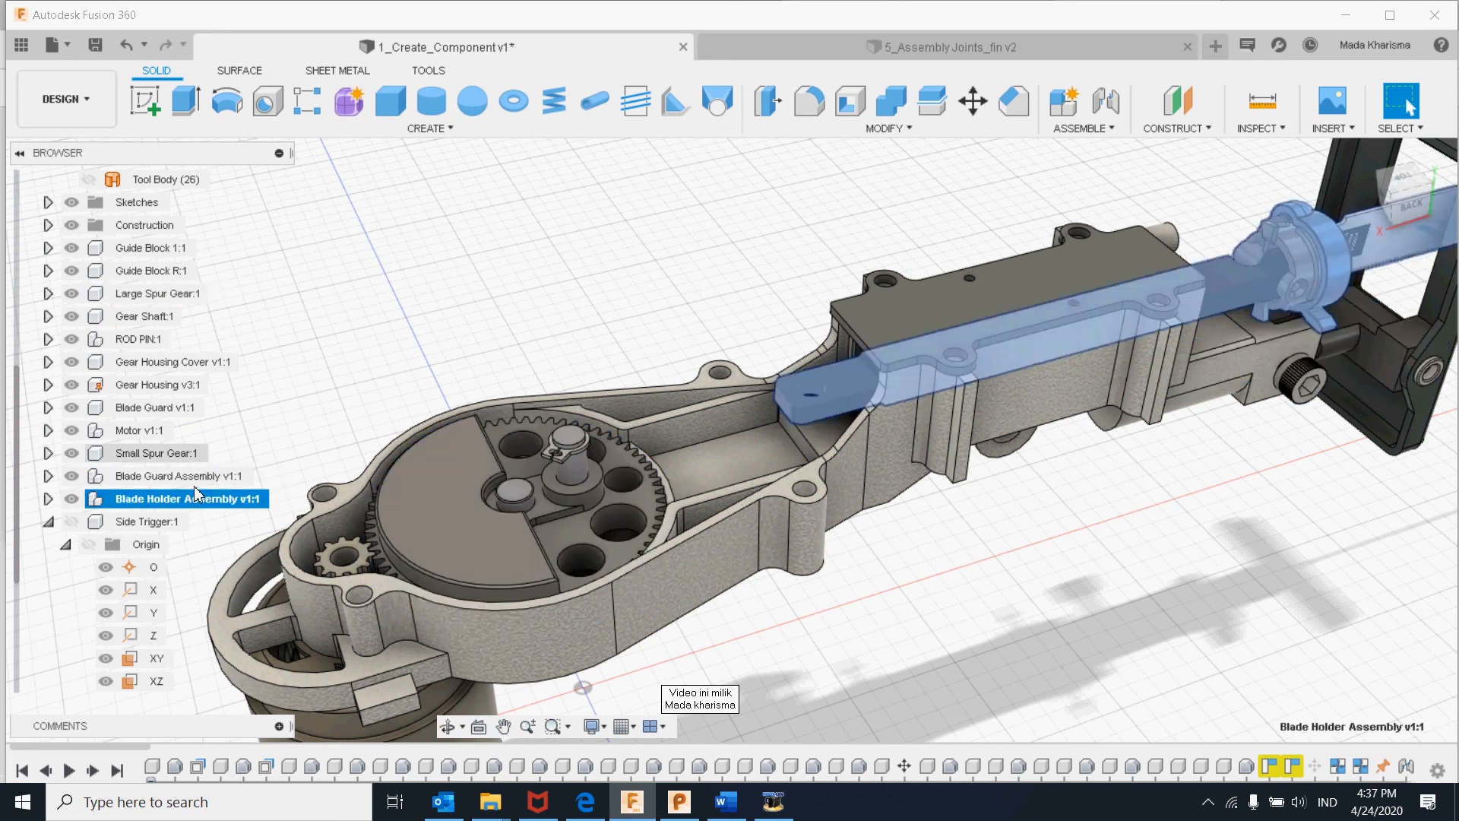
ctrl+click(182, 302)
right_click(183, 304)
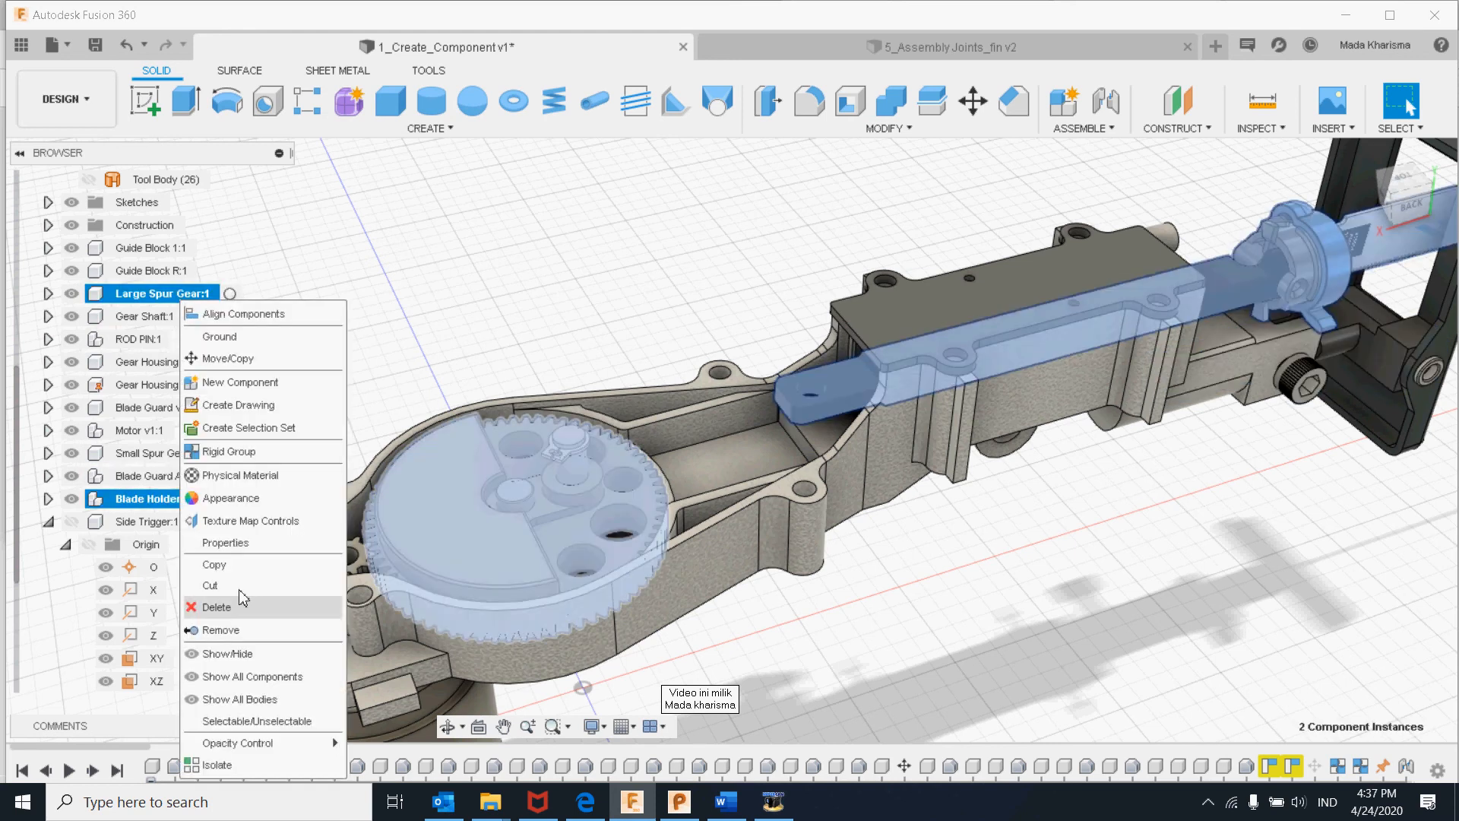
click(253, 765)
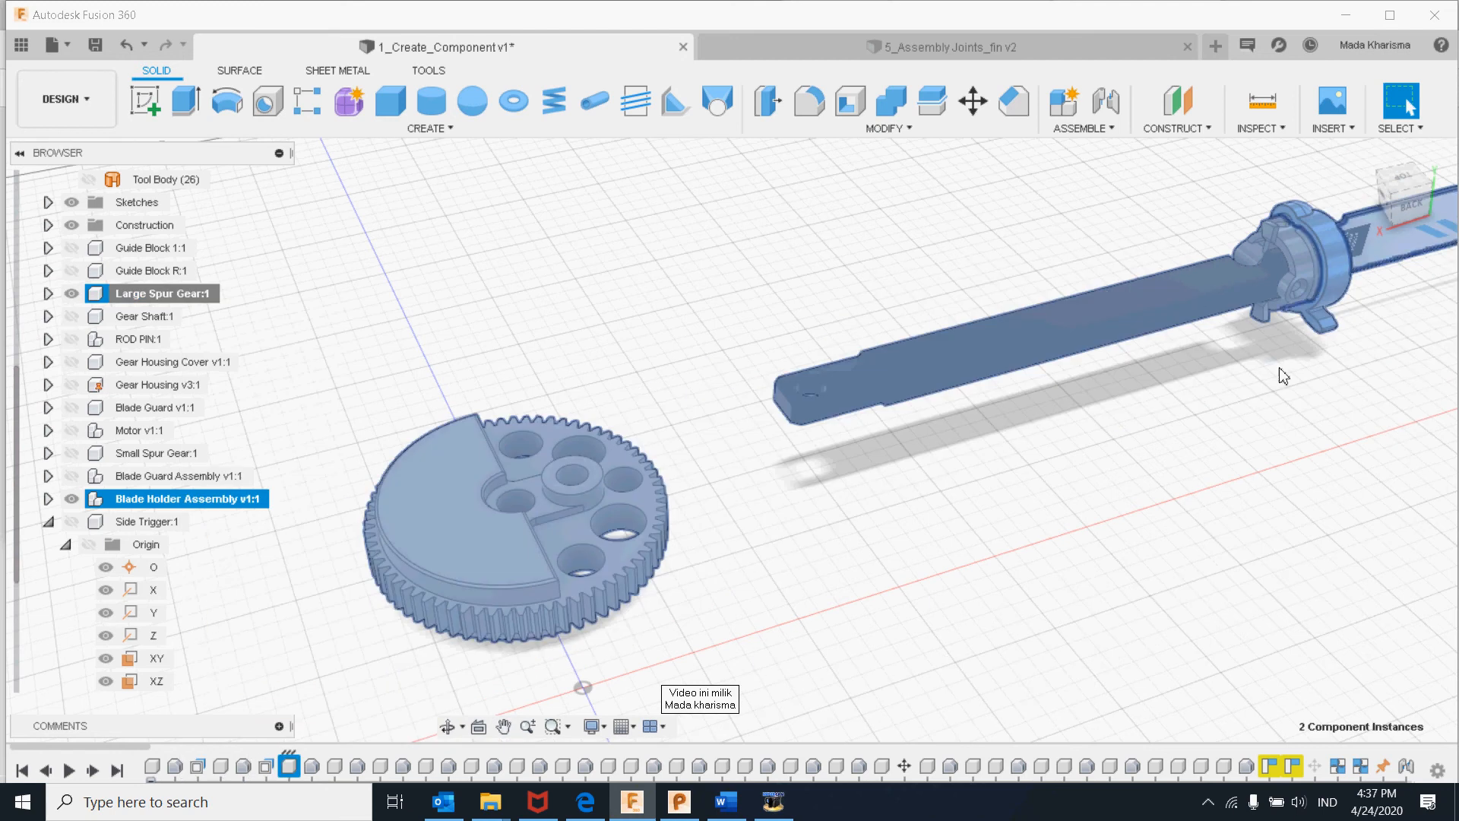
- Look at the isolated parts from the top and create a sketch on the blade holder's end face around the pin hole
click(1405, 179)
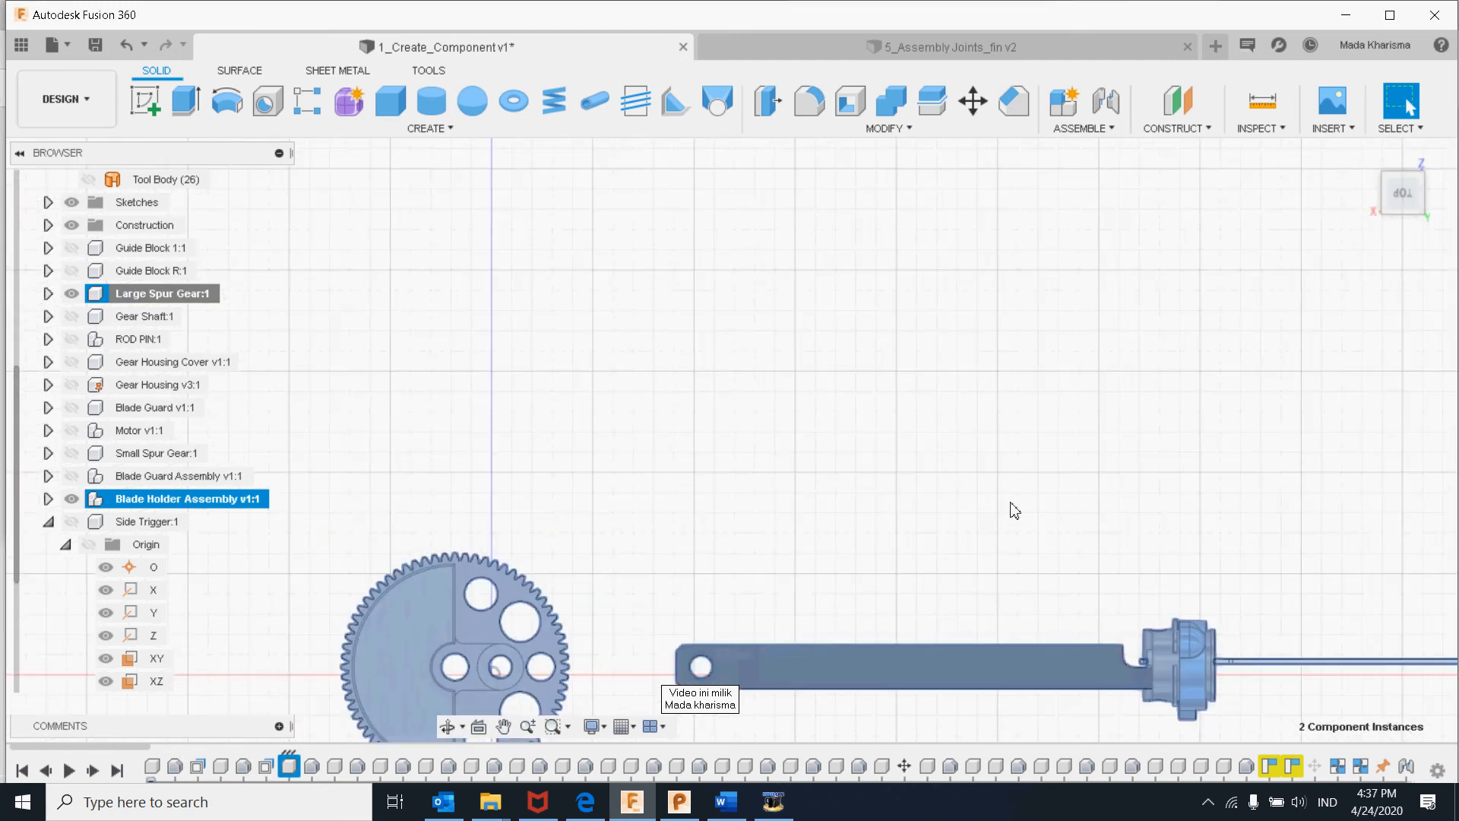
middle_drag(728, 598, 842, 378)
scroll(841, 378, down, 2)
scroll(842, 377, up, 3)
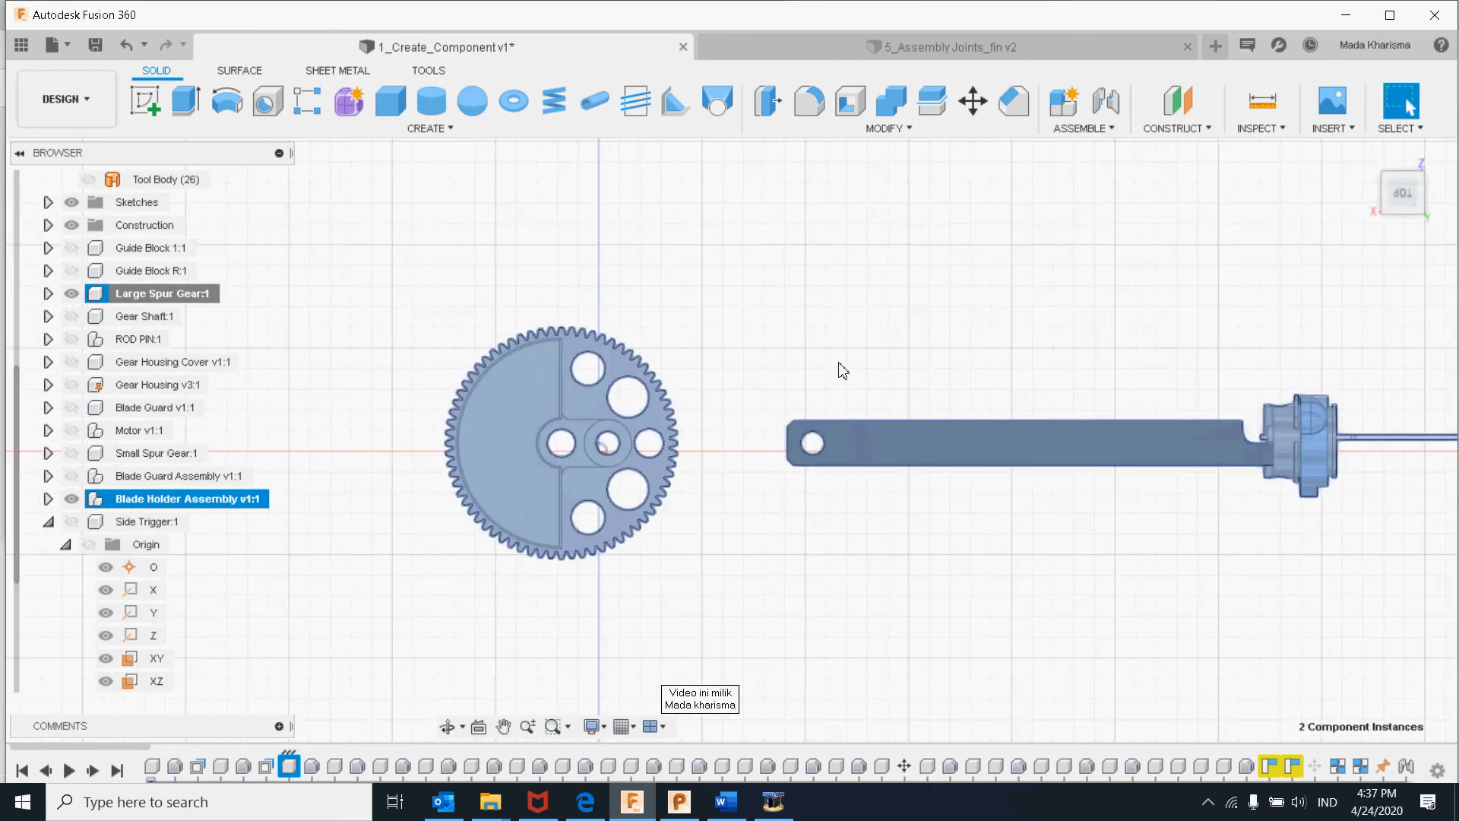
click(693, 426)
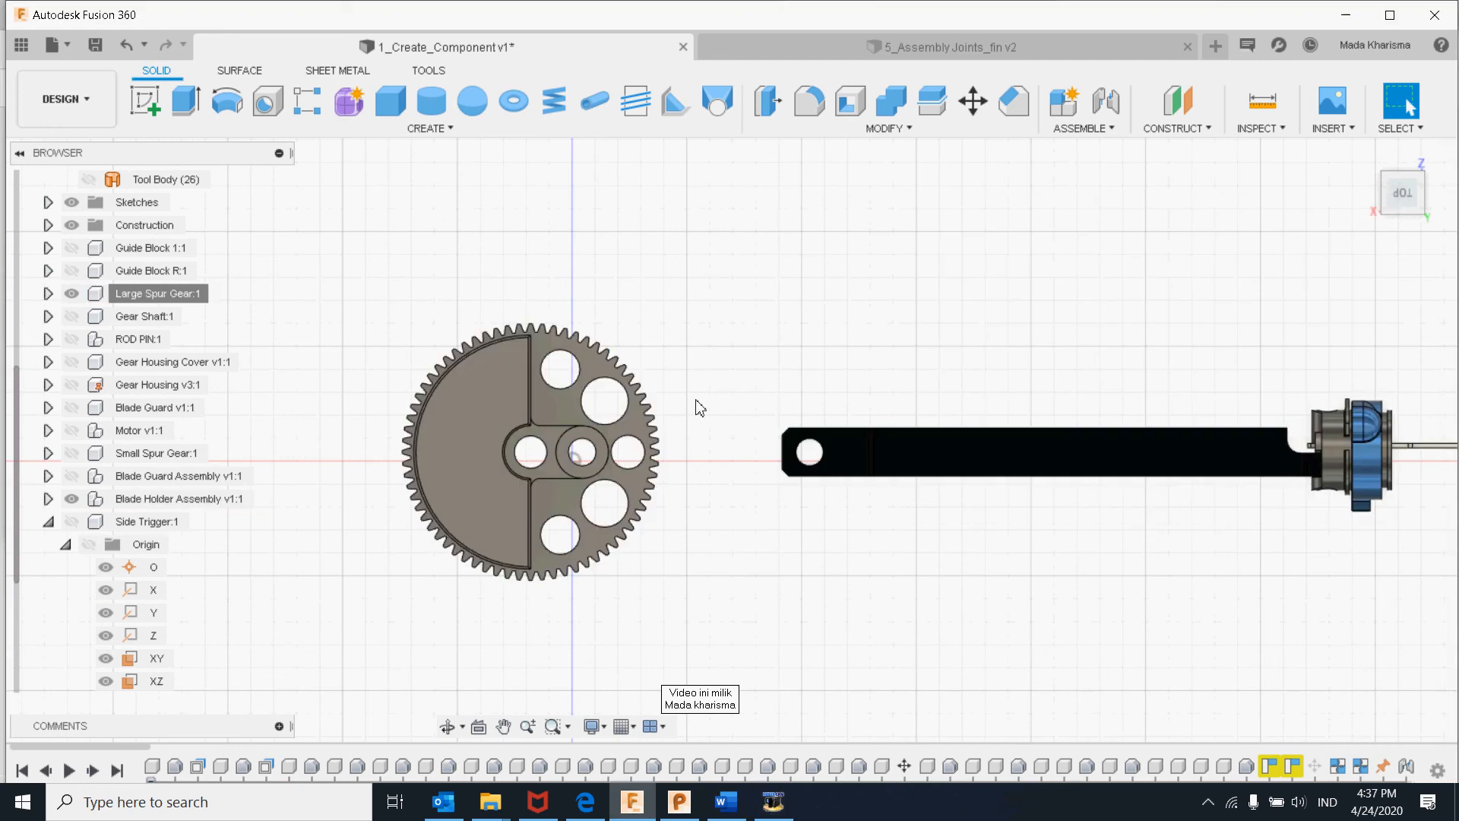
scroll(808, 454, up, 3)
click(834, 454)
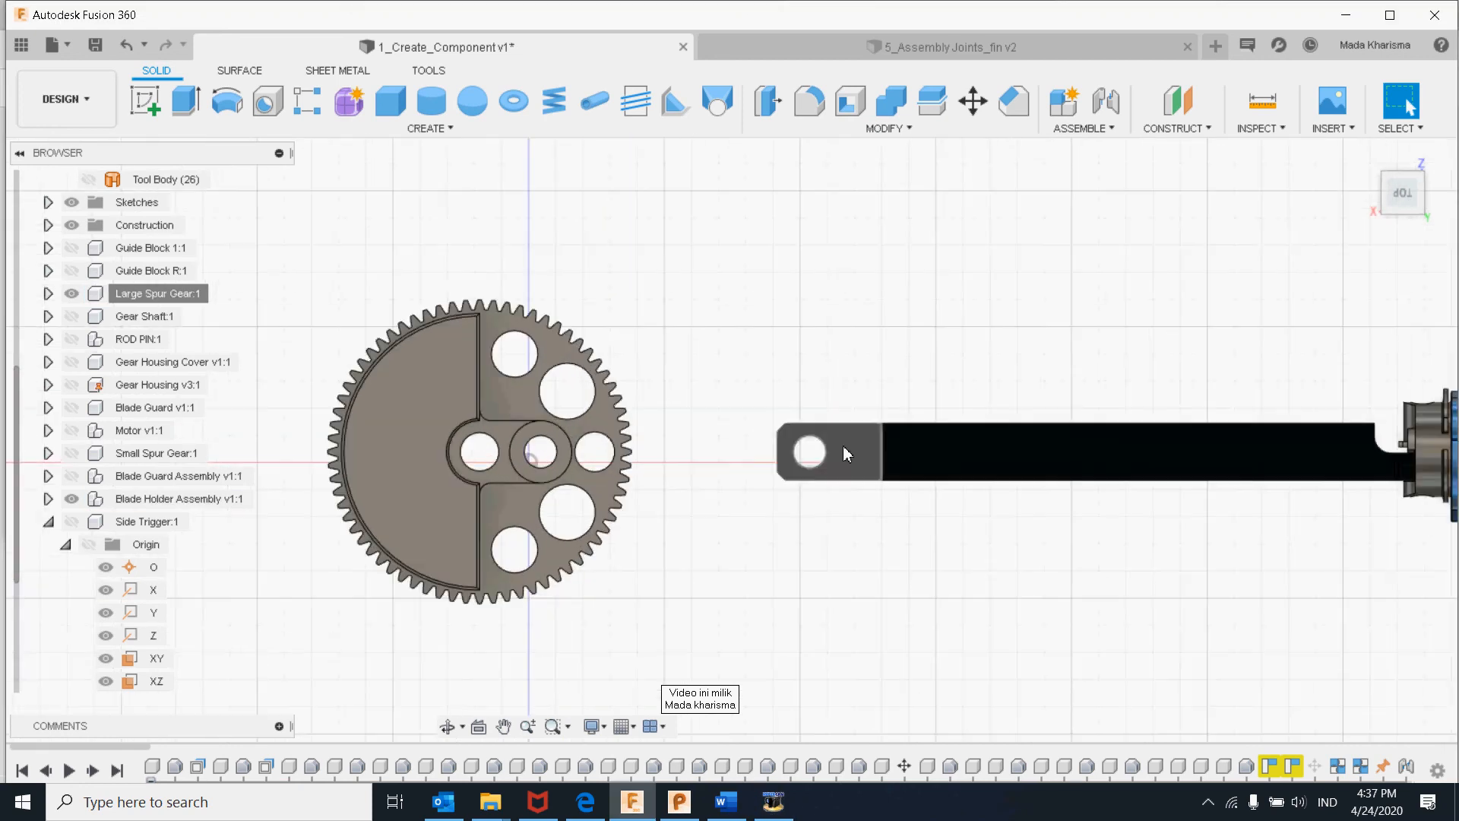
click(146, 102)
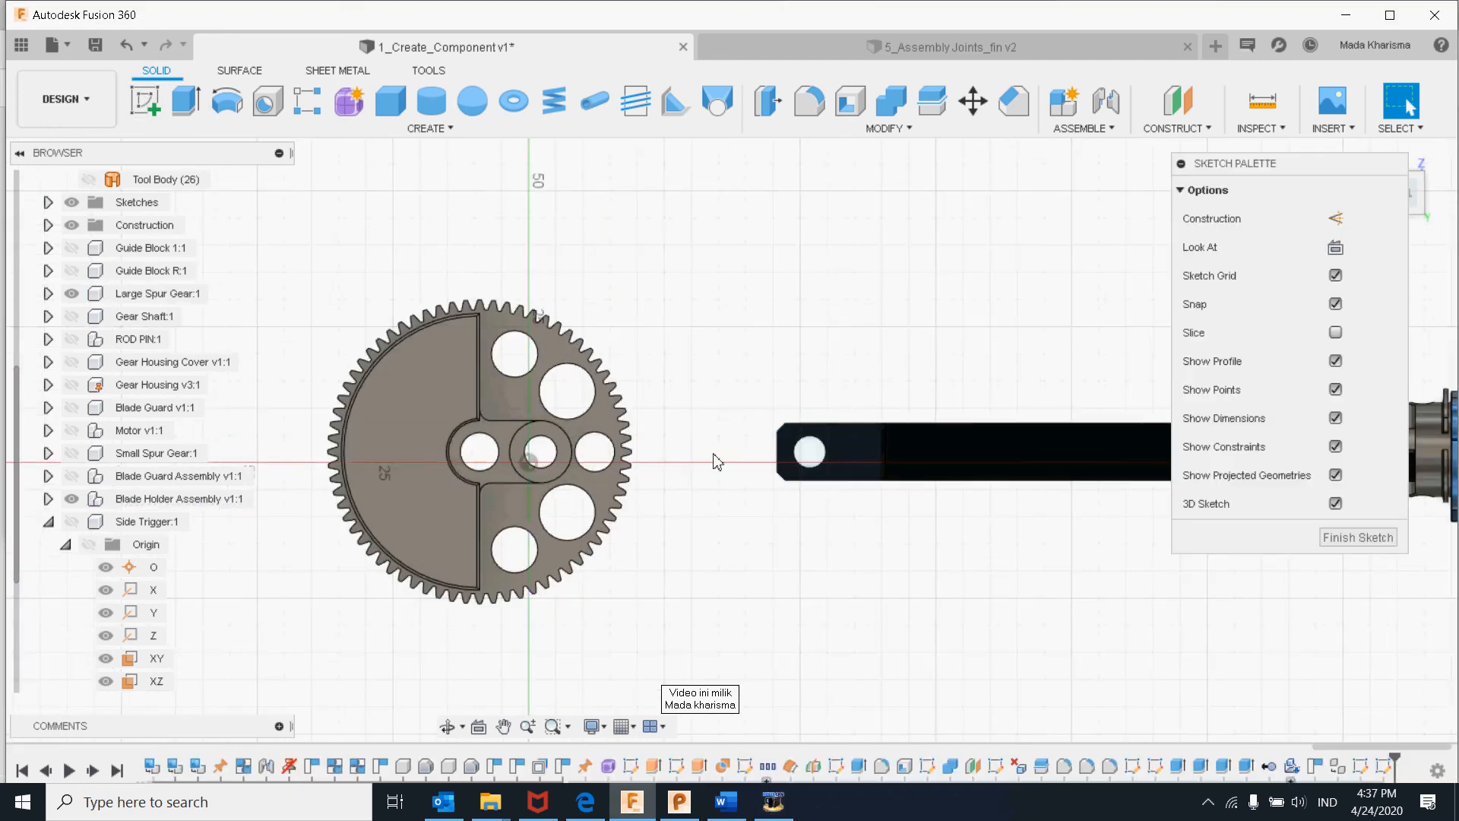
click(846, 454)
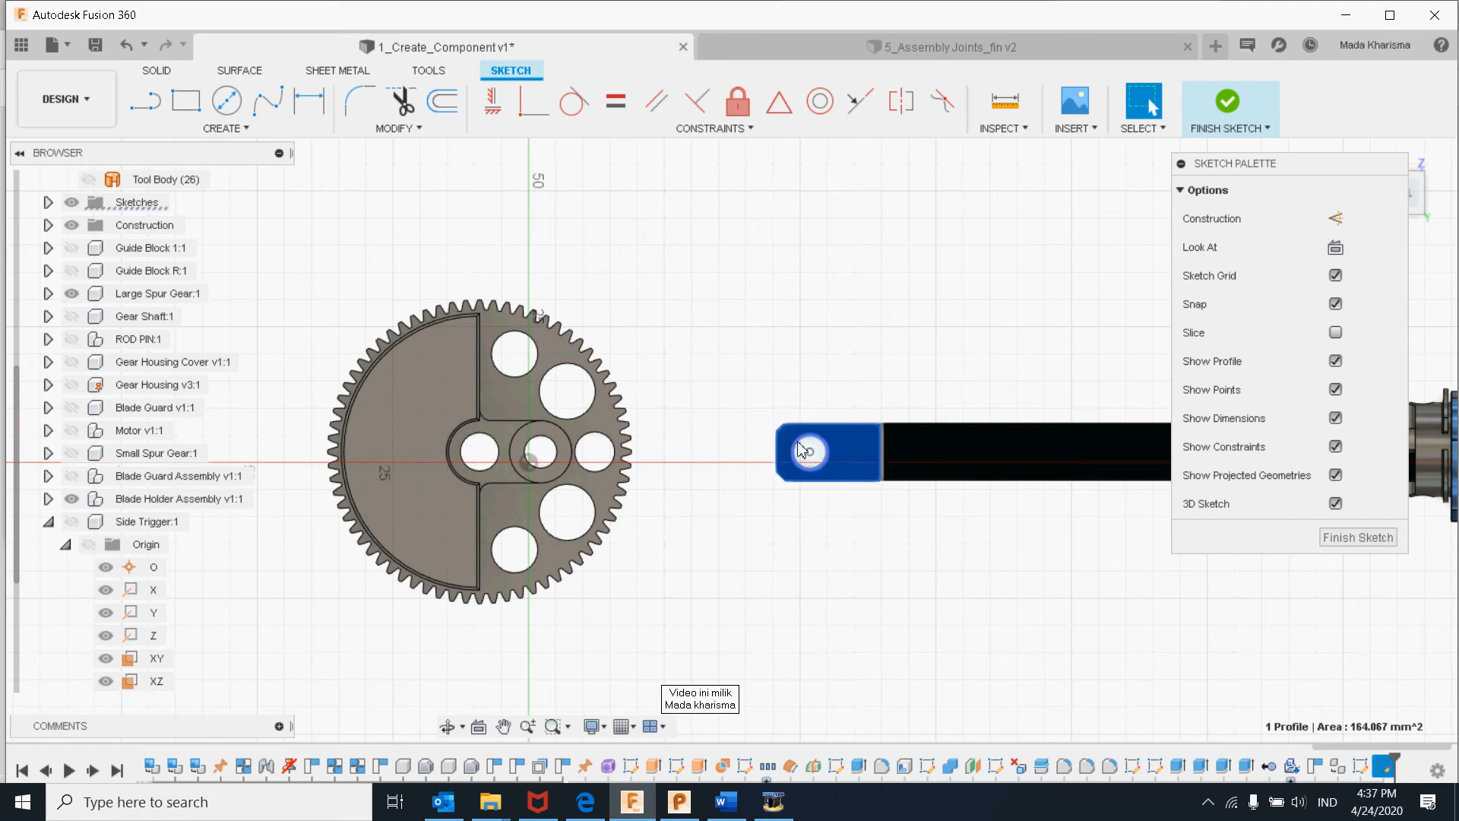
- Sketch a circle centred on the blade holder's pin hole and dimension its diameter to 24 mm
click(227, 102)
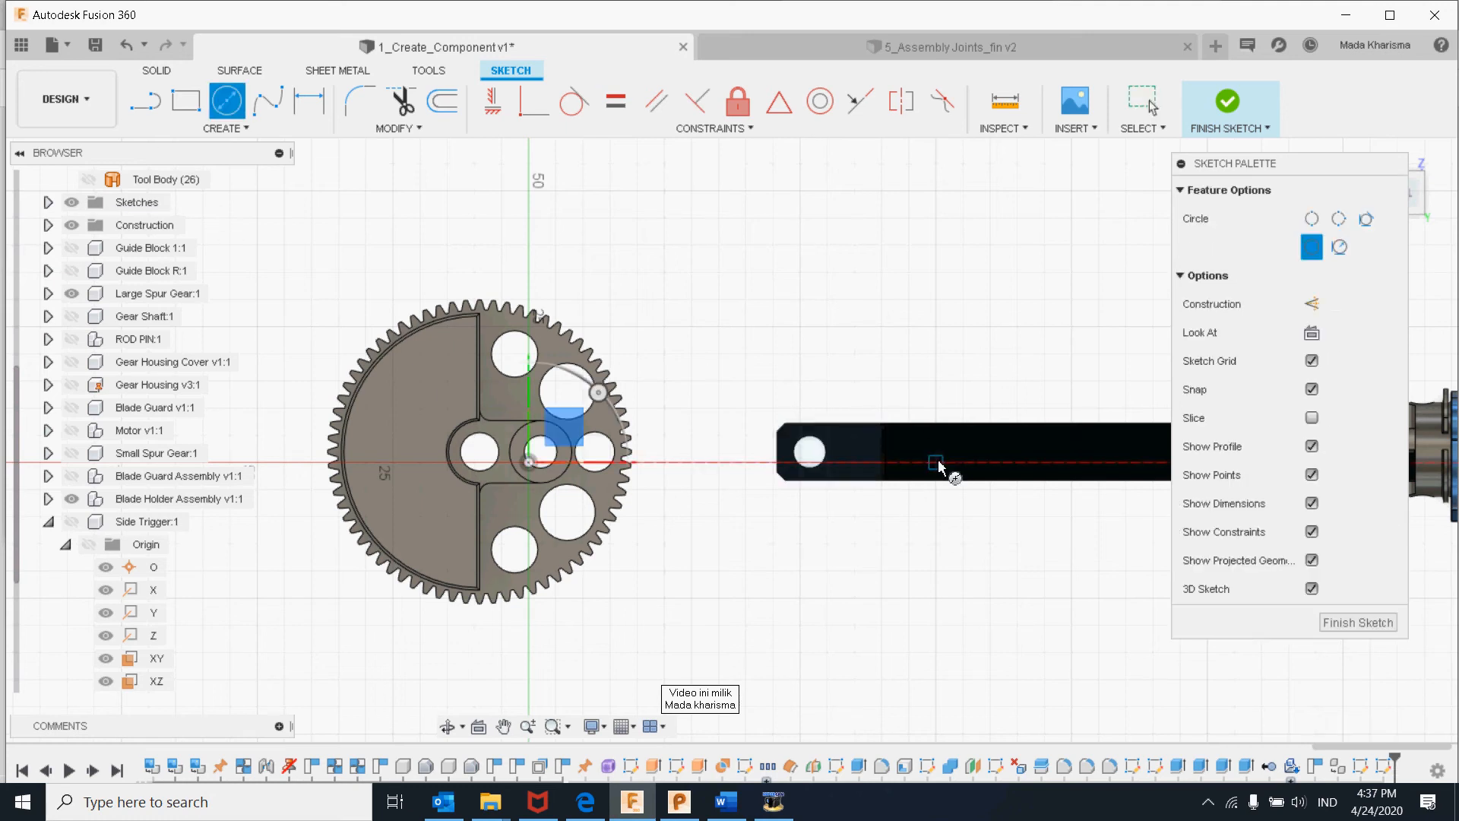
click(810, 451)
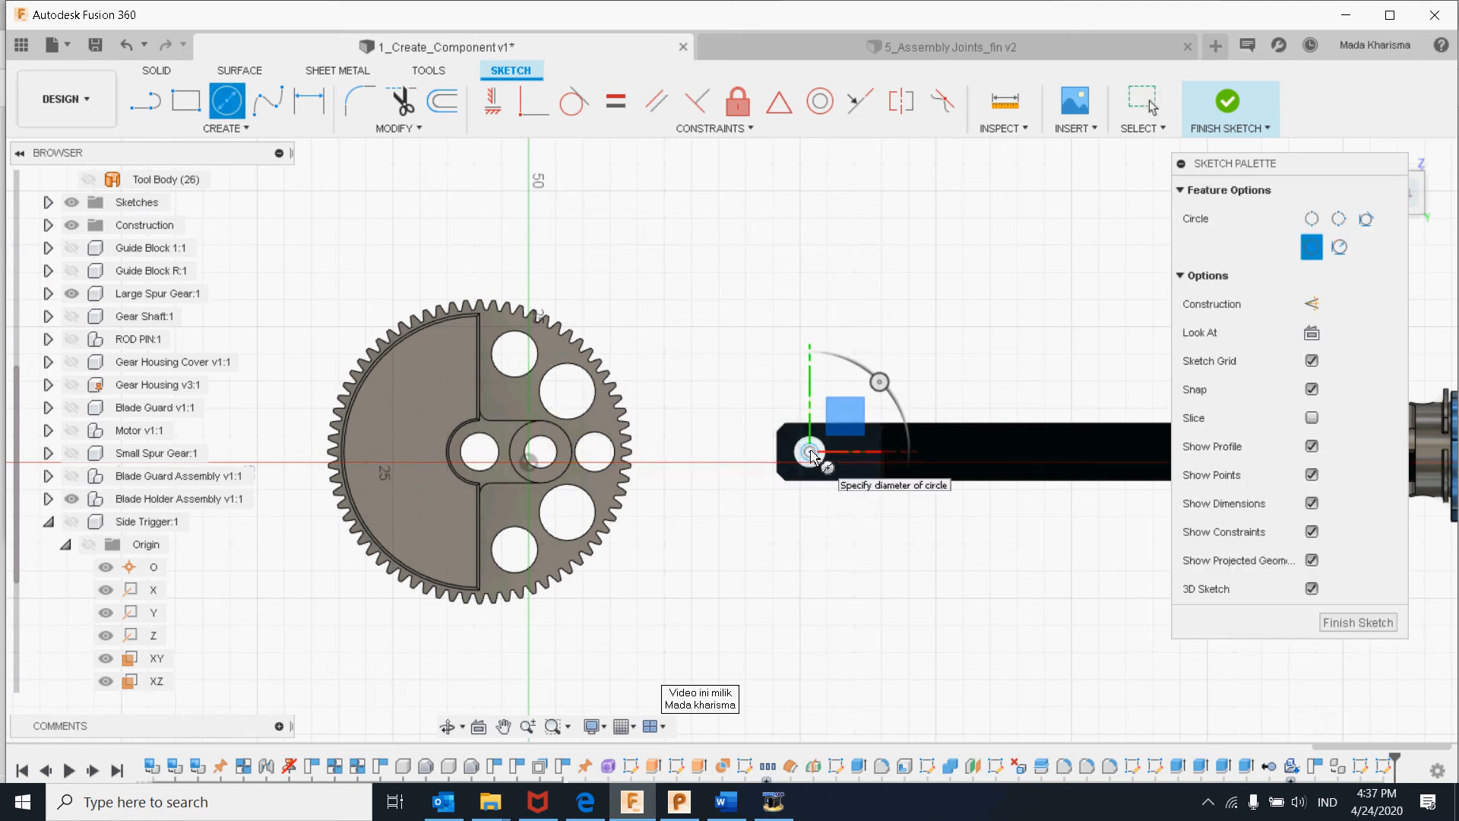
click(858, 504)
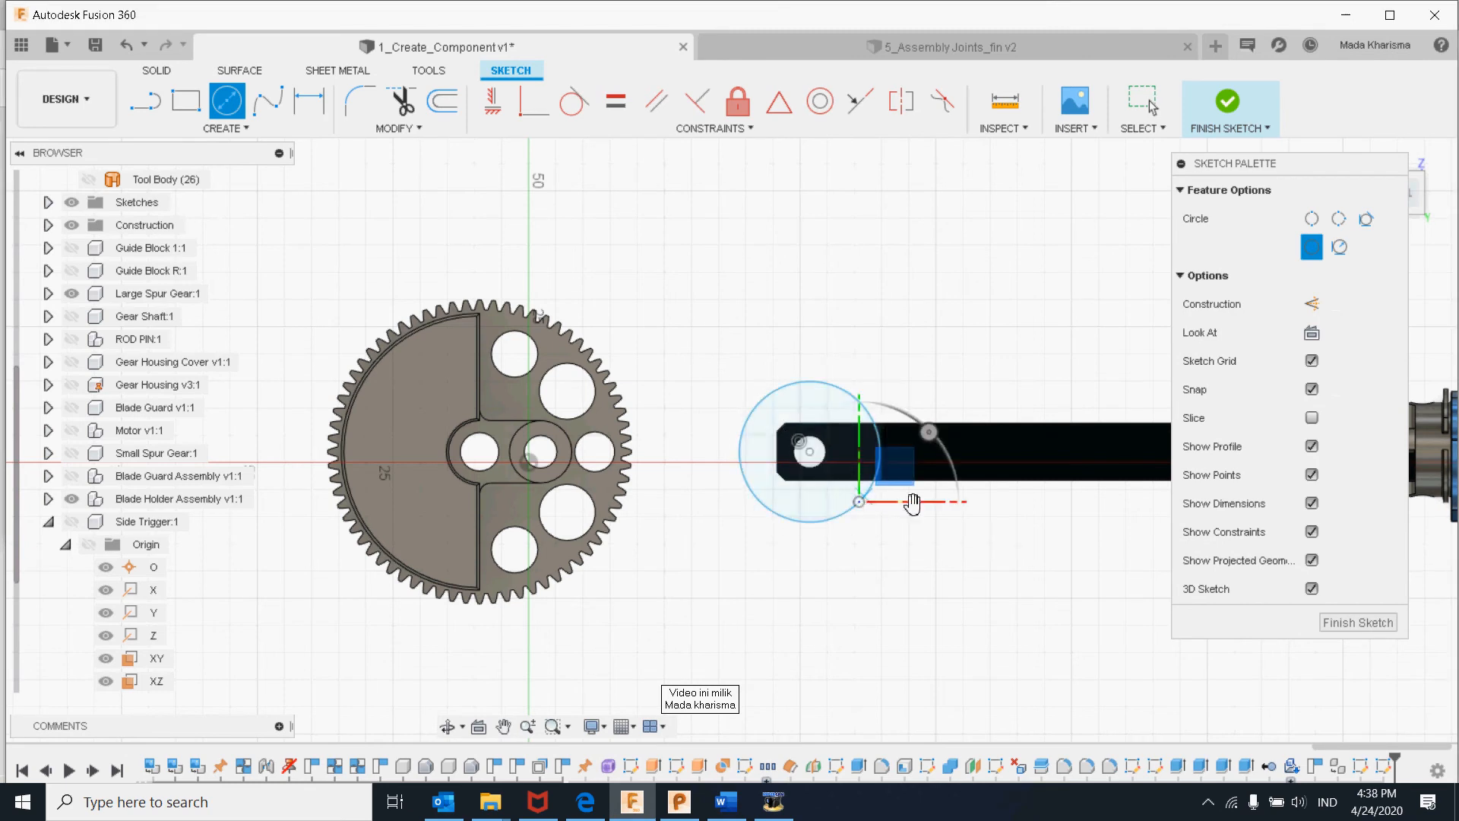
click(316, 99)
click(803, 391)
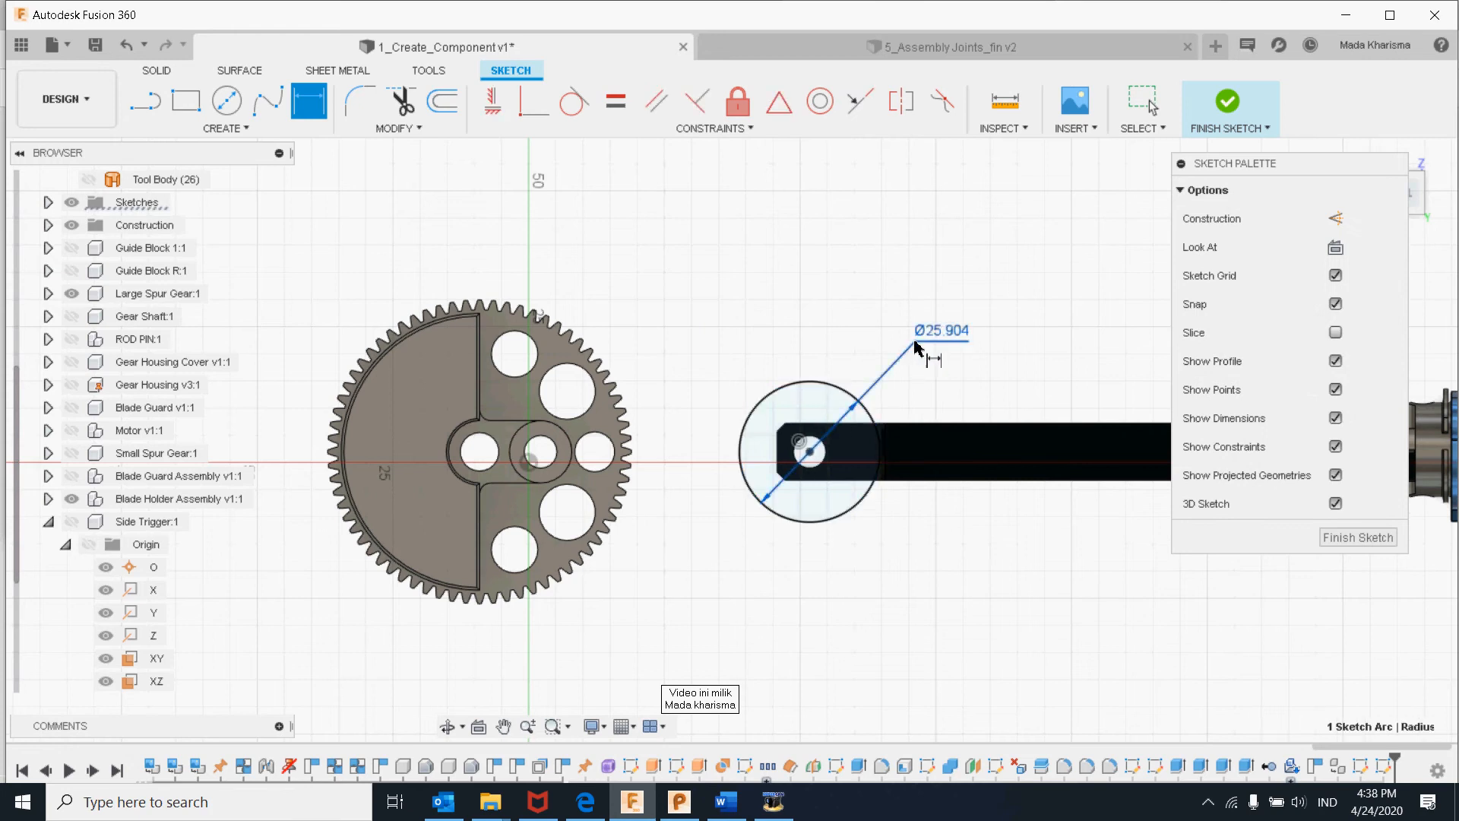
click(941, 346)
text(26)
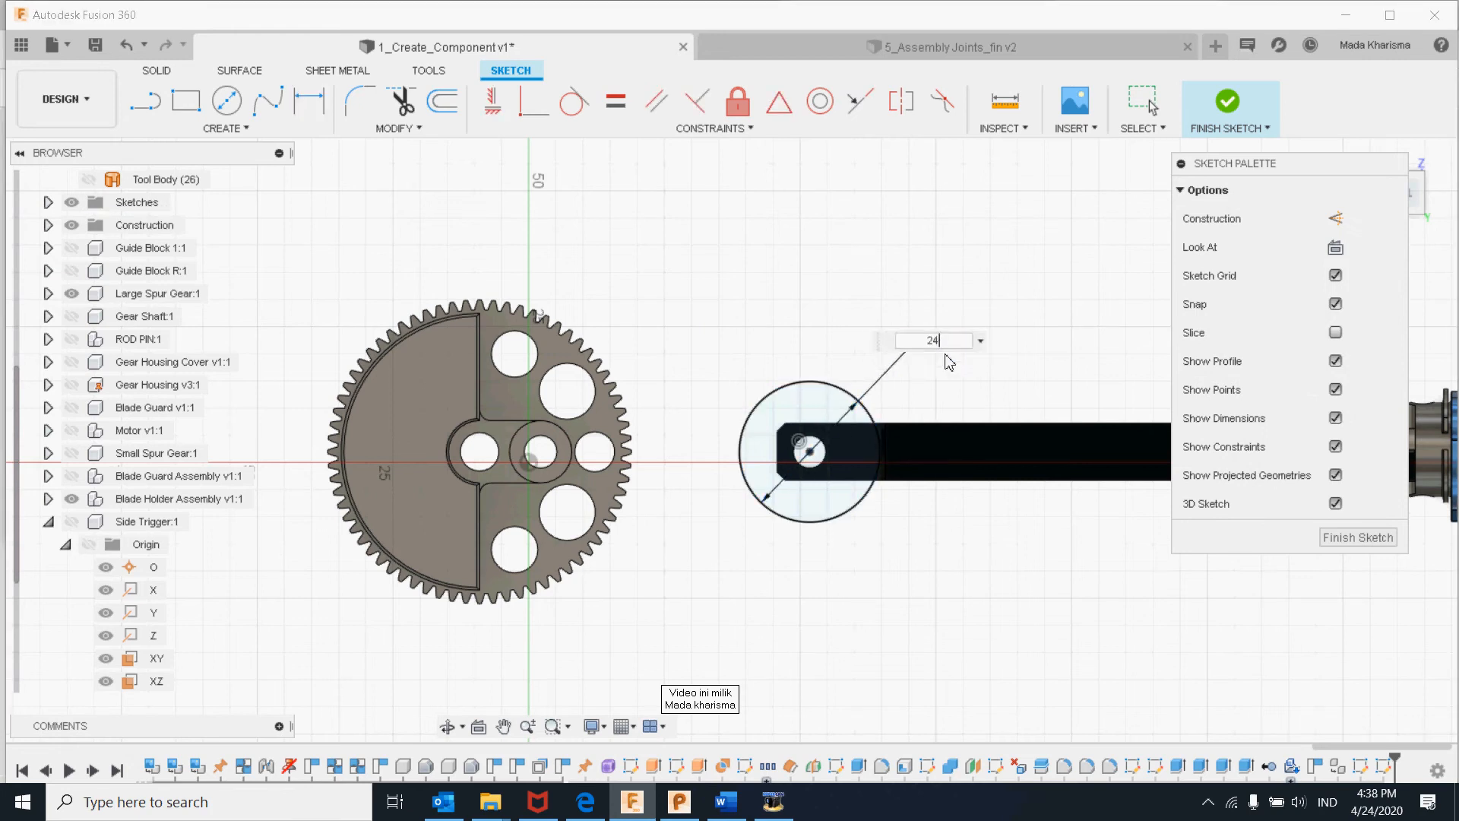
key(Return)
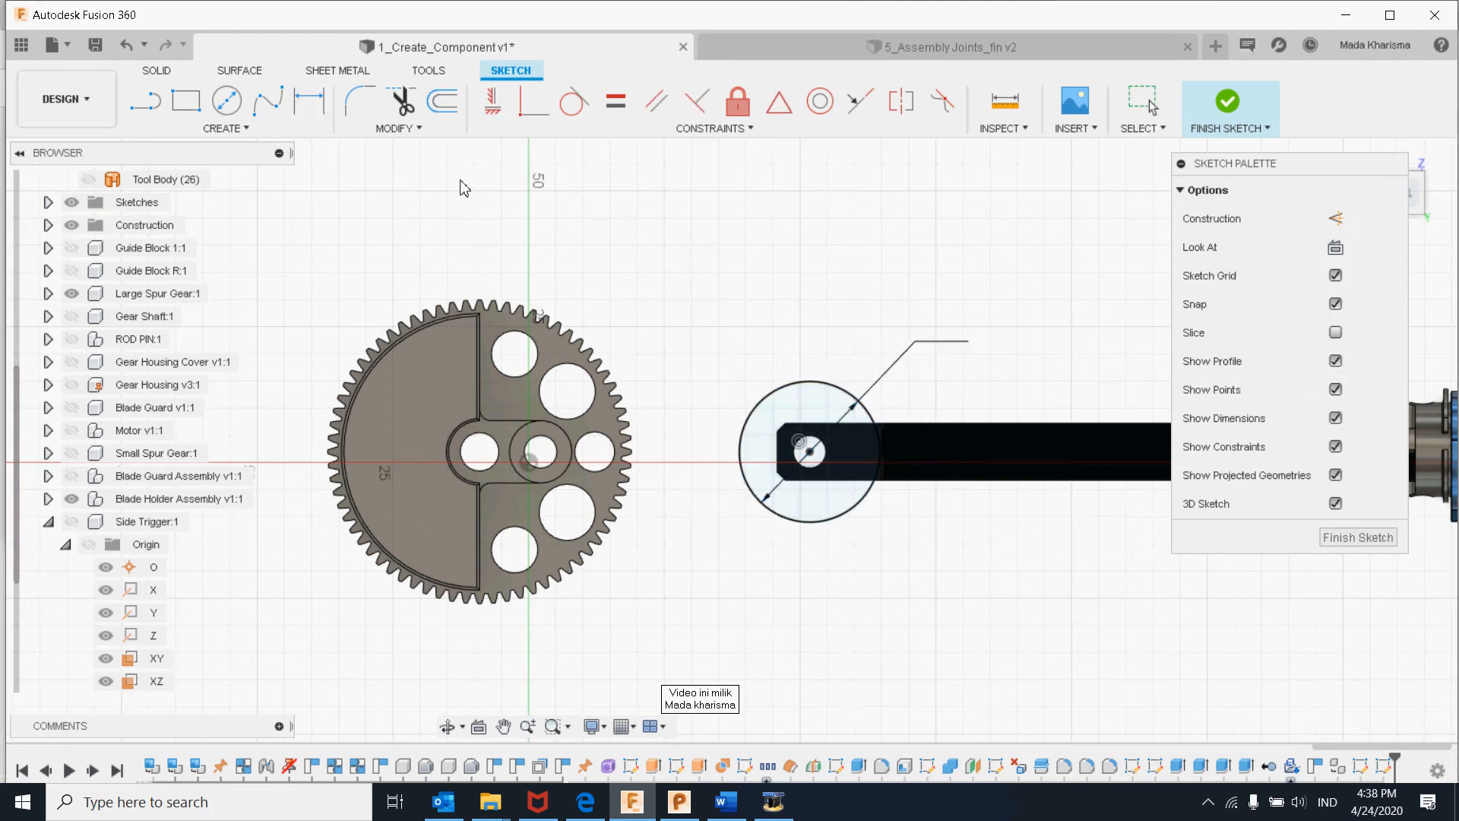
- Sketch a second circle in the empty area above and between the gear and blade holder, and constrain it equal to the 24 mm circle
click(228, 101)
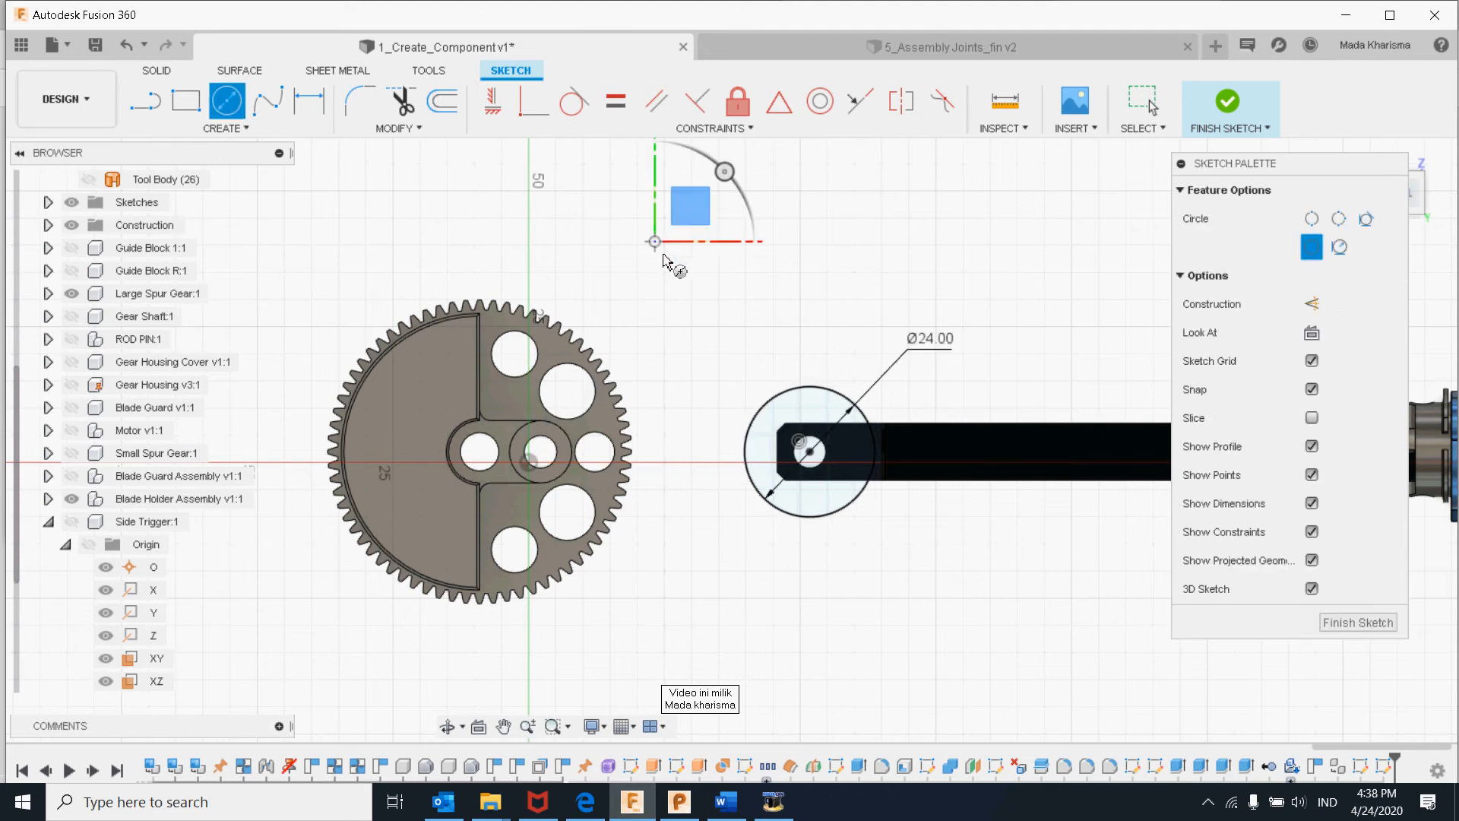
click(655, 242)
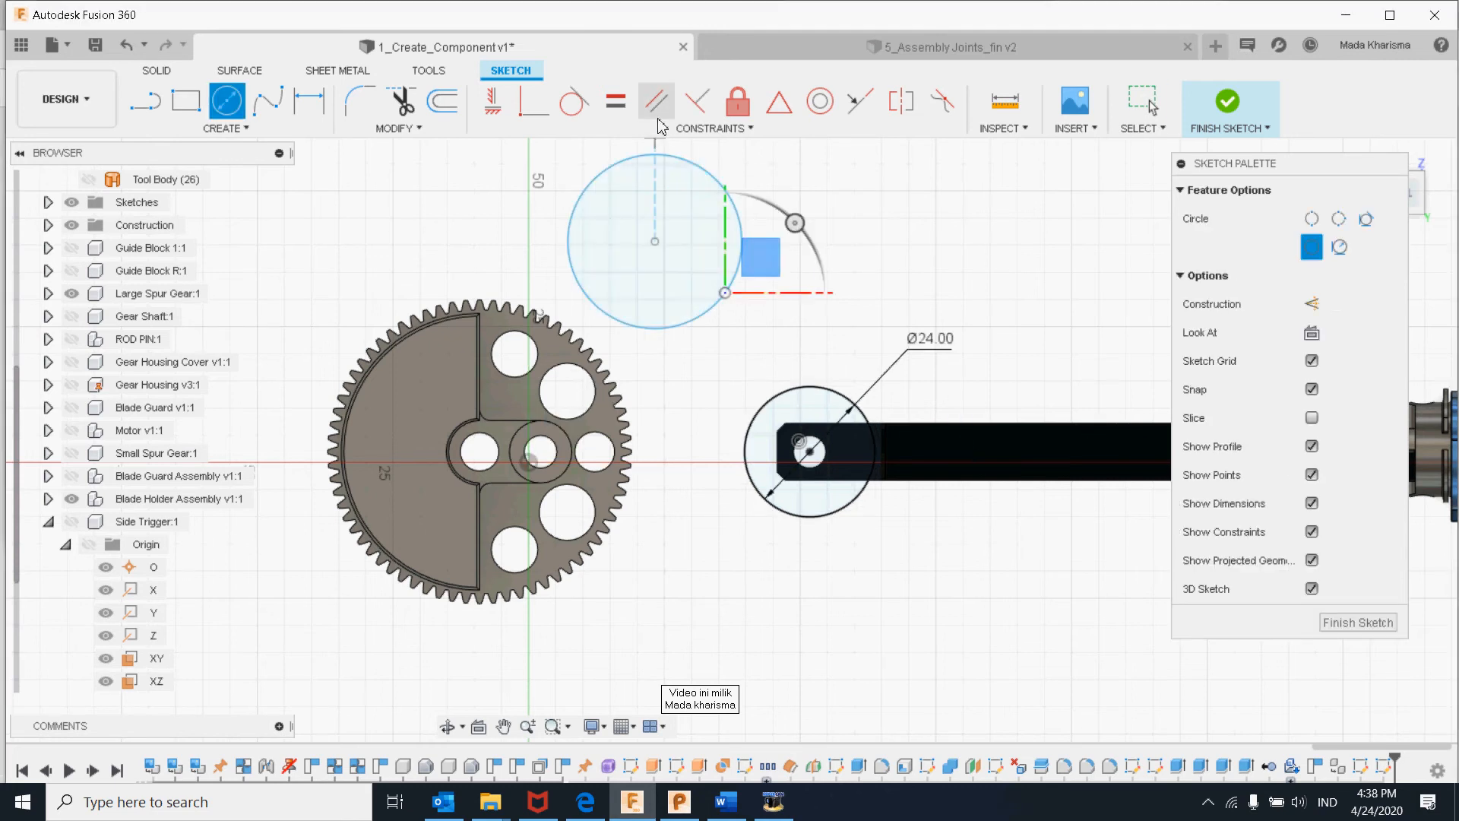
click(723, 130)
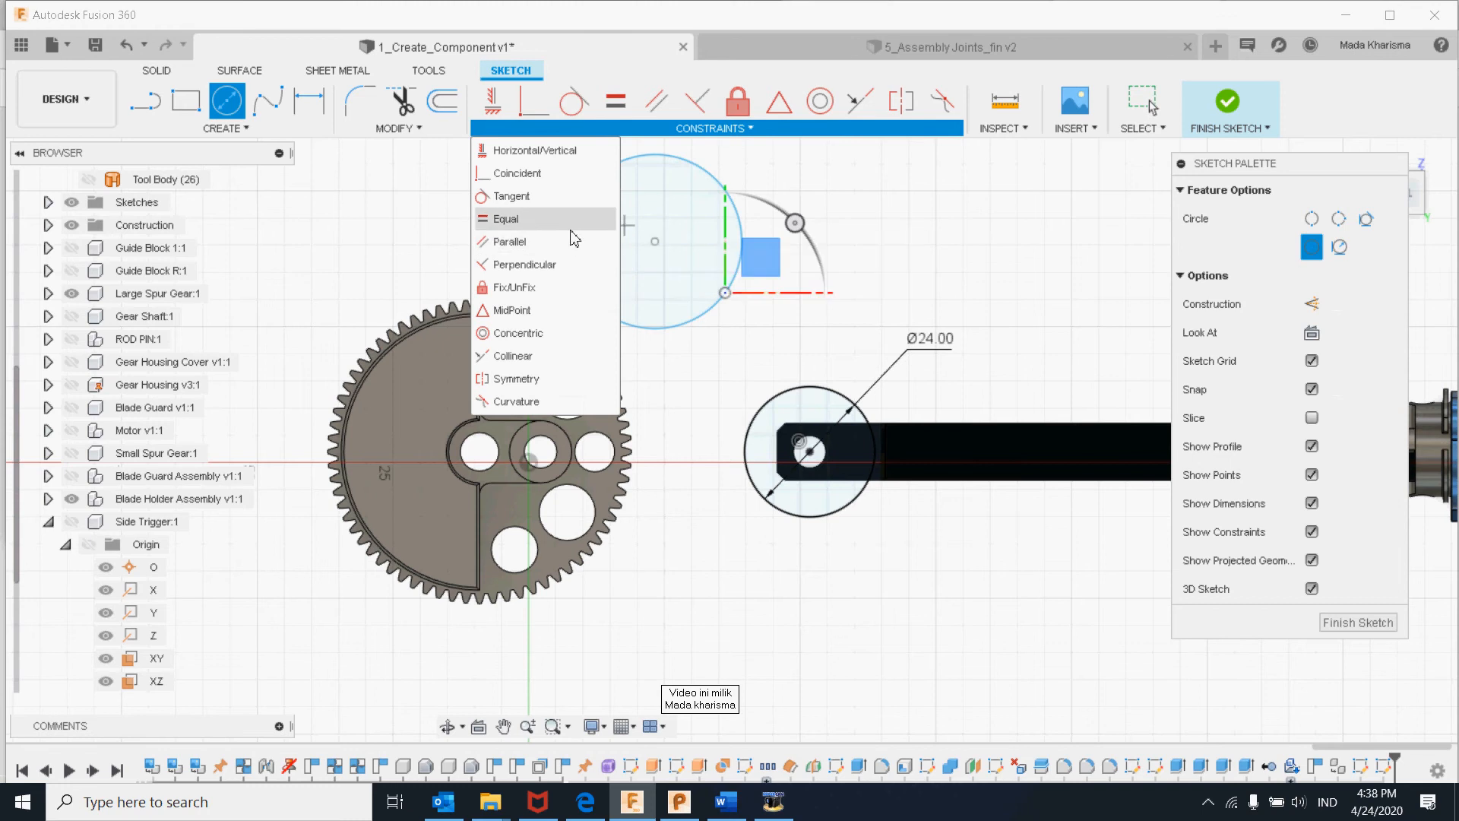
click(513, 218)
click(790, 389)
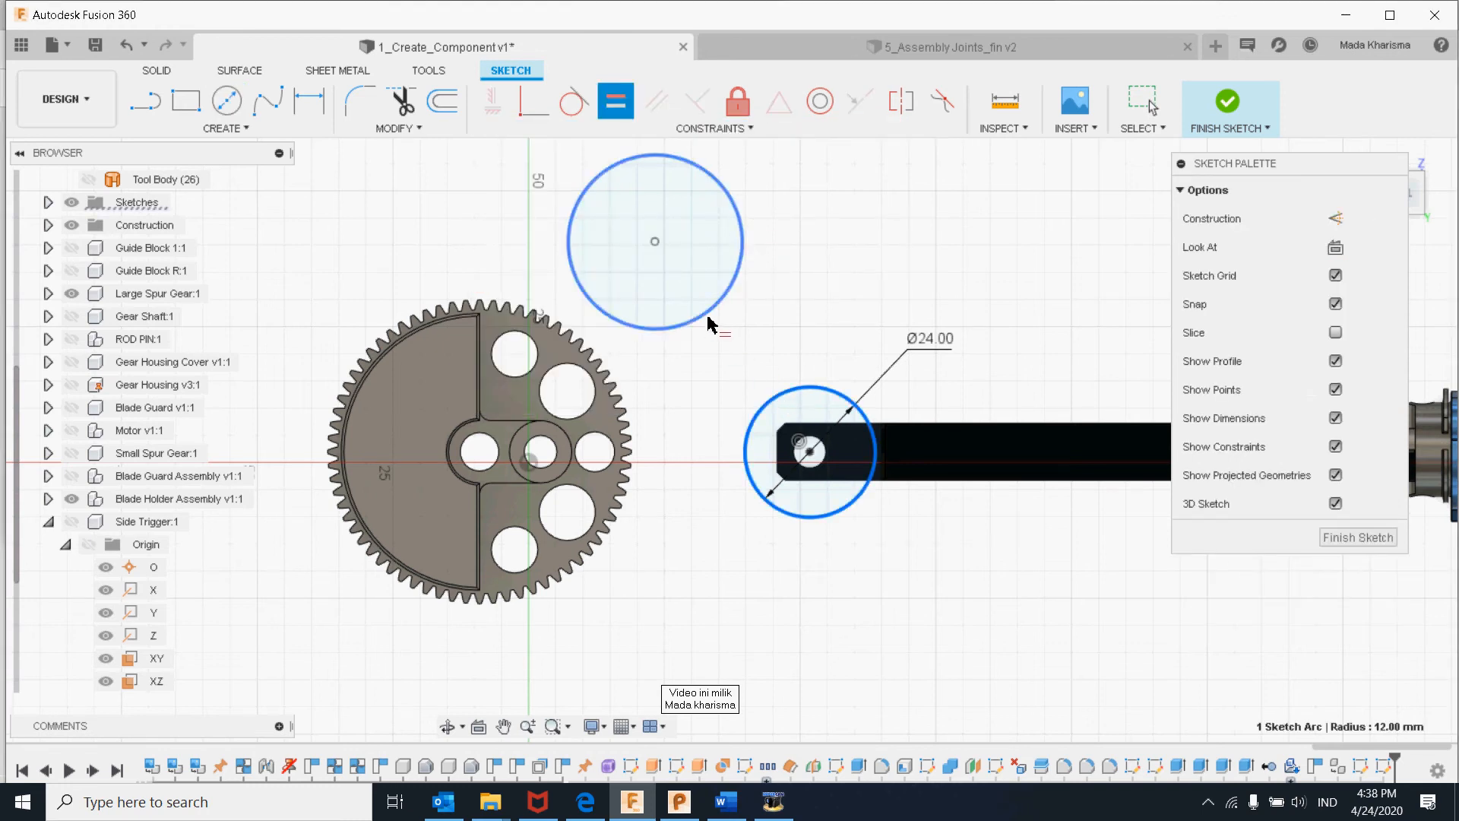
click(708, 313)
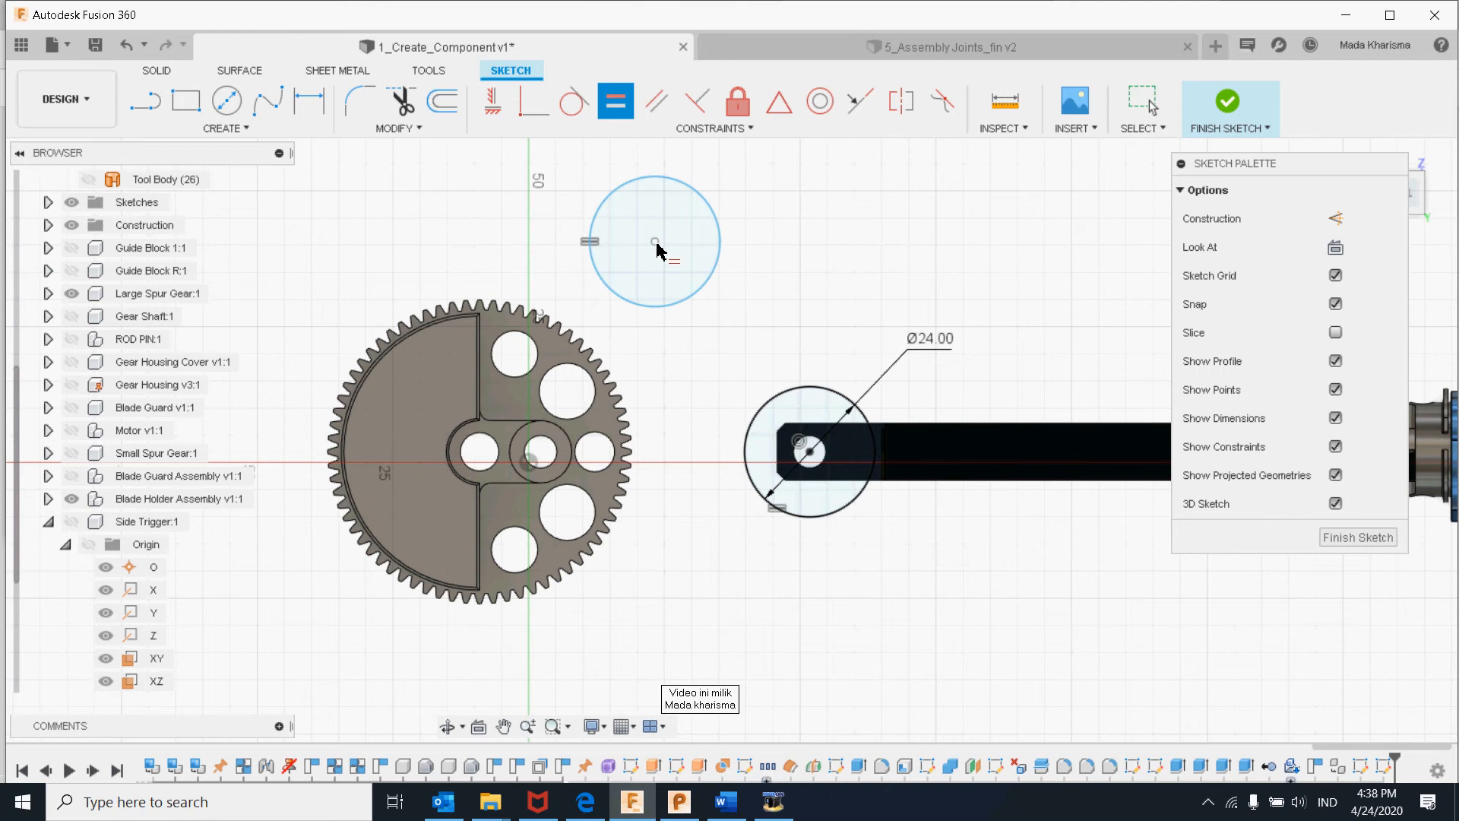
click(621, 111)
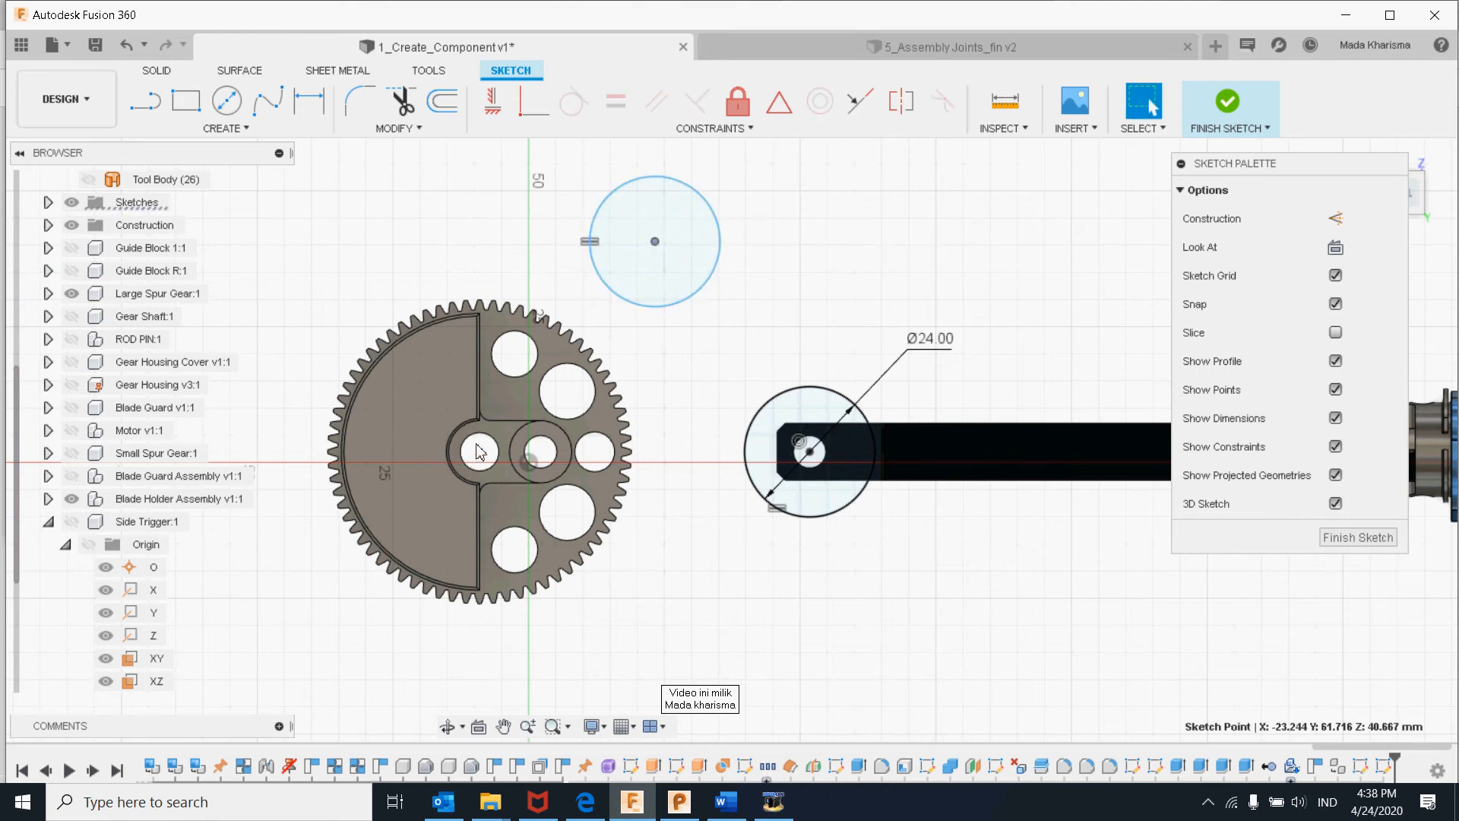
- Constrain the loose 24 mm circle concentric with the large spur gear's boss pin hole
click(677, 222)
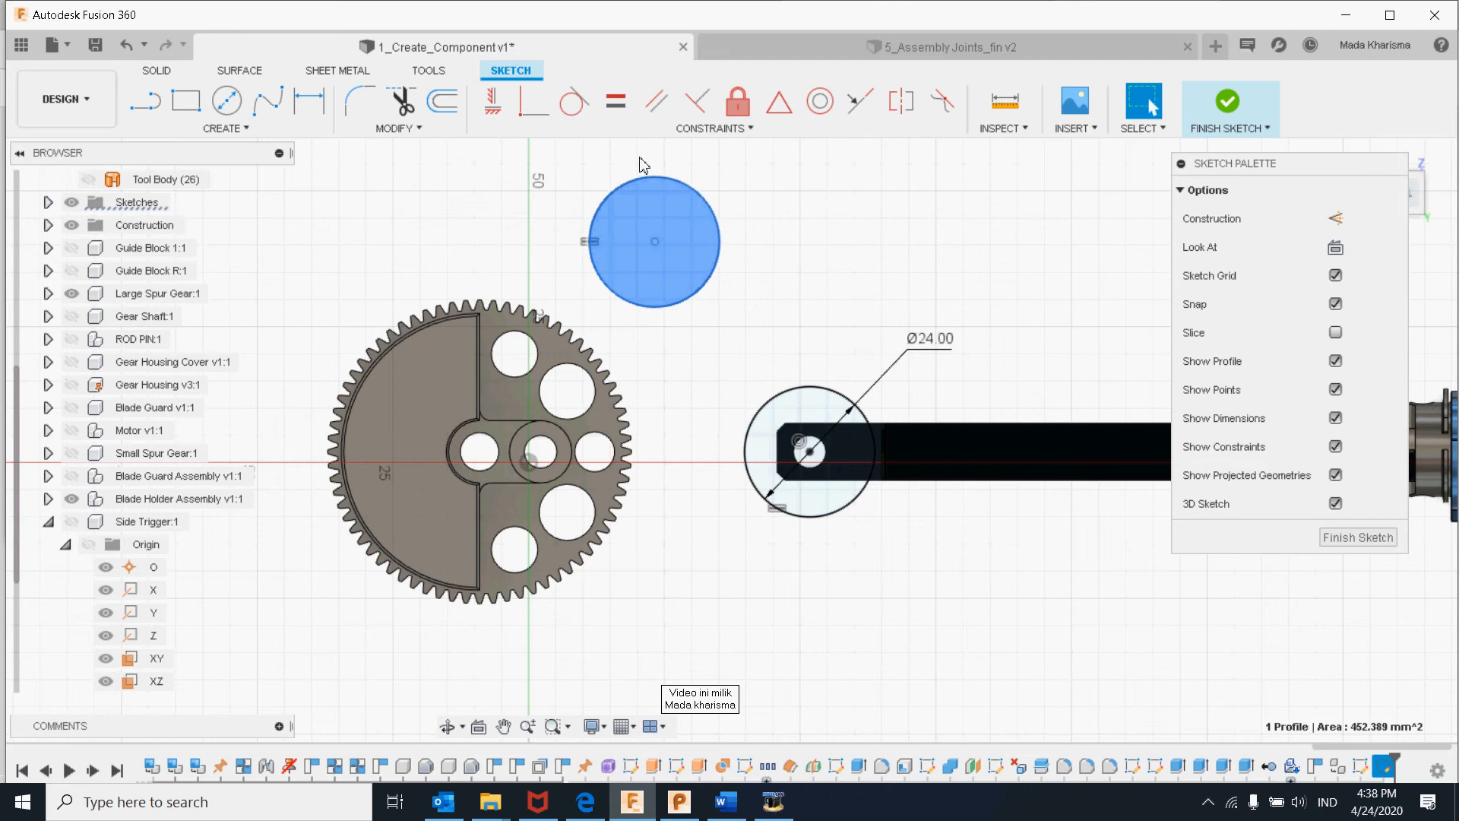
click(788, 183)
click(713, 129)
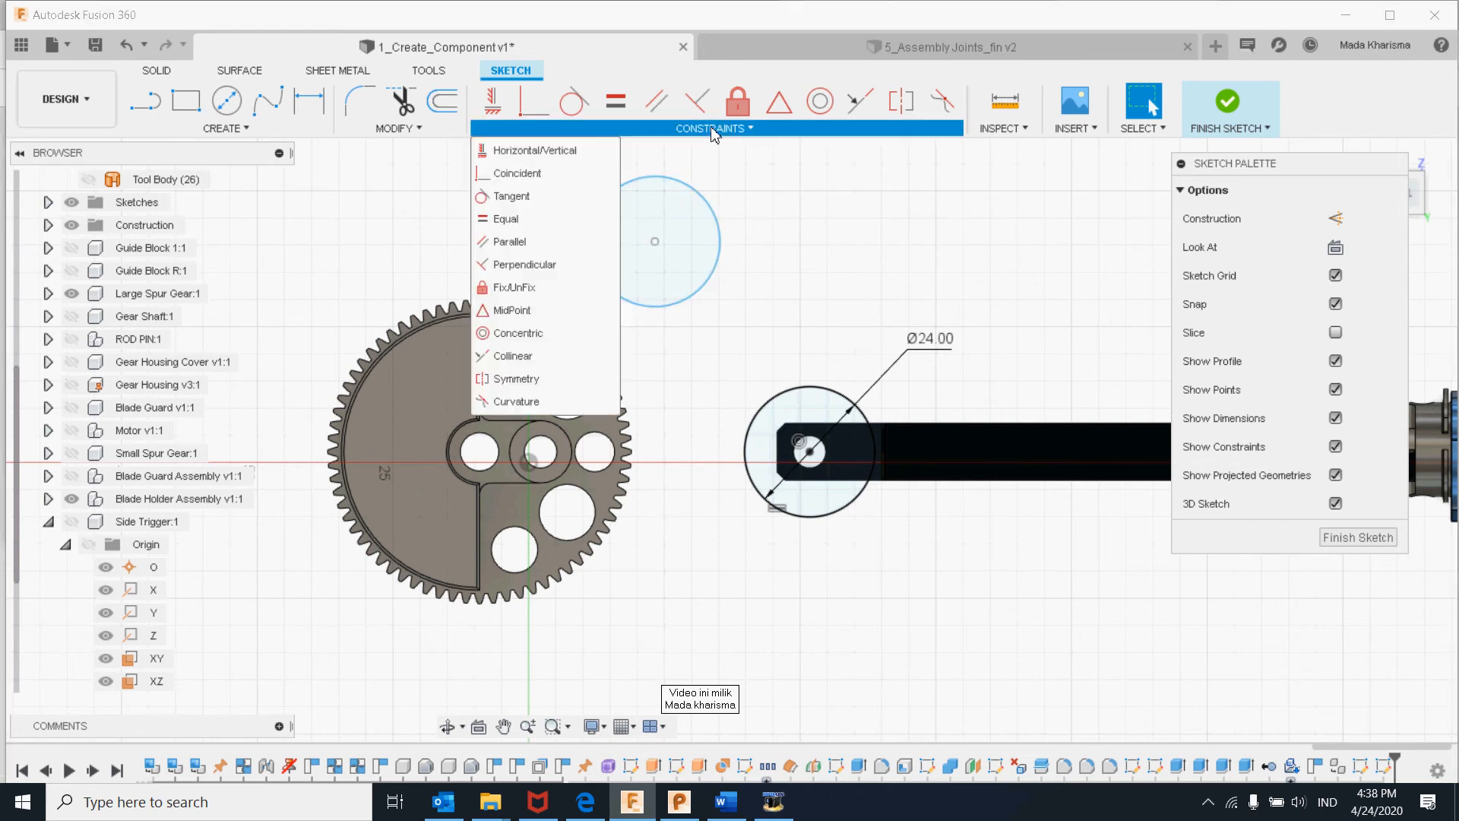
click(575, 341)
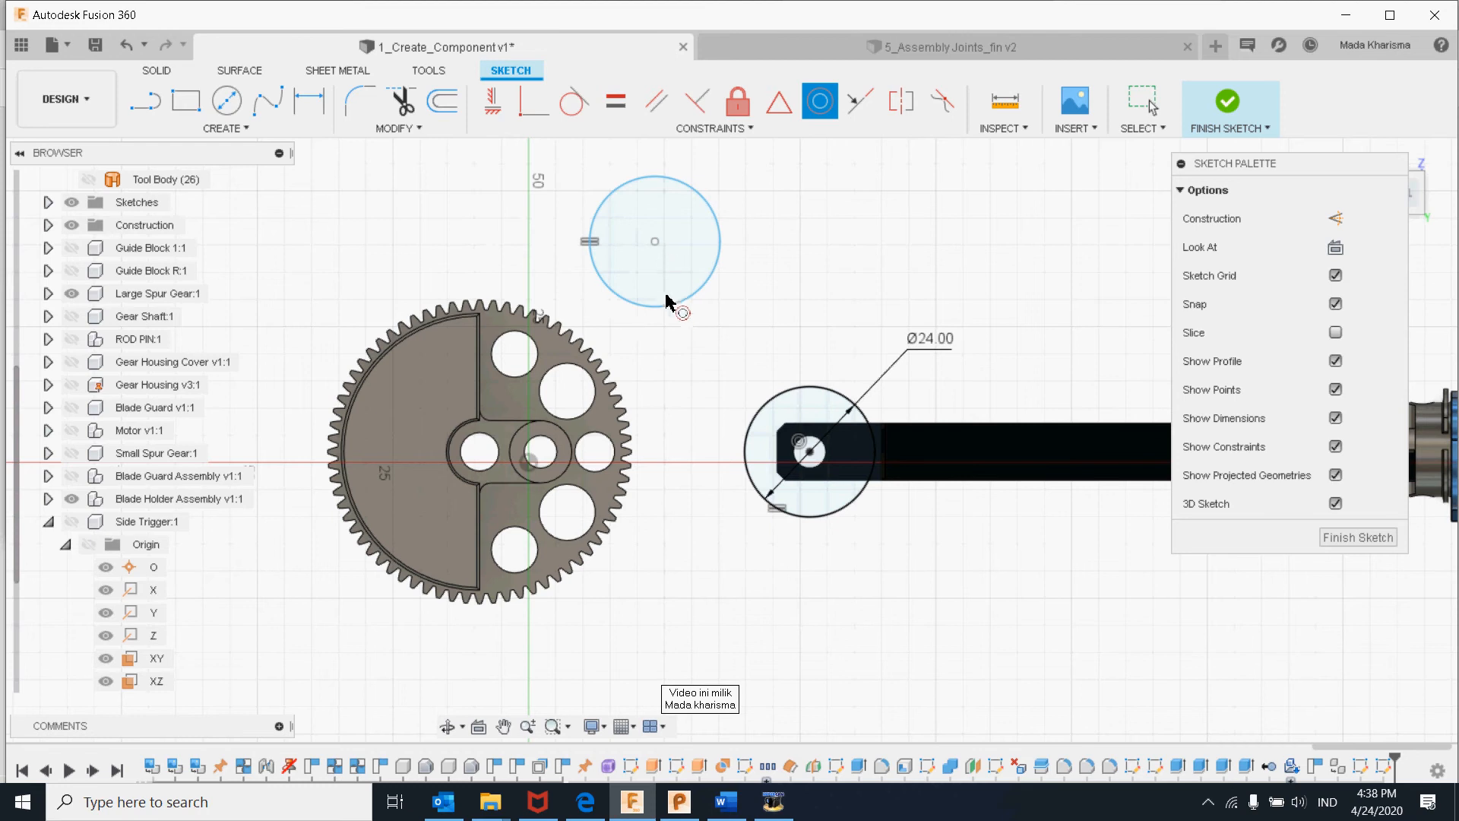
click(670, 308)
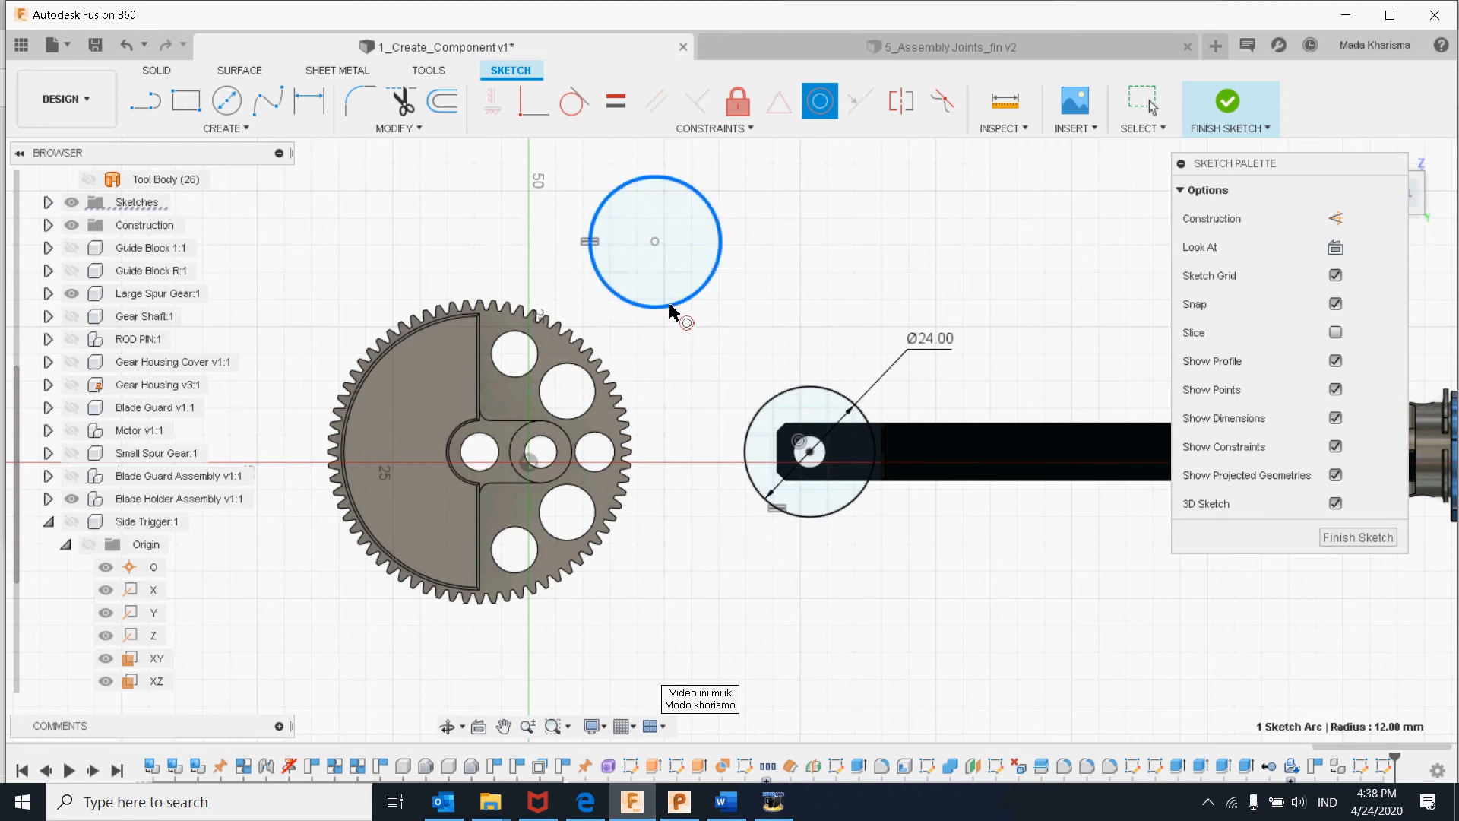
click(546, 444)
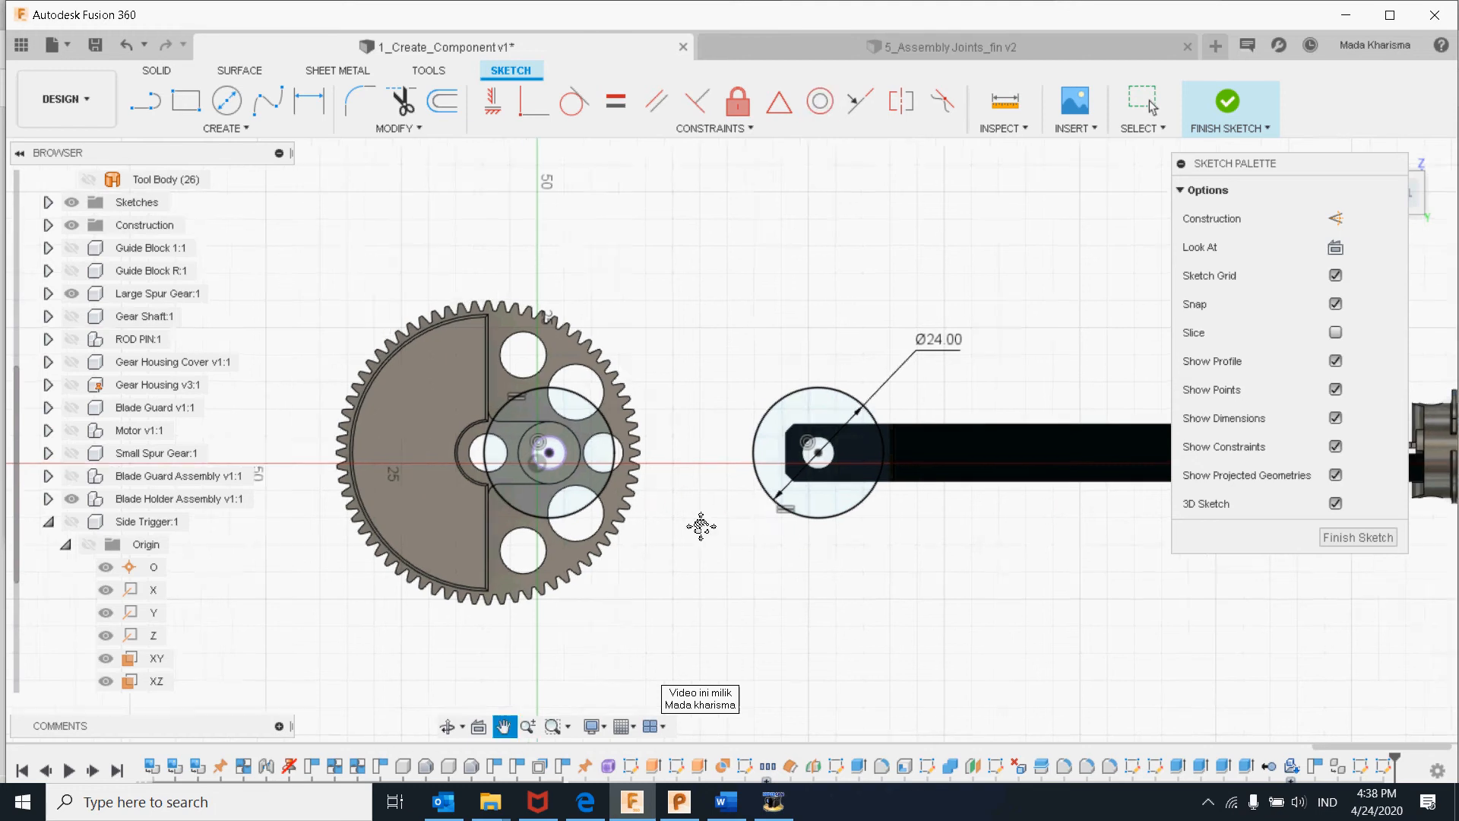
- Draw a straight line joining the centres of the two 24 mm circles
middle_drag(697, 521, 807, 508)
scroll(808, 508, up, 3)
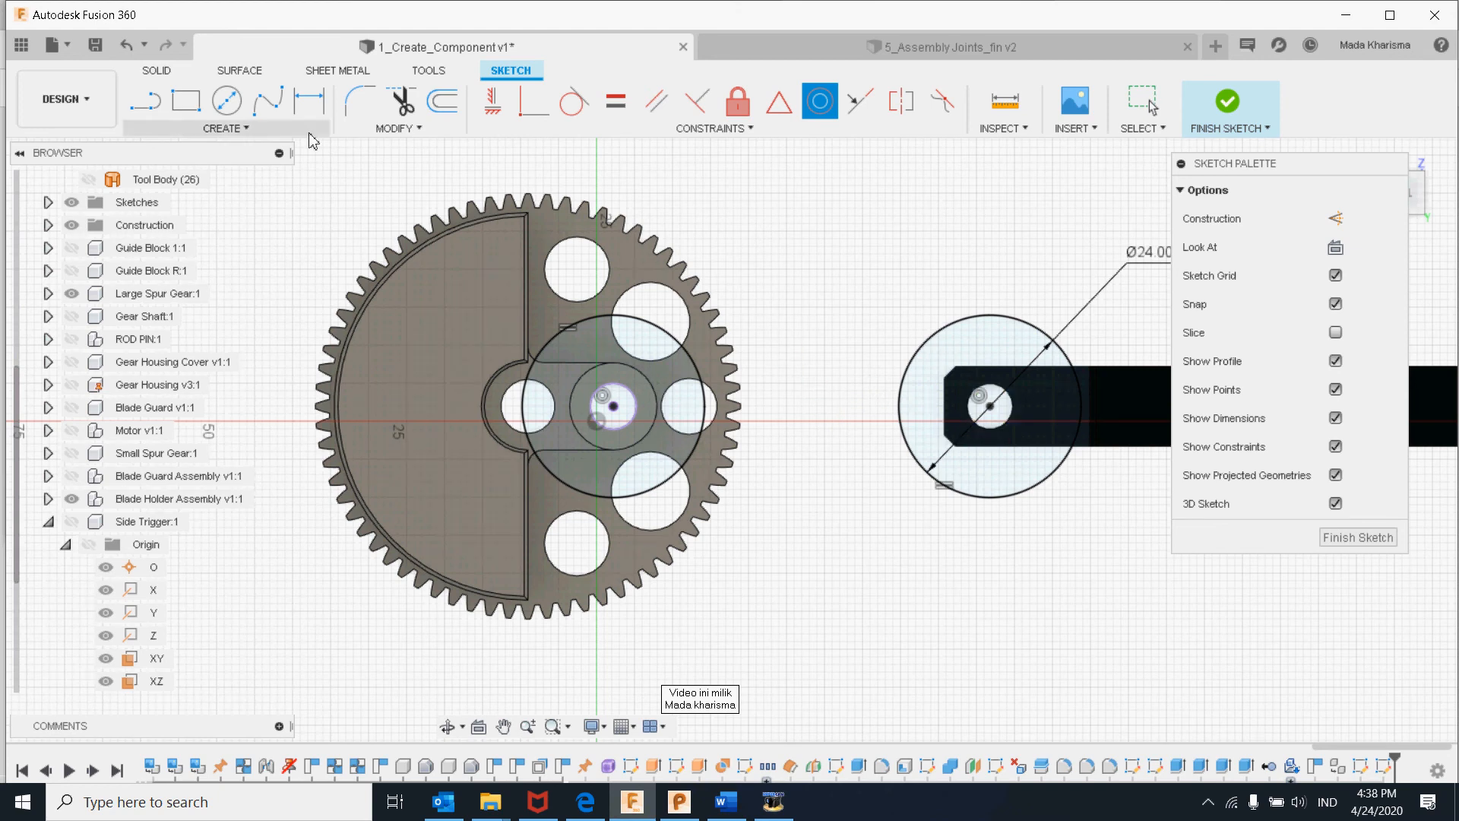
click(145, 103)
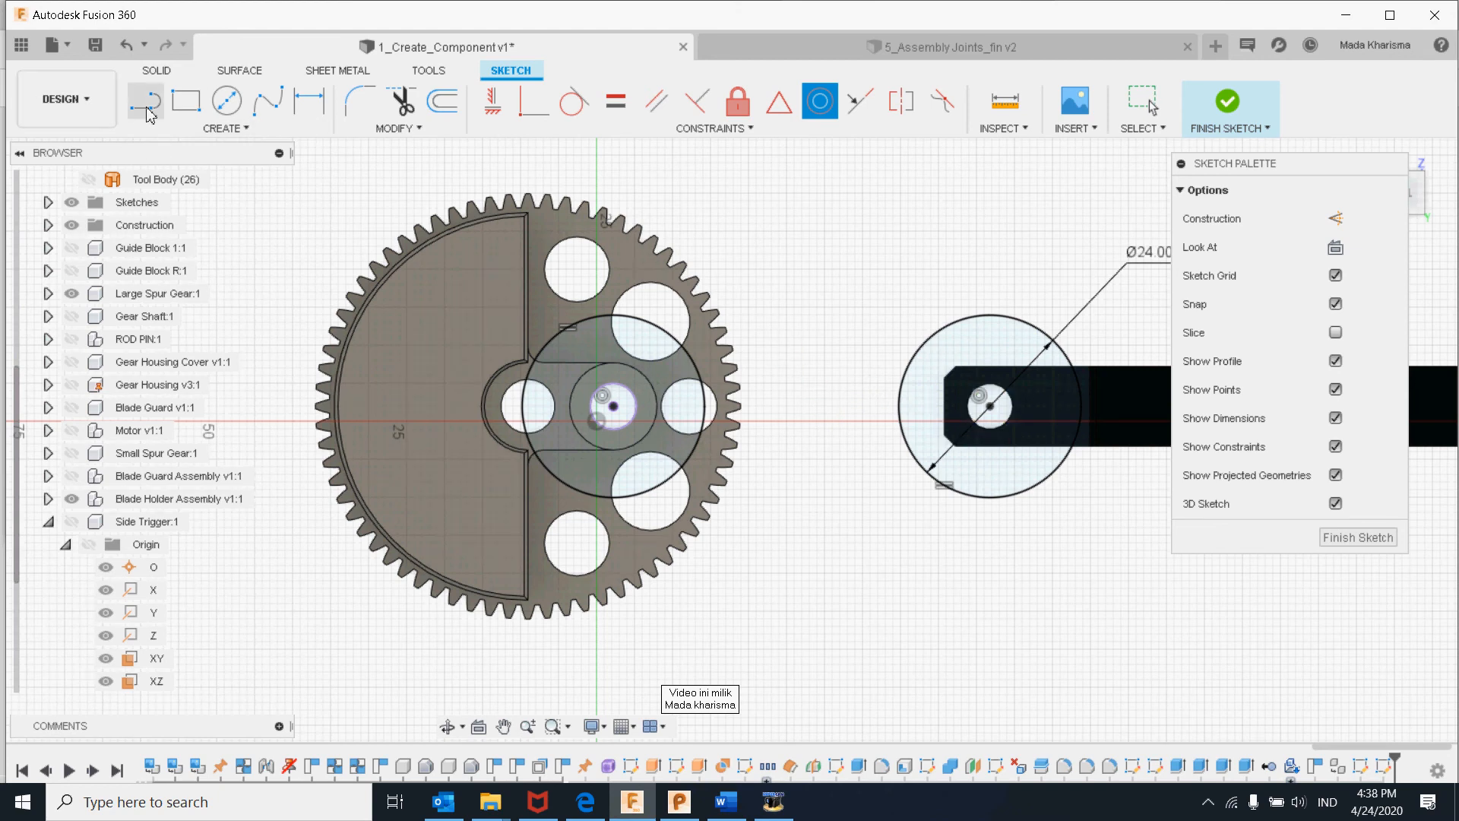
click(614, 408)
click(991, 408)
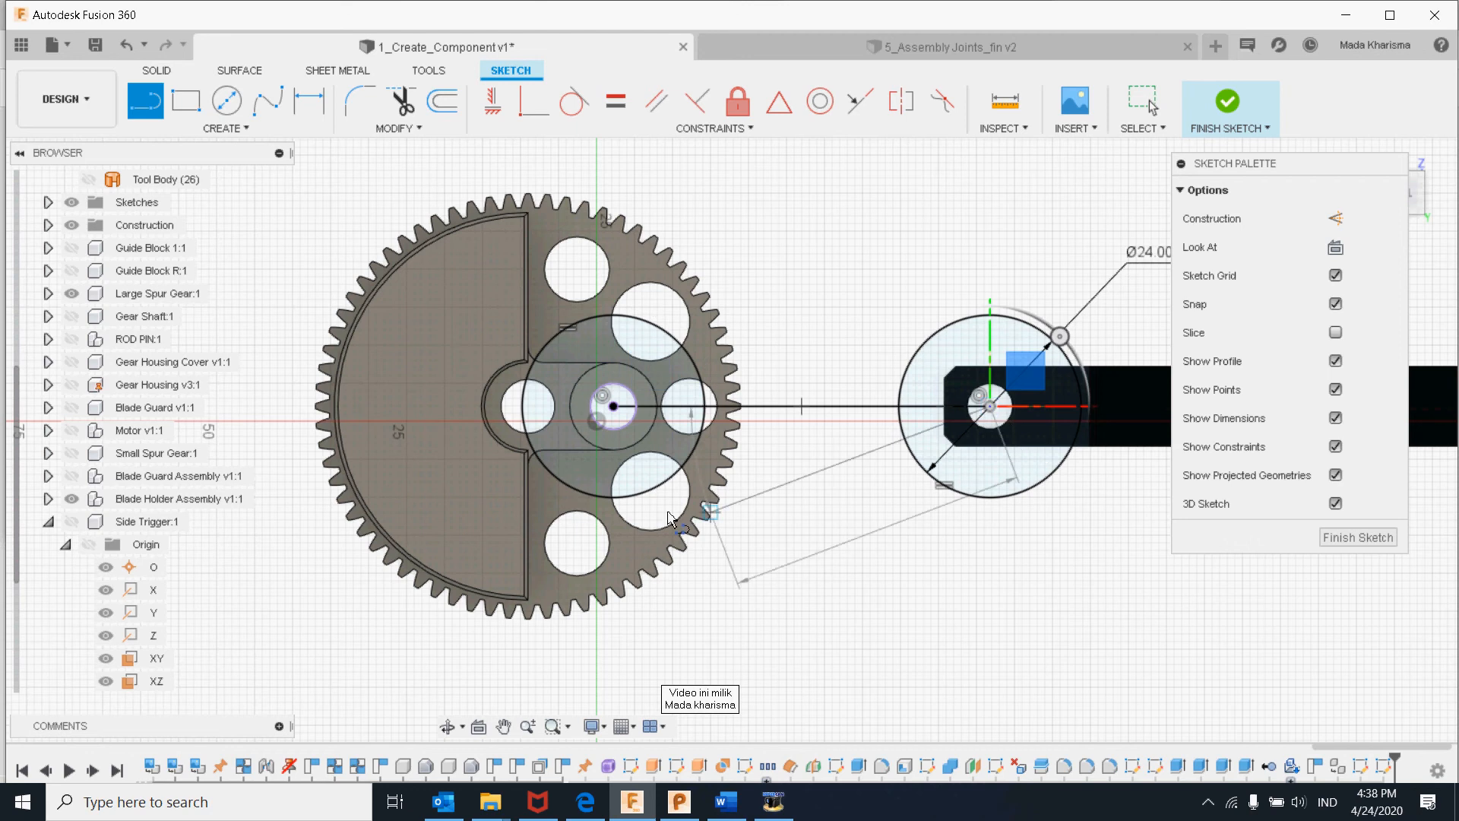
- Offset the centre line between the circles by -6 mm to create the link's upper edge
click(227, 128)
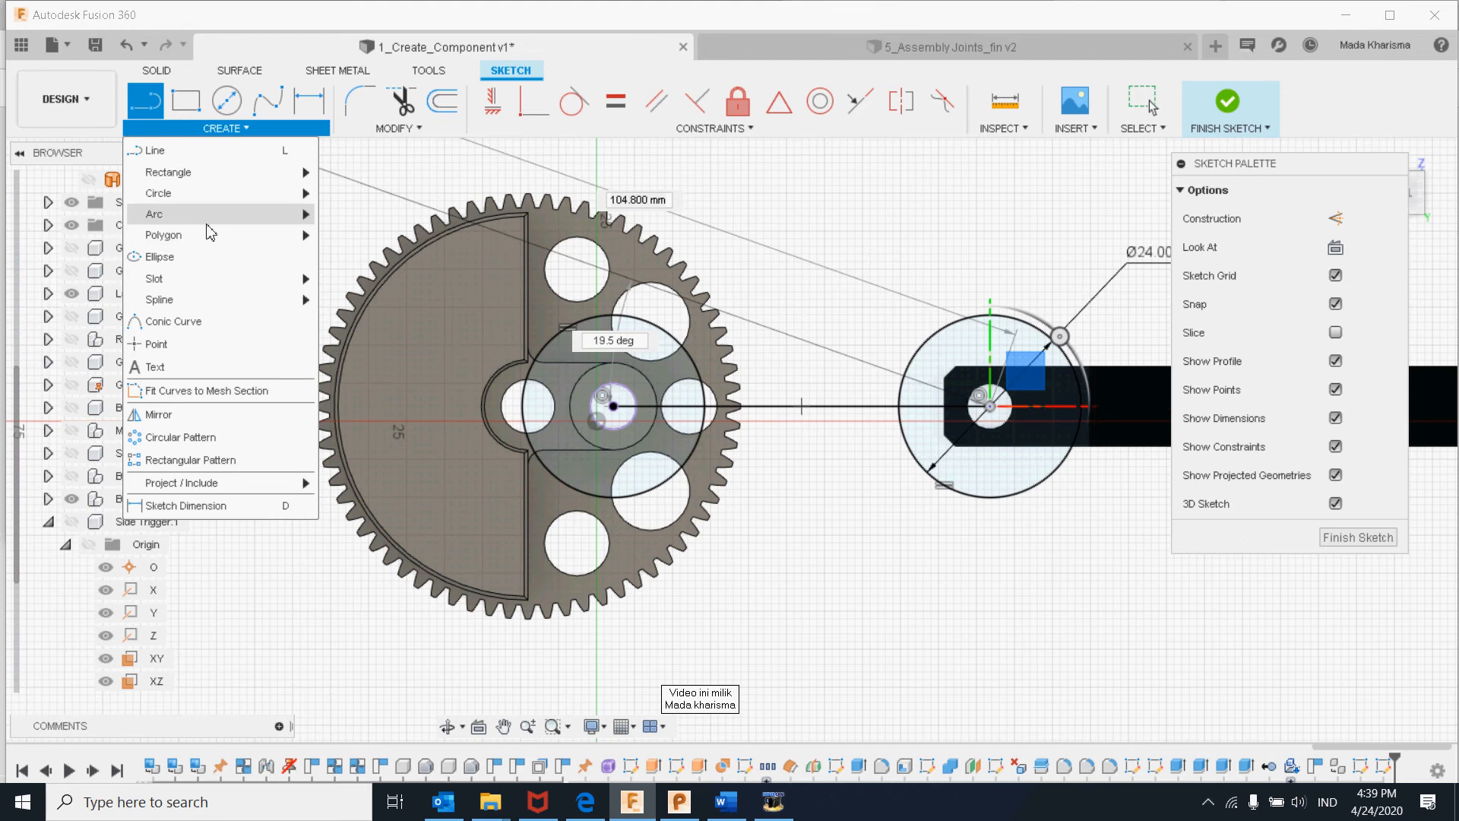
mouse_move(207, 220)
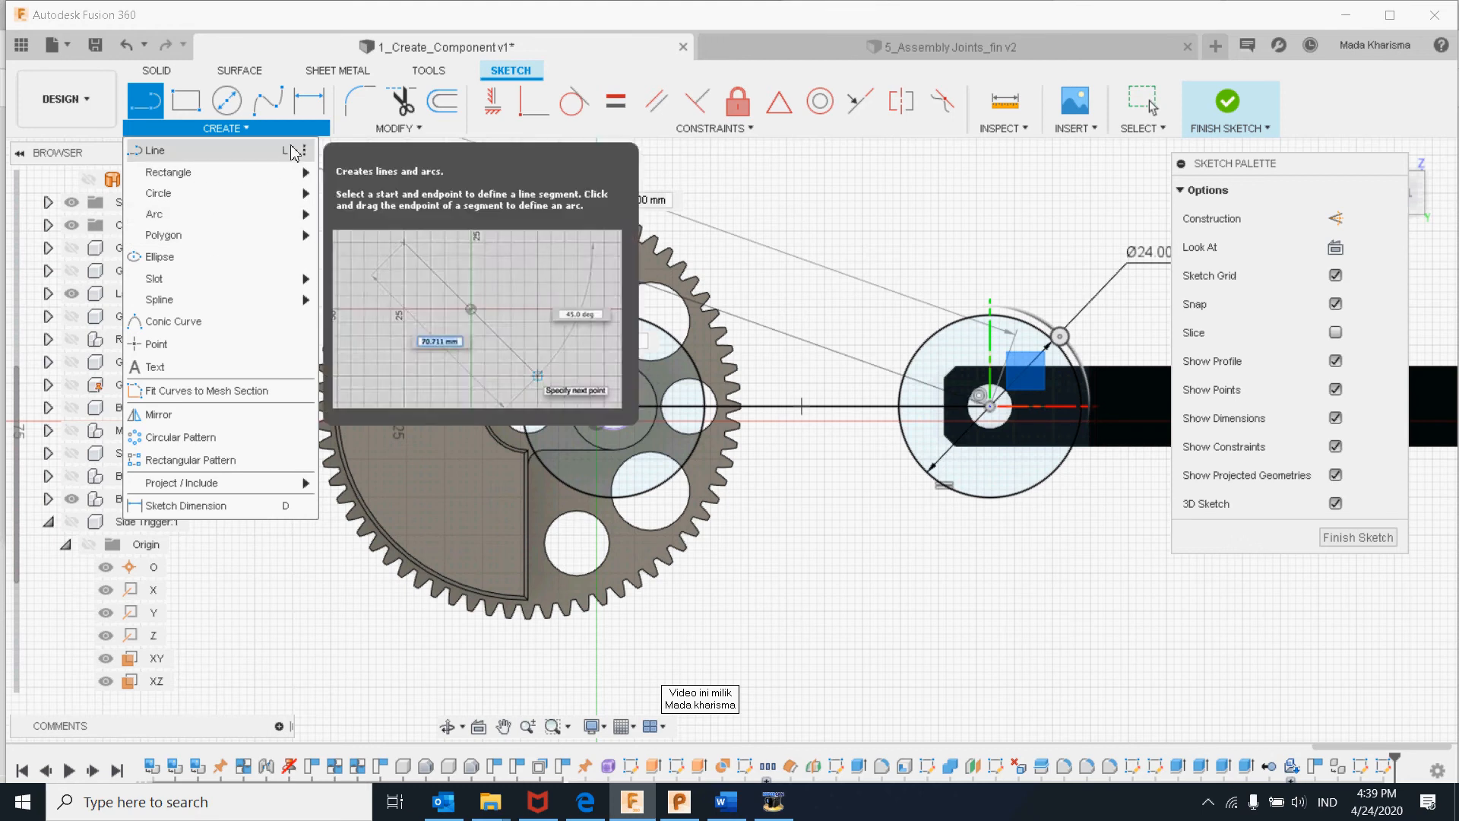
mouse_move(435, 142)
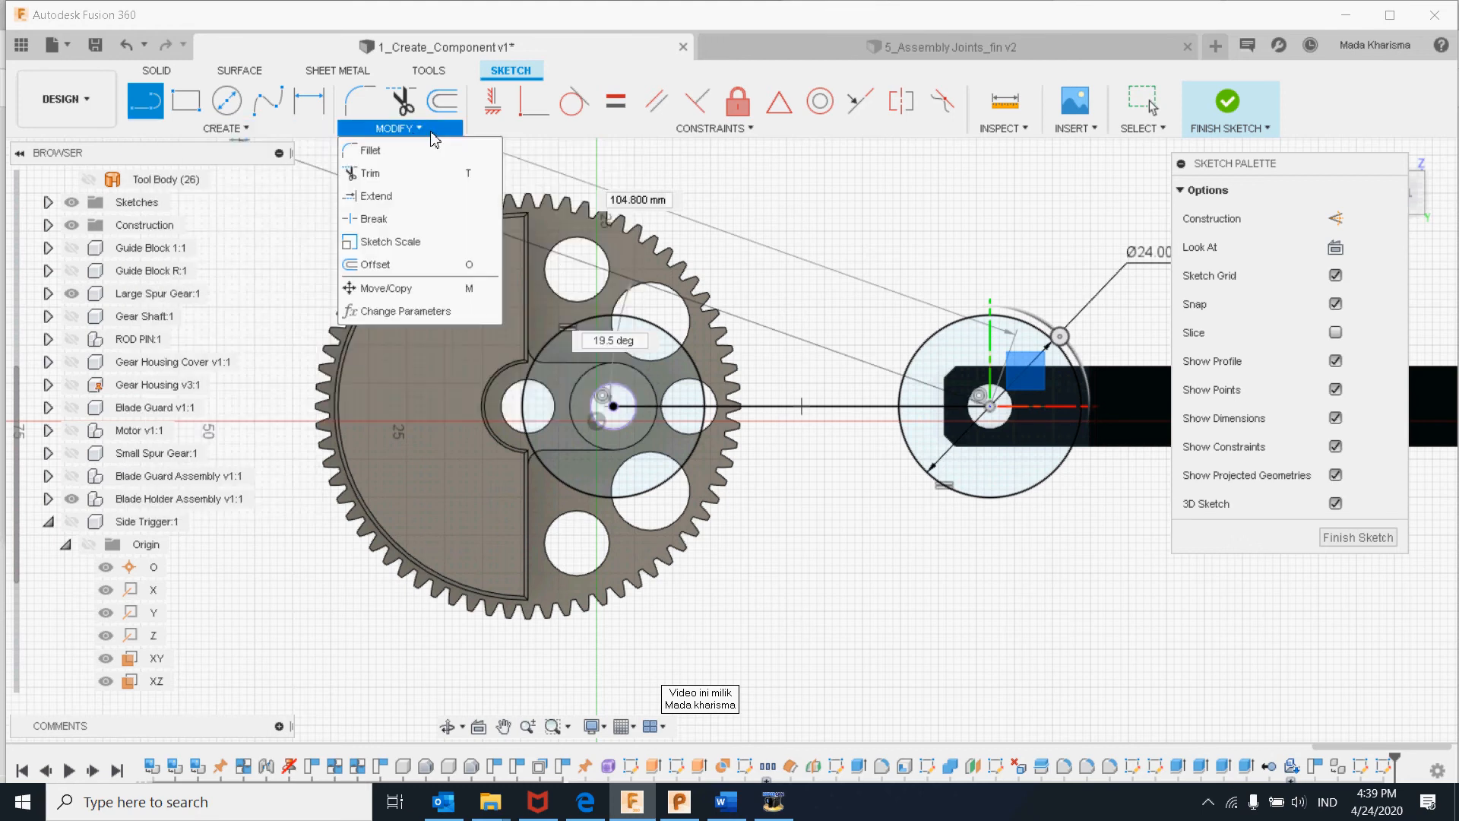
click(420, 266)
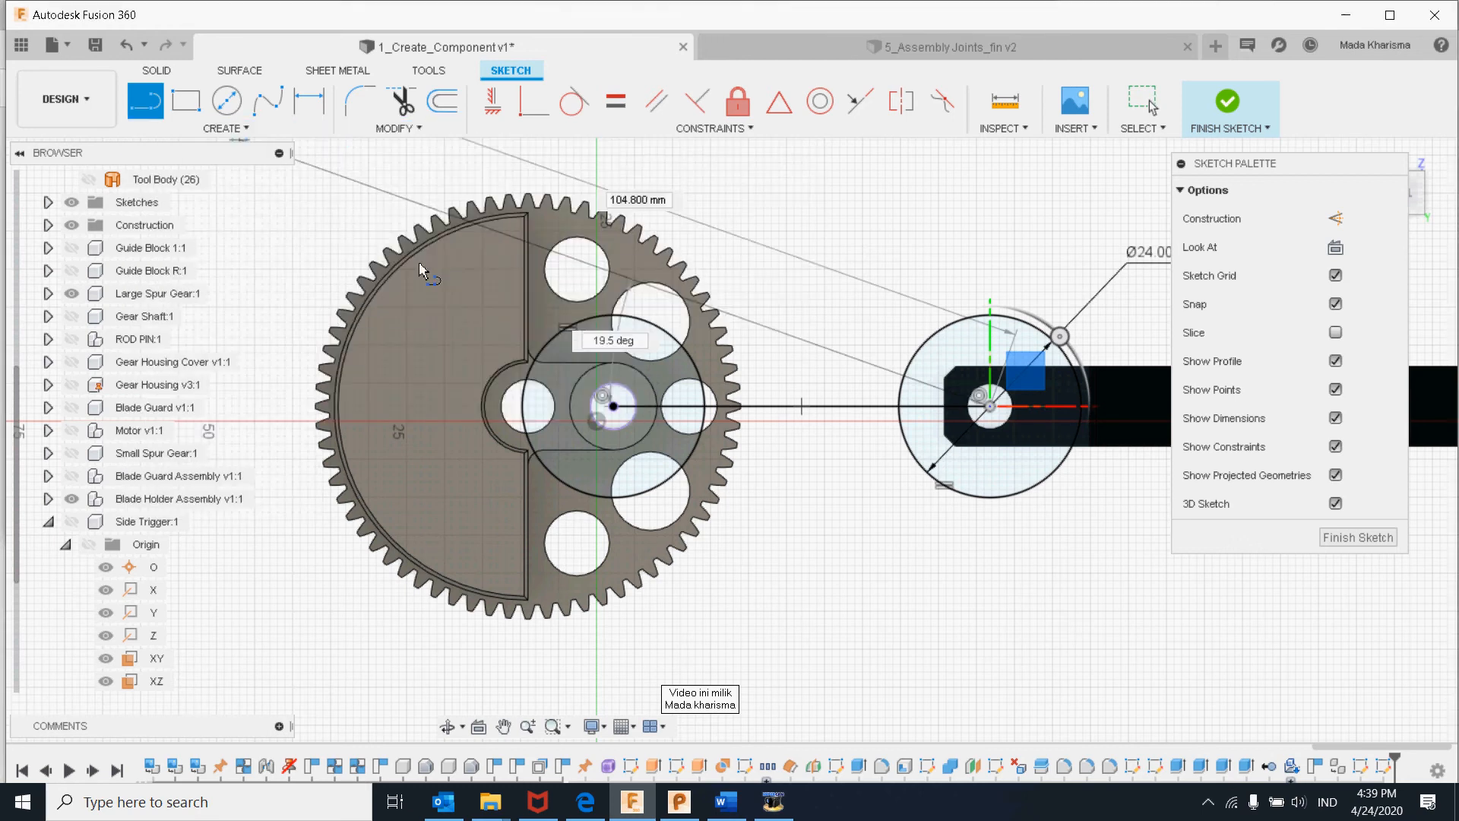
click(810, 408)
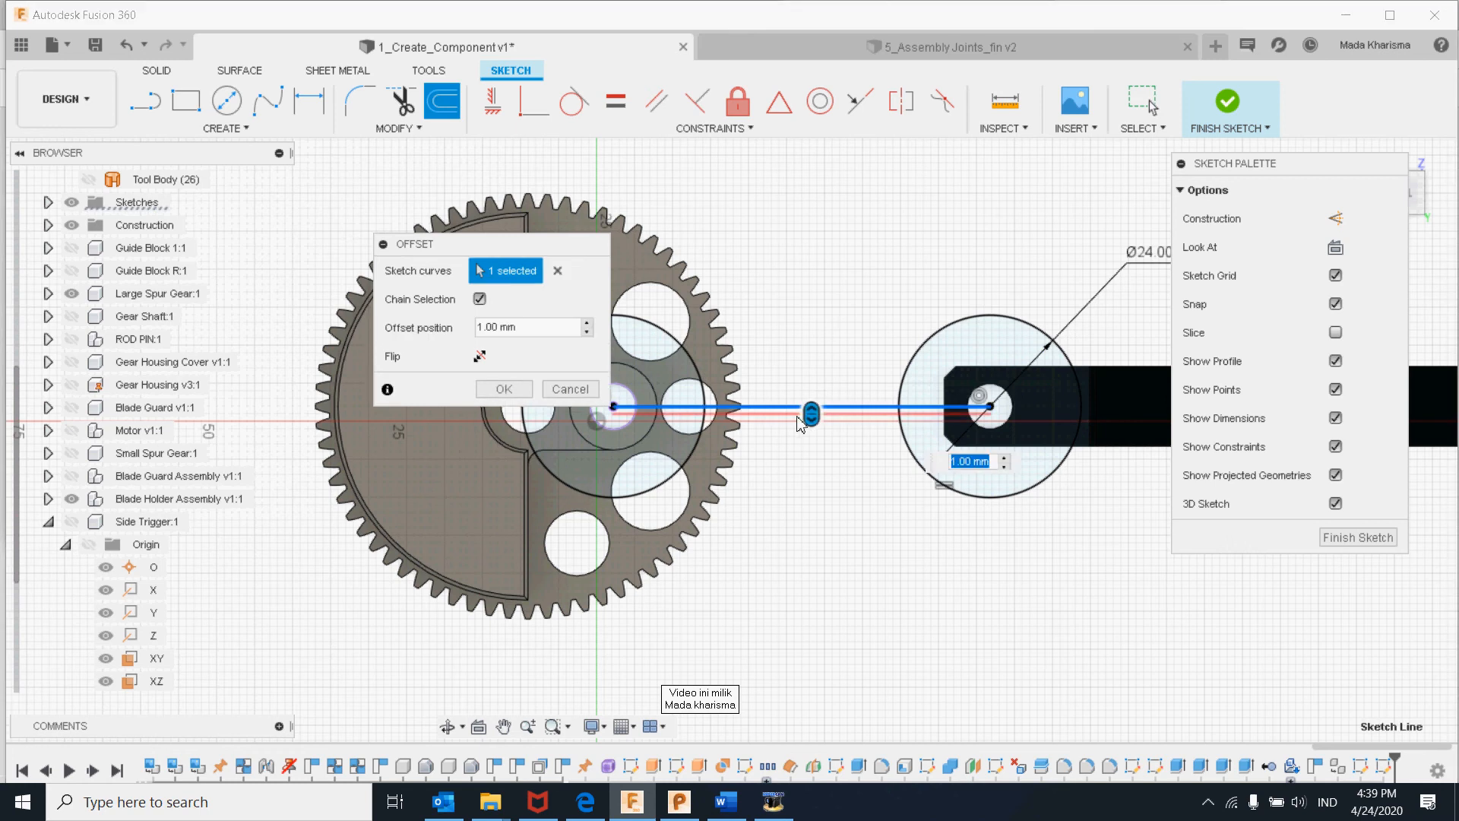
drag(811, 412, 817, 362)
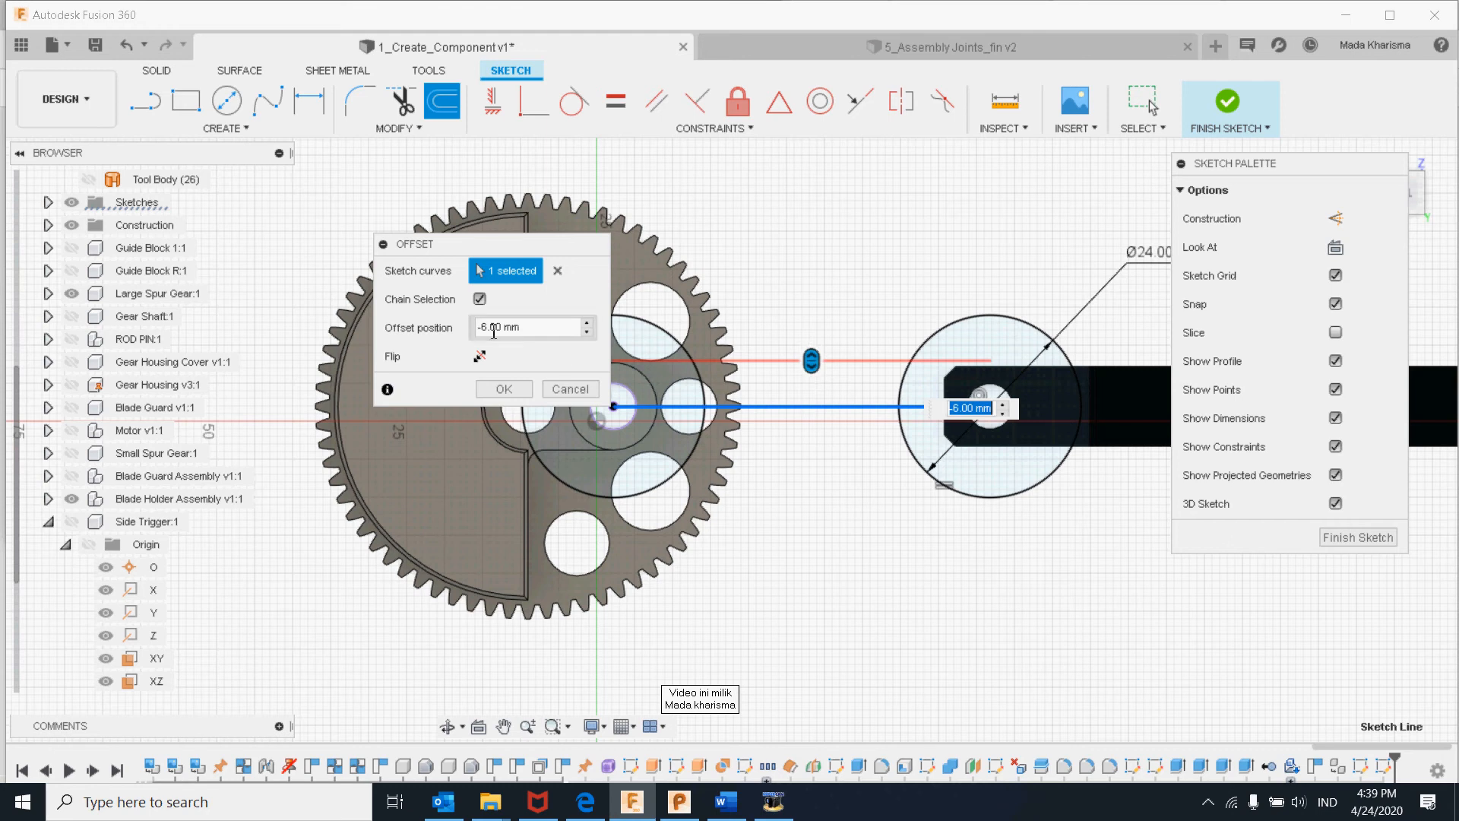
click(500, 388)
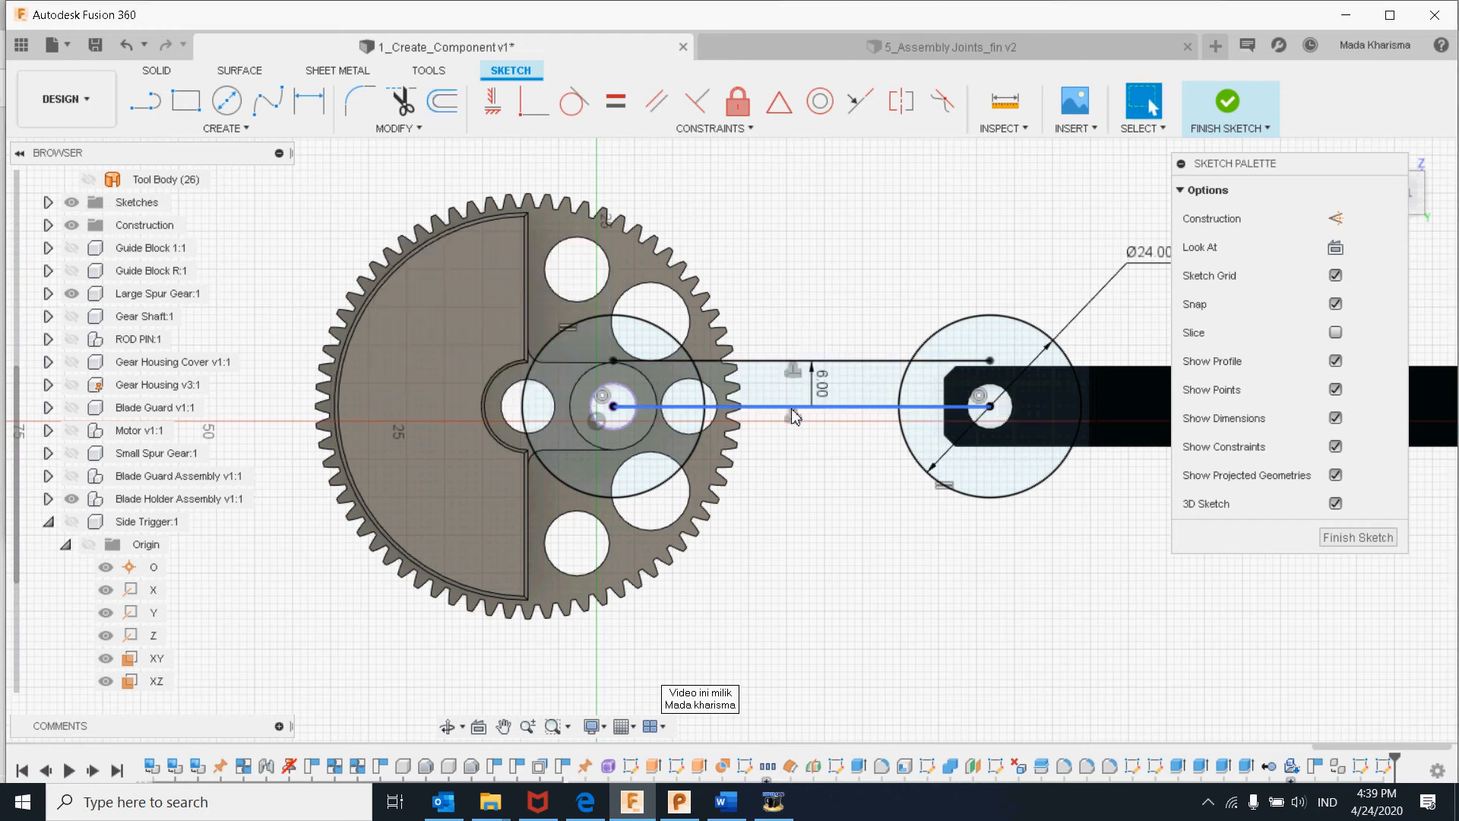
- Offset the same centre line by 6 mm to the opposite side, with chain selection off, for the link's lower edge
click(823, 371)
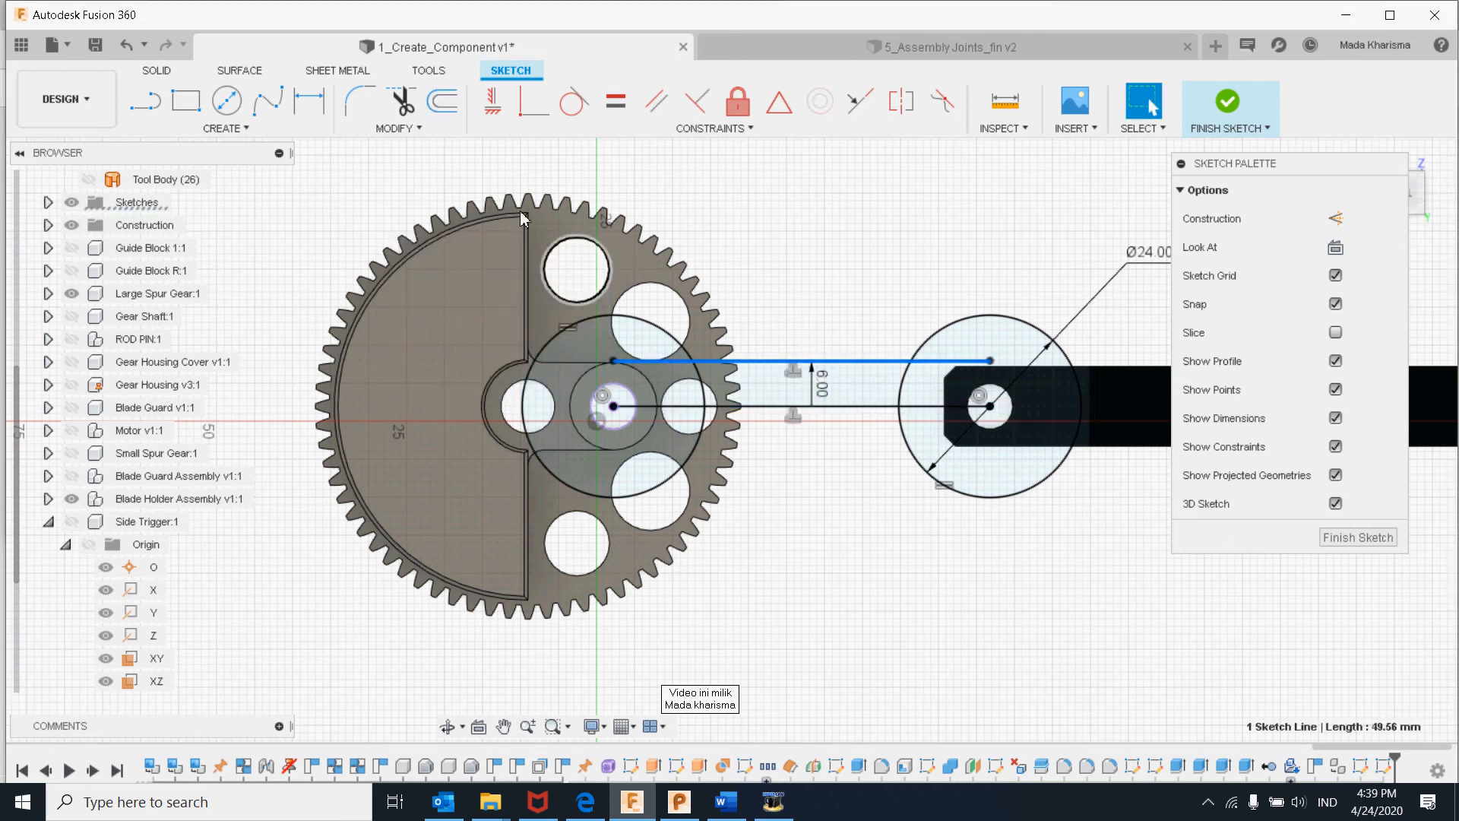
click(442, 101)
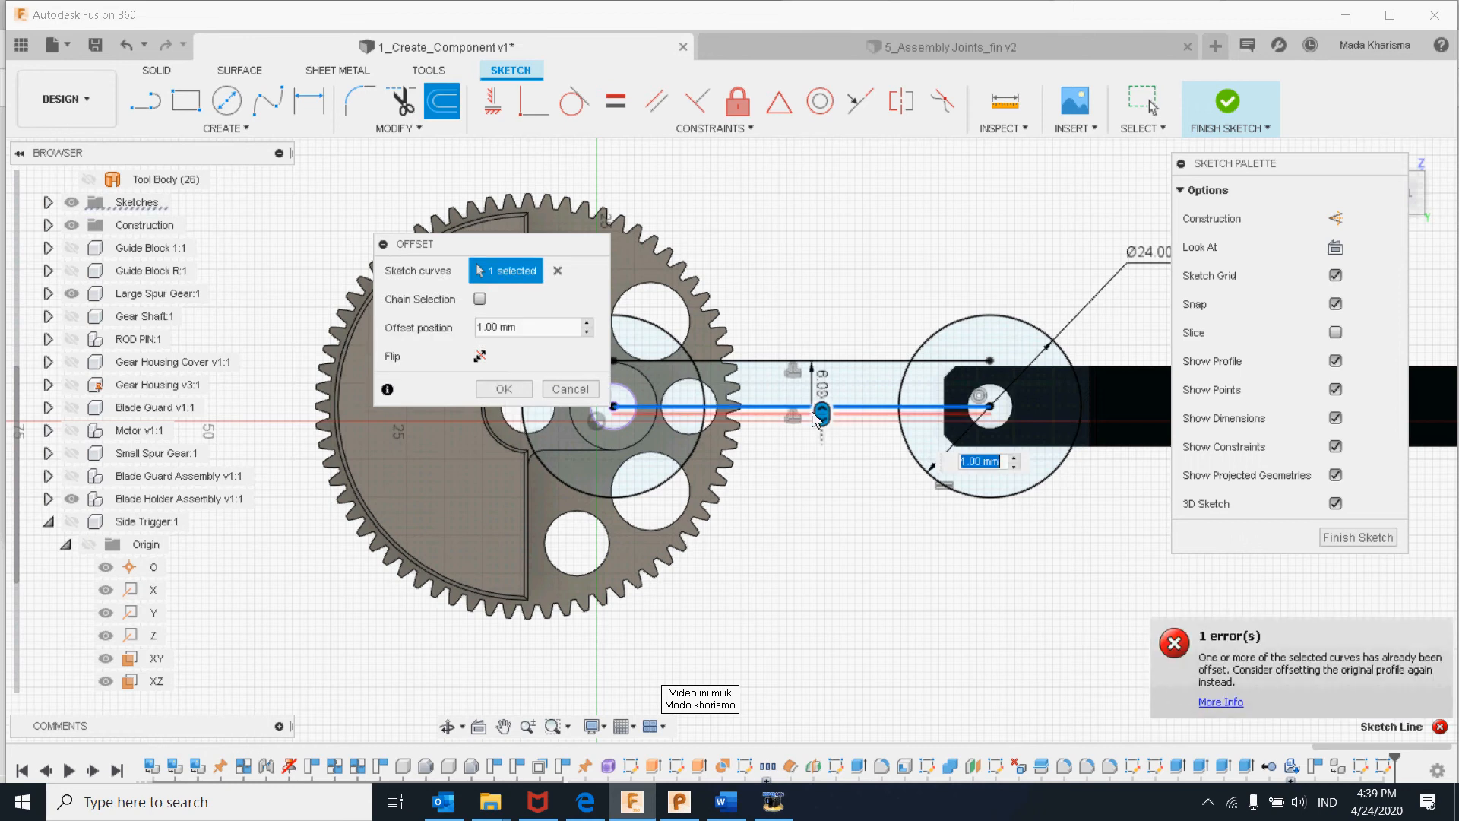
drag(819, 414, 824, 457)
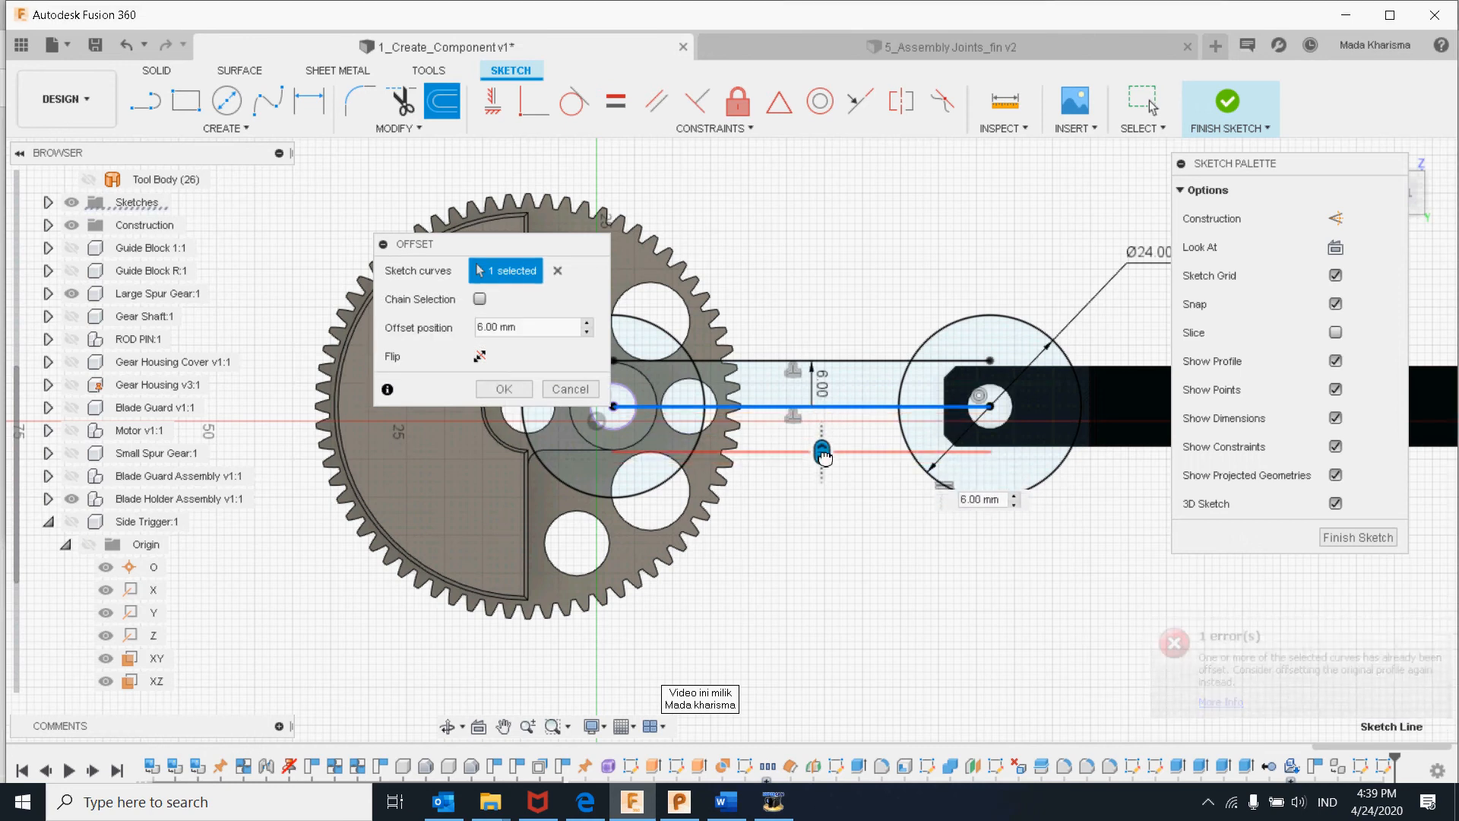
click(480, 357)
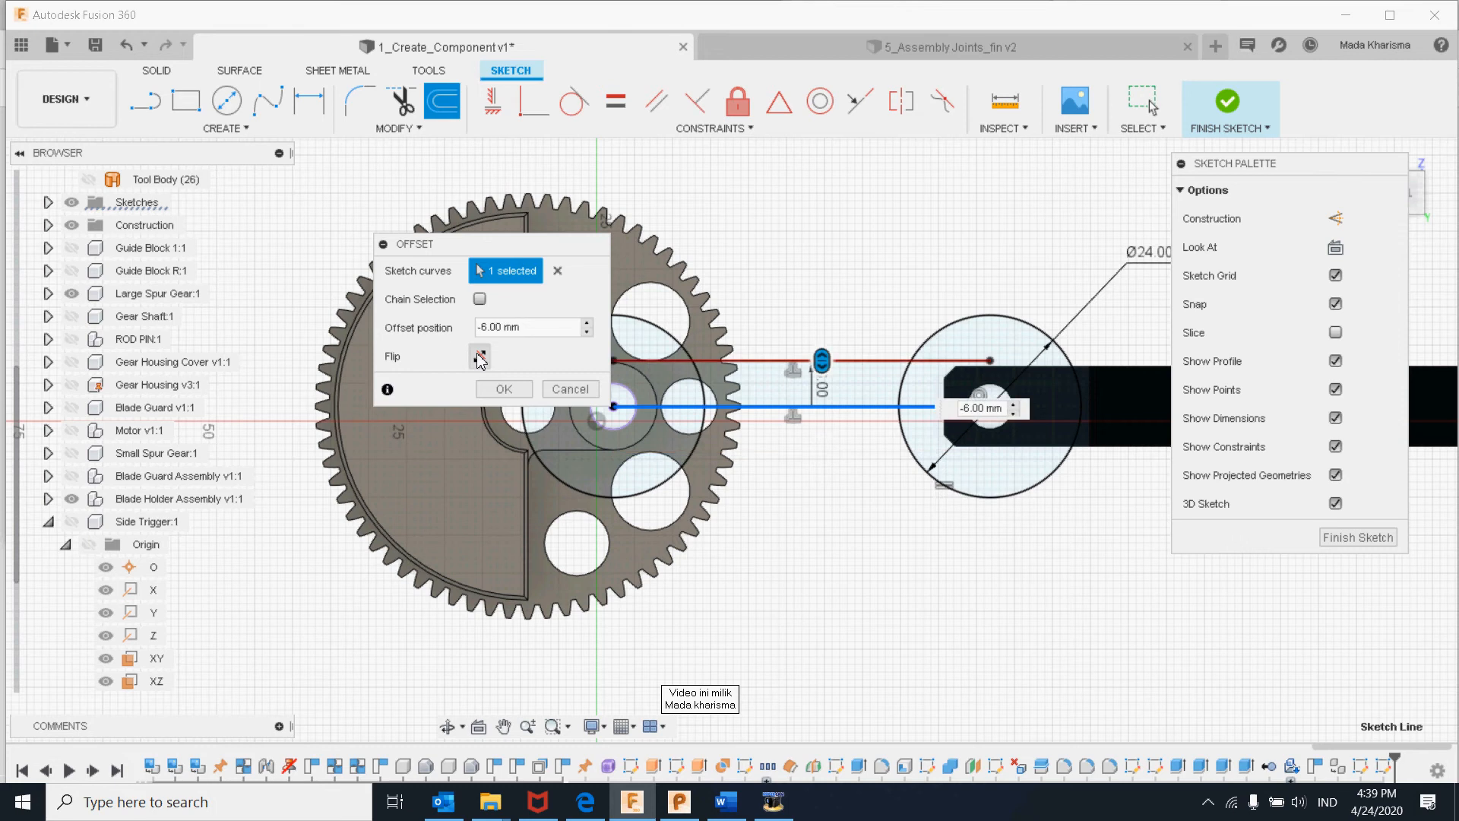
click(479, 358)
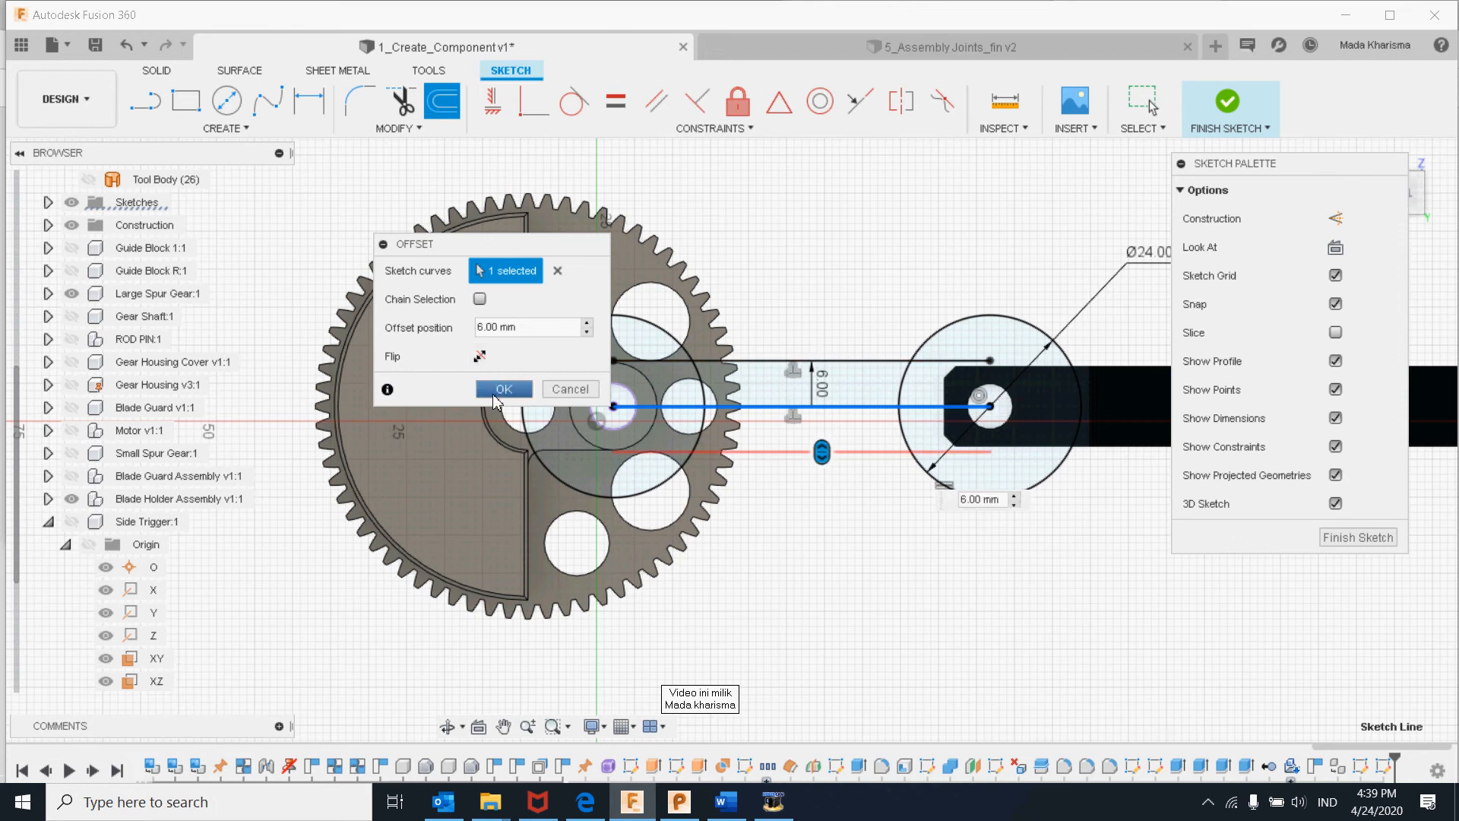
click(503, 389)
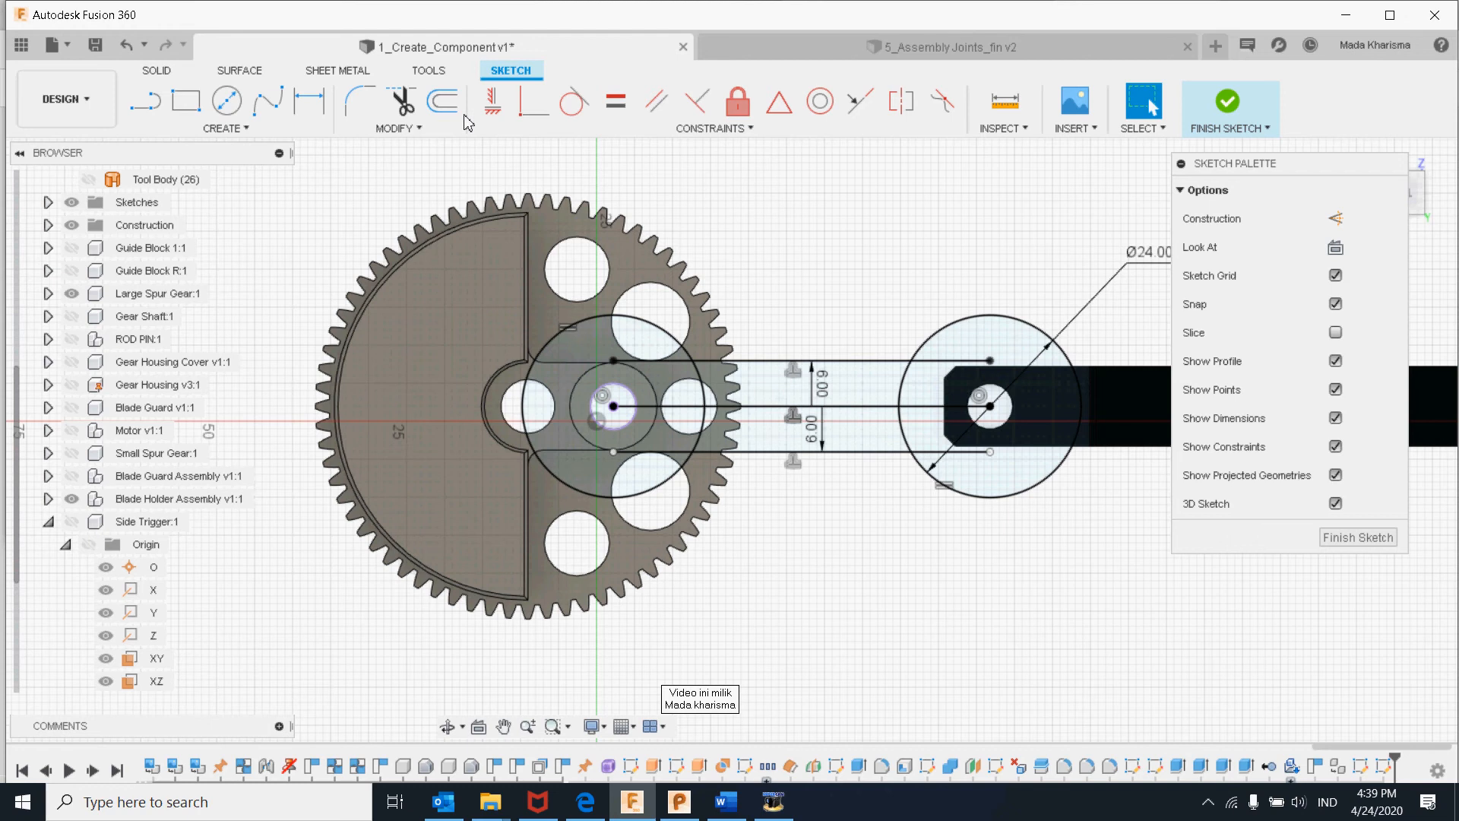
- Trim the ends of both offset lines that lie inside the two 24 mm circles
click(401, 128)
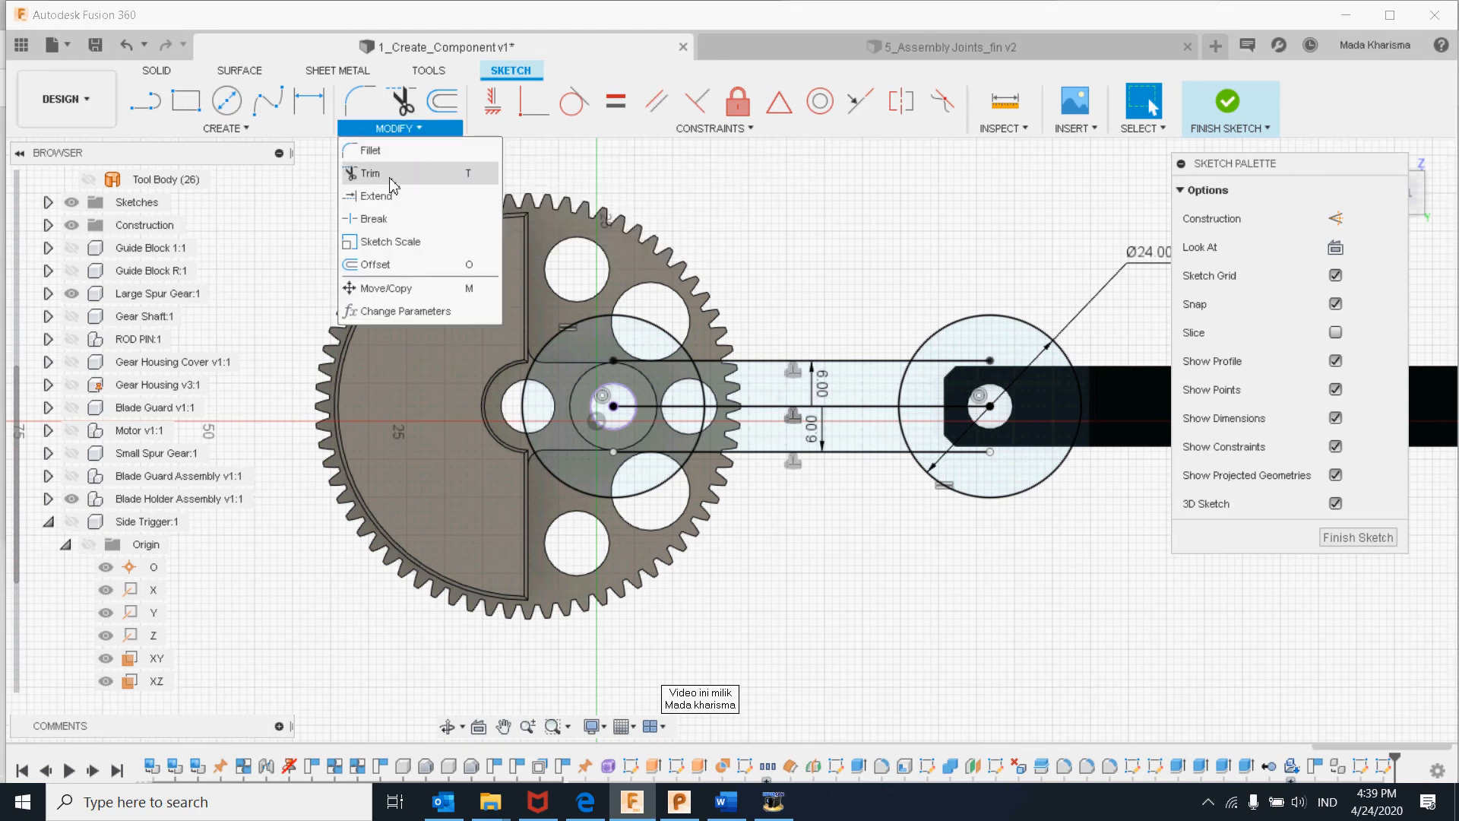
click(389, 175)
click(668, 364)
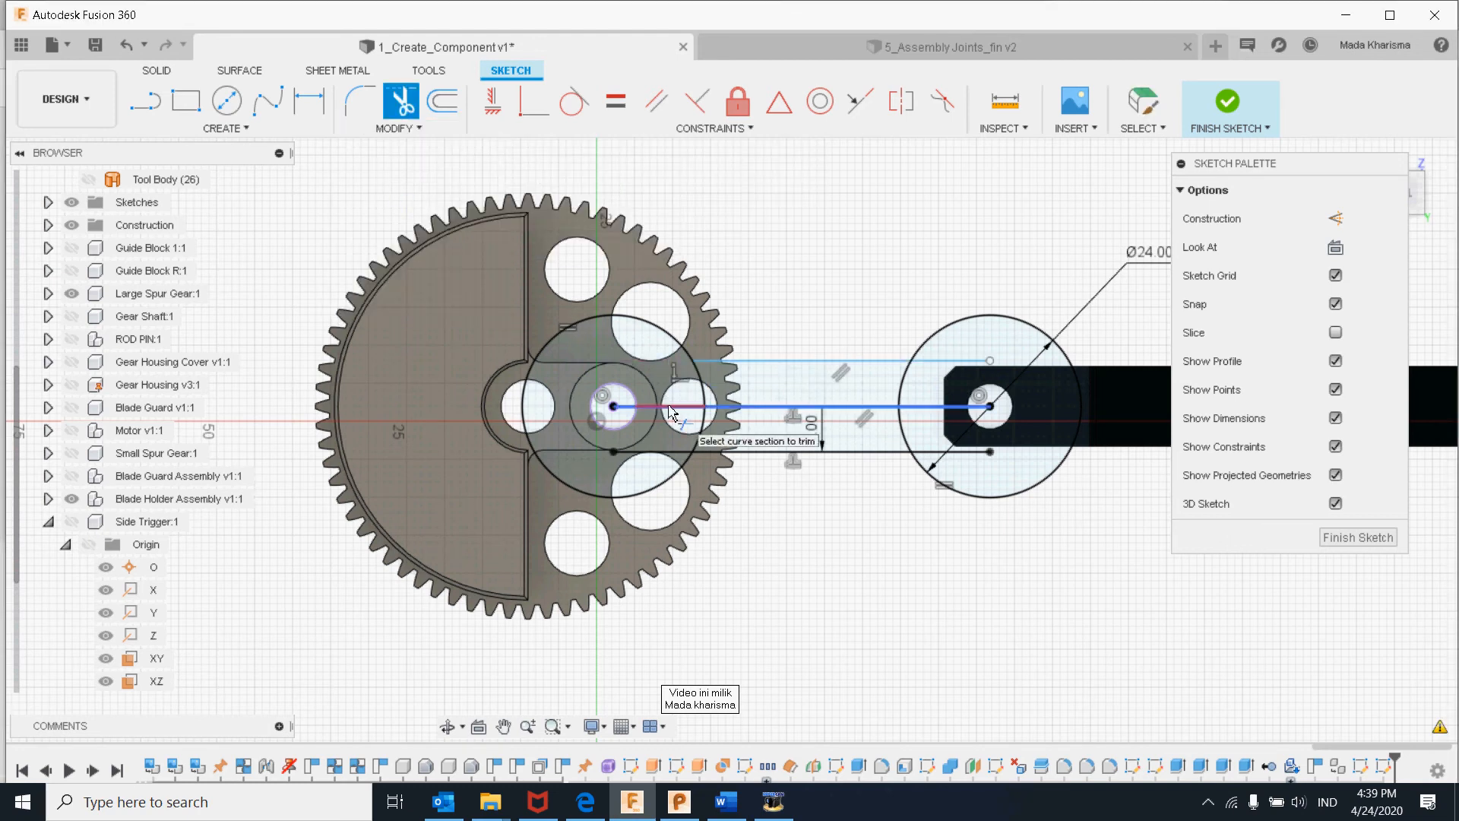
click(666, 454)
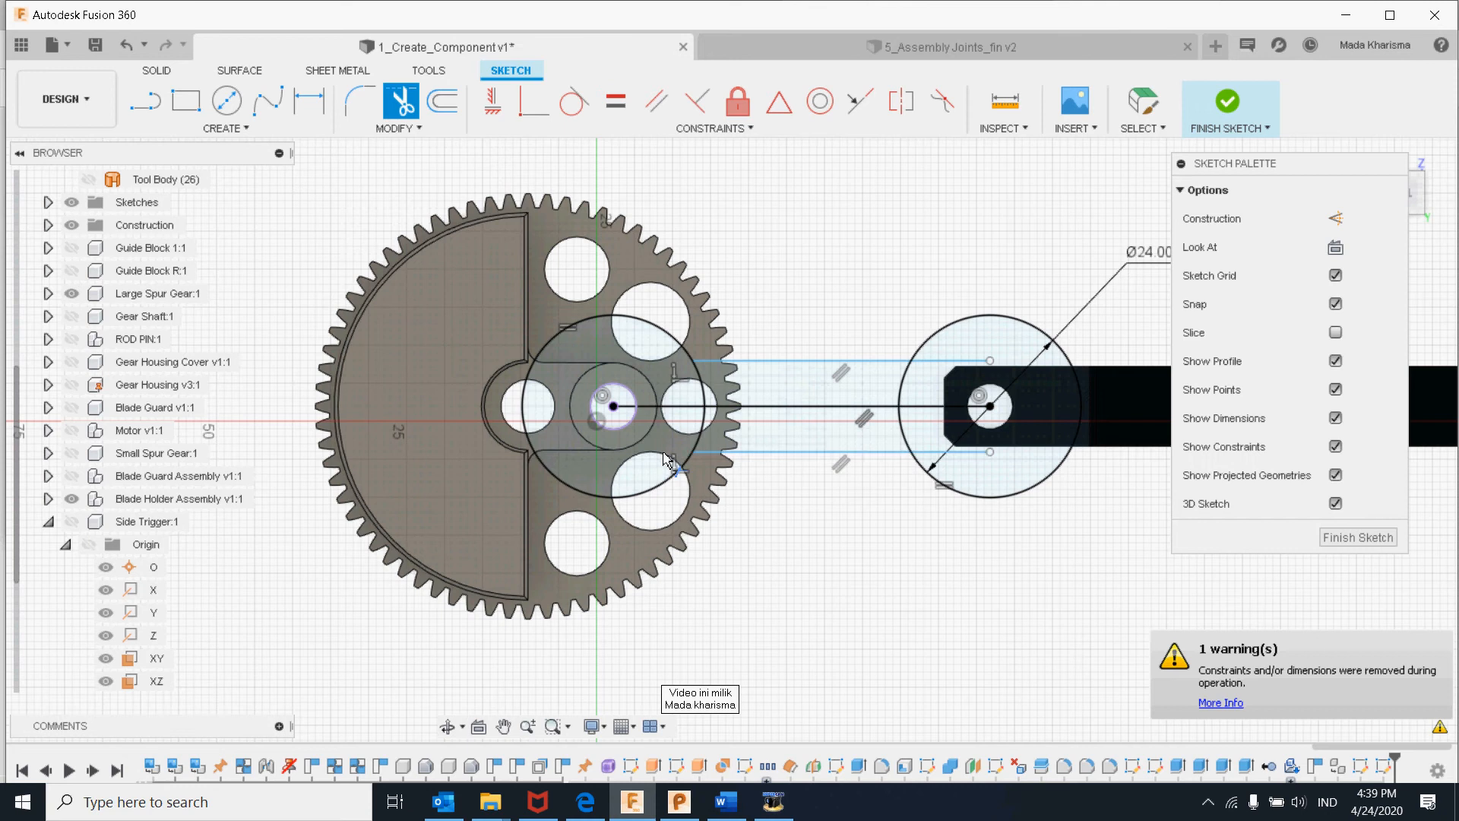
click(933, 363)
click(931, 453)
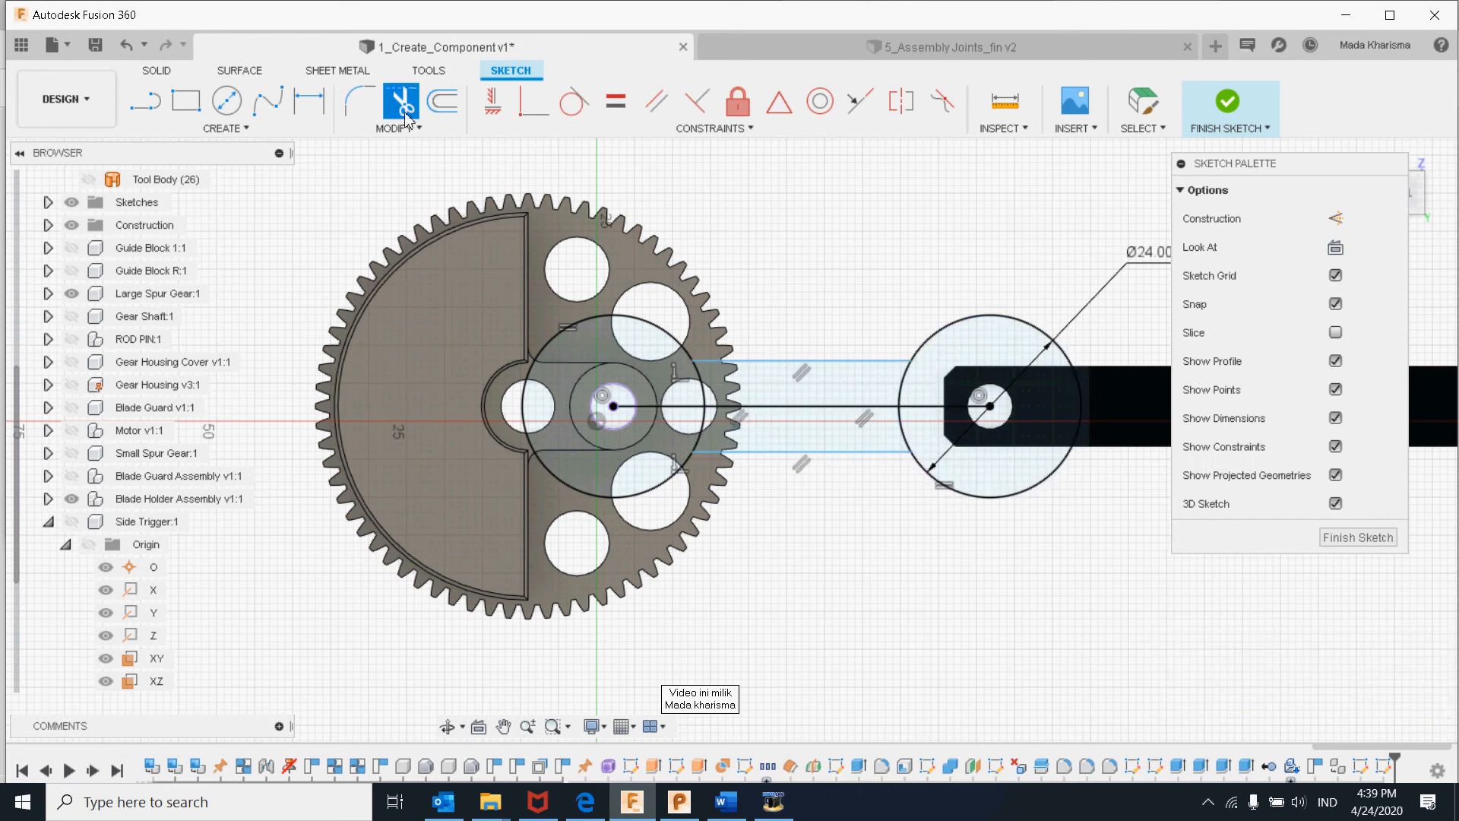
key(Escape)
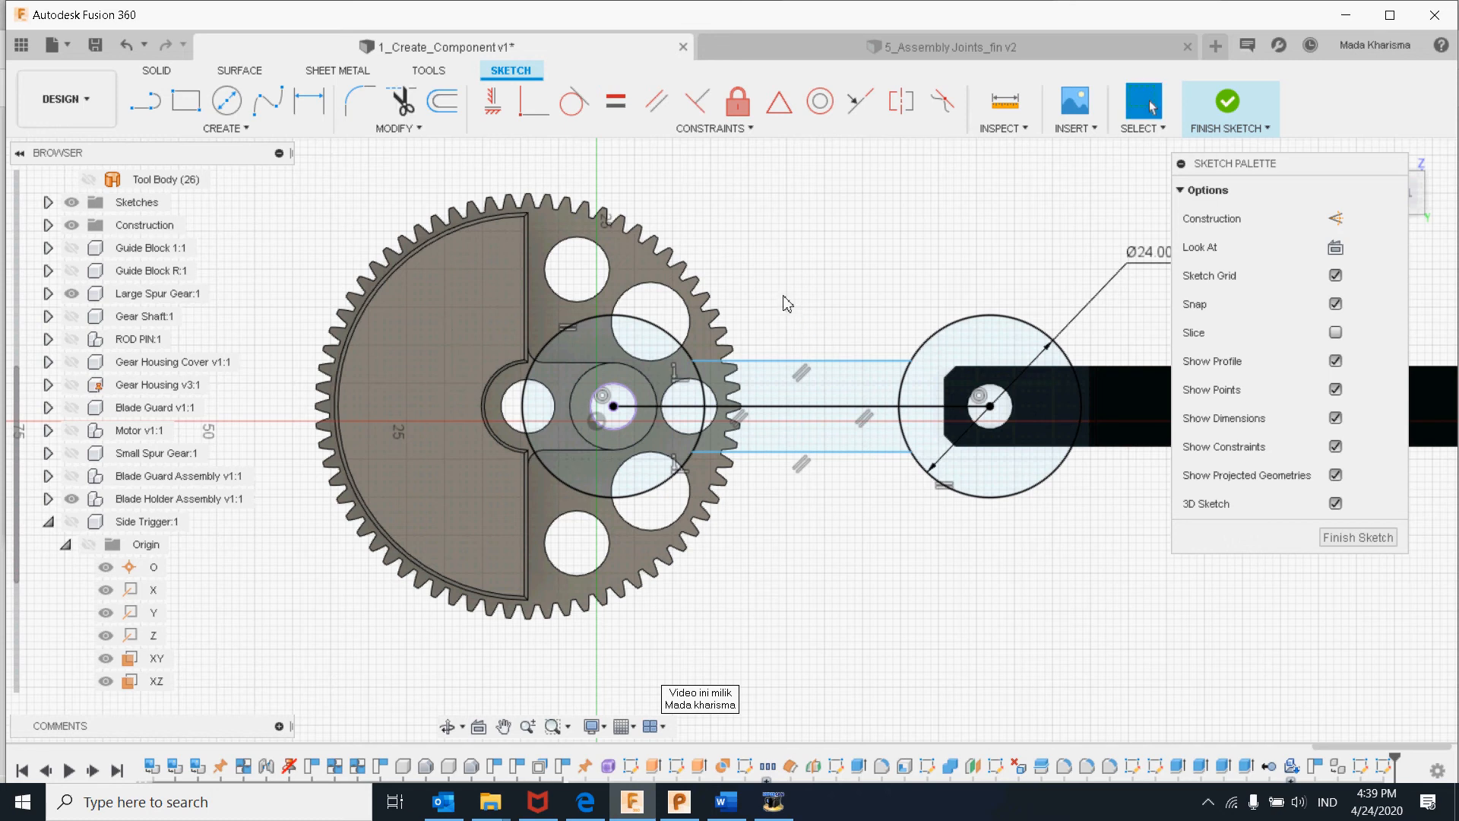
- Delete the centre line running between the two circle centres
click(797, 405)
click(779, 407)
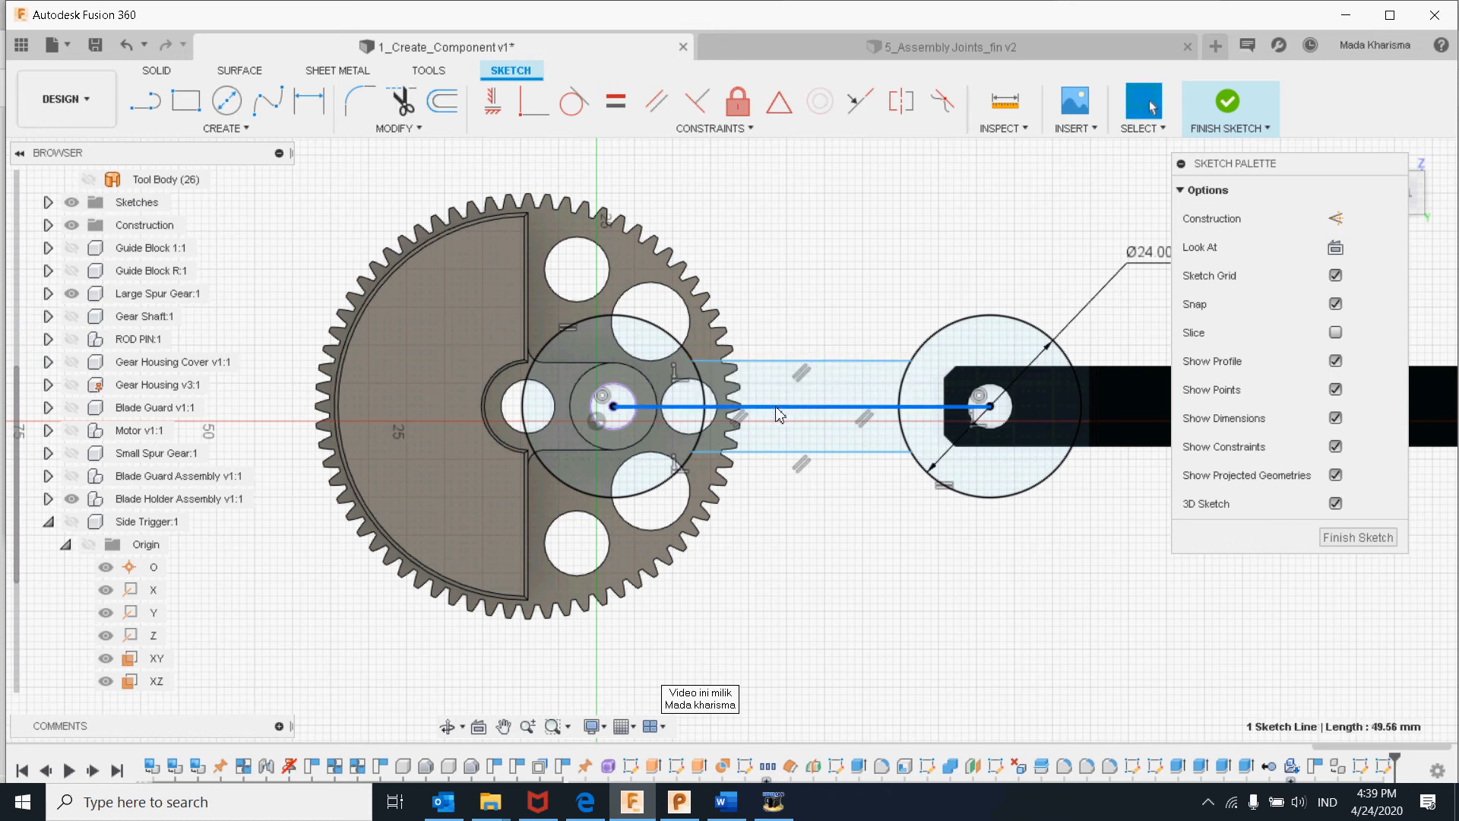
key(Delete)
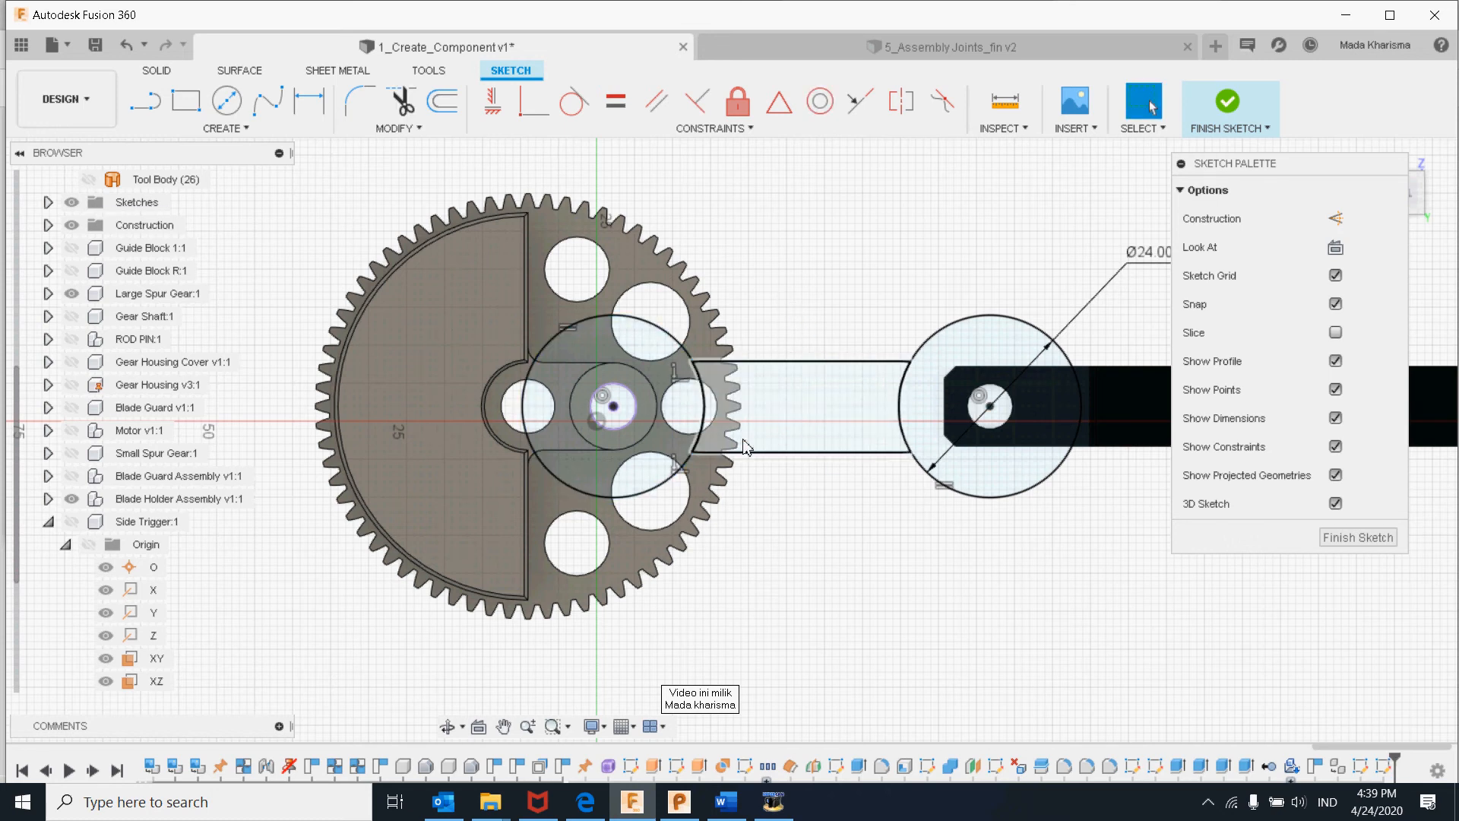
- Extrude both ring profiles and the connecting bar symmetrically by 5 mm per side as a new body, leaving the pin holes open
click(933, 400)
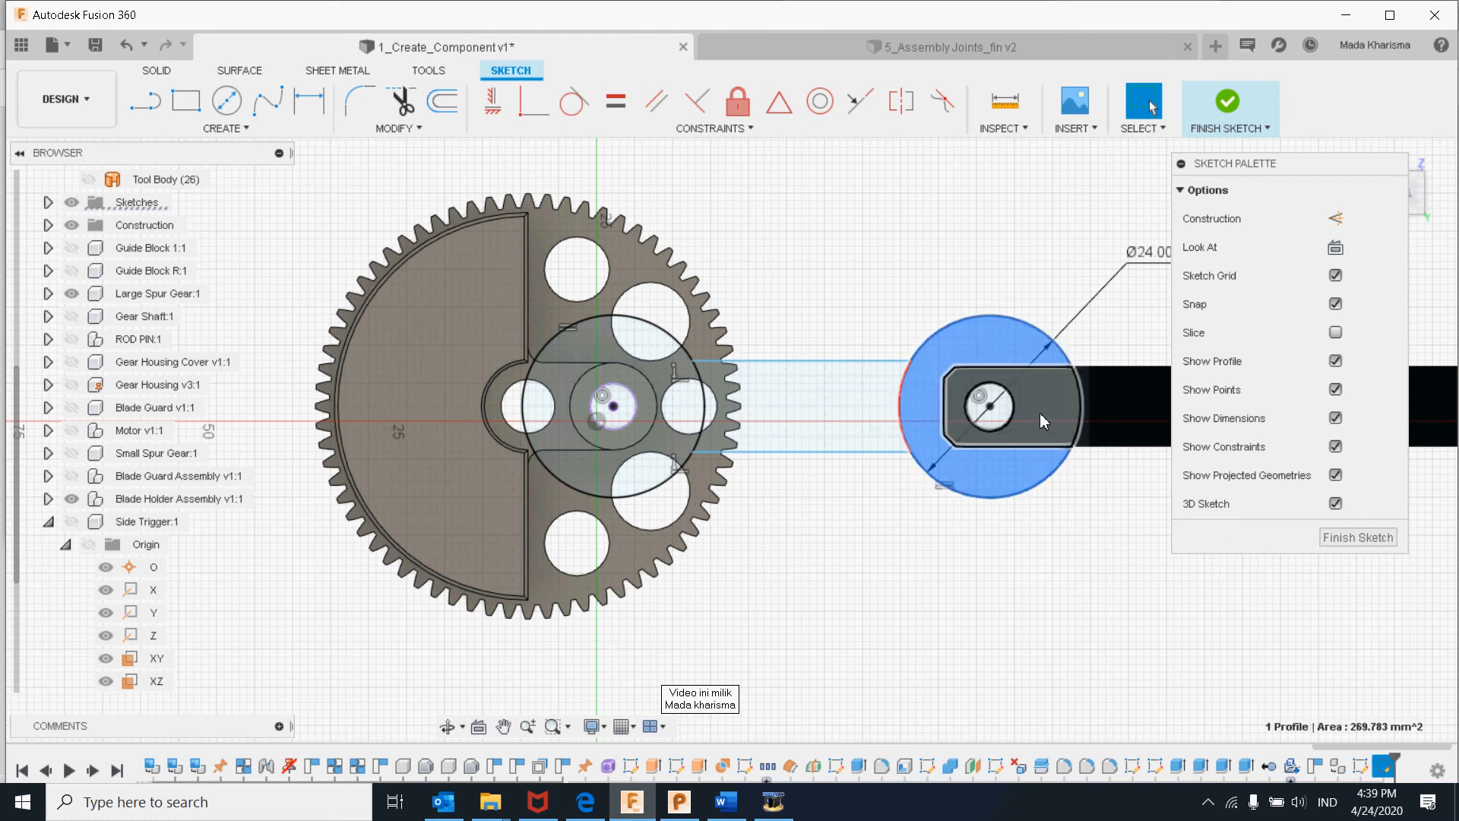
shift+click(1040, 413)
shift+click(826, 422)
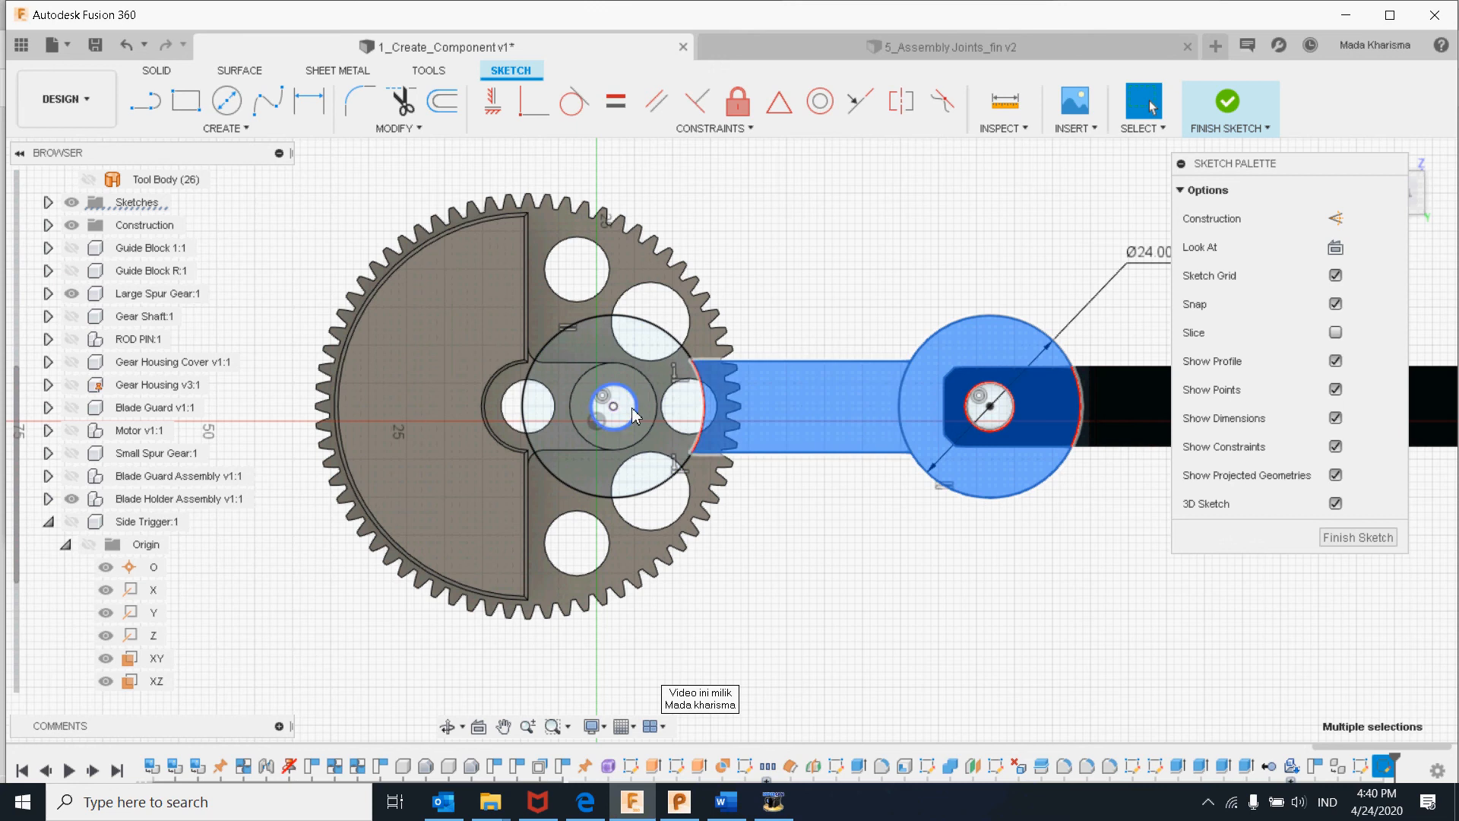
shift+click(663, 400)
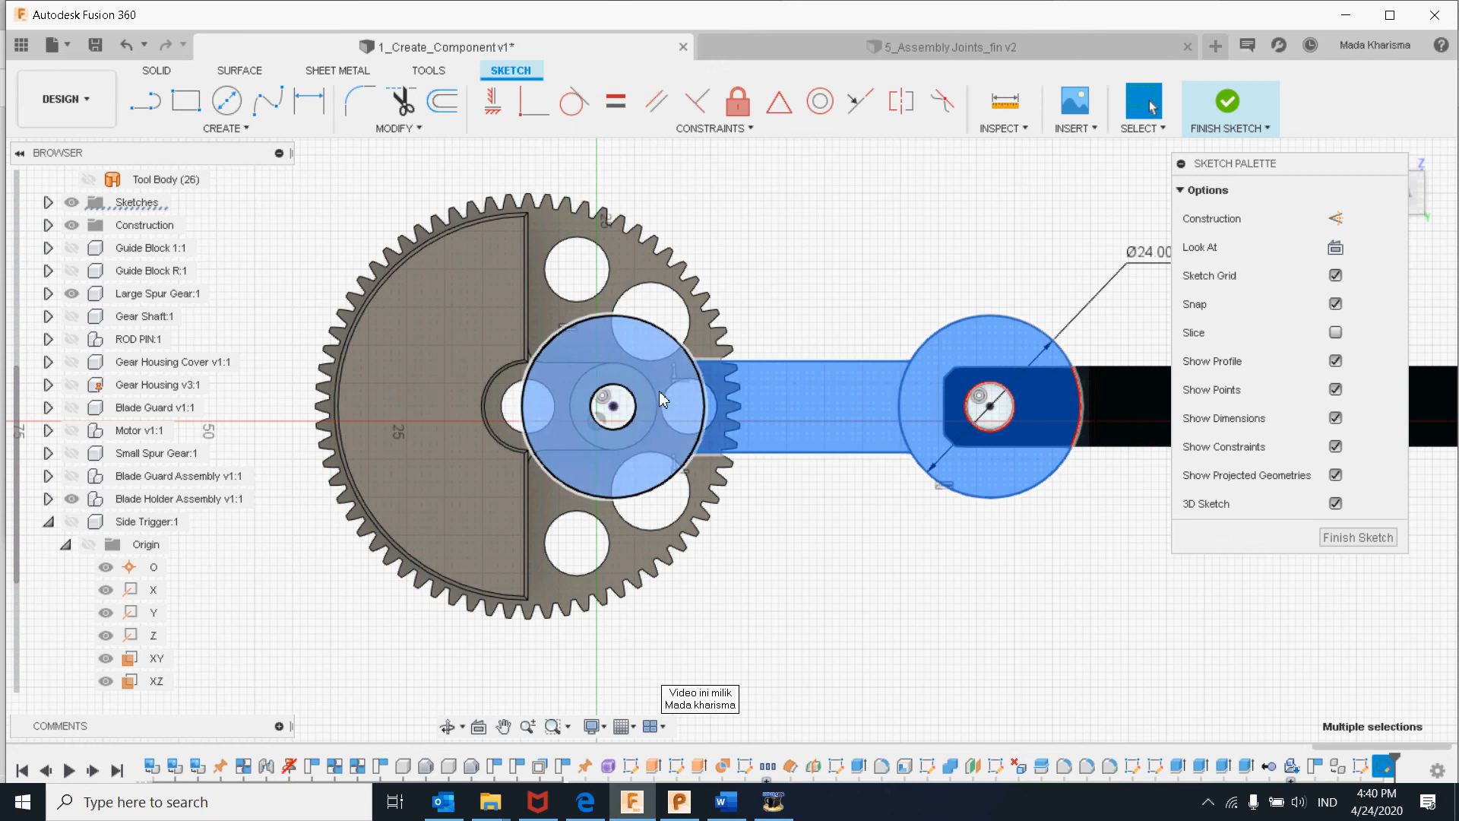
right_click(805, 404)
click(879, 380)
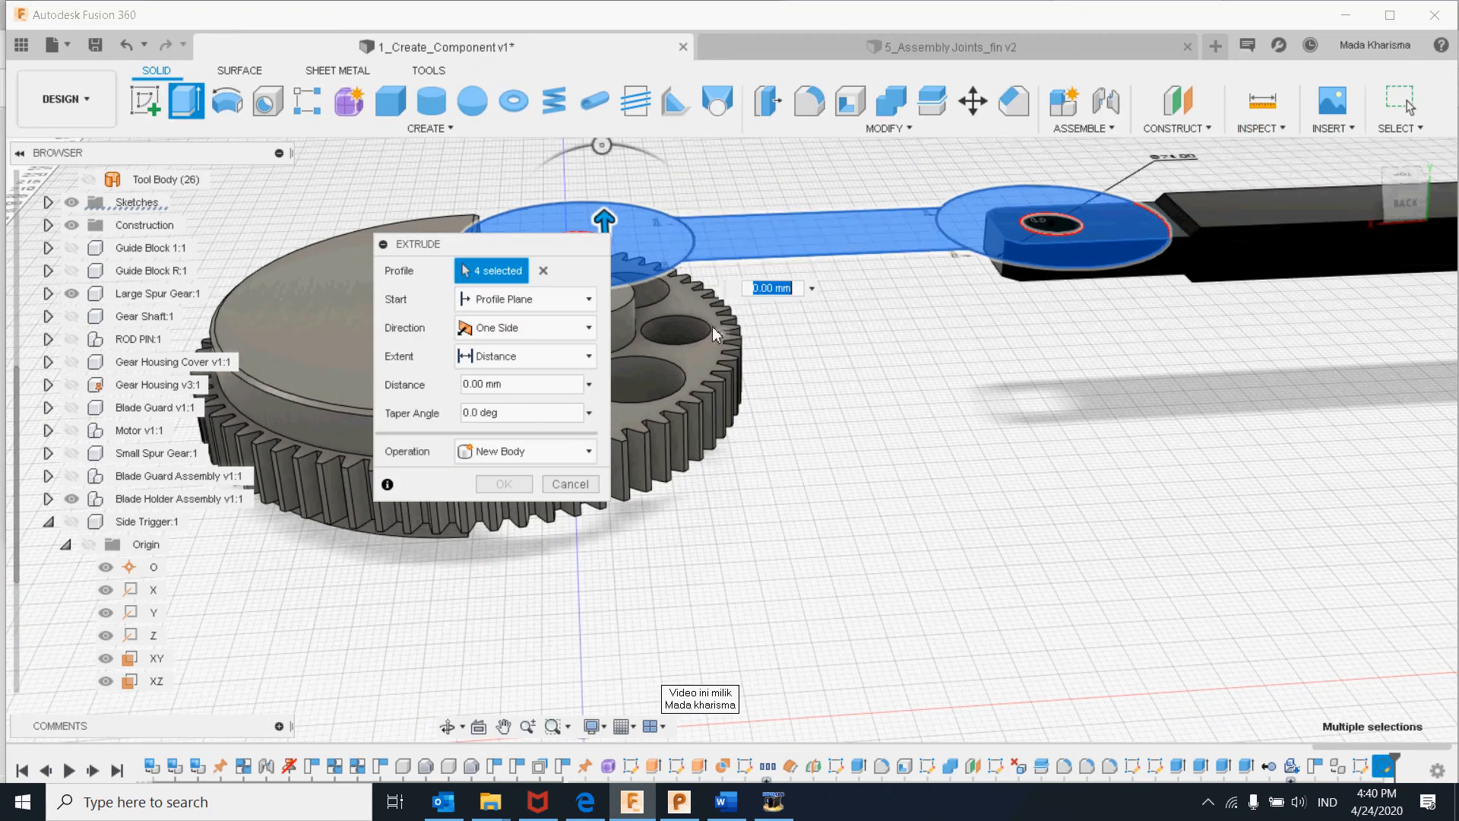
drag(515, 251, 342, 151)
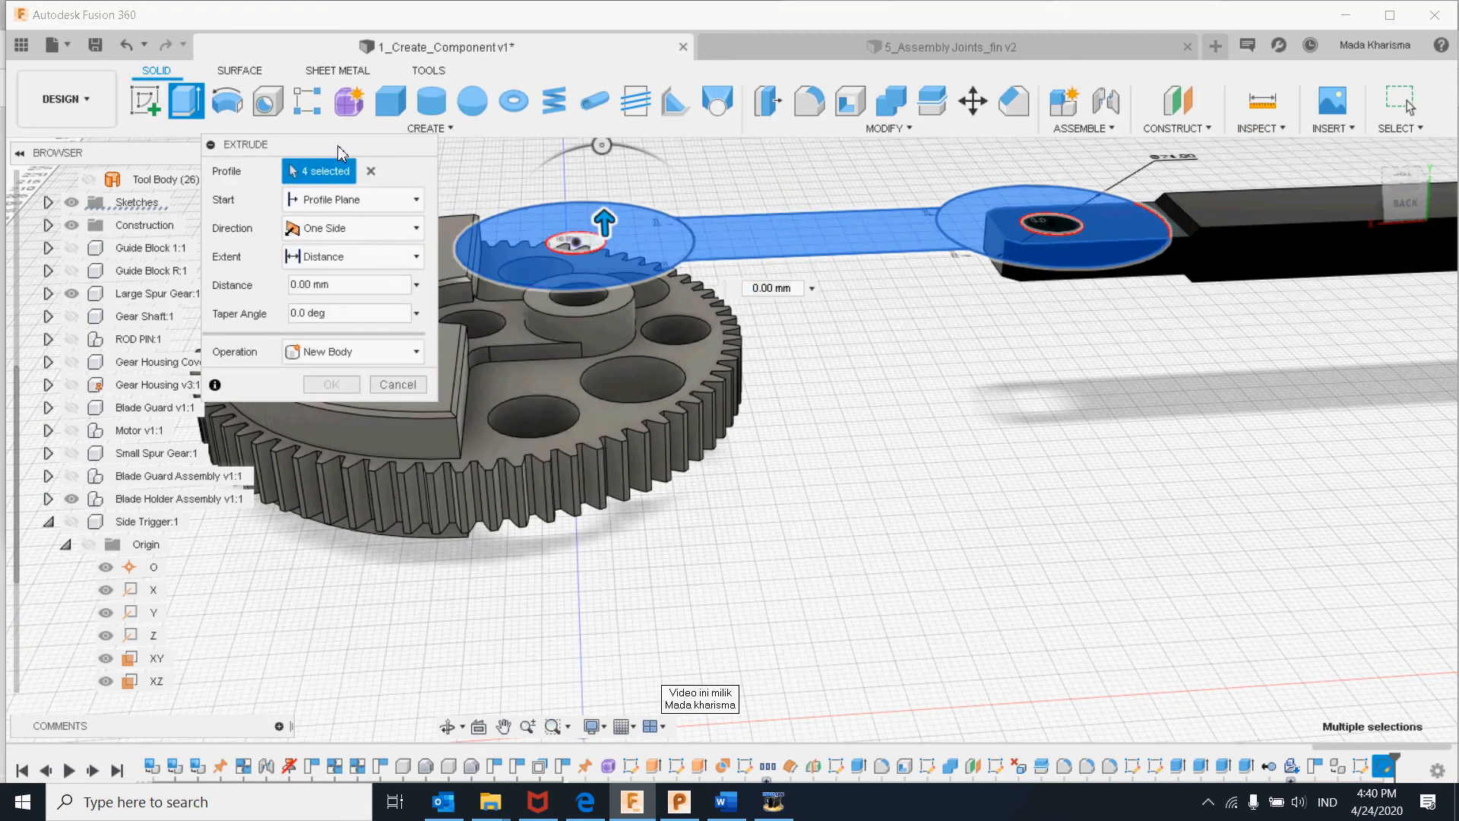
drag(604, 221, 603, 178)
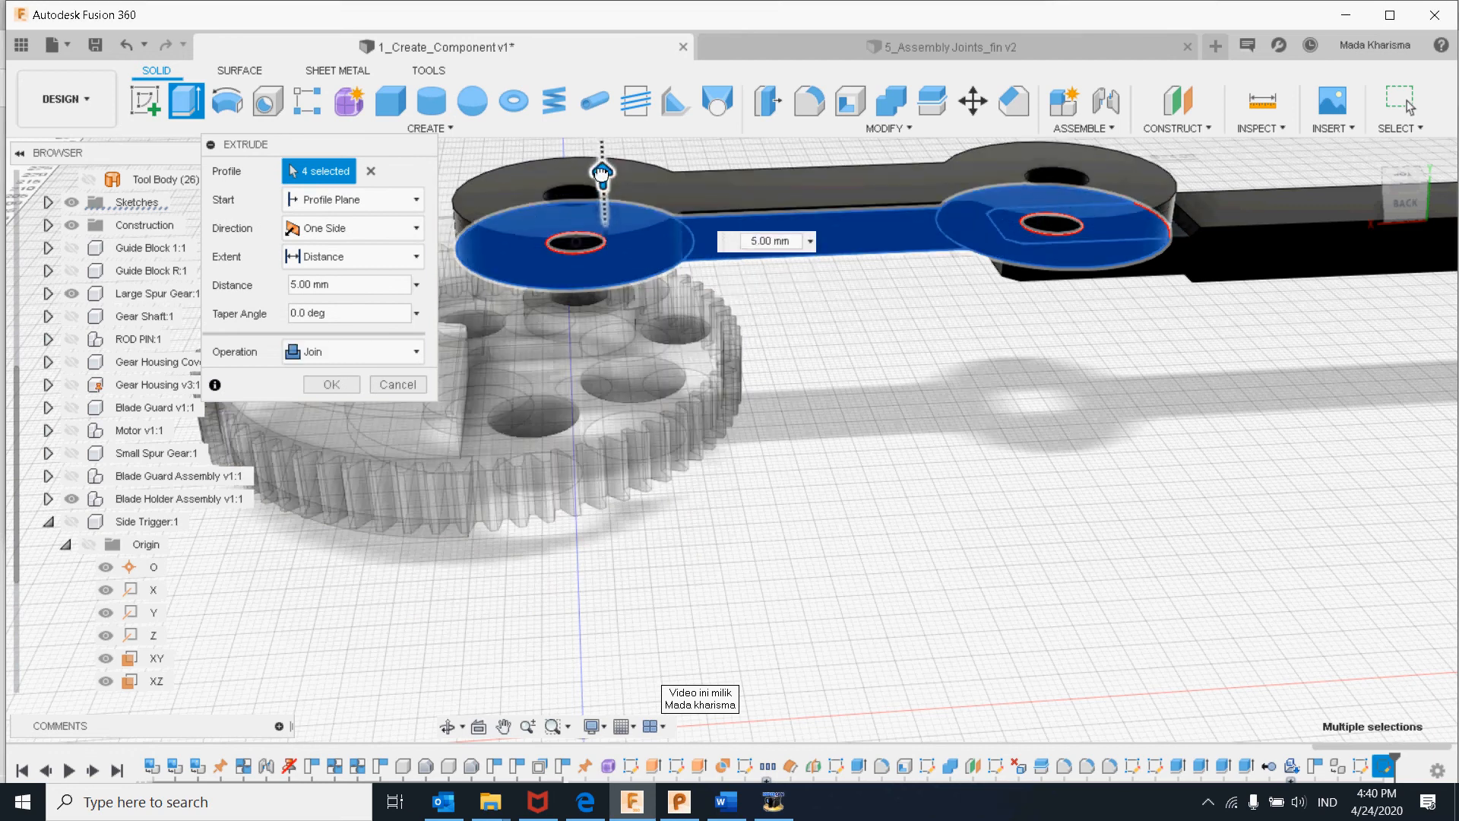
click(415, 228)
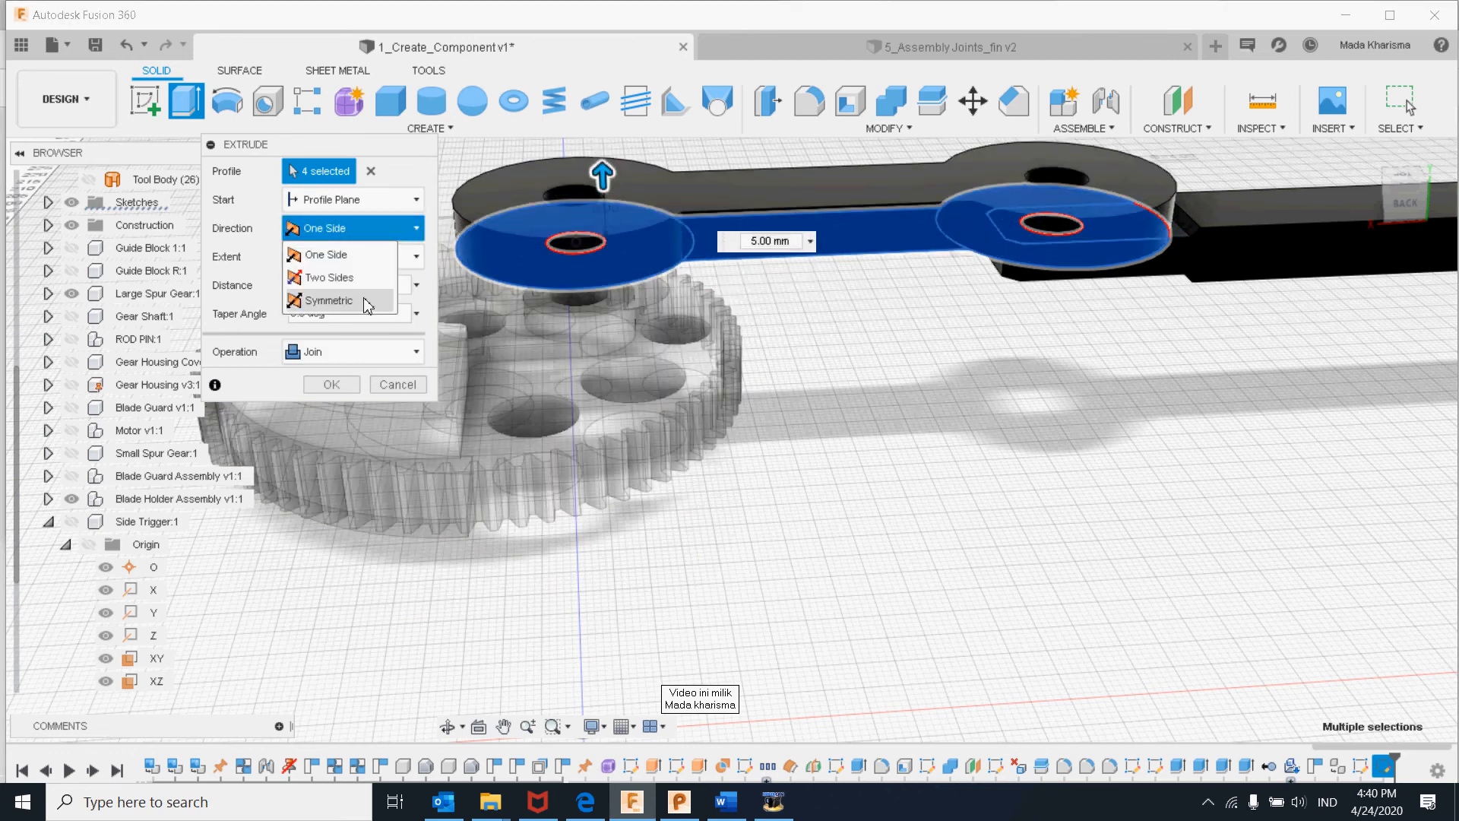
click(328, 300)
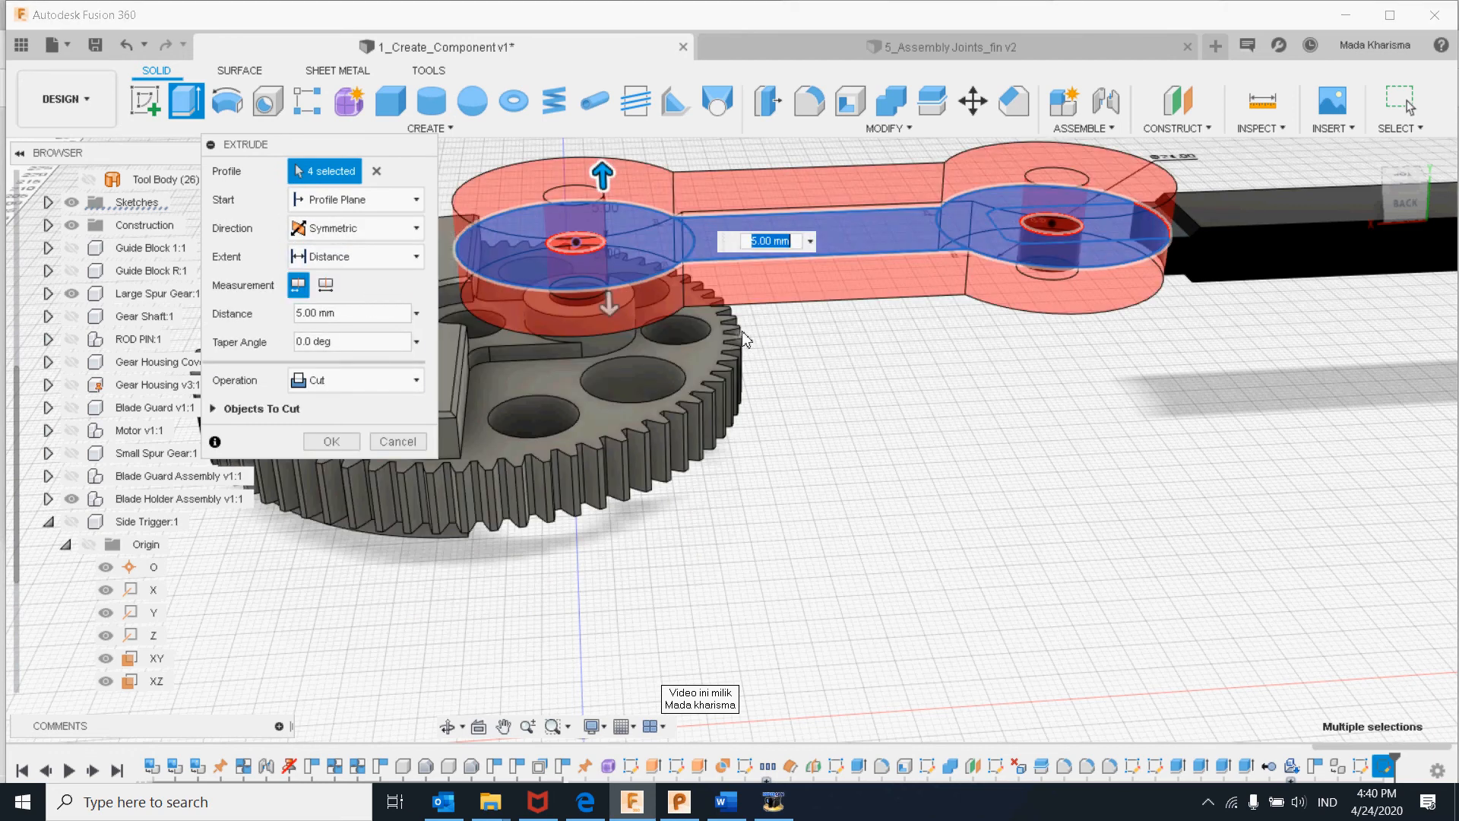
shift+middle_drag(741, 335, 736, 298)
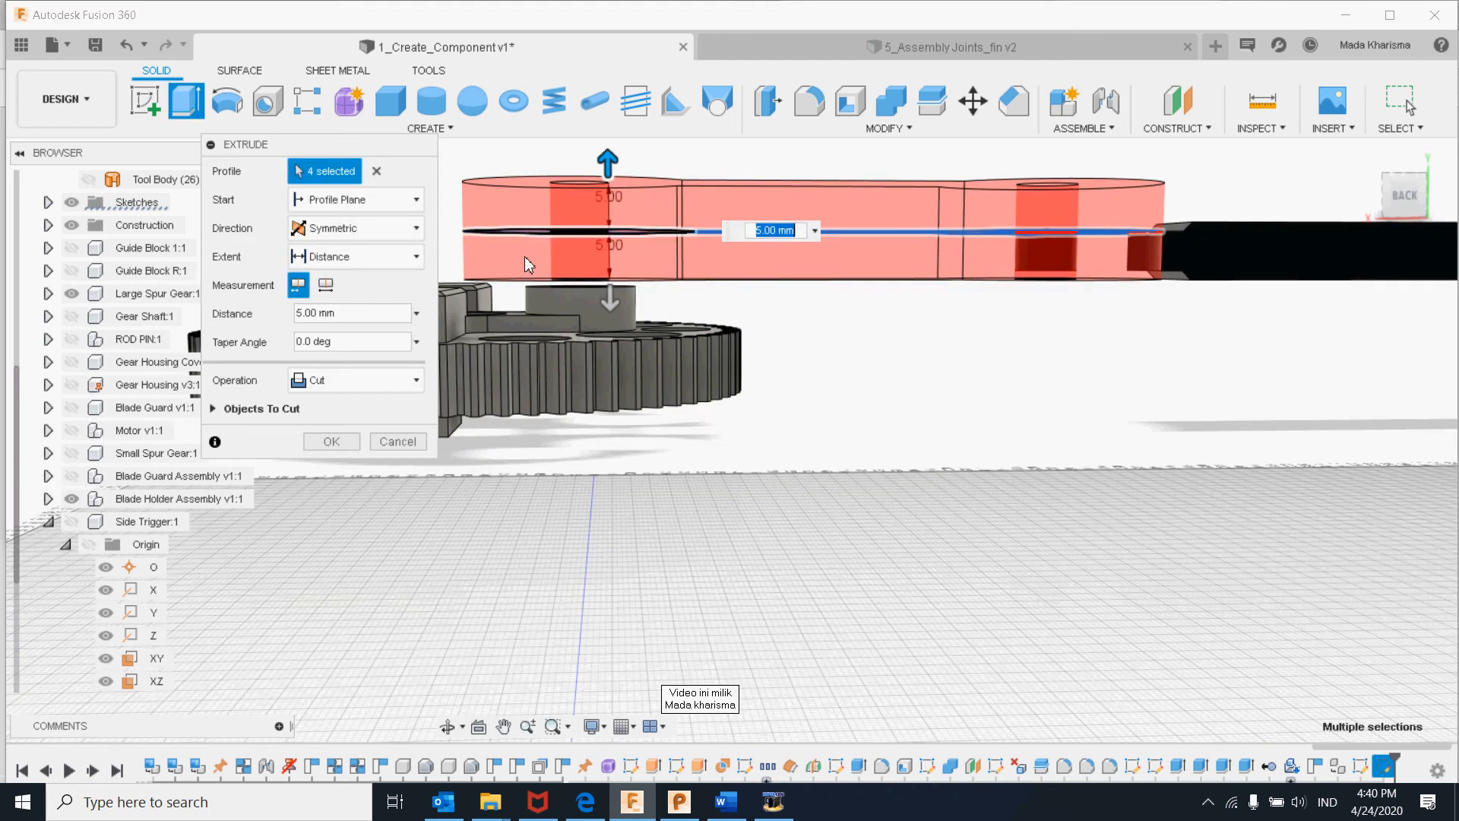
click(356, 380)
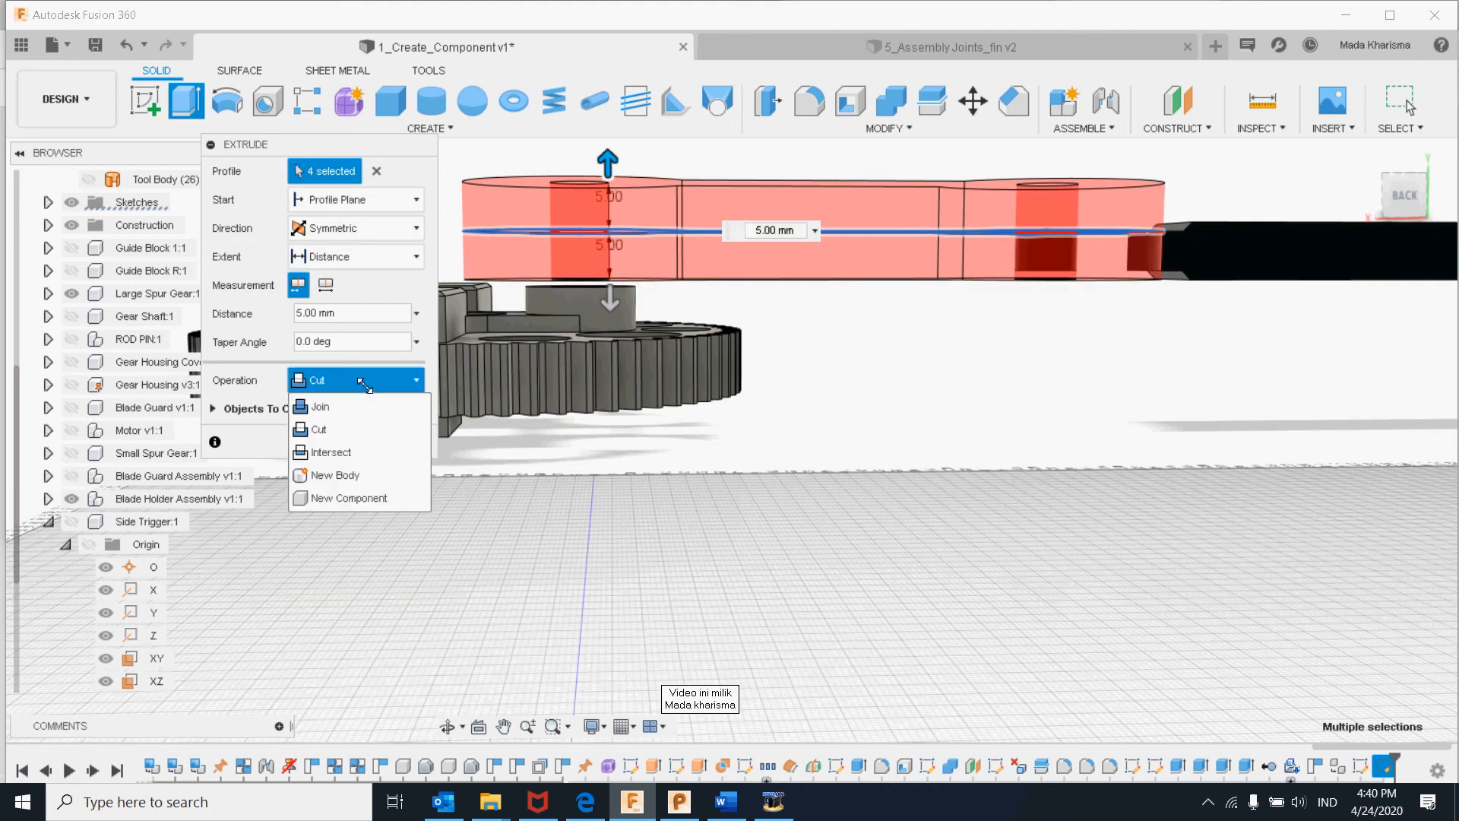
click(354, 476)
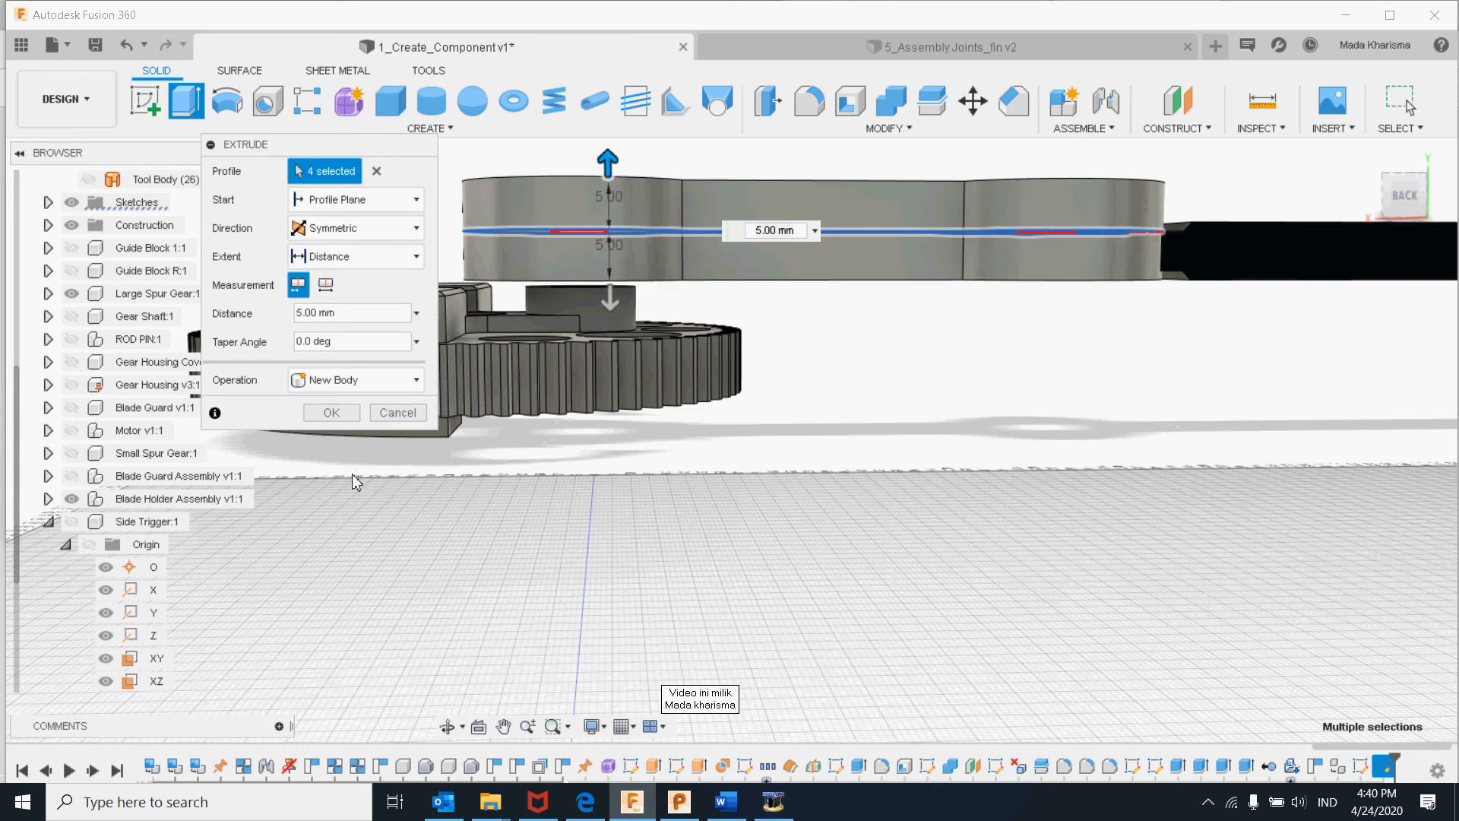
click(342, 417)
shift+middle_drag(967, 393, 937, 445)
middle_drag(874, 352, 879, 515)
shift+middle_drag(940, 414, 912, 389)
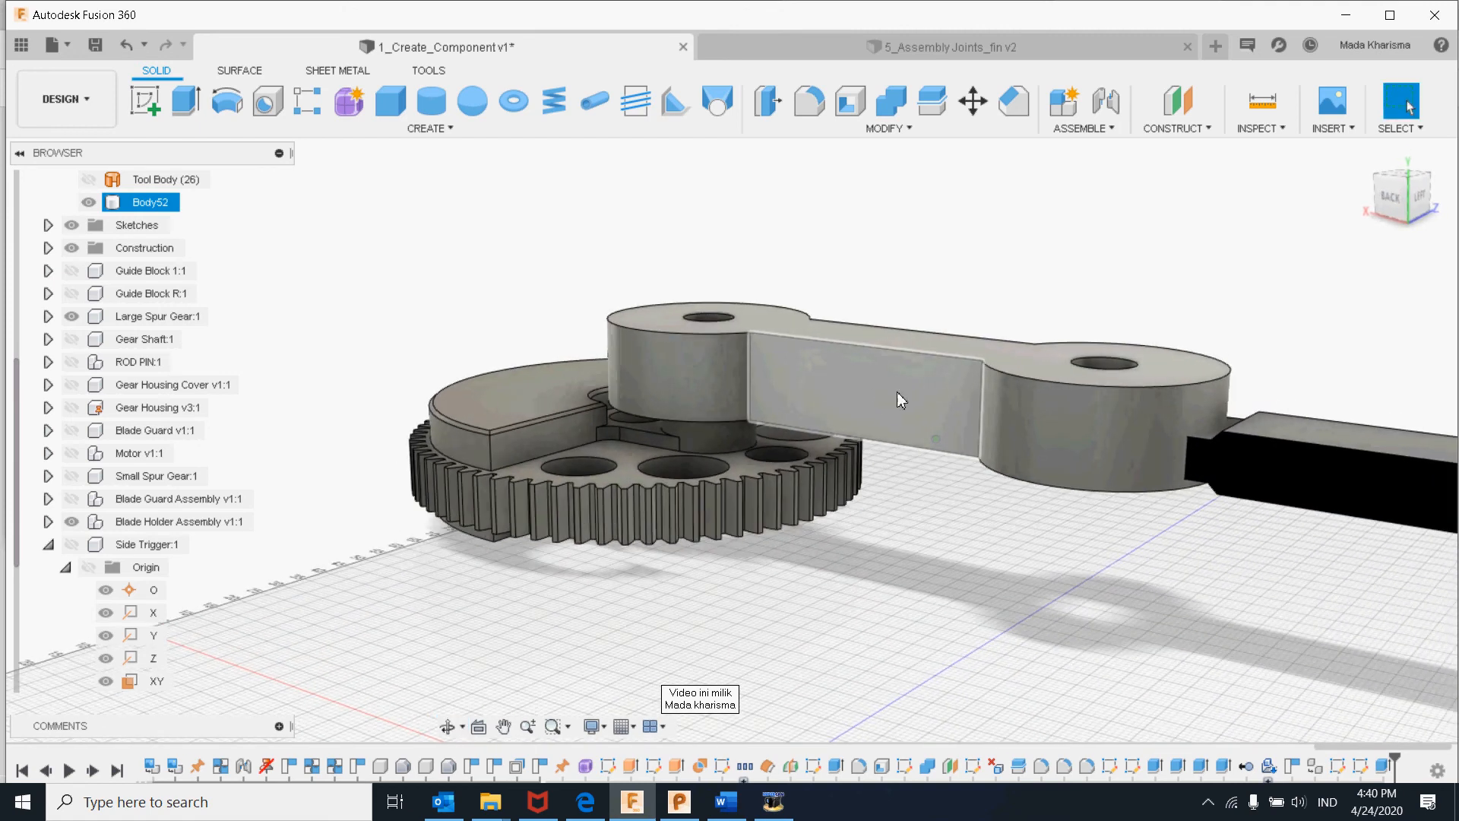
click(1231, 467)
right_click(1215, 468)
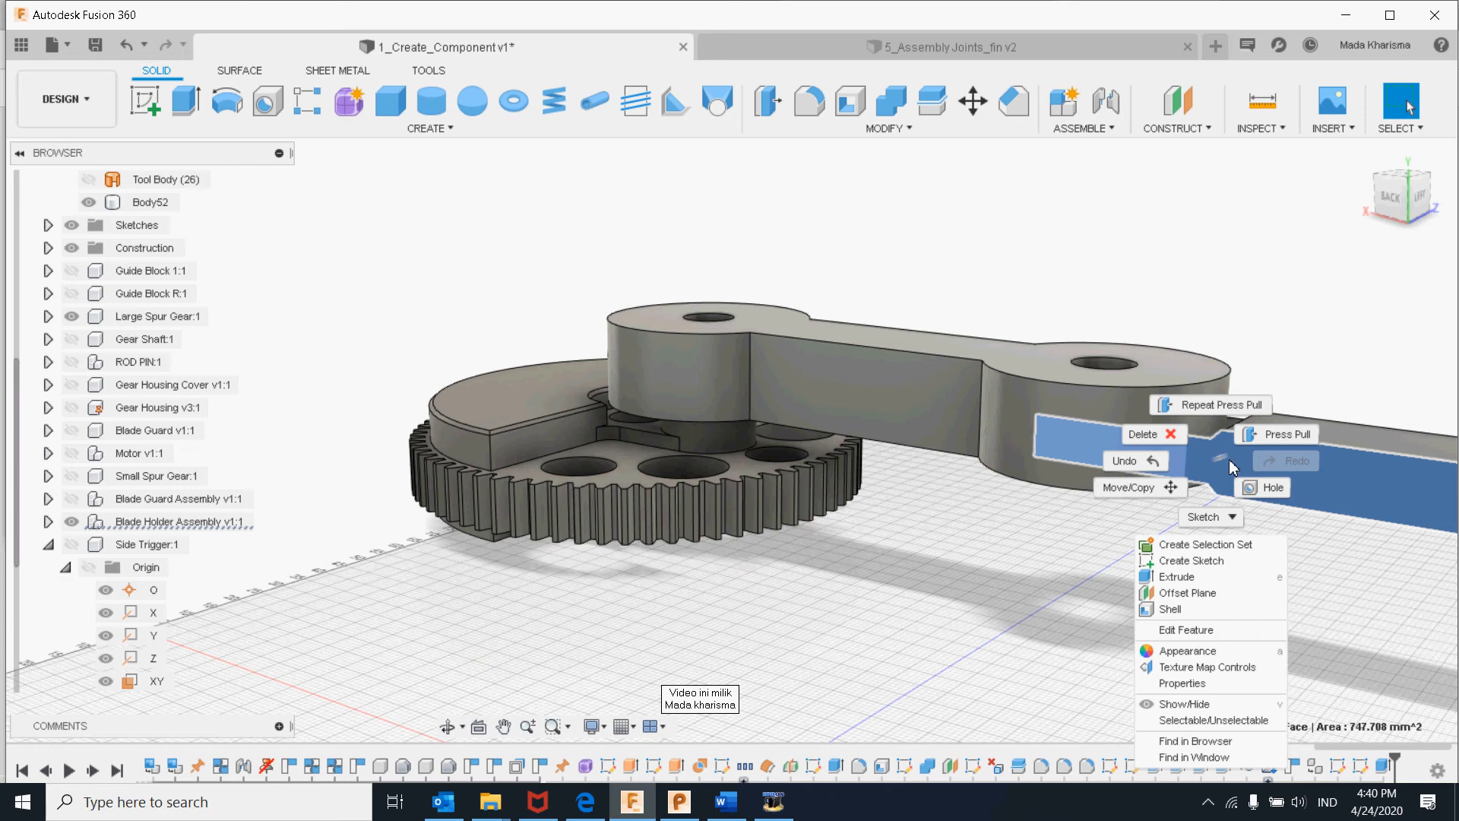
click(1223, 406)
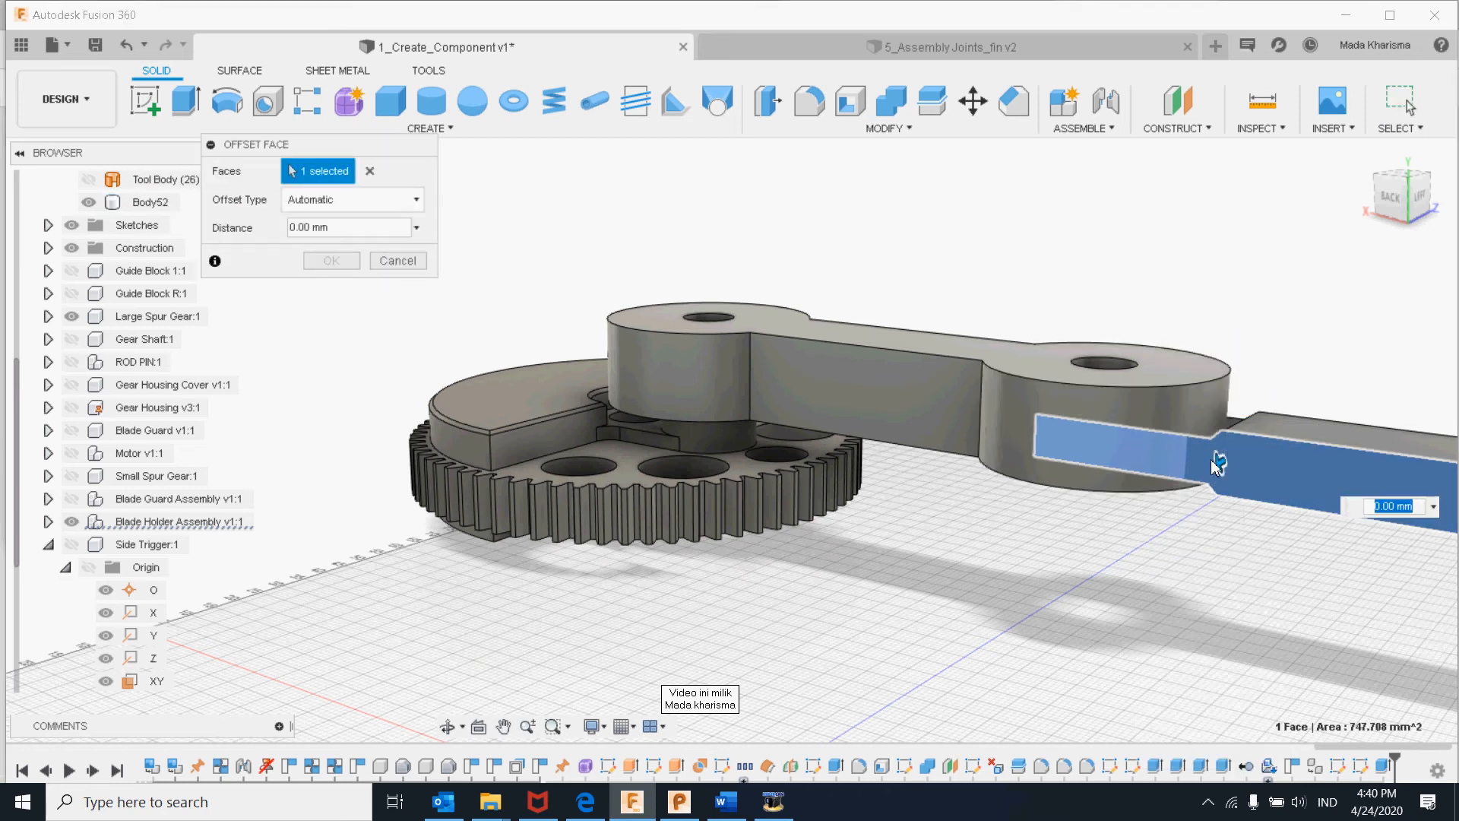
drag(1213, 460, 1107, 496)
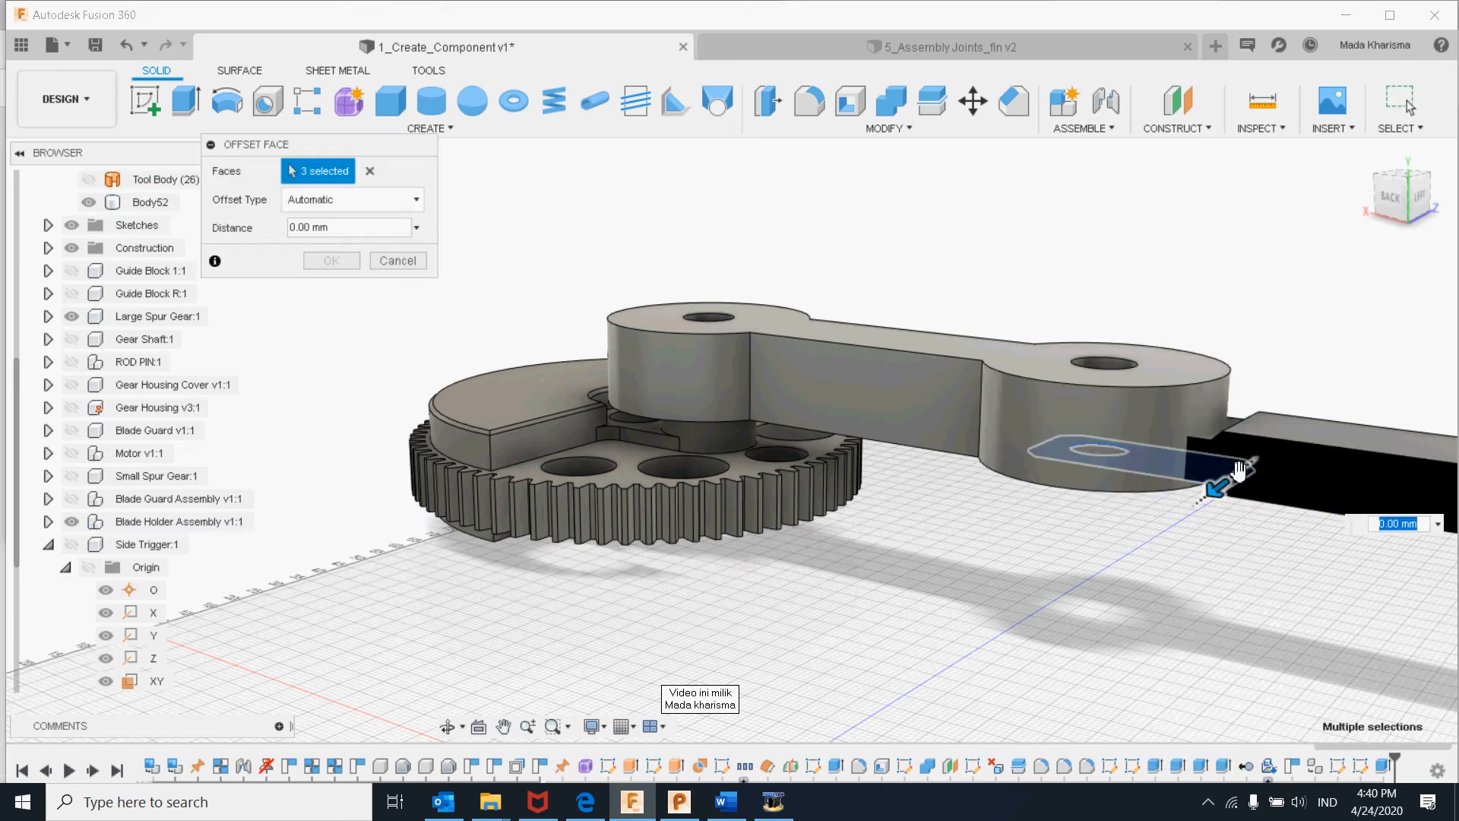
click(397, 261)
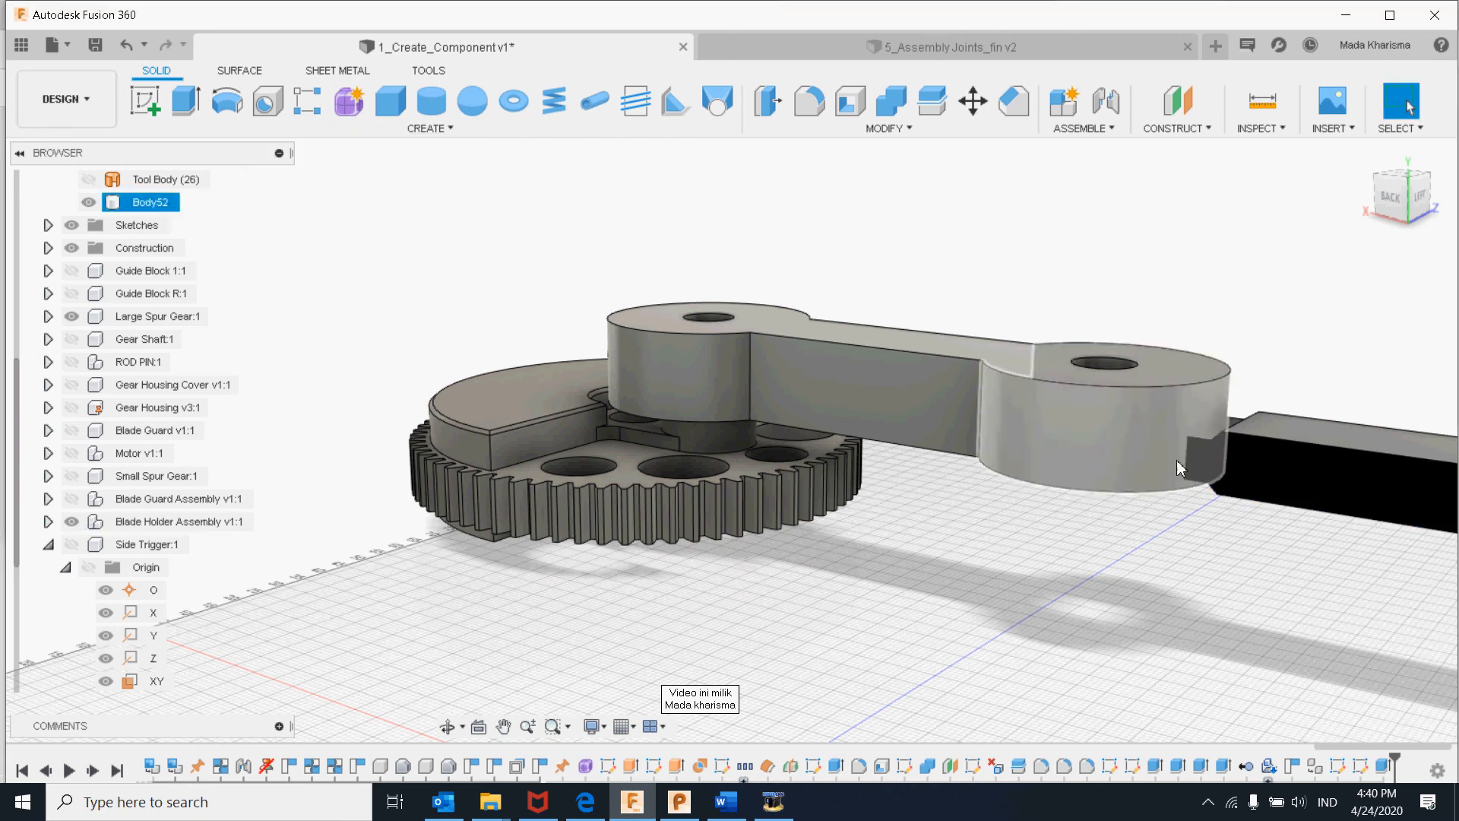
- Create a sketch on the long side face of the blade holder bar that runs into the link
click(1239, 467)
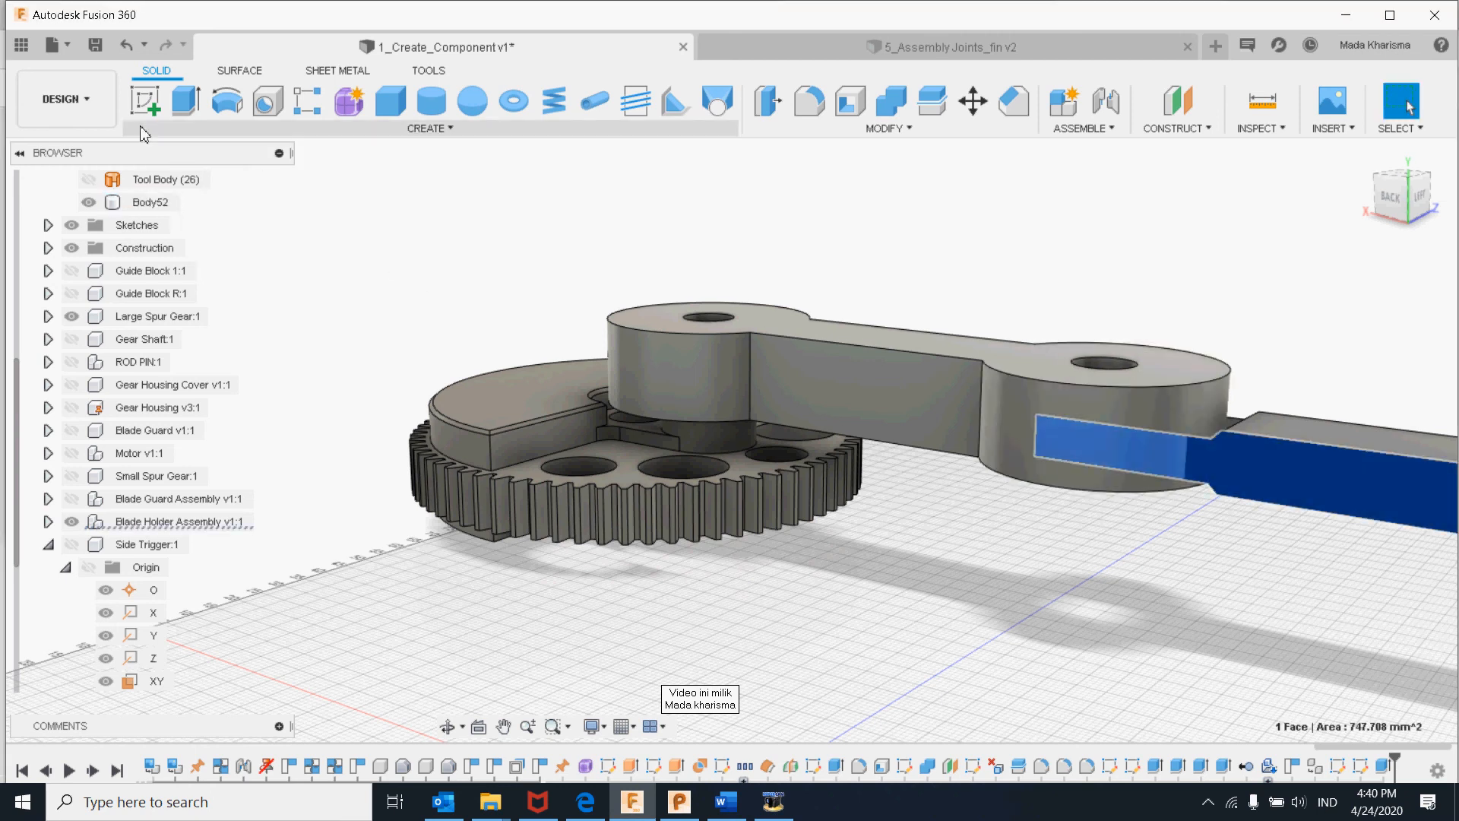
click(145, 101)
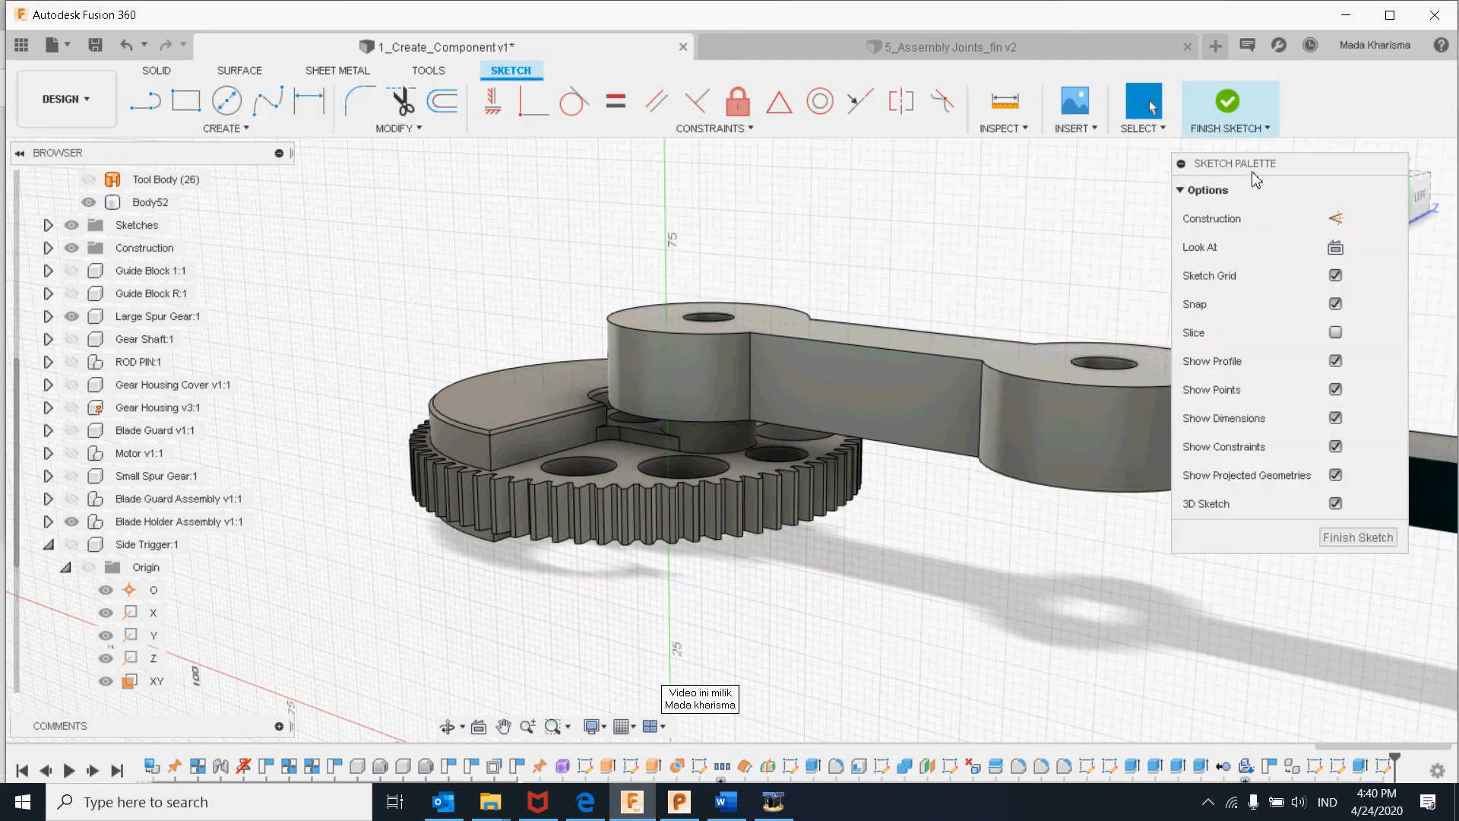
drag(1256, 180, 1370, 624)
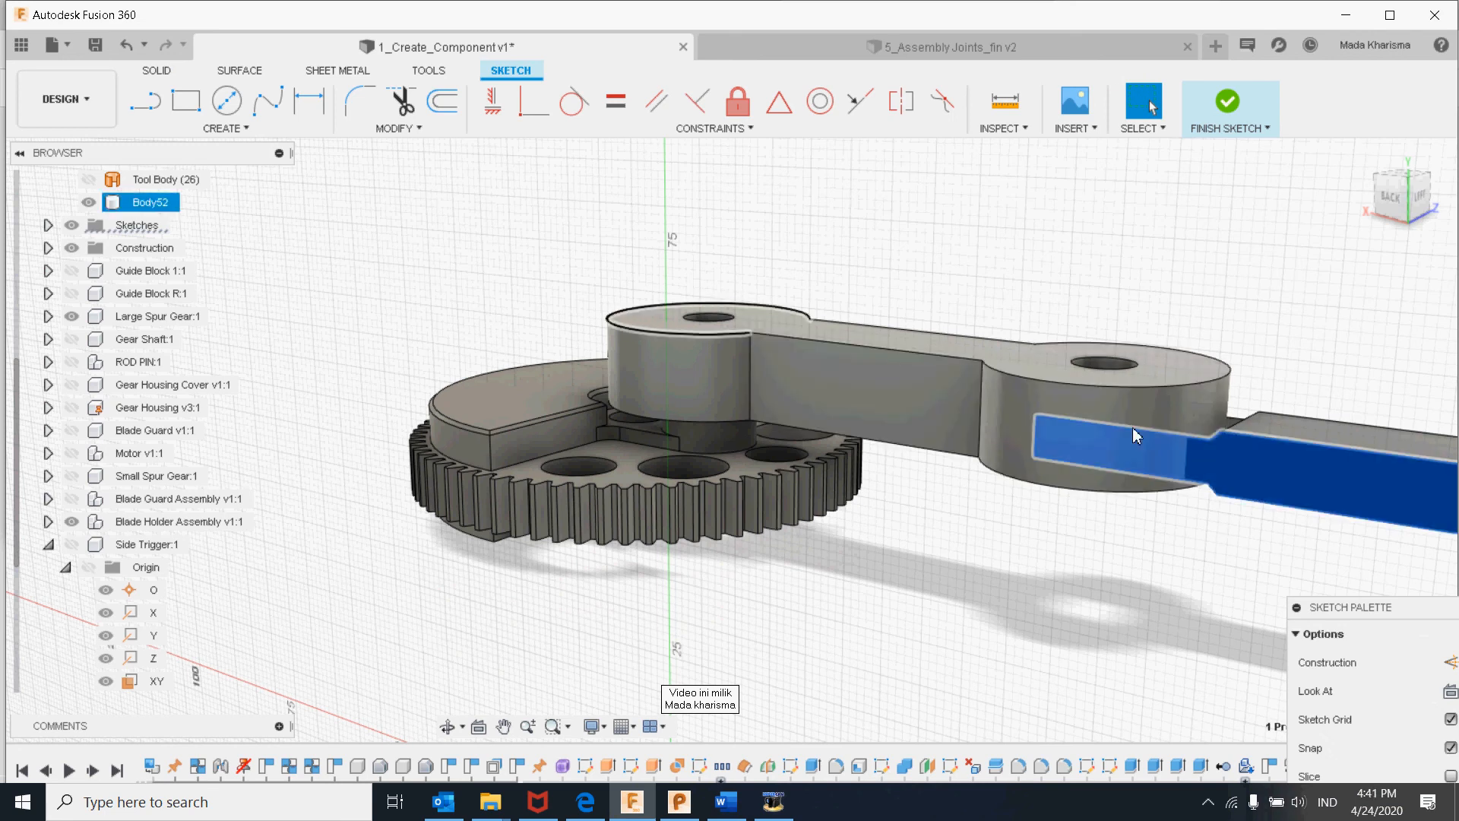
- Set up an extrusion of the blade holder's side profile with symmetric direction and a 30 mm distance per side
right_click(1224, 463)
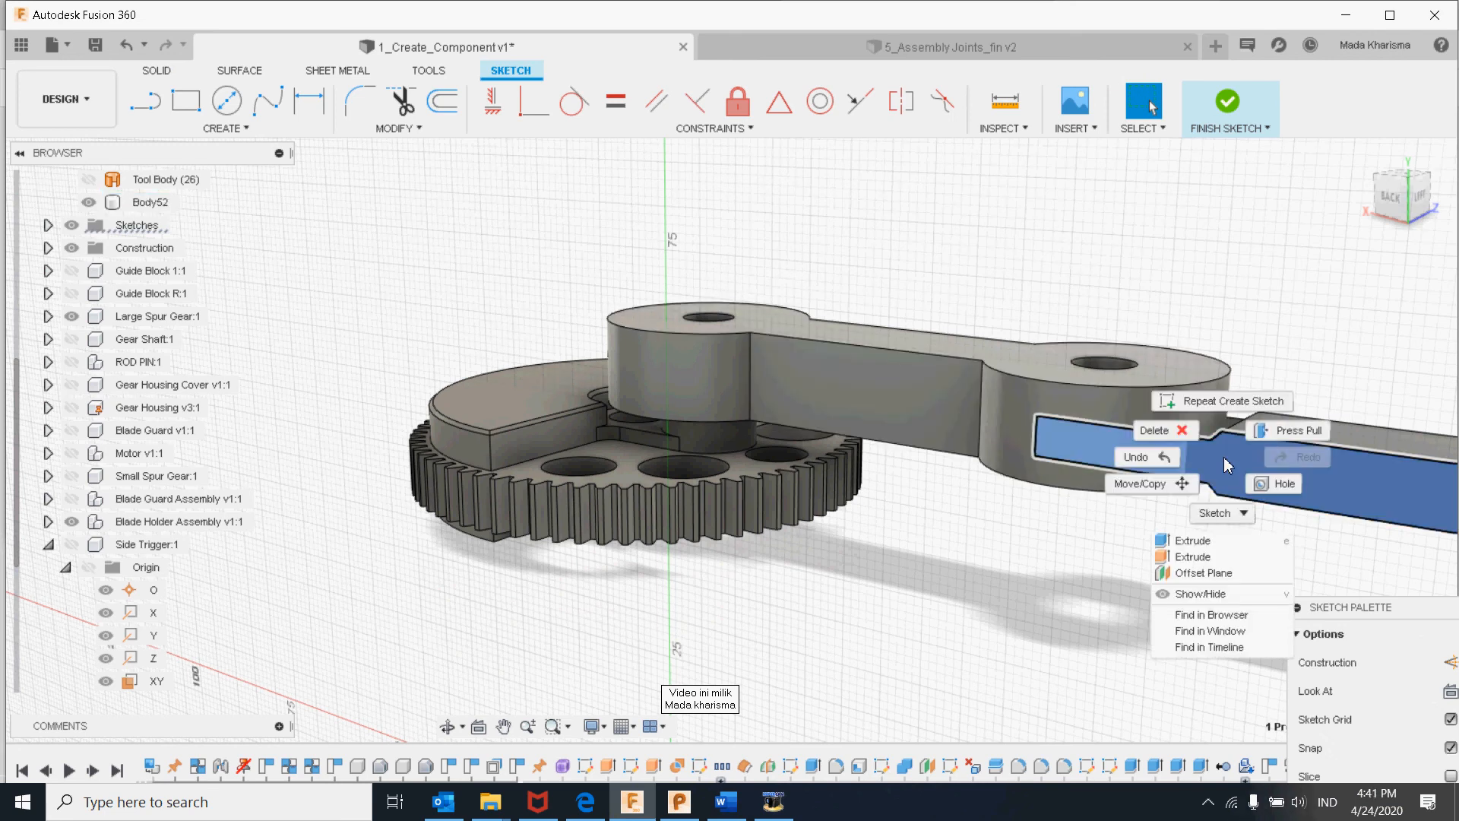
click(1292, 430)
scroll(1188, 483, up, 2)
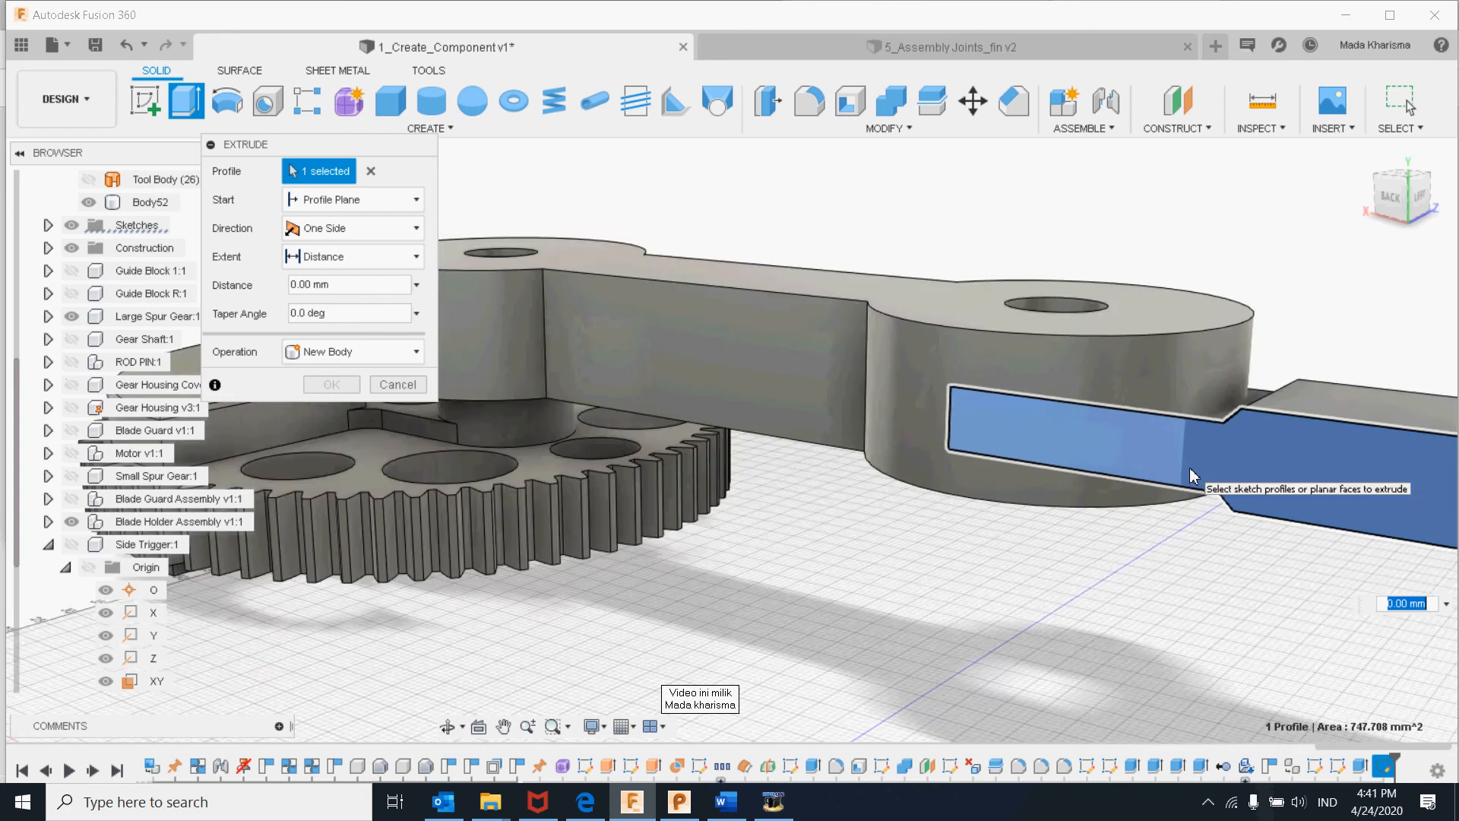
scroll(1178, 478, down, 4)
shift+middle_drag(1171, 477, 1204, 515)
scroll(1203, 510, up, 3)
scroll(1199, 509, down, 5)
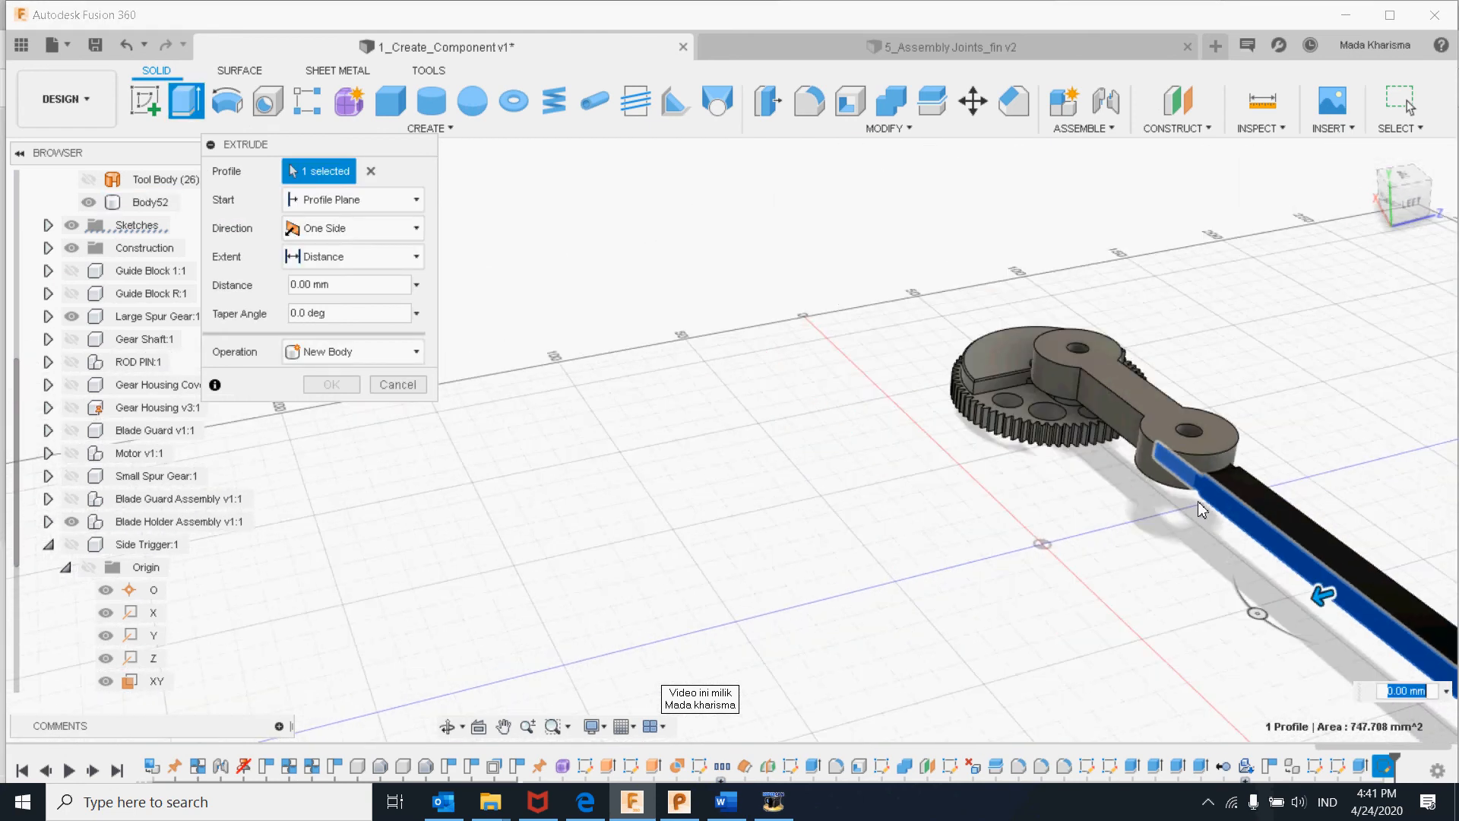
drag(1319, 603, 1211, 627)
click(407, 228)
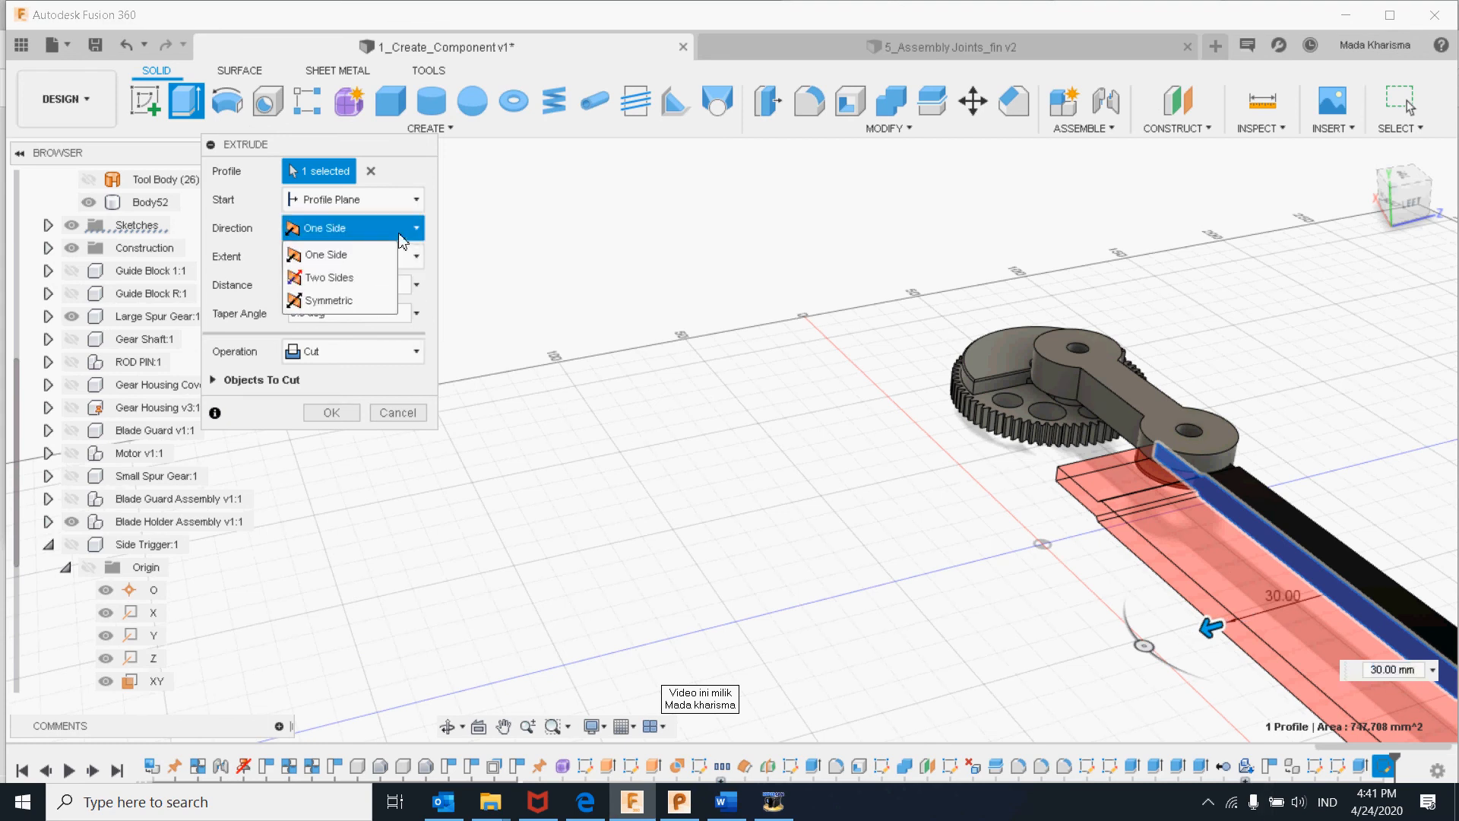
click(384, 298)
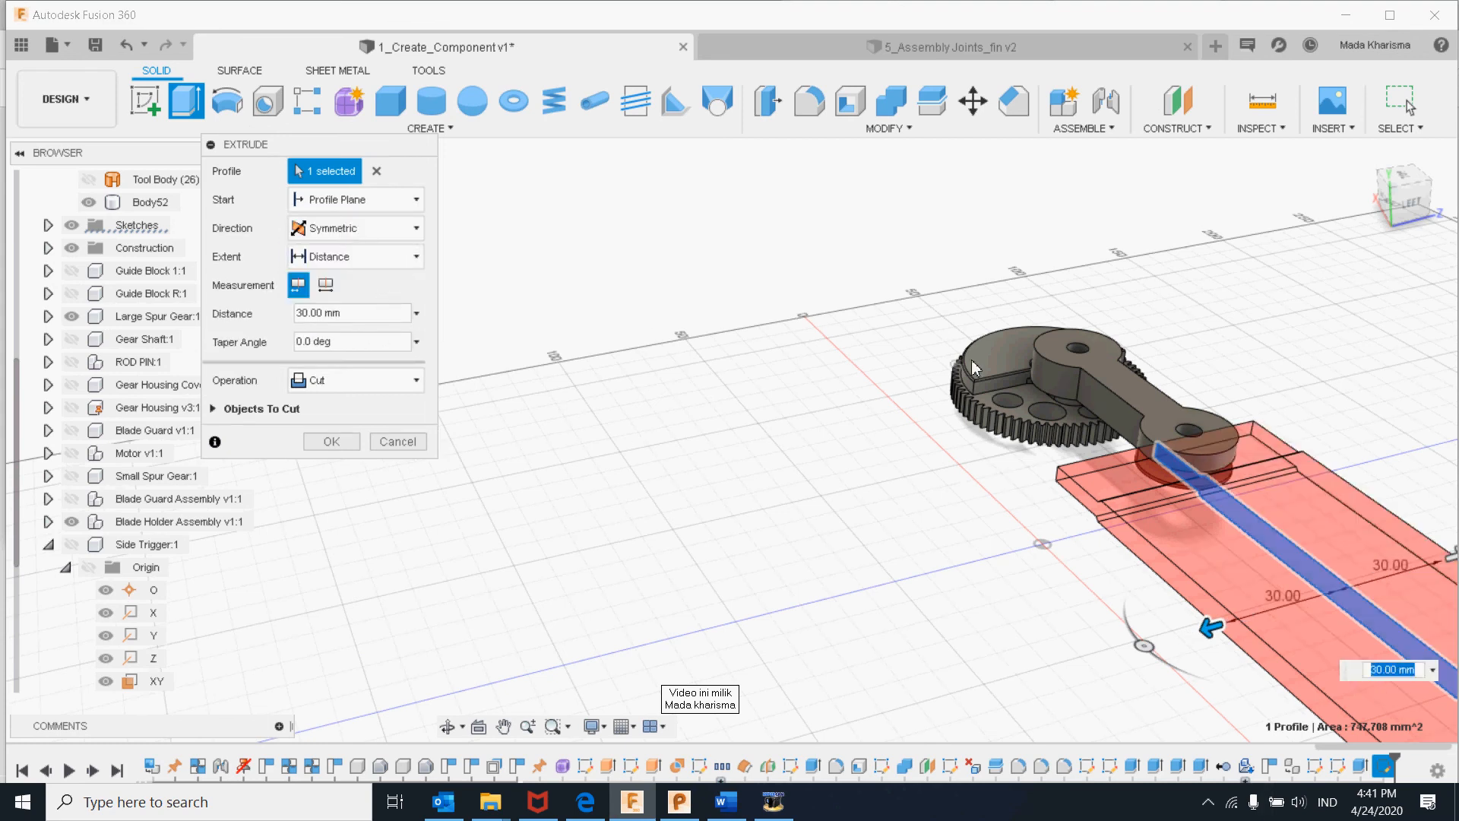
- Cut the slot with this extrusion through the link body Body52 only, excluding all blade holder assembly bodies from the objects to cut
click(415, 382)
click(373, 428)
click(216, 409)
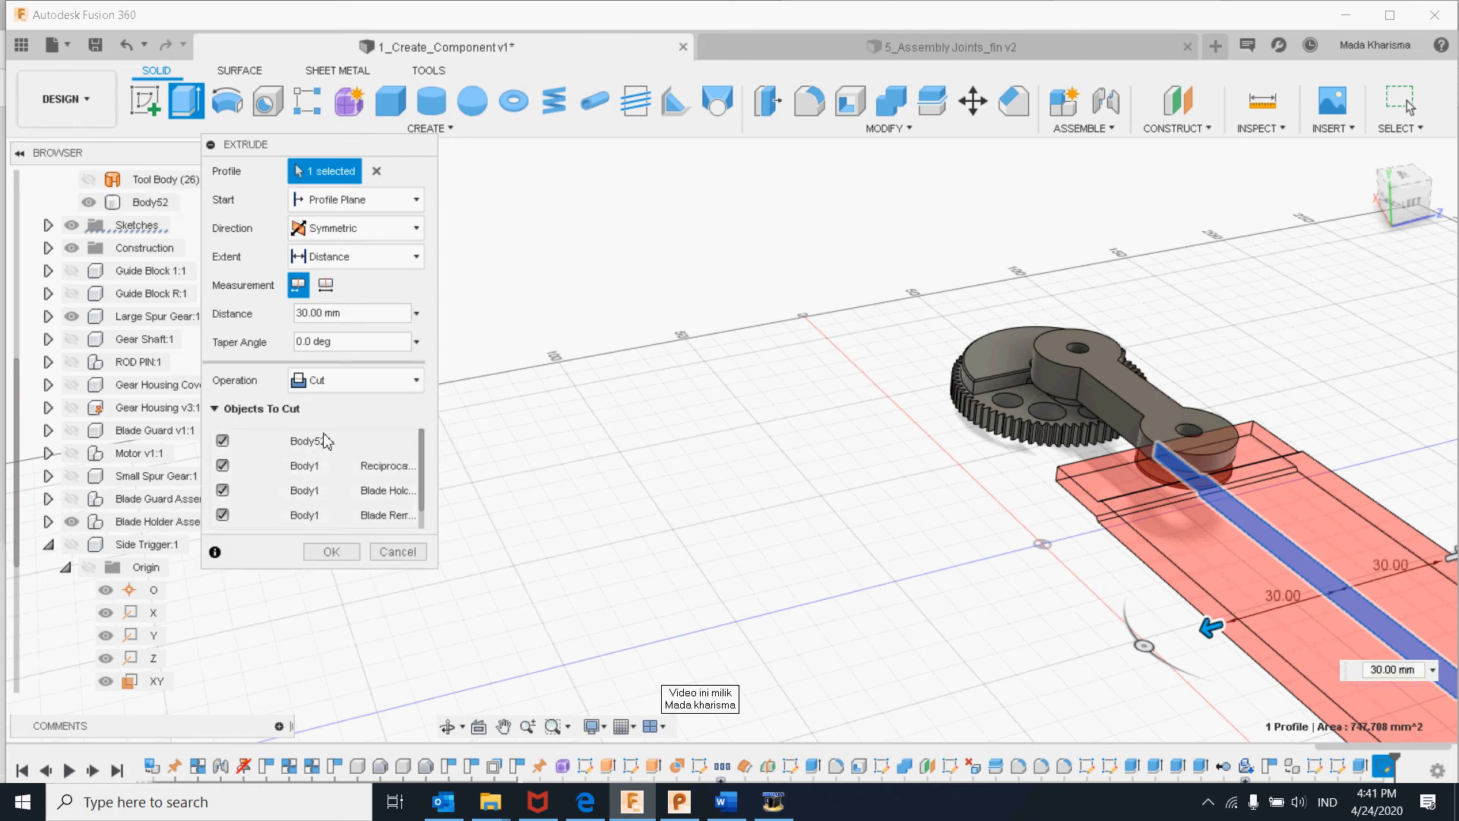
click(222, 467)
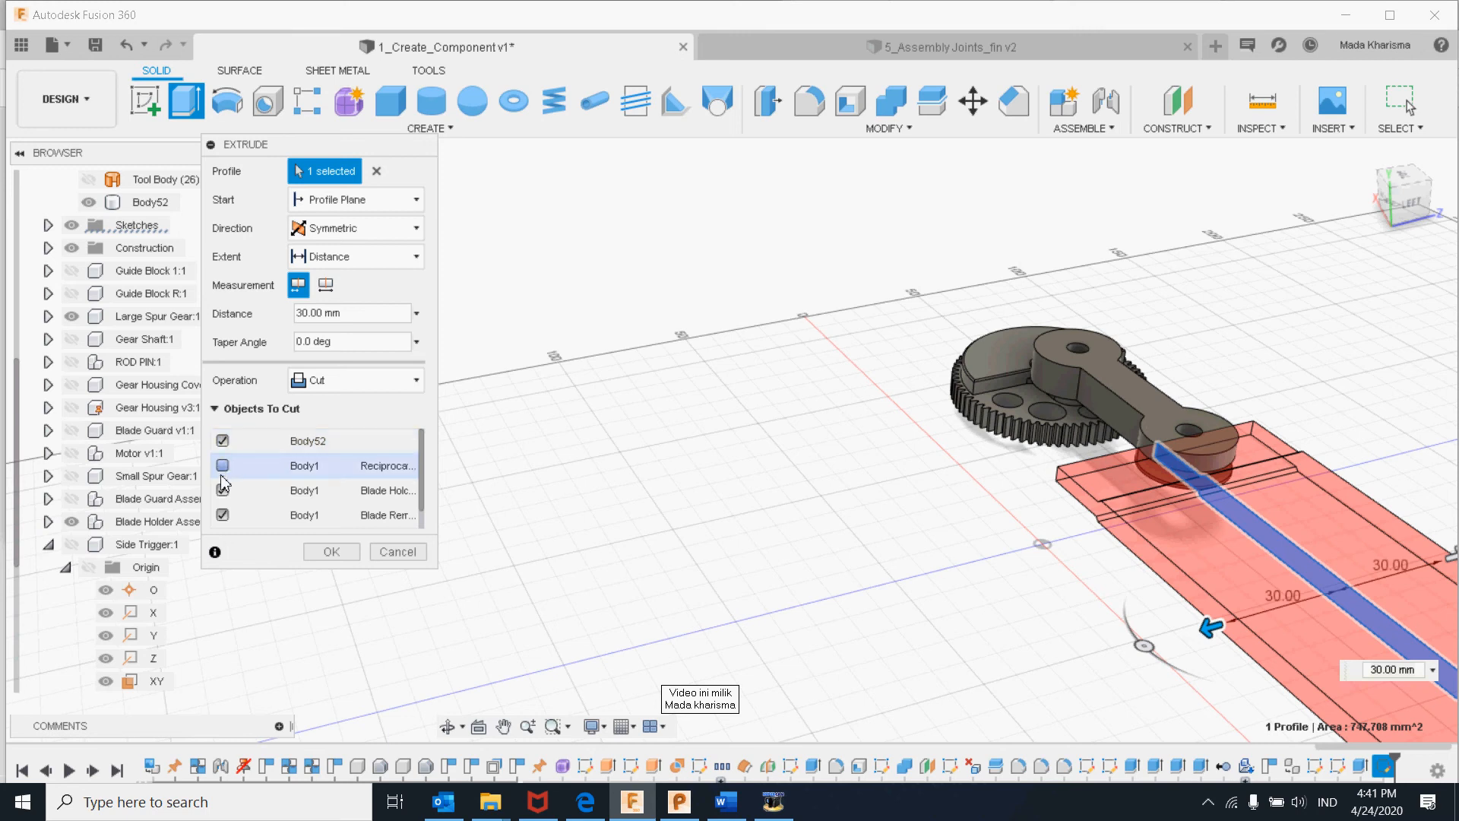
click(222, 516)
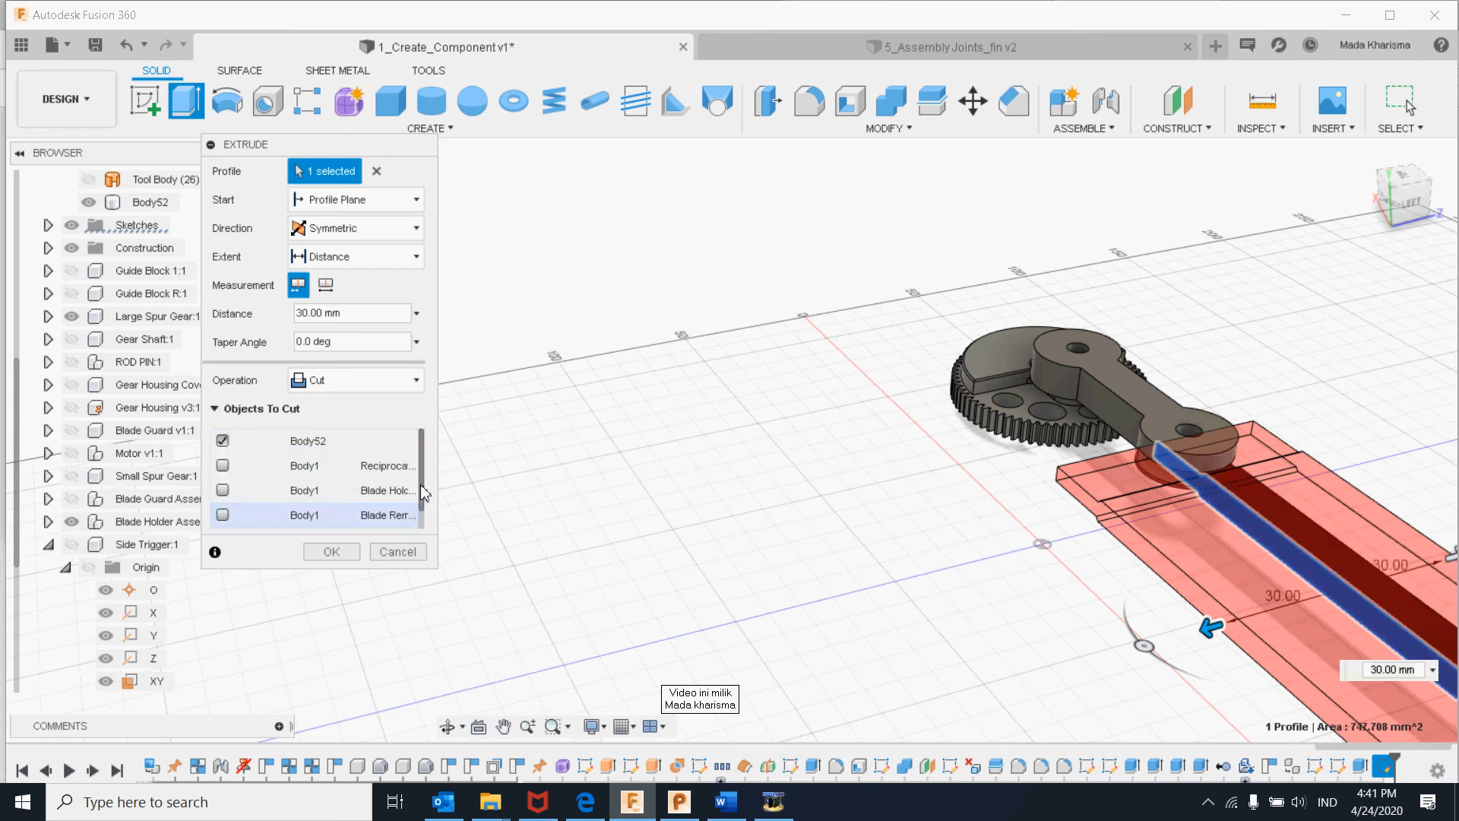
drag(422, 492, 424, 521)
click(223, 490)
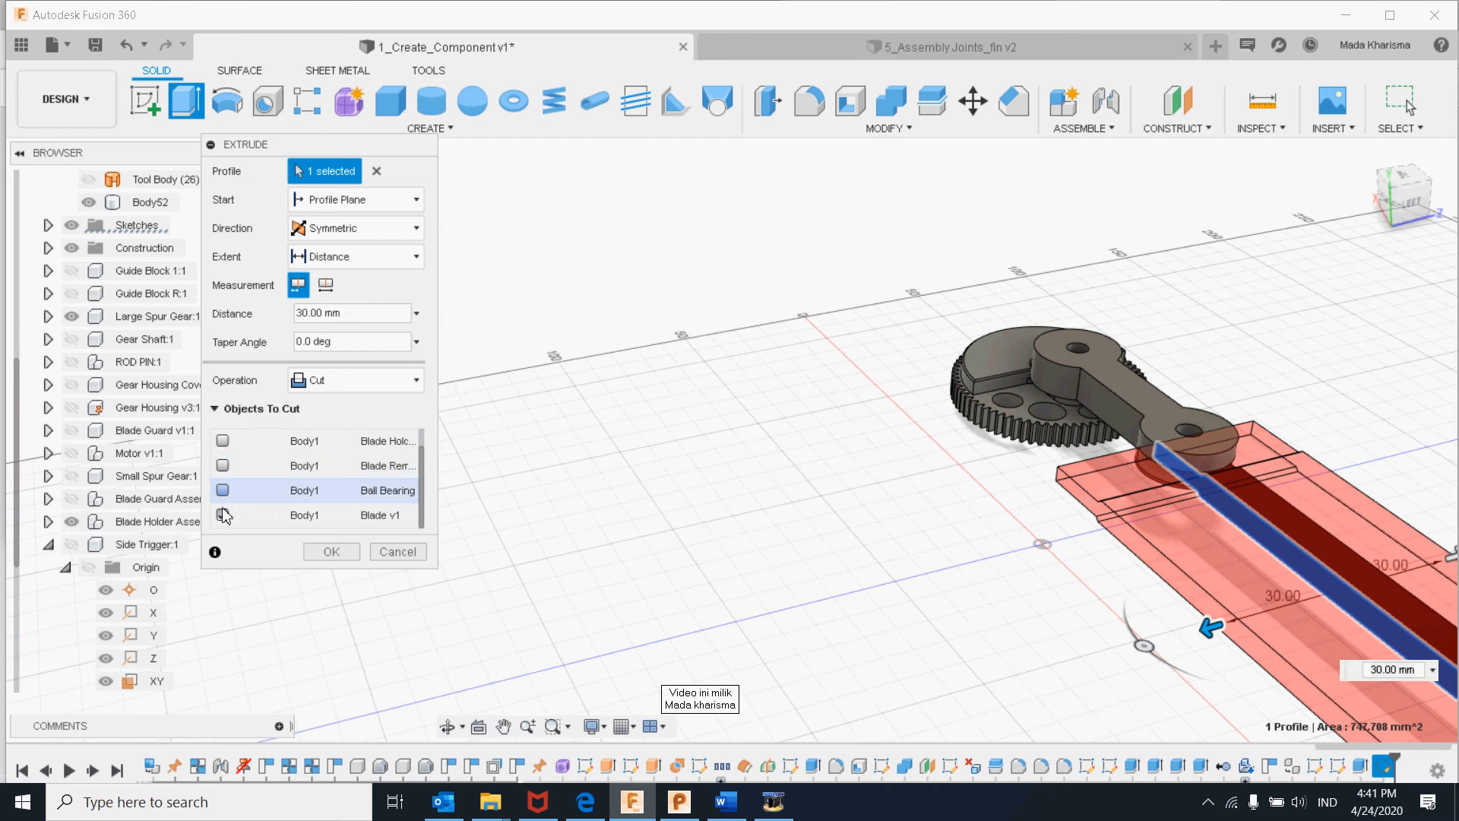
click(222, 515)
drag(420, 484, 424, 465)
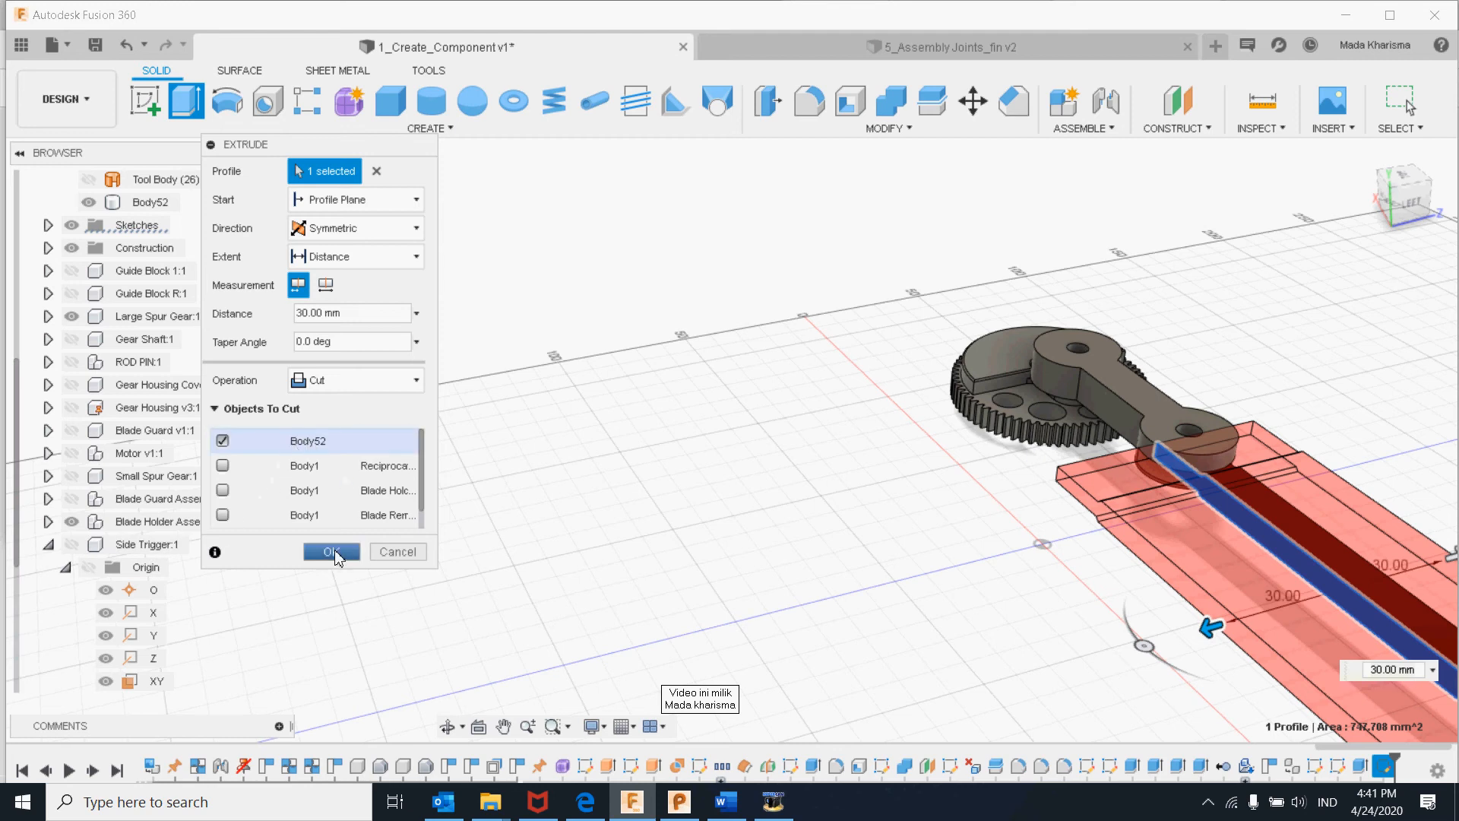
click(331, 552)
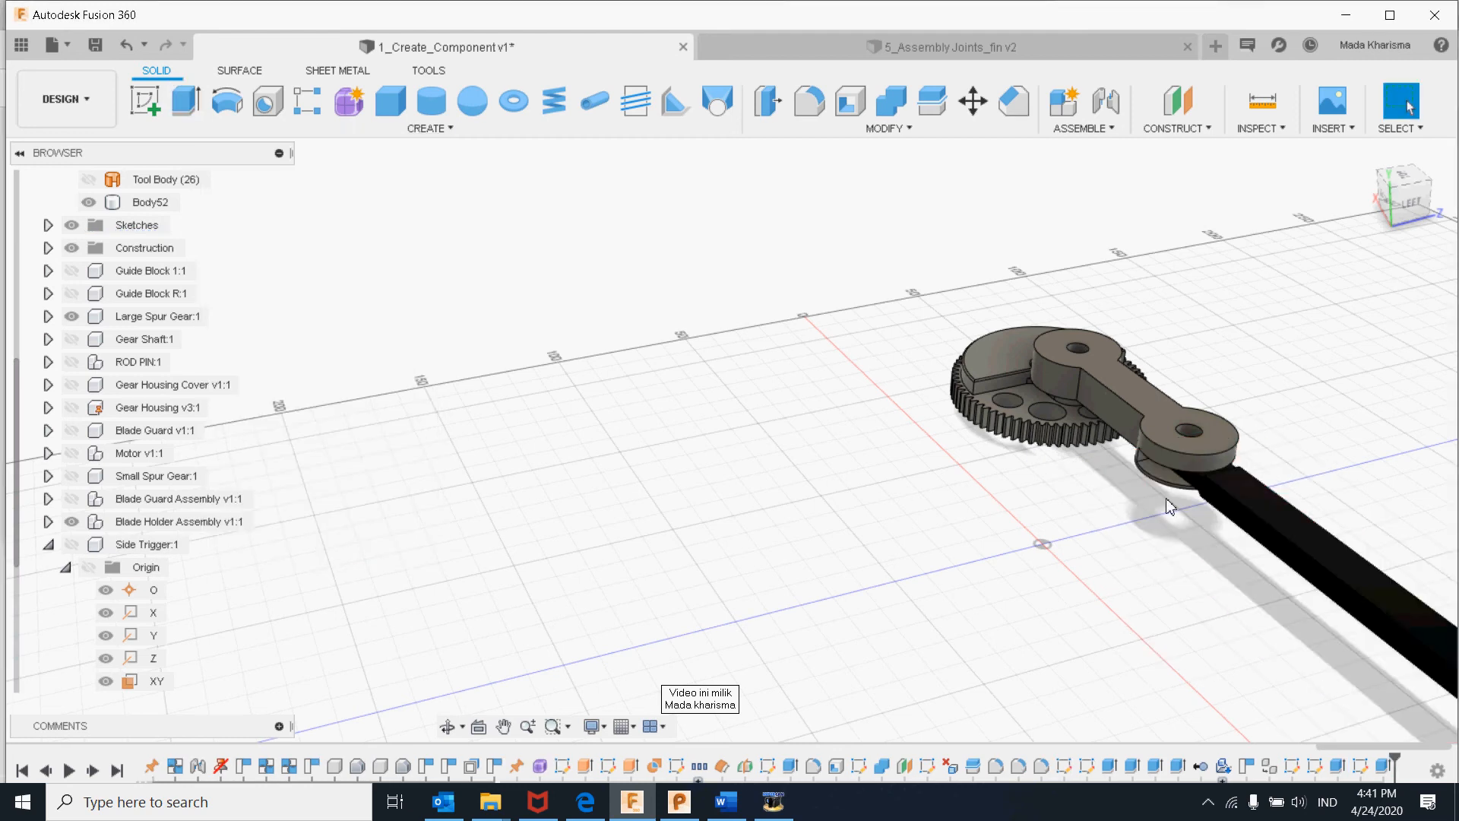
middle_drag(1169, 507, 1234, 520)
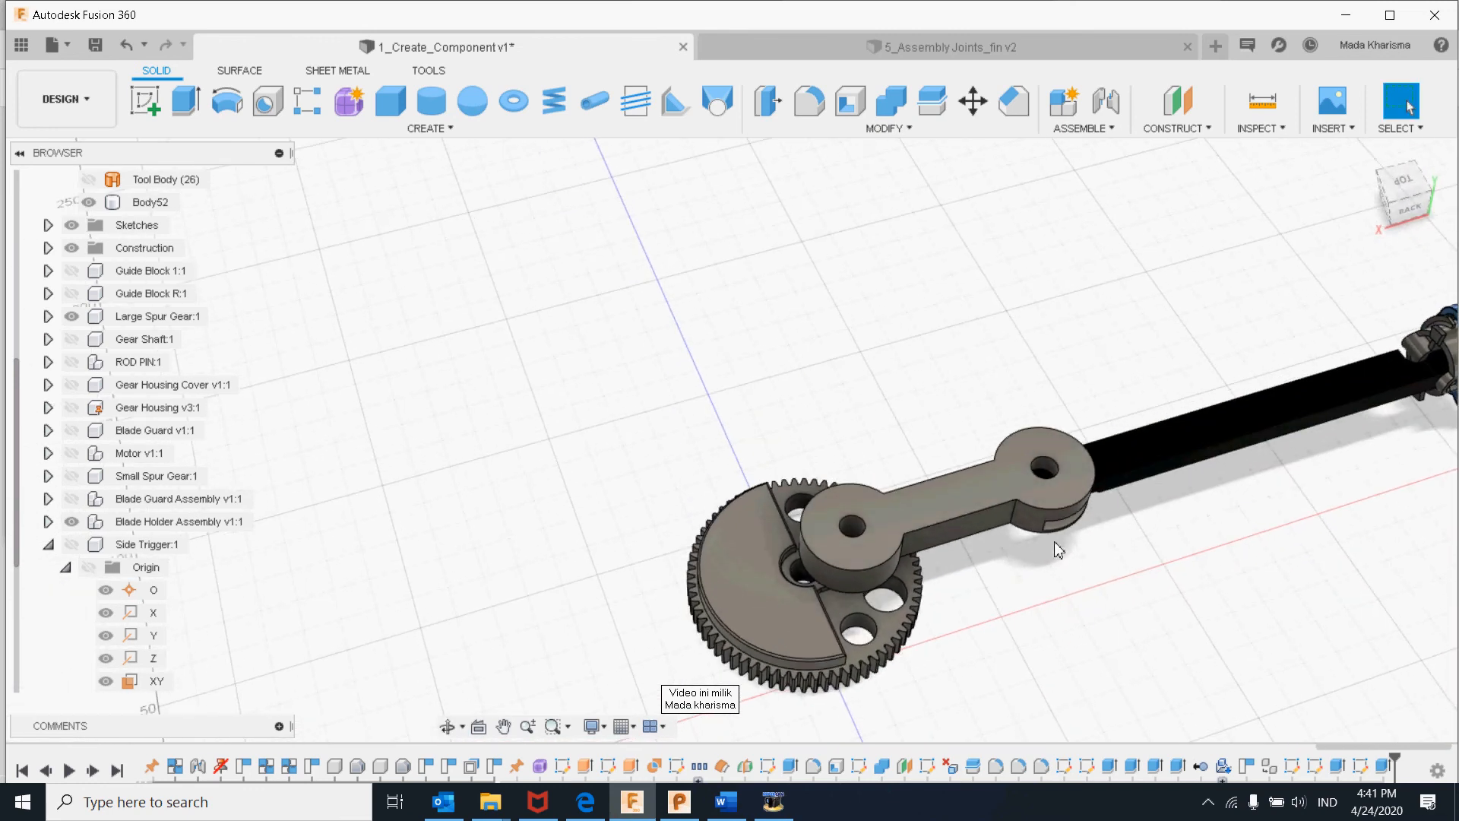
scroll(1006, 519, down, 2)
scroll(1007, 519, up, 2)
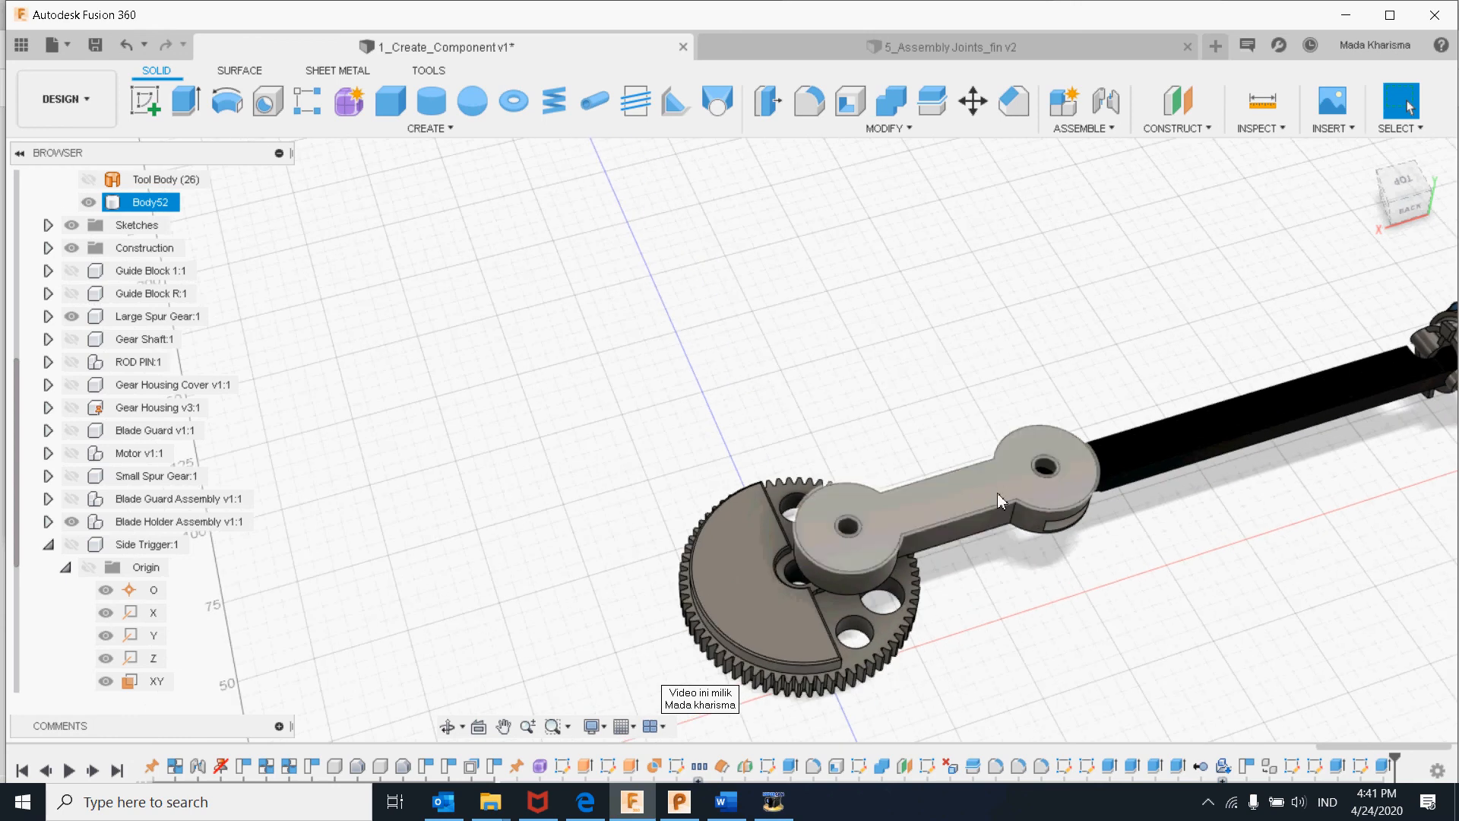
scroll(997, 490, up, 3)
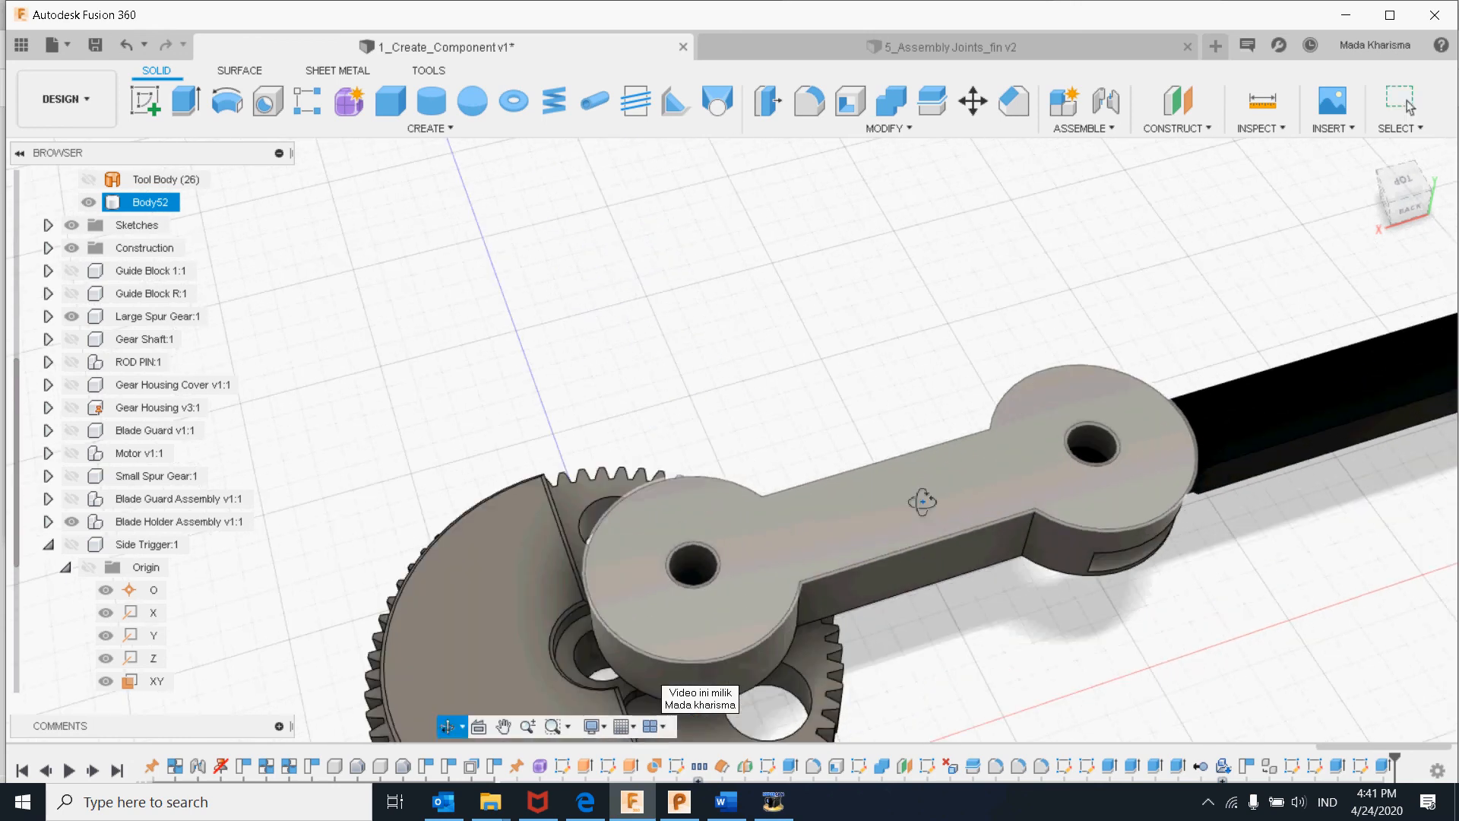
shift+middle_drag(922, 501, 972, 509)
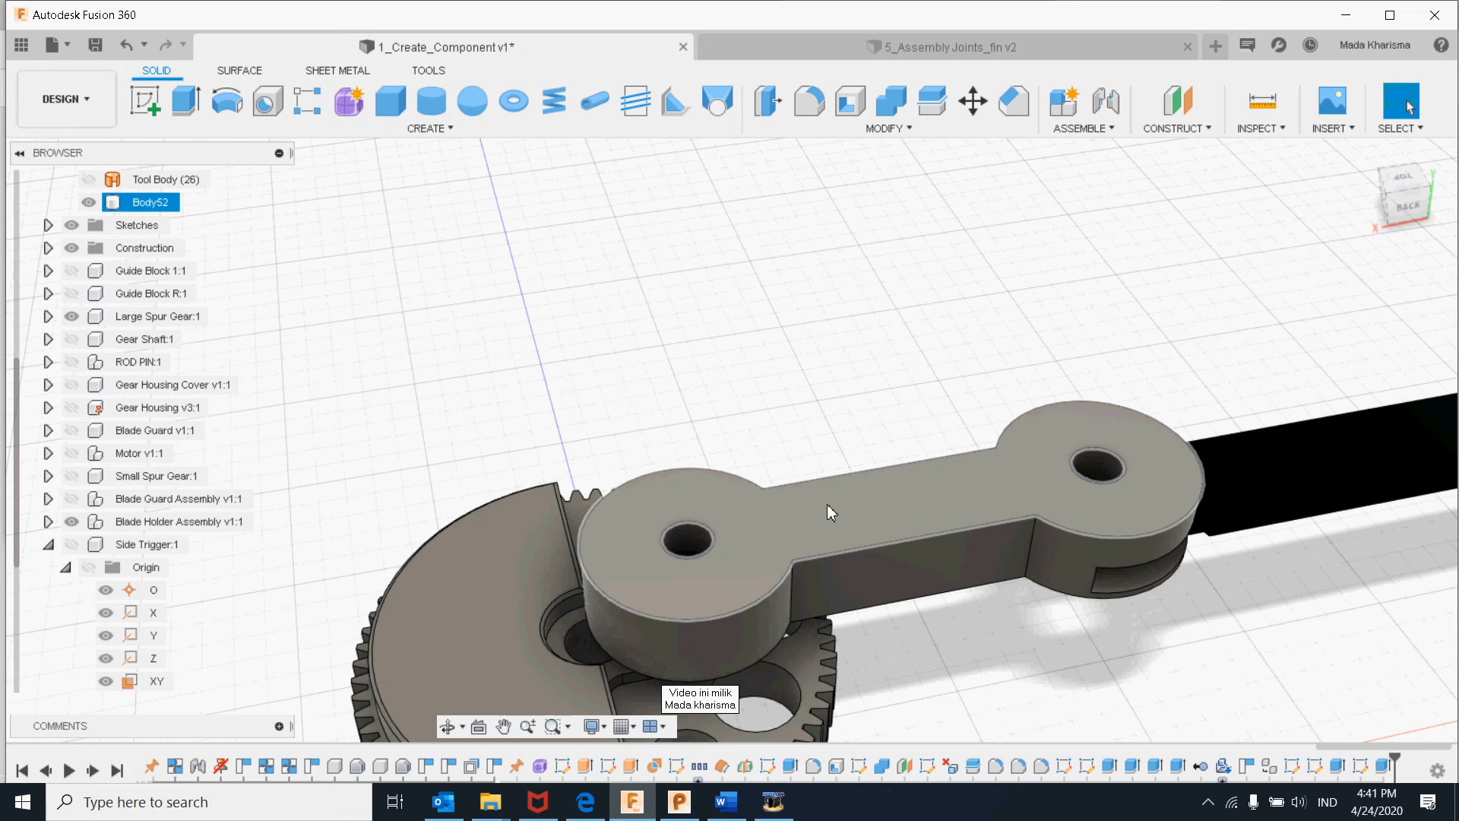
click(904, 388)
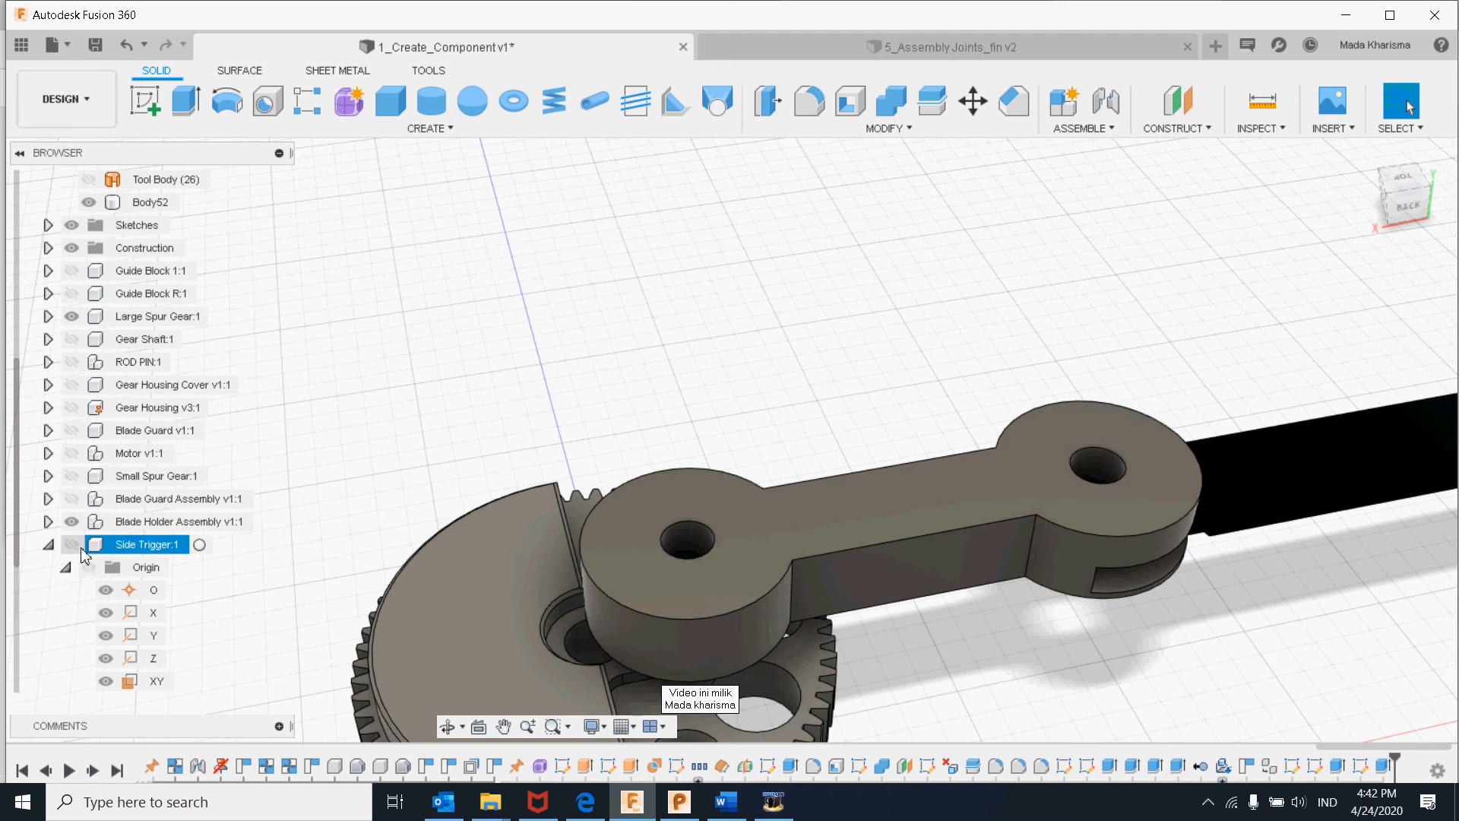
- Inspect the link from above and look through the components listed in the browser
scroll(128, 383, down, 3)
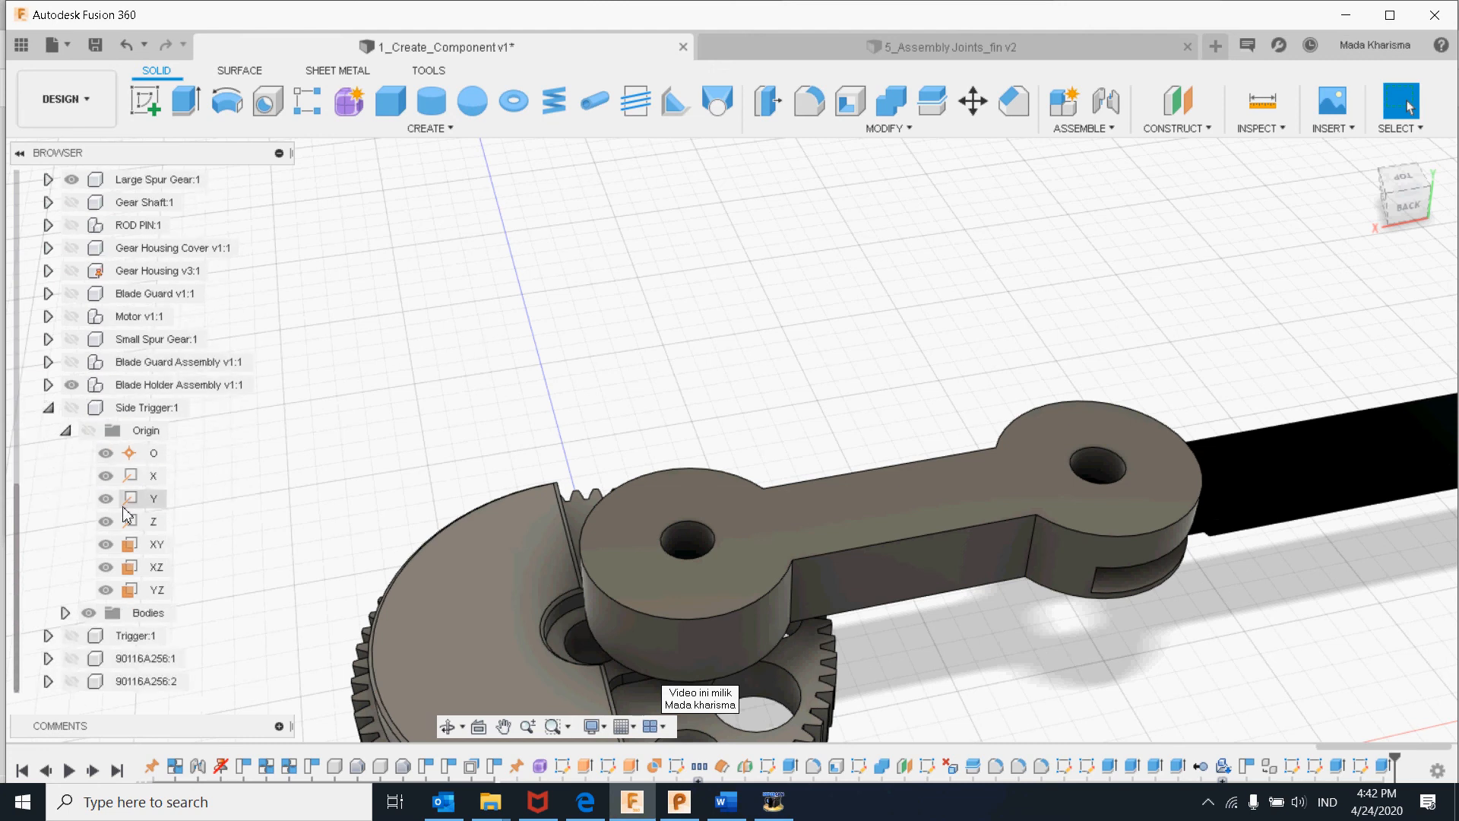
click(47, 681)
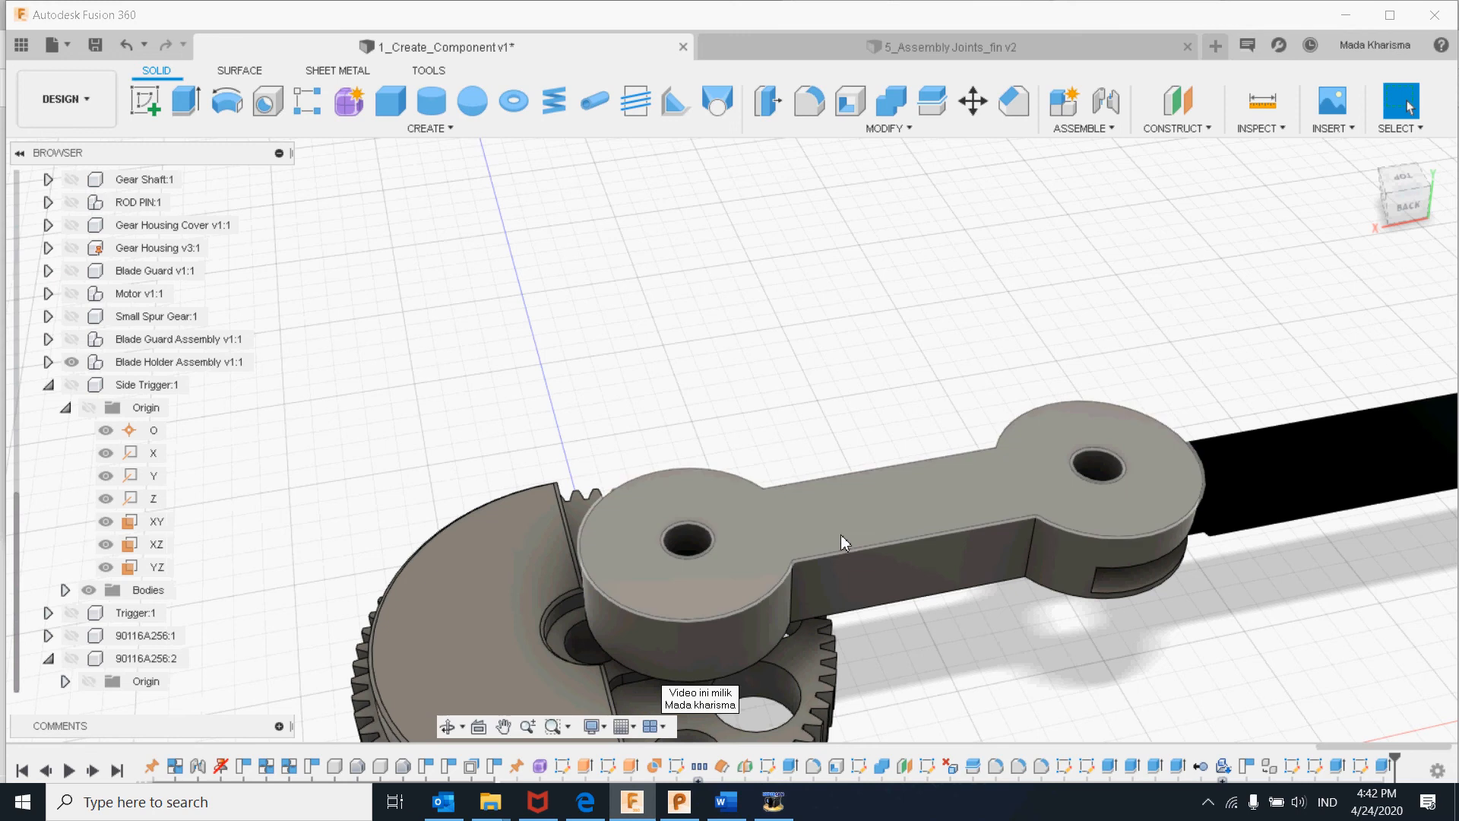
click(1402, 180)
middle_drag(873, 497, 901, 199)
middle_drag(823, 564, 852, 474)
scroll(852, 473, down, 1)
scroll(852, 474, up, 2)
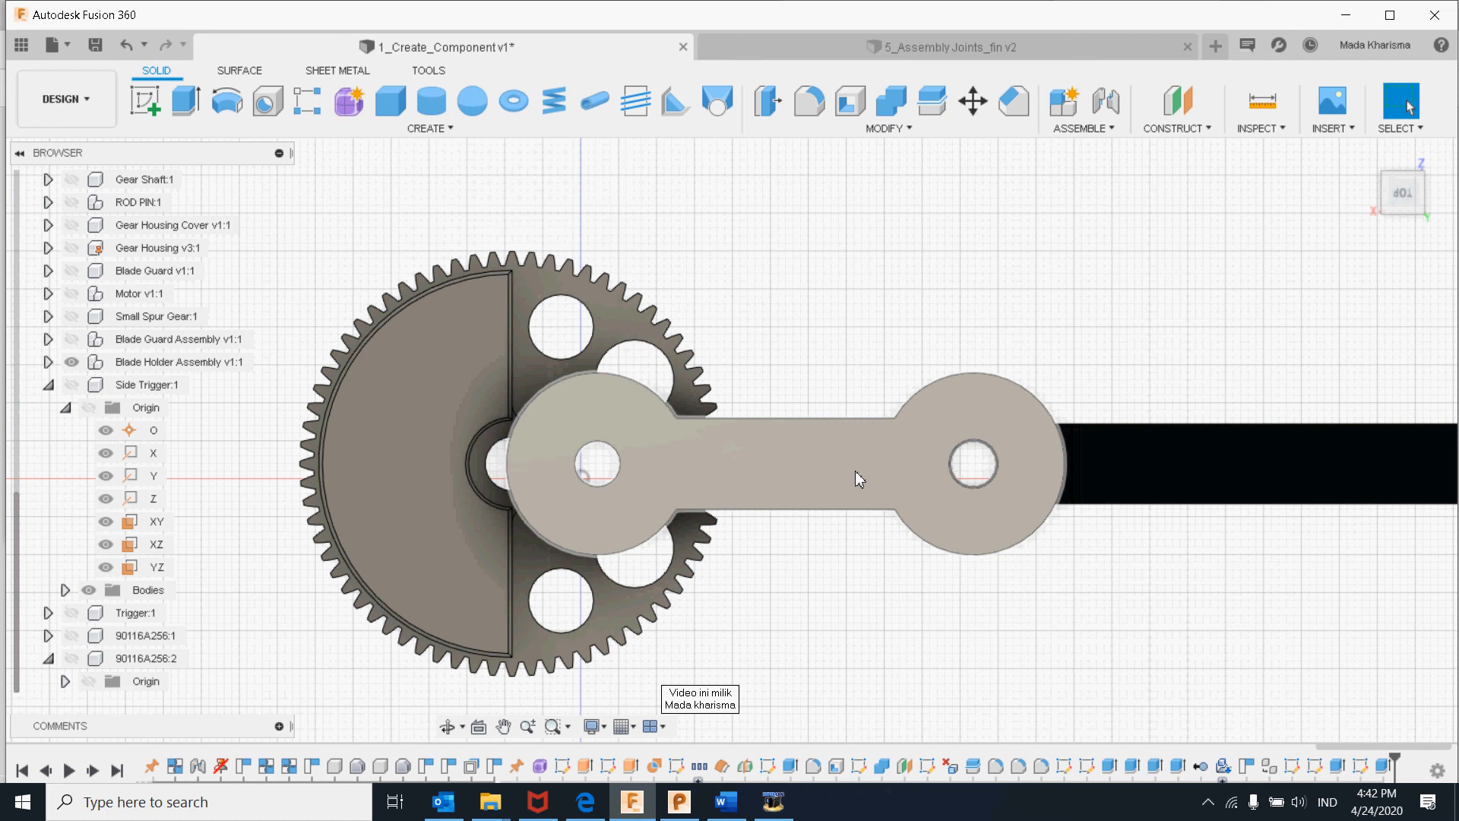
click(855, 471)
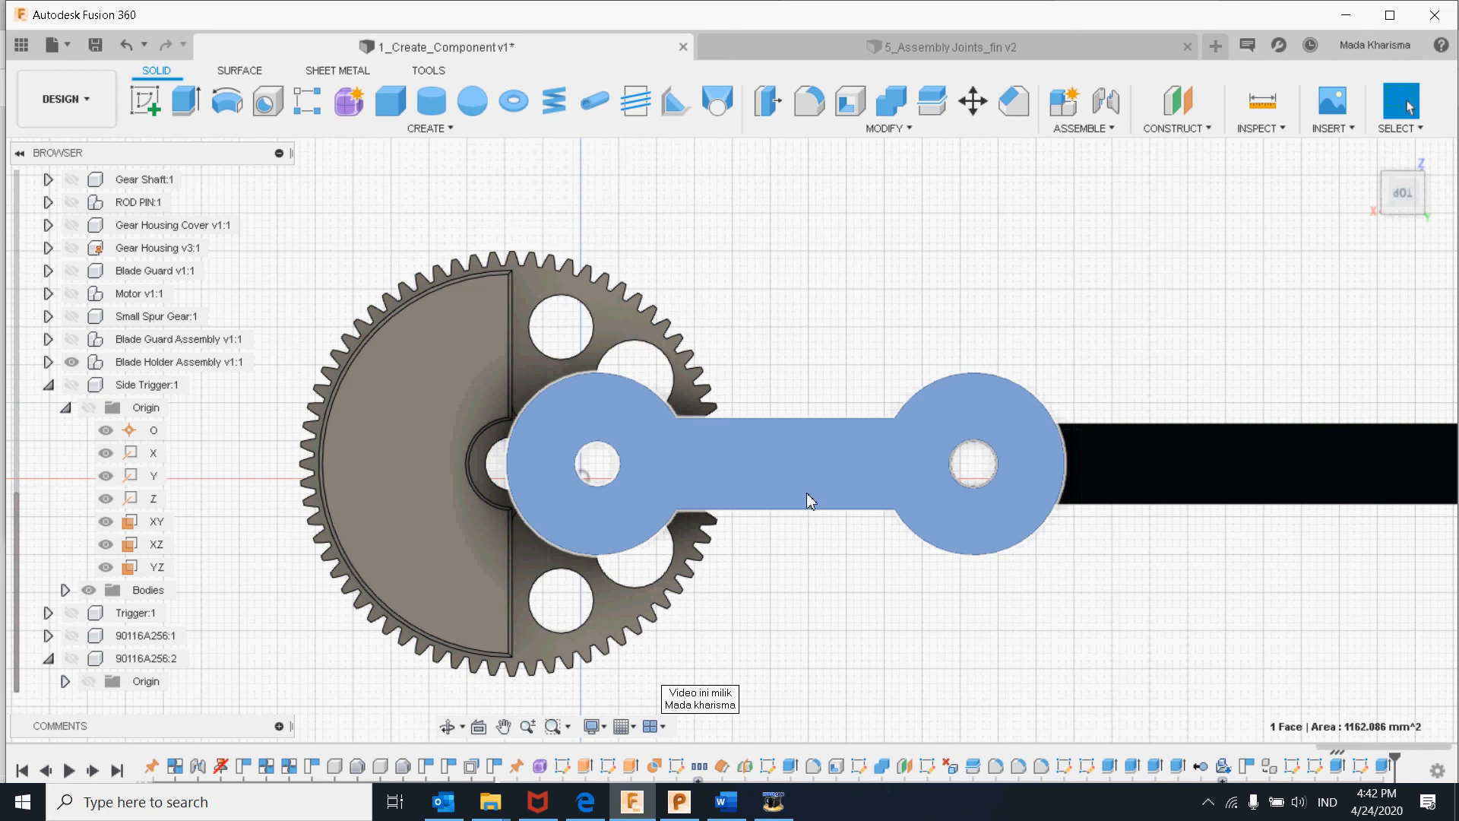
click(856, 347)
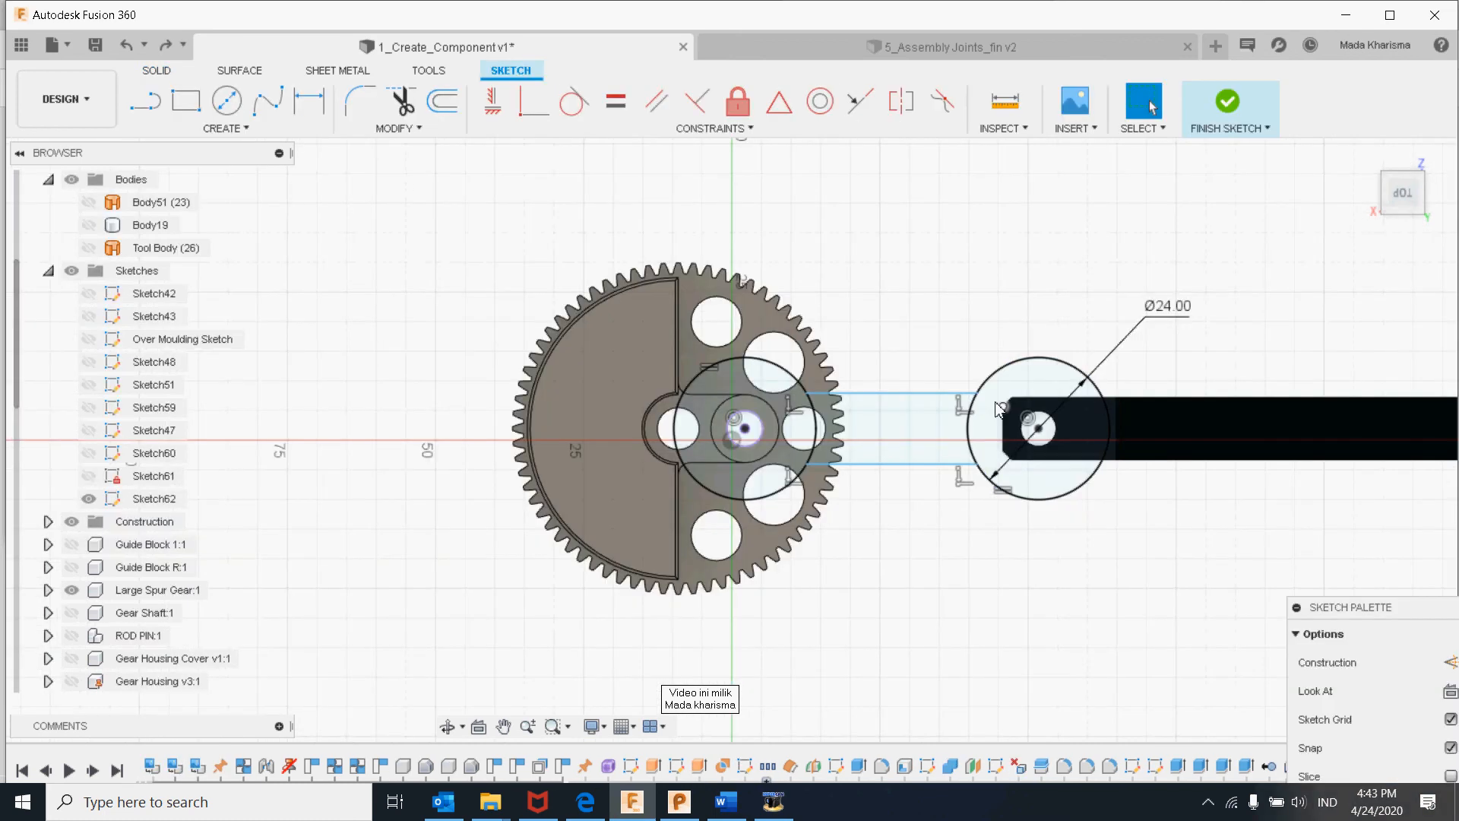
- Extrude both profiles of the ring around the blade holder's pin hole 6 mm to one side, joined to the holder
click(1075, 433)
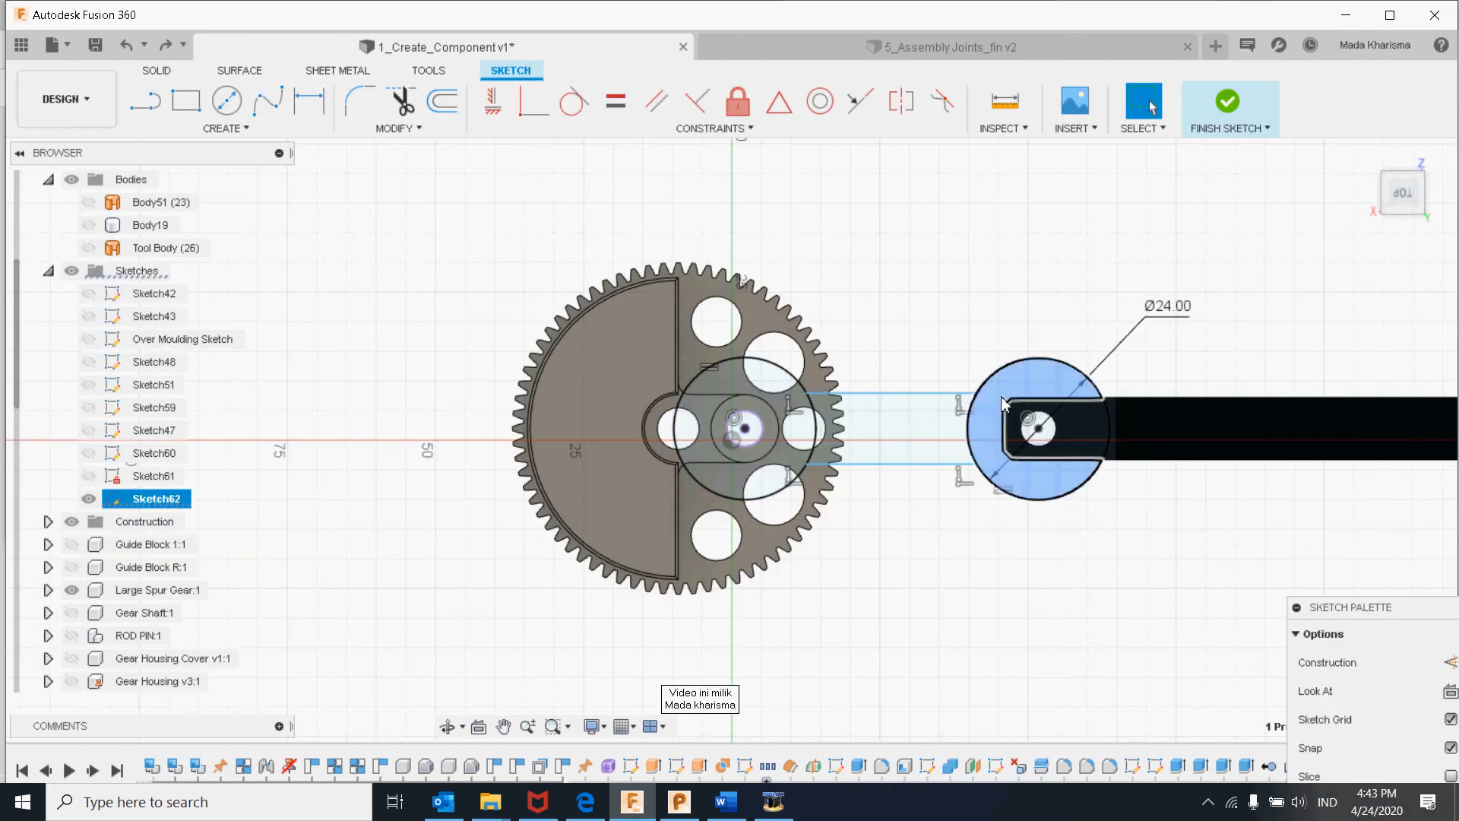
ctrl+click(1080, 435)
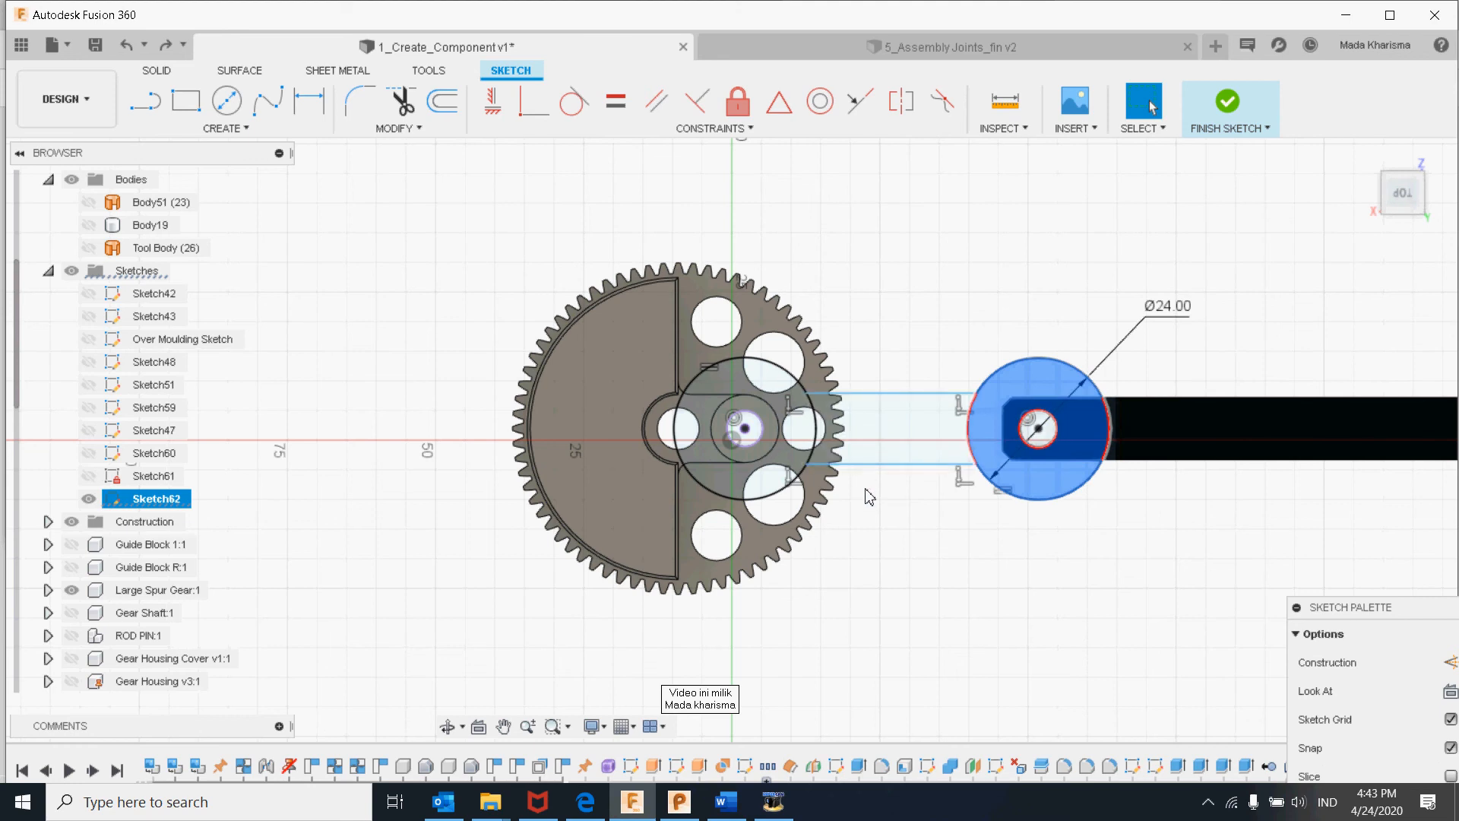
shift+middle_drag(861, 453, 879, 390)
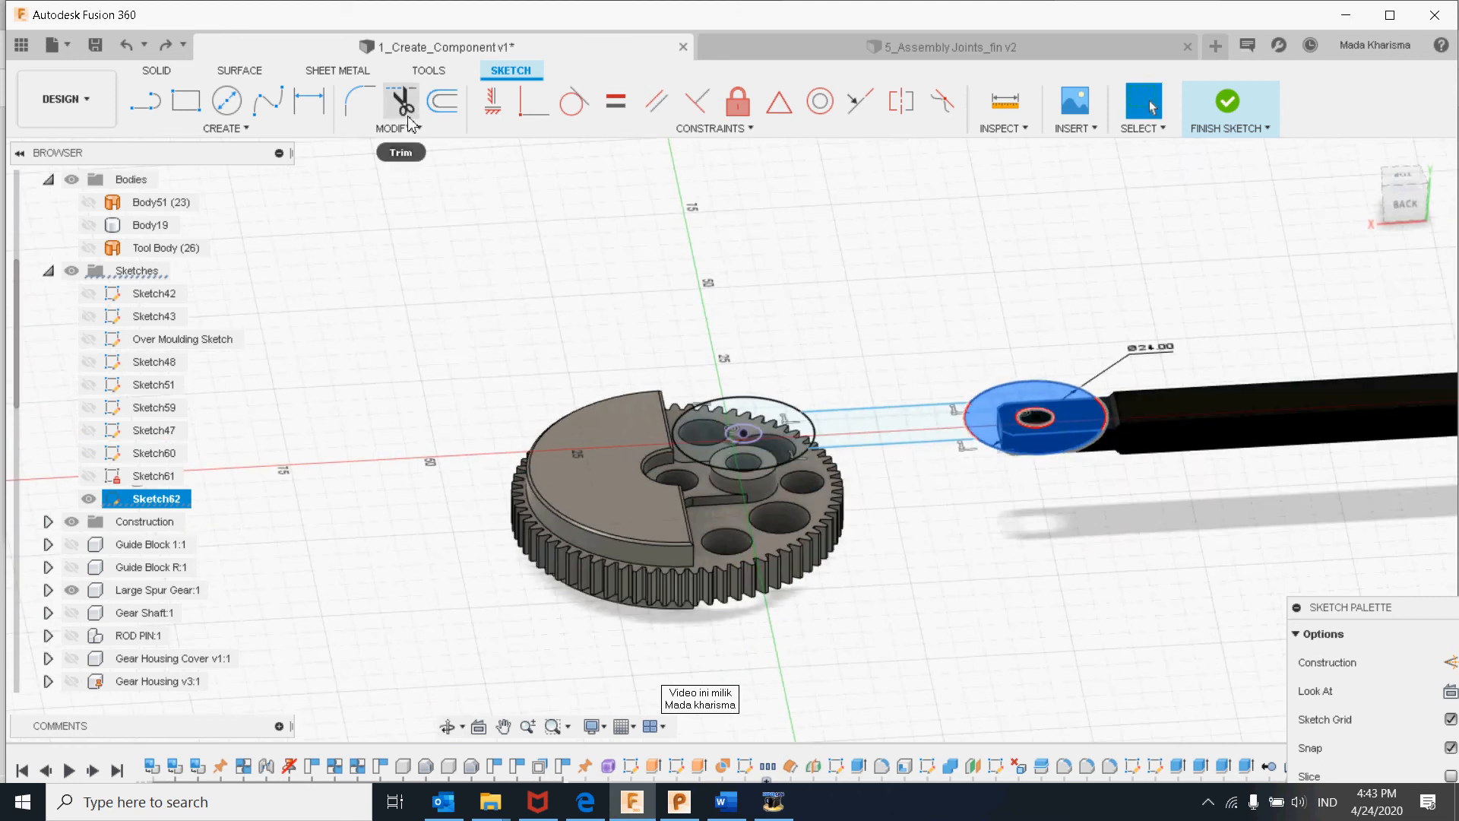
click(1233, 106)
right_click(1106, 399)
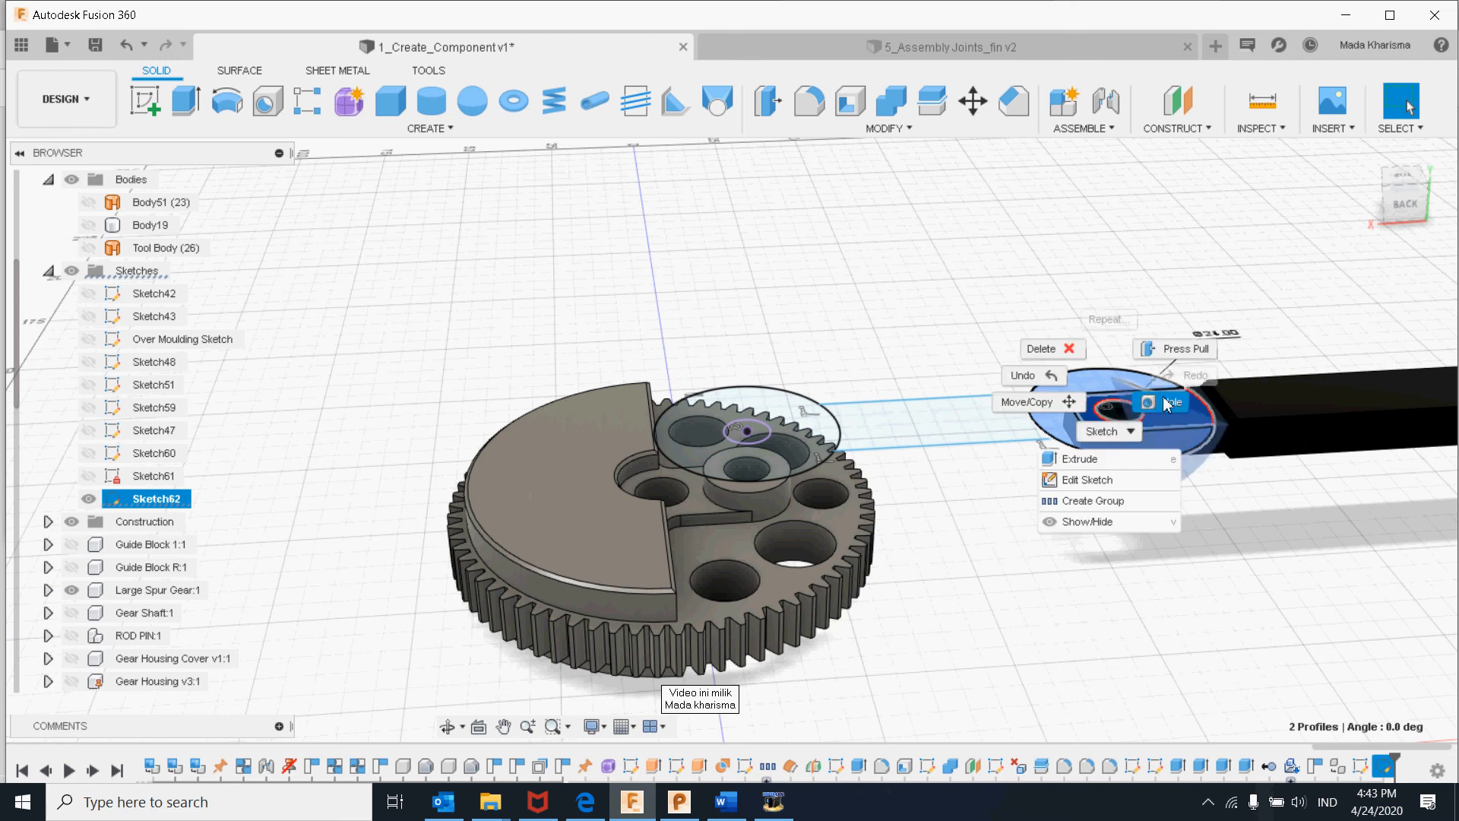
click(1182, 348)
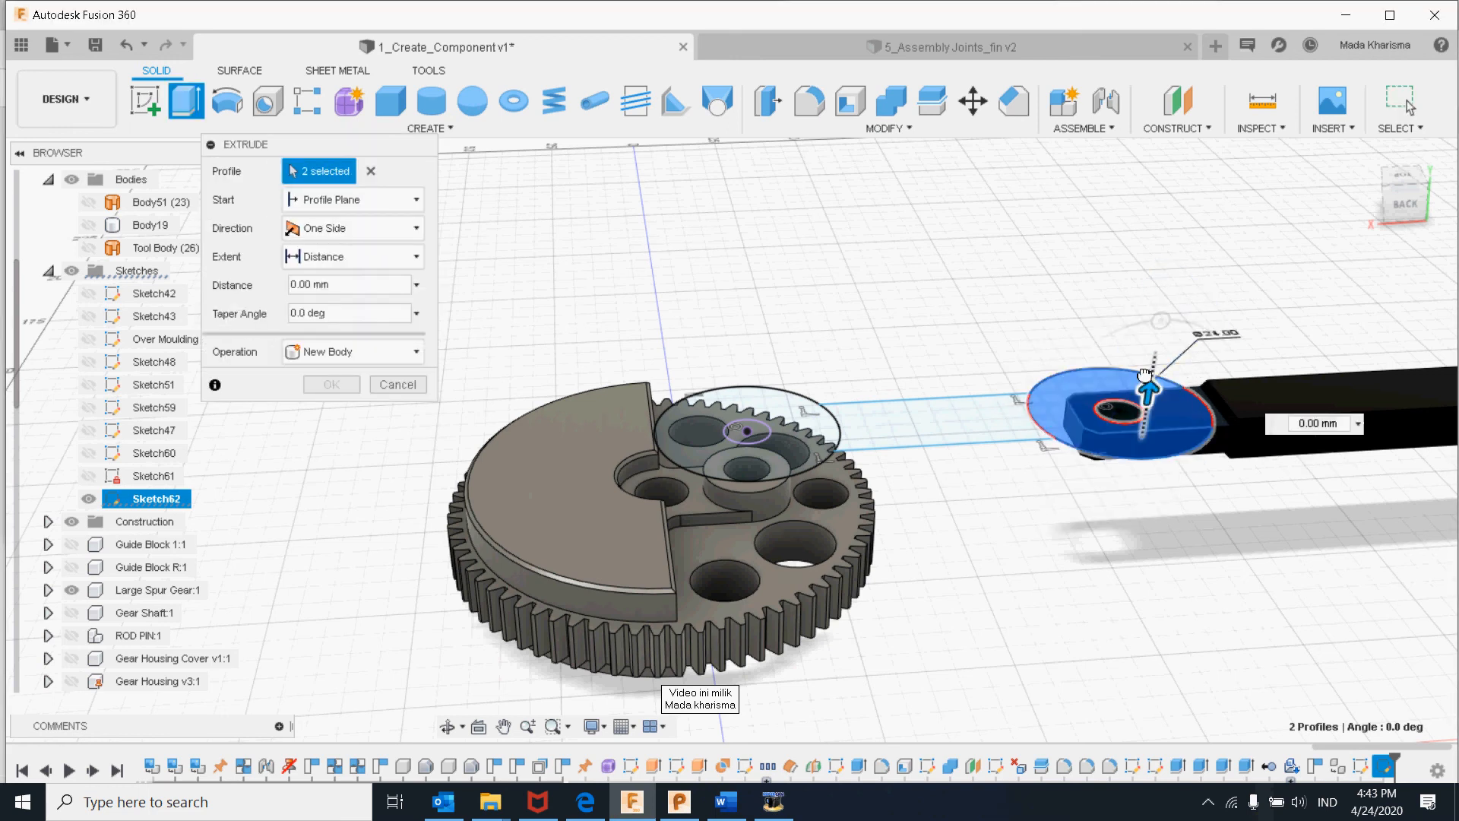
drag(1146, 375, 1154, 351)
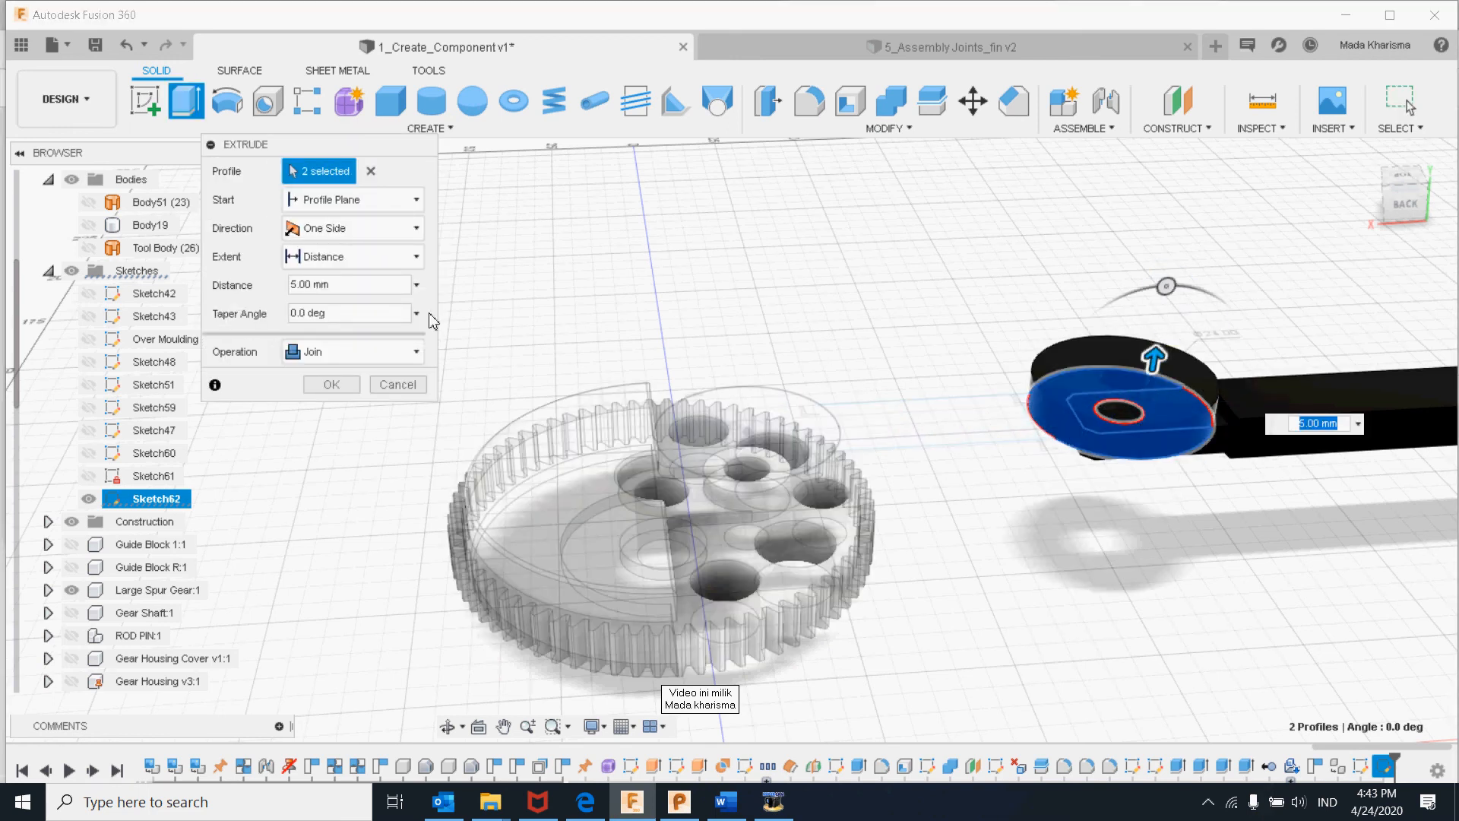
click(348, 228)
click(367, 307)
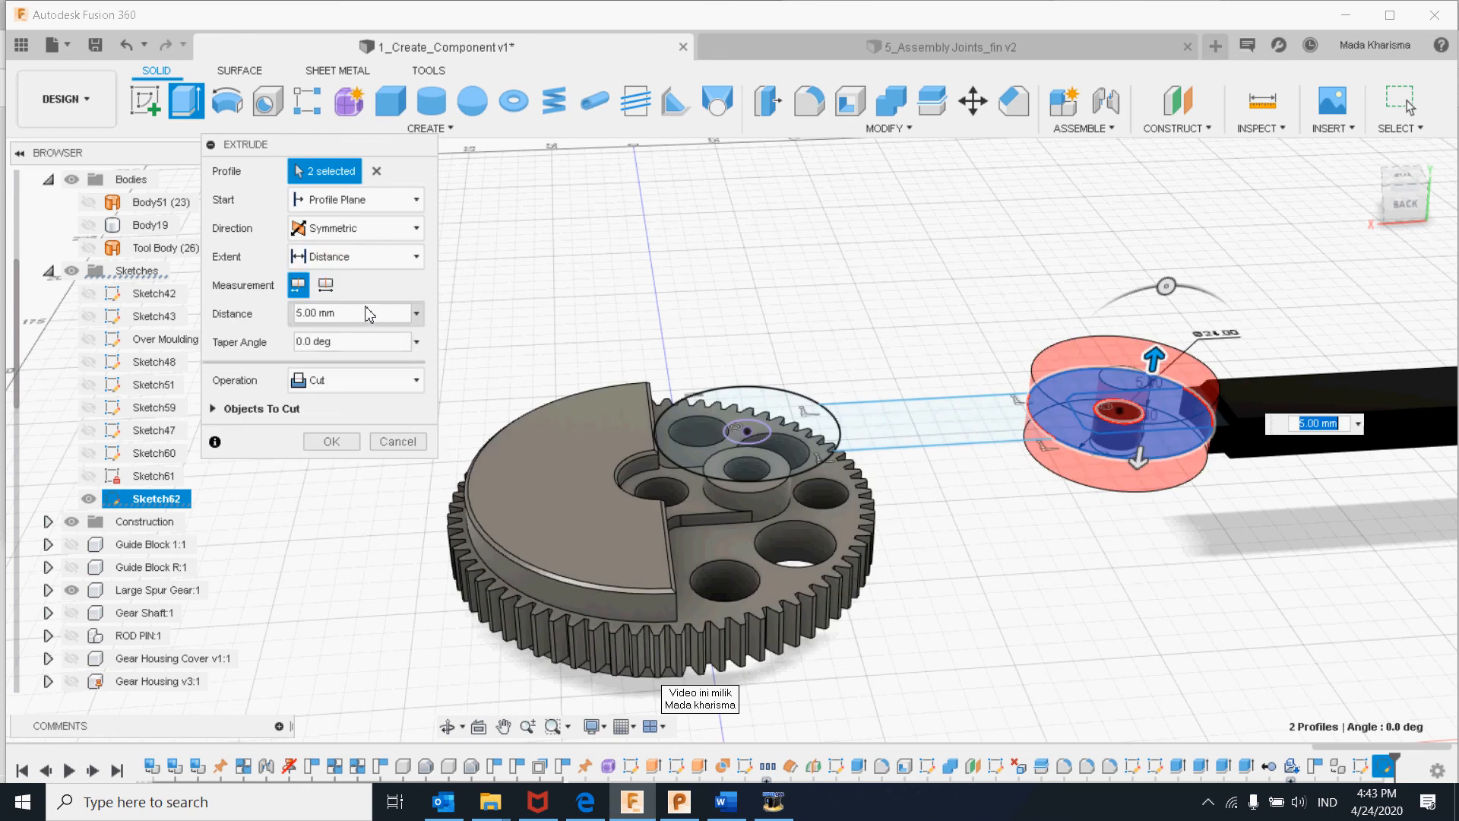
mouse_move(981, 426)
shift+middle_down()
mouse_move(1021, 384)
mouse_move(998, 408)
shift+middle_up()
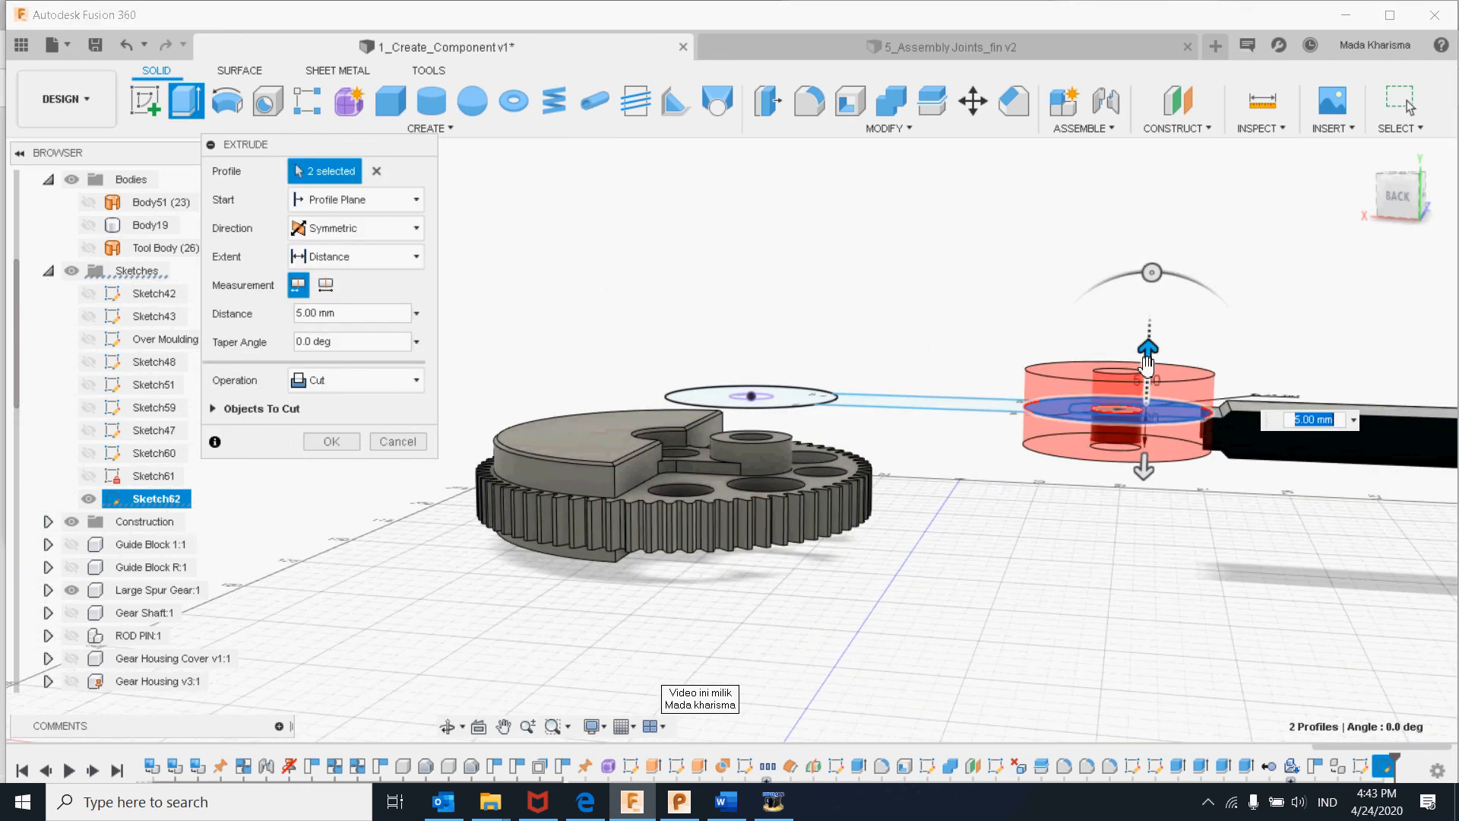
drag(1149, 366, 1149, 314)
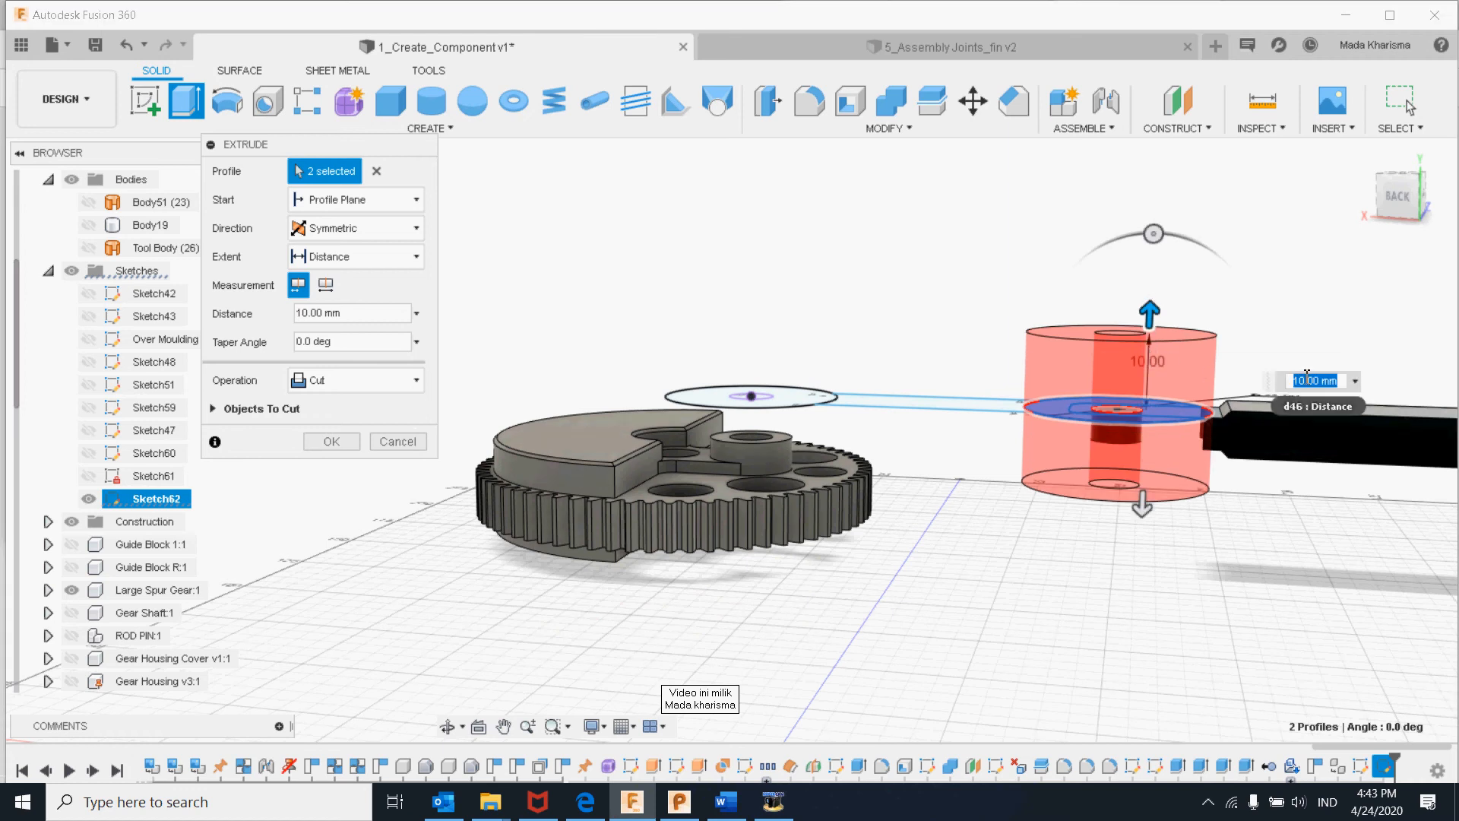
key(Return)
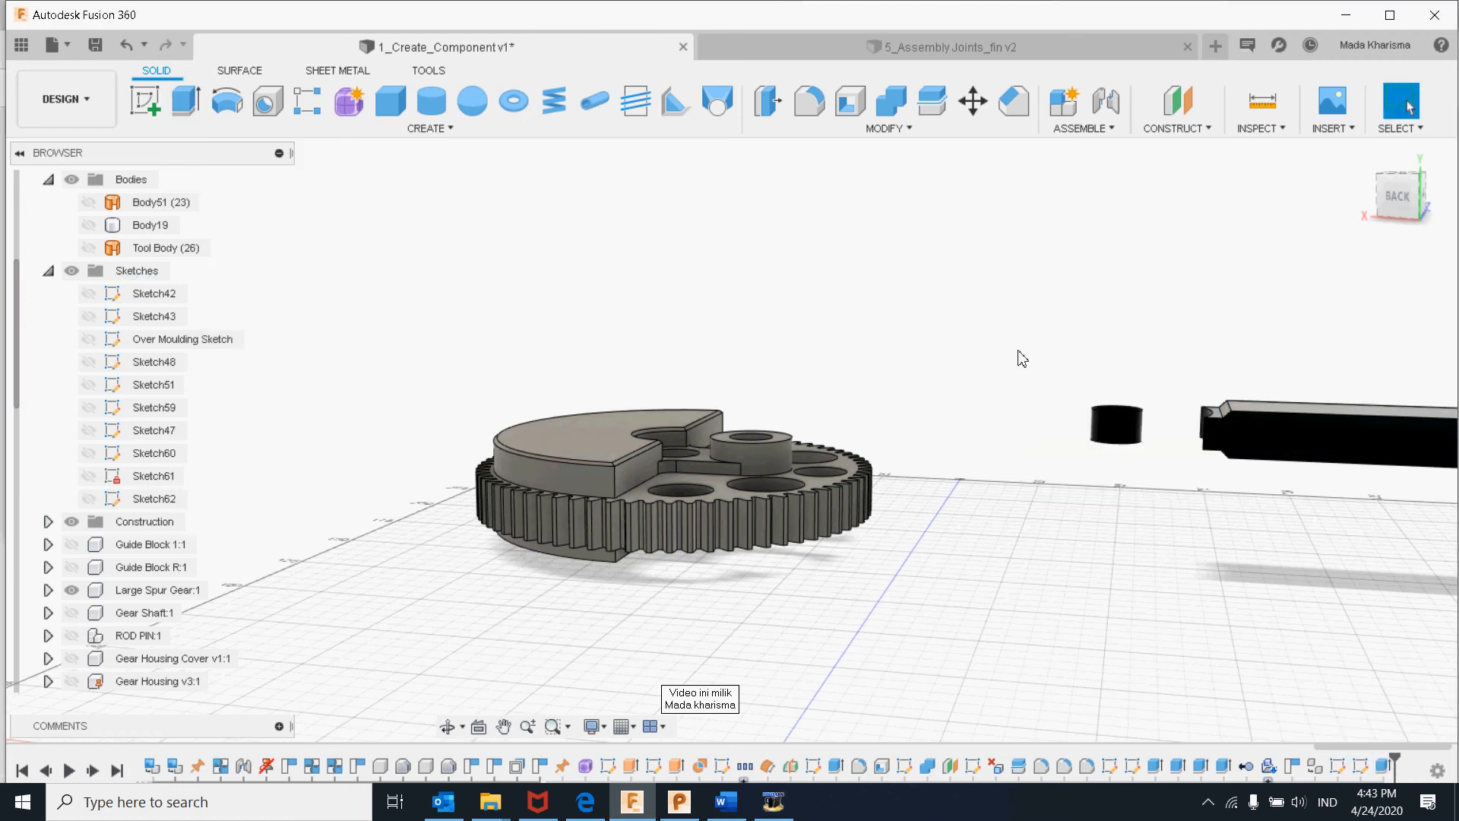
- Change the blade holder ring's extrusion to a symmetric direction, 6 mm per side, as a join
shift+middle_drag(1022, 358, 1088, 426)
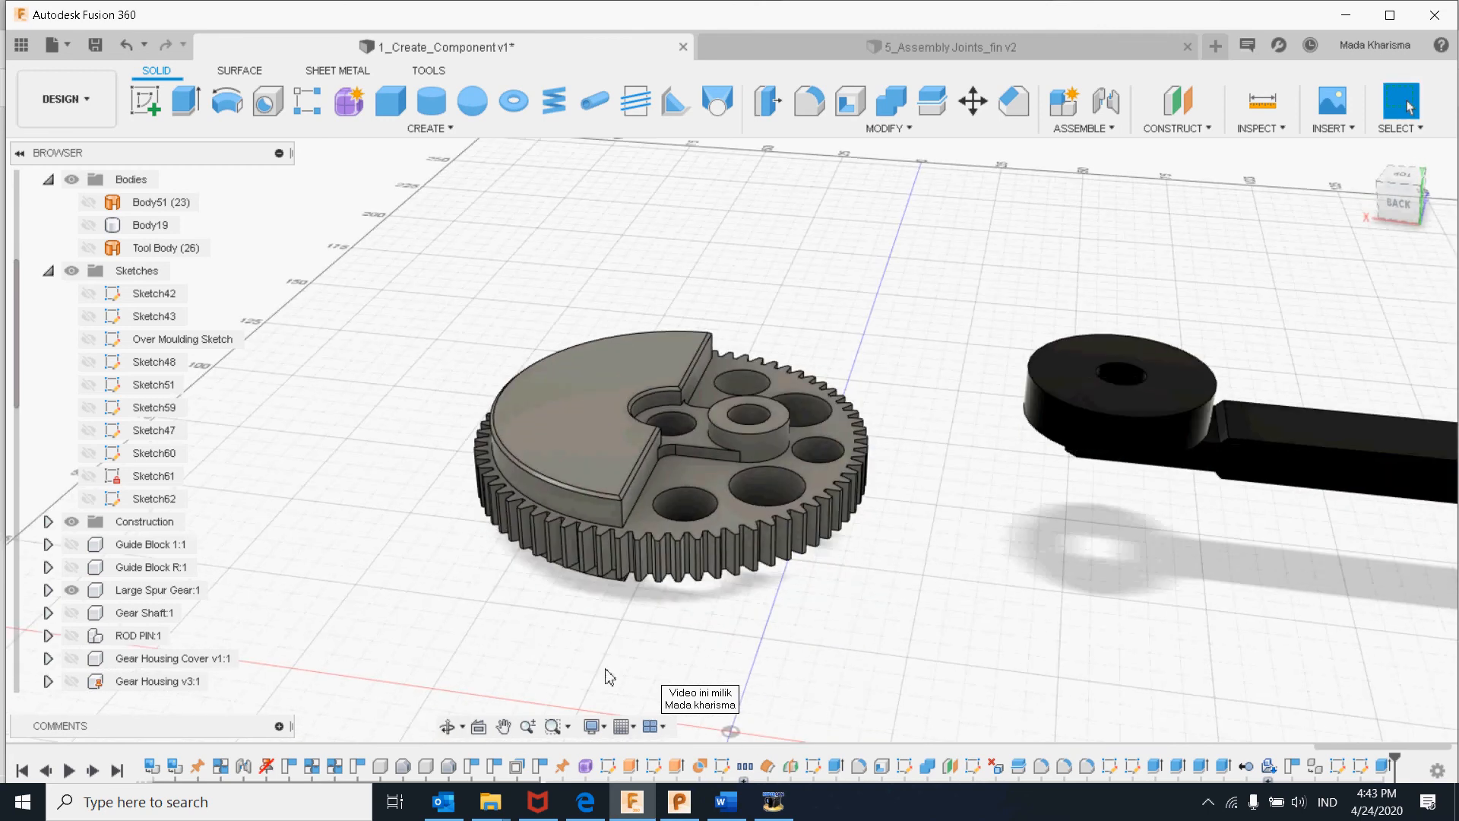
right_click(1390, 768)
click(1359, 581)
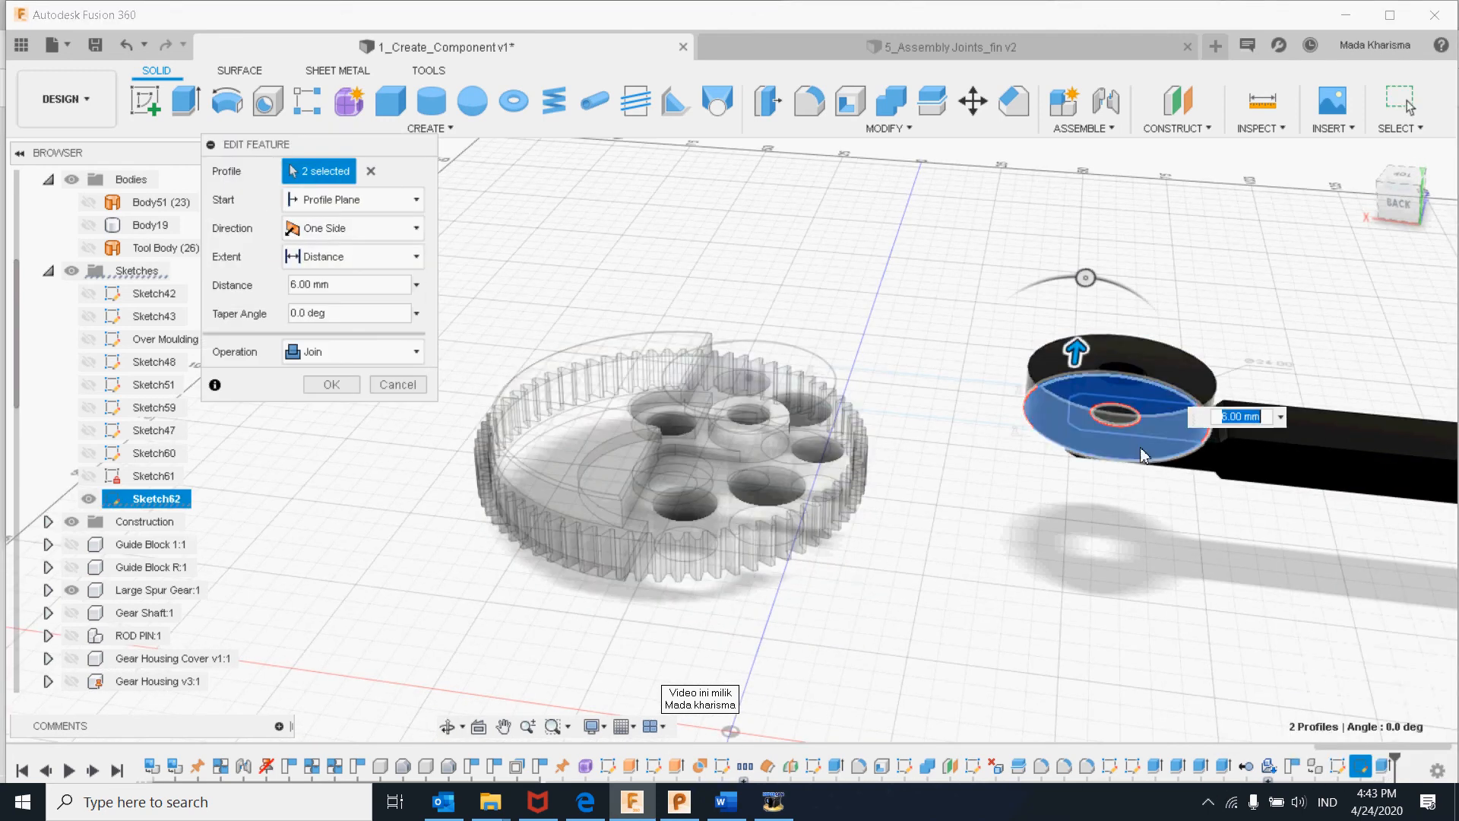
click(374, 229)
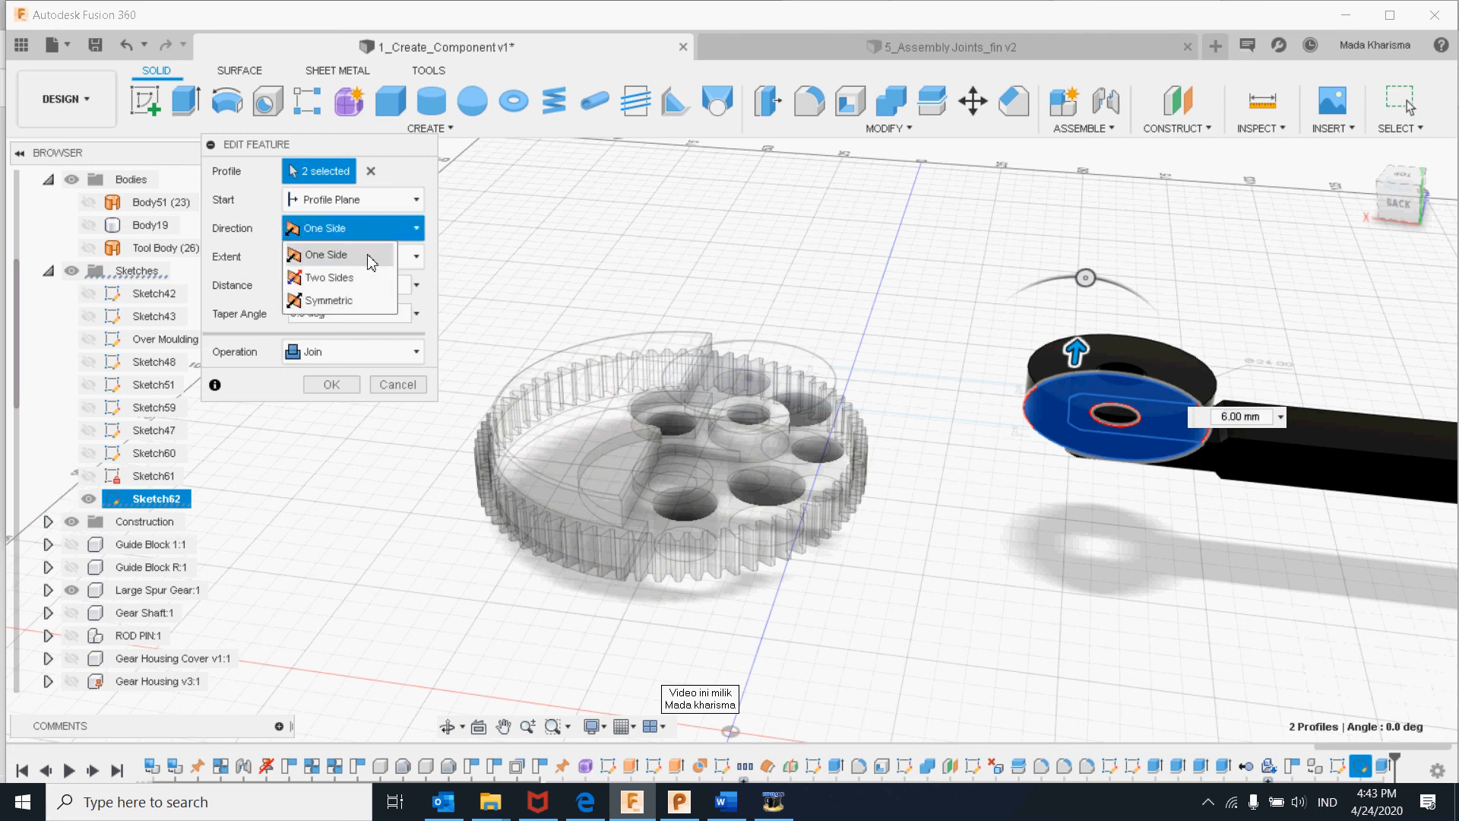
click(362, 301)
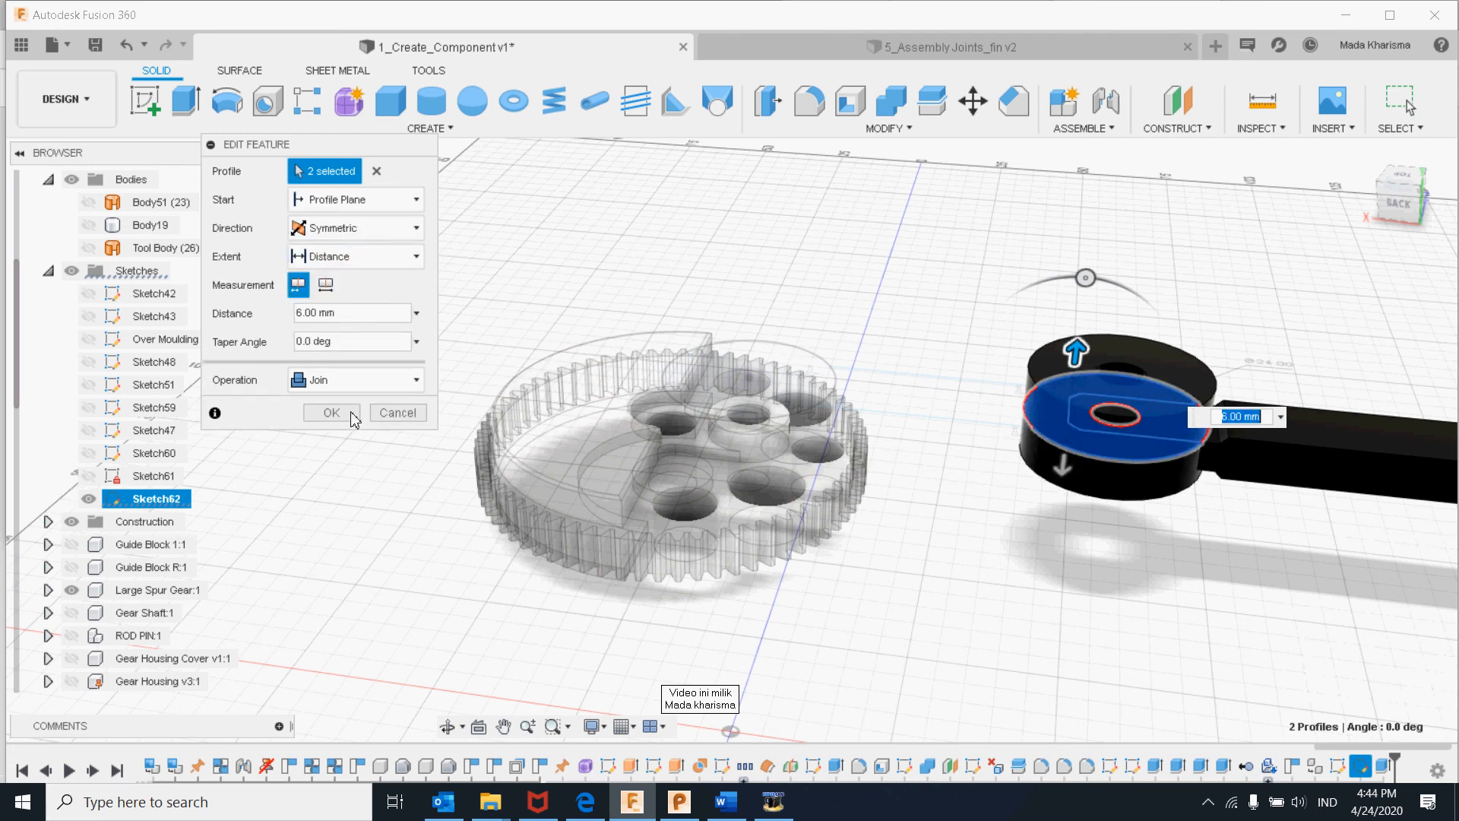
click(332, 413)
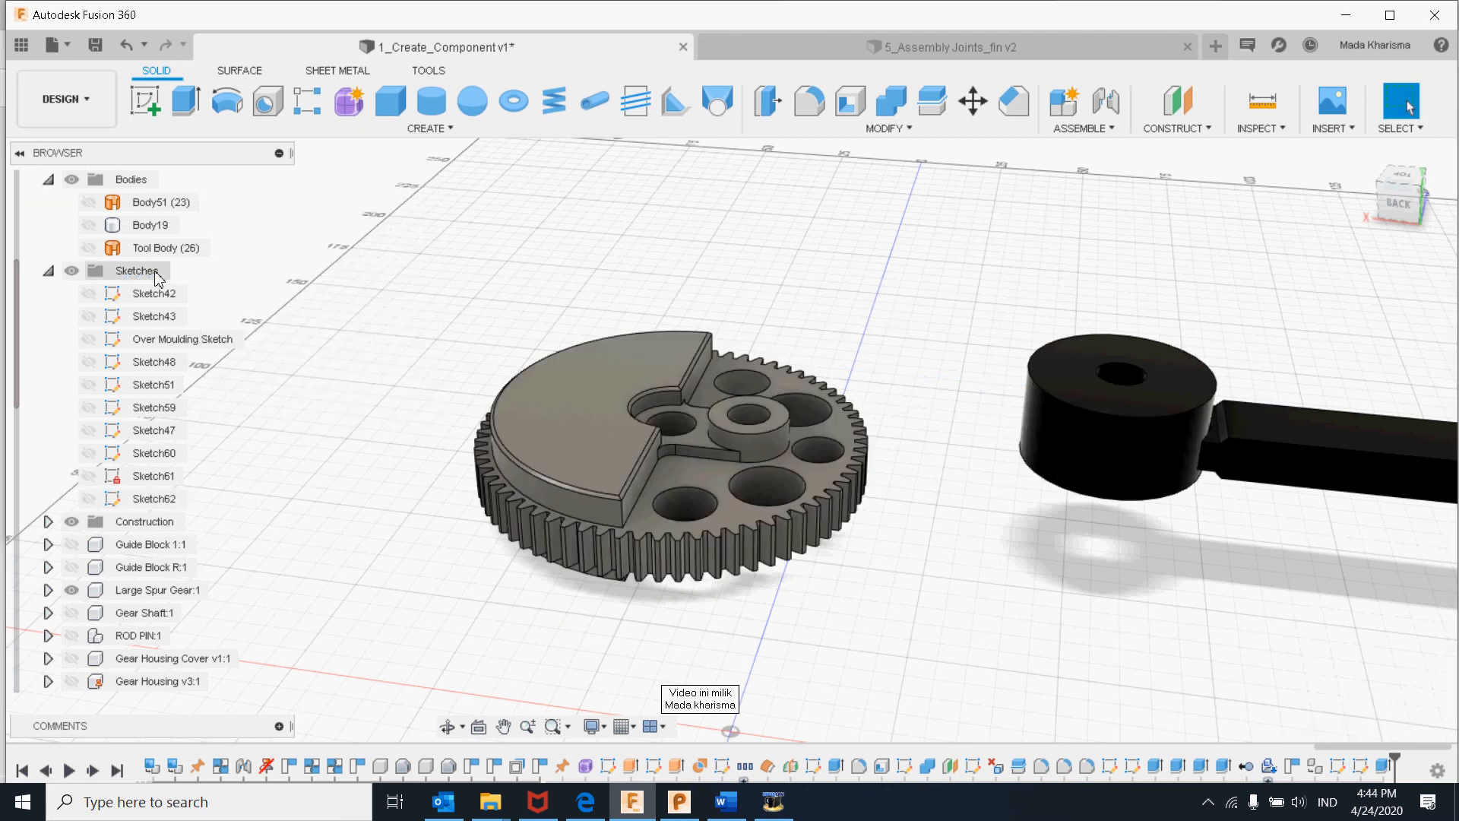
- Show Sketch62 and extrude the ring profile above the large spur gear symmetrically by 5 mm per side as a new body
click(88, 499)
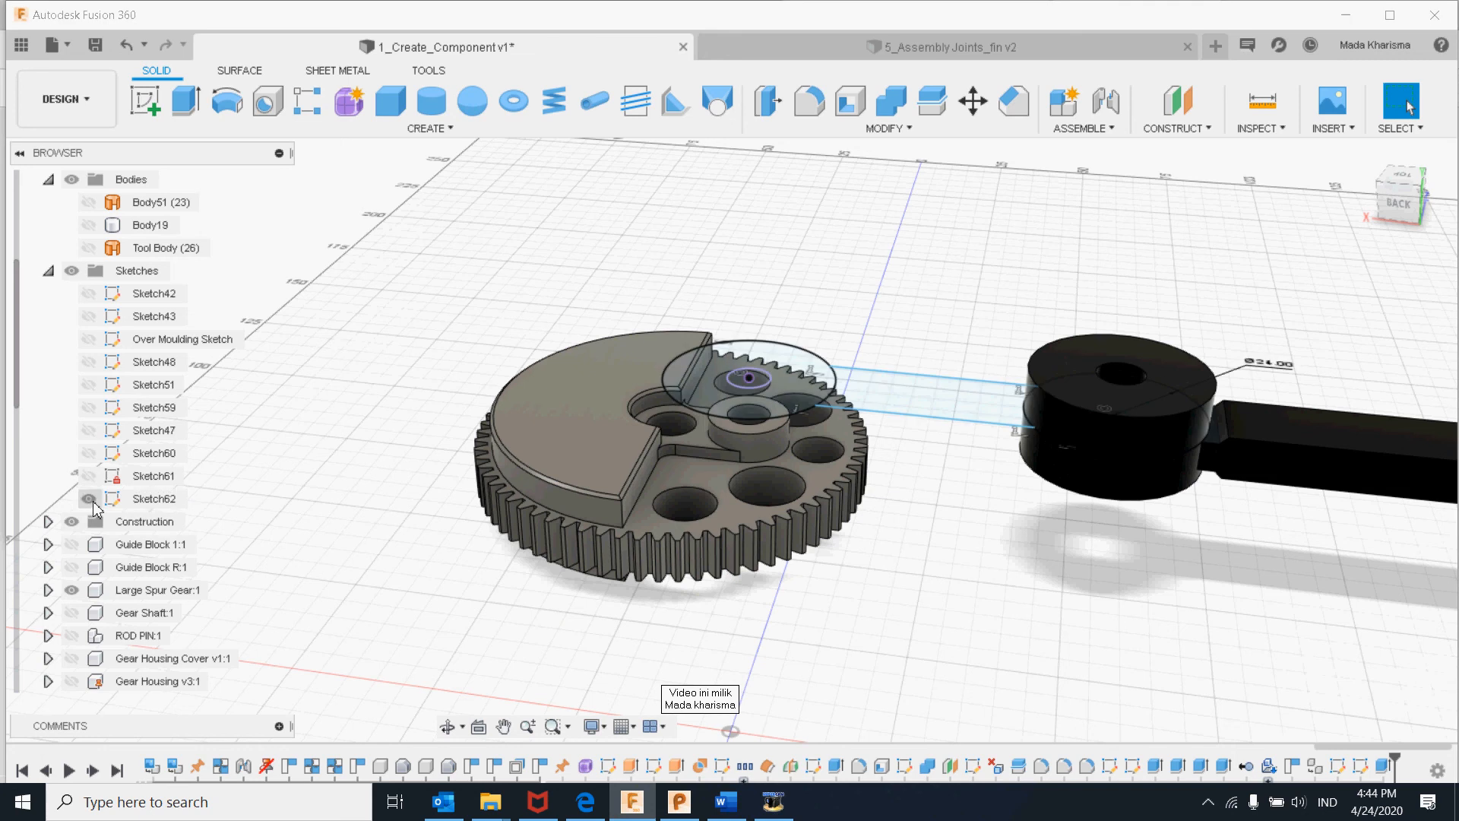
click(713, 395)
right_click(718, 399)
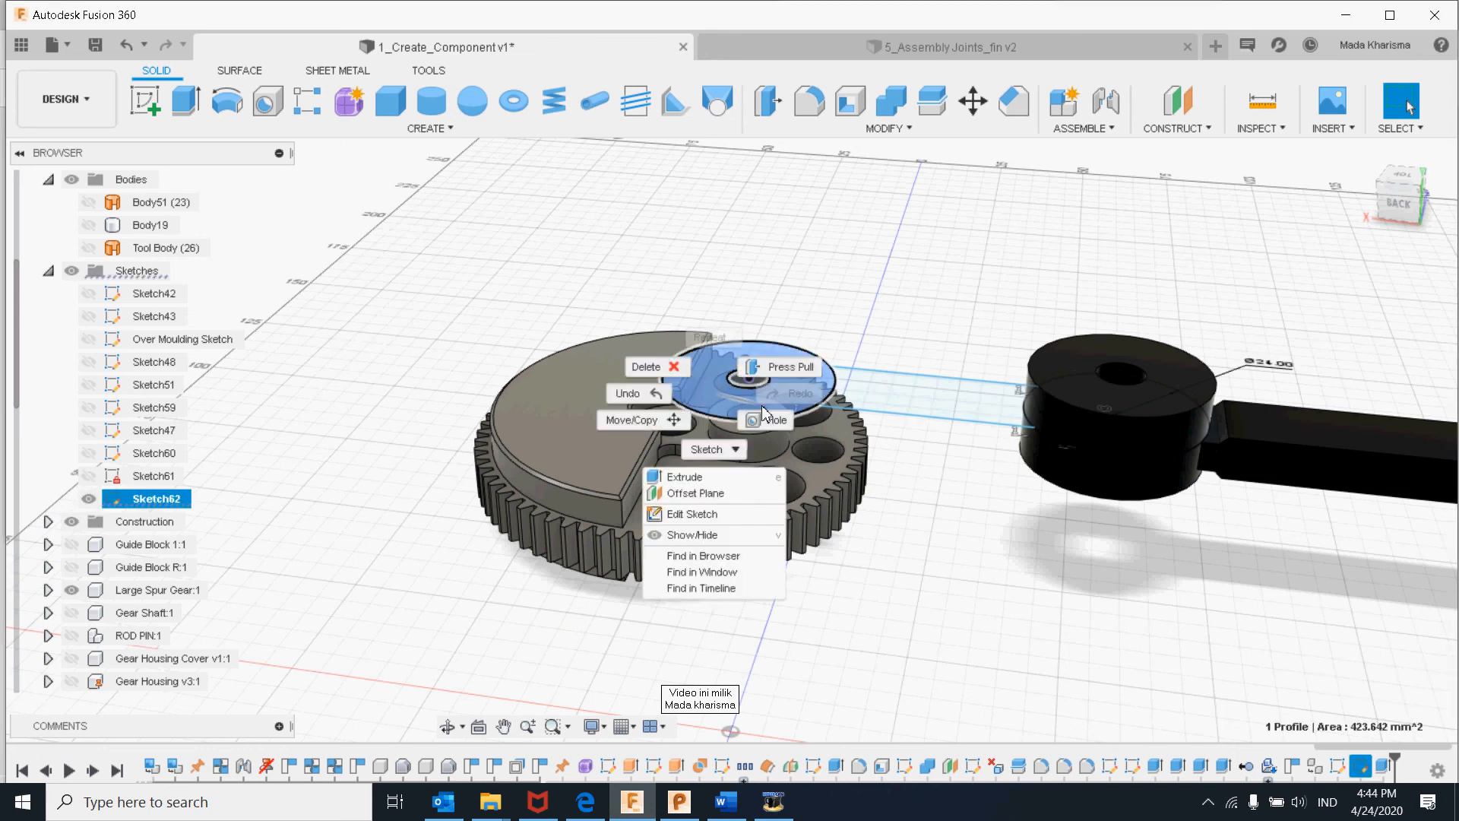
click(772, 372)
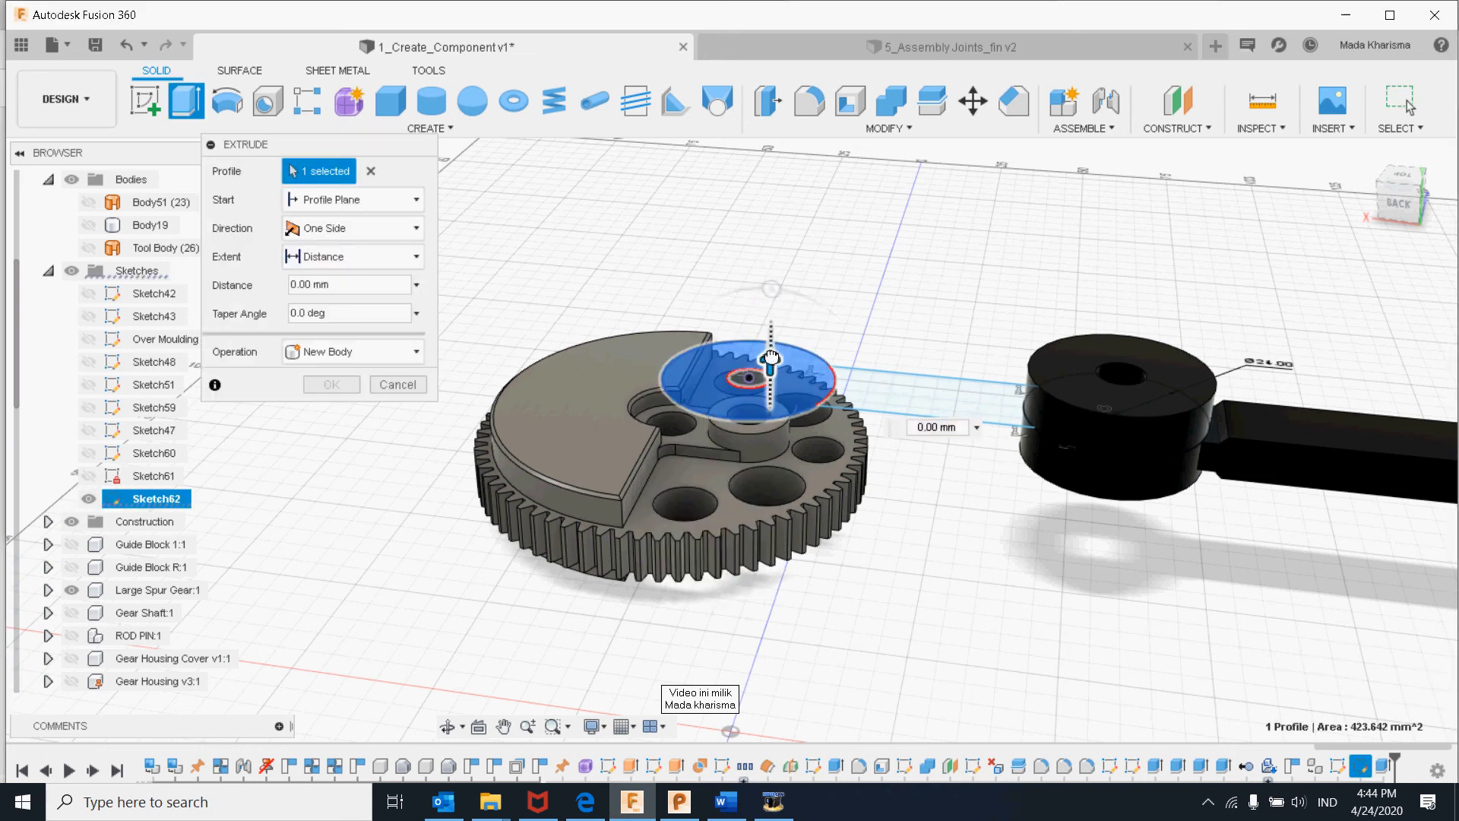
drag(770, 359, 774, 326)
click(410, 228)
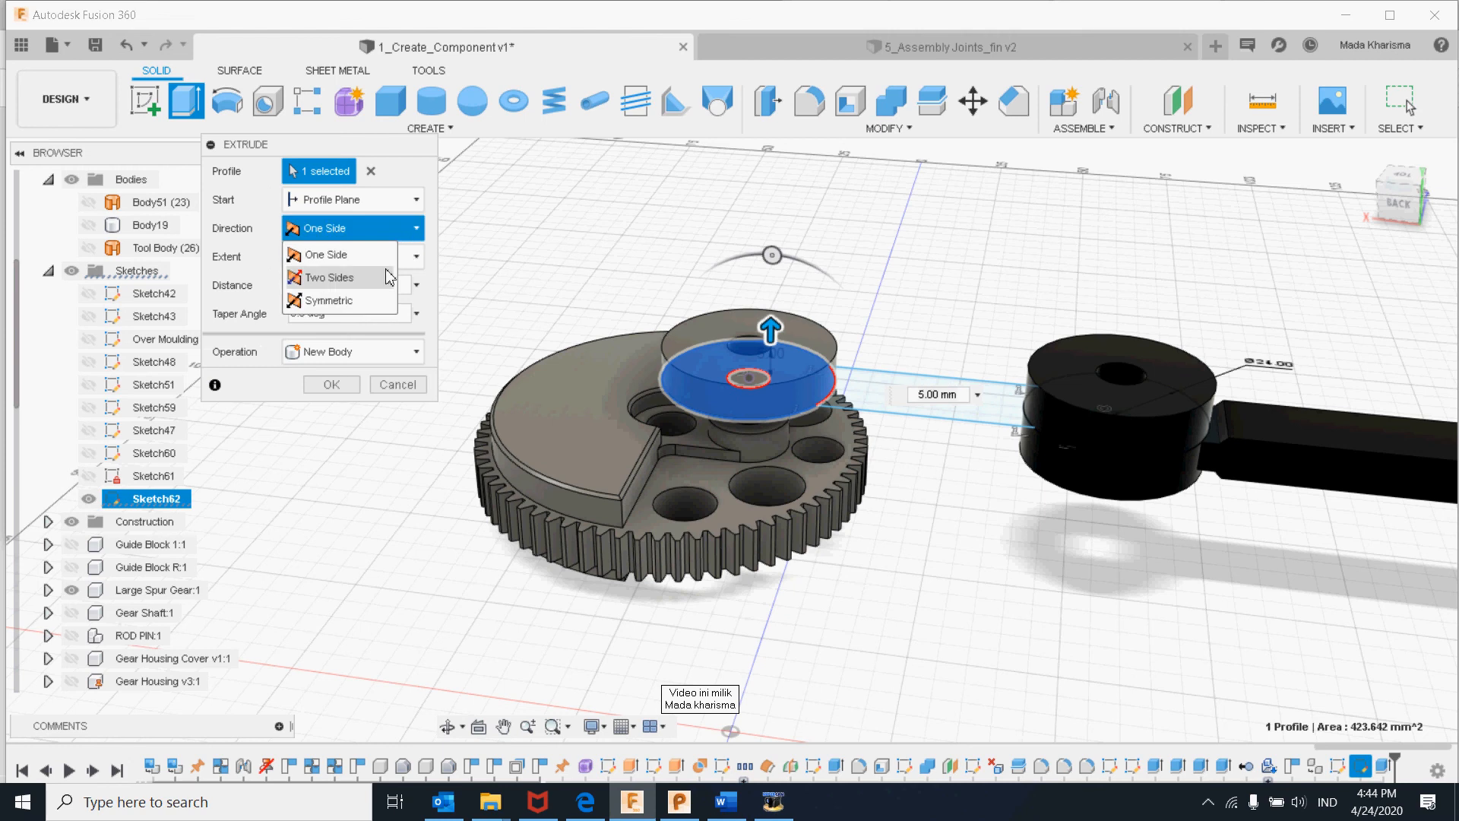
click(326, 302)
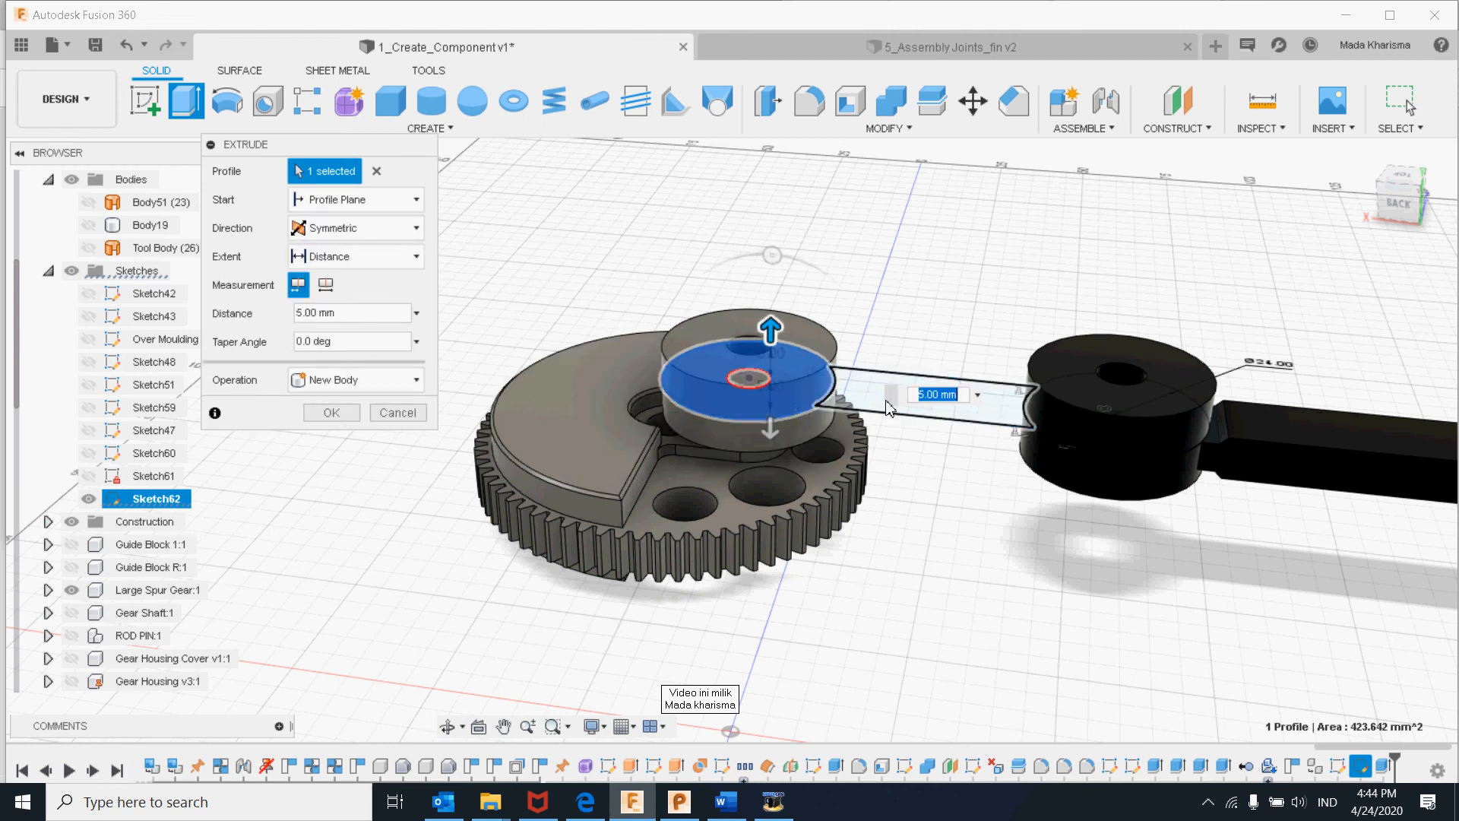
click(328, 413)
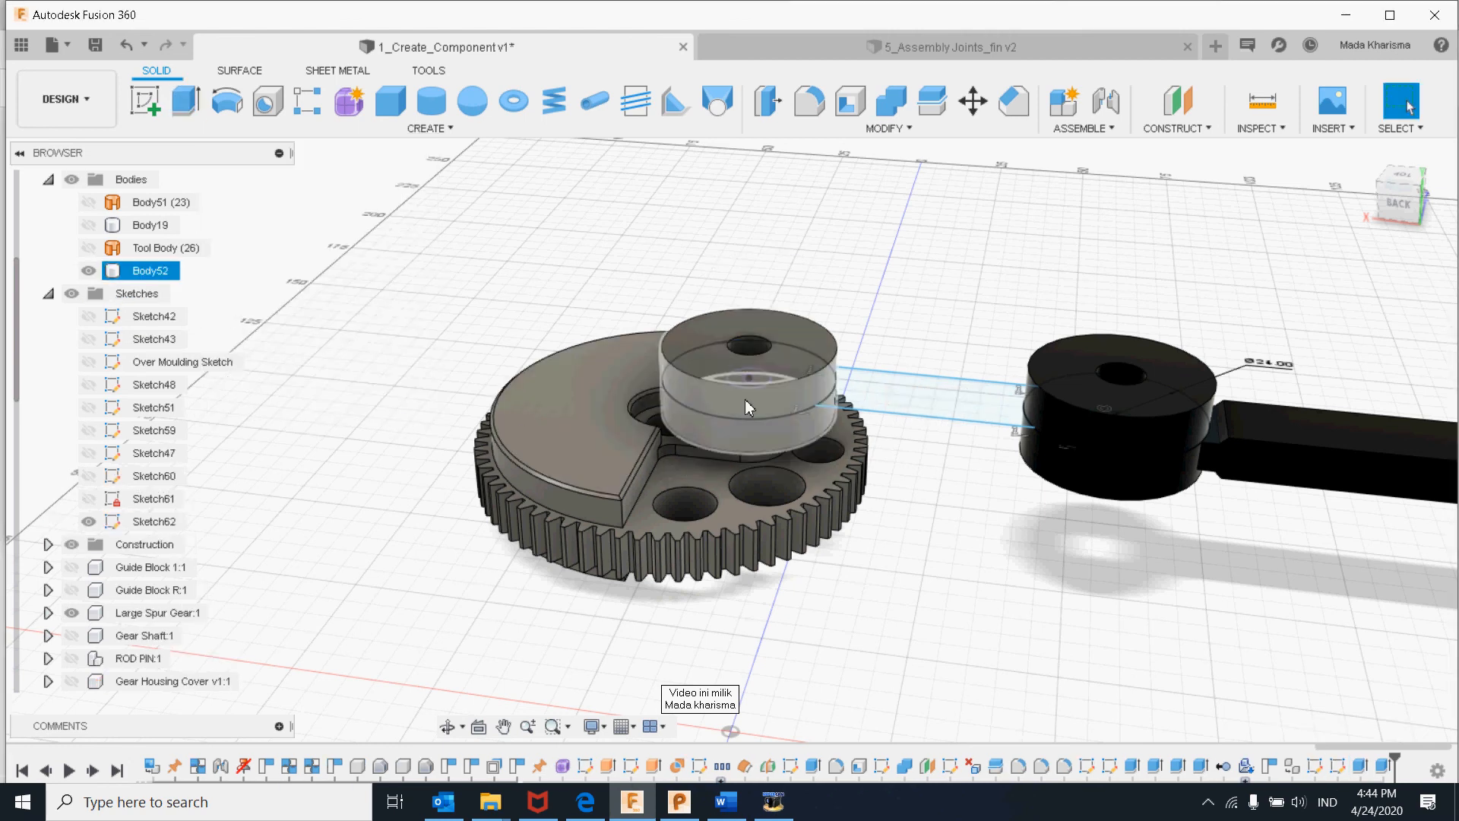
- Extrude the connecting bar profile between the two rings symmetrically by 3 mm per side with the Join operation
click(987, 403)
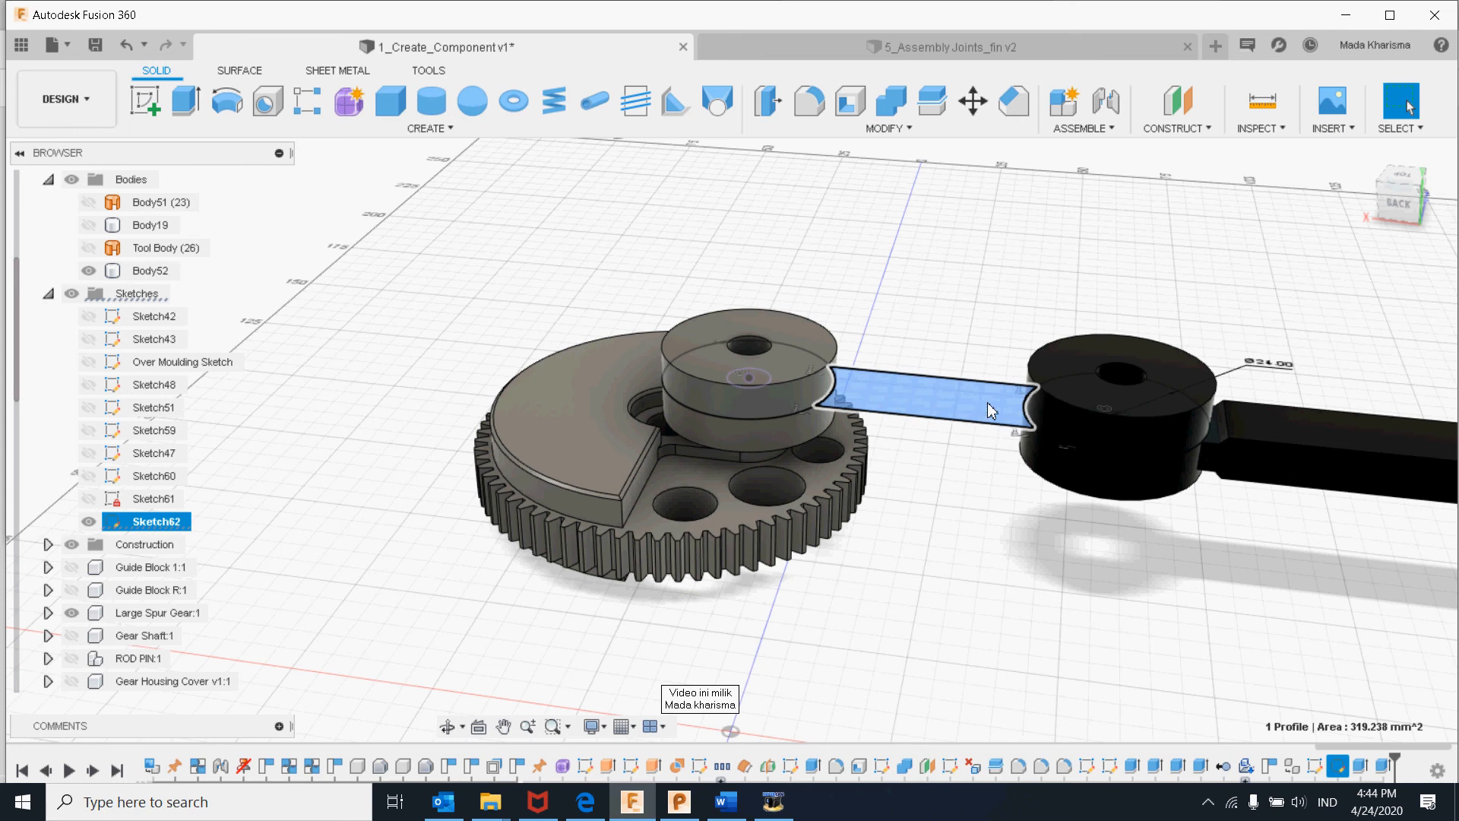
right_click(934, 392)
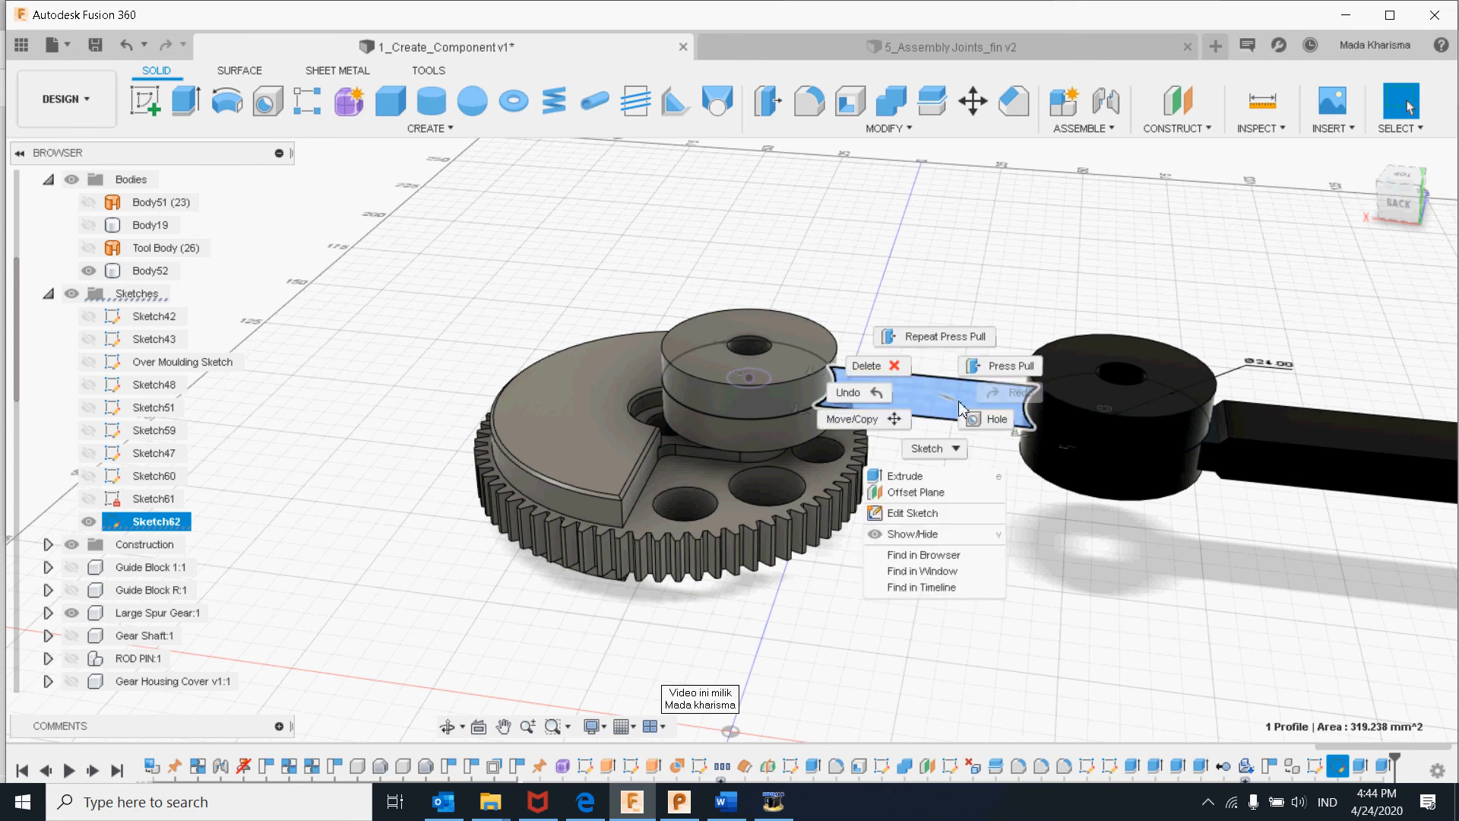
click(1026, 368)
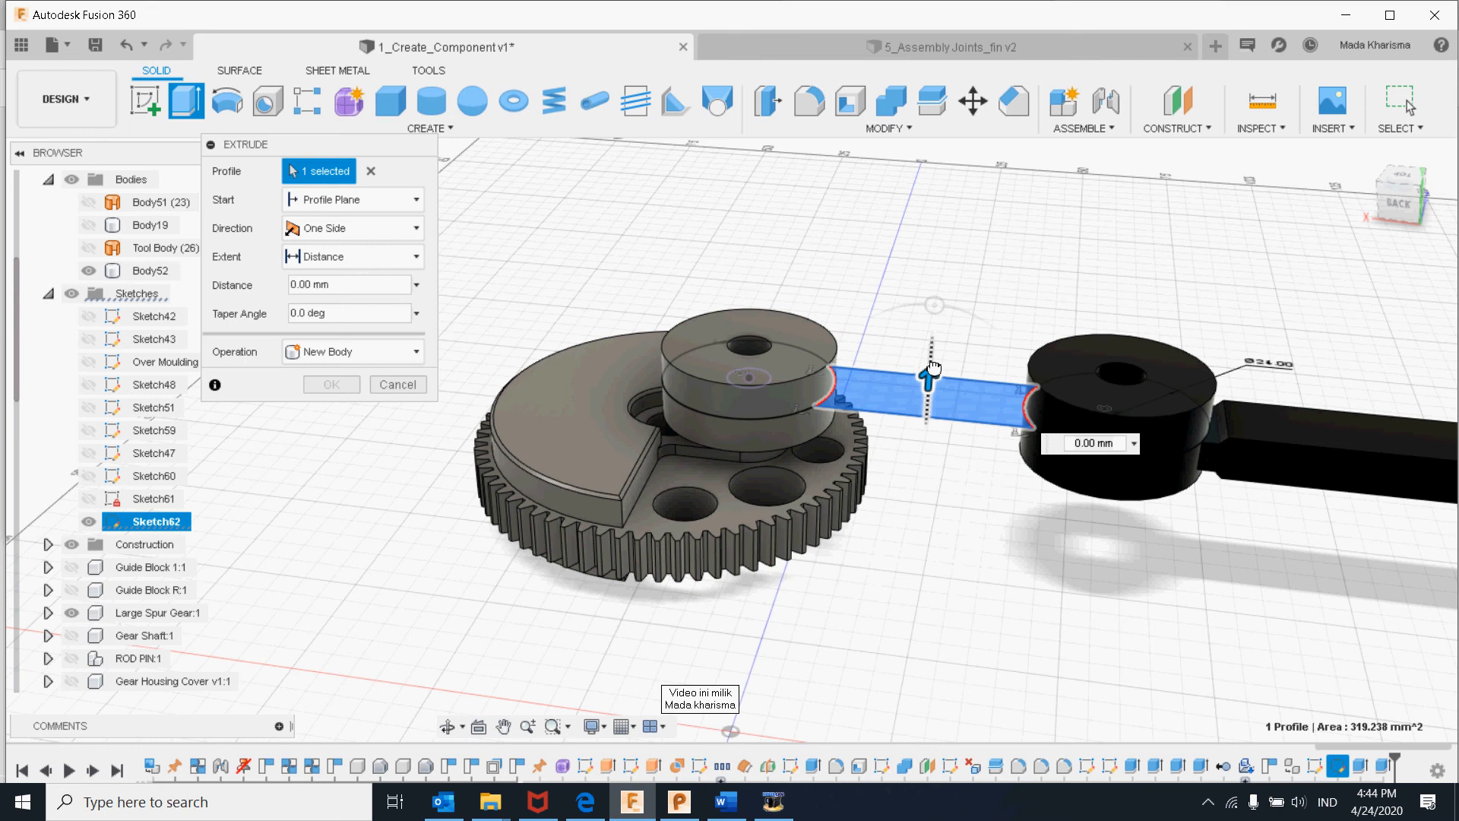
drag(934, 369, 932, 343)
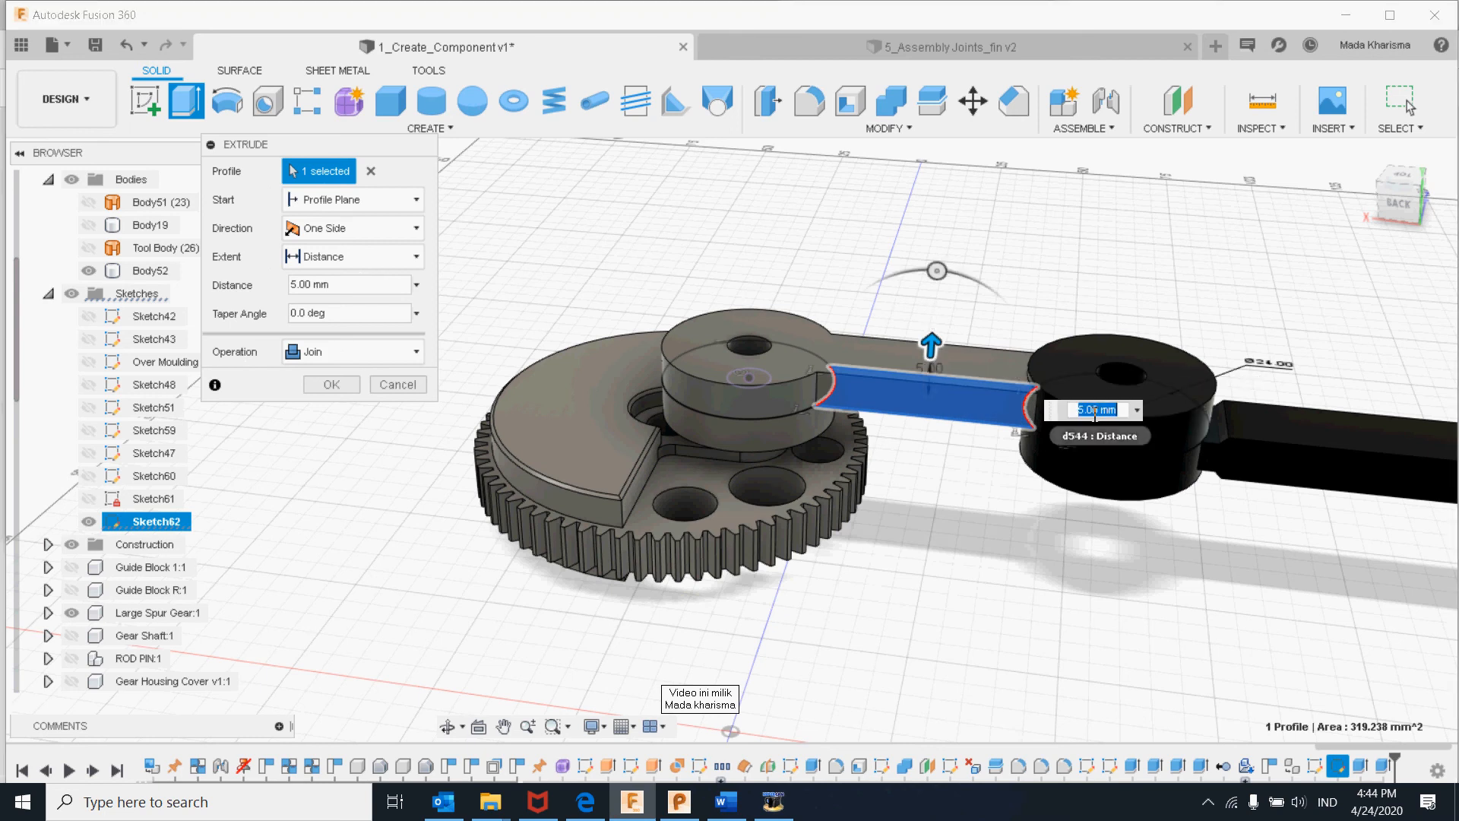
text(3.0)
key(Return)
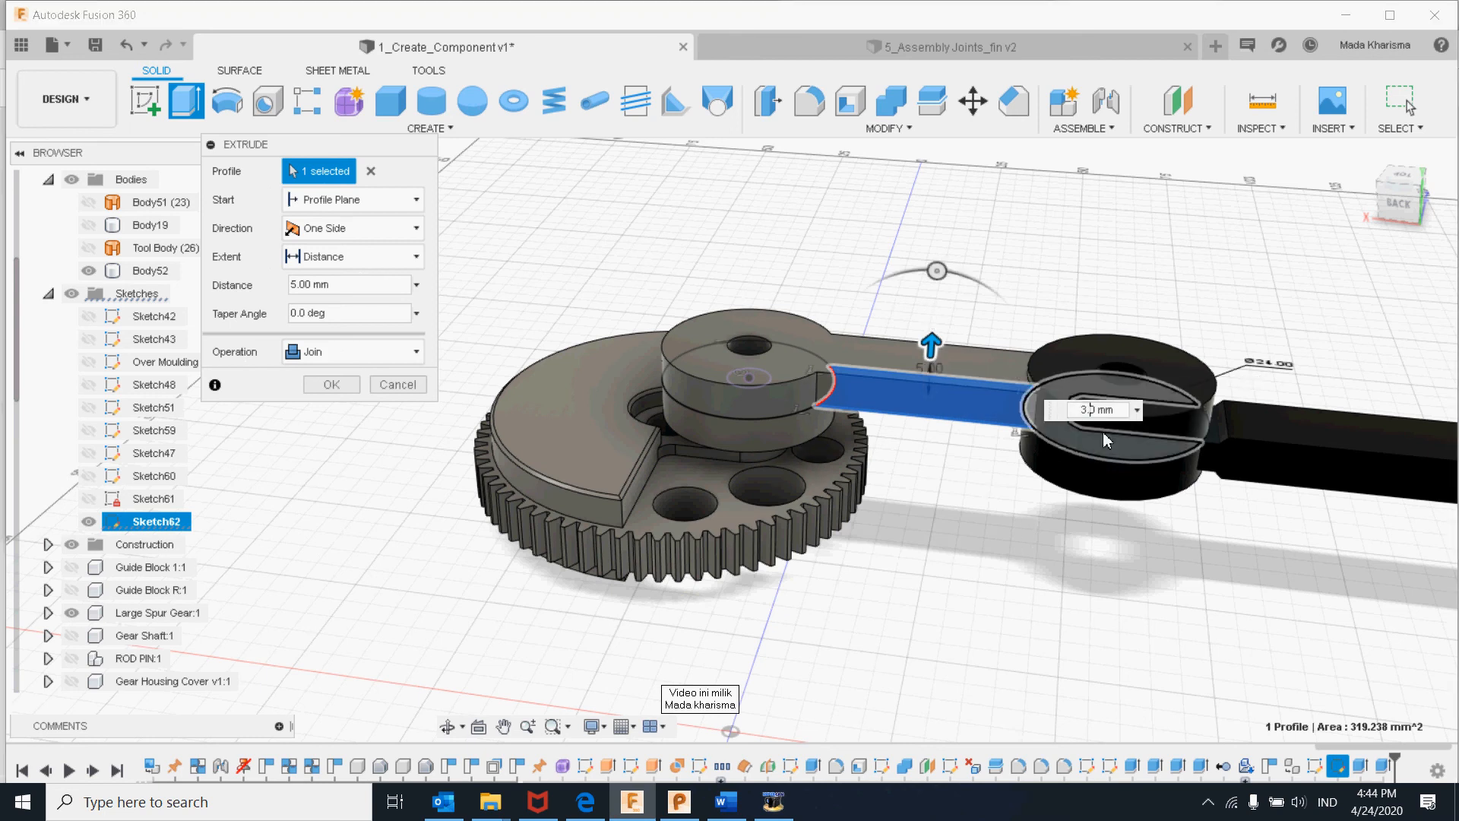
click(364, 228)
click(365, 297)
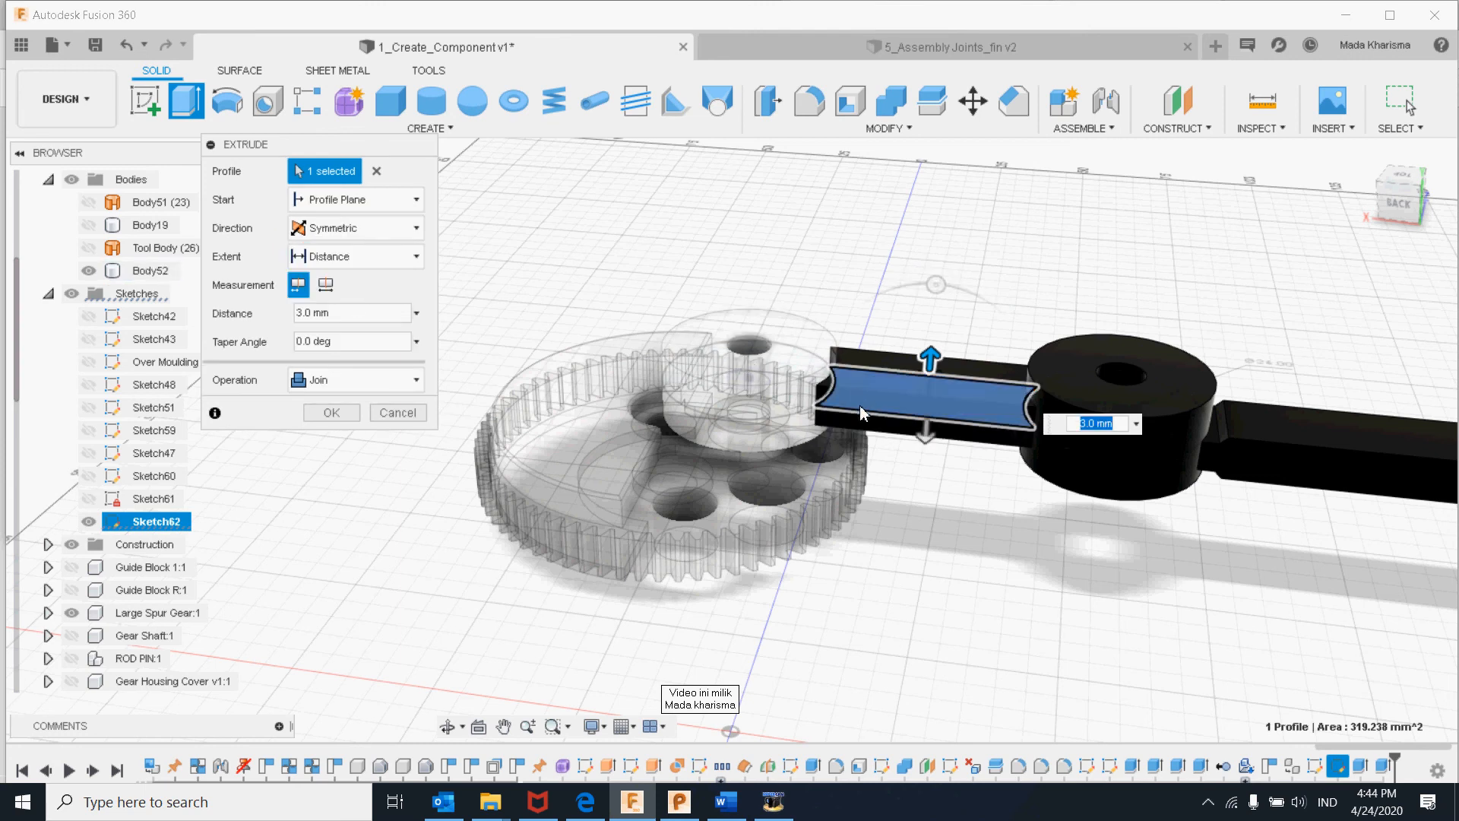
mouse_move(861, 412)
shift+middle_down()
mouse_move(862, 376)
mouse_move(865, 389)
shift+middle_up()
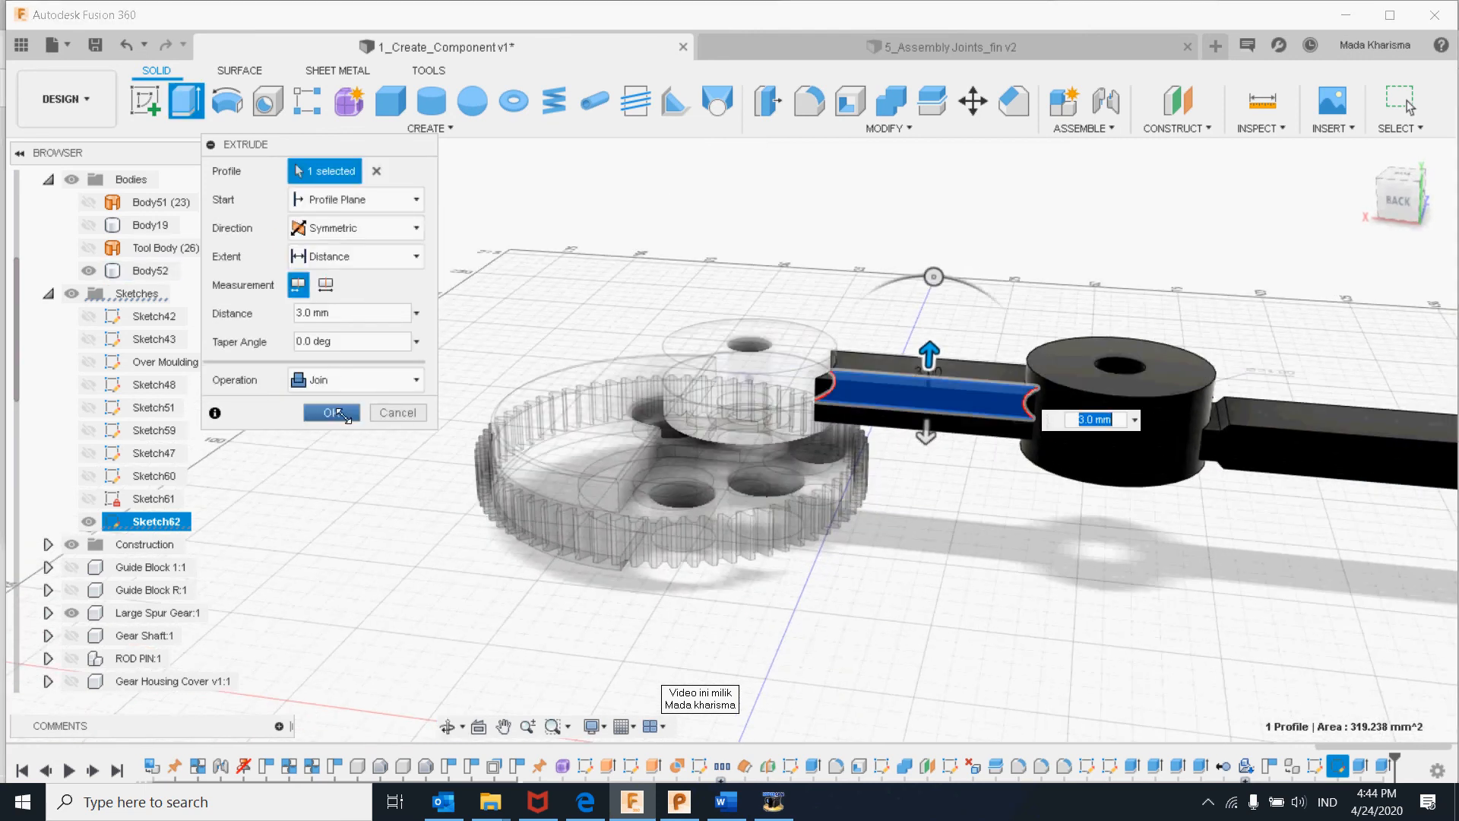
click(331, 413)
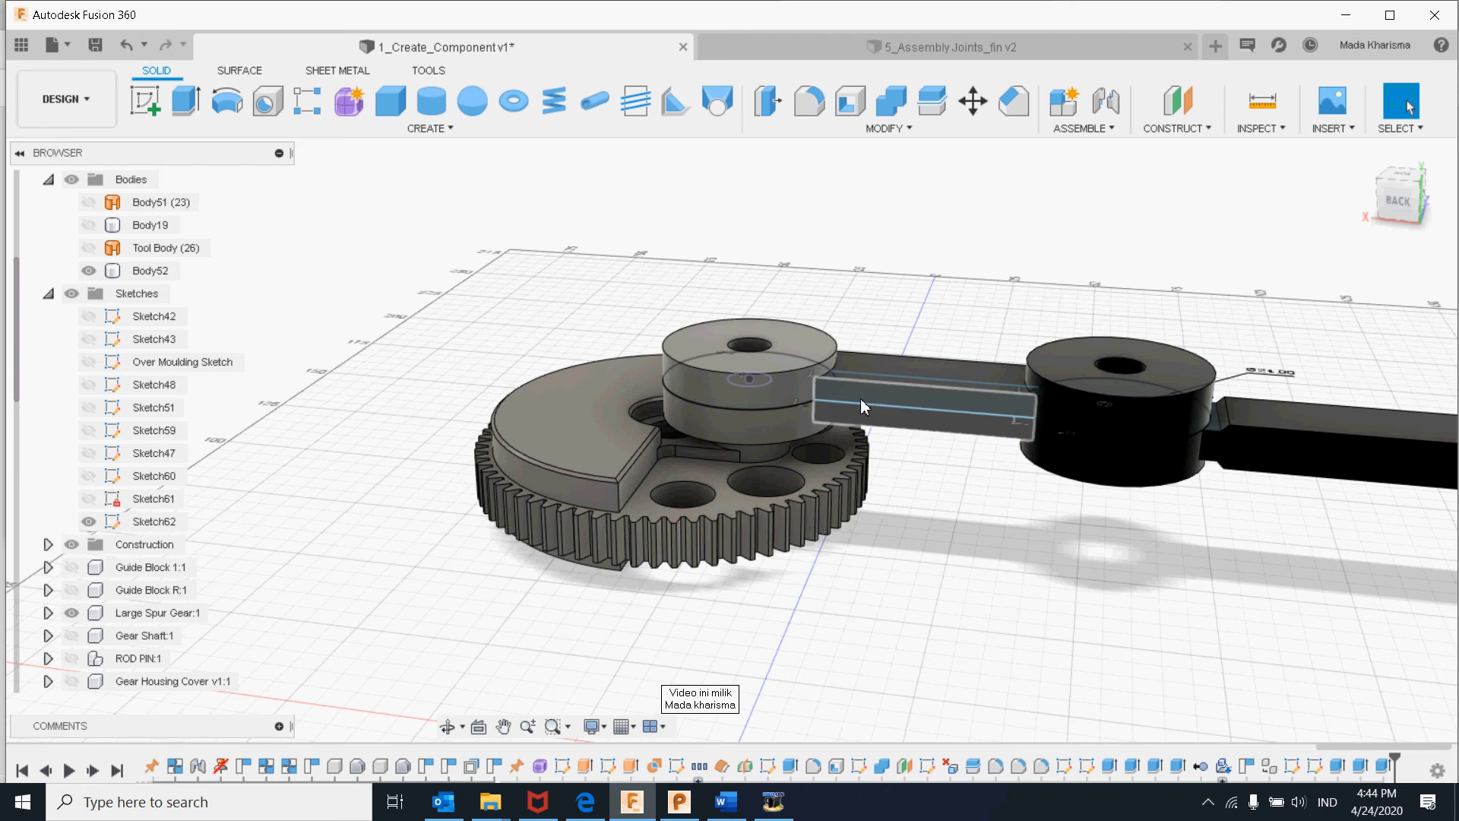
scroll(141, 551, down, 1)
scroll(143, 553, down, 10)
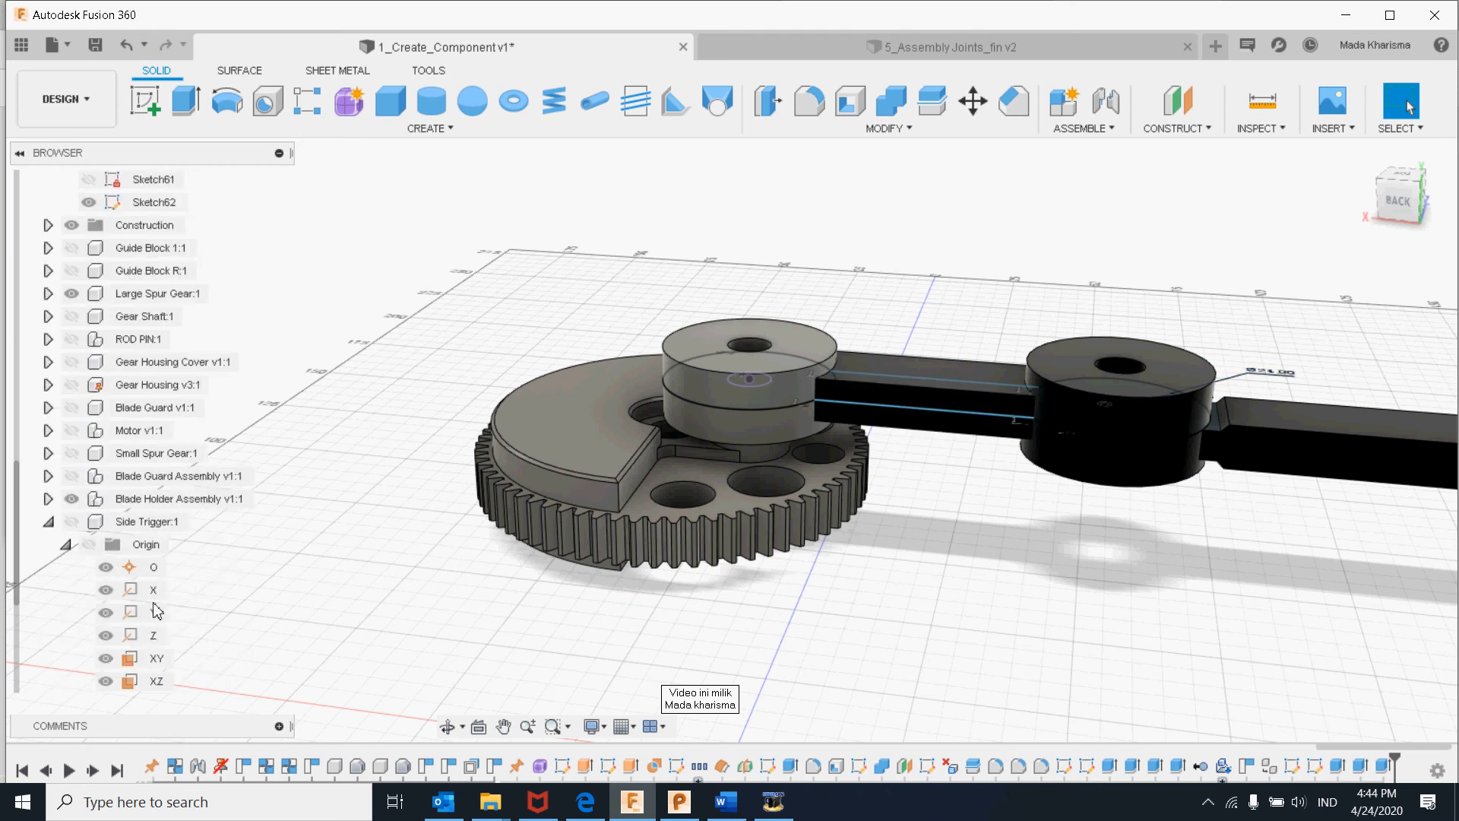
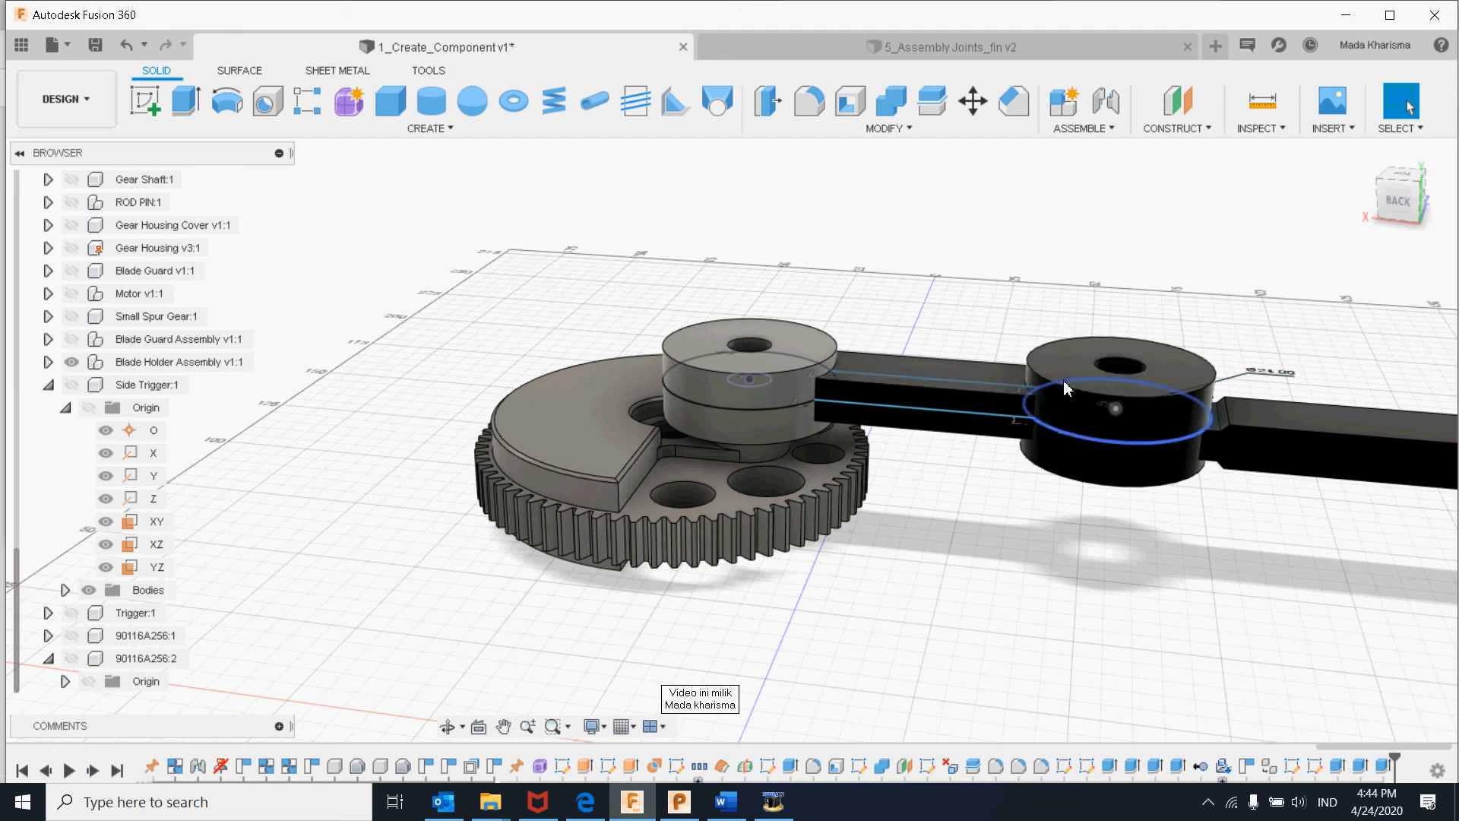
click(1095, 460)
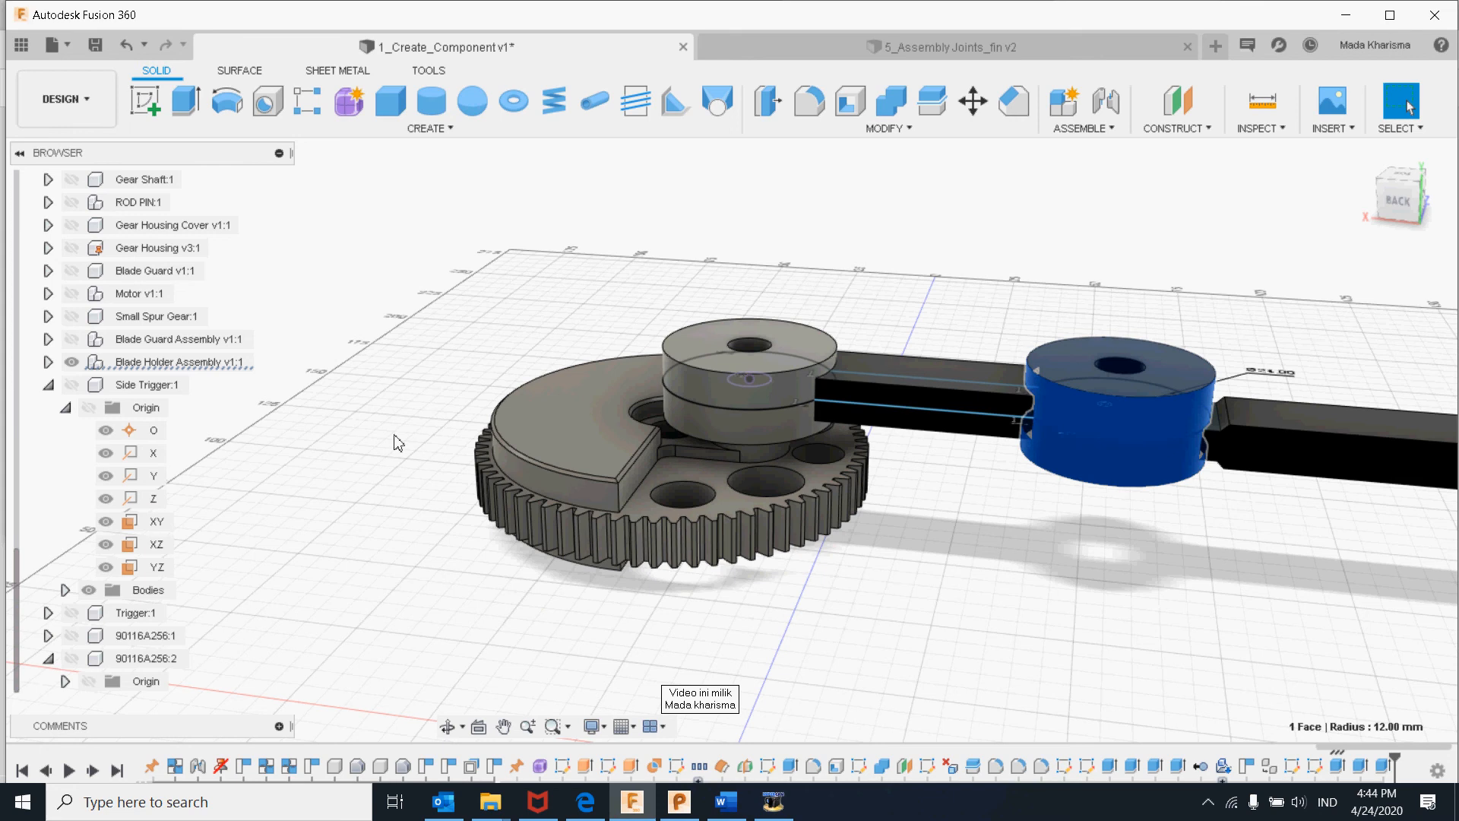
click(1230, 456)
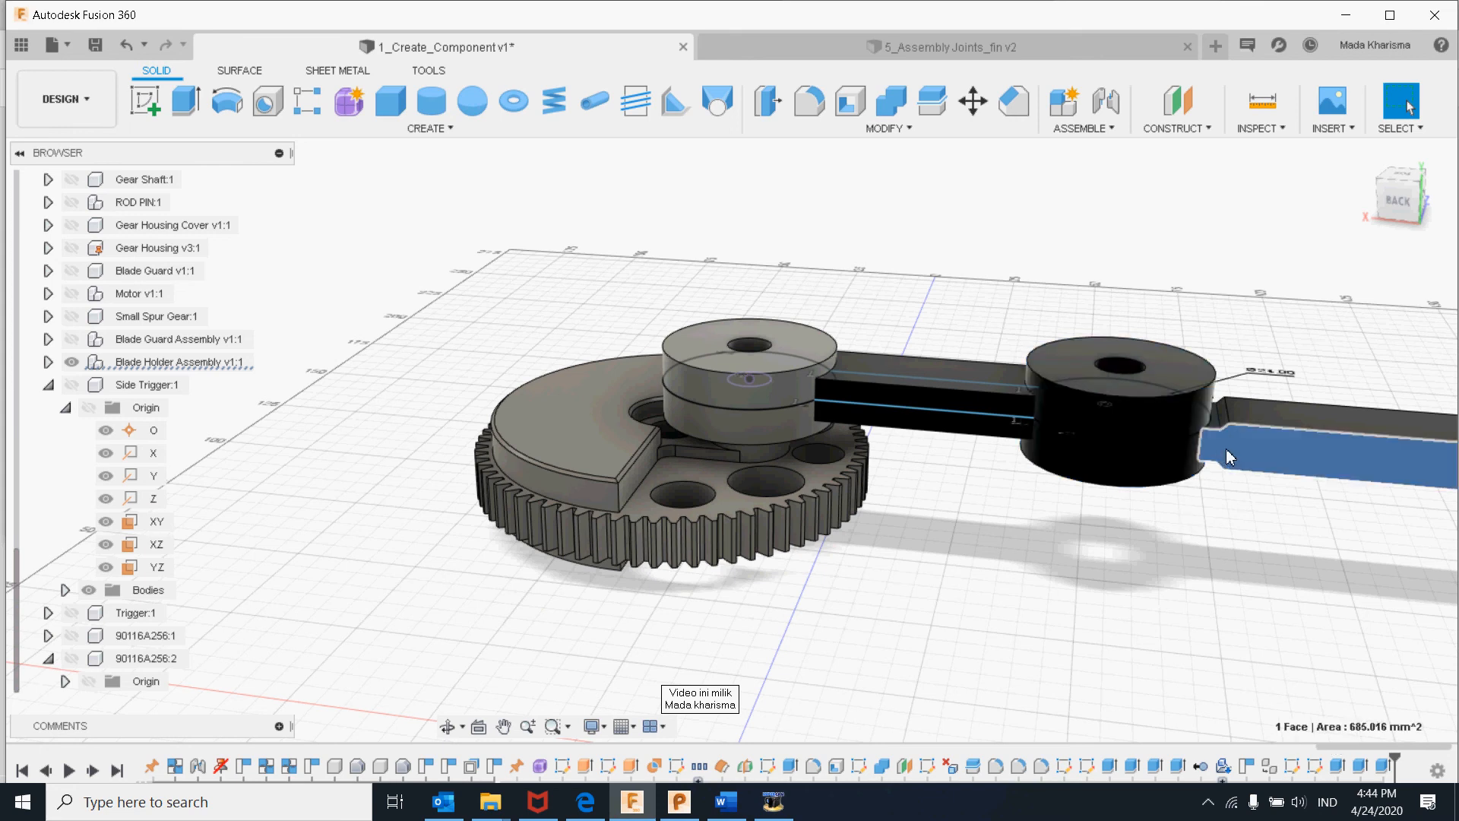
click(147, 99)
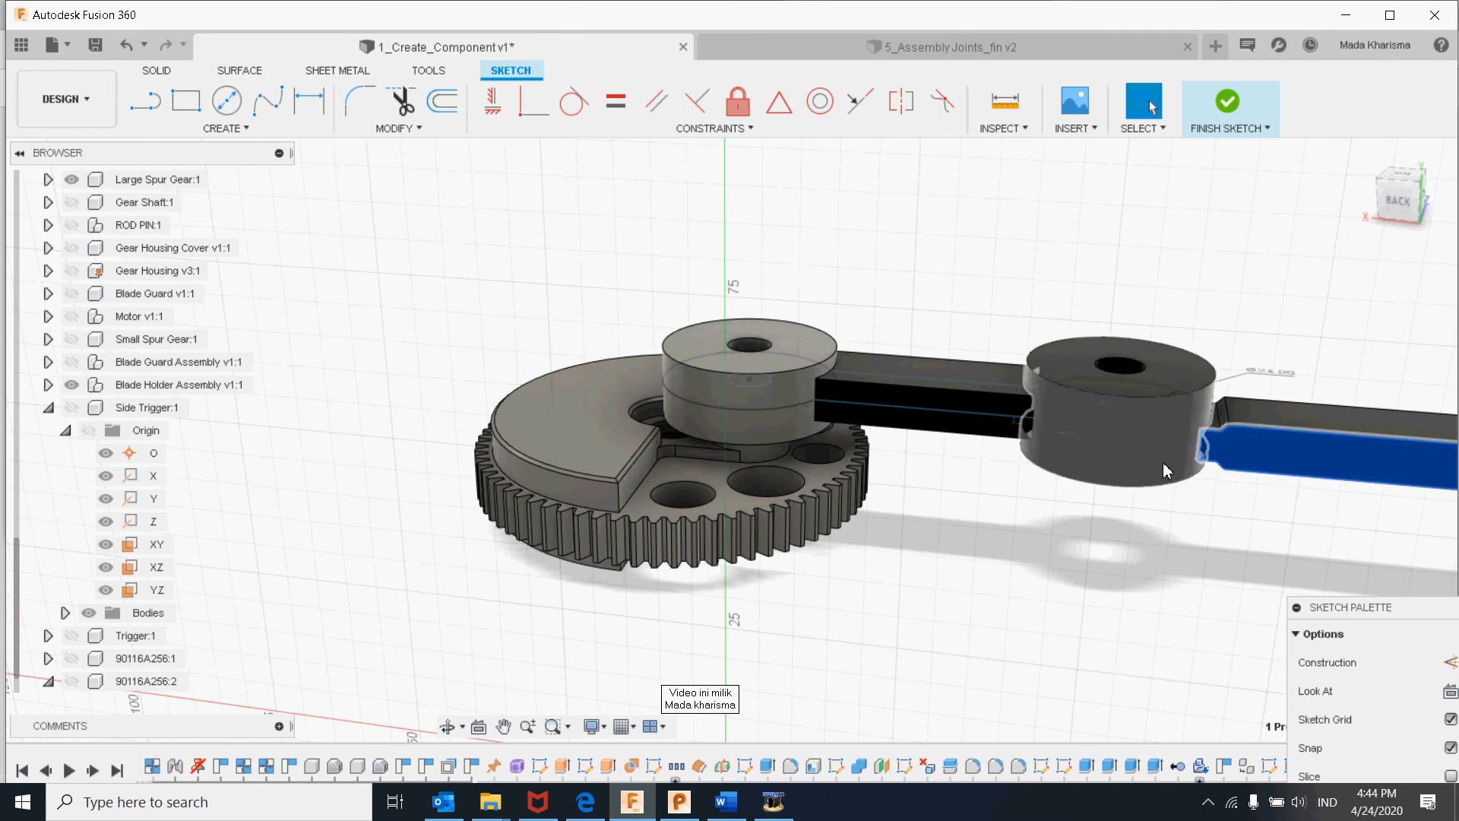
right_click(1248, 458)
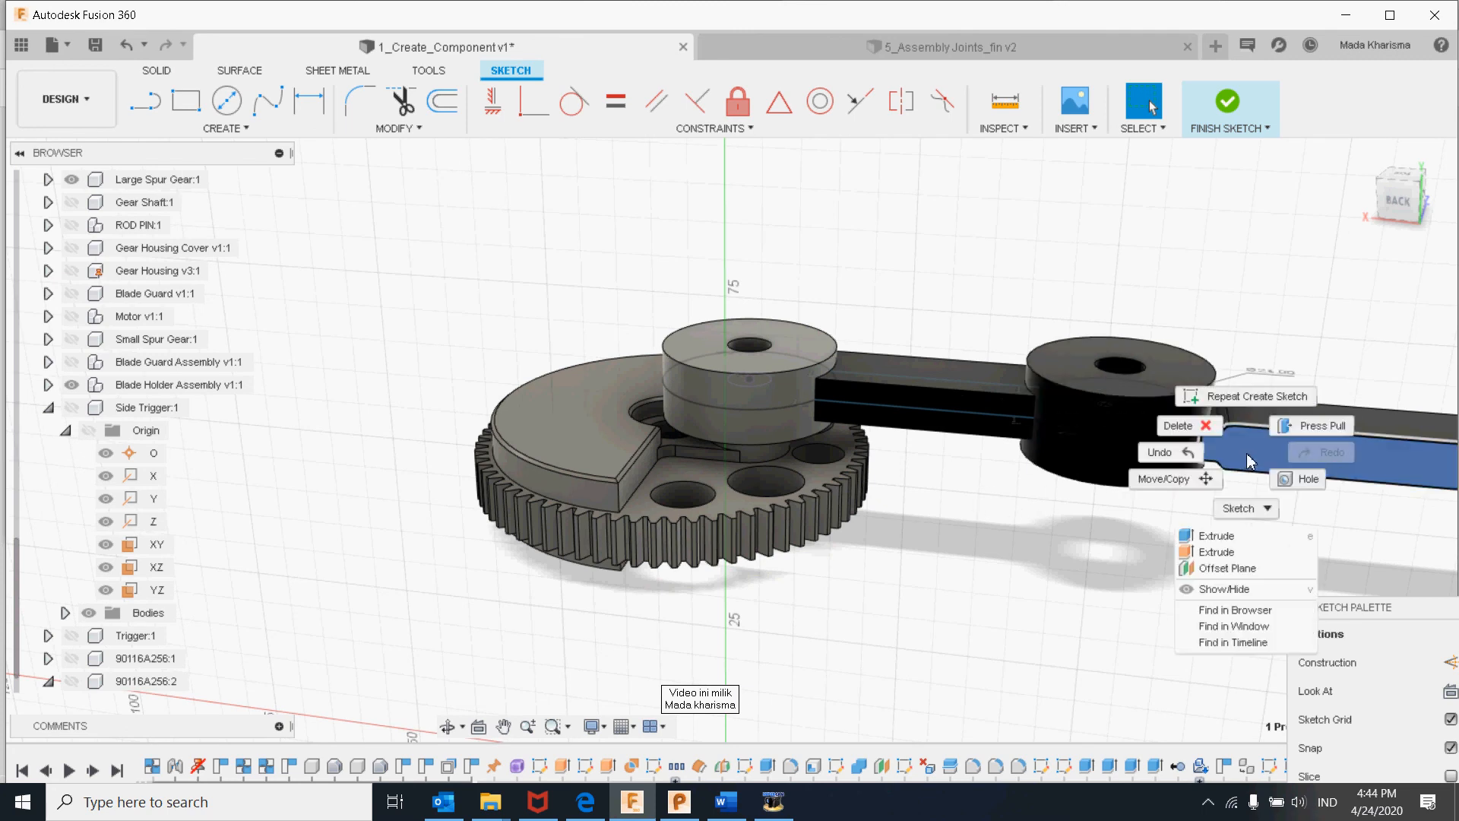
click(1319, 426)
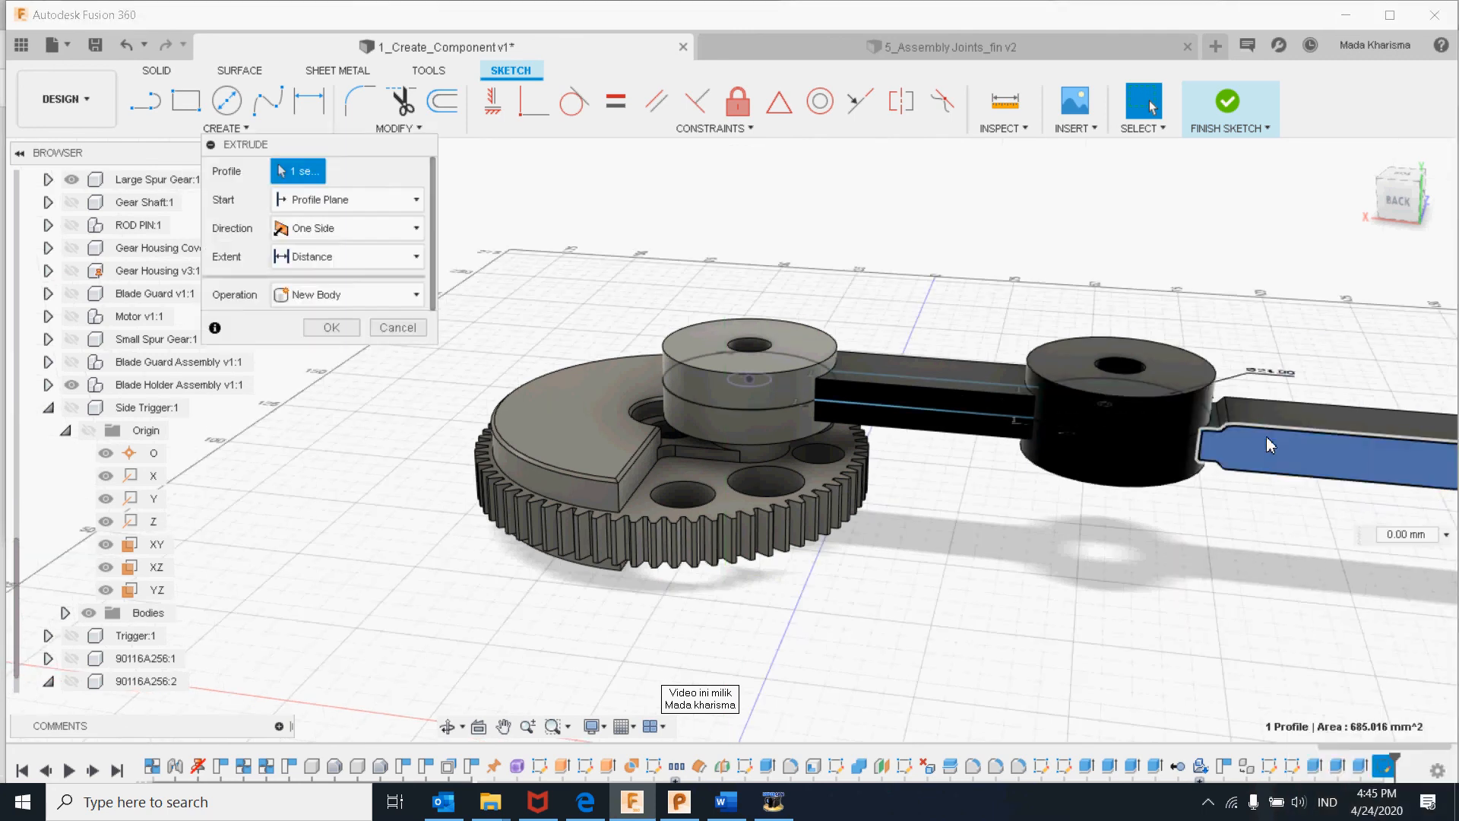
shift+middle_drag(1122, 510, 1020, 494)
scroll(1028, 493, up, 3)
scroll(1029, 492, down, 6)
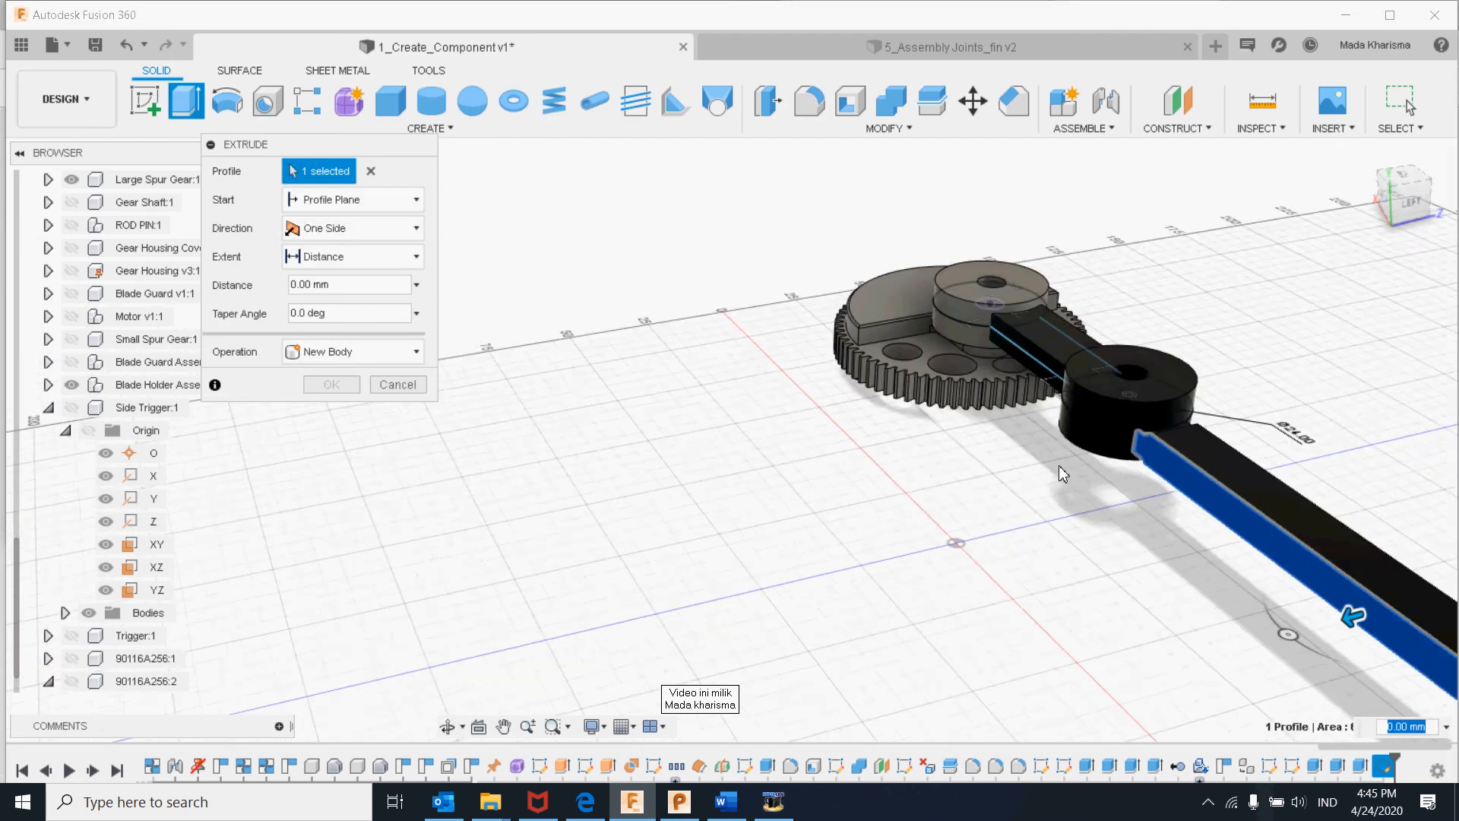
drag(1321, 602, 1222, 623)
click(399, 412)
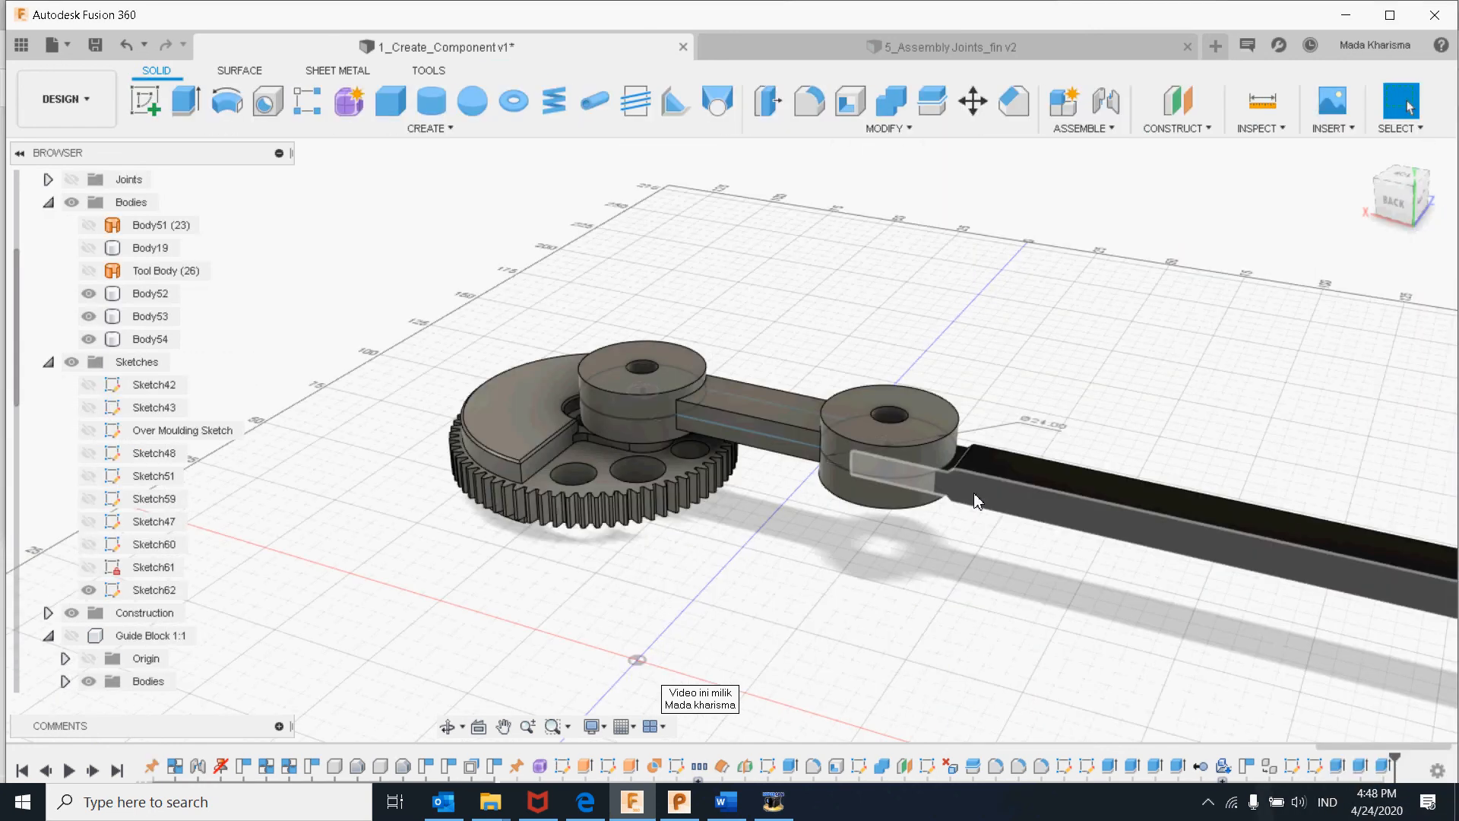
- Create a sketch on the side face of the blade holder's long bar and start extruding its face profile
click(976, 500)
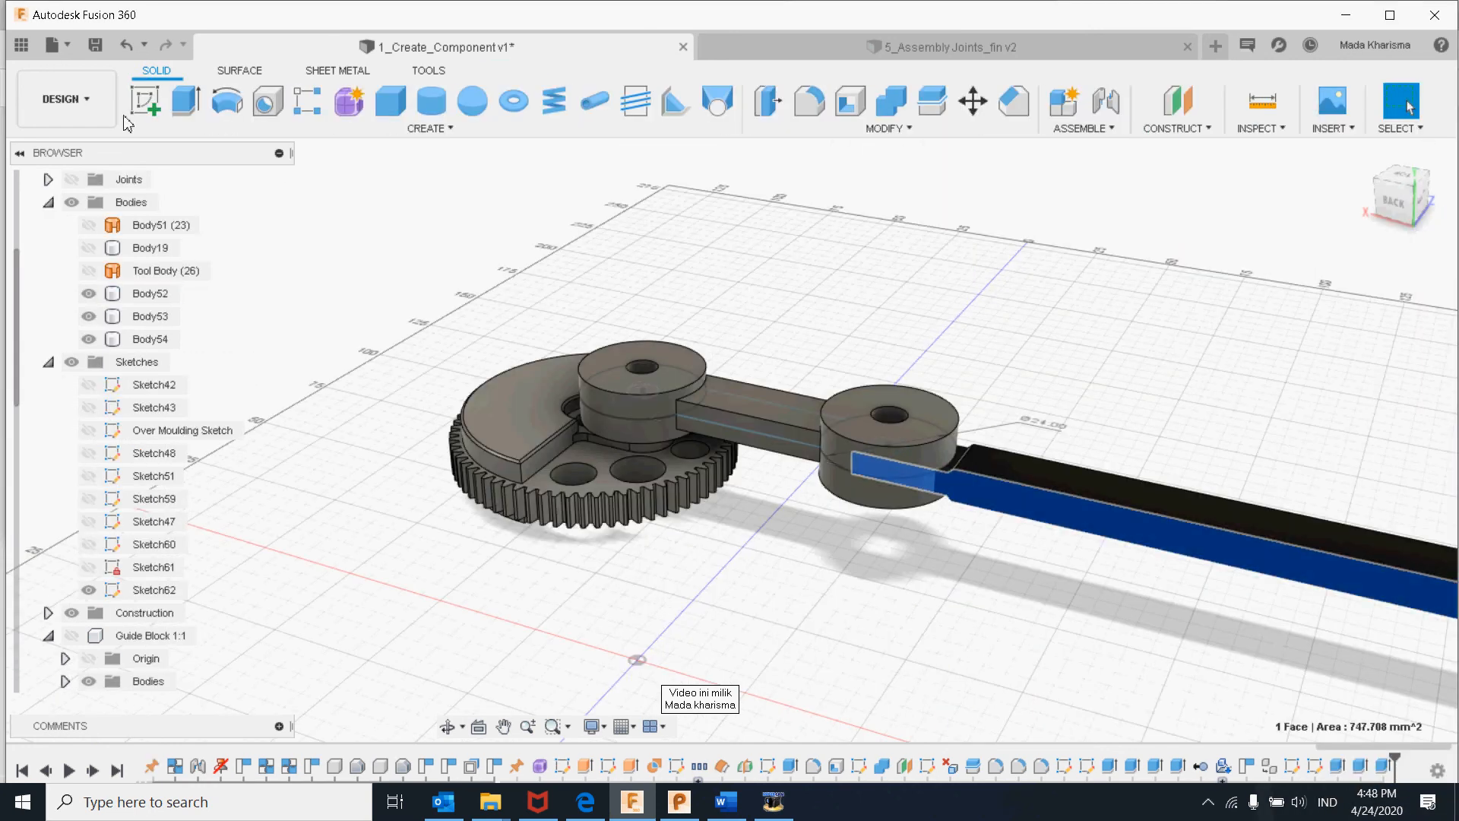
click(145, 101)
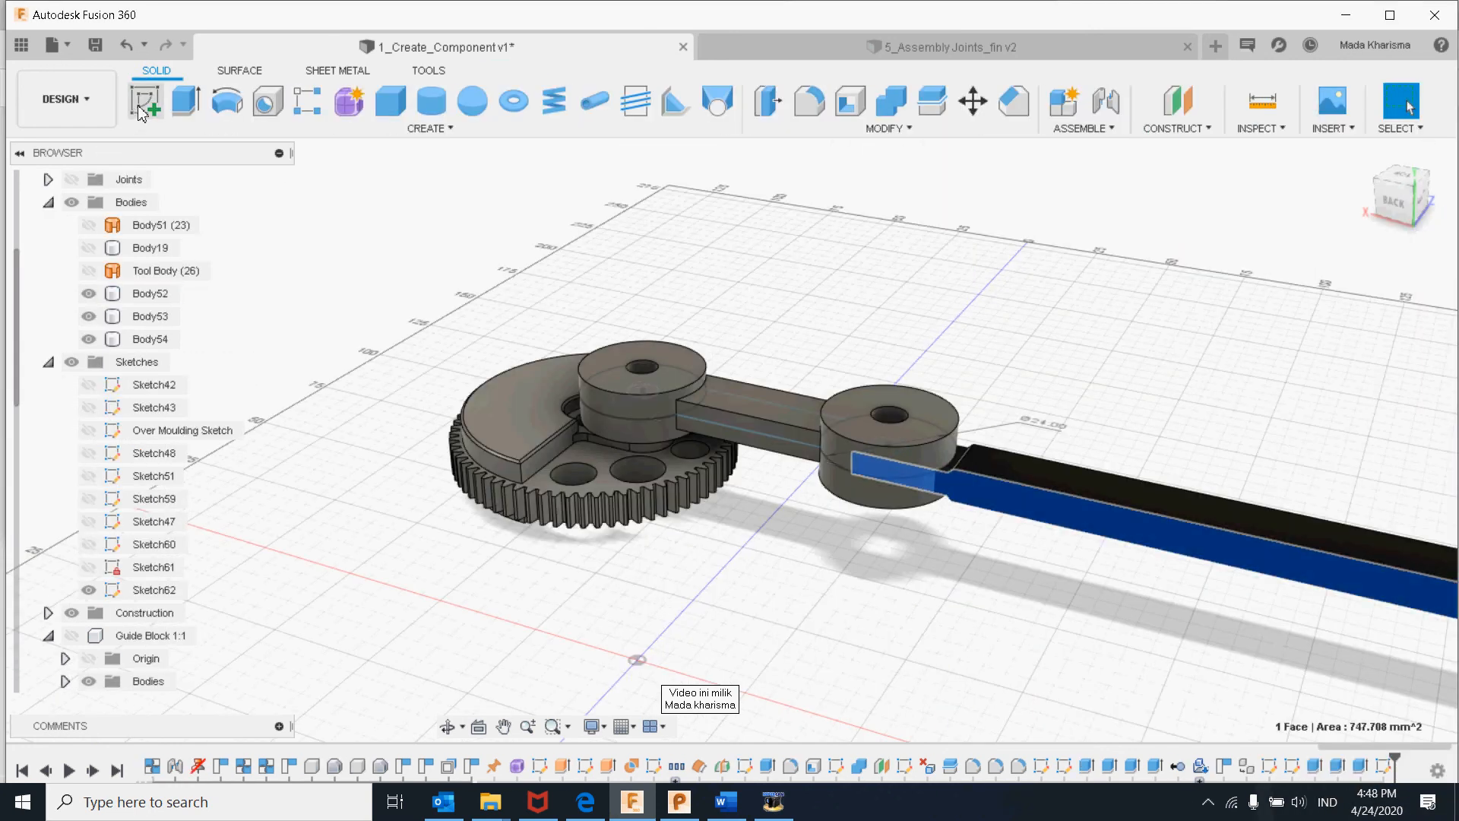
right_click(945, 491)
click(1017, 481)
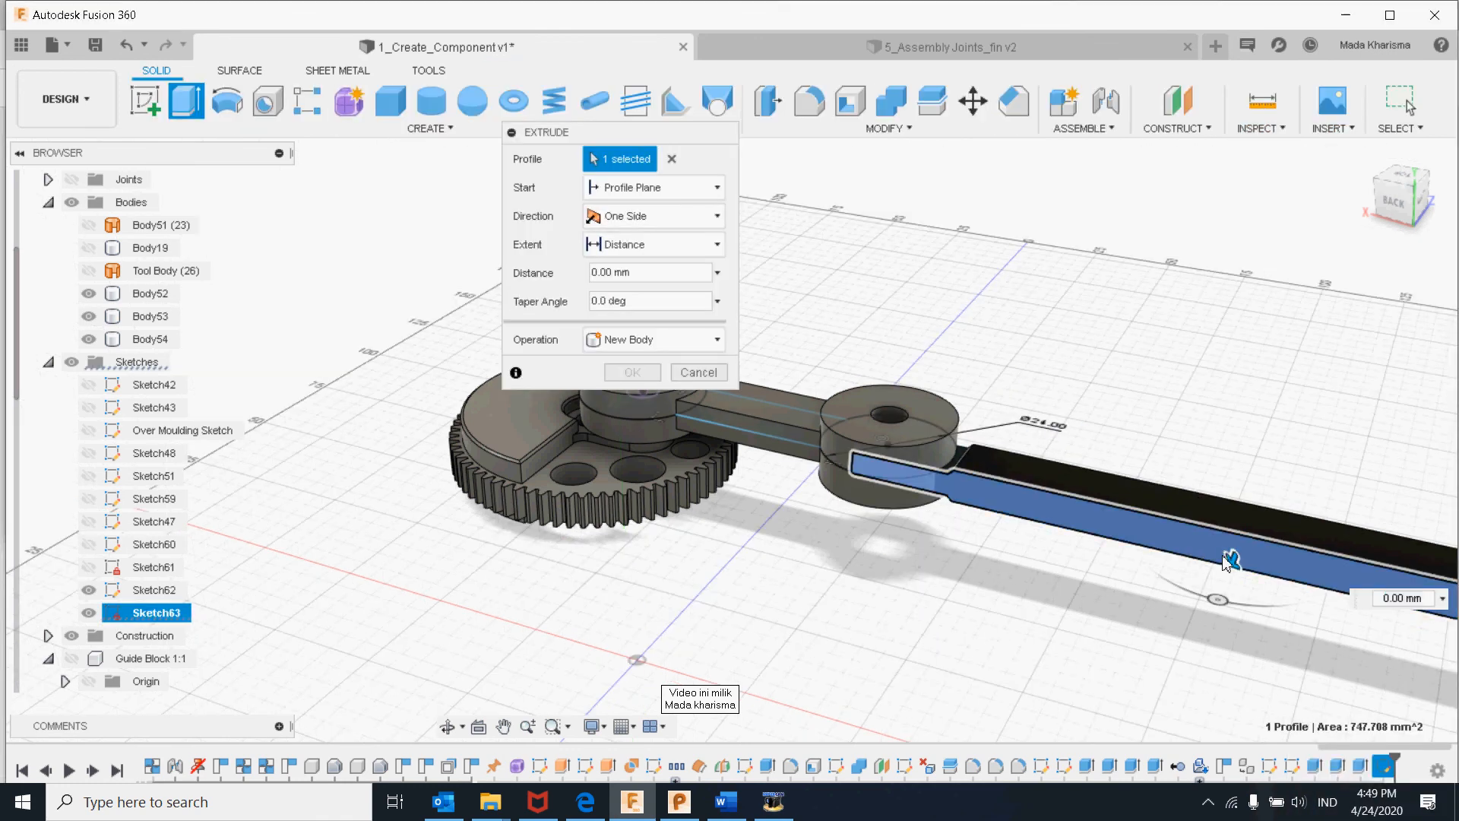
- Set the bar profile's extrusion to a symmetric cut of 25 mm per side
click(1199, 597)
click(1088, 517)
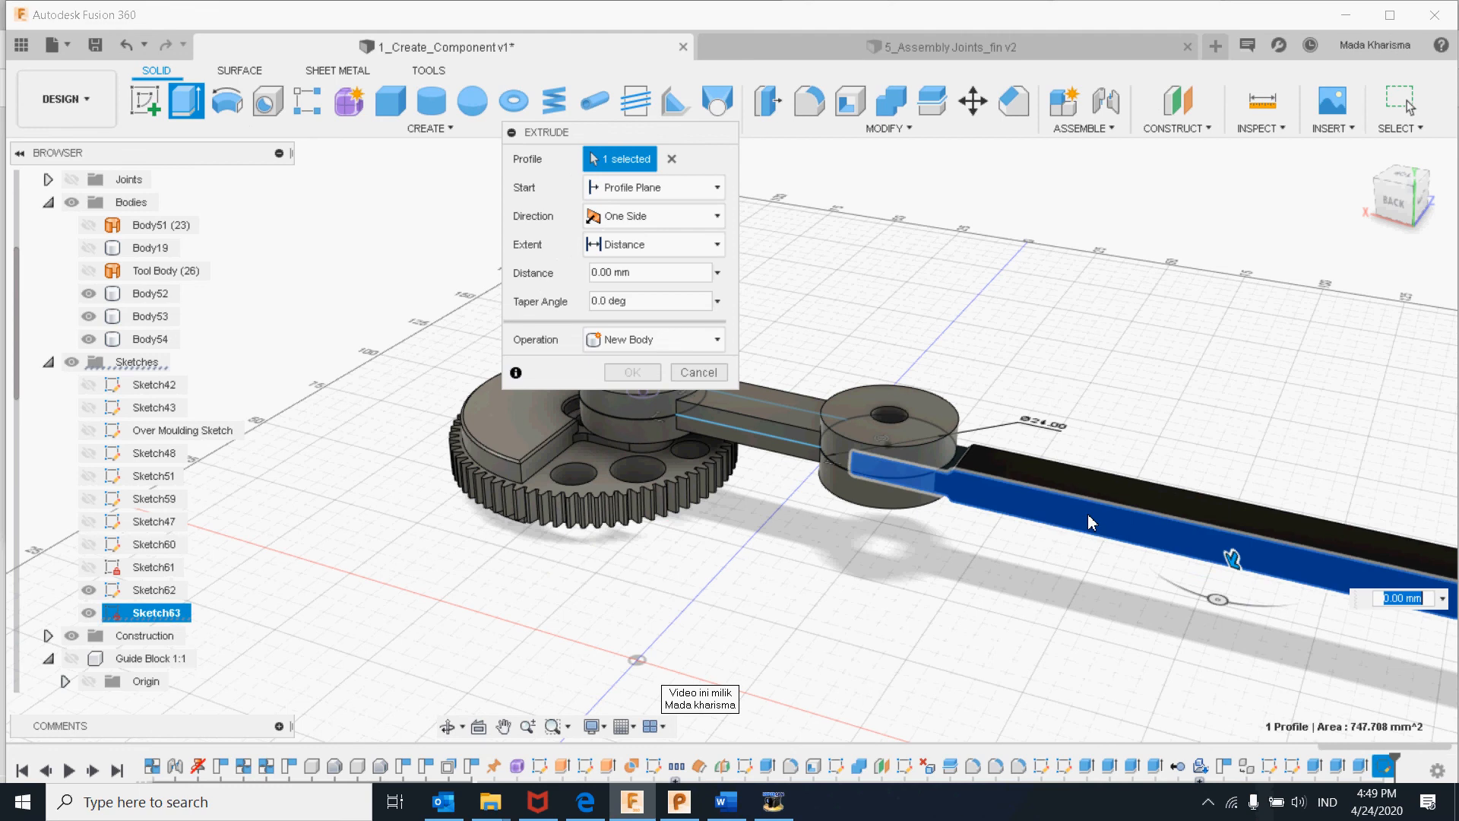
drag(1229, 560, 1190, 645)
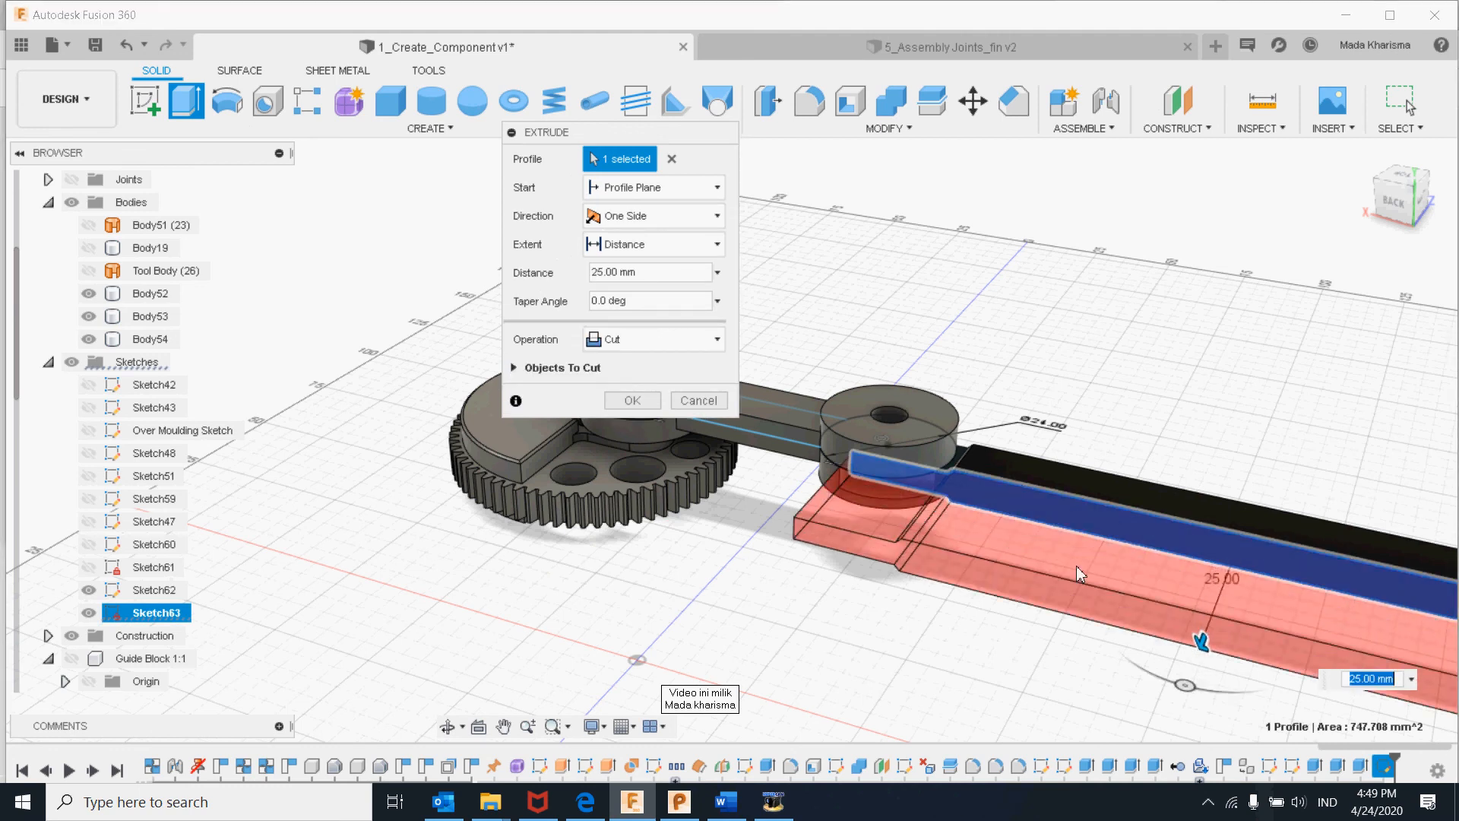
click(711, 218)
click(674, 299)
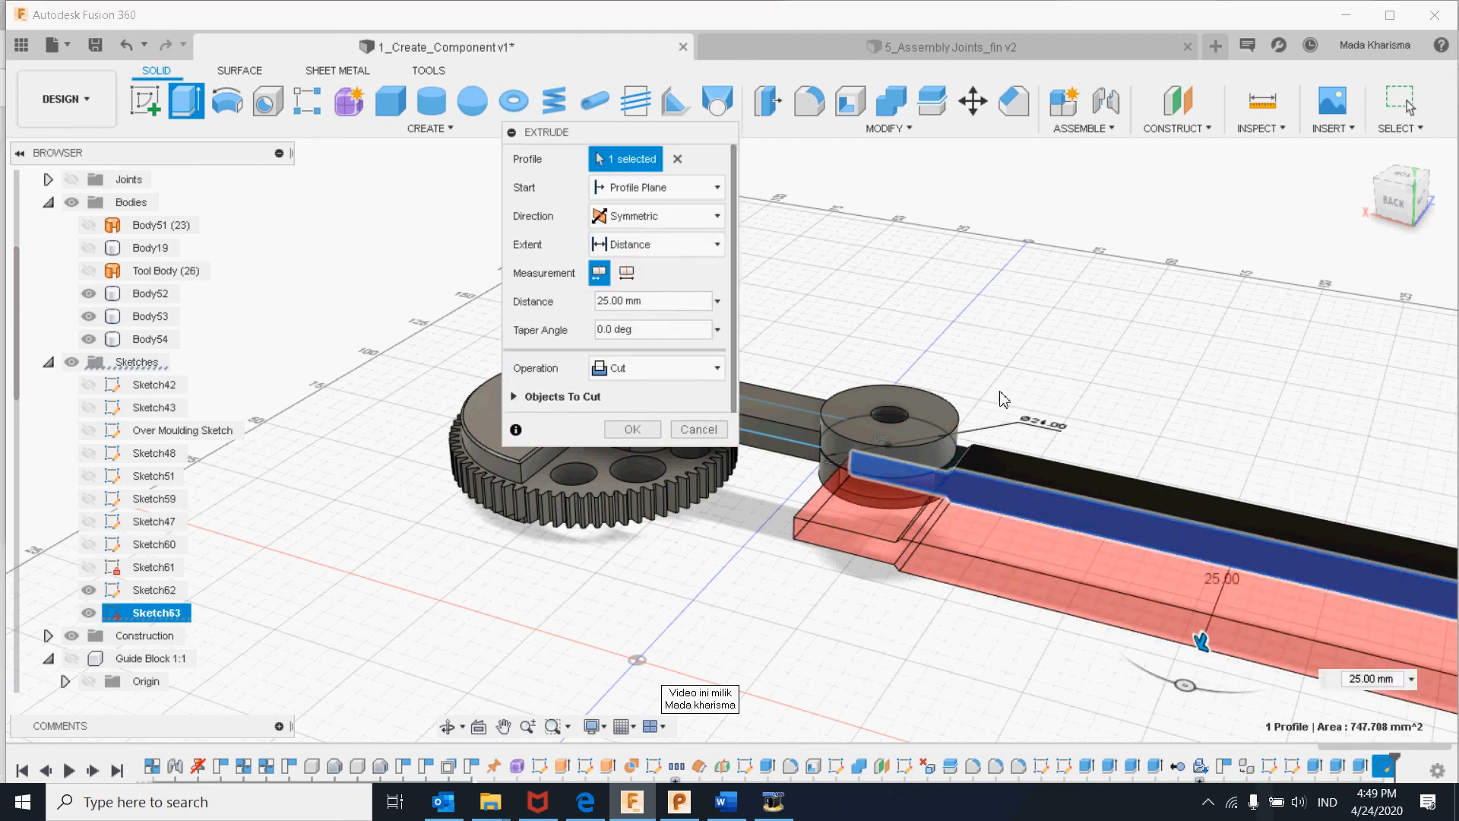
scroll(1061, 425, down, 5)
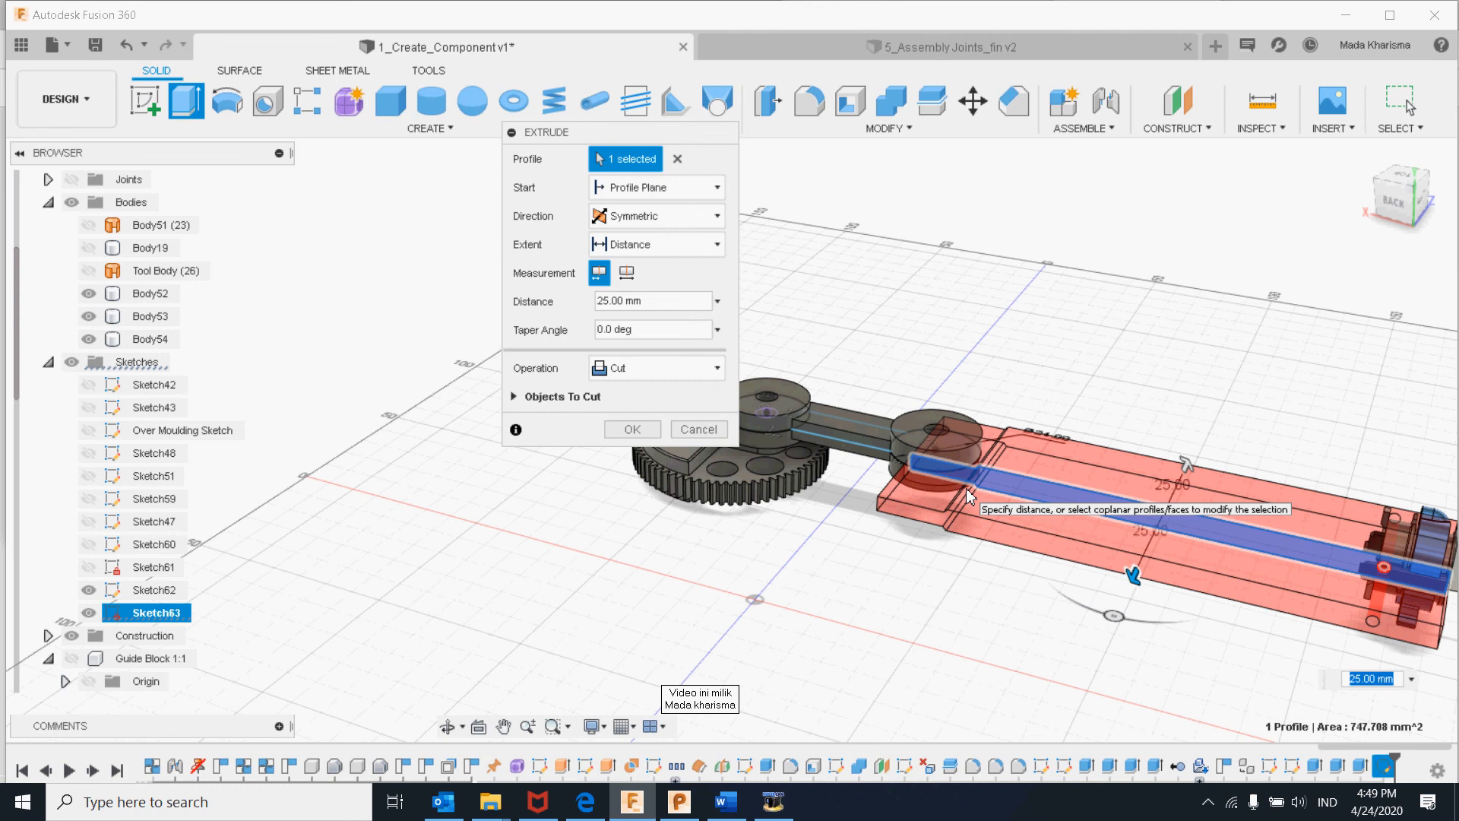
mouse_move(966, 488)
shift+middle_down()
mouse_move(887, 502)
mouse_move(956, 508)
shift+middle_up()
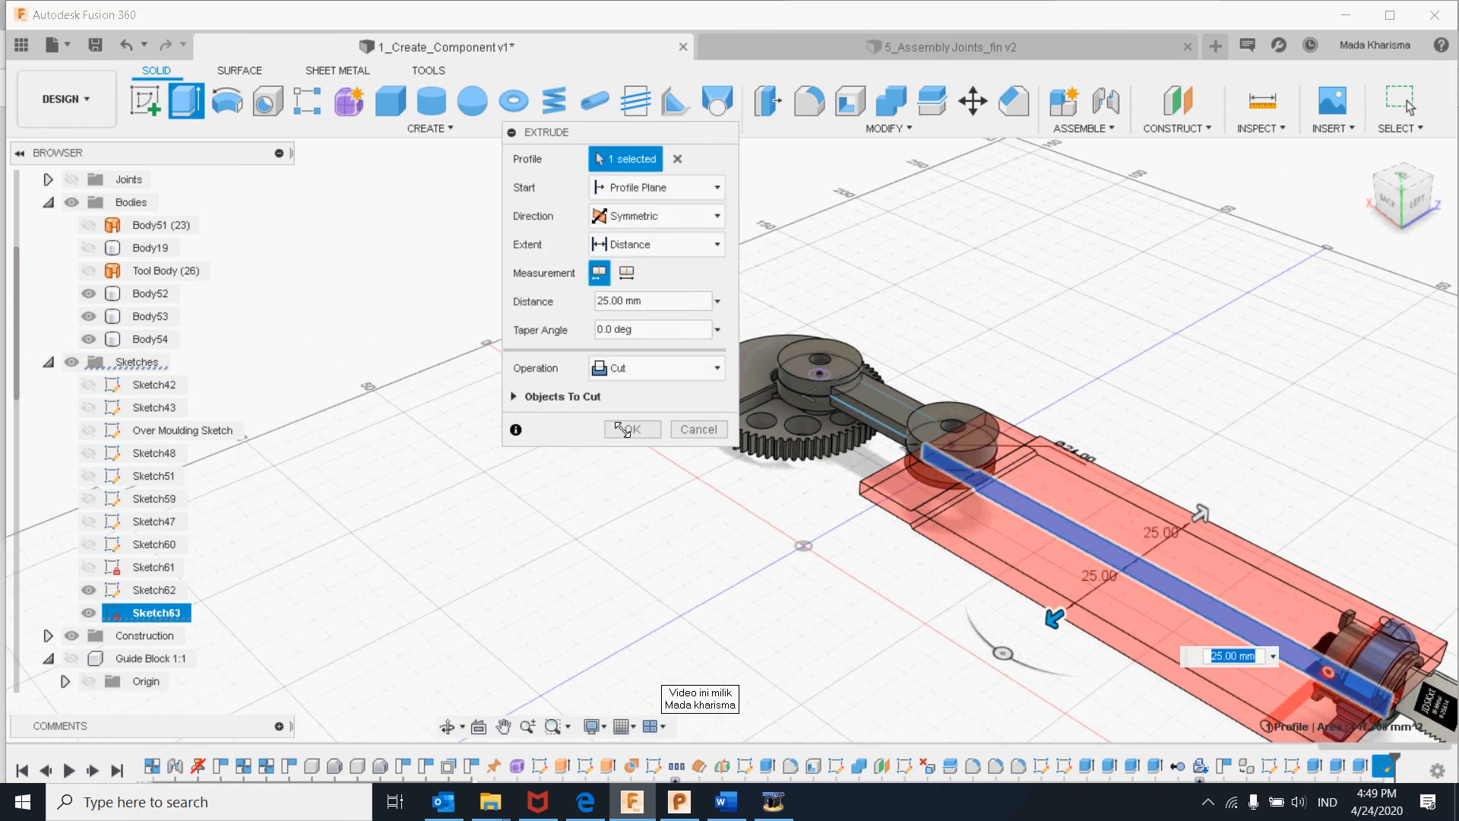
- Limit the cut to Body52 by excluding the three Body1 objects from the cut, and apply it
click(515, 396)
click(524, 453)
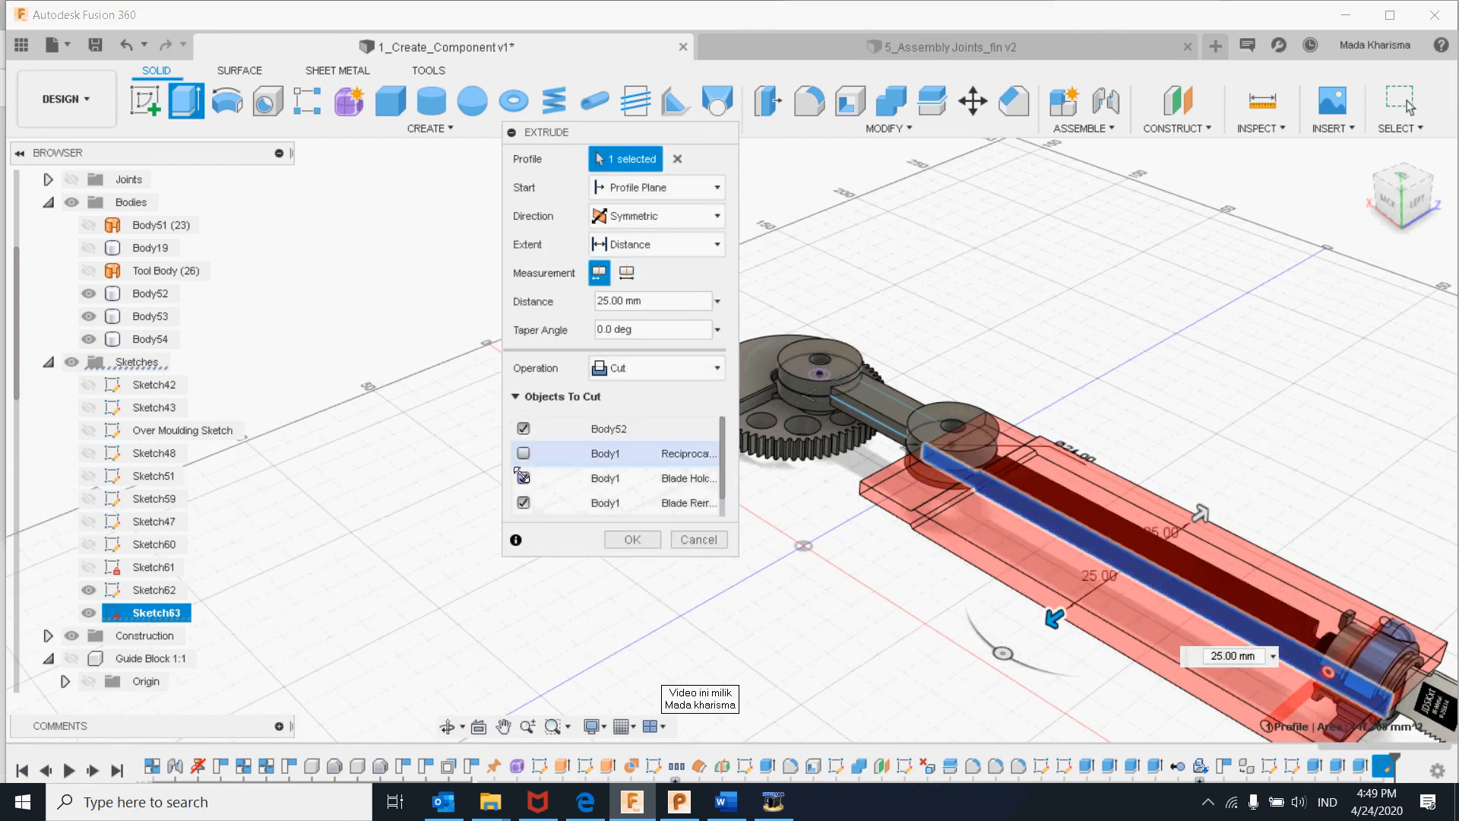
click(523, 477)
click(523, 503)
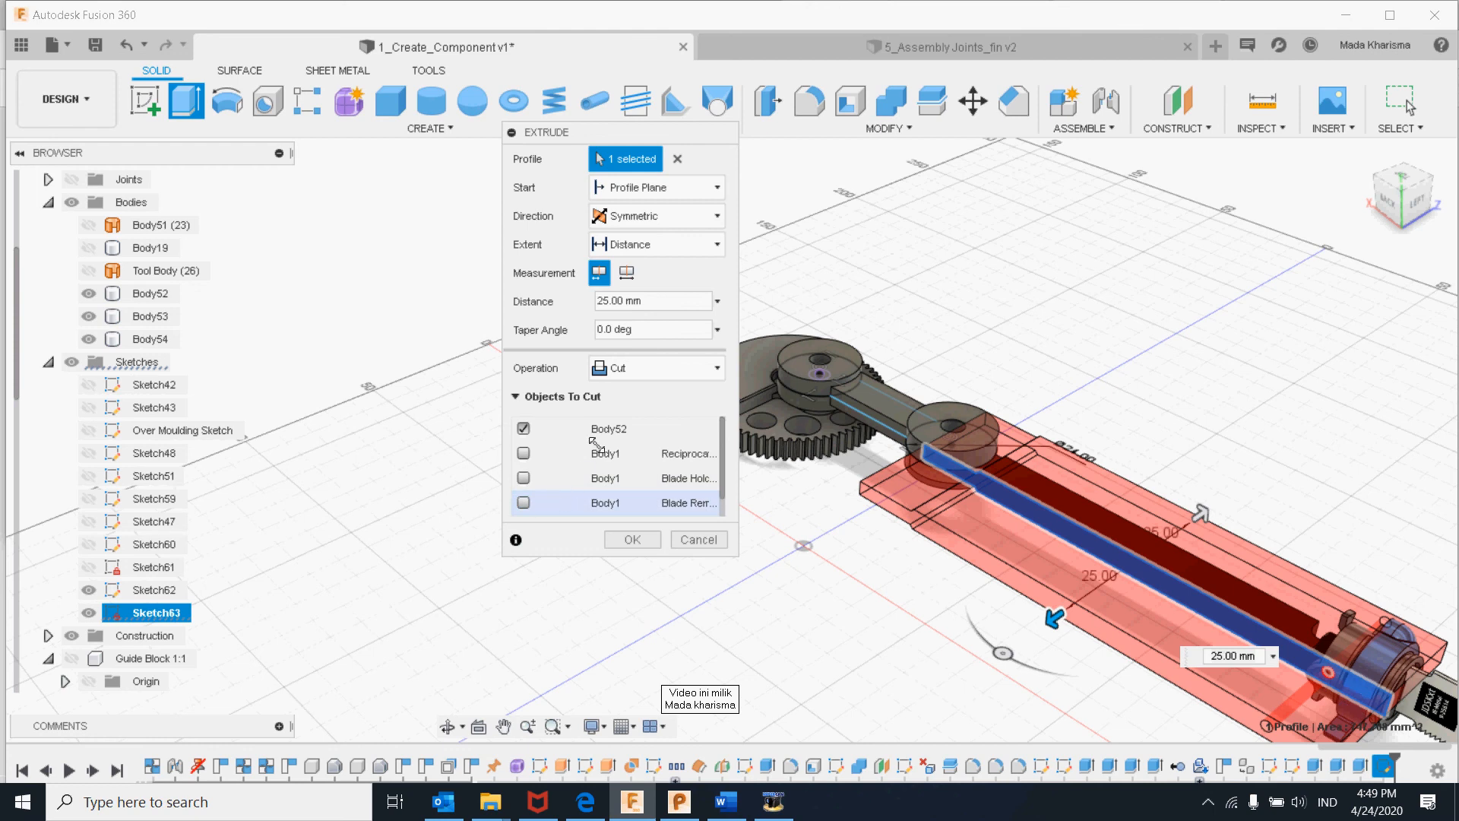
click(633, 540)
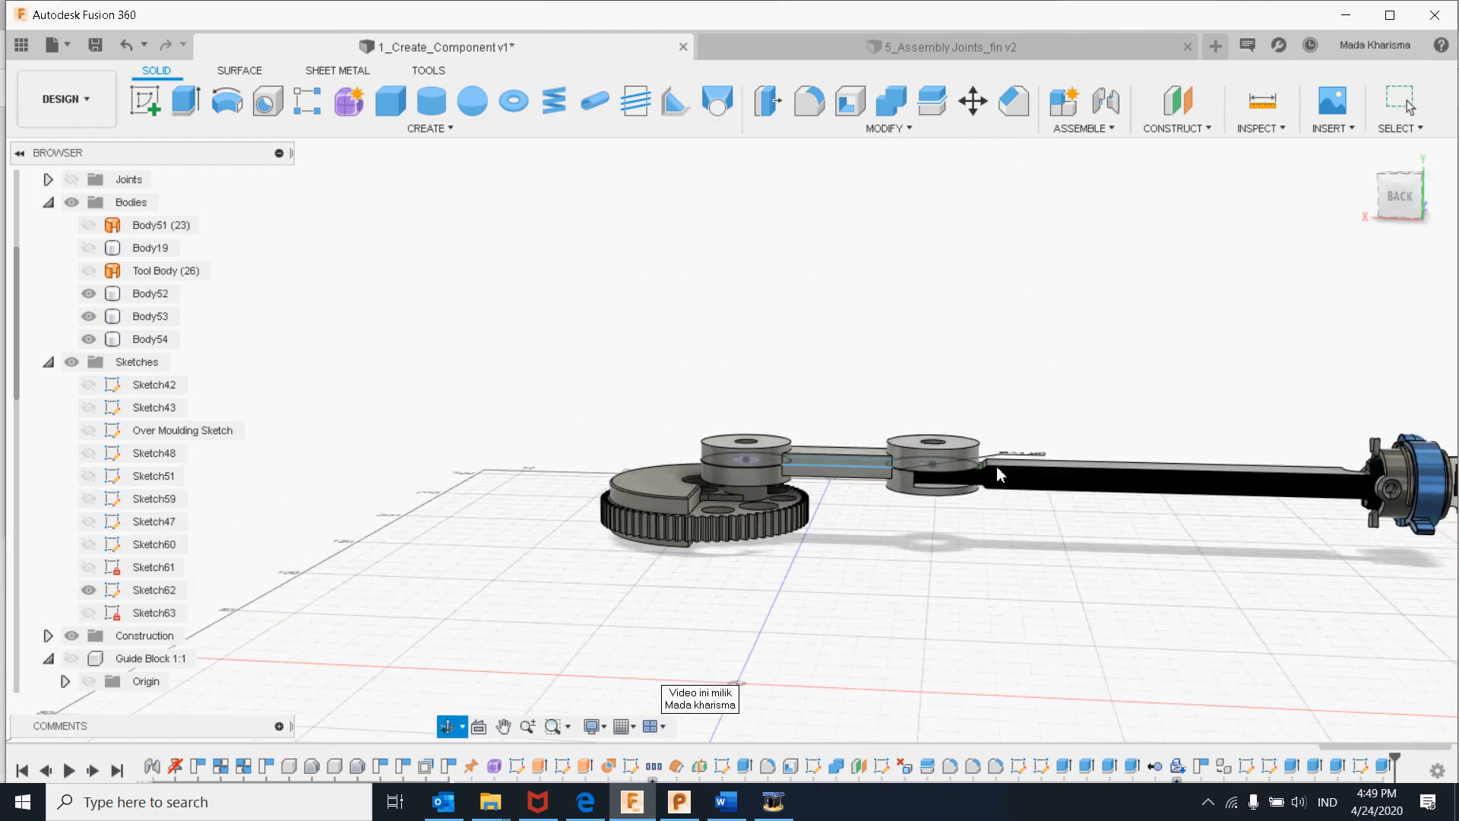
- Examine the slot cut into the link's ring around the blade holder bar and undo the cut
click(954, 490)
scroll(956, 494, up, 8)
mouse_move(952, 490)
shift+middle_down()
mouse_move(942, 479)
mouse_move(931, 508)
shift+middle_up()
scroll(928, 510, up, 4)
scroll(929, 509, down, 7)
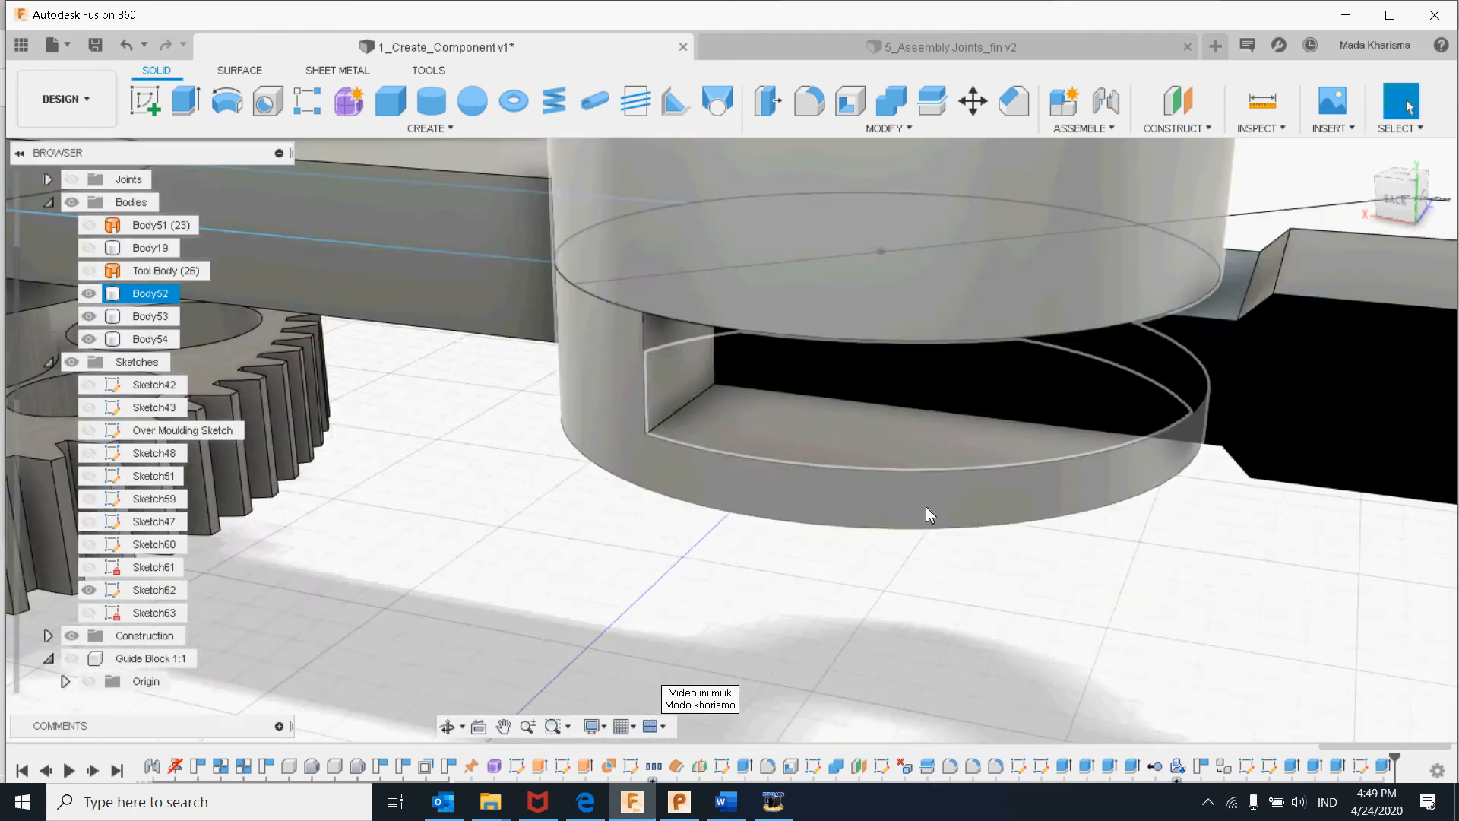
click(918, 458)
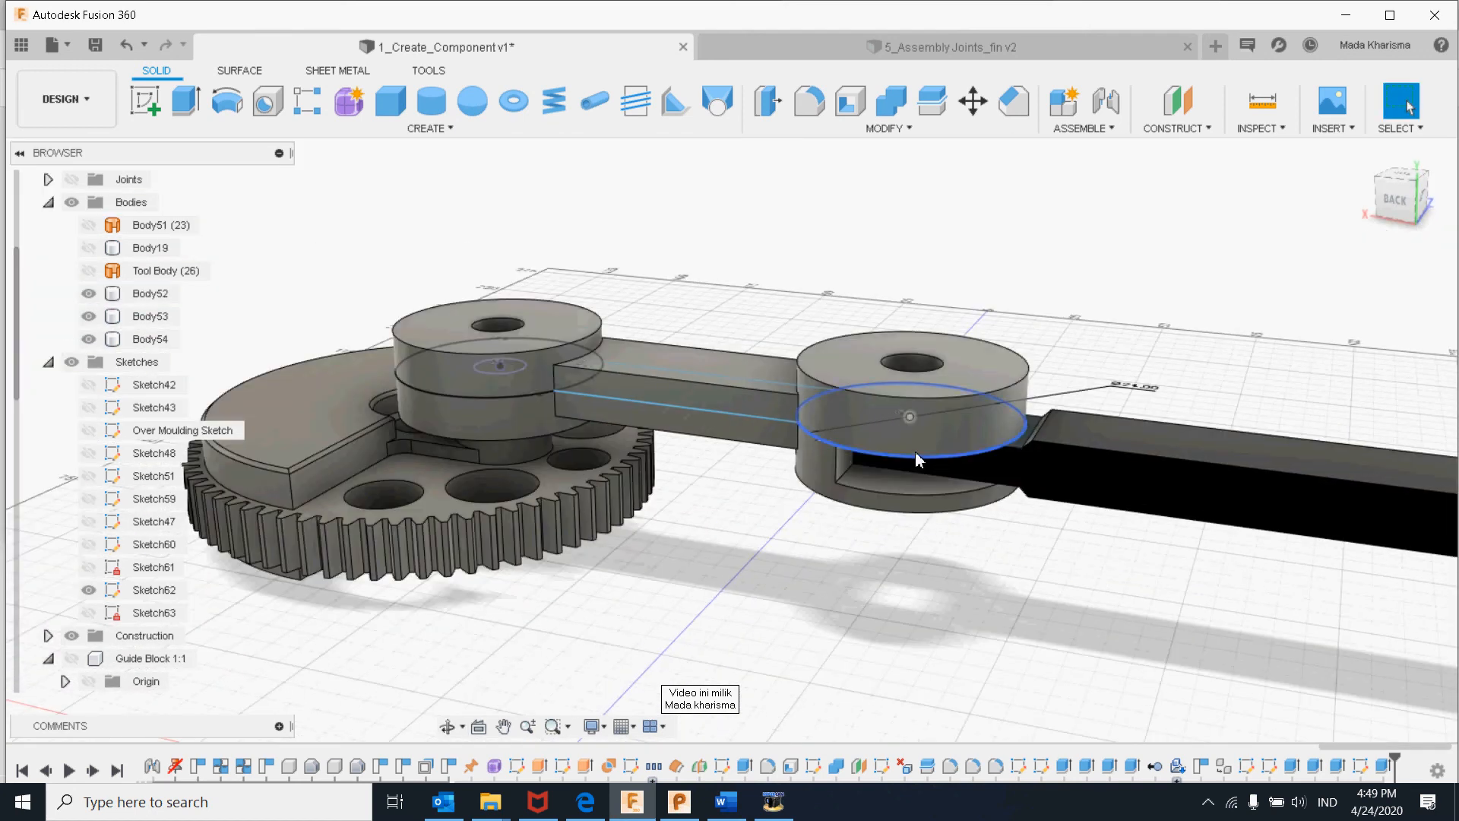
click(1031, 465)
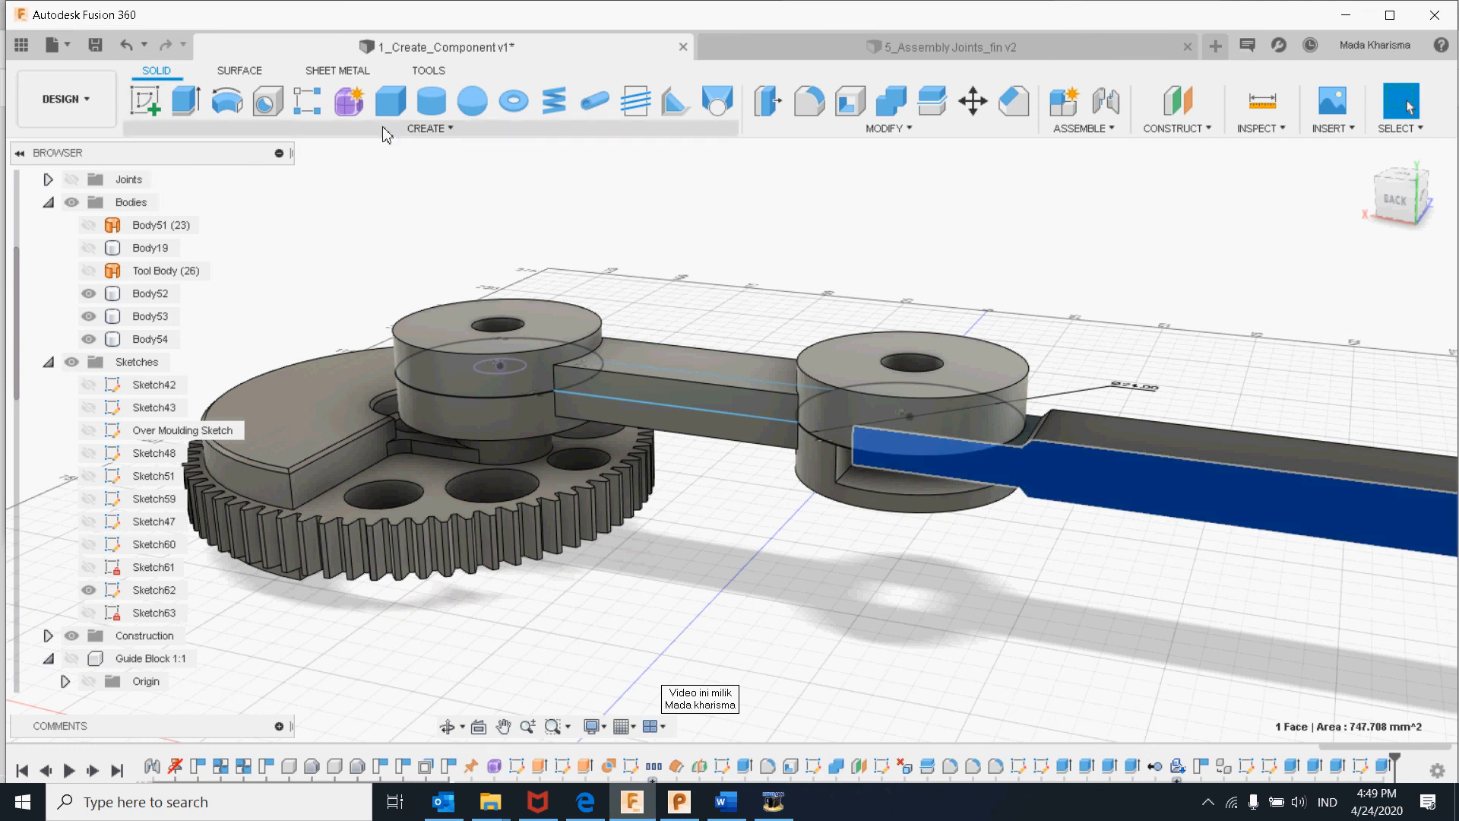
click(129, 53)
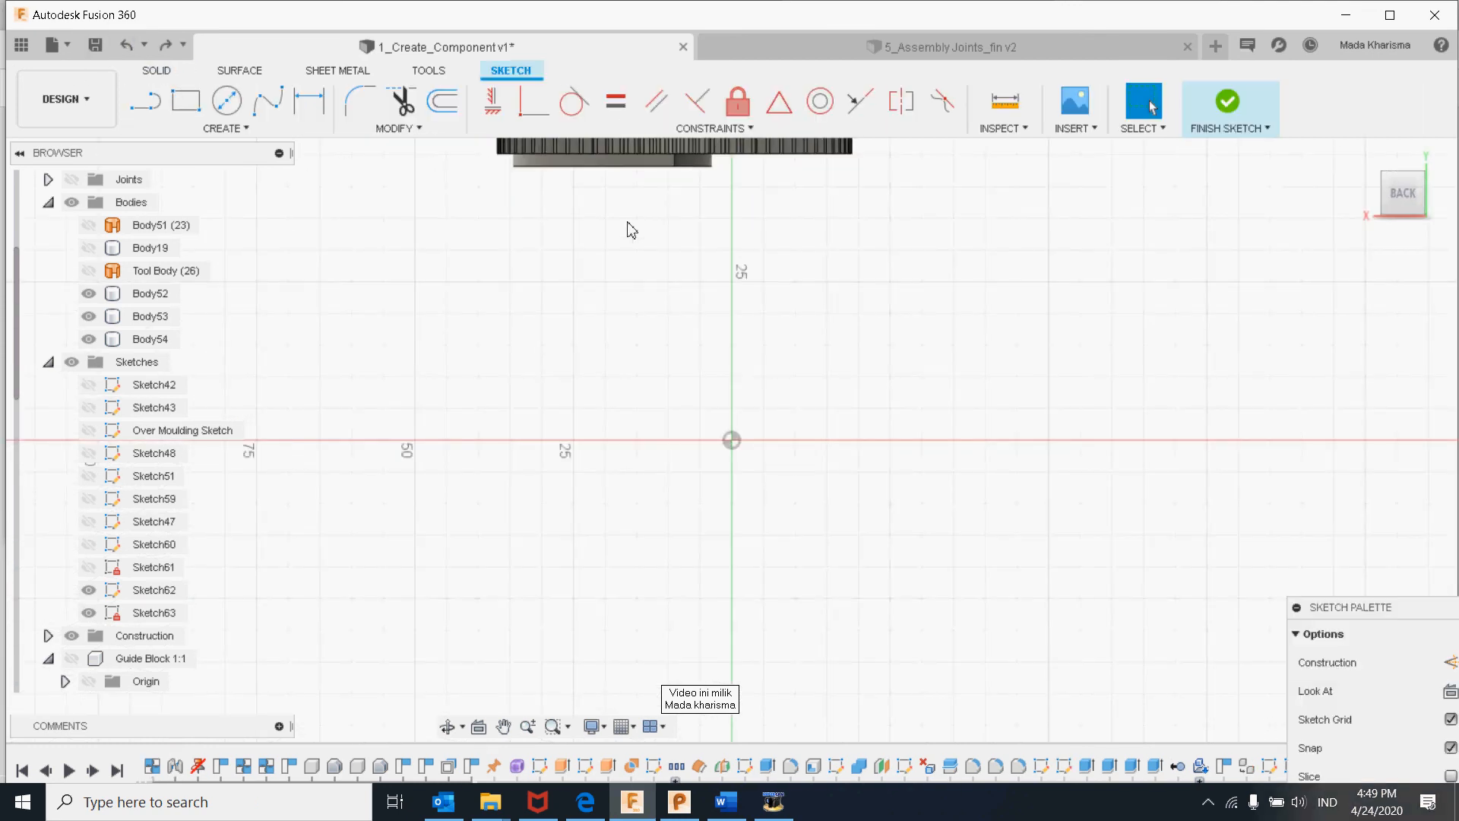
- In Sketch63, offset the blade holder bar's outline outward by 1 mm and finish the sketch
scroll(678, 235, up, 2)
scroll(852, 264, down, 3)
scroll(1007, 251, down, 3)
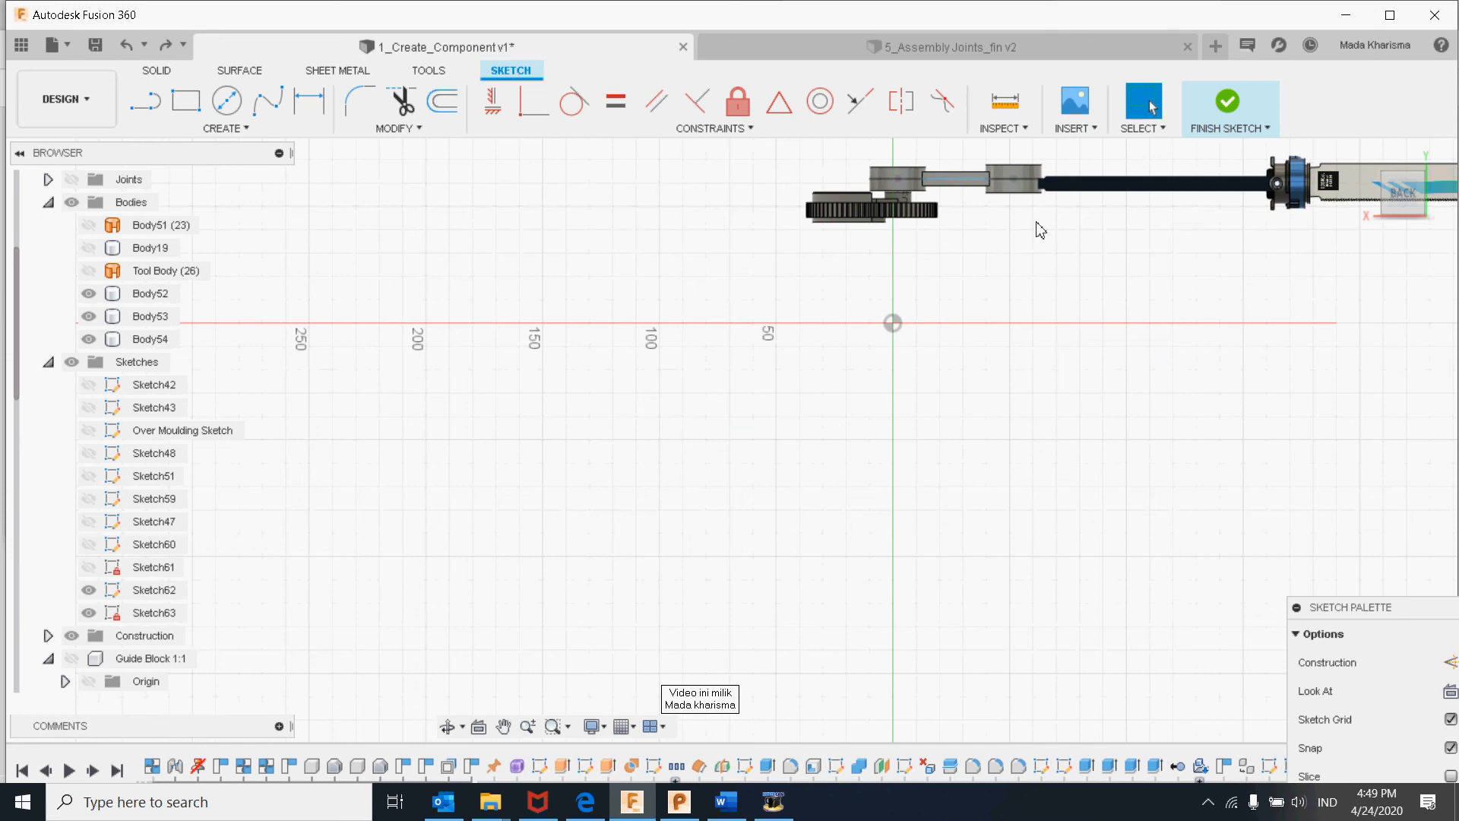
middle_drag(1036, 228, 935, 404)
scroll(942, 384, up, 5)
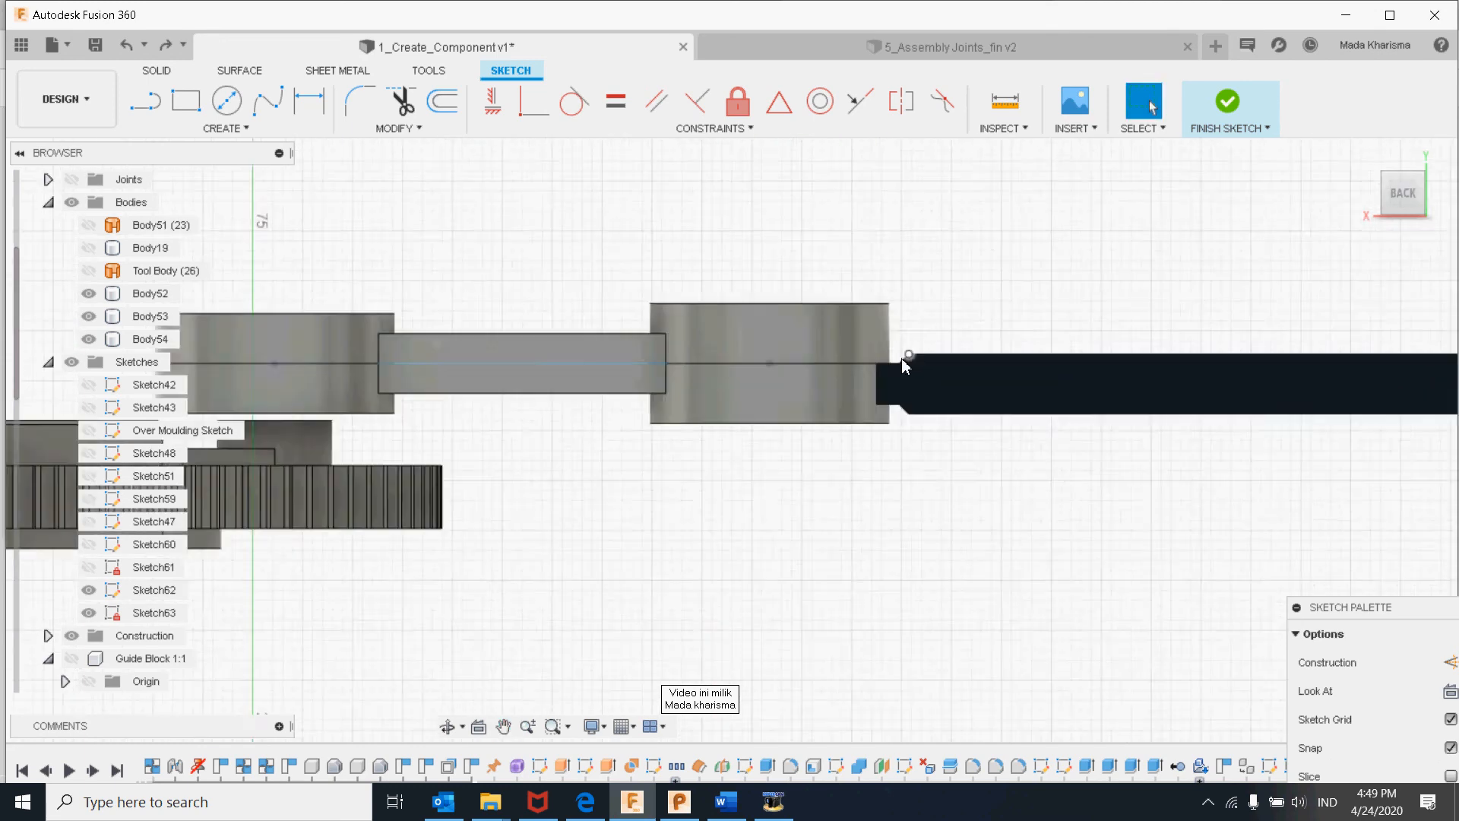
click(836, 380)
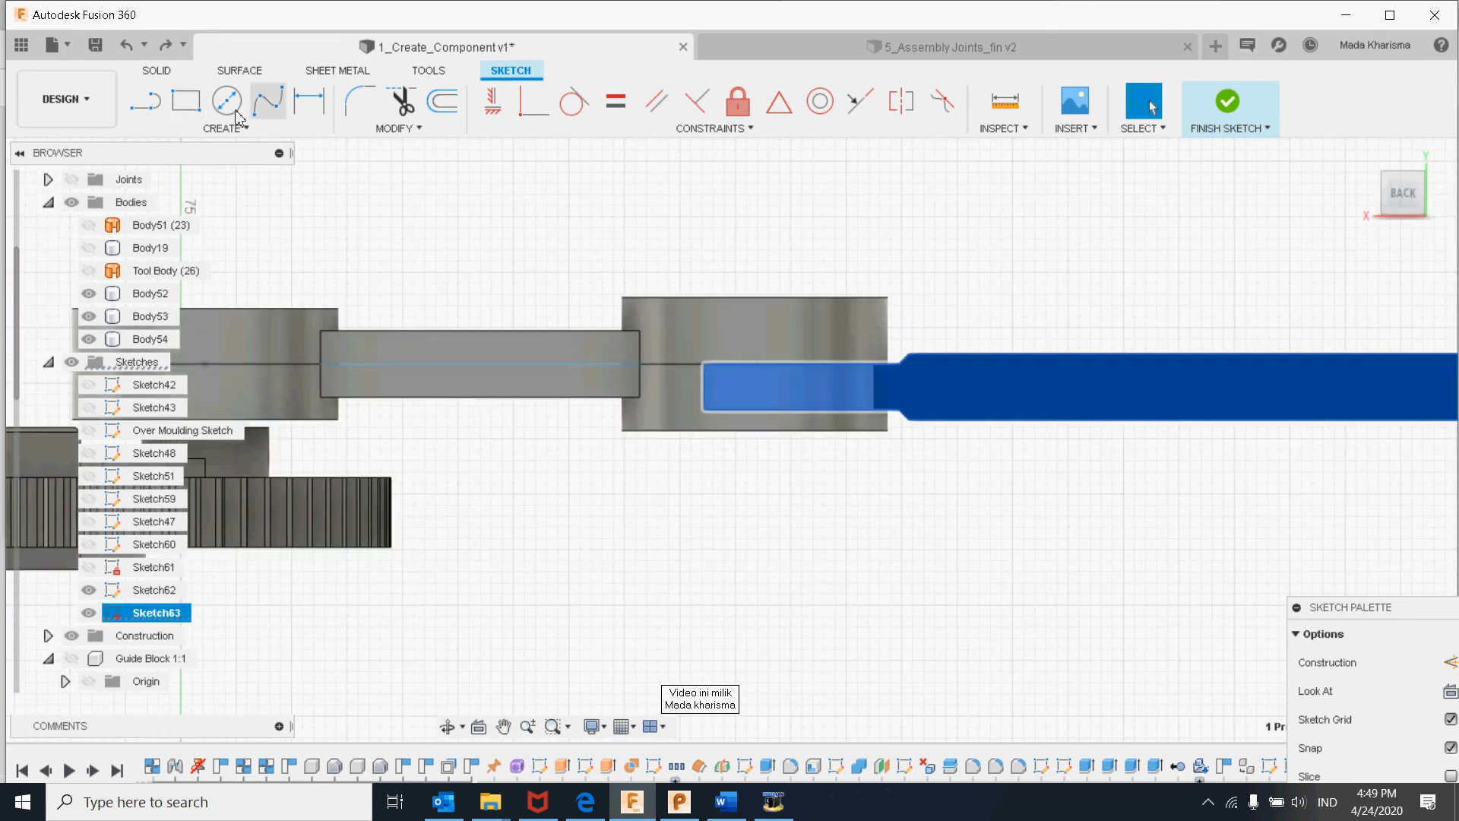
click(442, 102)
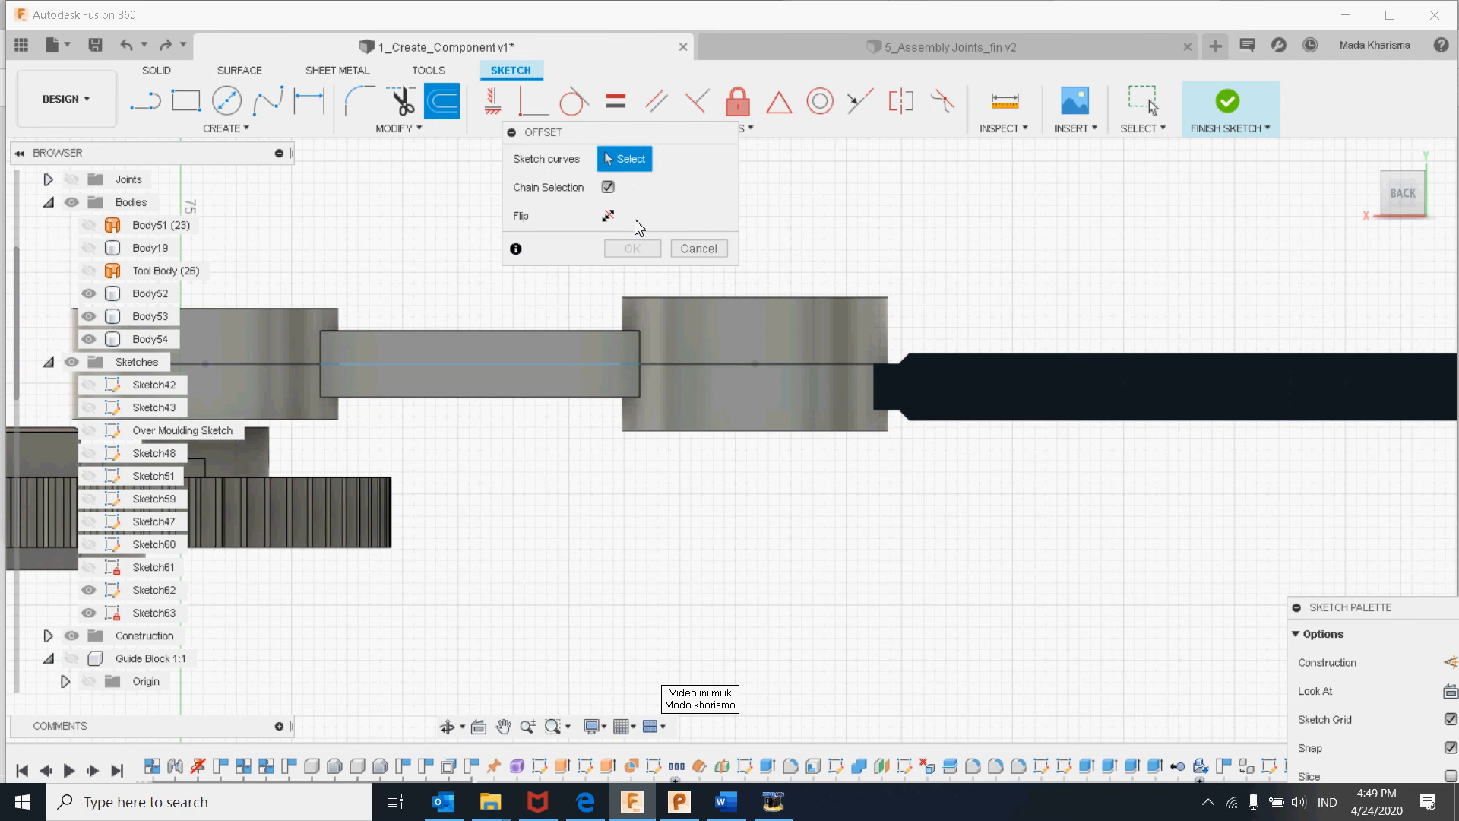
click(903, 365)
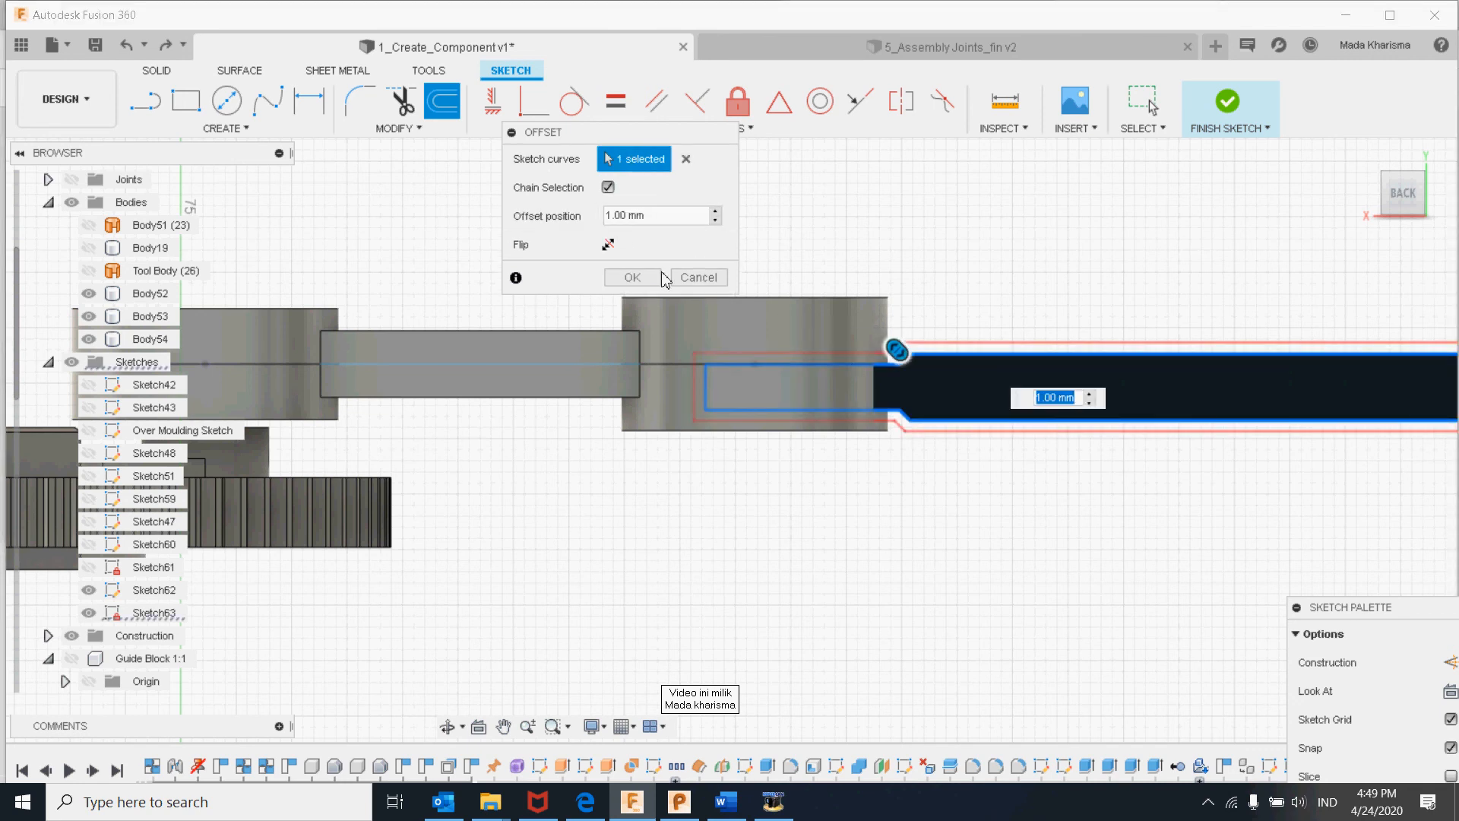
click(632, 277)
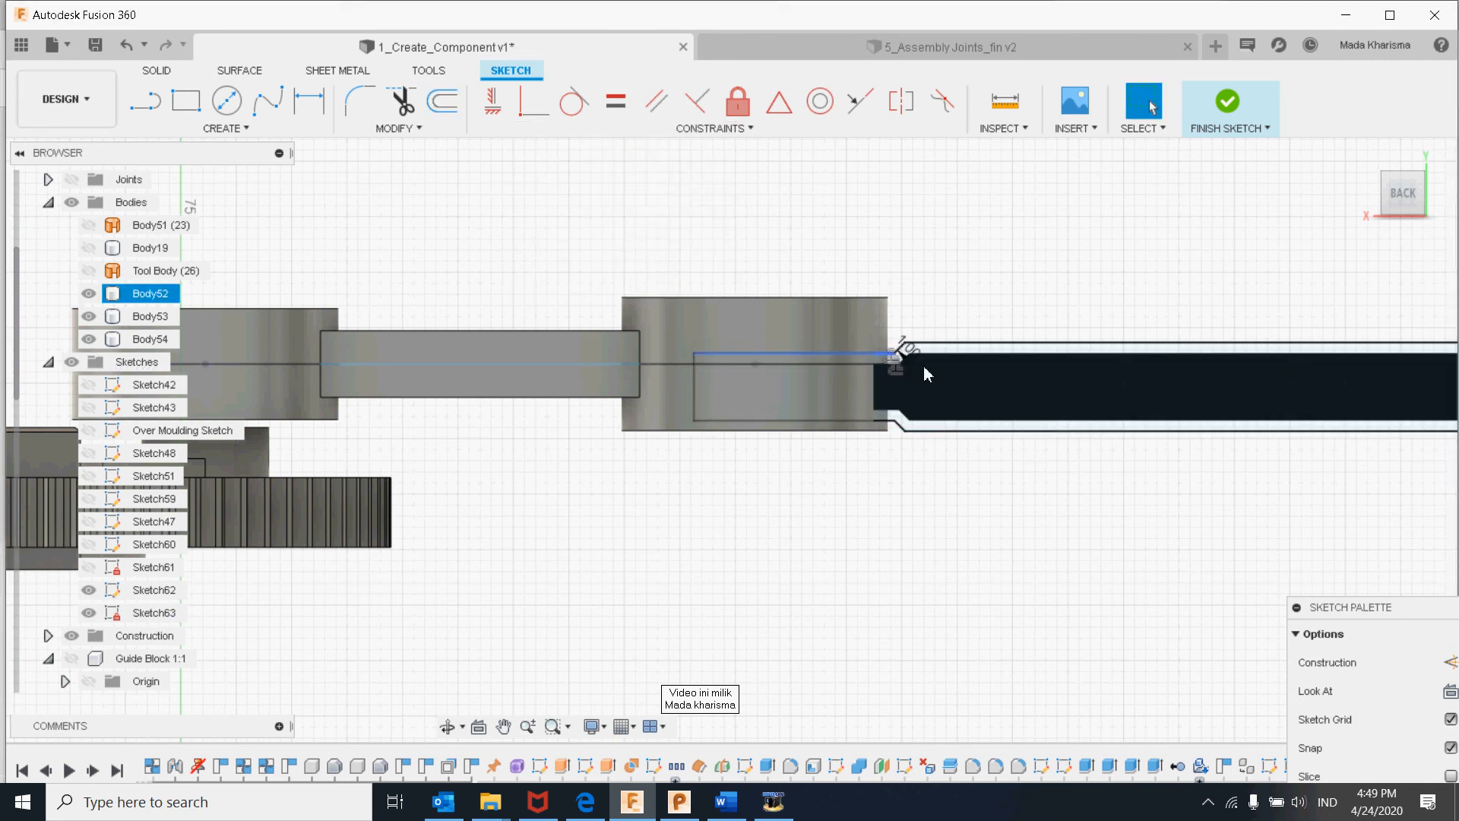
click(976, 353)
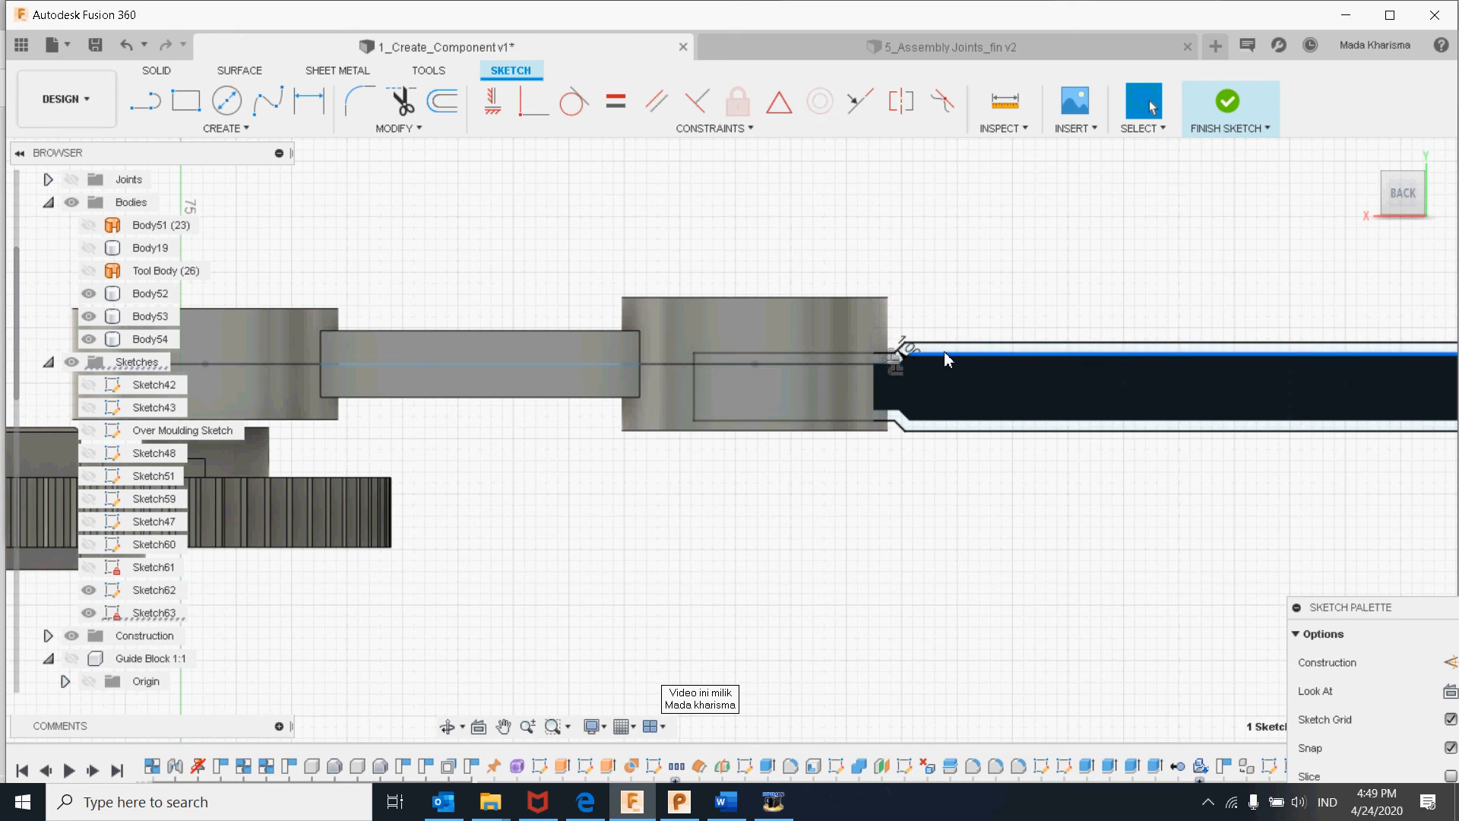
click(1221, 110)
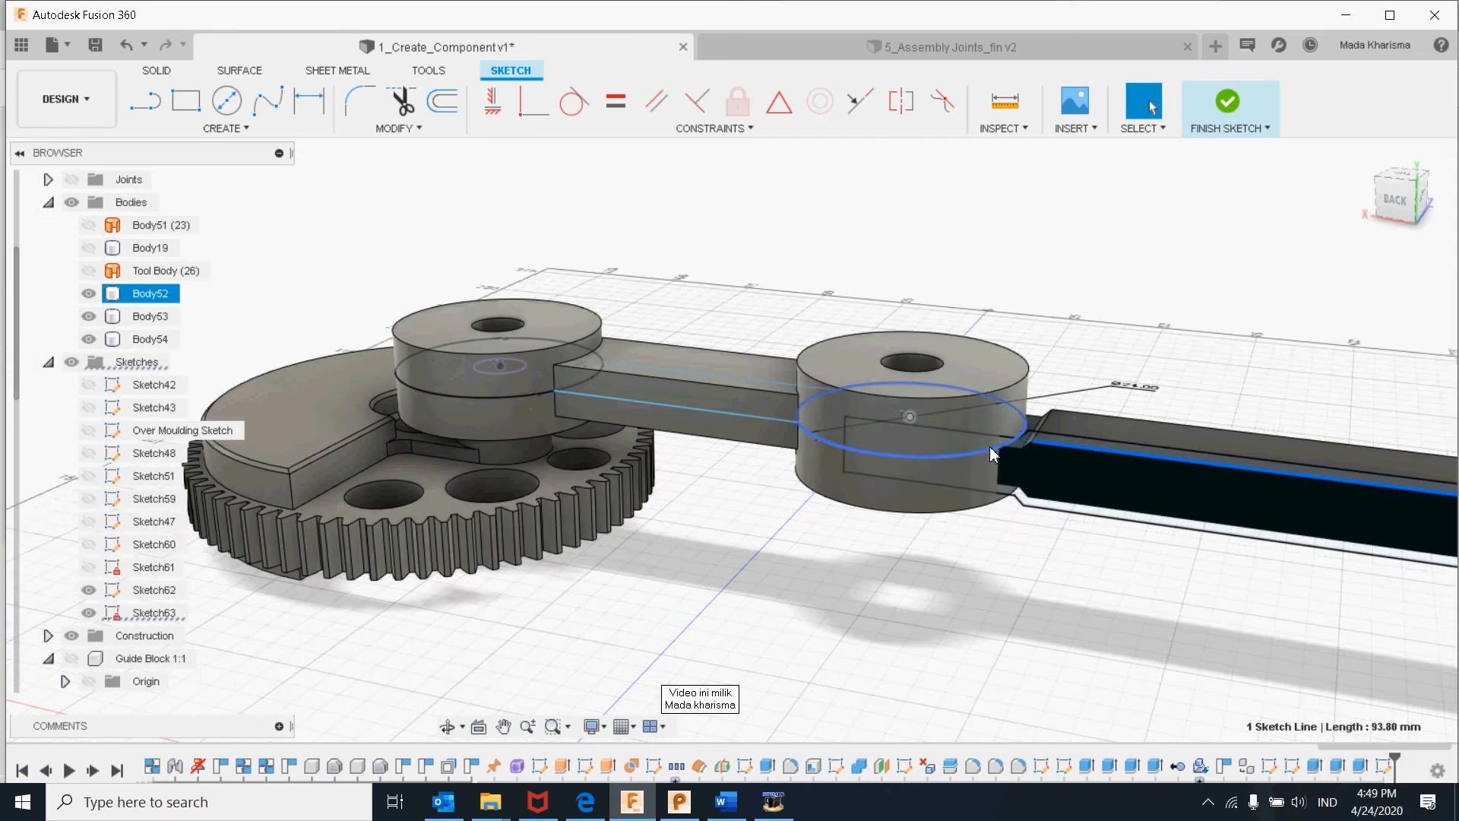
- Try a symmetric cut of 25 mm per side with the bar profile and its offset border, and undo it
click(1046, 462)
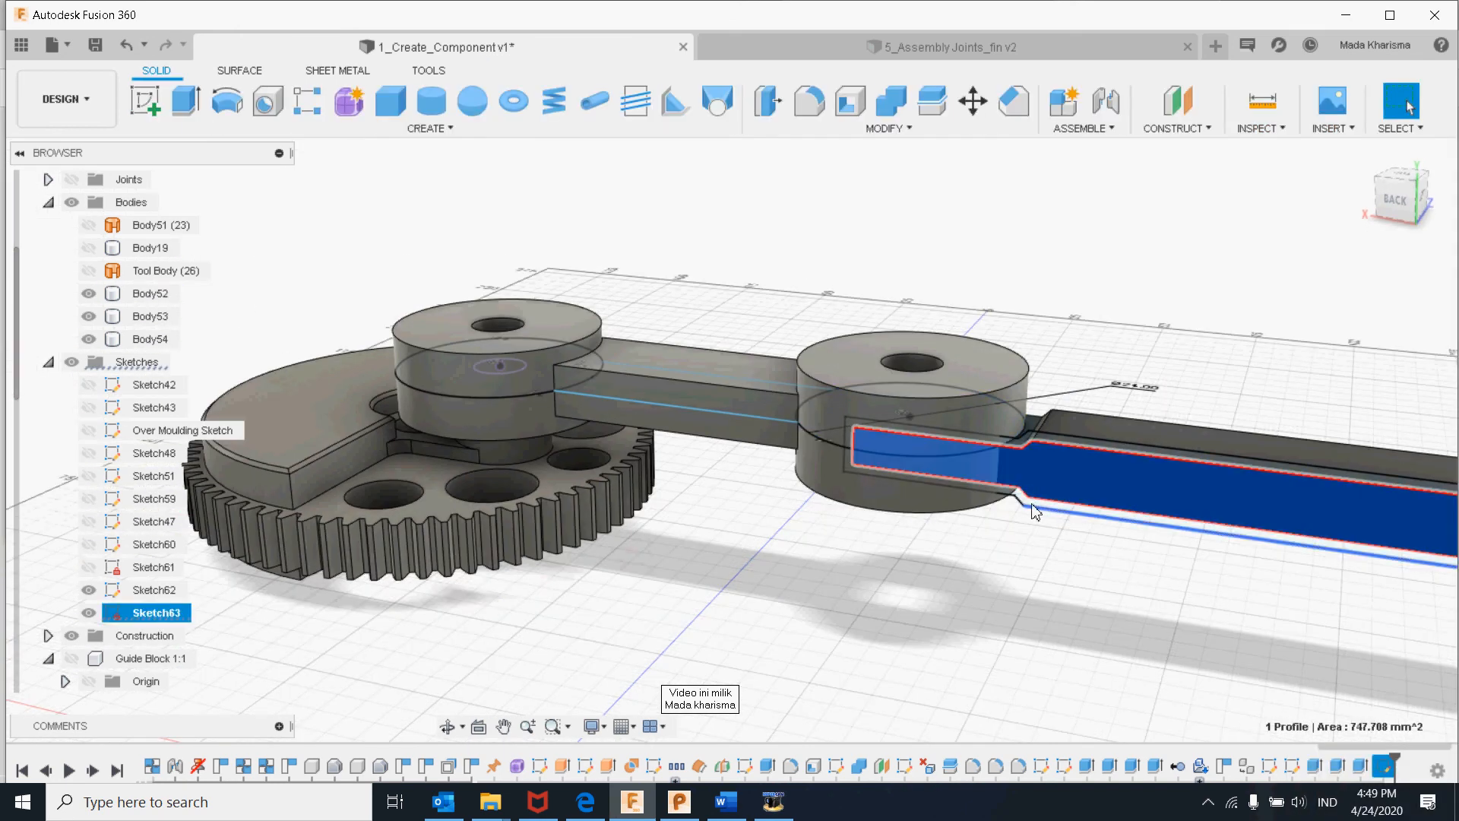
click(1040, 510)
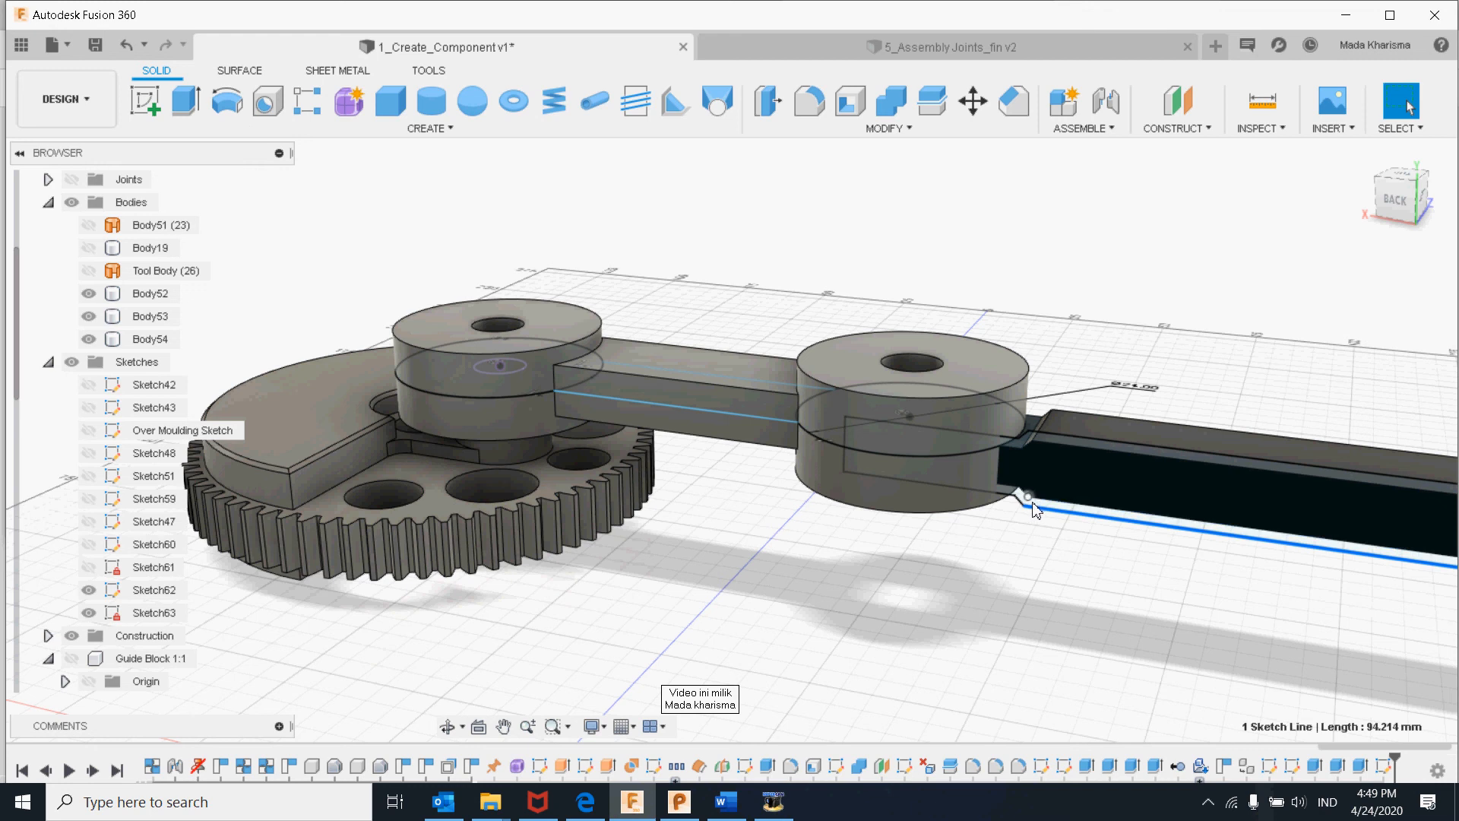
scroll(1049, 516, up, 5)
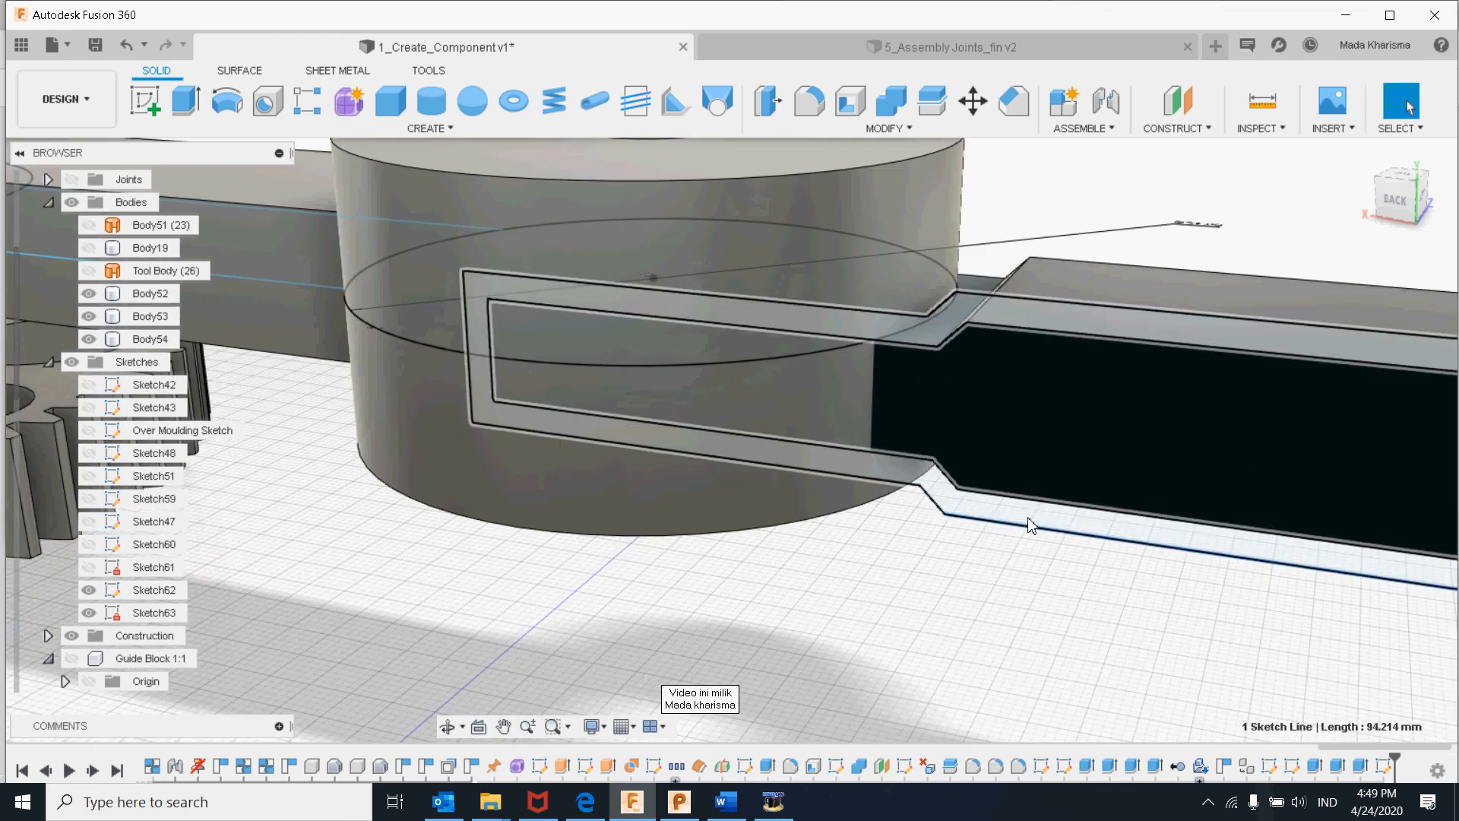
click(1032, 511)
ctrl+click(1022, 451)
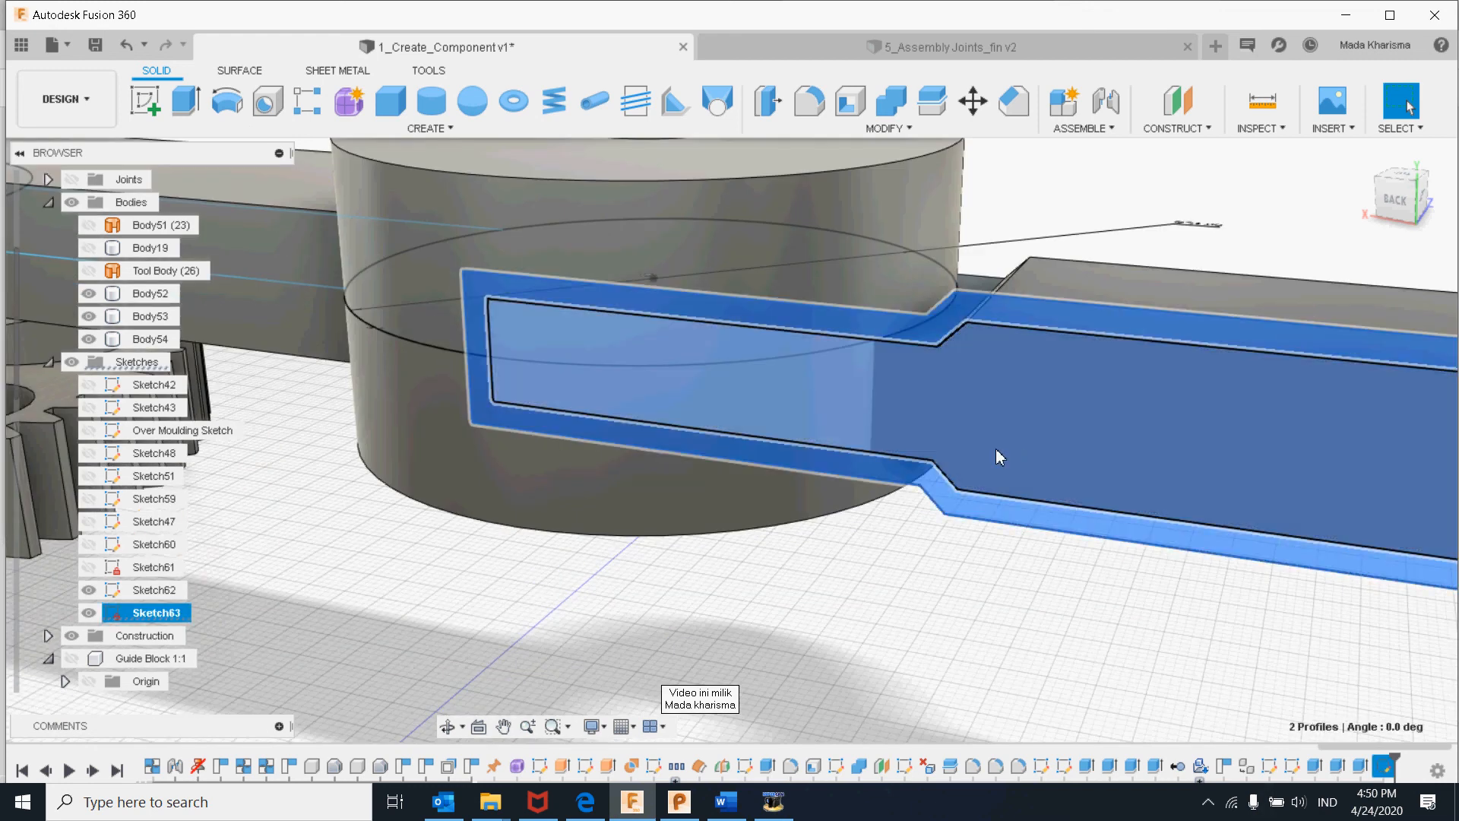
right_click(996, 449)
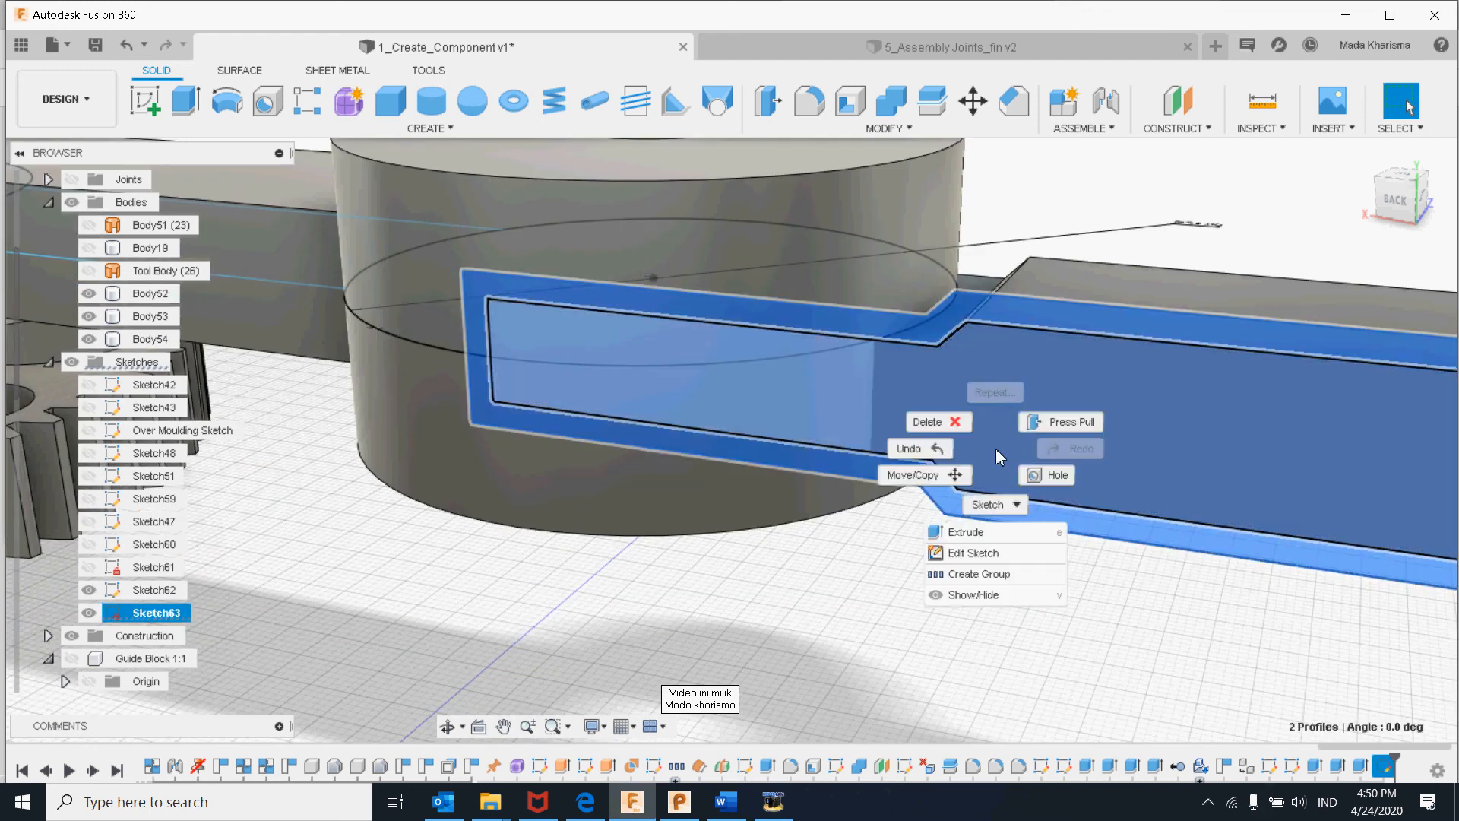
click(1059, 417)
scroll(987, 471, down, 6)
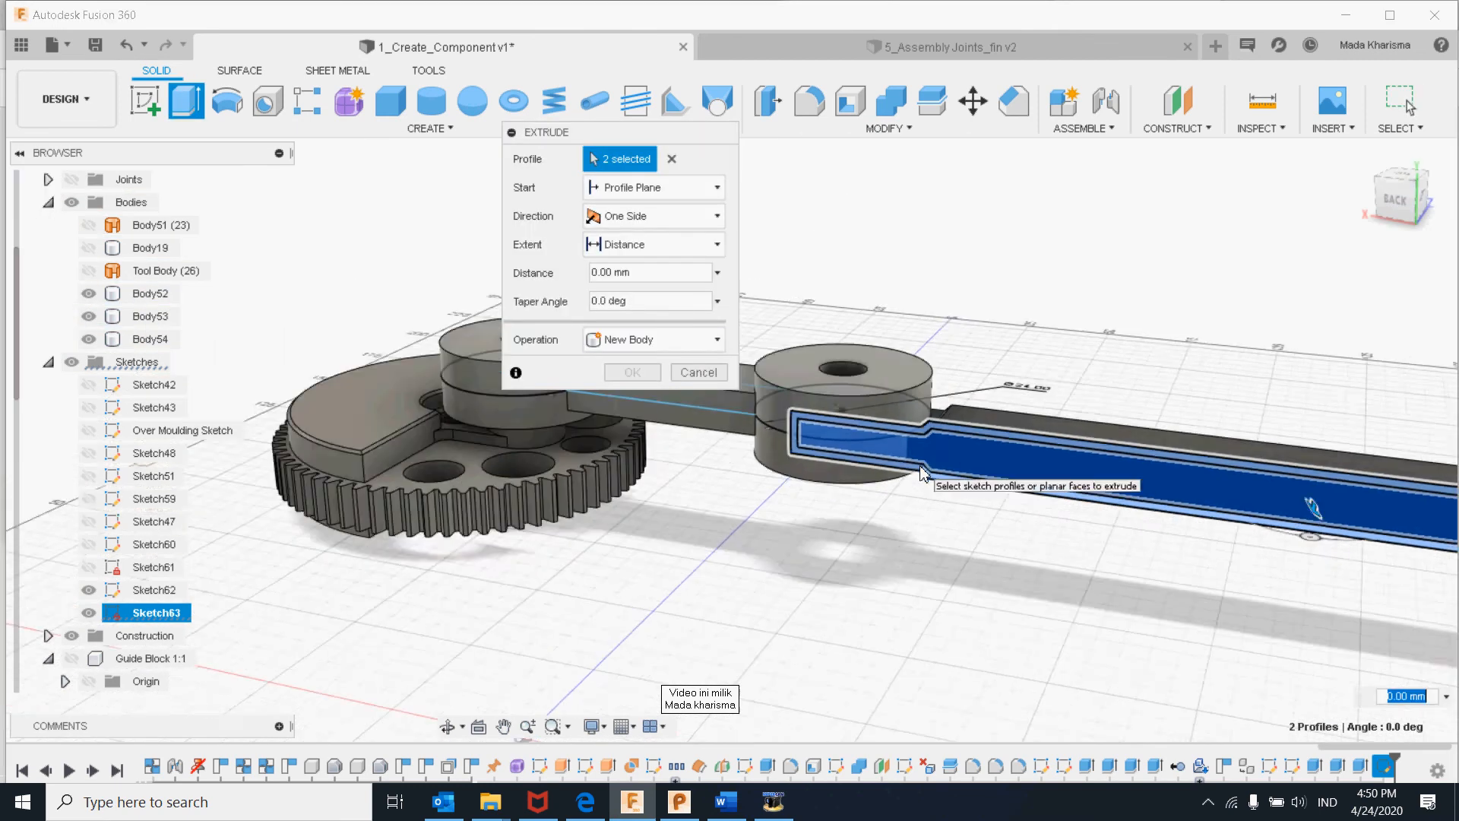
drag(1260, 507, 1245, 574)
click(644, 216)
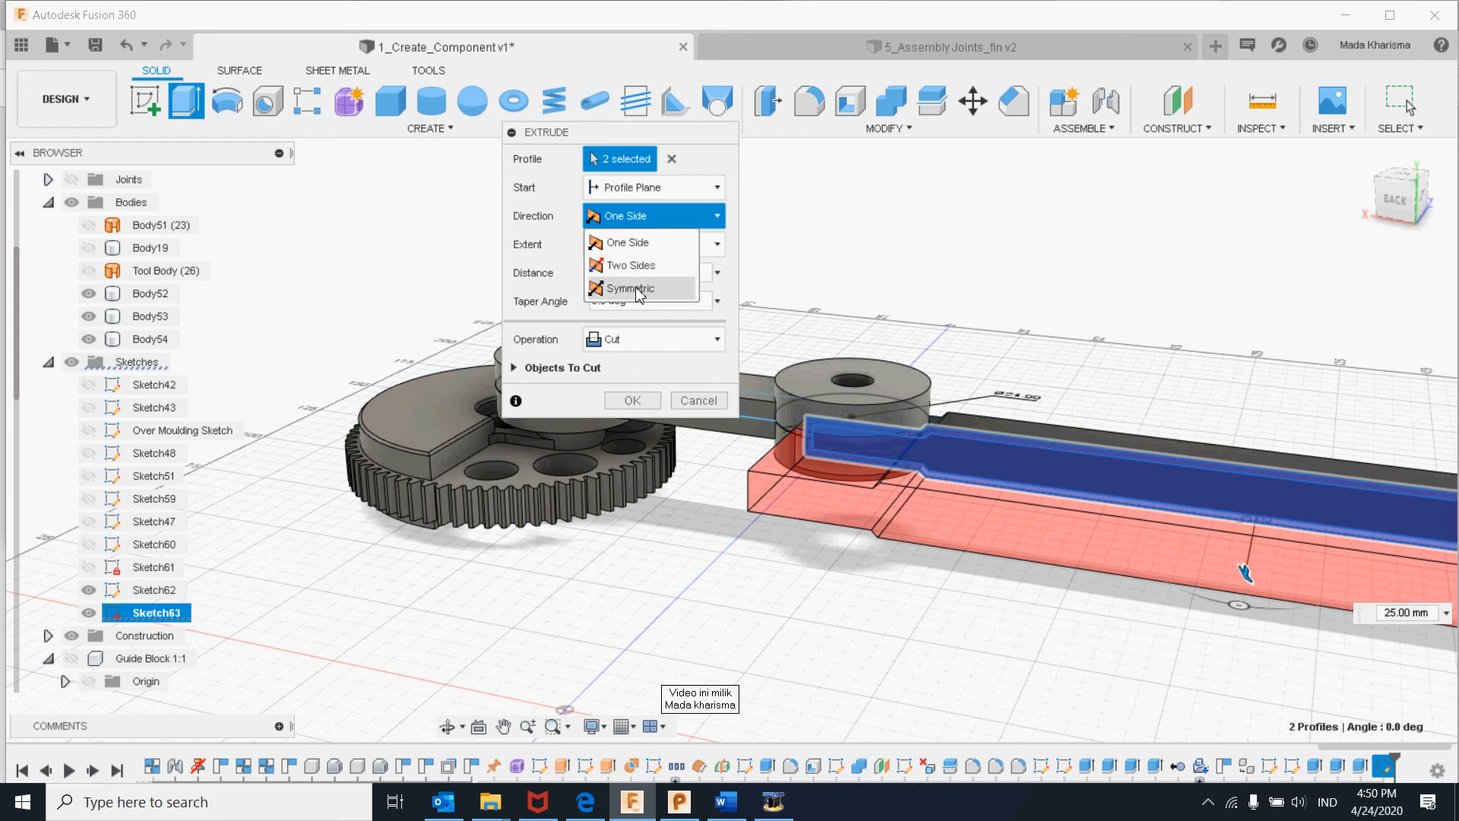
click(625, 286)
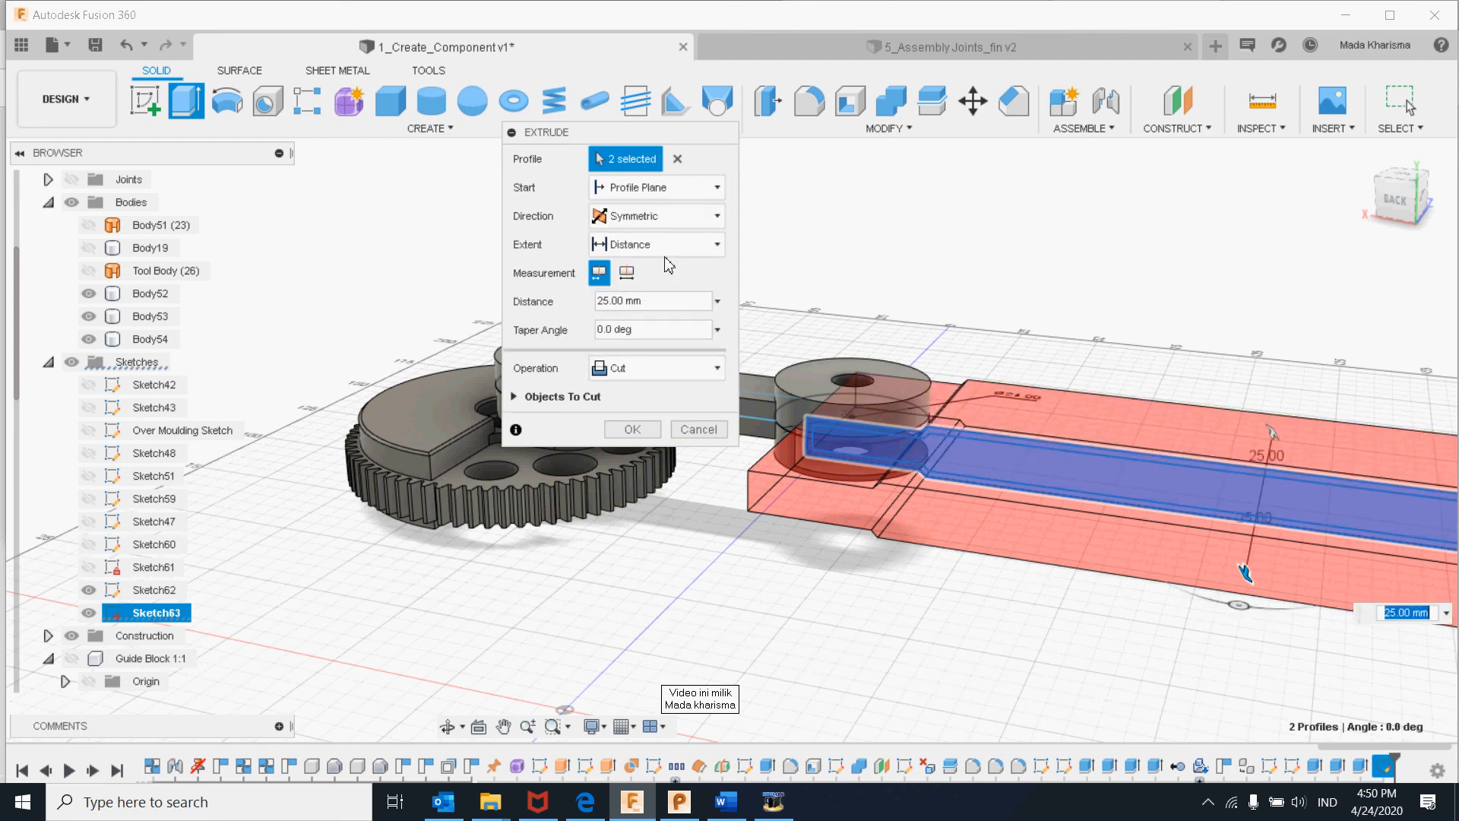
click(656, 431)
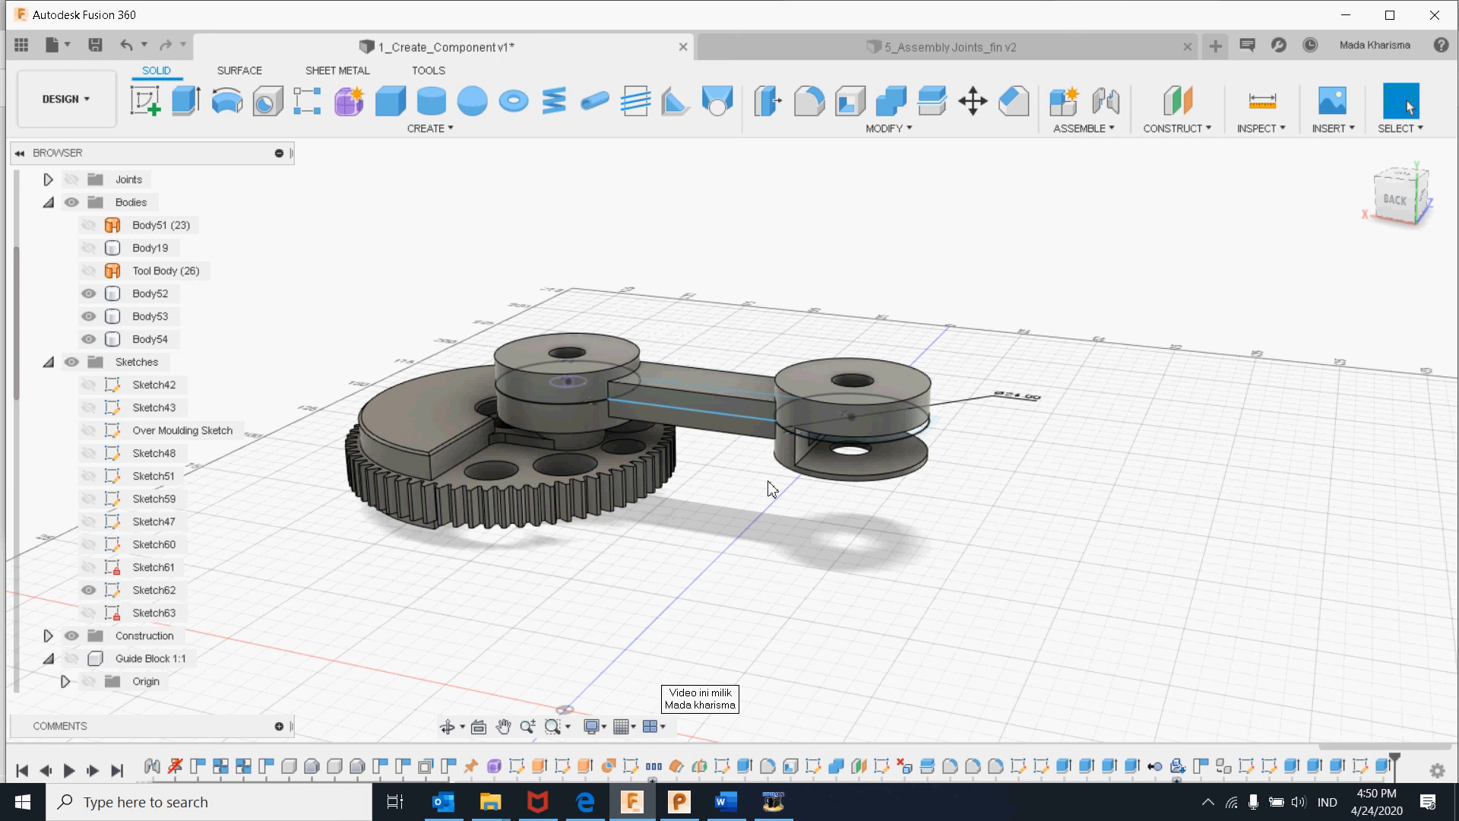
click(126, 52)
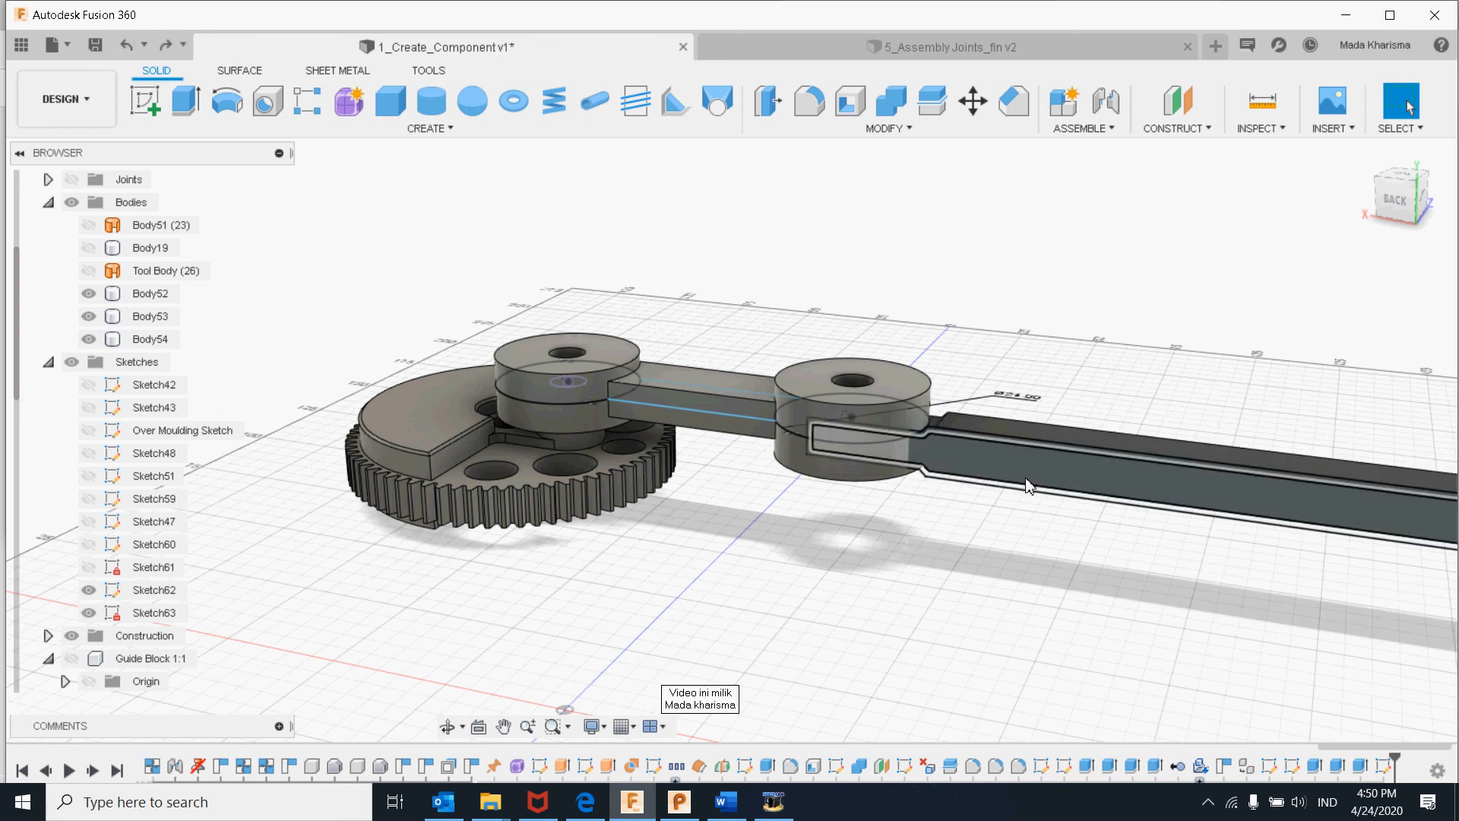
- Set up a symmetric extruded cut of 15 mm per side using Sketch63's bar profile and its surrounding offset border
scroll(992, 489, up, 10)
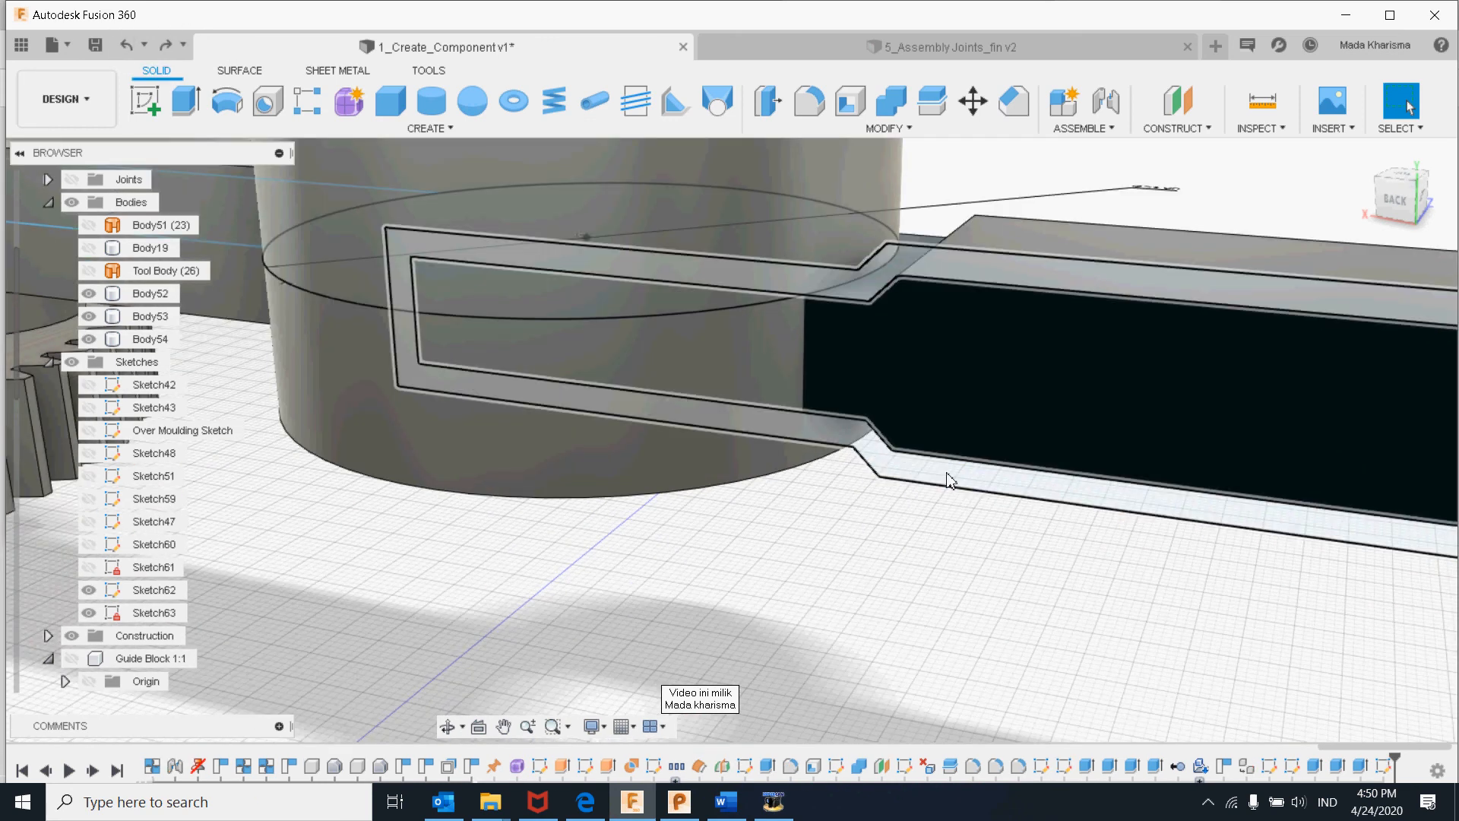
click(950, 479)
shift+click(929, 412)
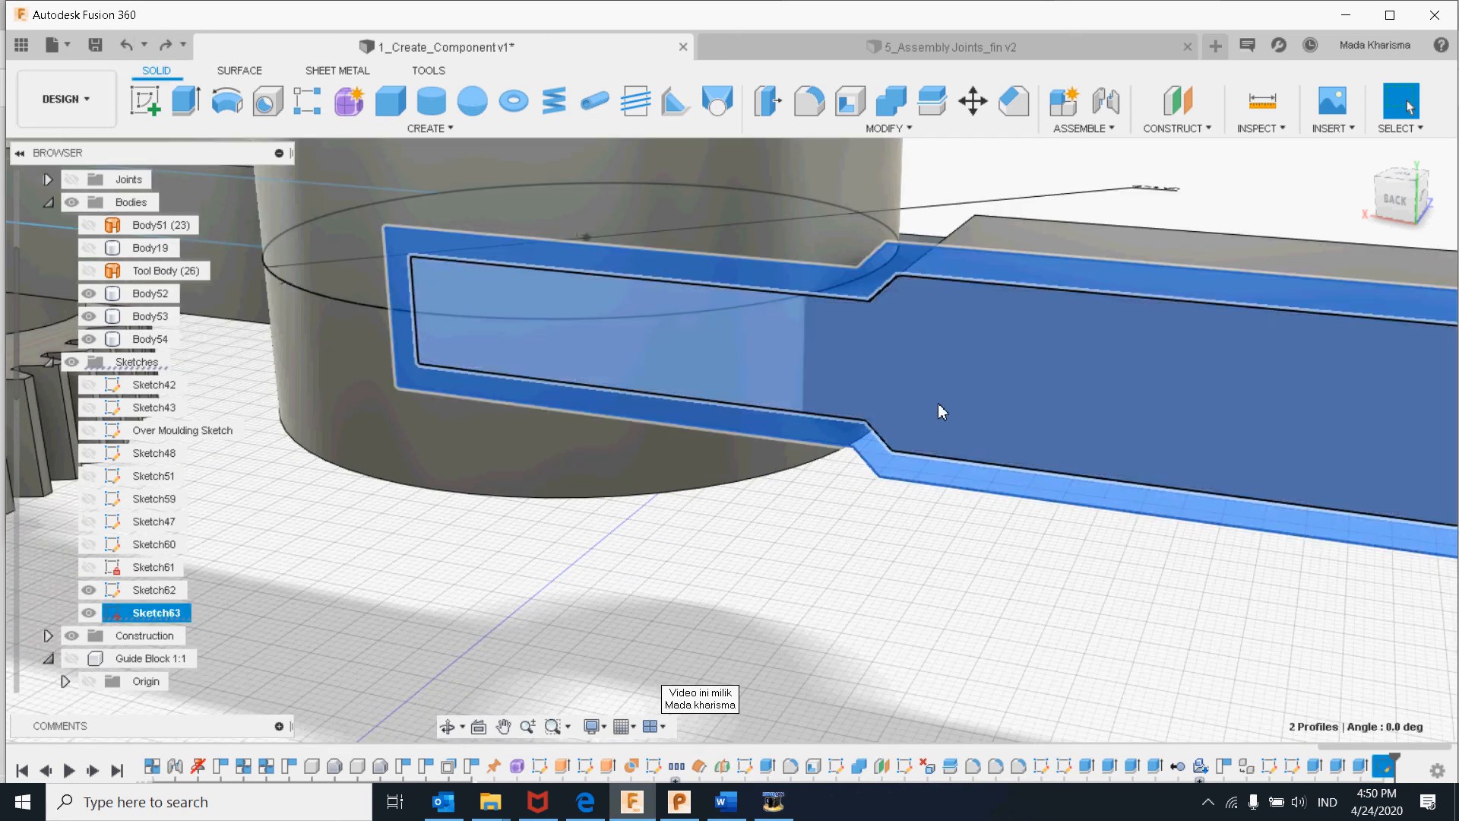
right_click(884, 340)
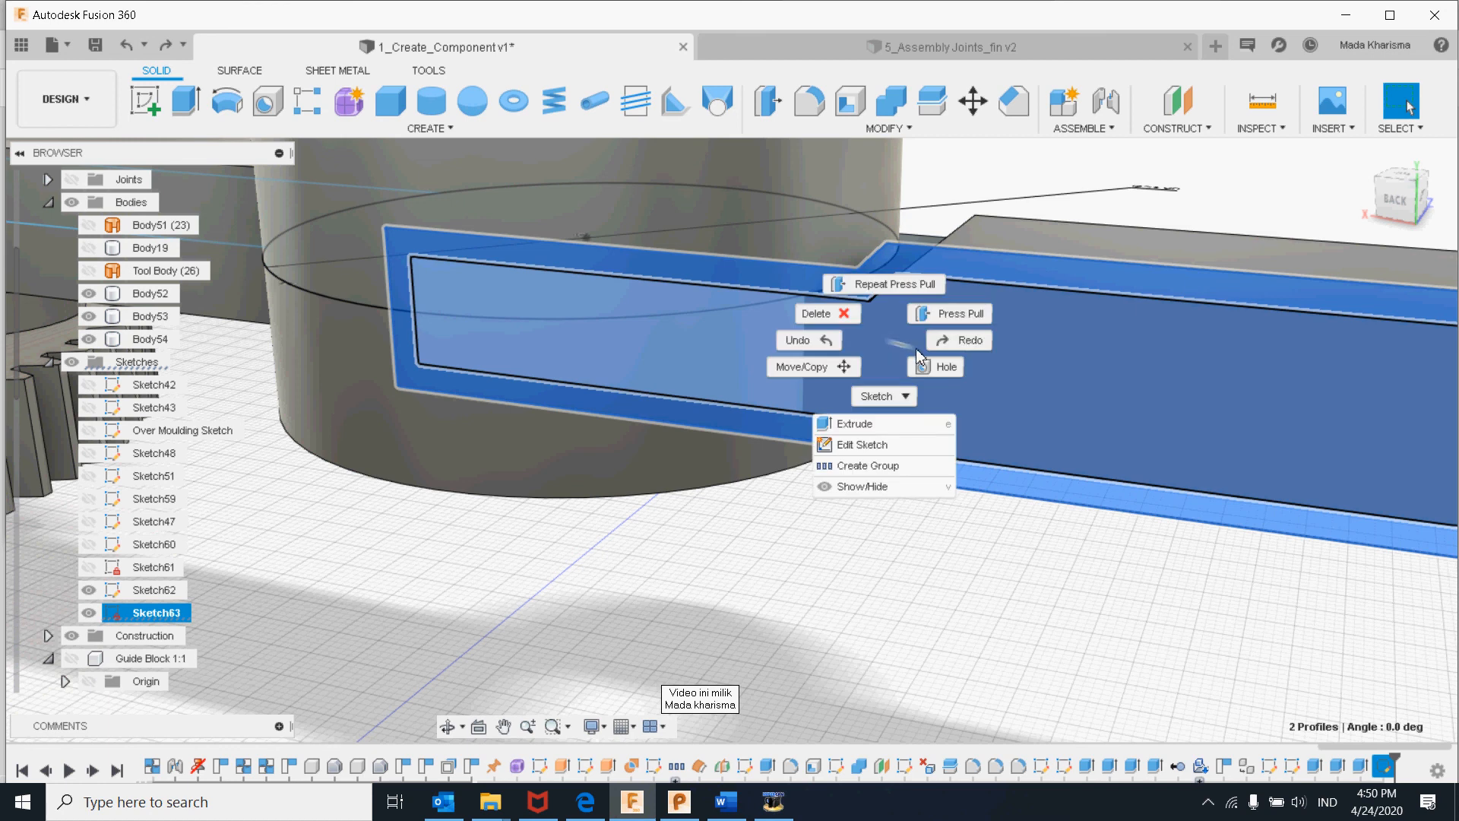
click(959, 317)
scroll(985, 420, down, 10)
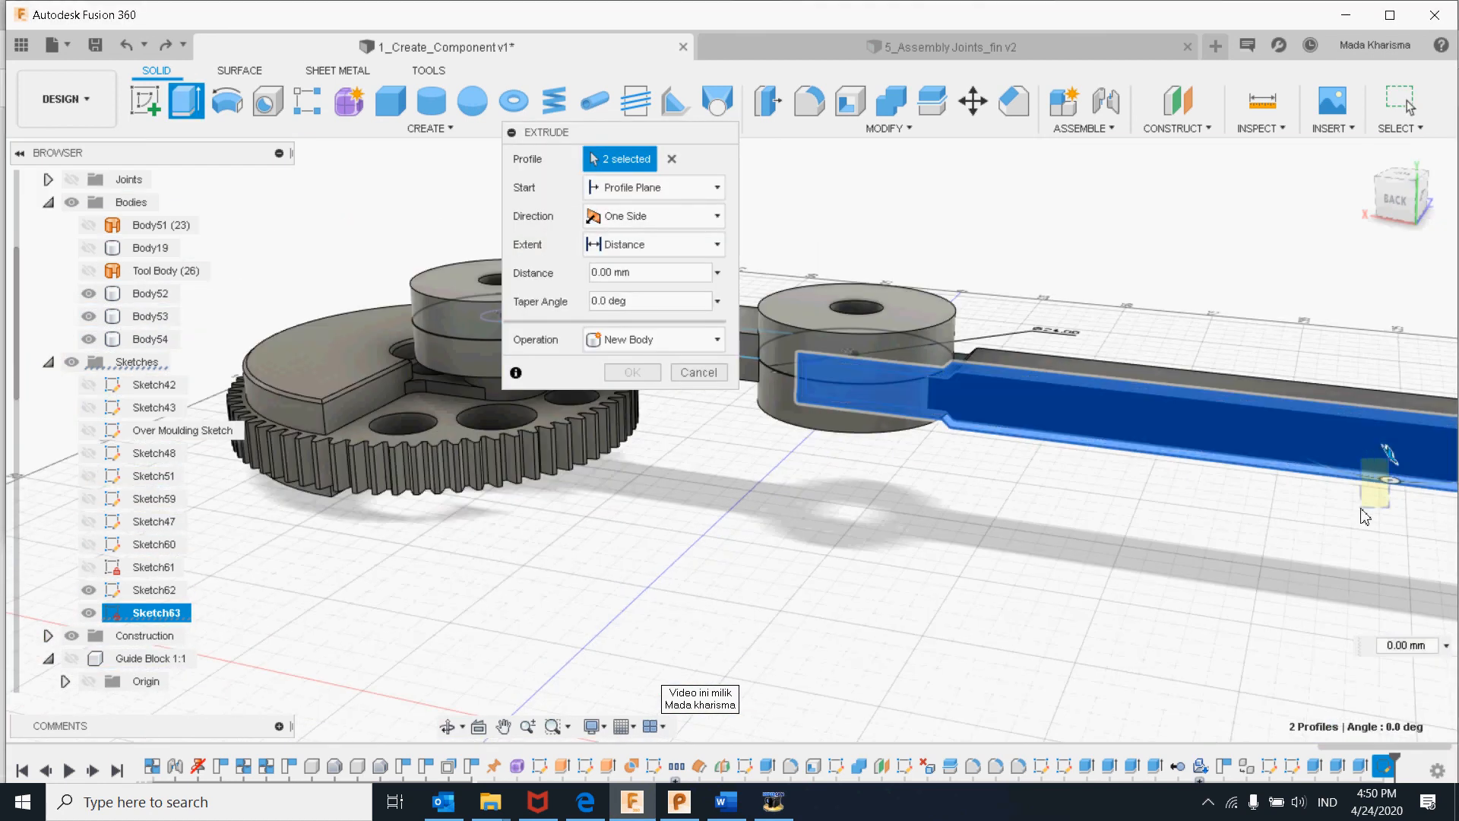
drag(1332, 546, 1338, 540)
click(1370, 445)
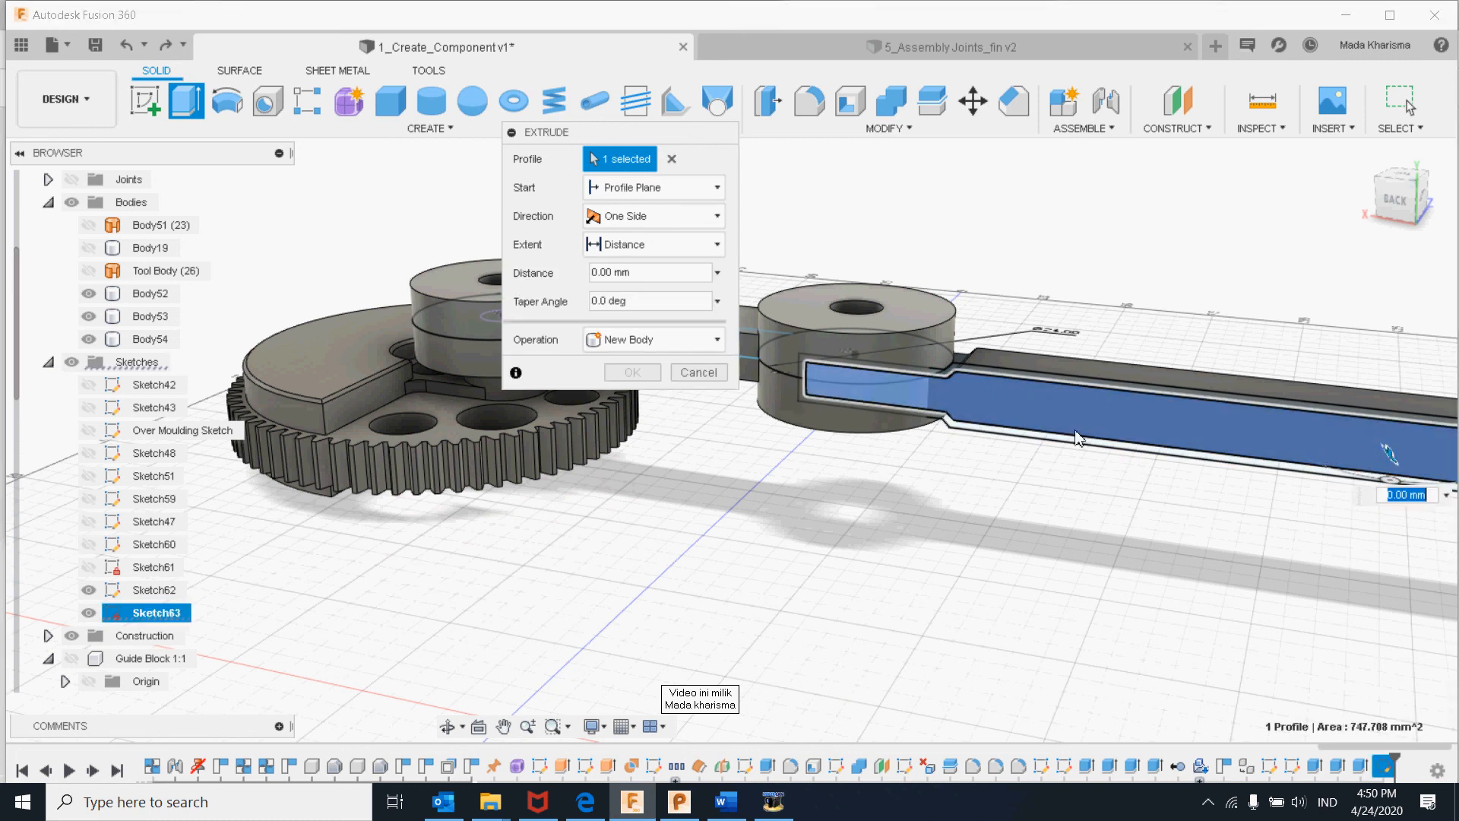
click(1097, 382)
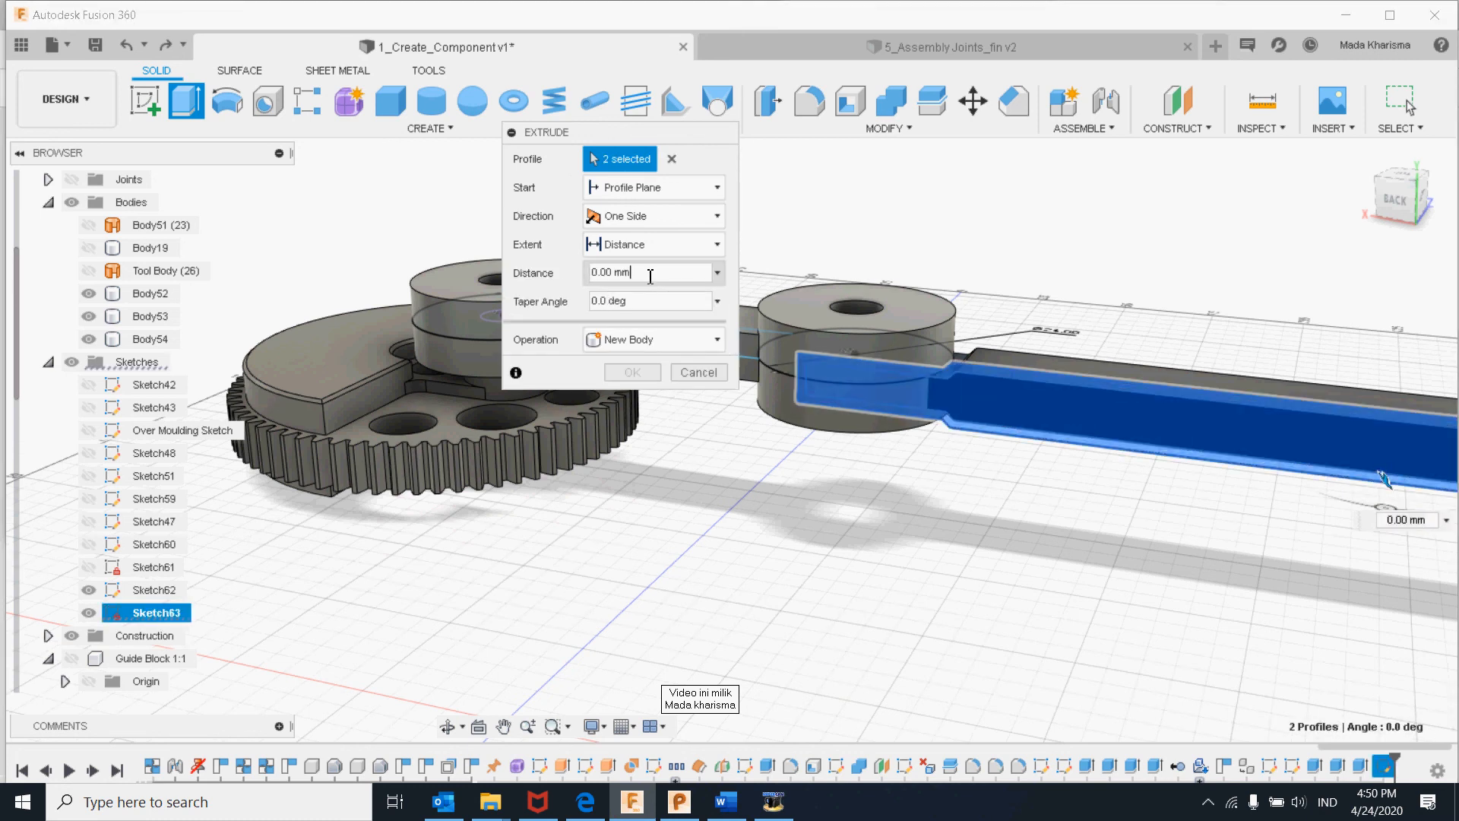
drag(652, 273, 585, 281)
text(15)
click(661, 217)
click(659, 290)
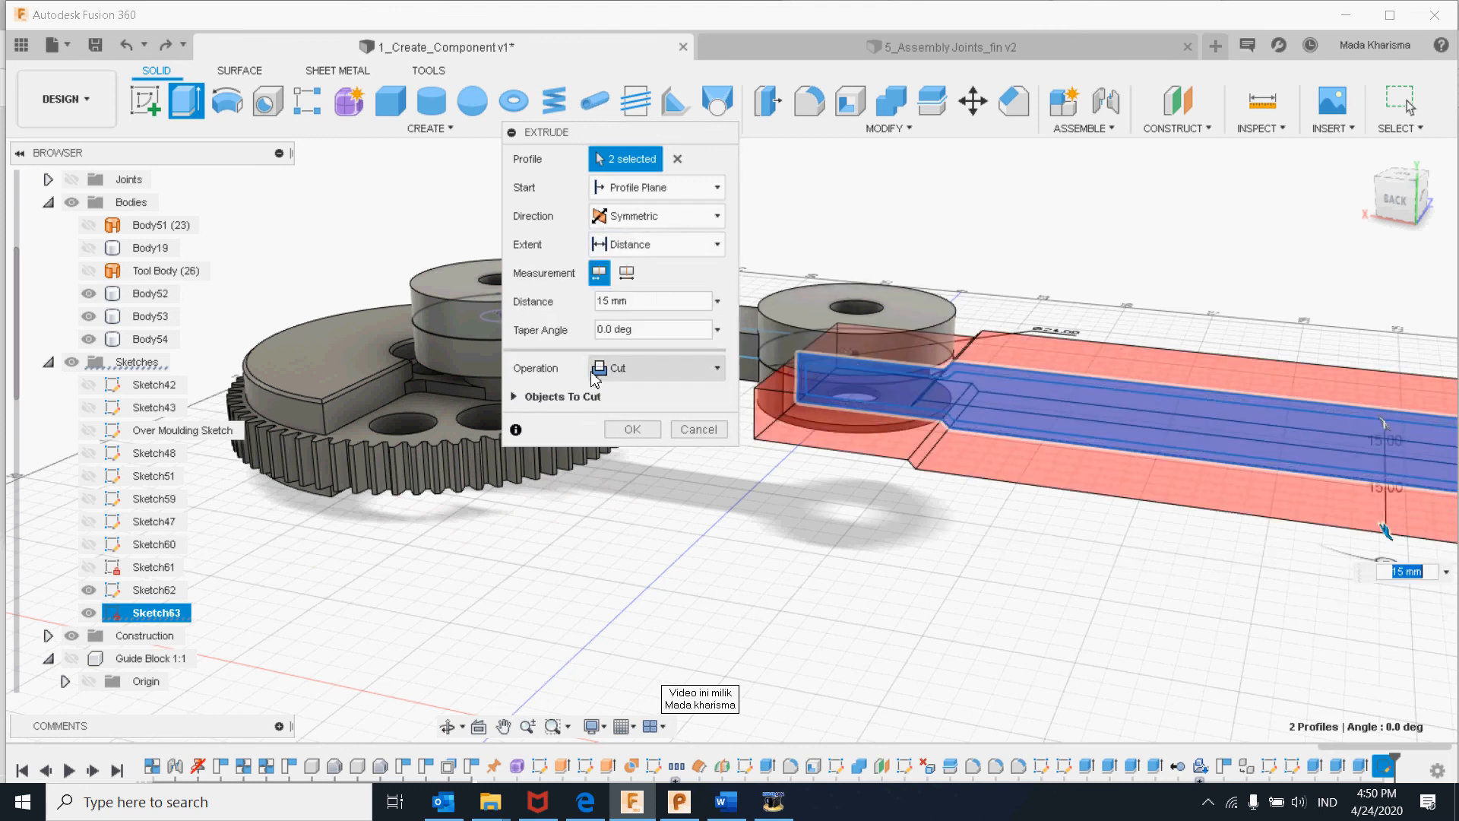
- Limit the cut to Body52 by excluding the three Body1 objects, and apply the cut
click(528, 397)
click(524, 454)
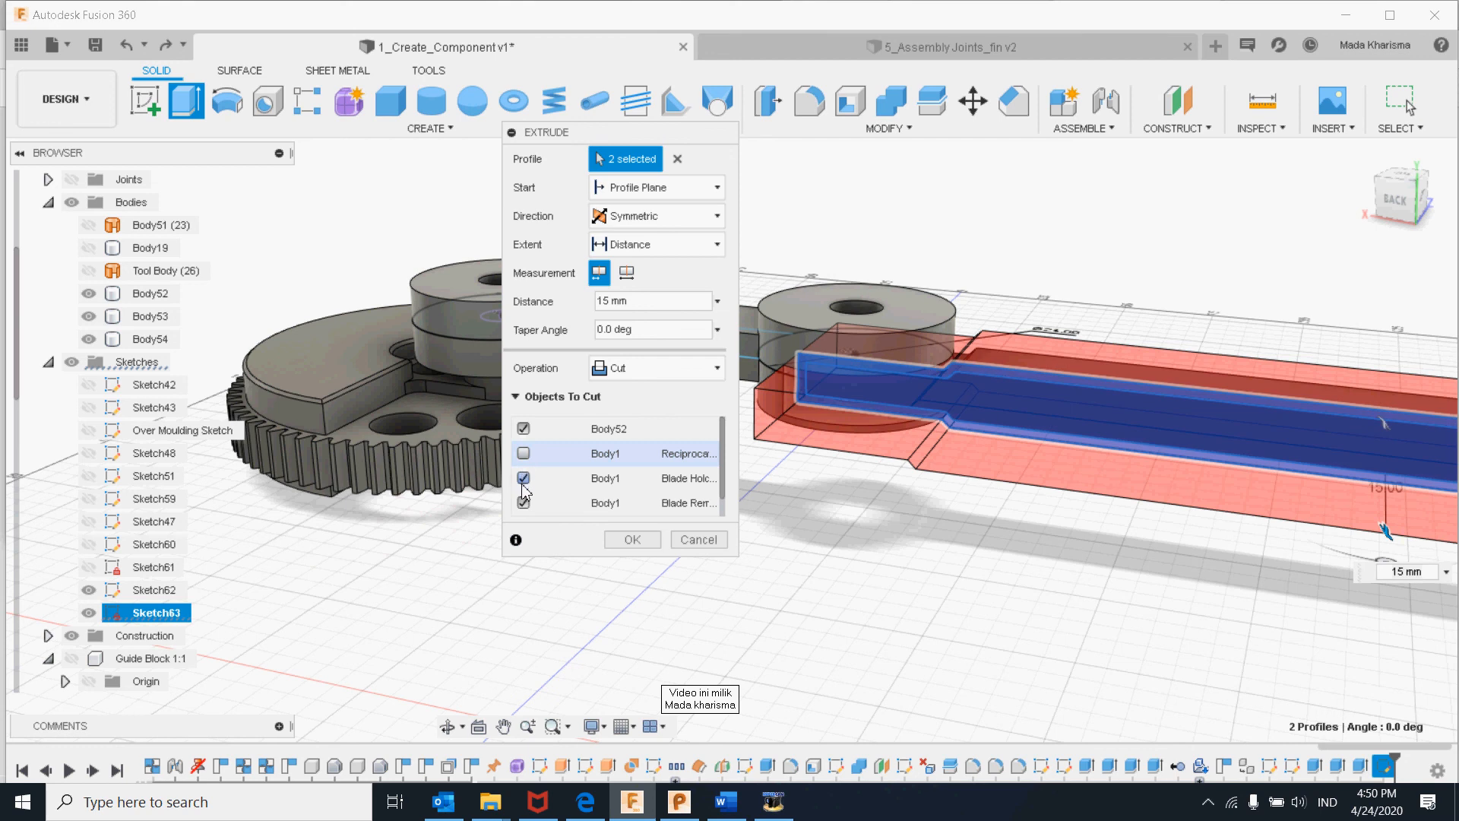
click(524, 478)
click(524, 502)
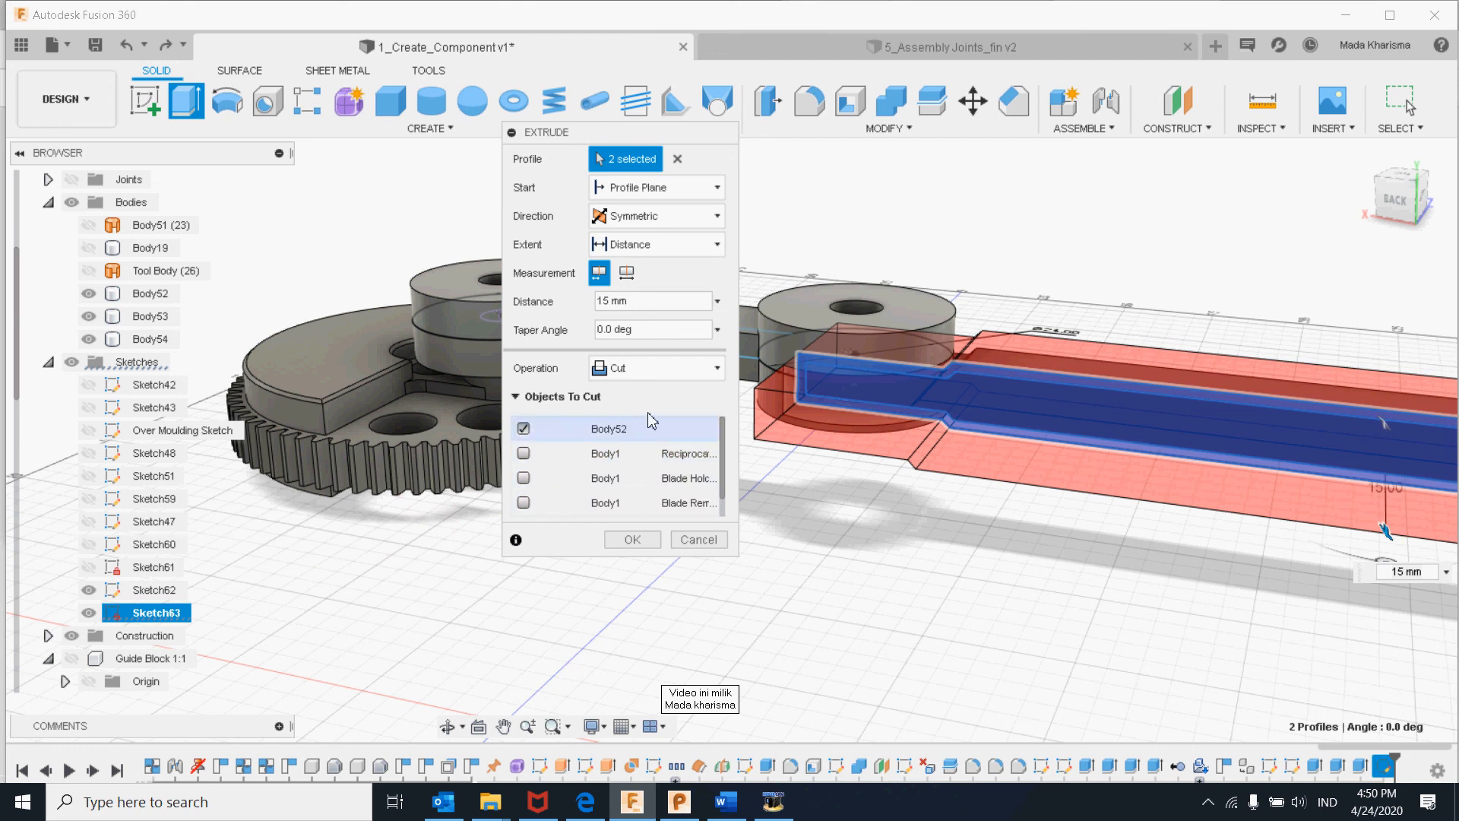
click(631, 540)
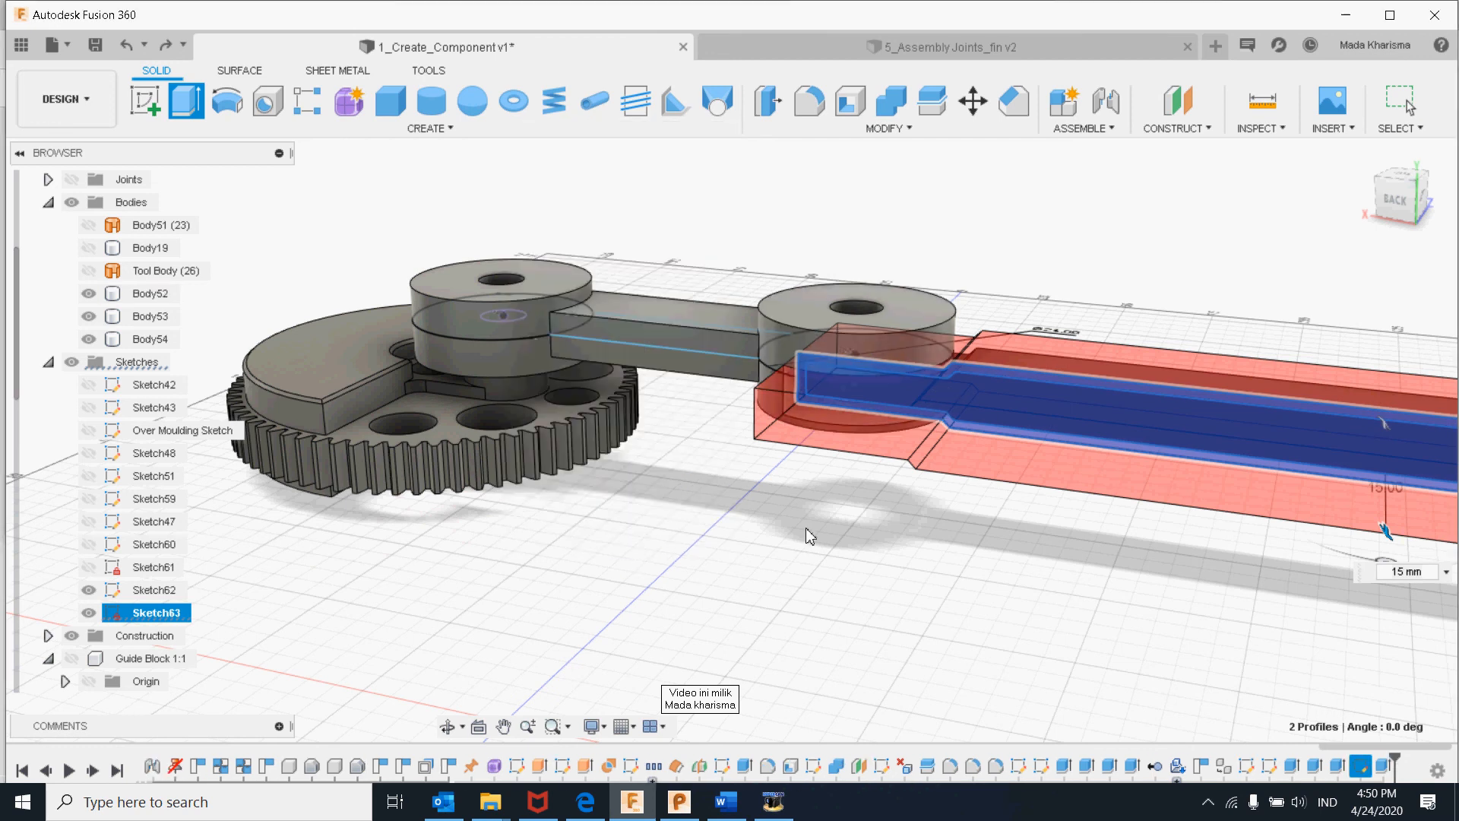
- Examine the clearance around the blade holder bar in the link's slotted ring from the back and from an angle
click(1419, 183)
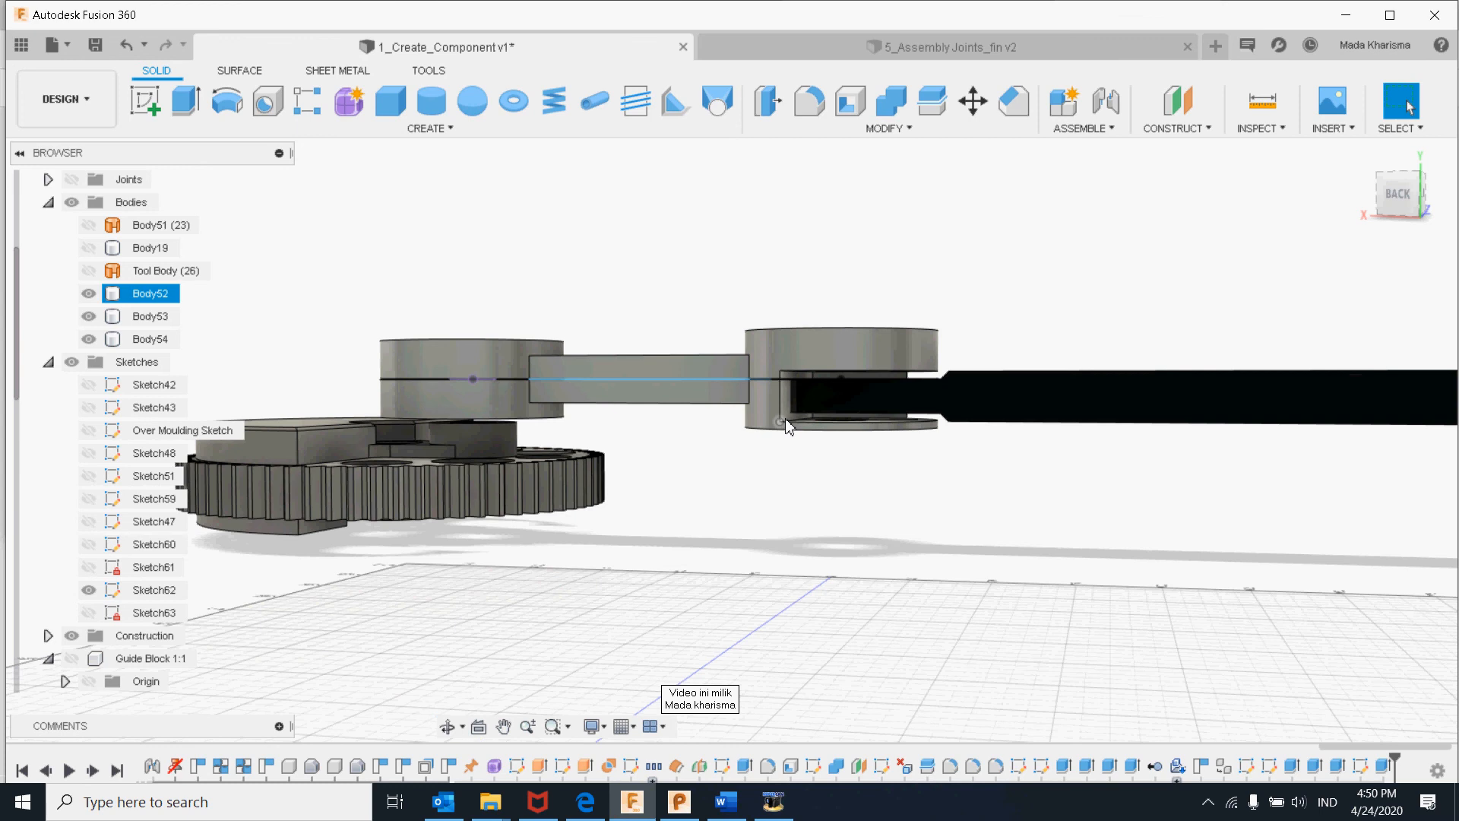
click(1390, 195)
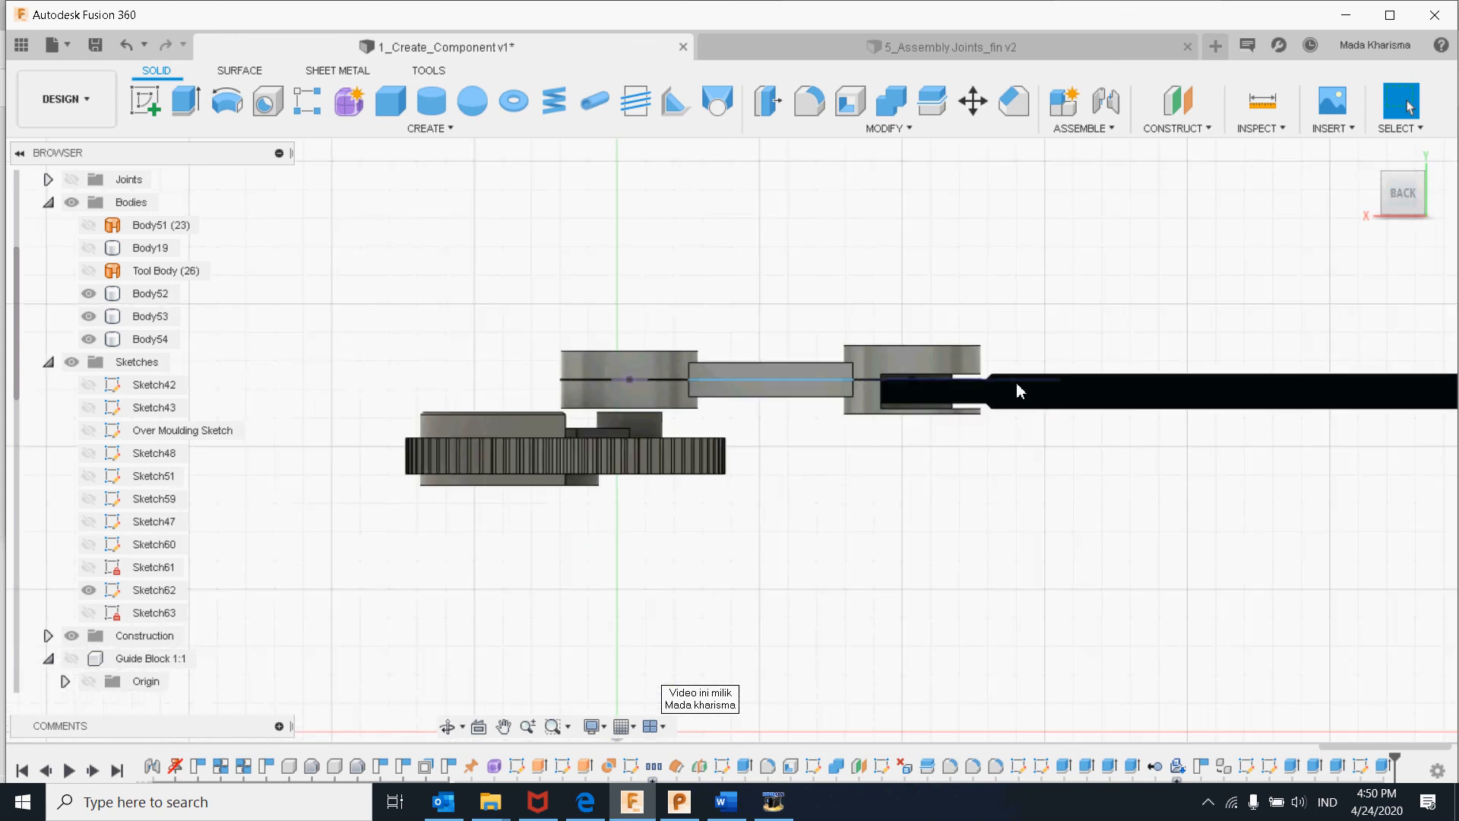
scroll(978, 397, down, 3)
scroll(974, 401, up, 4)
scroll(975, 400, up, 3)
shift+middle_drag(943, 388, 1013, 488)
scroll(941, 391, up, 4)
scroll(897, 411, down, 5)
scroll(897, 411, up, 8)
scroll(897, 411, down, 6)
scroll(1012, 489, up, 2)
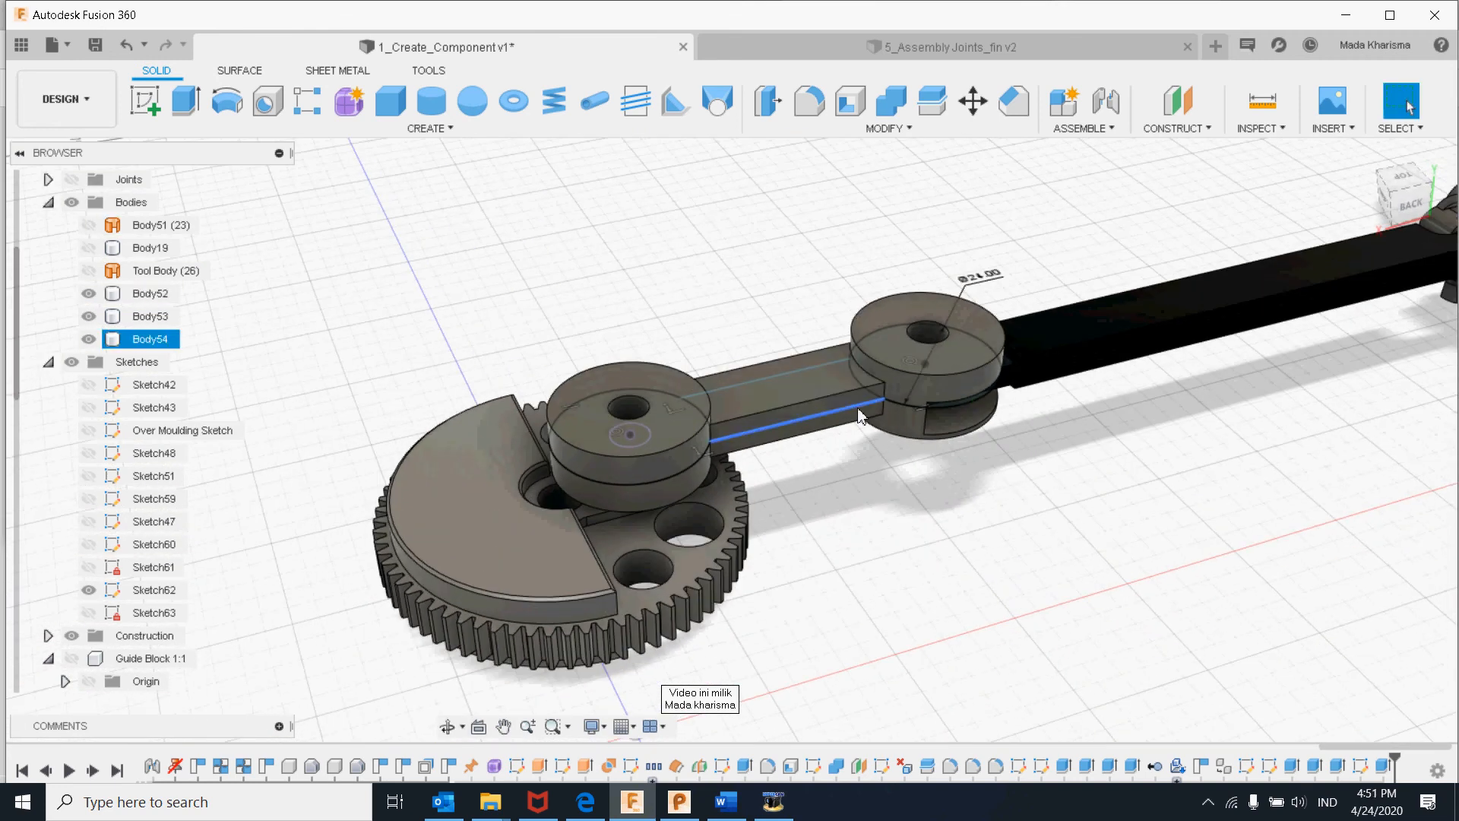
click(156, 302)
ctrl+click(152, 317)
ctrl+click(152, 339)
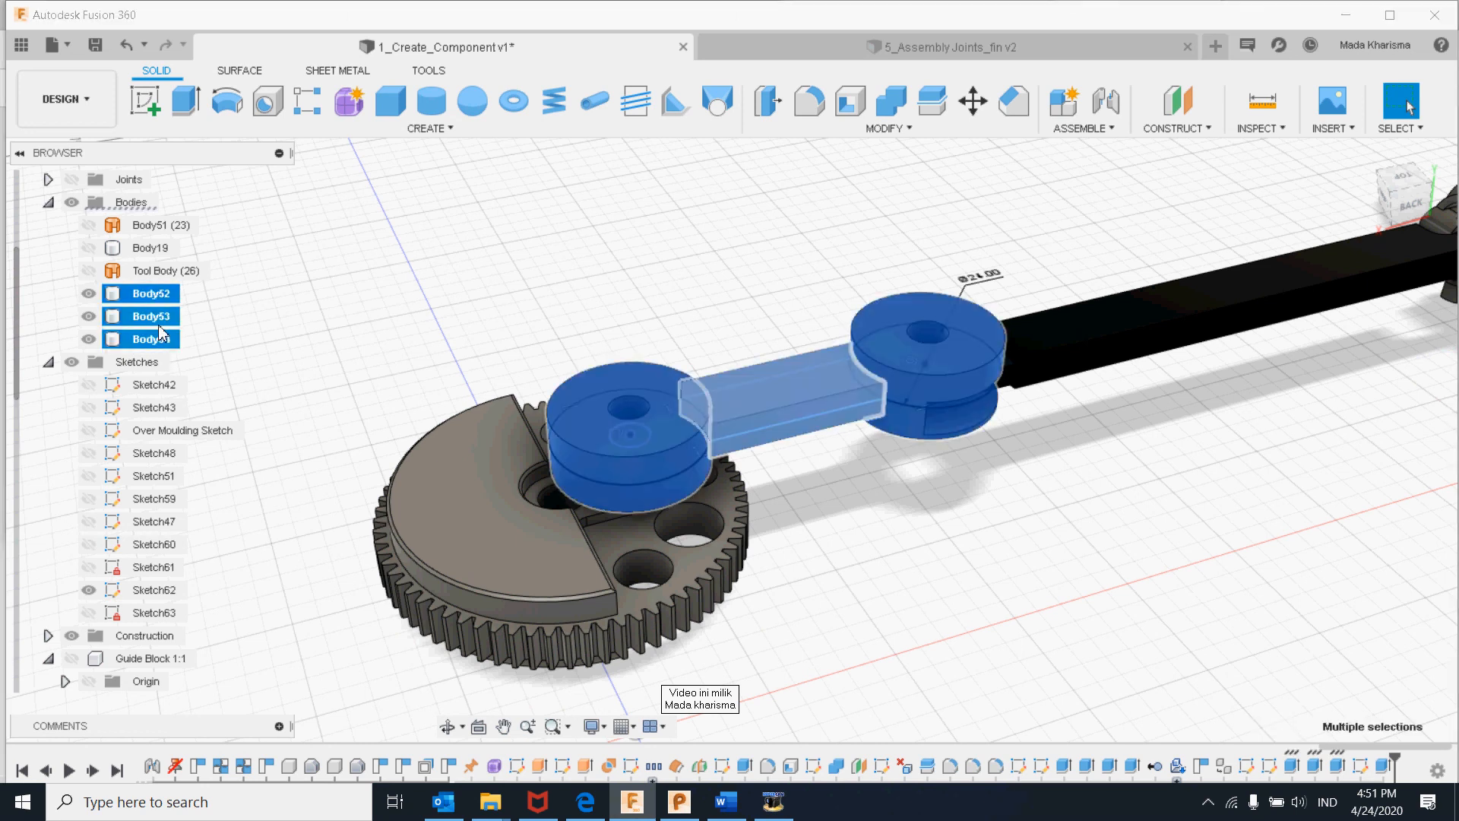
click(324, 279)
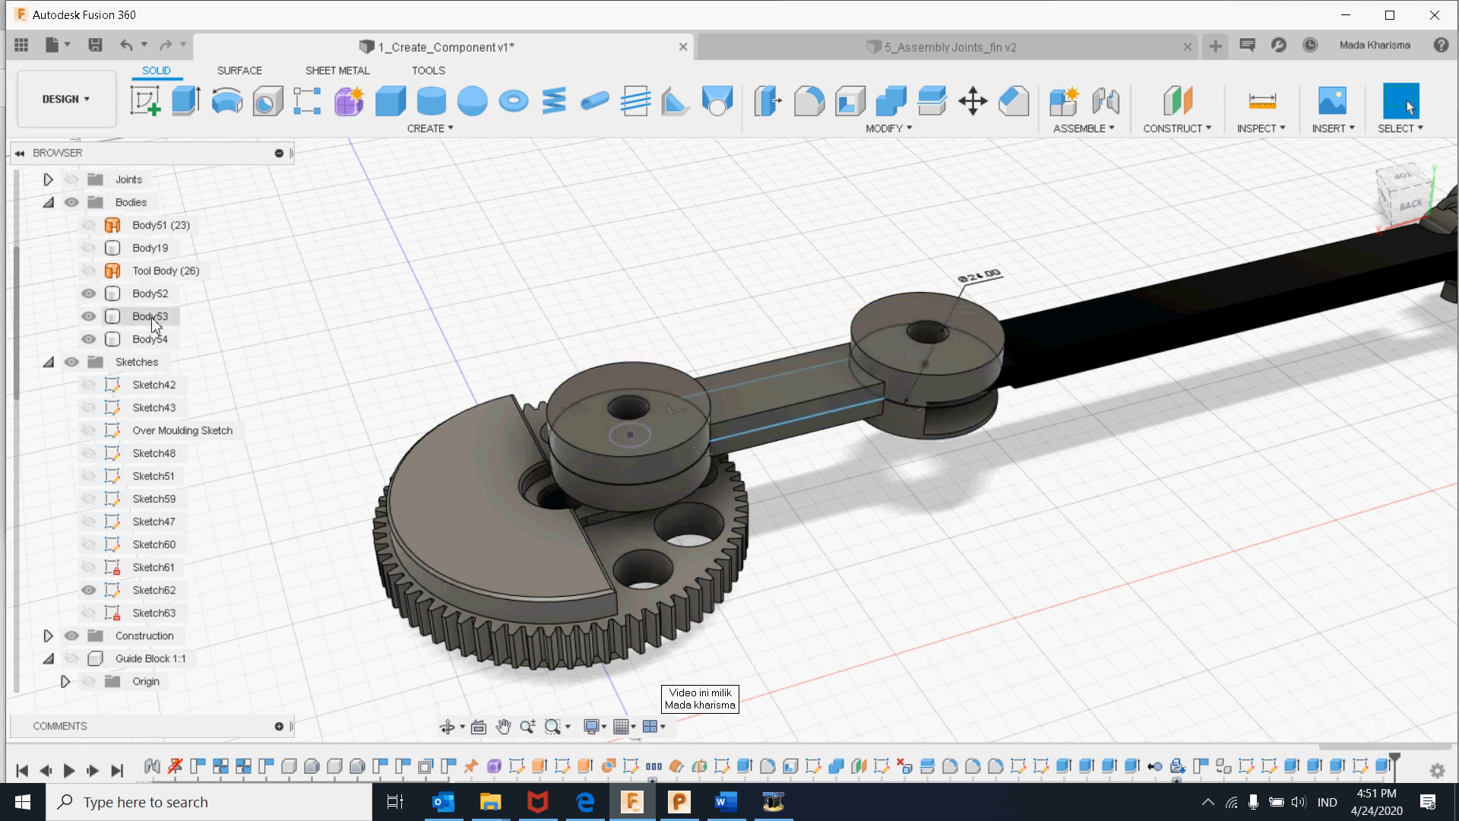
- Combine the link bodies with a Join operation, using Body52 as target and Body53 and Body54 as tools
click(149, 292)
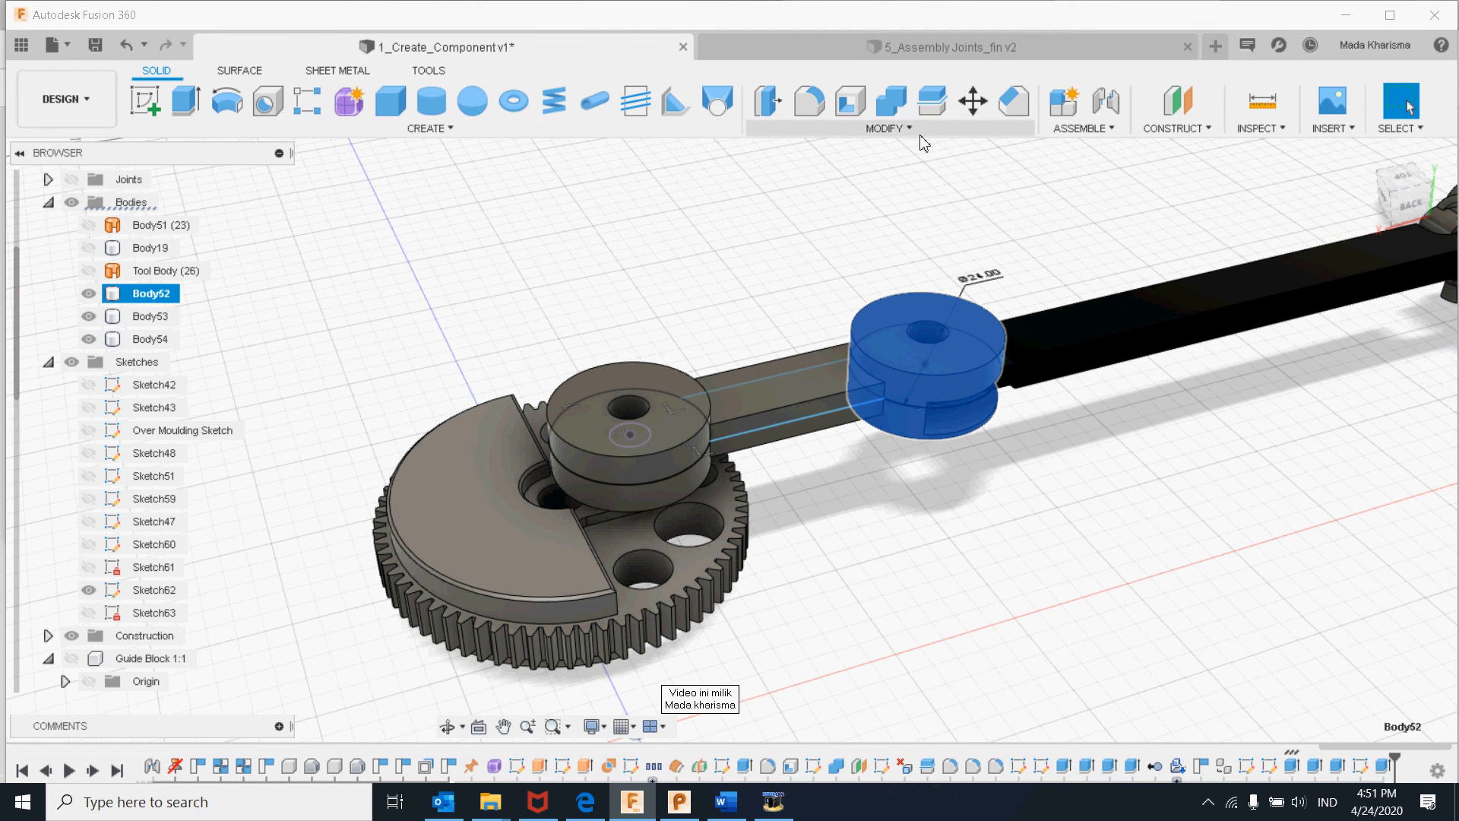
click(891, 102)
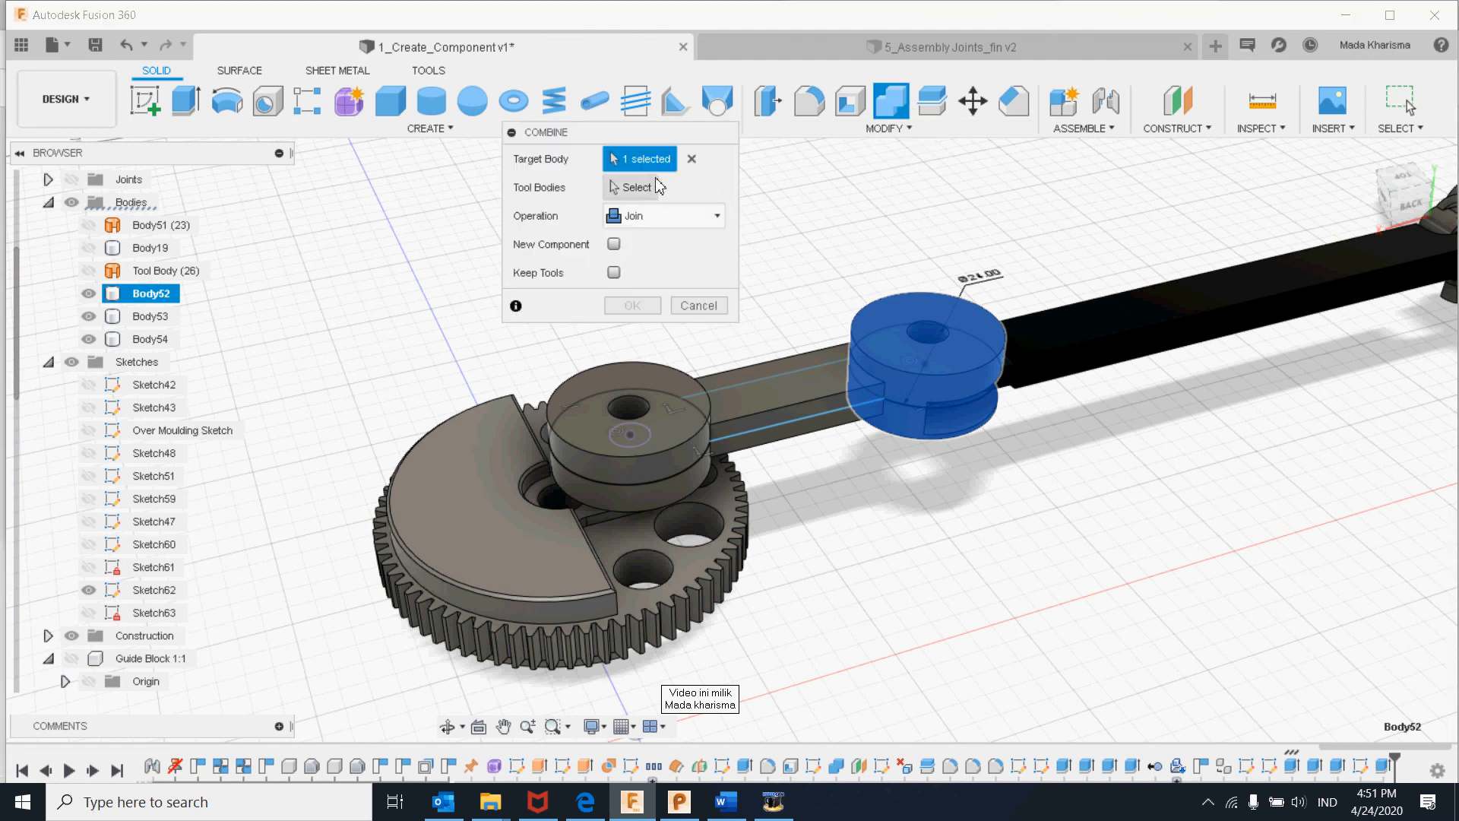
click(631, 186)
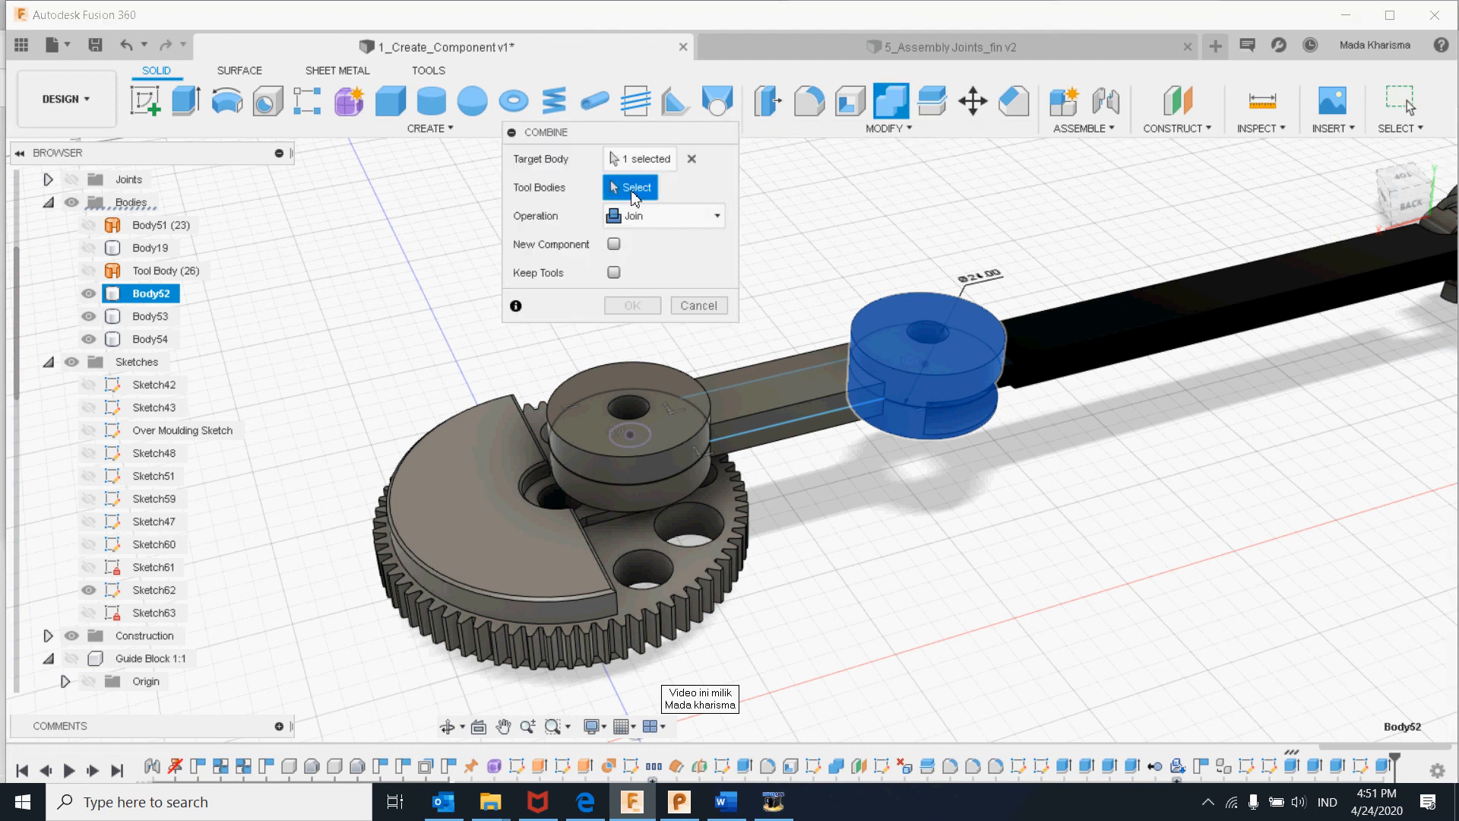
click(150, 316)
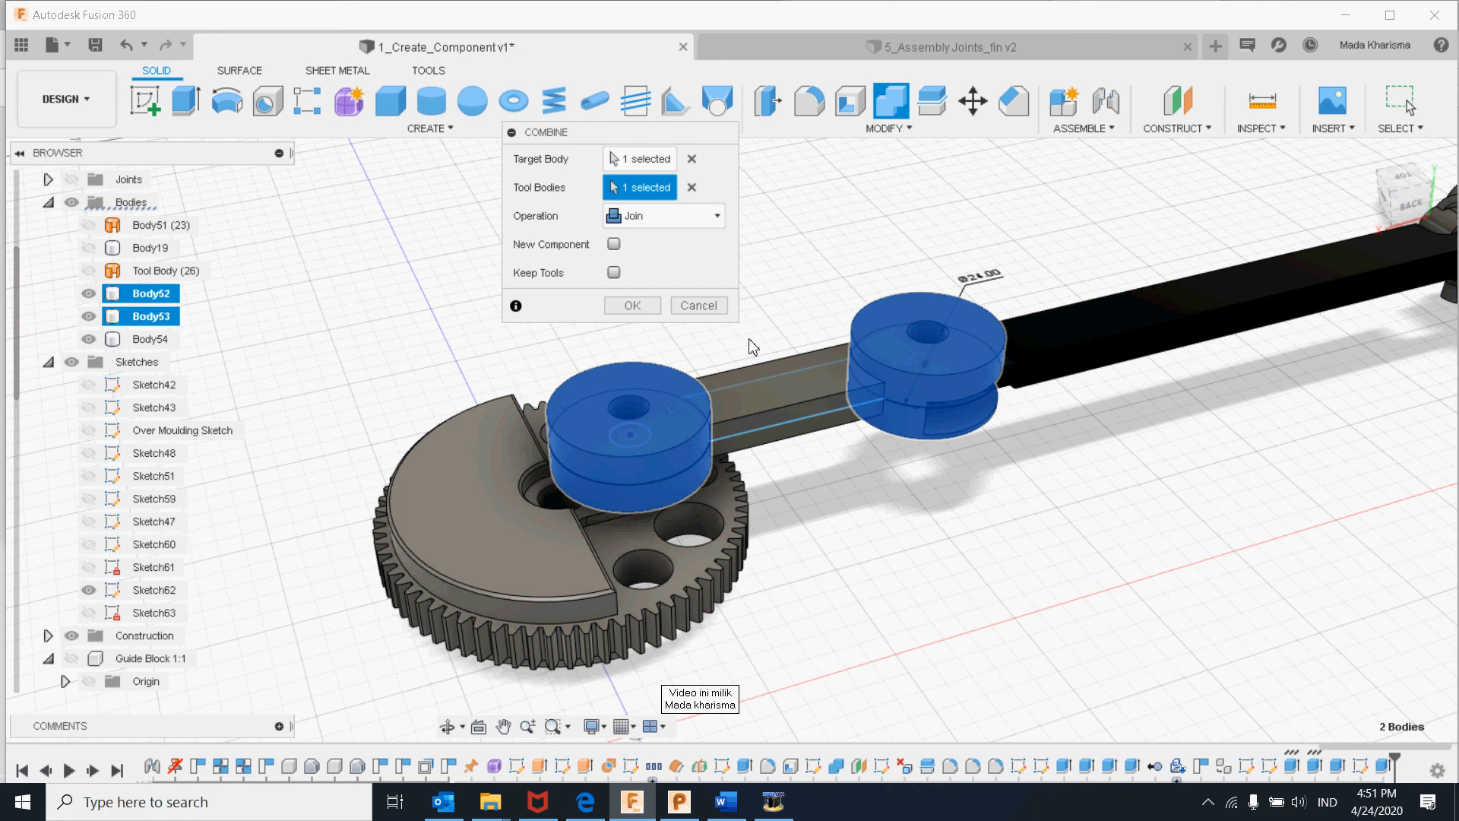
click(151, 340)
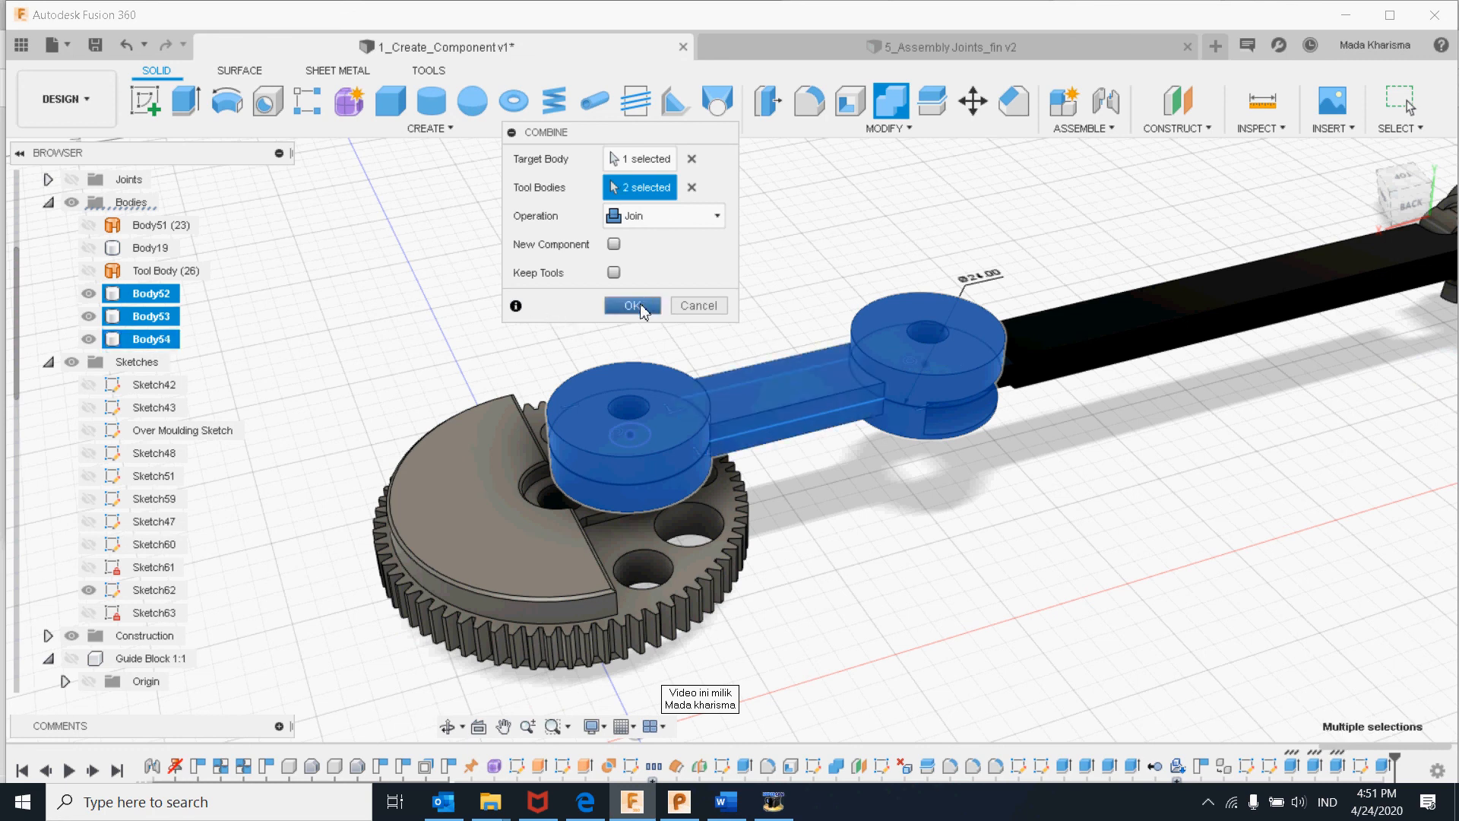
click(633, 305)
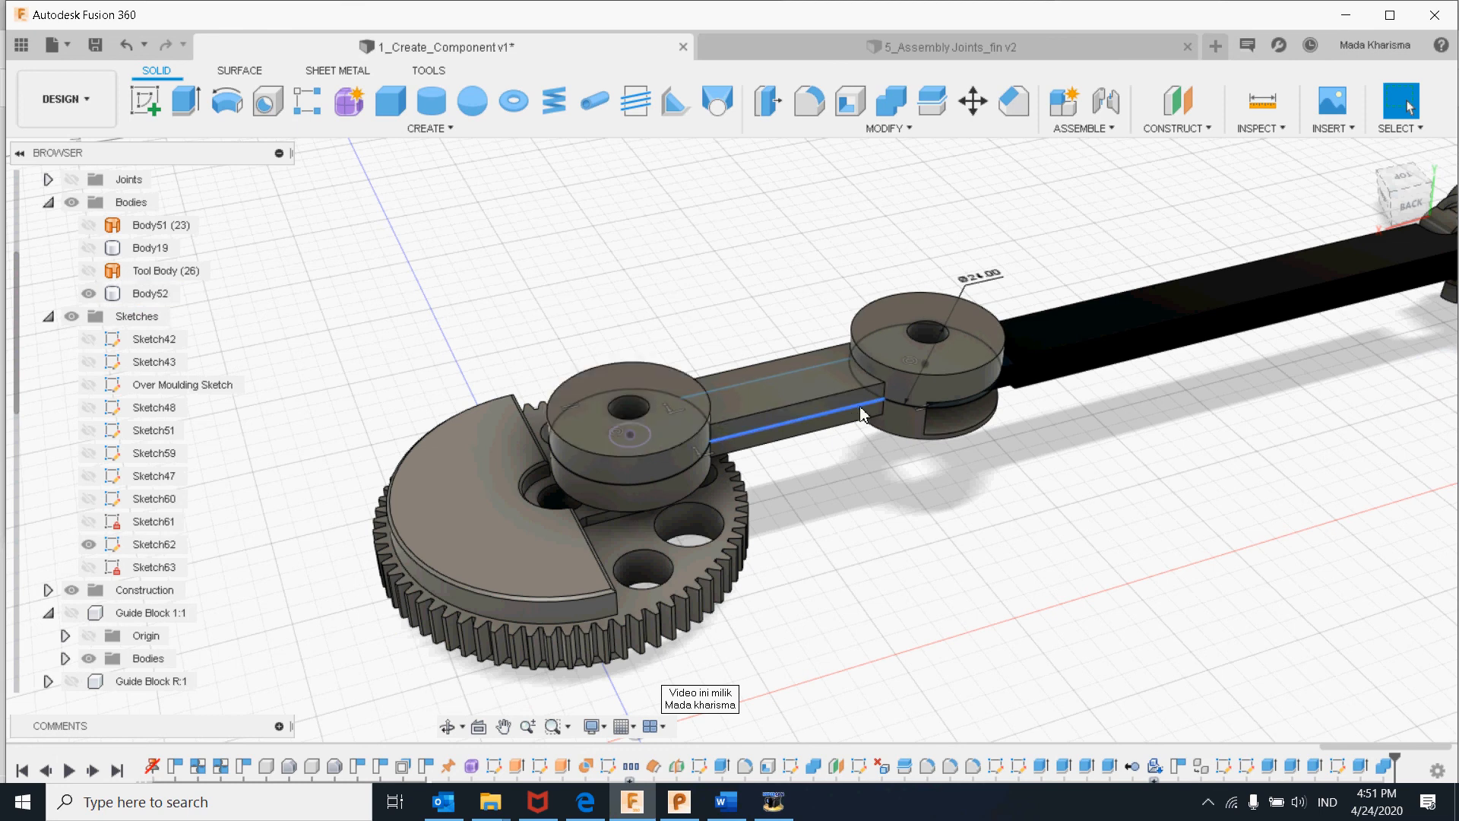
- Start a new sketch on the upper face of the link's arm between the two round ends, facing it from the top
scroll(864, 467, up, 3)
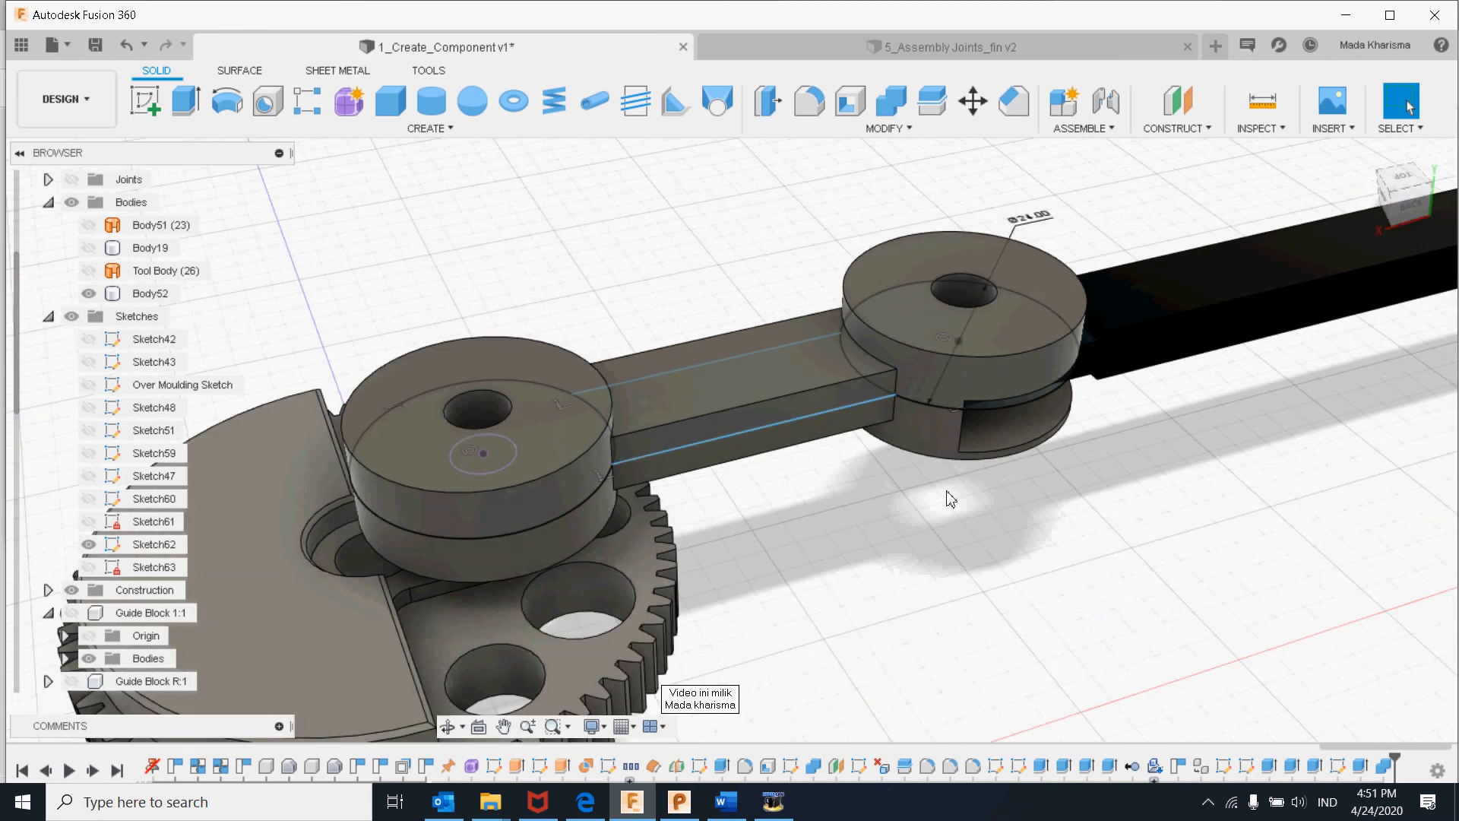
scroll(951, 499, down, 2)
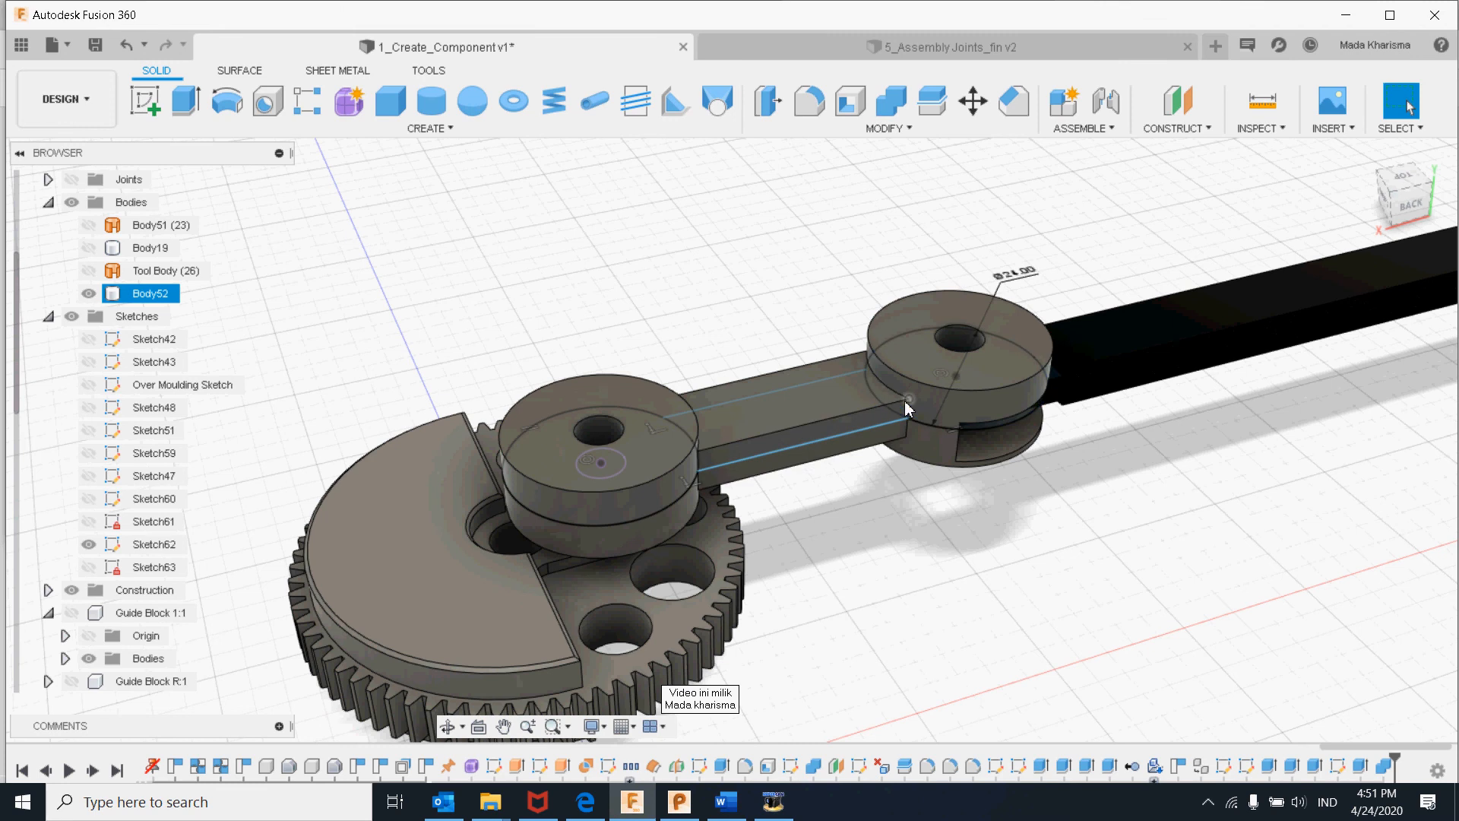
click(771, 420)
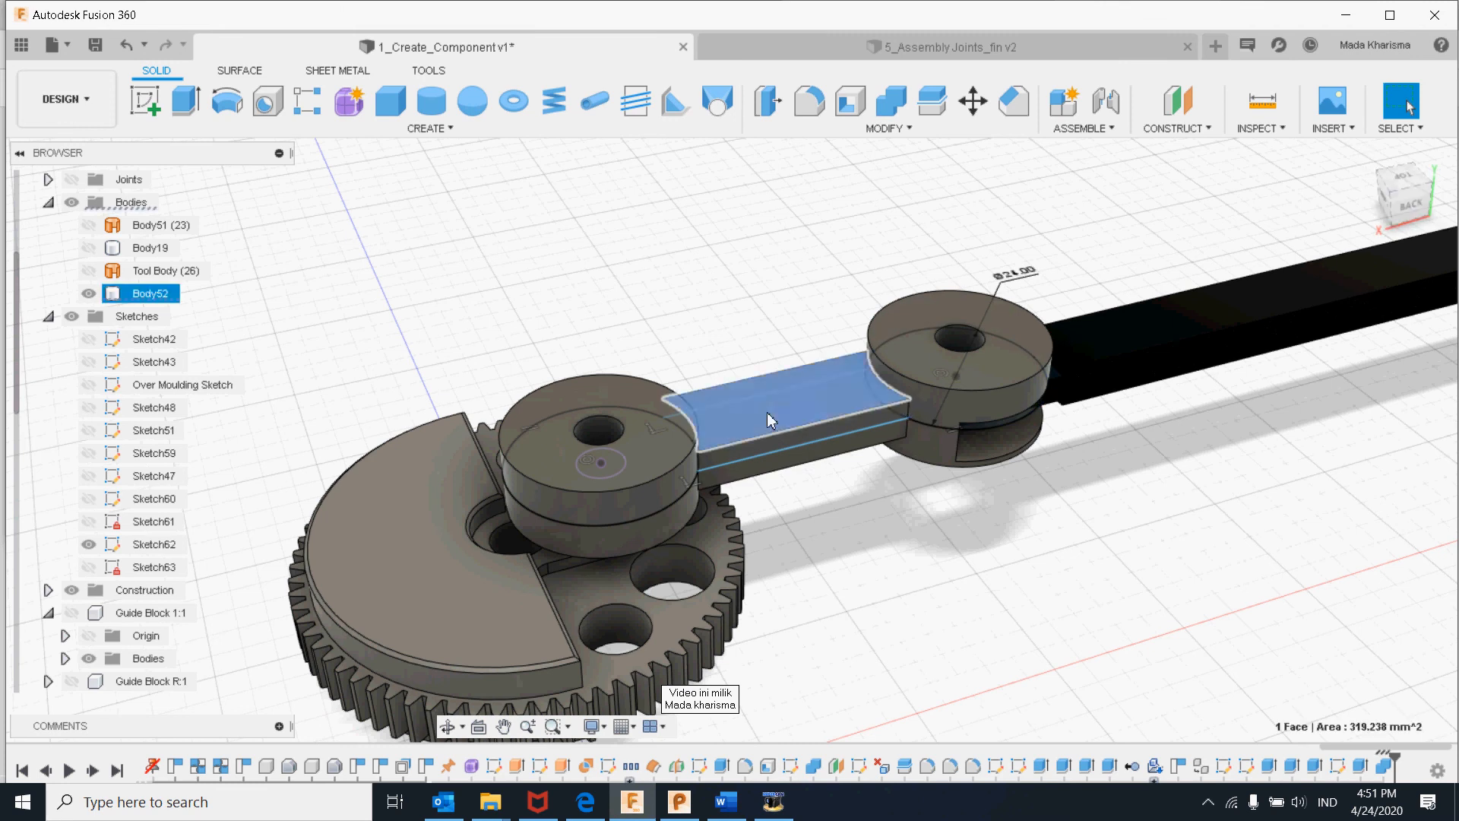
click(144, 101)
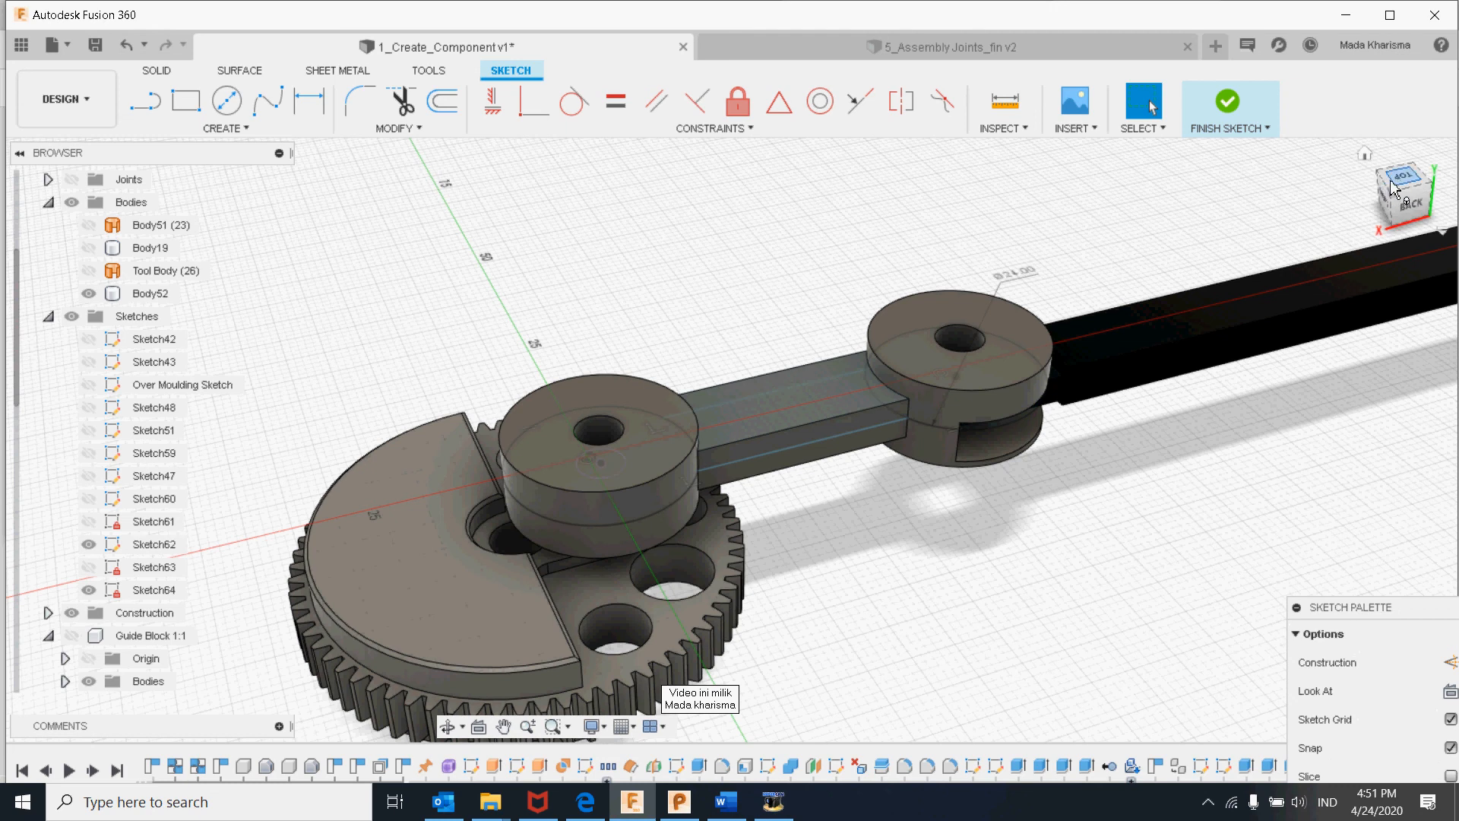
click(1392, 184)
middle_drag(669, 503, 723, 271)
scroll(630, 506, up, 3)
scroll(638, 521, up, 3)
middle_drag(651, 537, 669, 446)
- Draw a closed slot with the Line tool inside the arm, with about 18 mm straight sides and tangent end arcs about 5 mm across
click(149, 104)
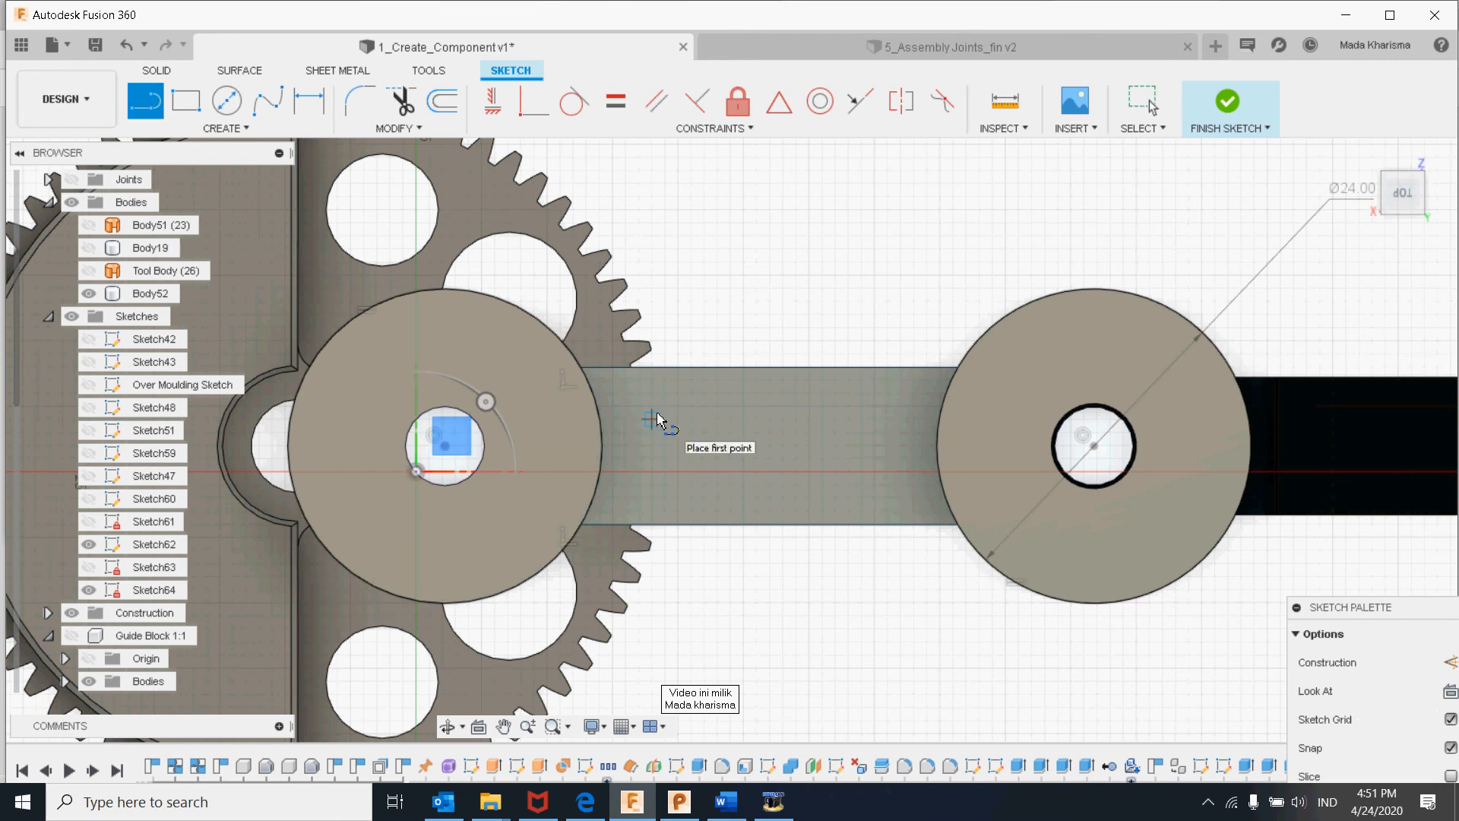
click(651, 407)
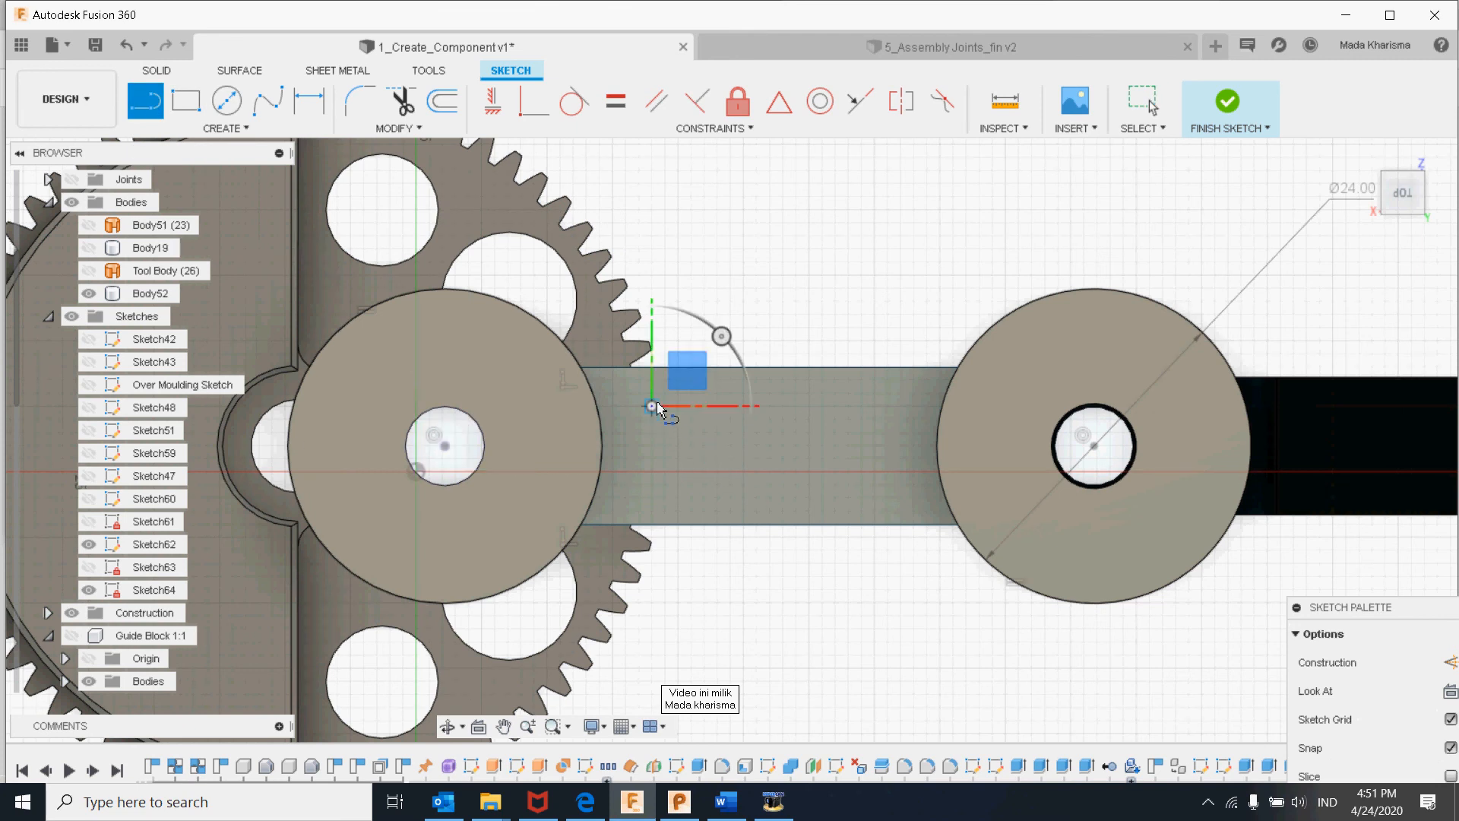
click(887, 407)
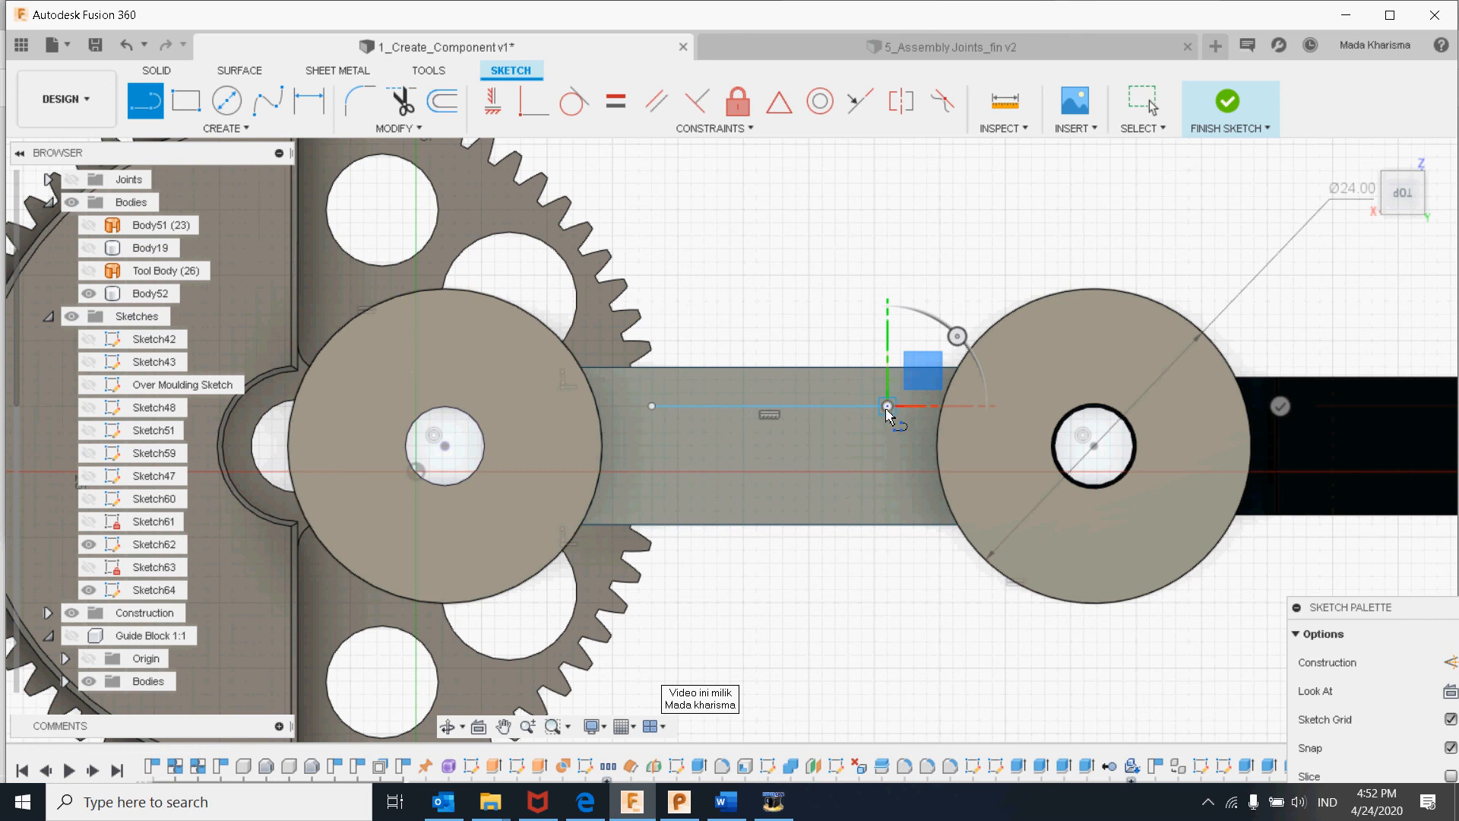
drag(888, 411, 888, 471)
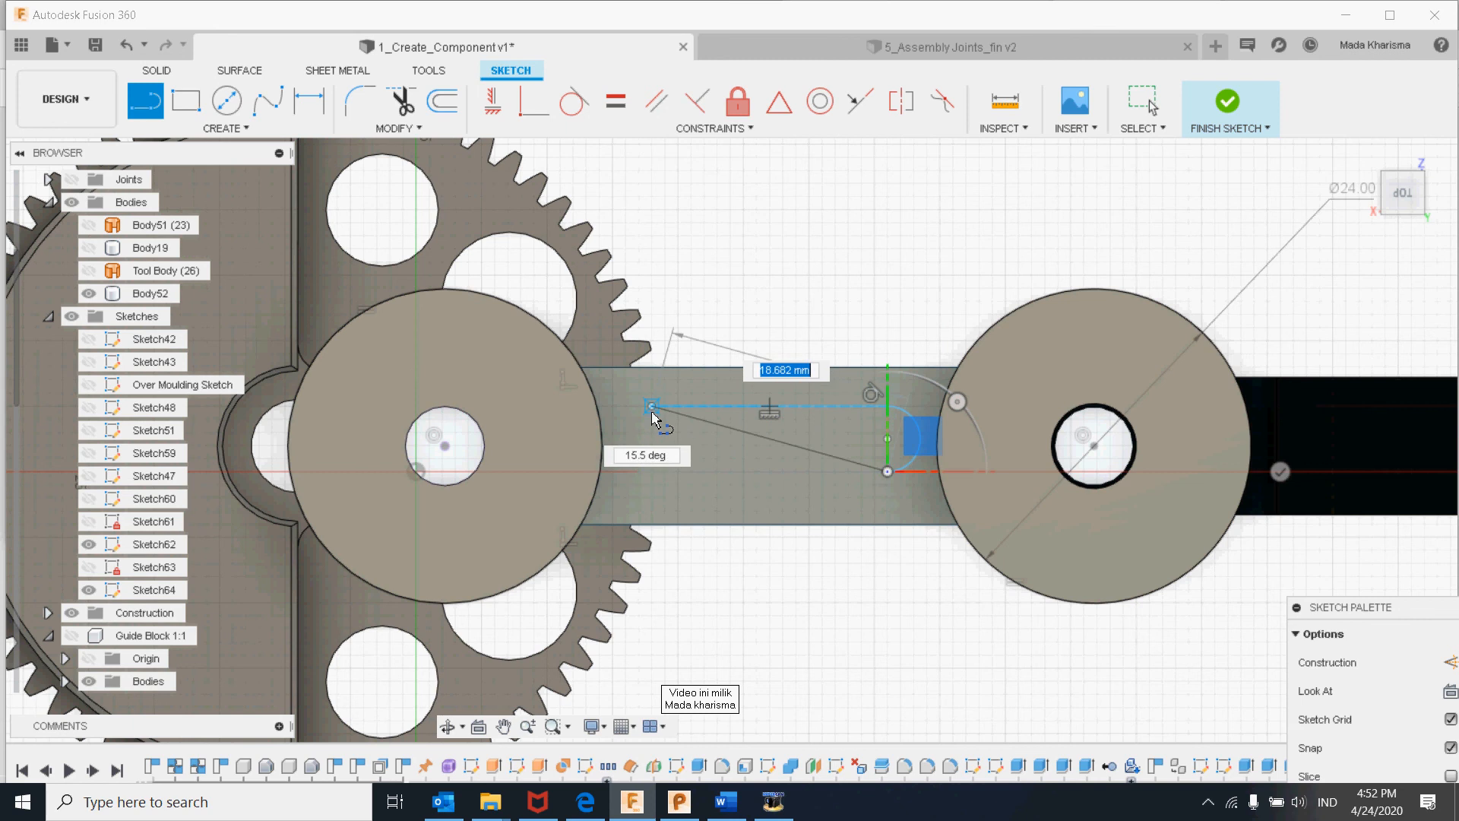
click(653, 472)
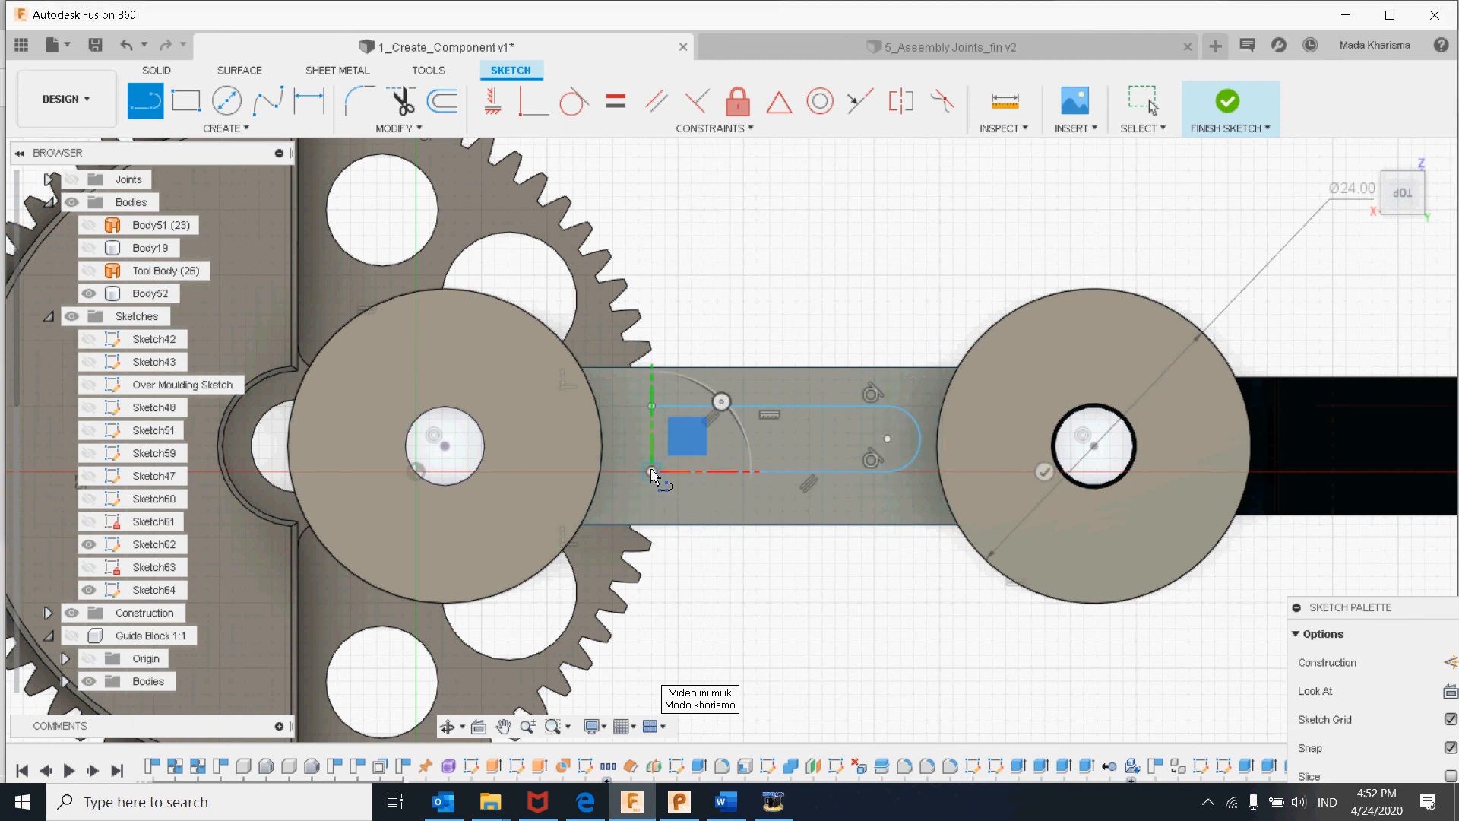
drag(648, 471, 652, 408)
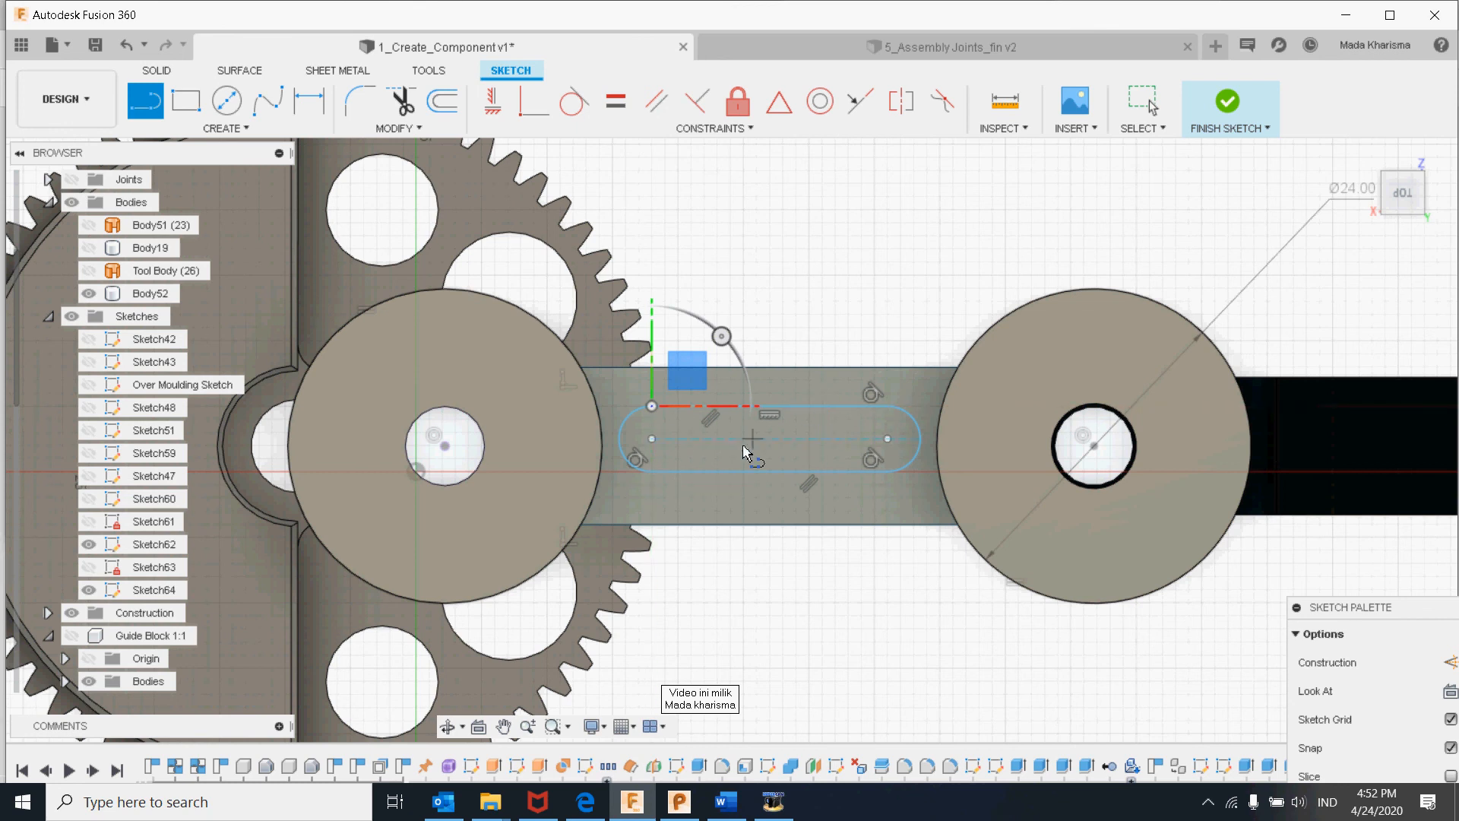
- Dimension the horizontal distance from the gear-side hole's centre to the slot's nearer arc centre as 15 mm
click(309, 101)
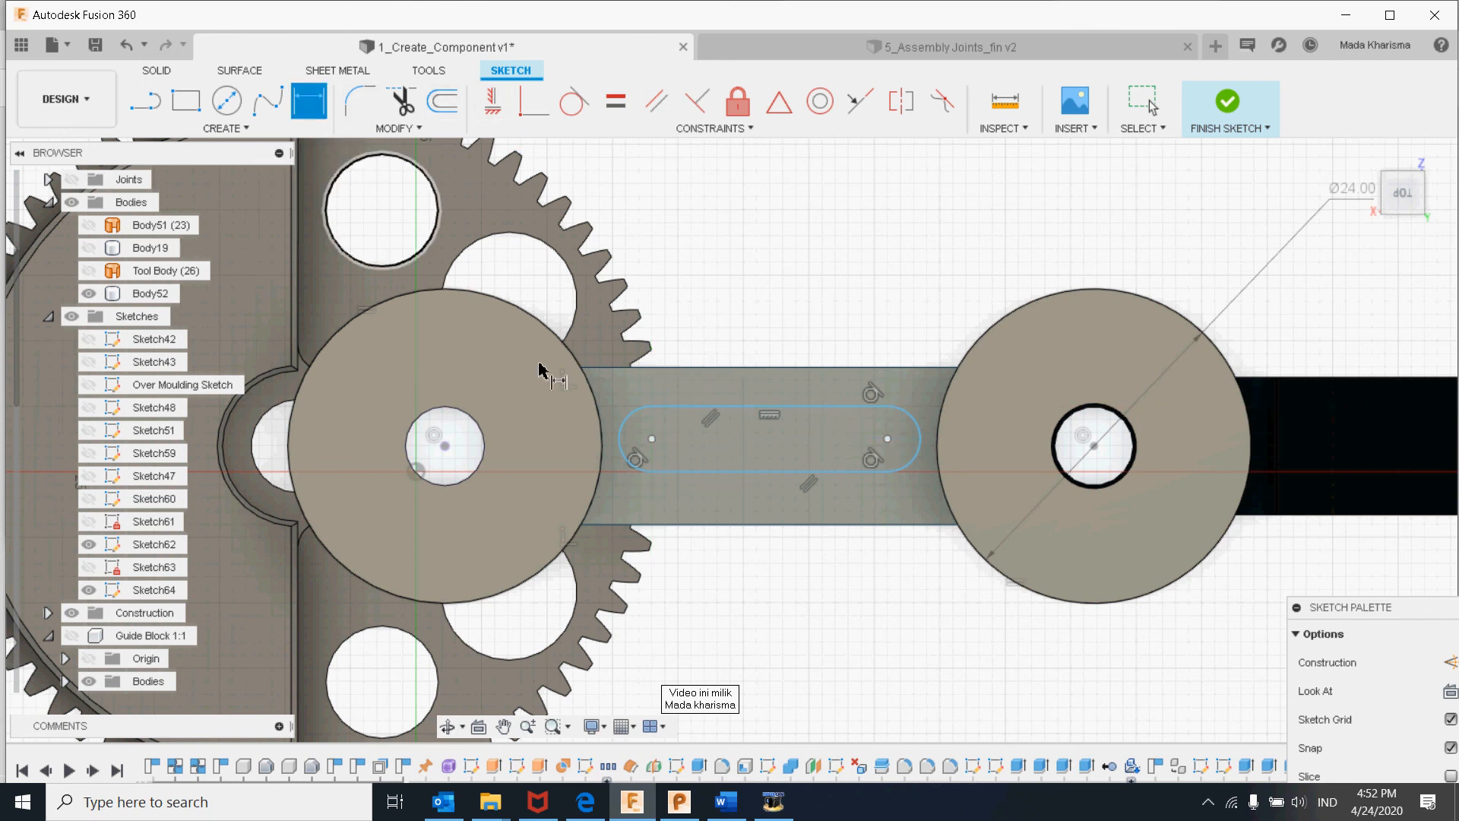
click(445, 446)
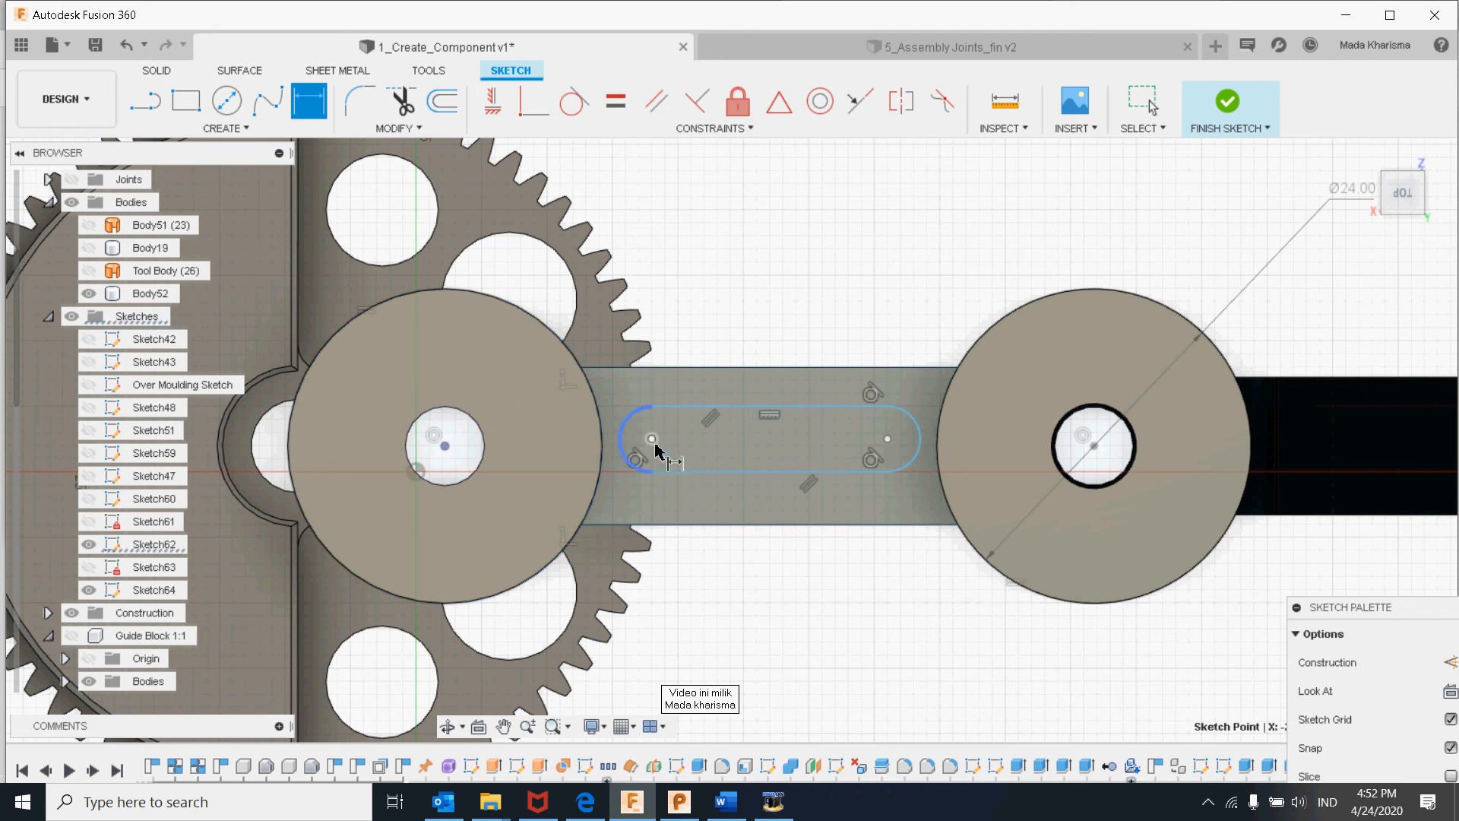
click(652, 440)
click(553, 301)
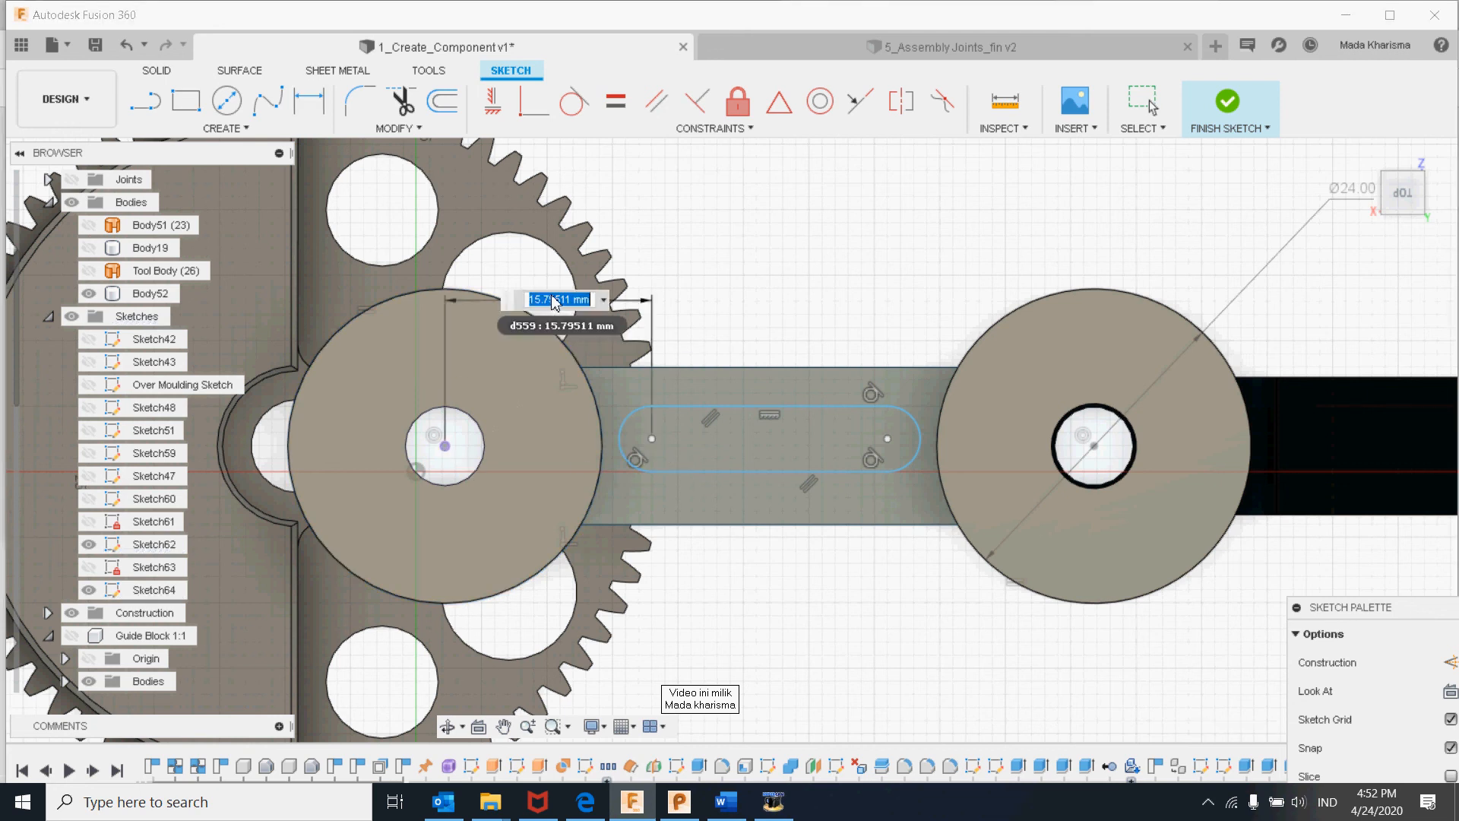
key(Return)
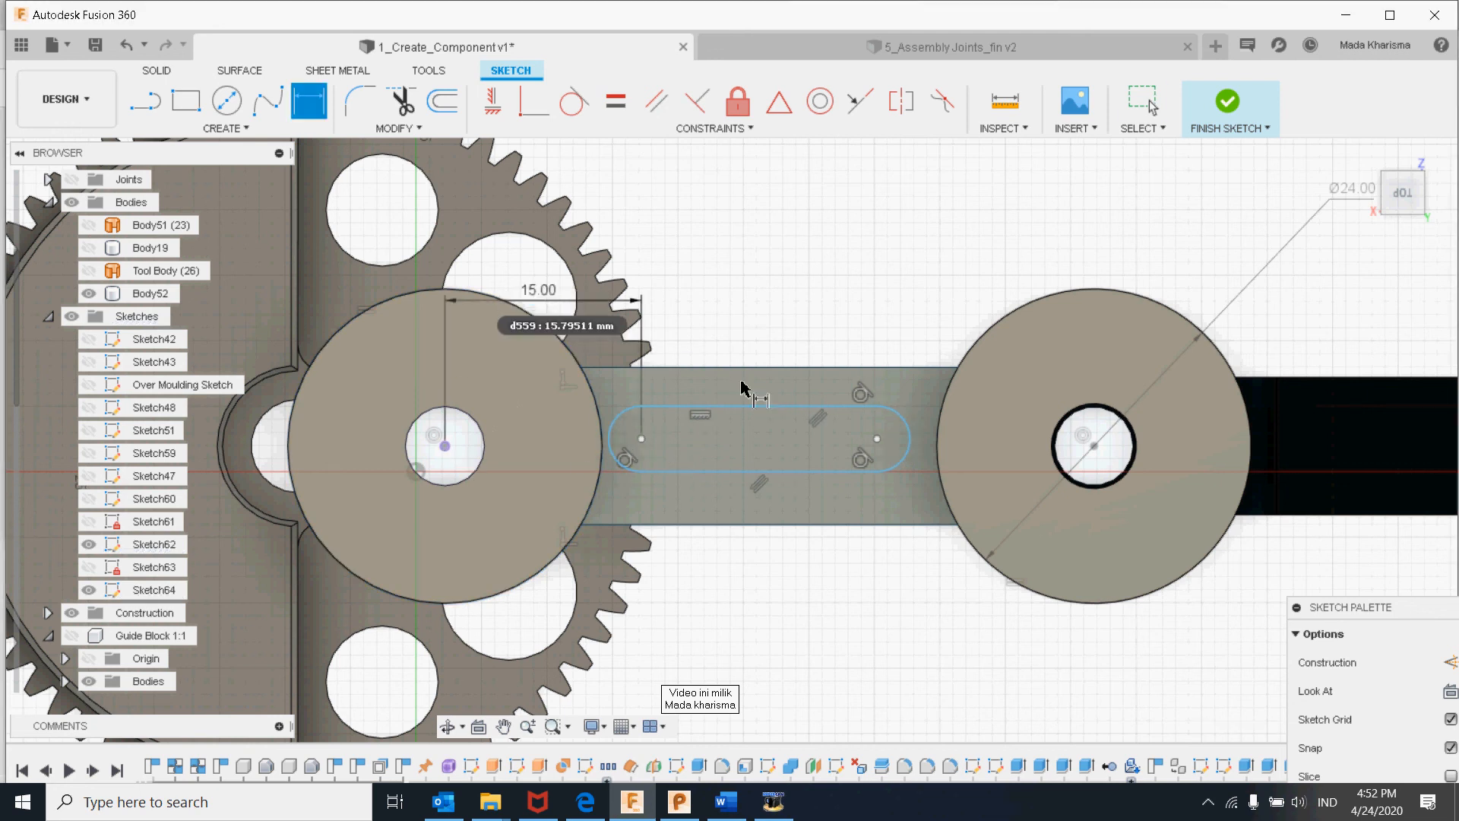
- Set the horizontal distance between the slot's other arc centre and the blade-side hole's centre to 15 mm
click(878, 441)
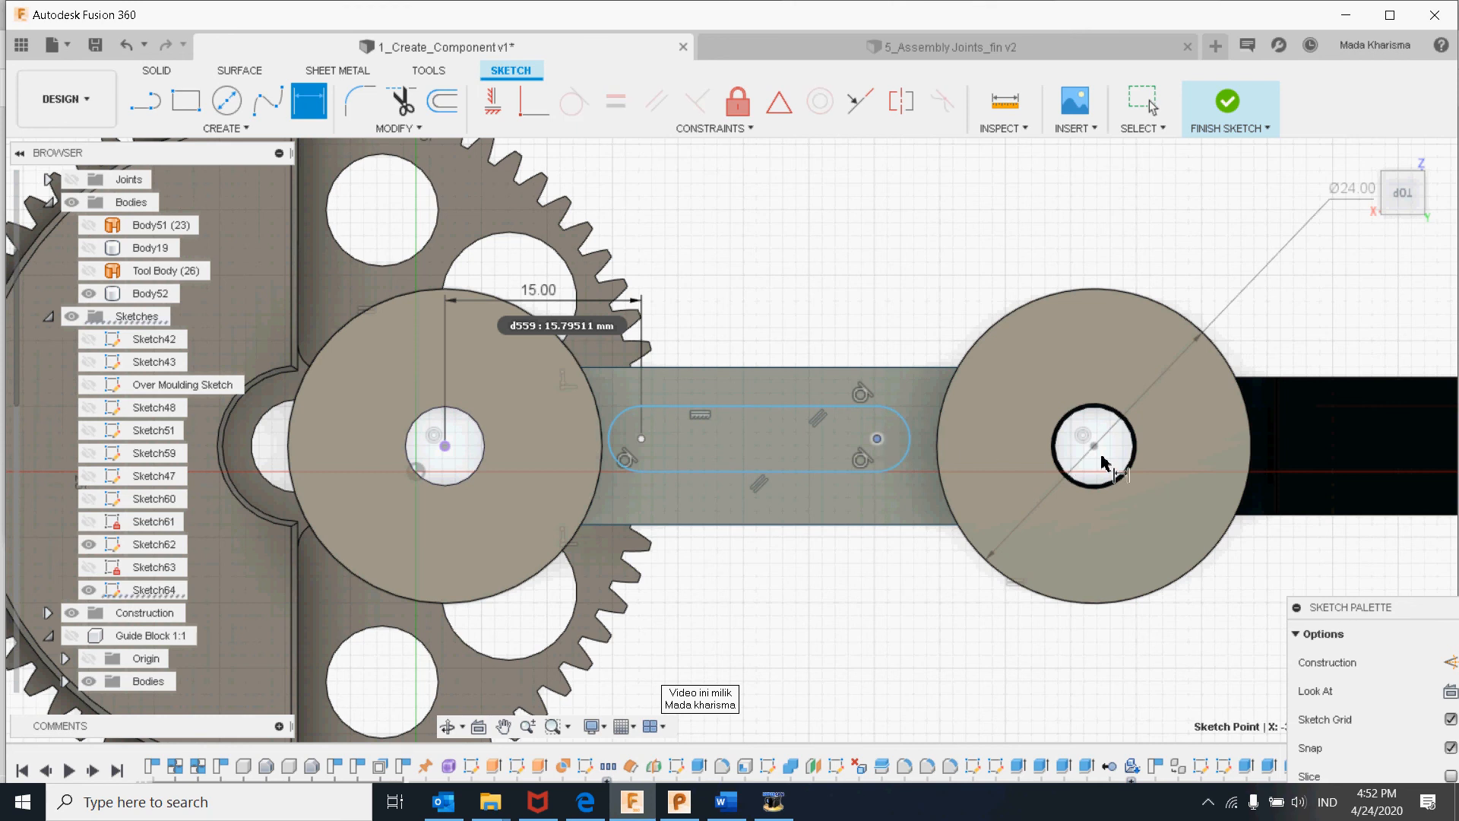
click(1095, 447)
click(1024, 280)
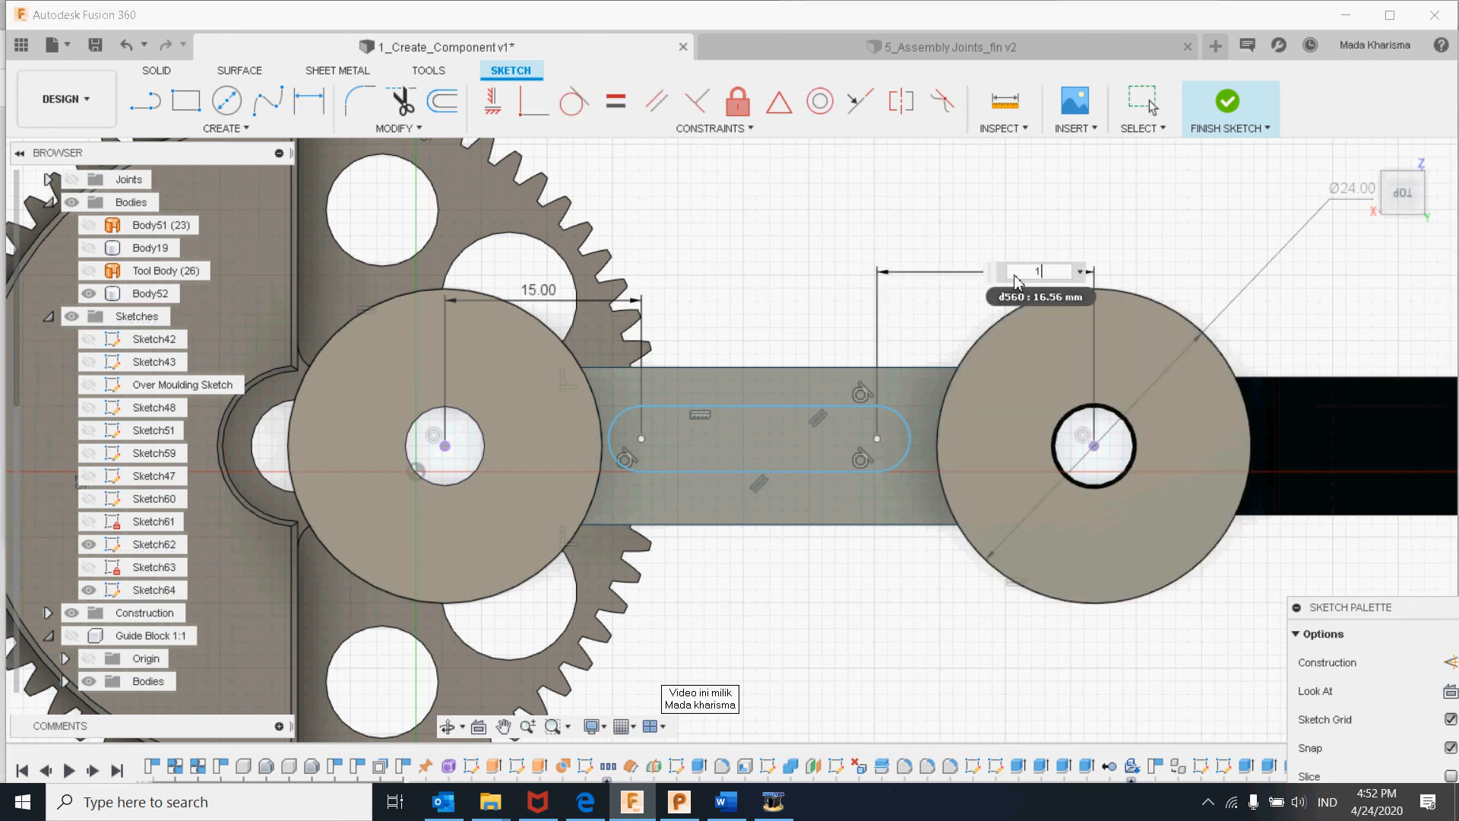
text(15)
key(Return)
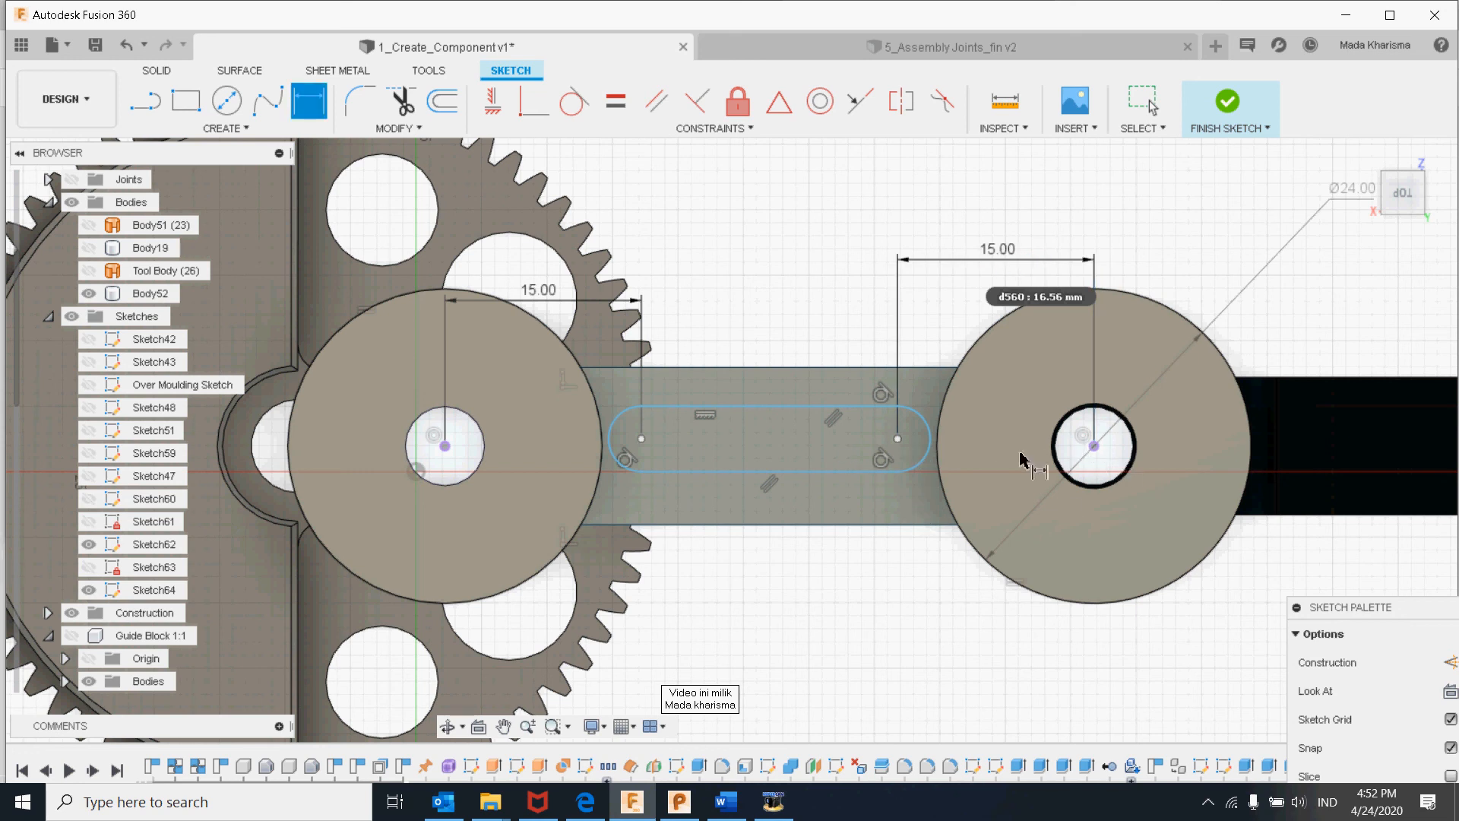
click(765, 137)
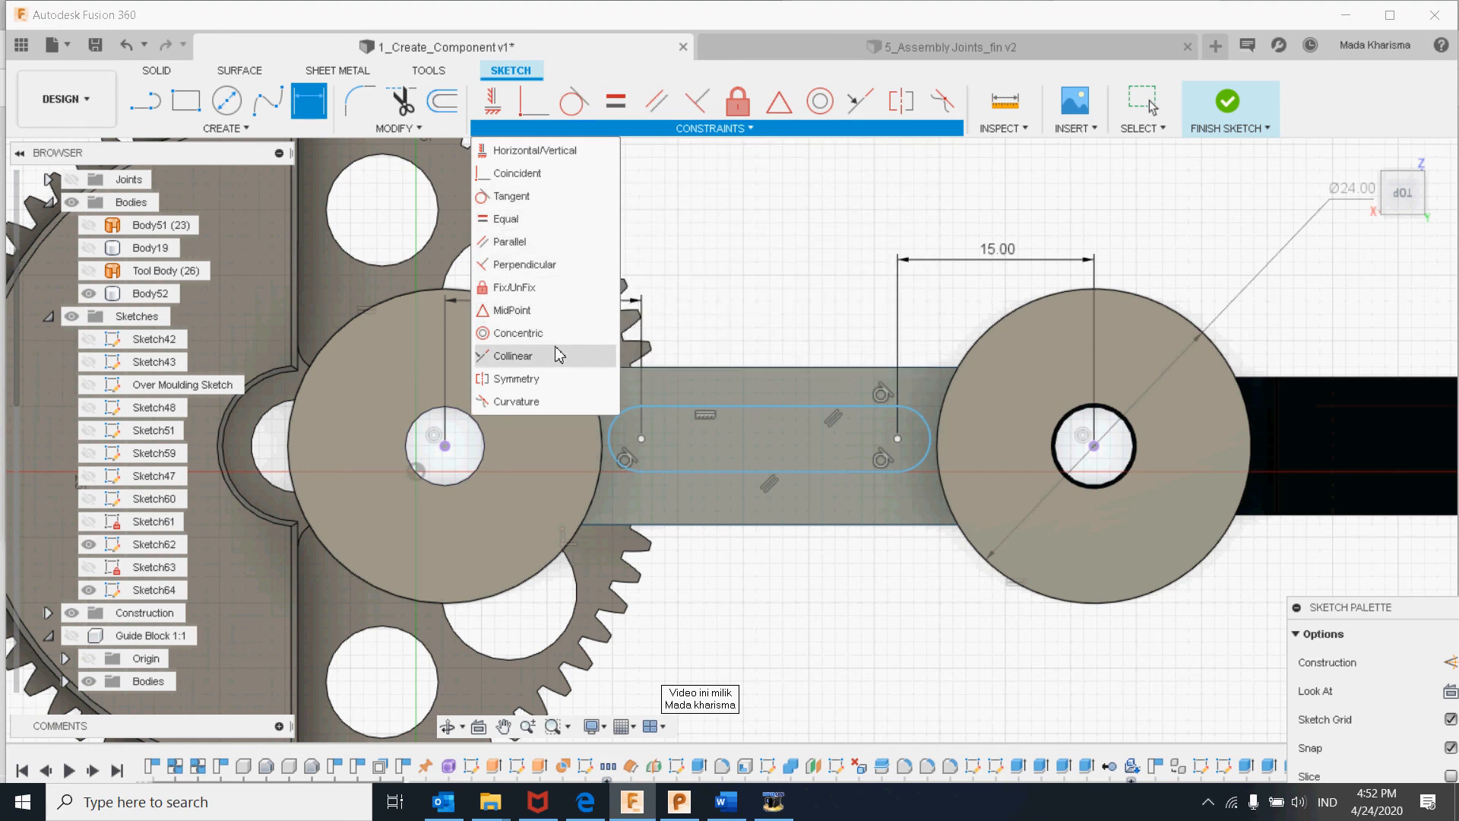
click(553, 378)
click(898, 439)
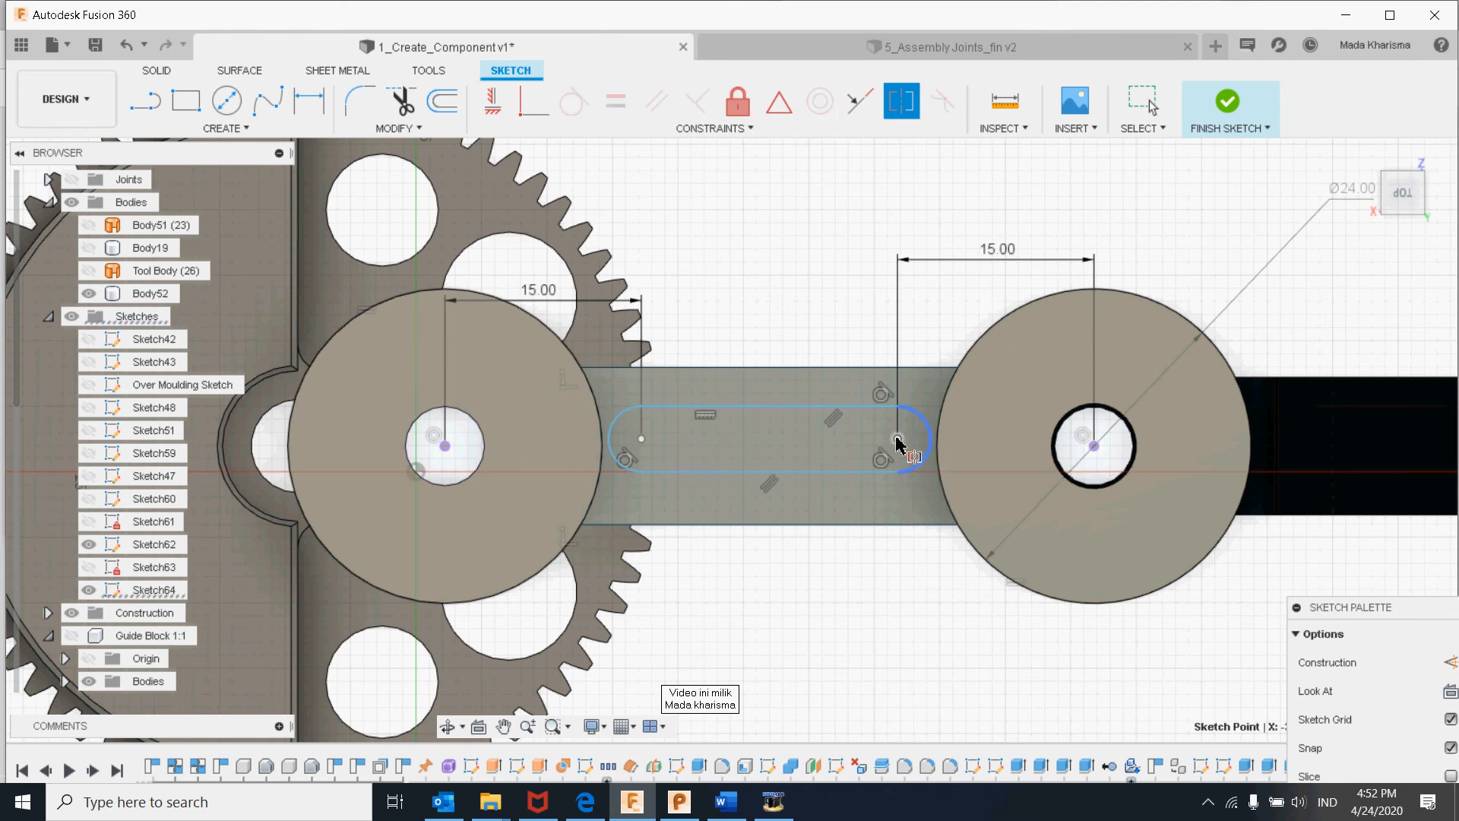
click(1095, 447)
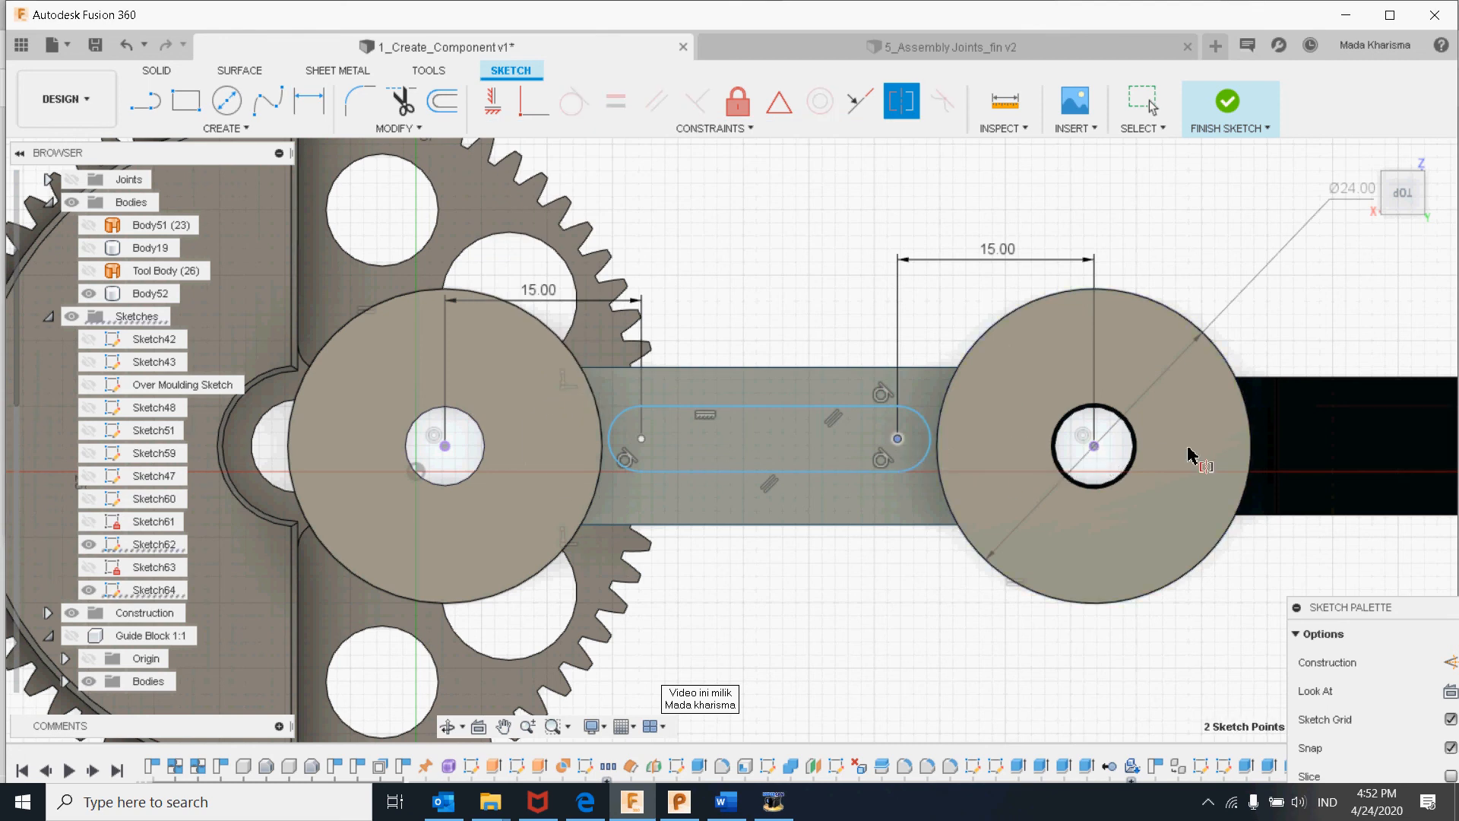
key(Escape)
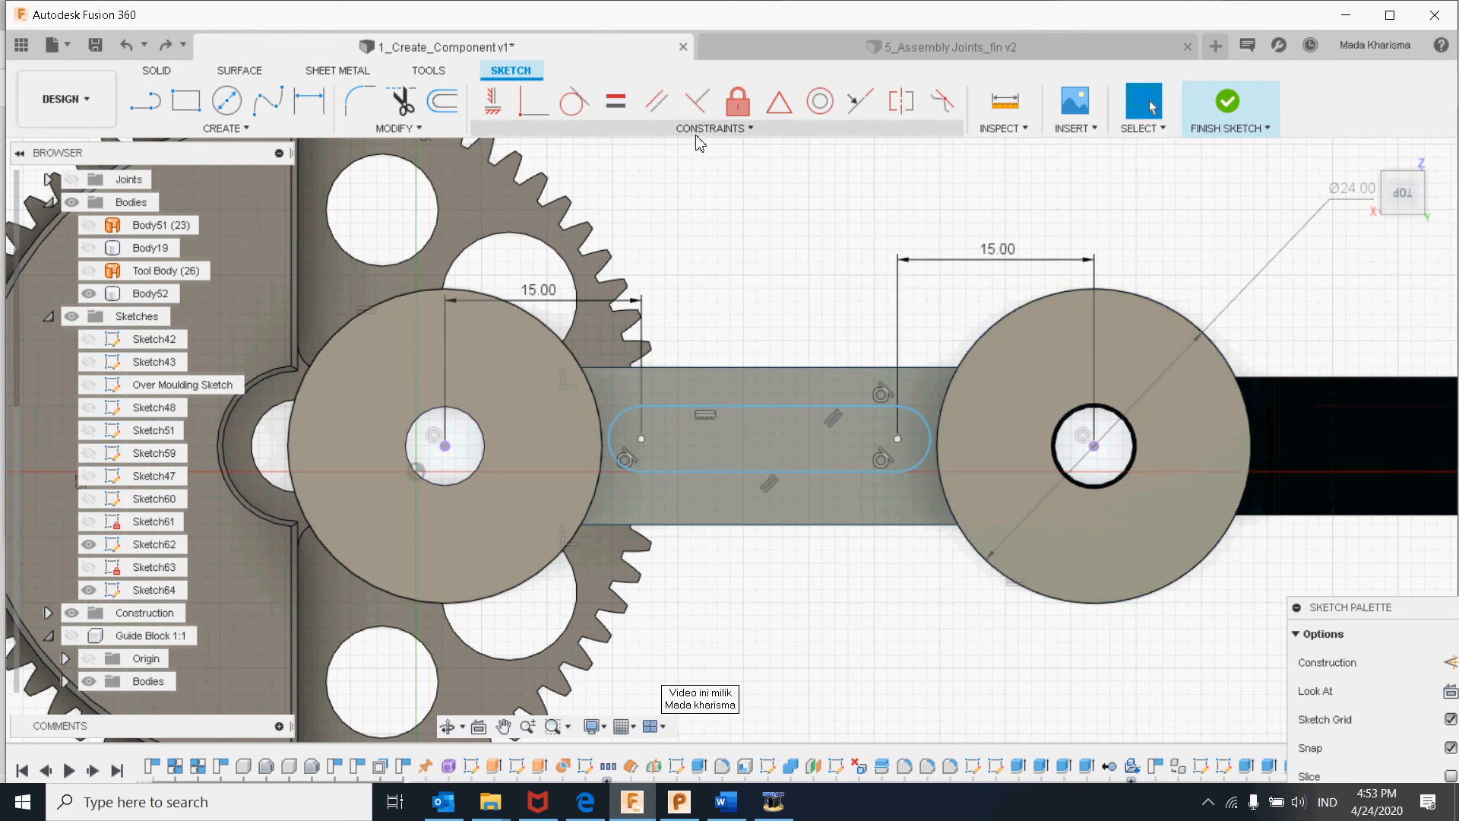
- Align the slot's blade-side arc centre with the blade-side hole's centre using a Horizontal/Vertical constraint
click(491, 111)
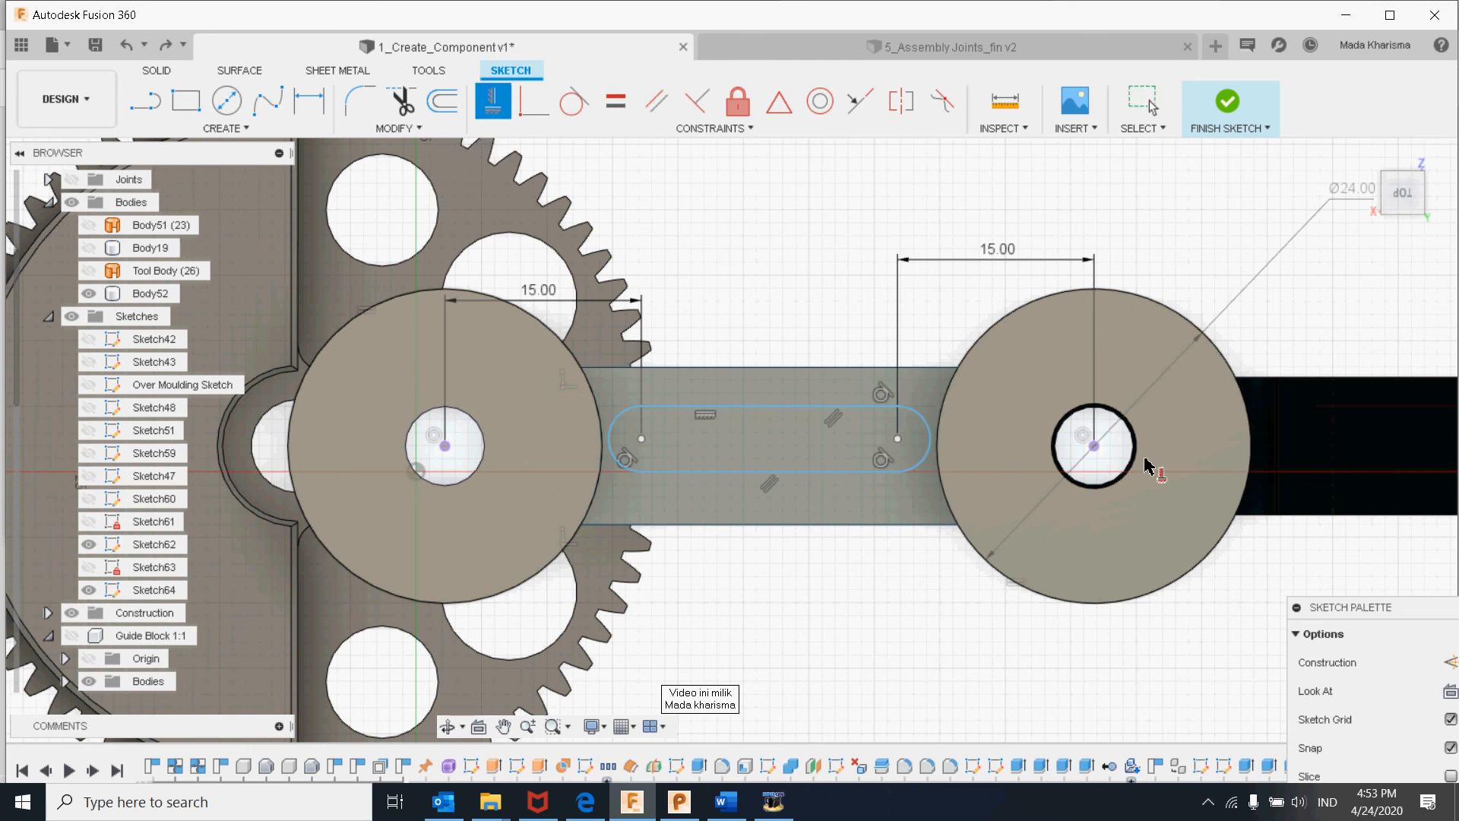
click(898, 440)
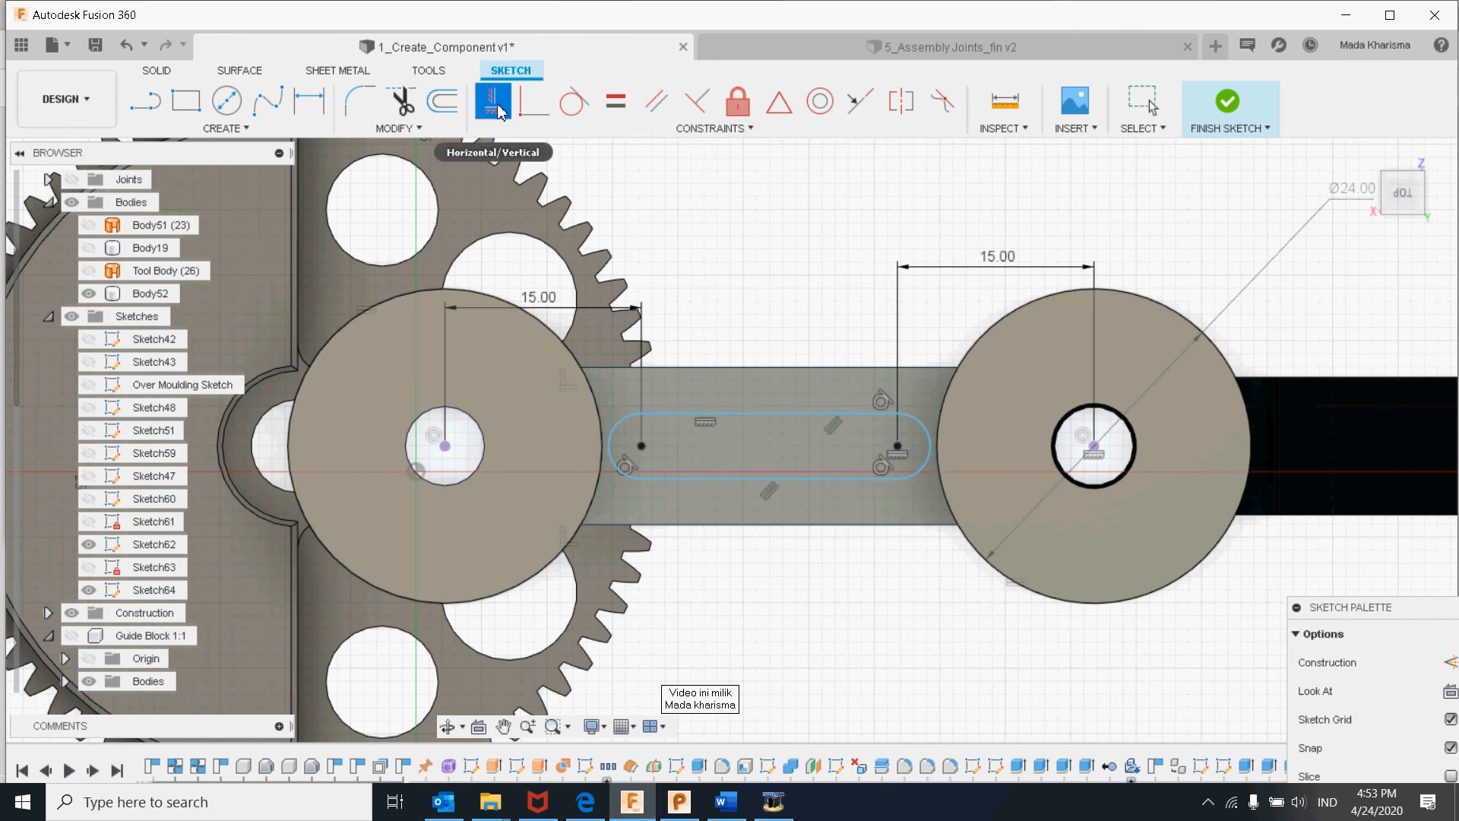
key(Escape)
- Extrude the slot profile as a cut of -1 mm into the arm's upper face
click(716, 437)
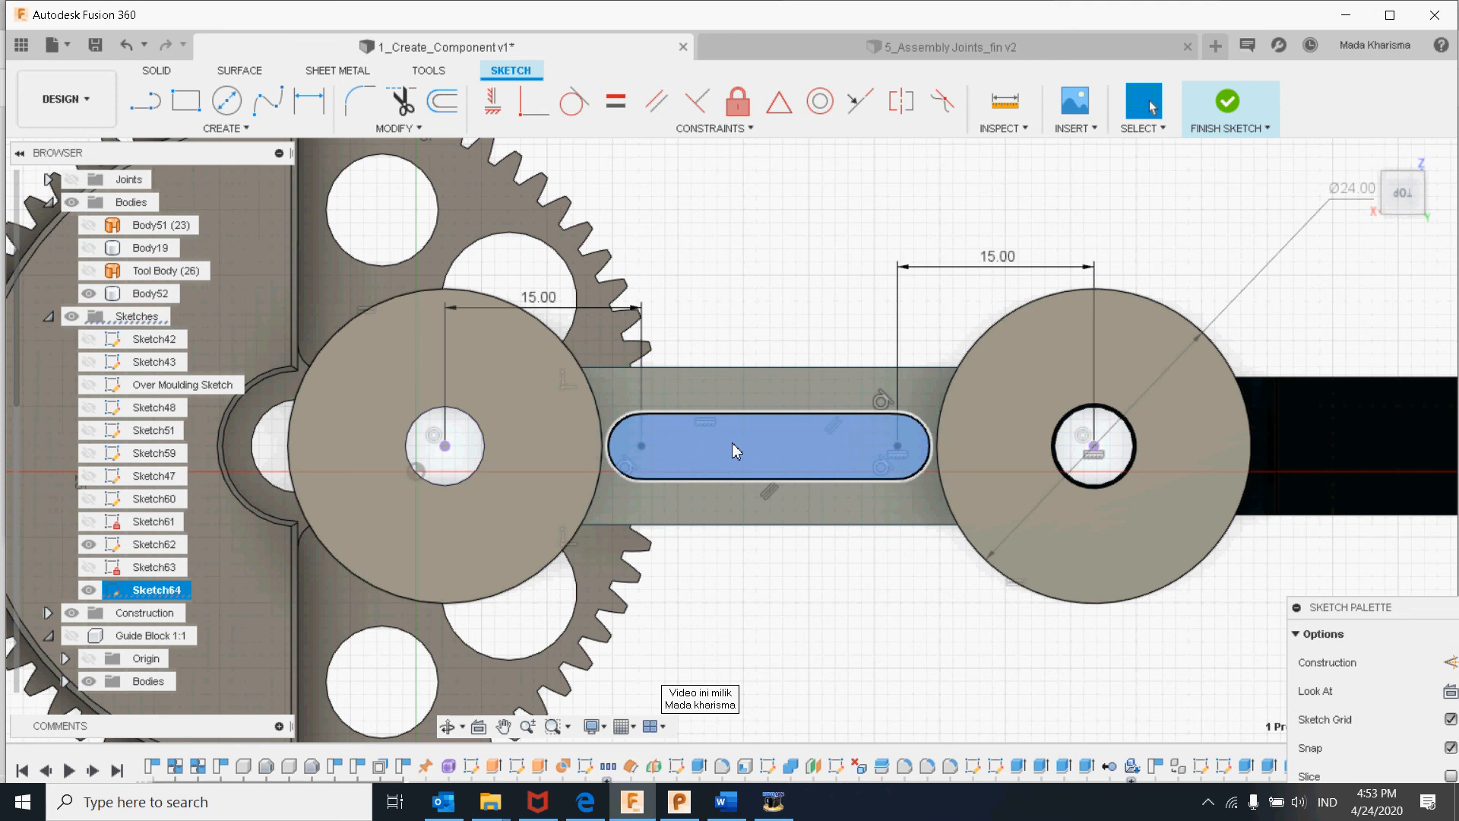
right_click(732, 443)
click(787, 418)
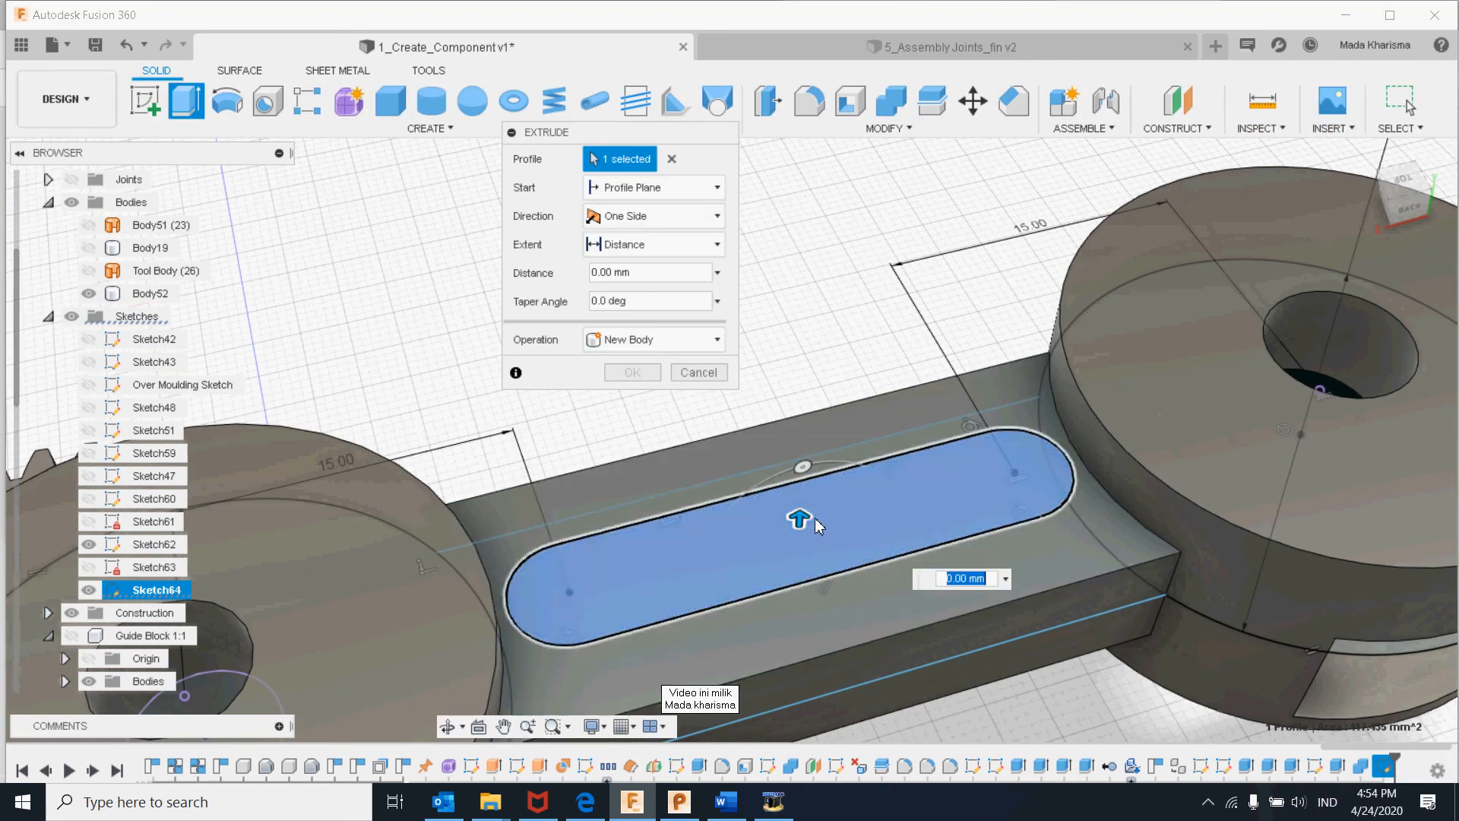
drag(798, 518, 796, 551)
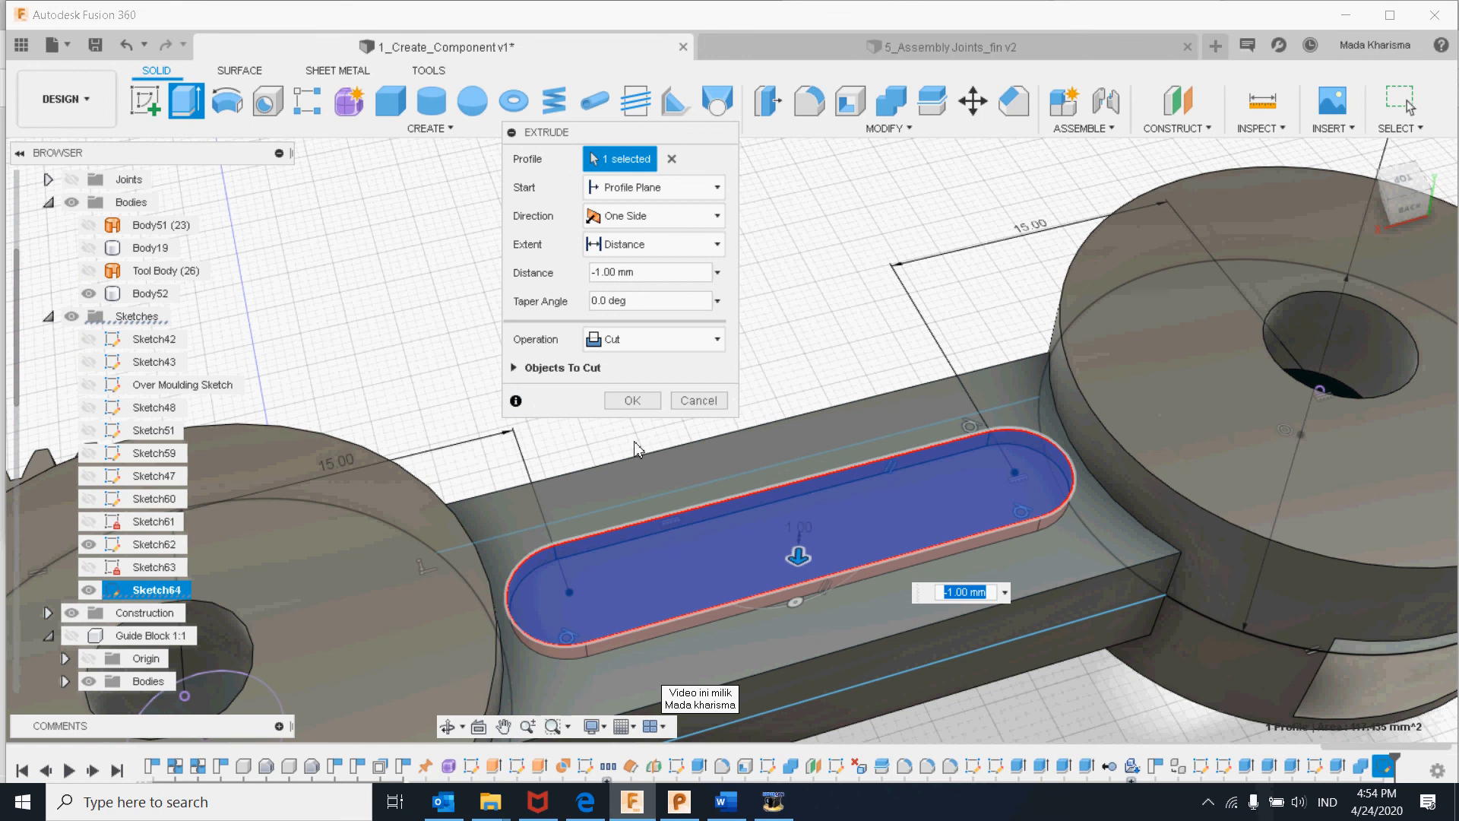
click(633, 401)
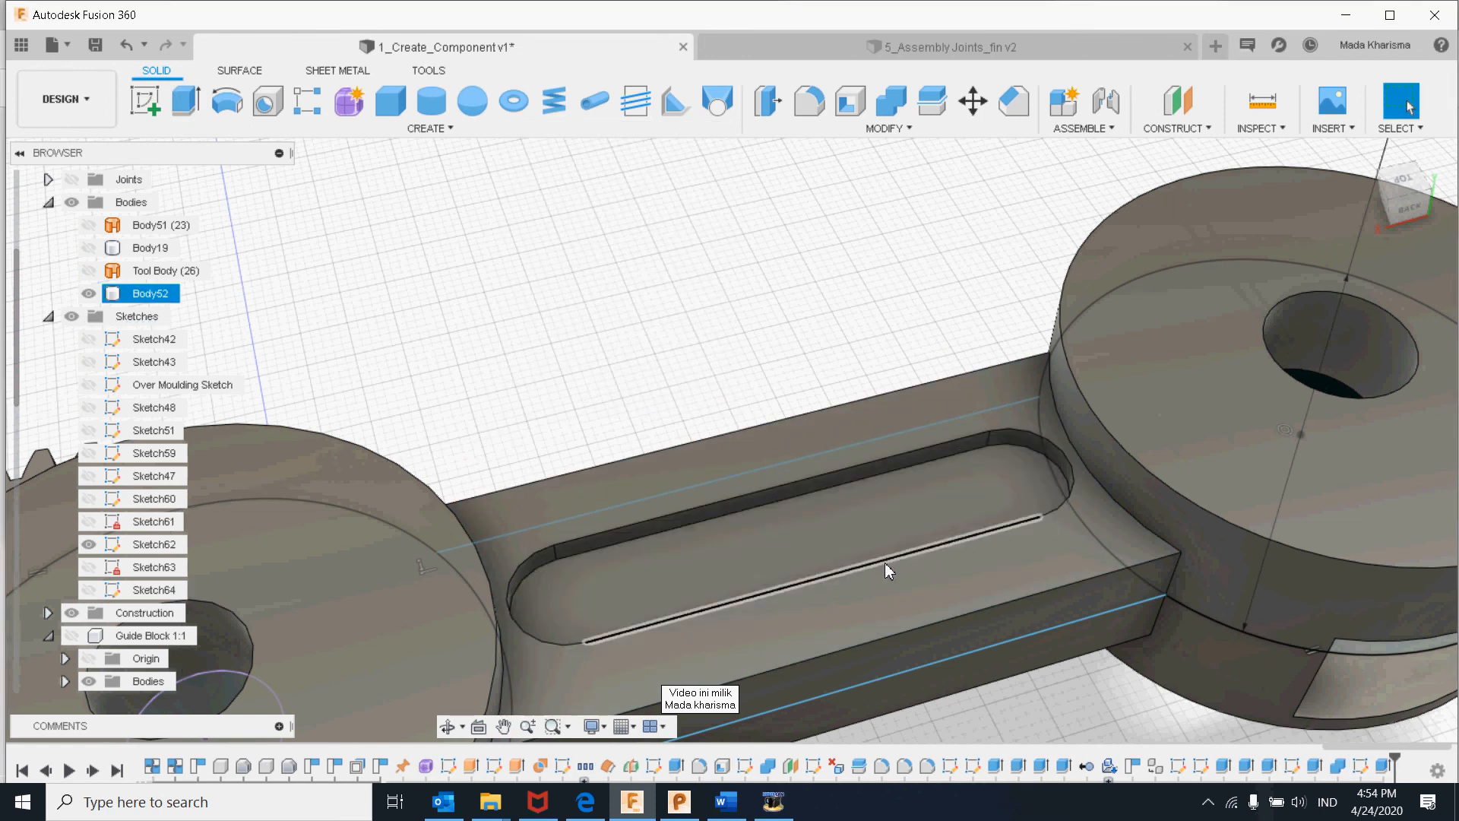
shift+middle_drag(885, 562, 862, 440)
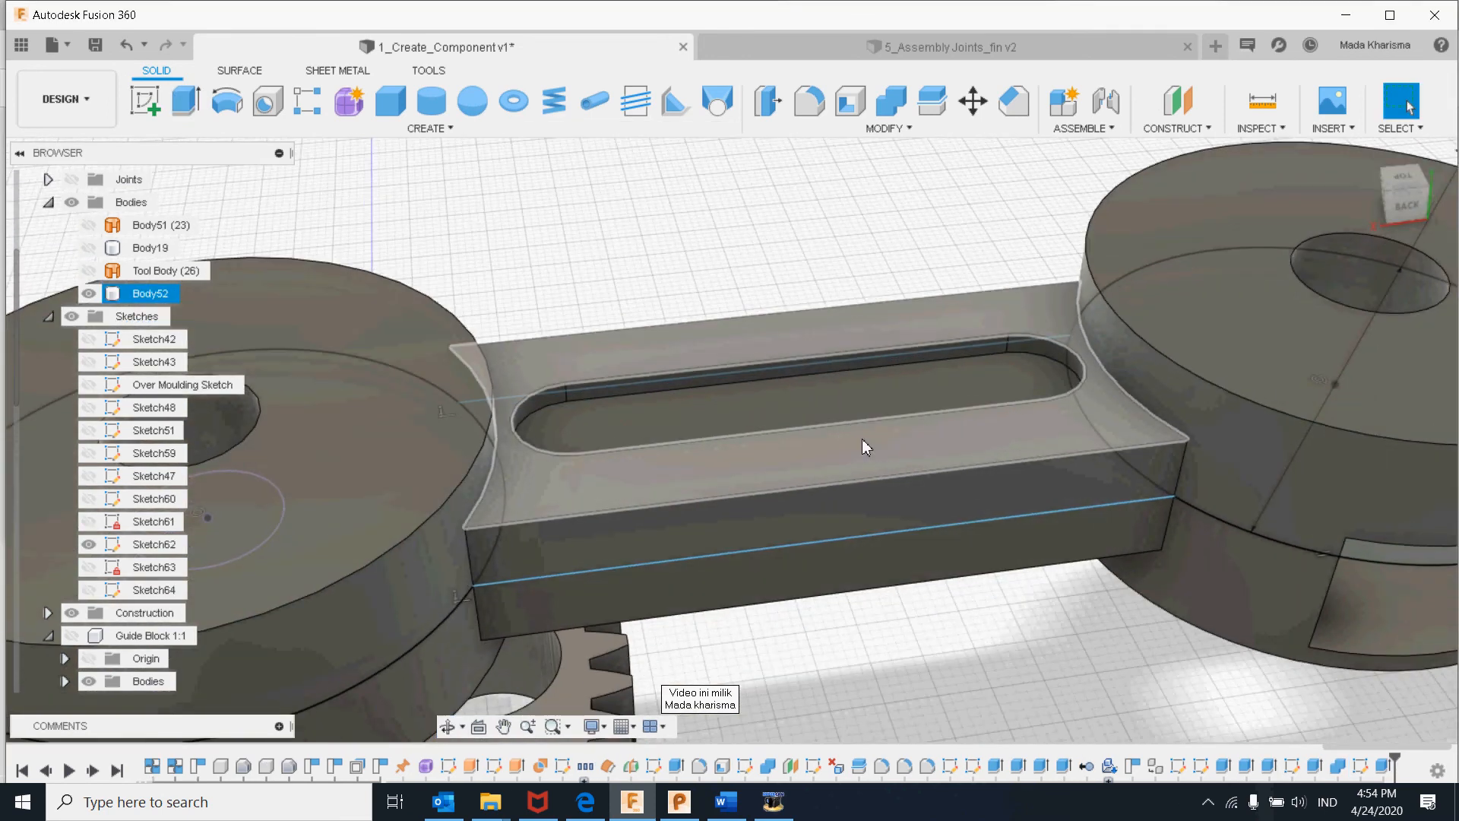
click(850, 391)
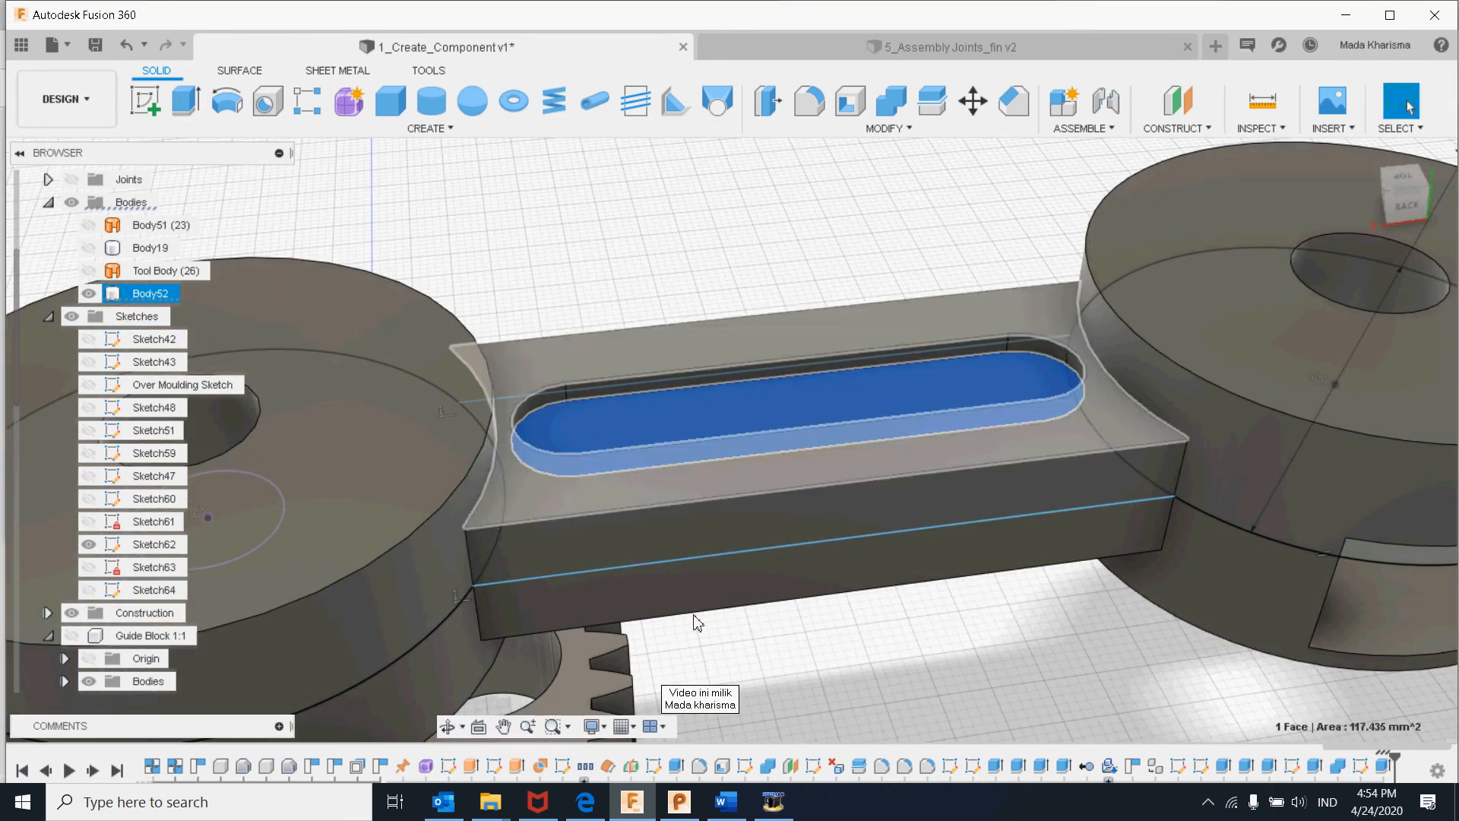
click(1383, 767)
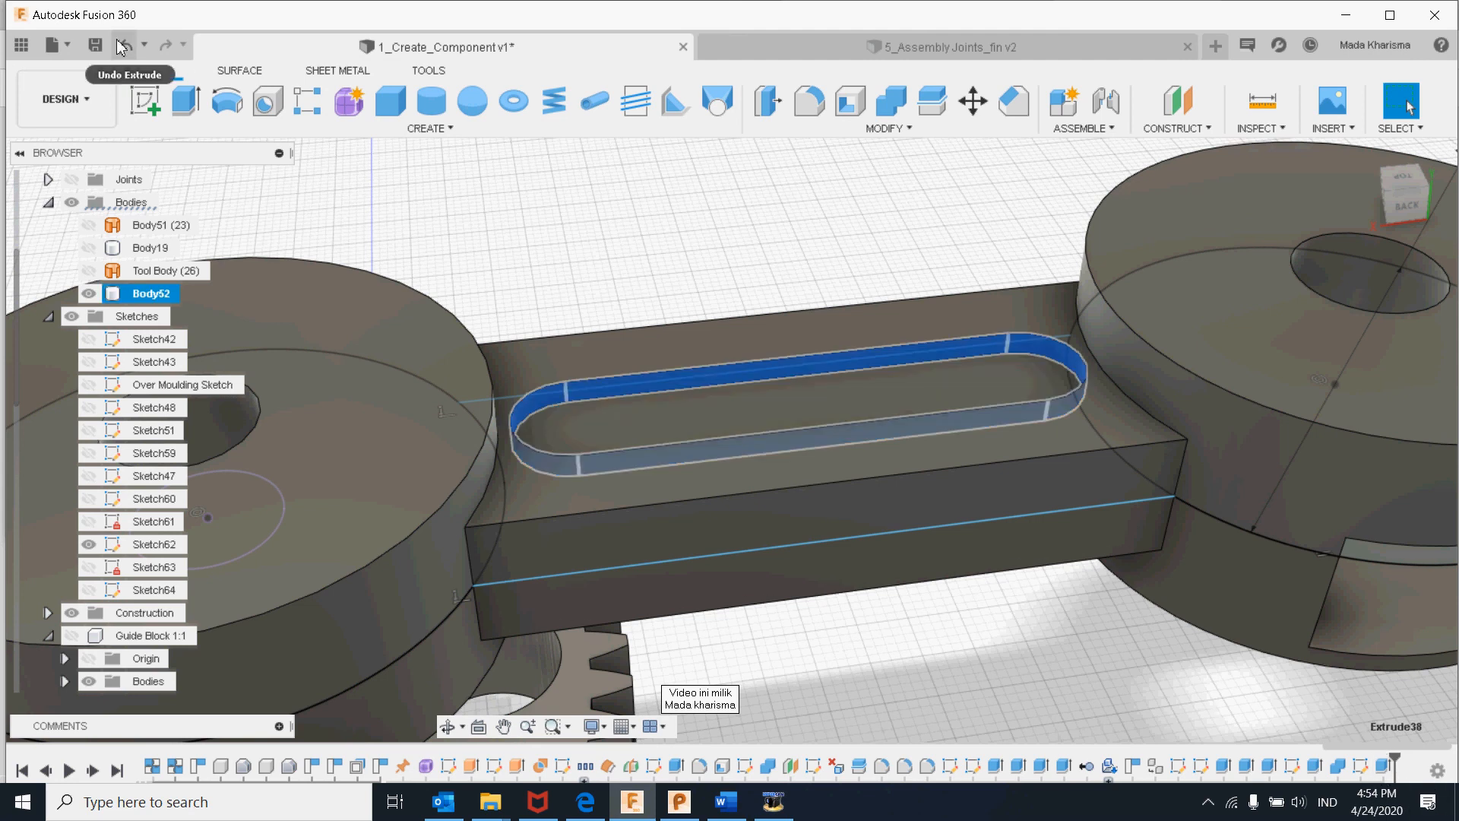
click(348, 130)
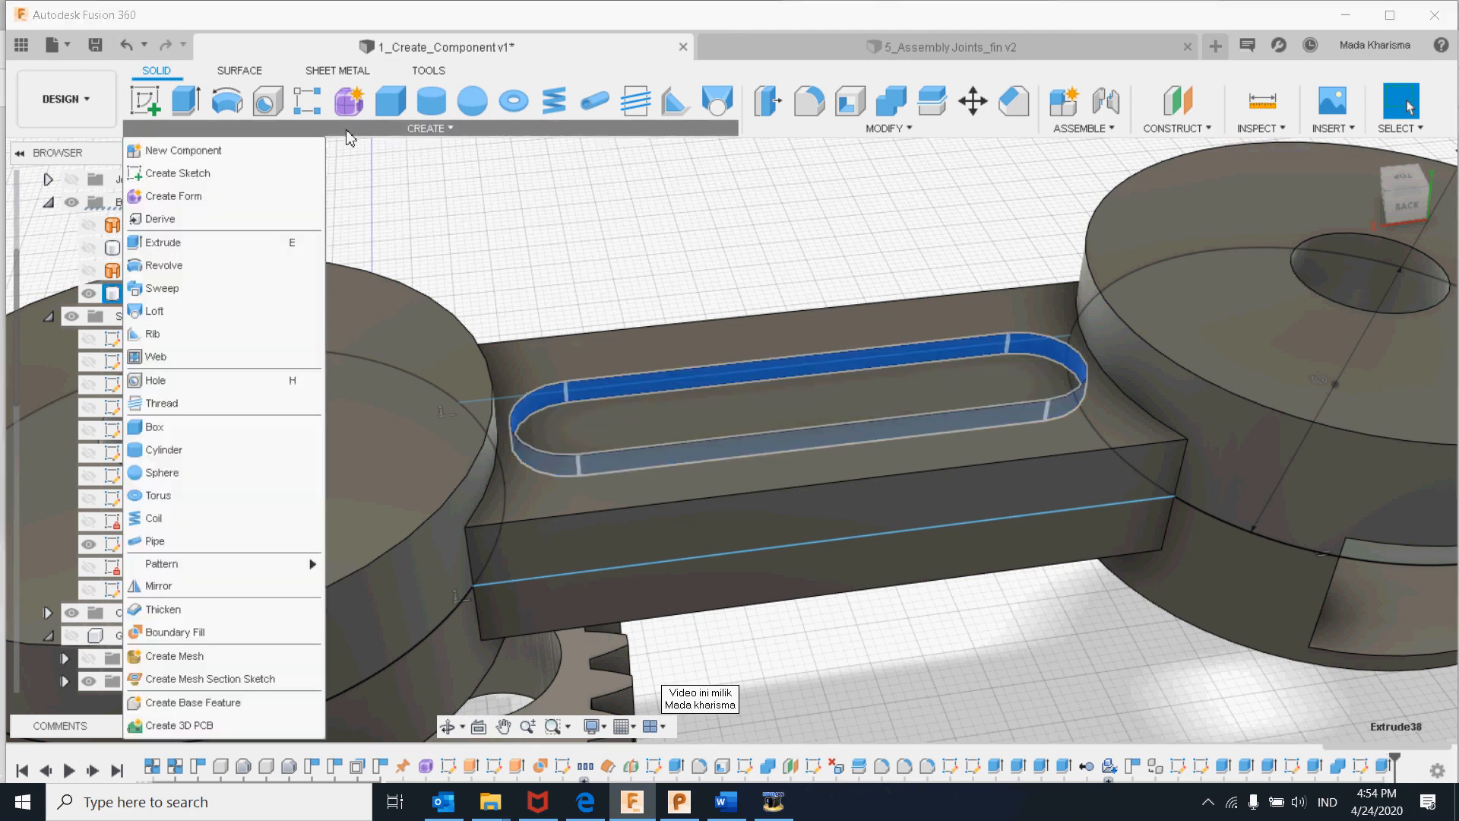
click(239, 586)
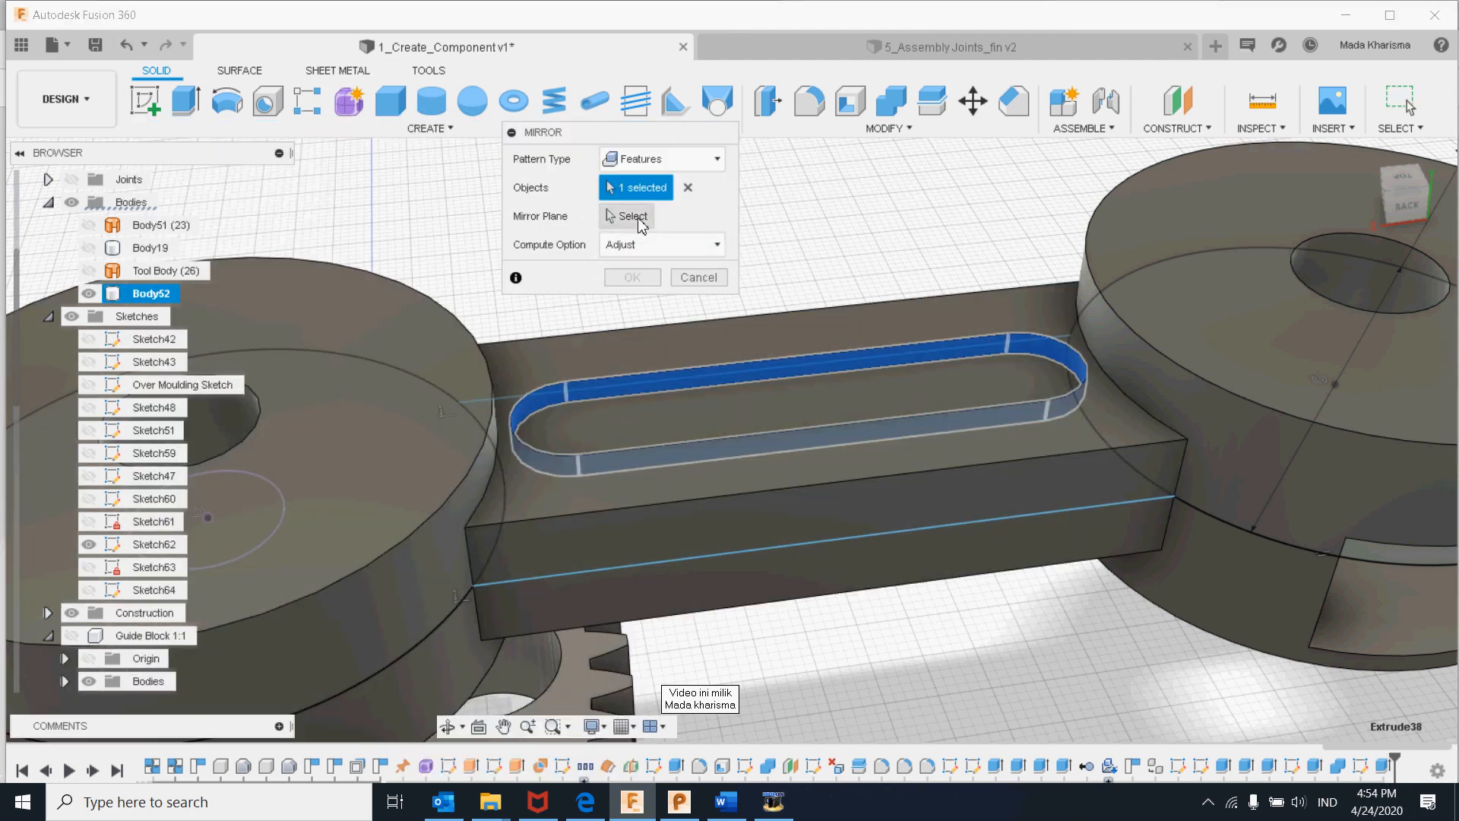
click(639, 218)
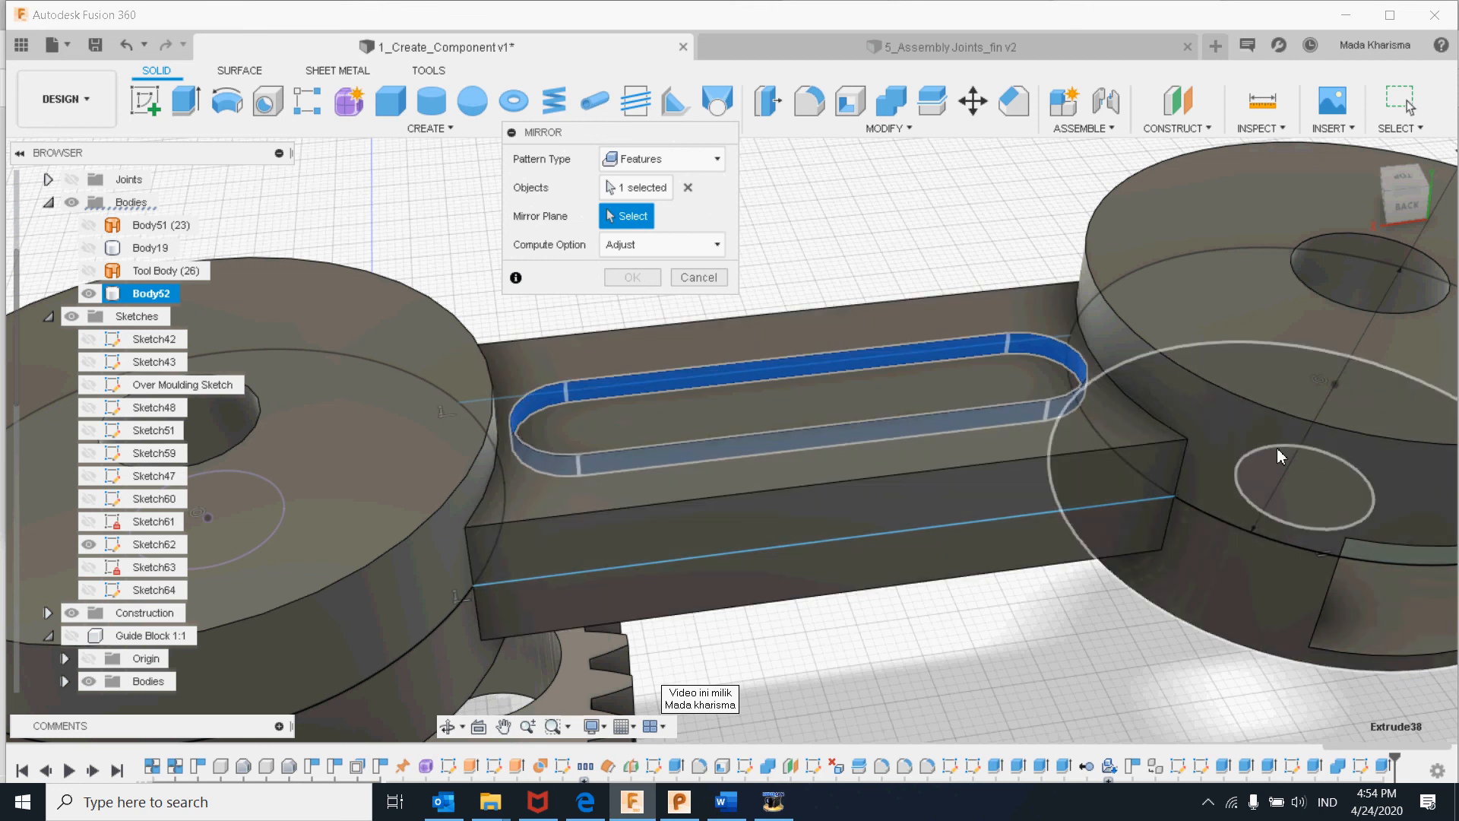
scroll(1102, 466, up, 3)
scroll(1102, 467, down, 6)
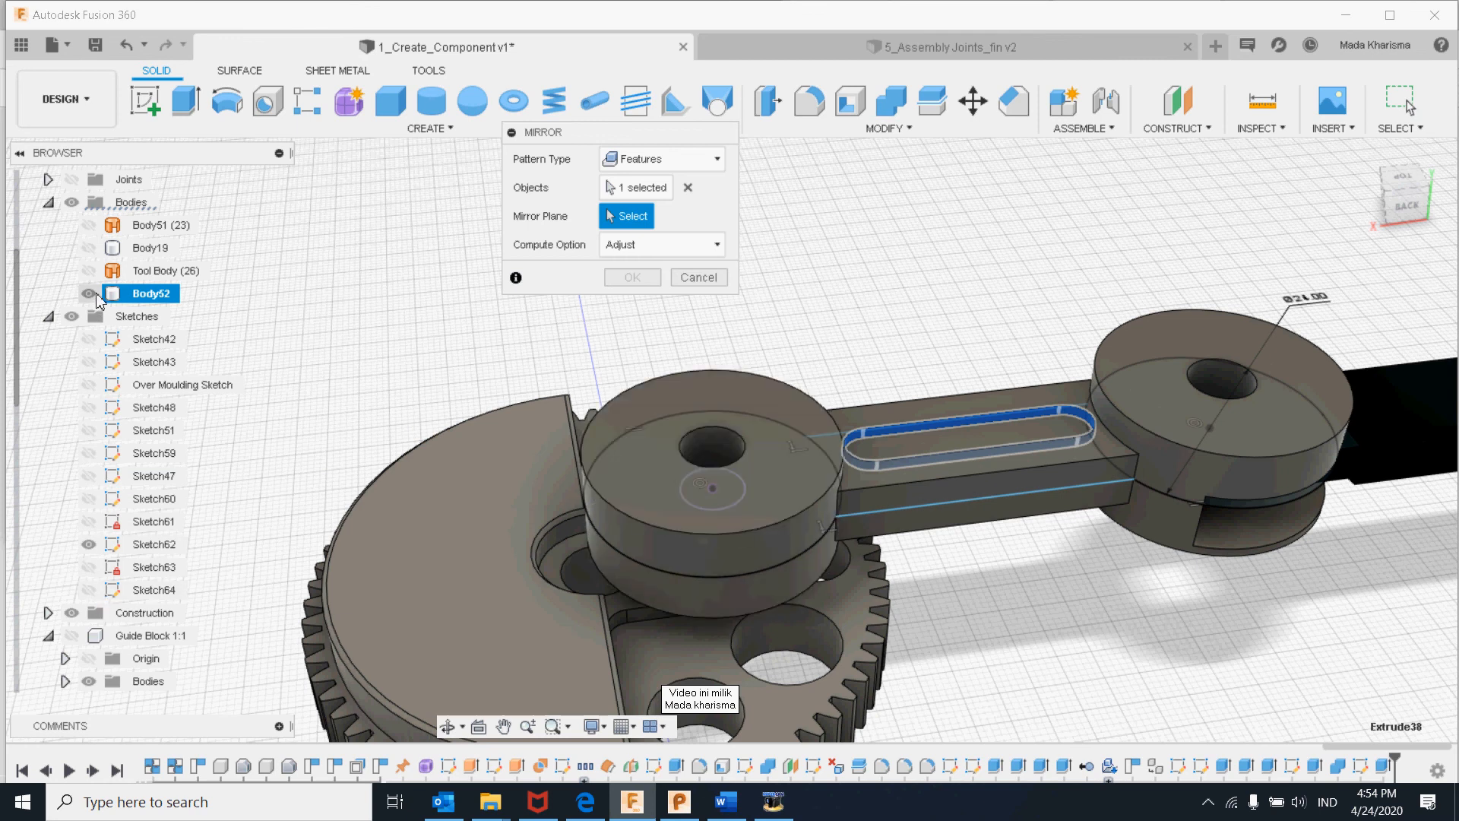
scroll(91, 275, up, 4)
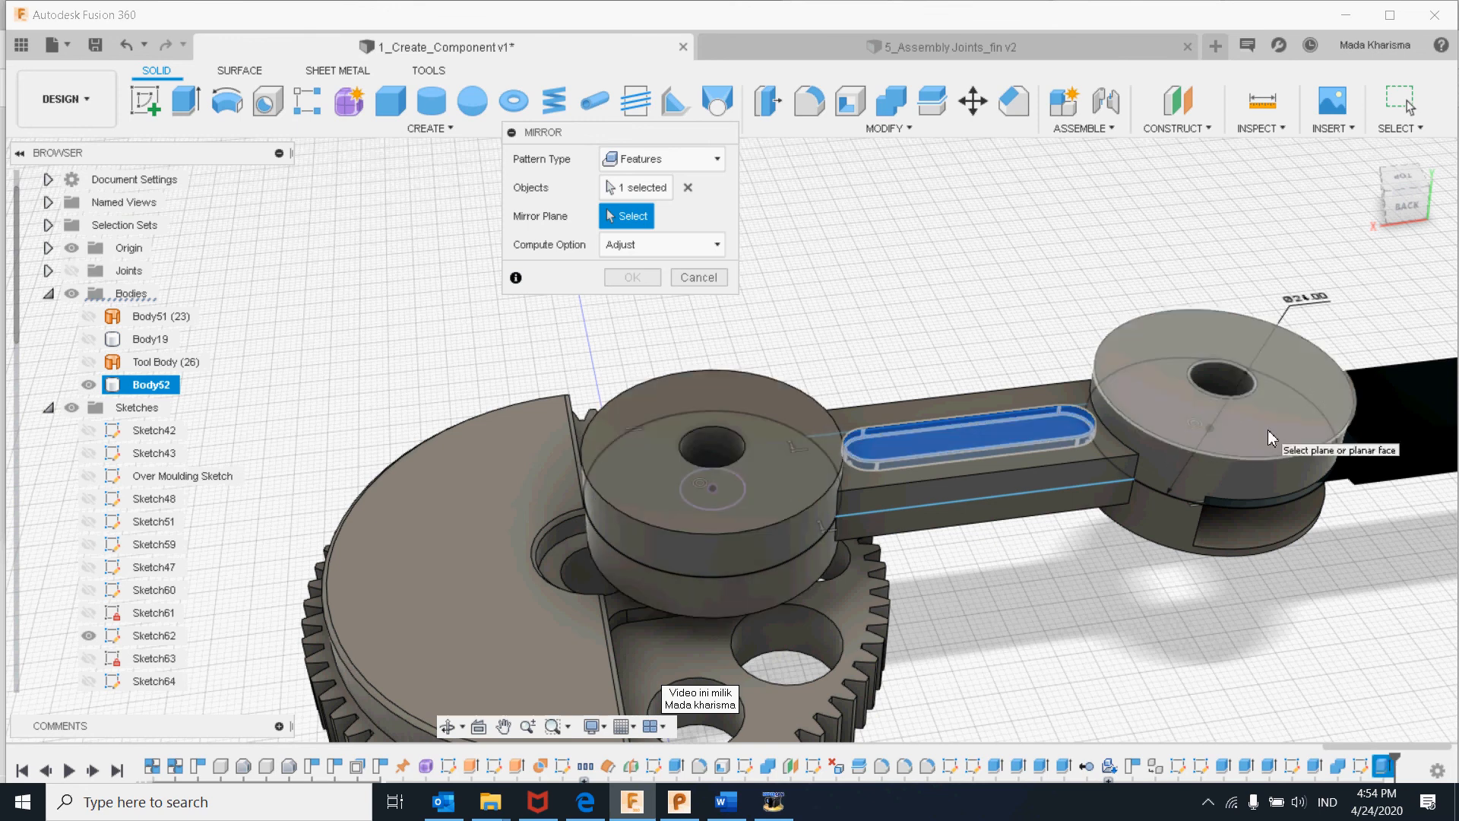
click(703, 278)
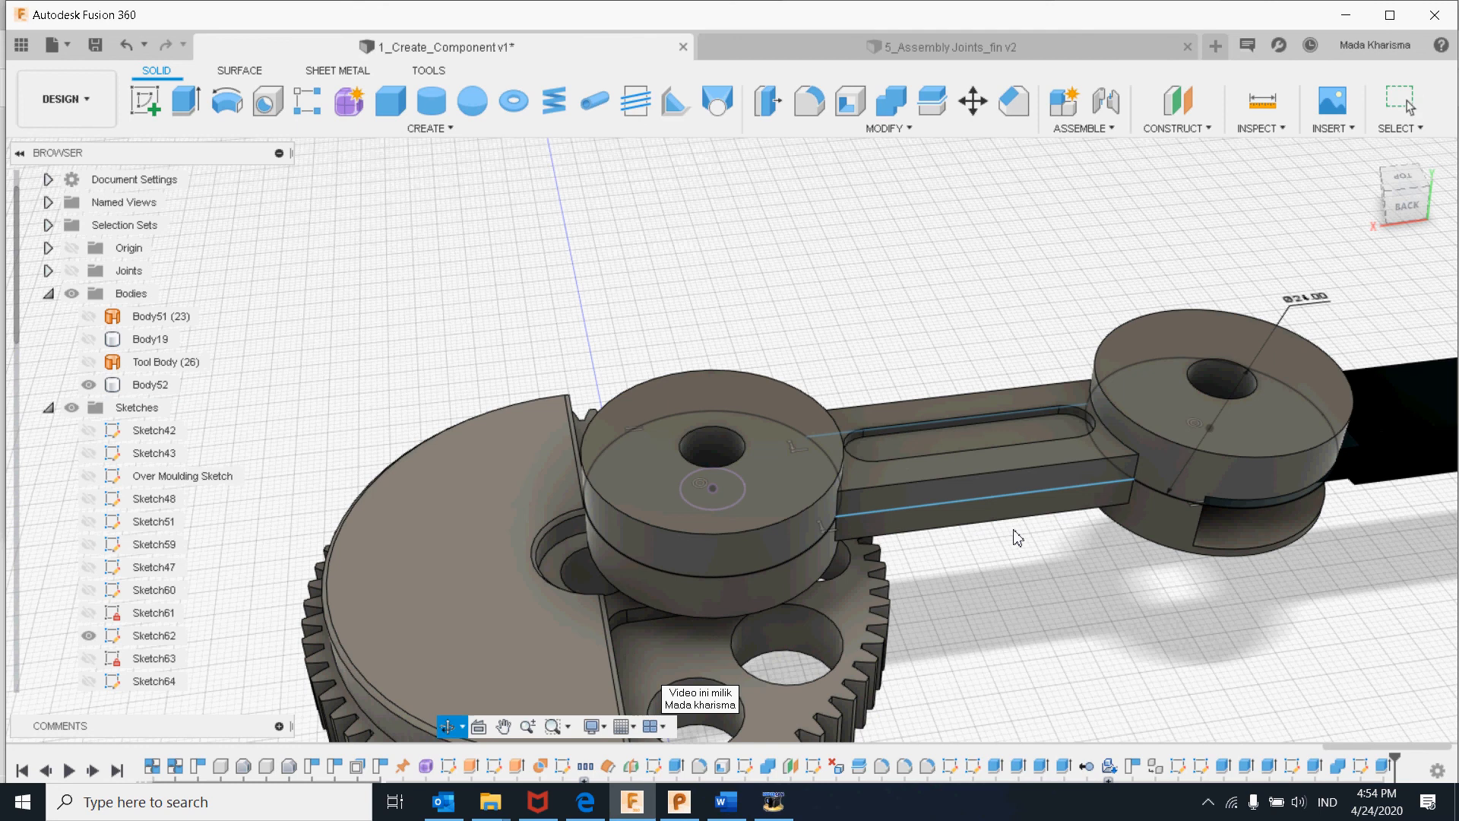
- Fillet the four vertical edges where the slotted arm meets the two round ends with a 5.5 mm constant radius
shift+middle_drag(1019, 537, 1107, 456)
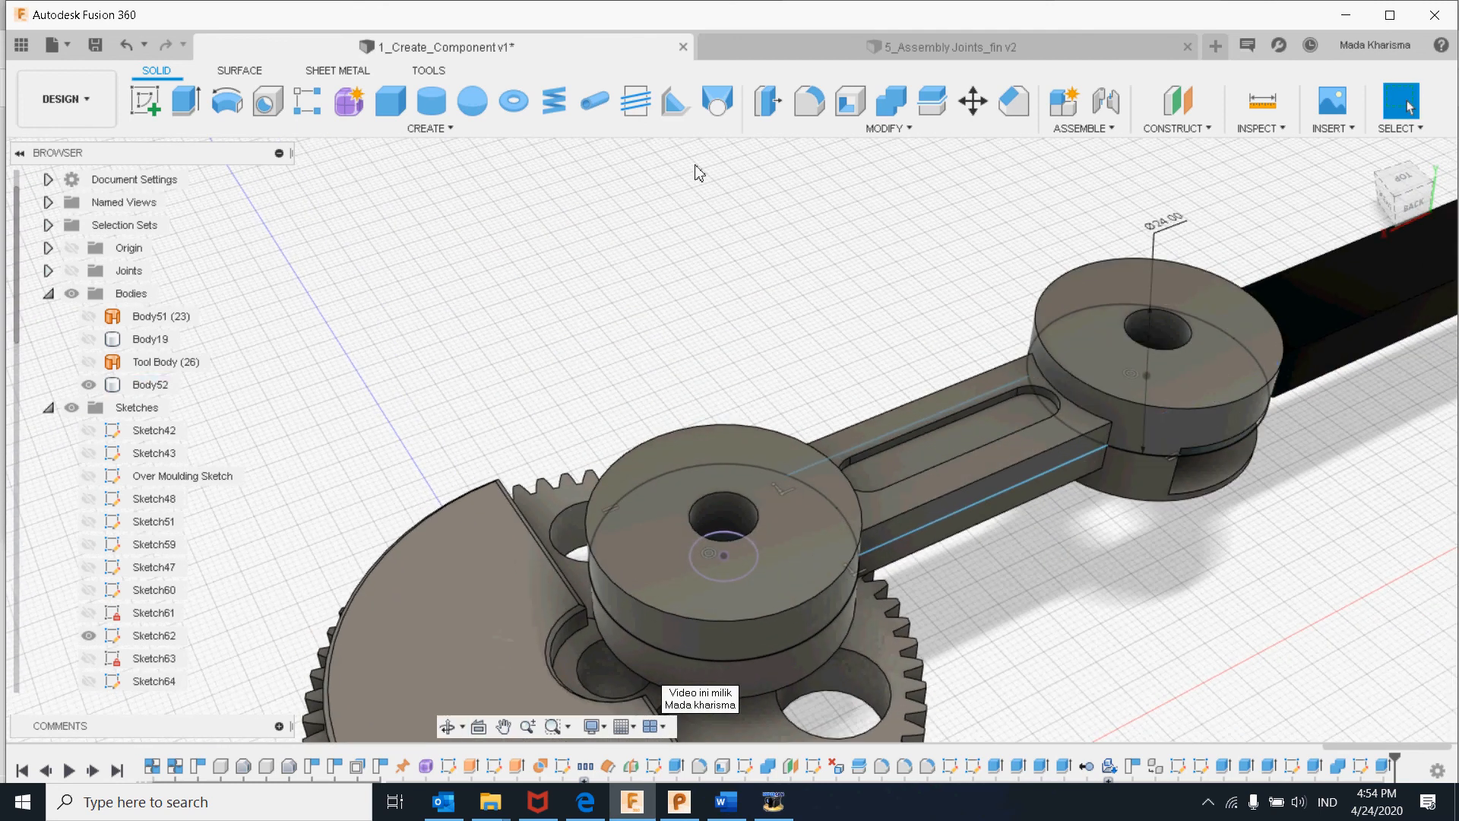
click(807, 105)
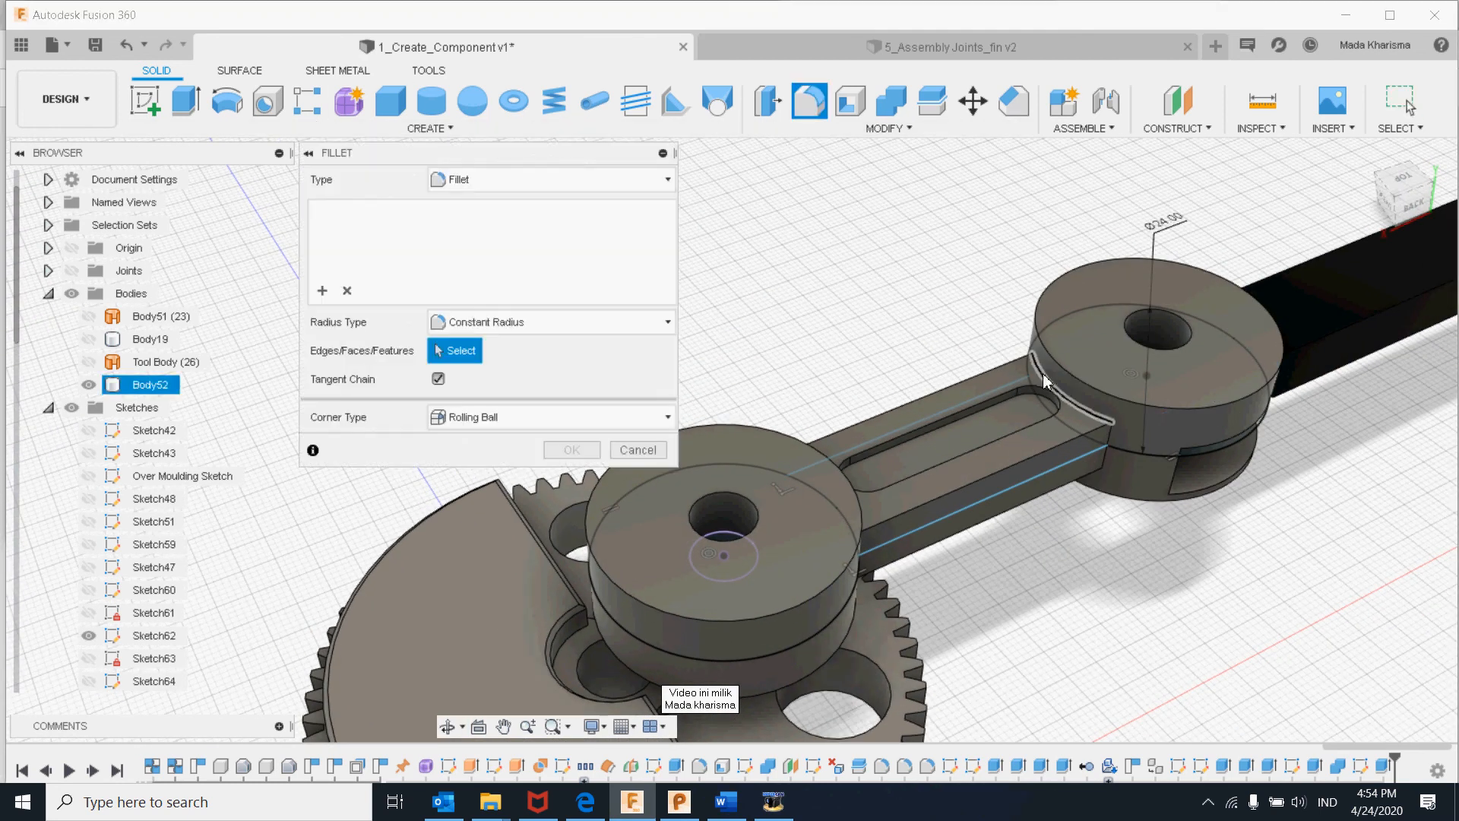
click(1109, 444)
click(859, 566)
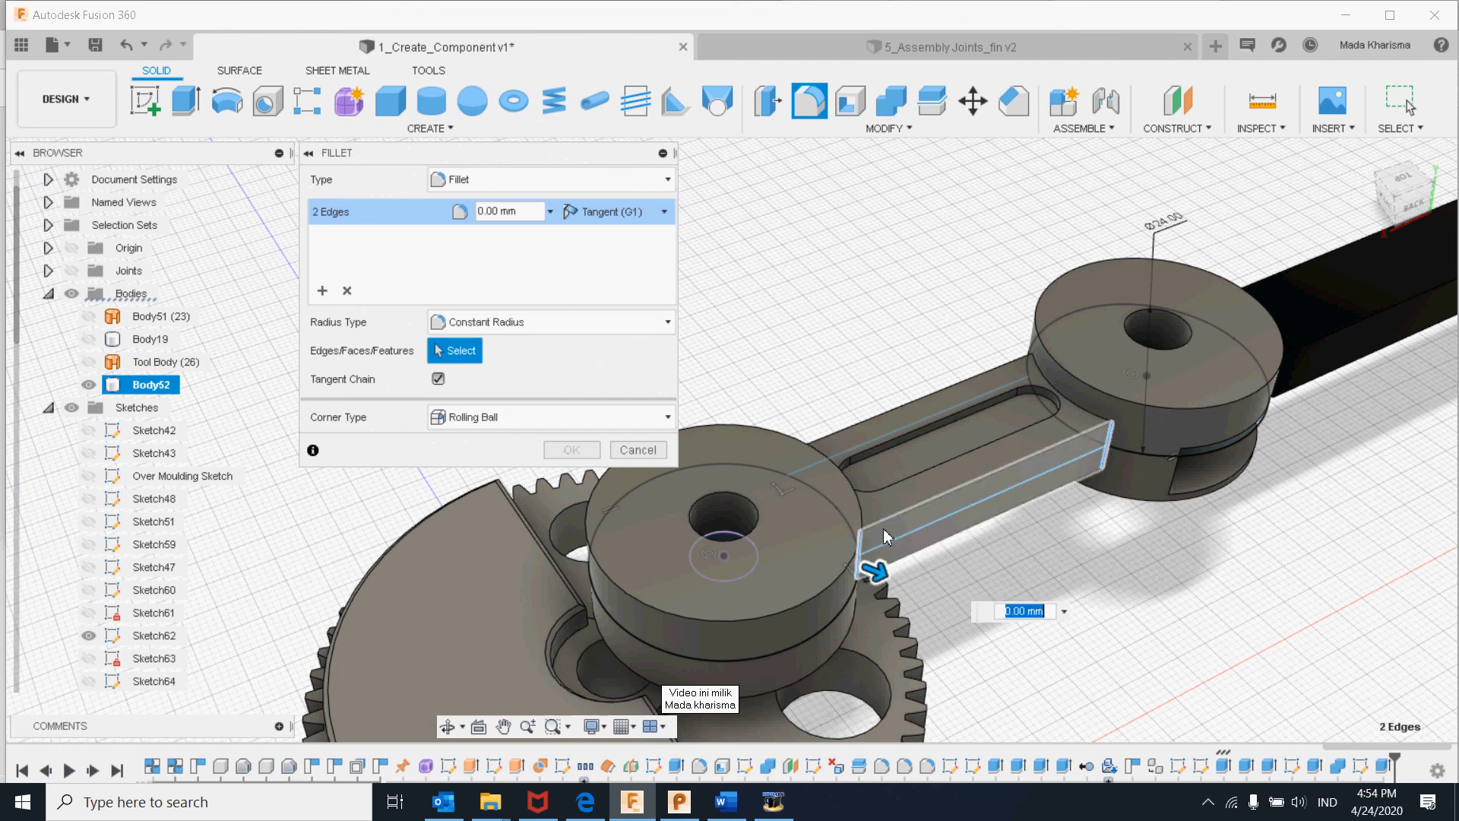
click(1023, 372)
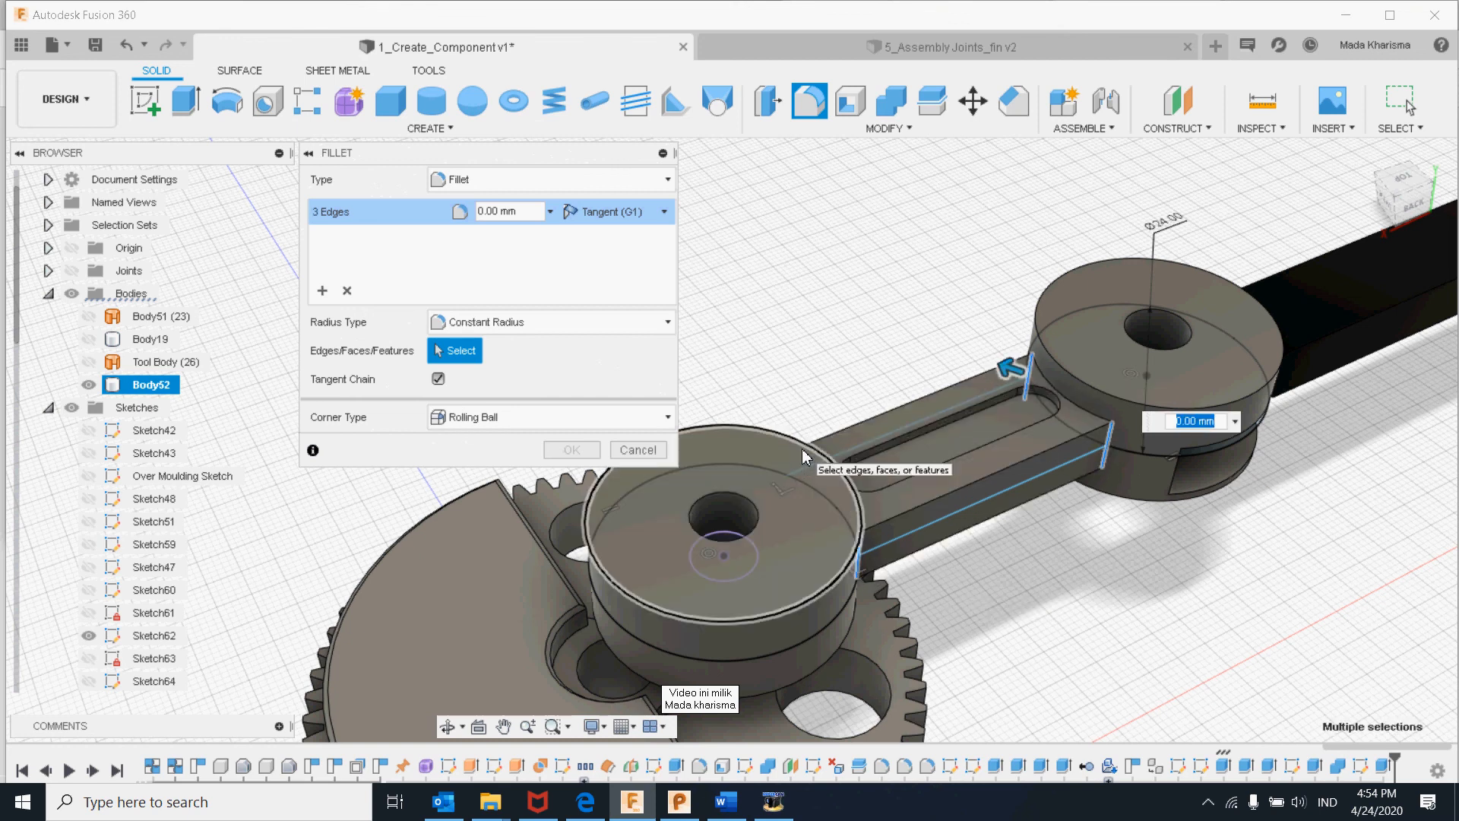
click(793, 469)
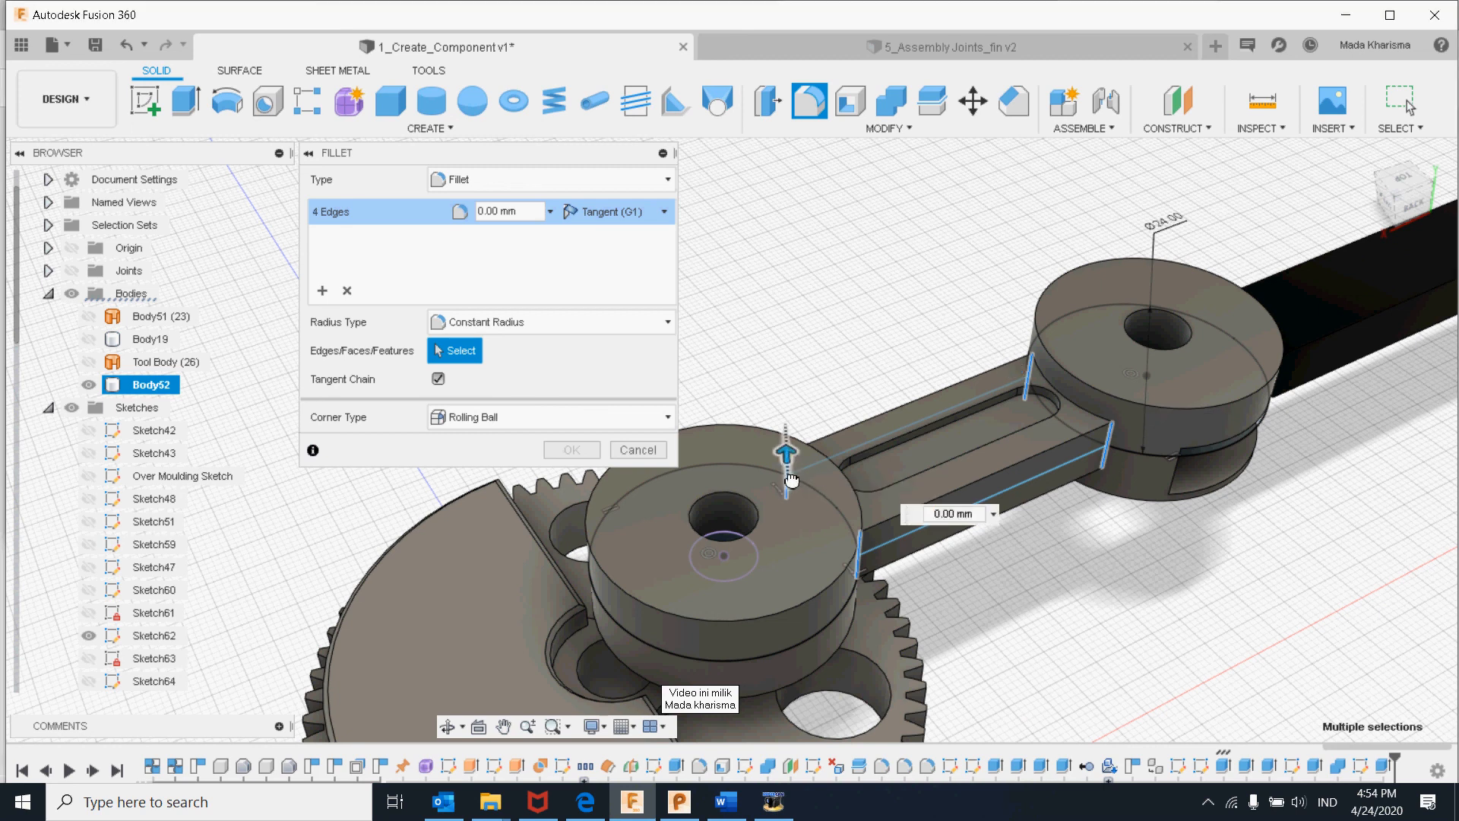
drag(789, 457, 789, 454)
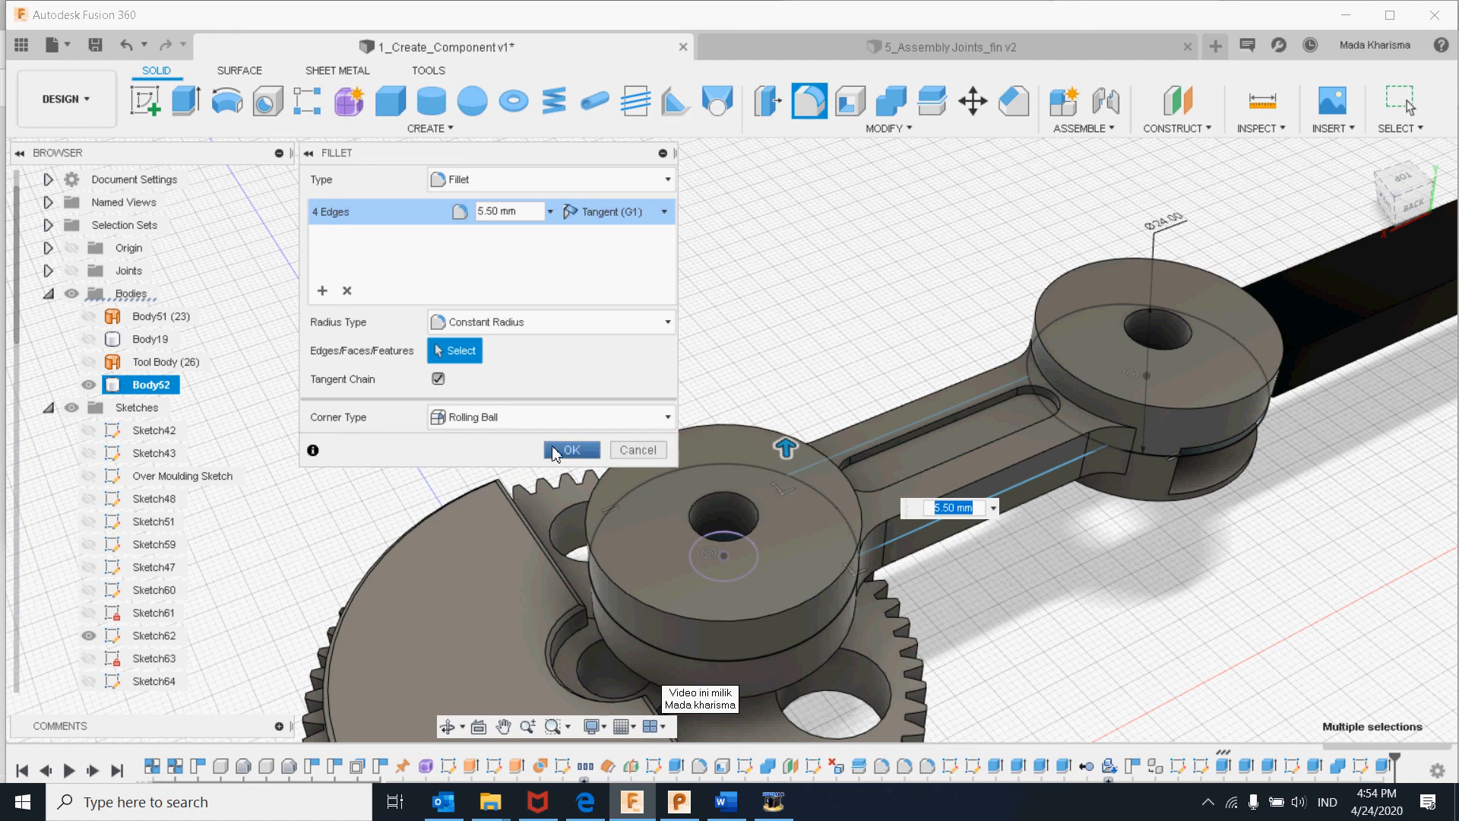
key(Return)
- Switch to the 5_Assembly Joints_fin v2 design and examine its crank arm between gear and connector rod from the top view
click(1019, 475)
shift+middle_drag(1019, 475, 968, 503)
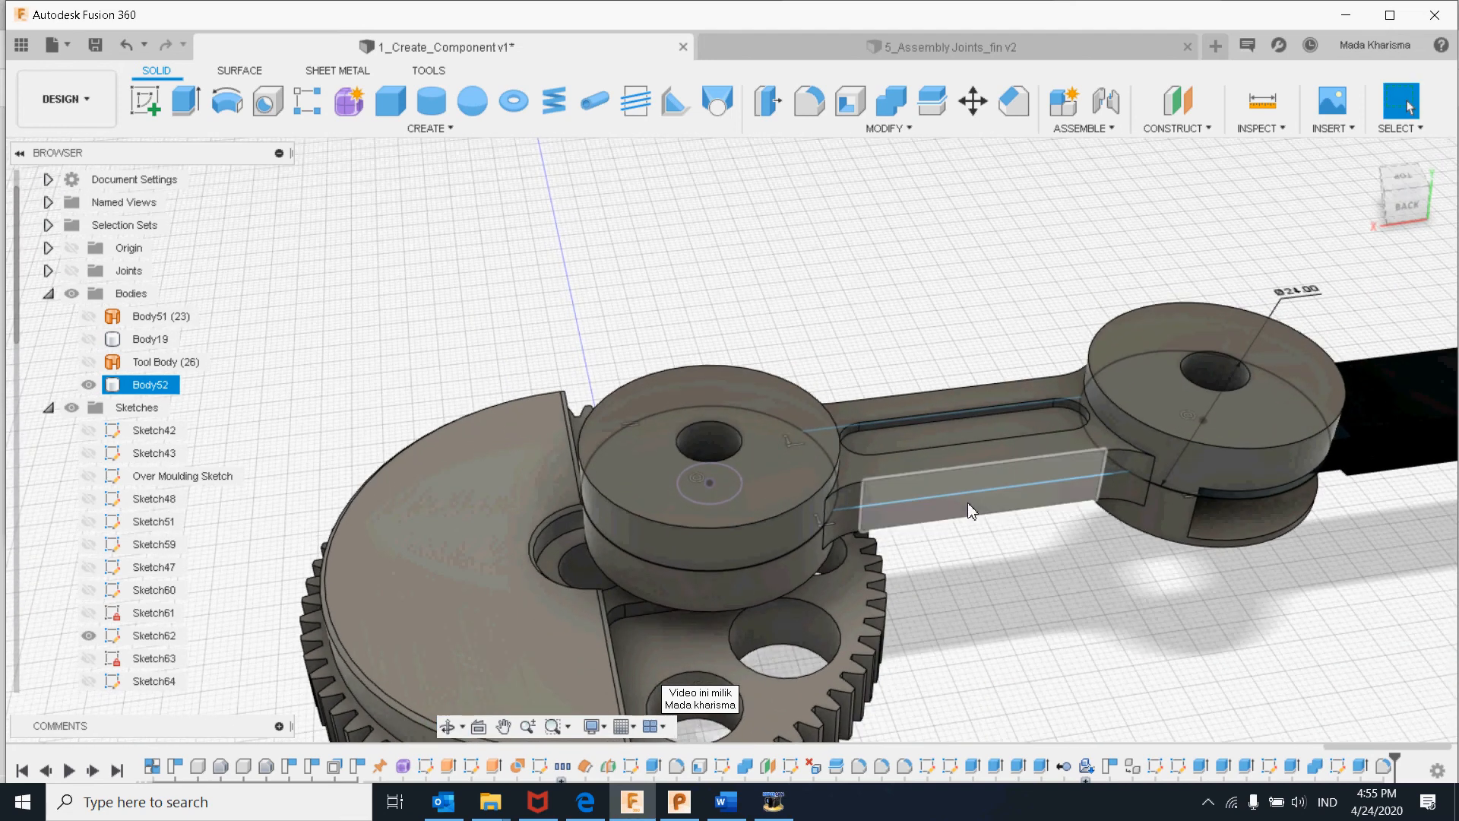
scroll(968, 503, down, 4)
click(1002, 544)
middle_drag(1006, 549, 813, 530)
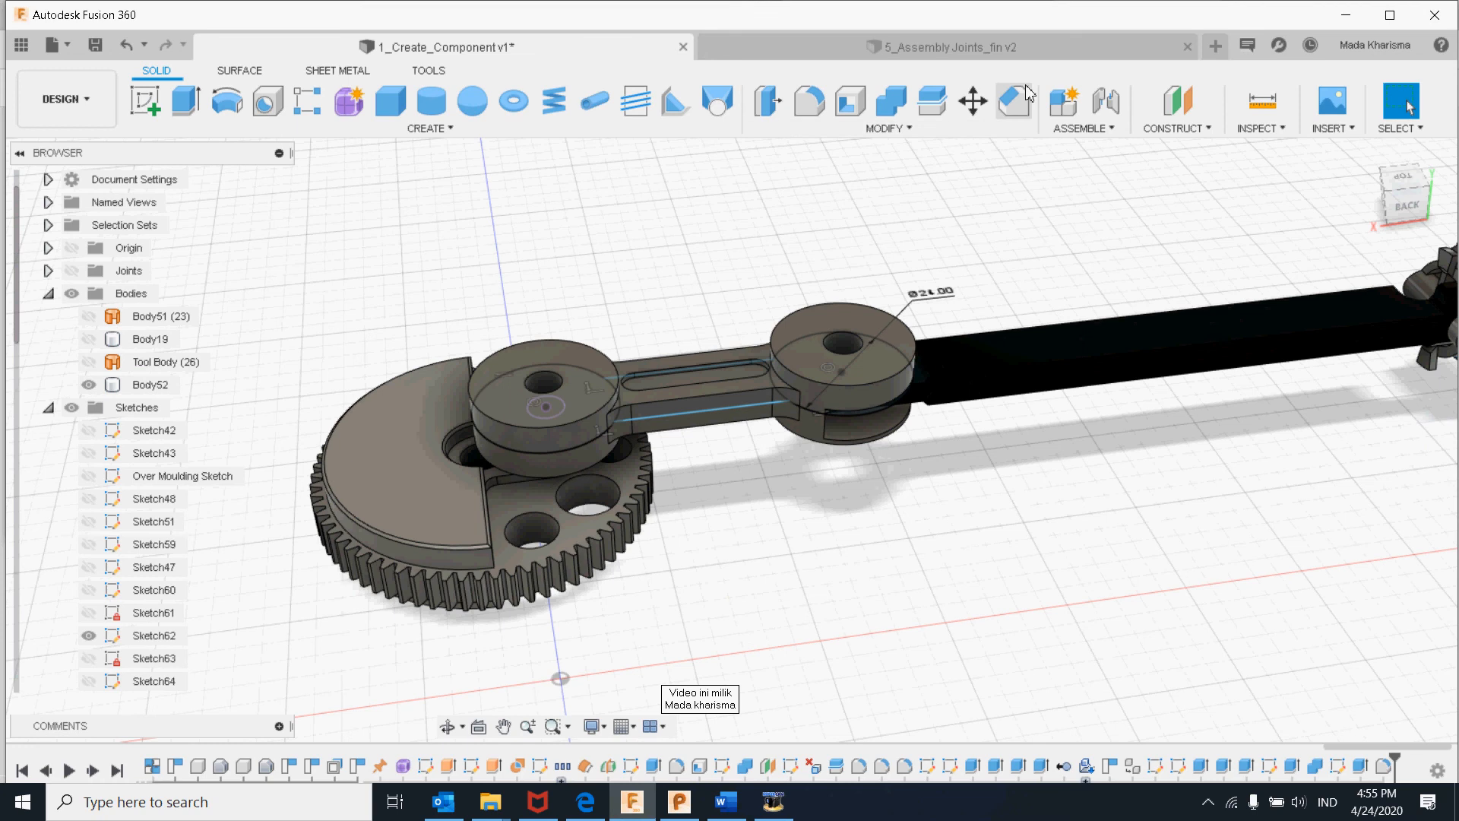
click(1027, 50)
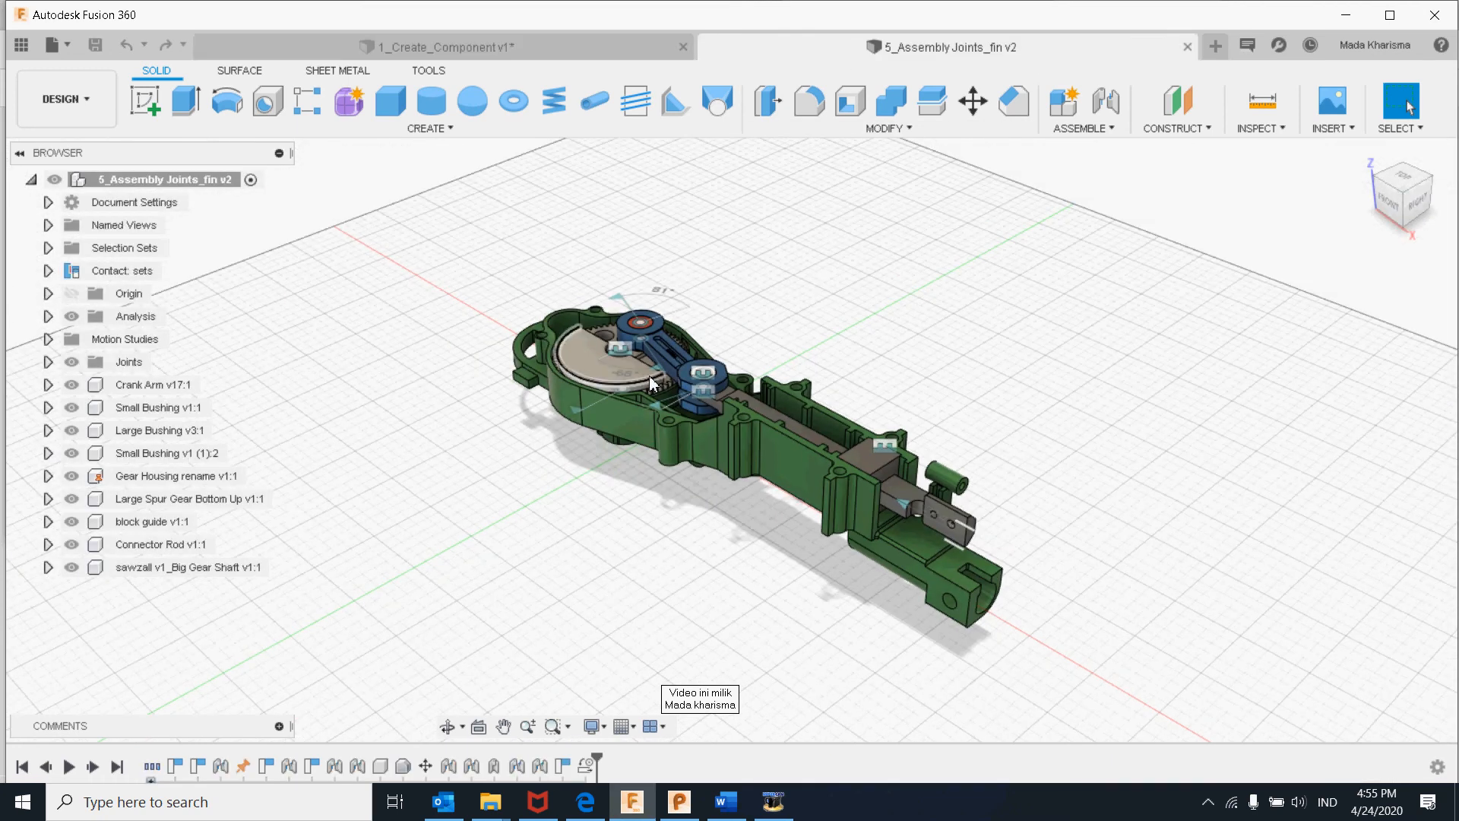
scroll(650, 382, up, 6)
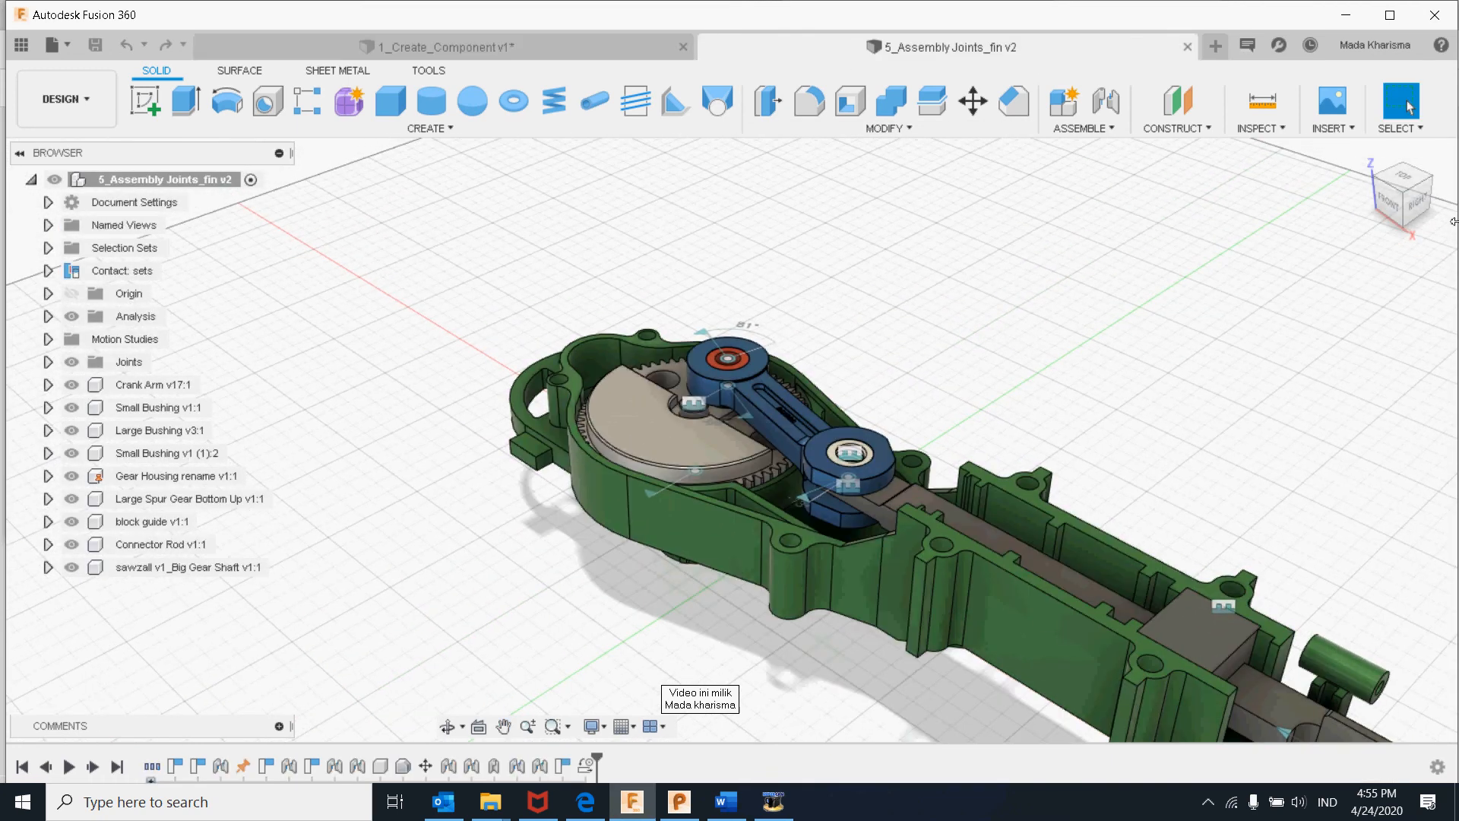
click(1405, 181)
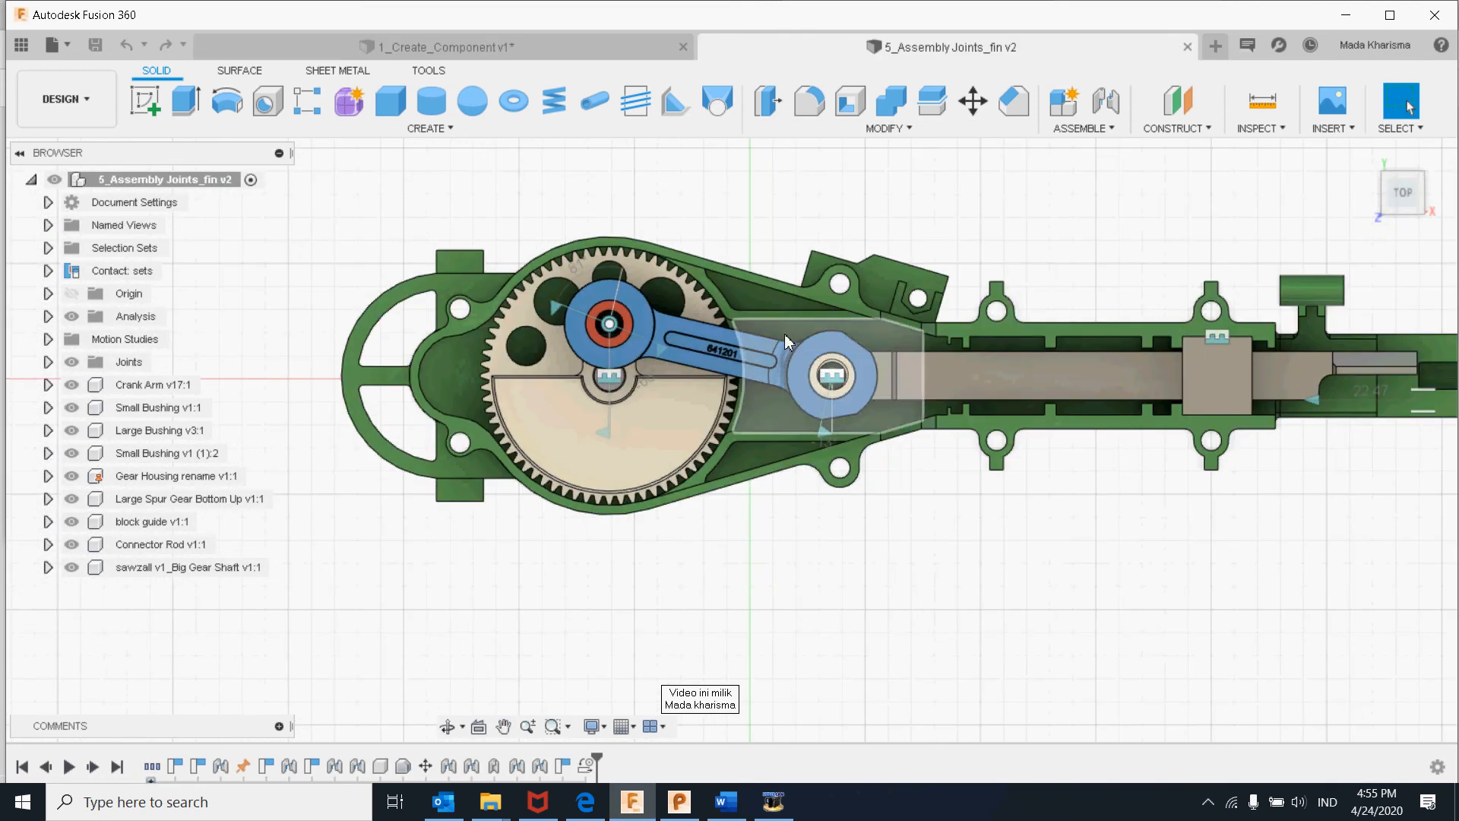